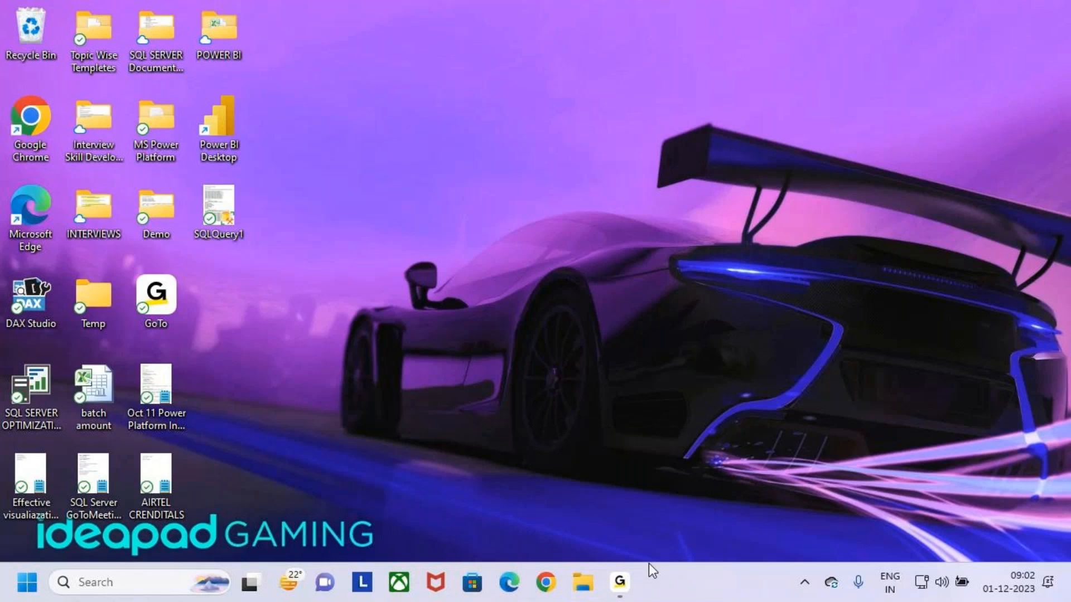
Open the 20.Components text file from the recent files list in File Explorer
left_click(583, 583)
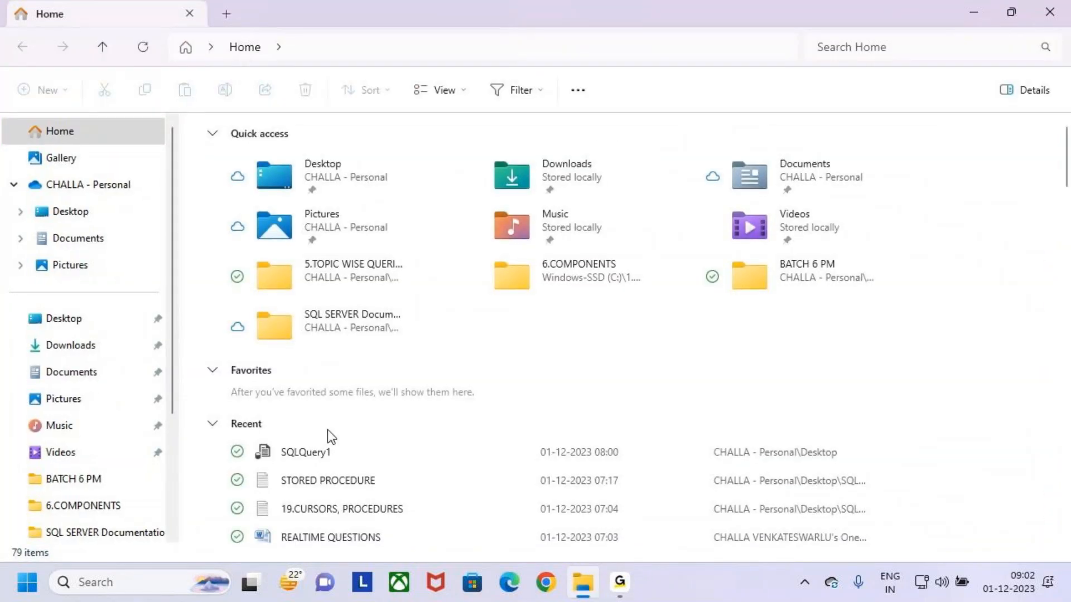
scroll(357, 429, "down", 2)
scroll(401, 462, "up", 2)
scroll(385, 446, "down", 3)
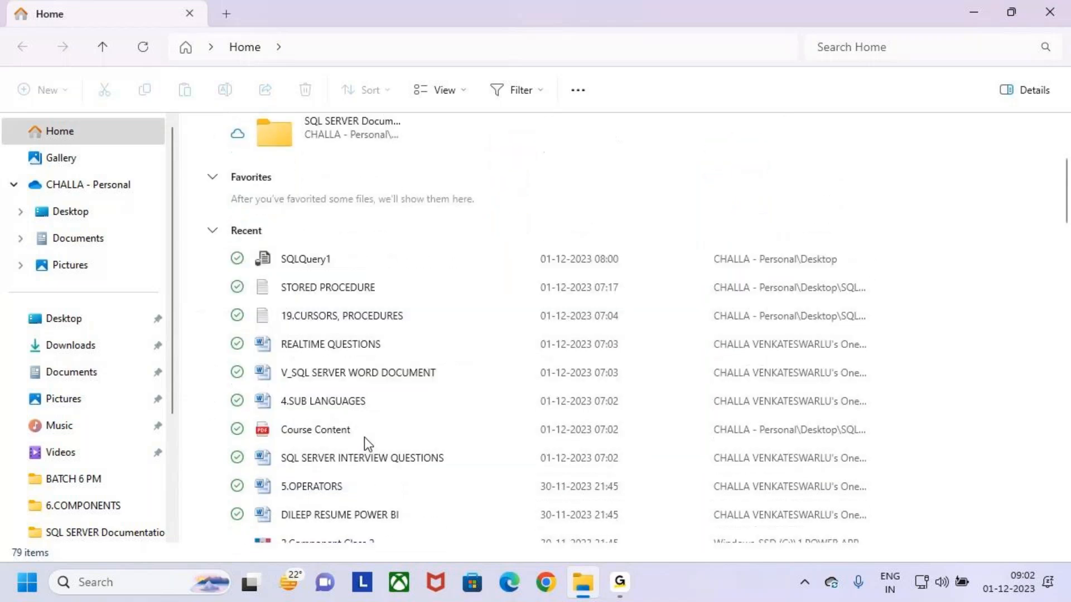
scroll(384, 438, "down", 2)
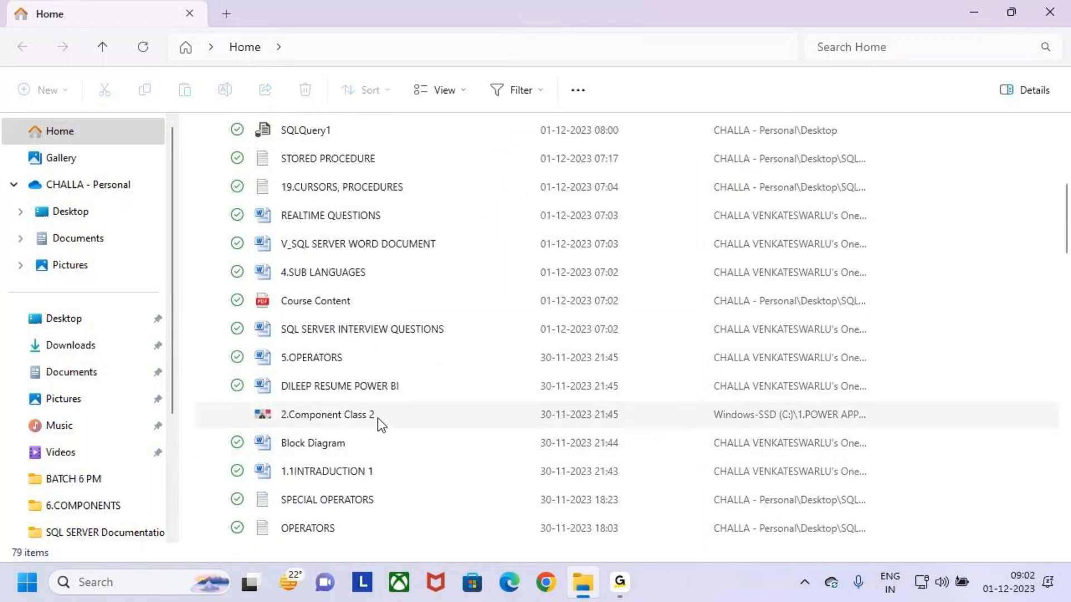
scroll(383, 464, "down", 3)
left_click(375, 393)
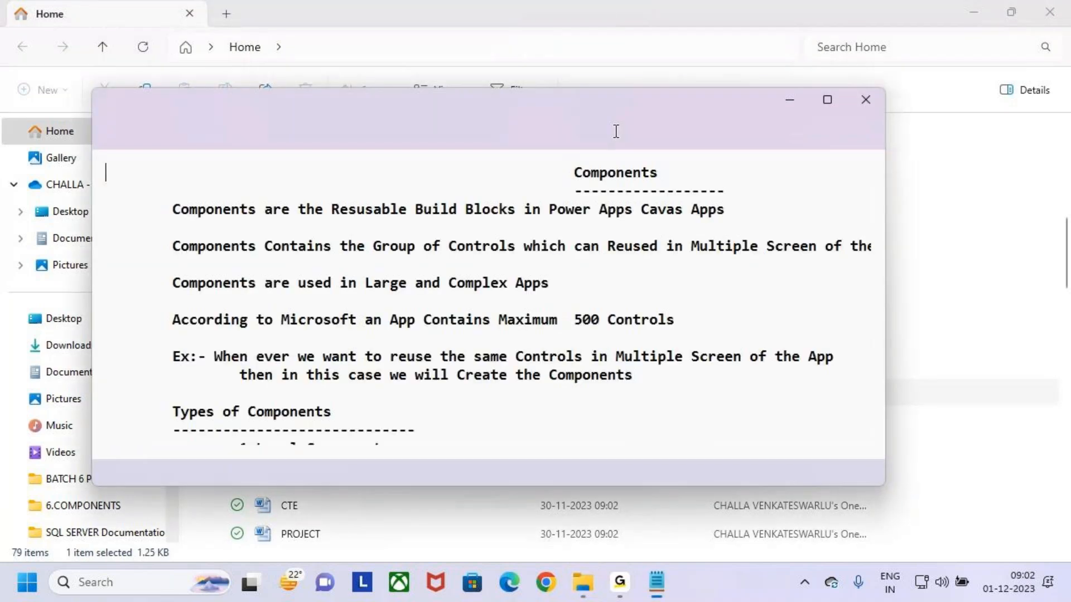
Maximize the notes window, close File Explorer and move the cursor within the document
left_click(827, 100)
key("alt+Tab")
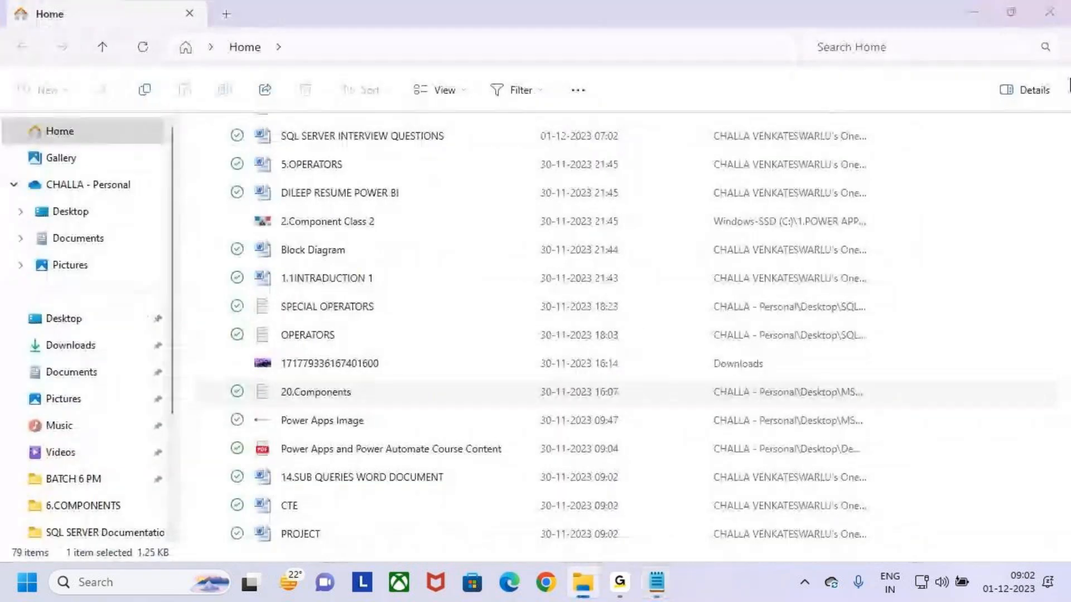
left_click(1043, 14)
left_click(12, 168)
key("Down")
key("Down")
key("Down")
key("Down")
key("Down")
key("Down")
key("Down")
key("Down")
key("End")
Change the editor font family in Notepad settings to a font starting with T and return to the document
left_click(61, 42)
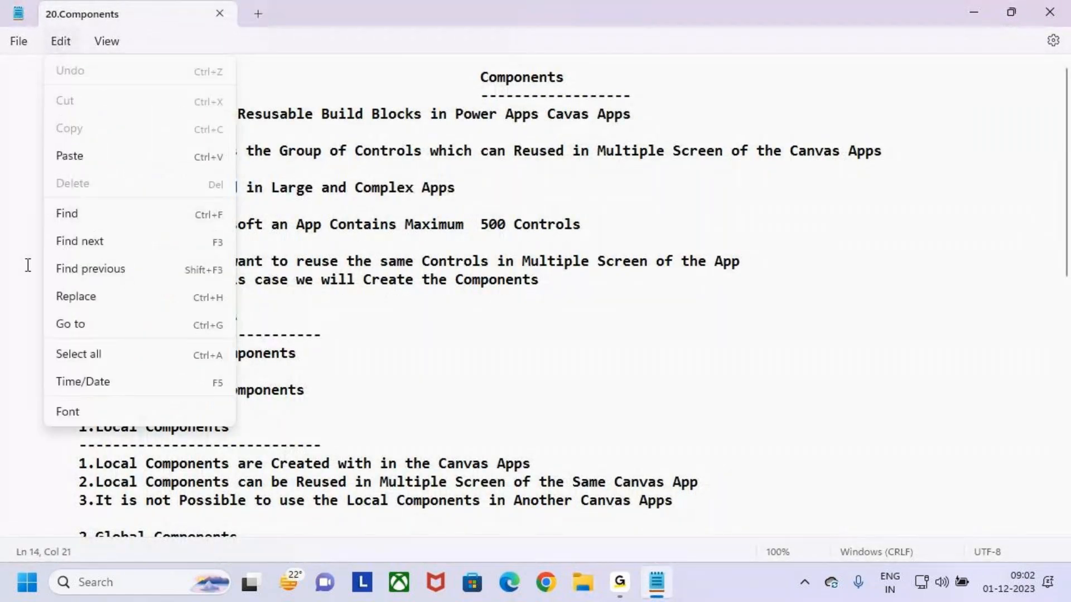
left_click(119, 417)
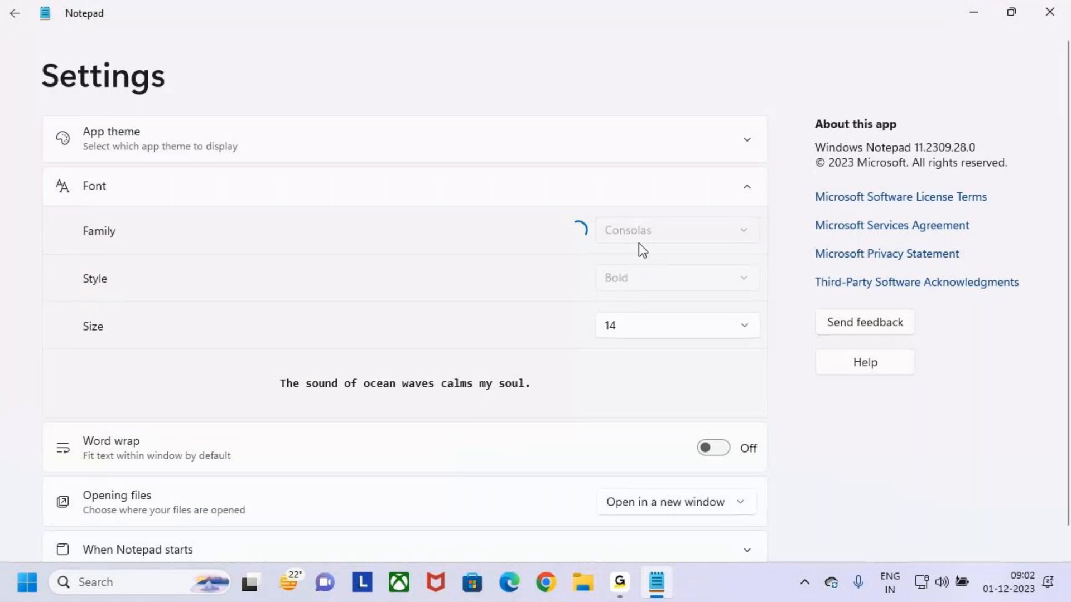
left_click(693, 233)
type("CT")
key("BackSpace")
key("BackSpace")
type("T")
key("BackSpace")
key("BackSpace")
type("T")
key("Return")
left_click(12, 12)
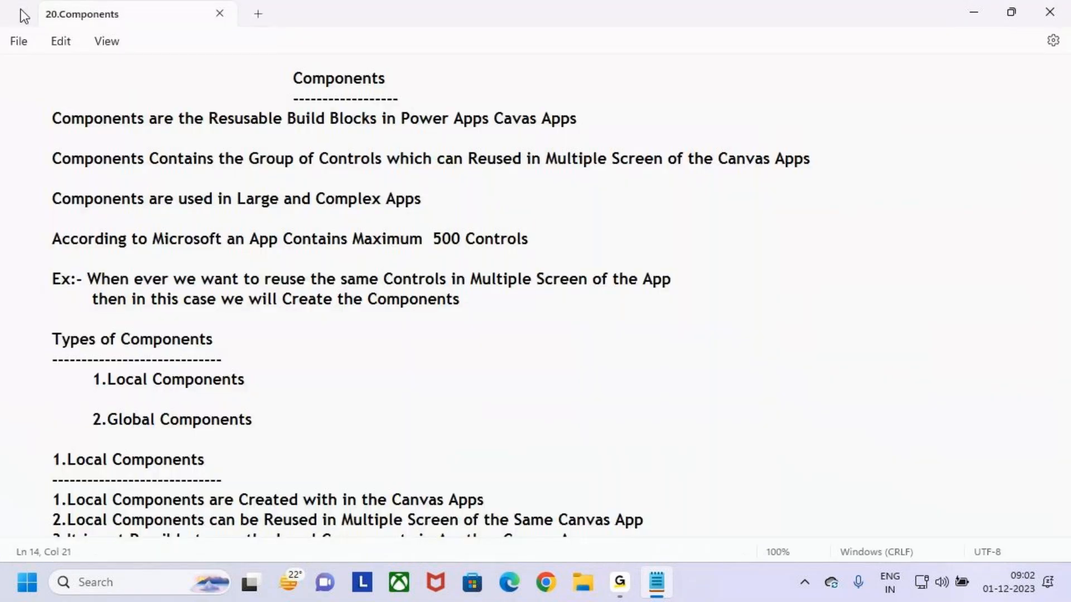
Review the notes' introduction, example and list of component types, highlighting each line in turn
double_click(304, 78)
left_click_drag(552, 238, 2, 110)
left_click(485, 308)
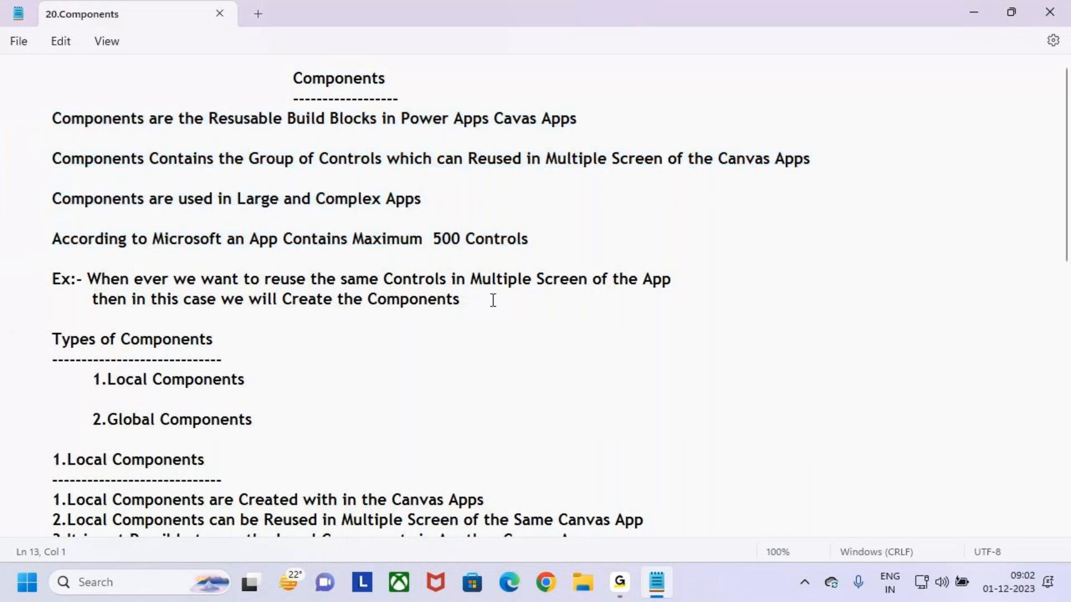
left_click_drag(513, 318, 11, 271)
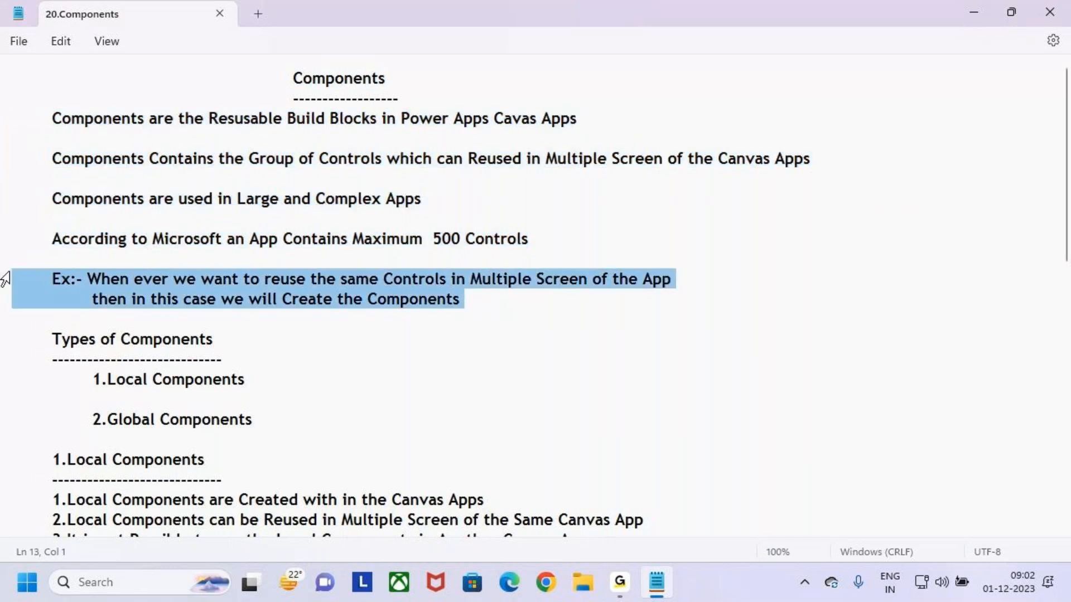
left_click(233, 340)
left_click_drag(52, 339, 252, 349)
left_click(263, 381)
left_click_drag(92, 379, 263, 381)
scroll(263, 381, "down", 3)
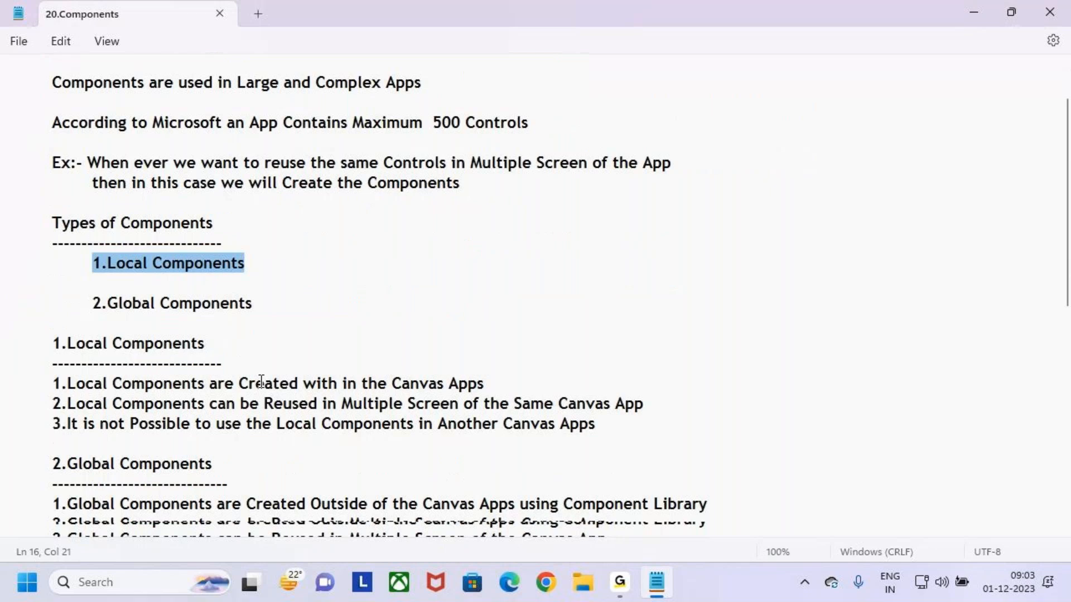
left_click_drag(92, 273, 264, 279)
scroll(275, 320, "down", 1)
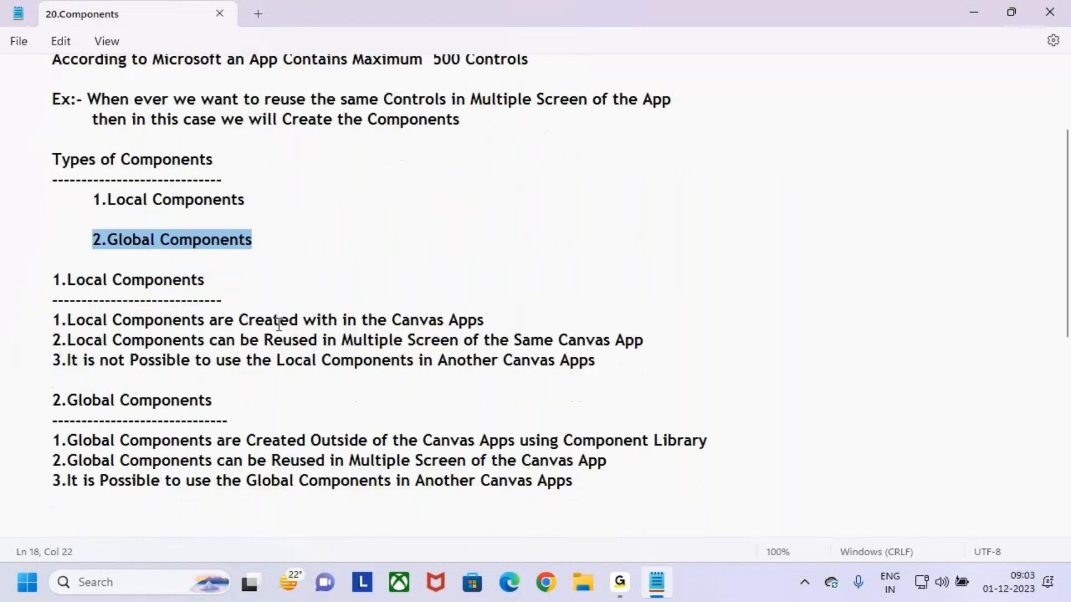
Review the Local Components and Global Components sections of the notes
left_click(584, 351)
left_click_drag(634, 341, 2, 255)
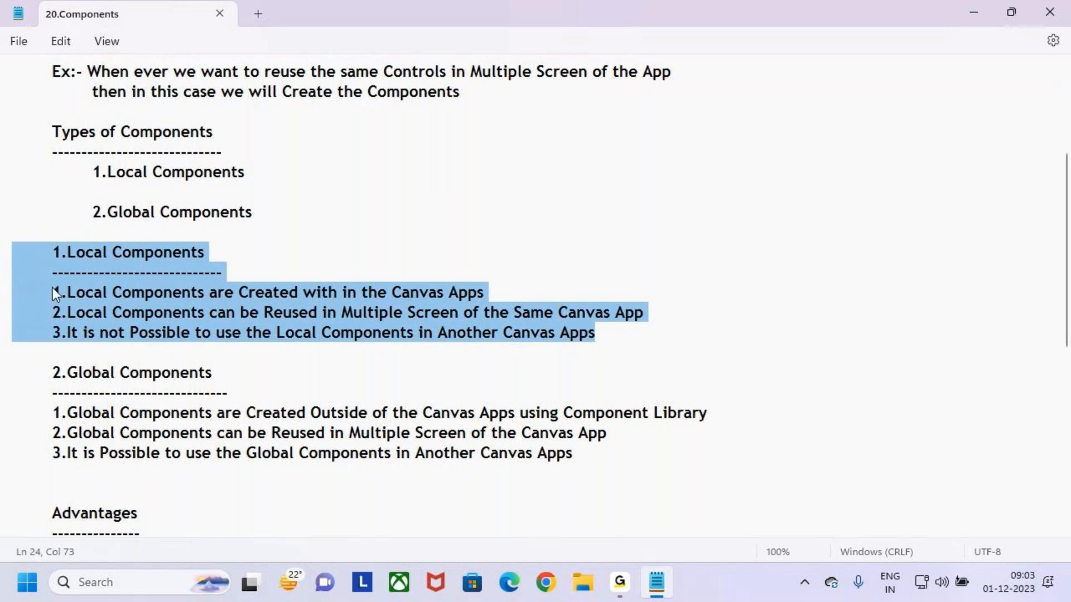
scroll(246, 323, "down", 2)
left_click_drag(50, 249, 607, 342)
left_click(607, 342)
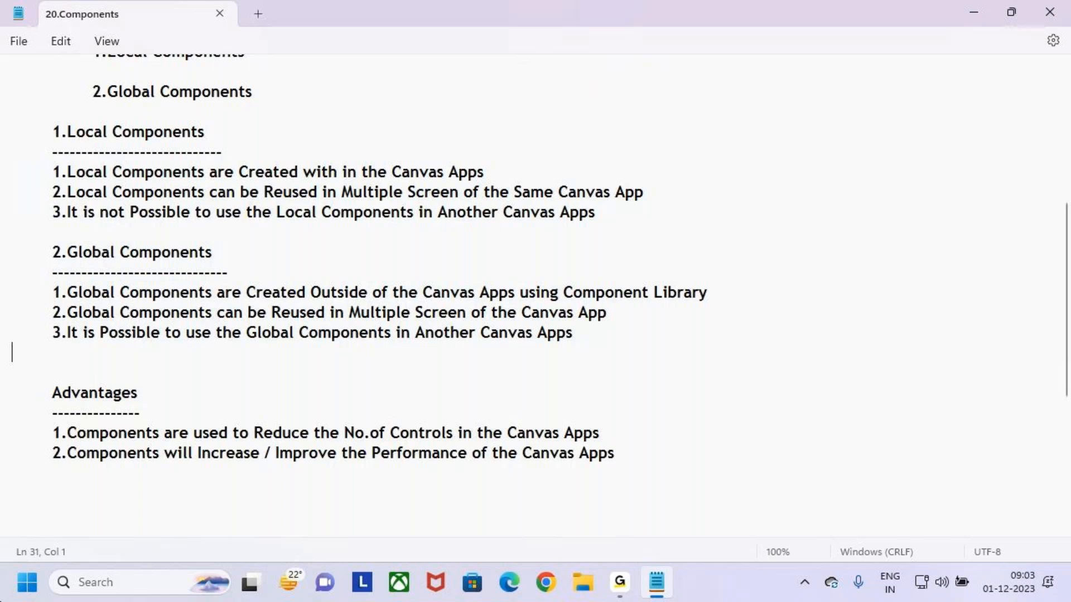
scroll(232, 237, "up", 1)
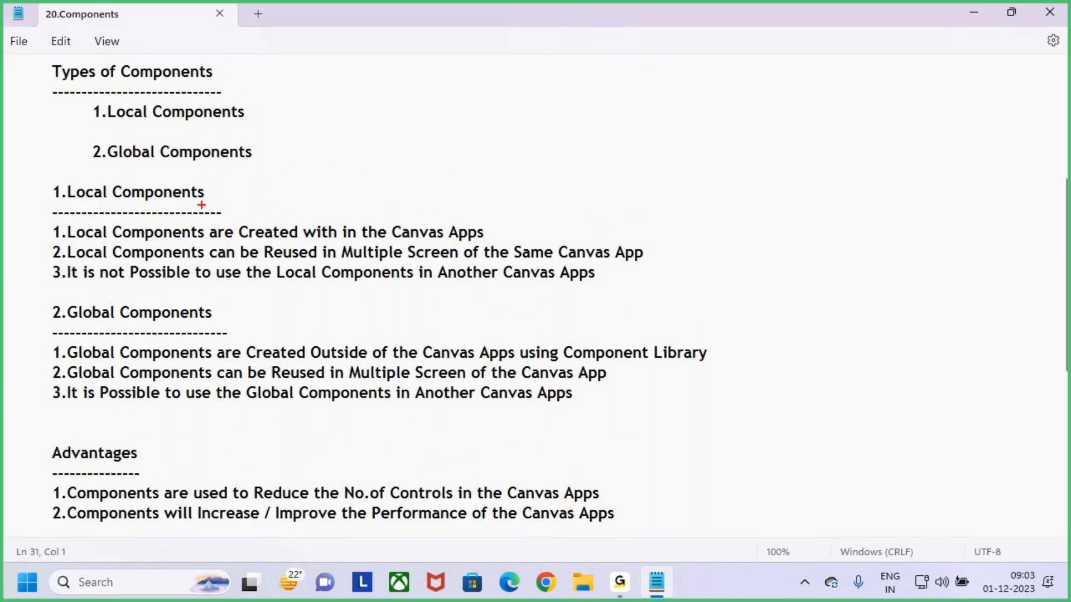
left_click_drag(35, 195, 90, 158)
left_click_drag(39, 319, 99, 269)
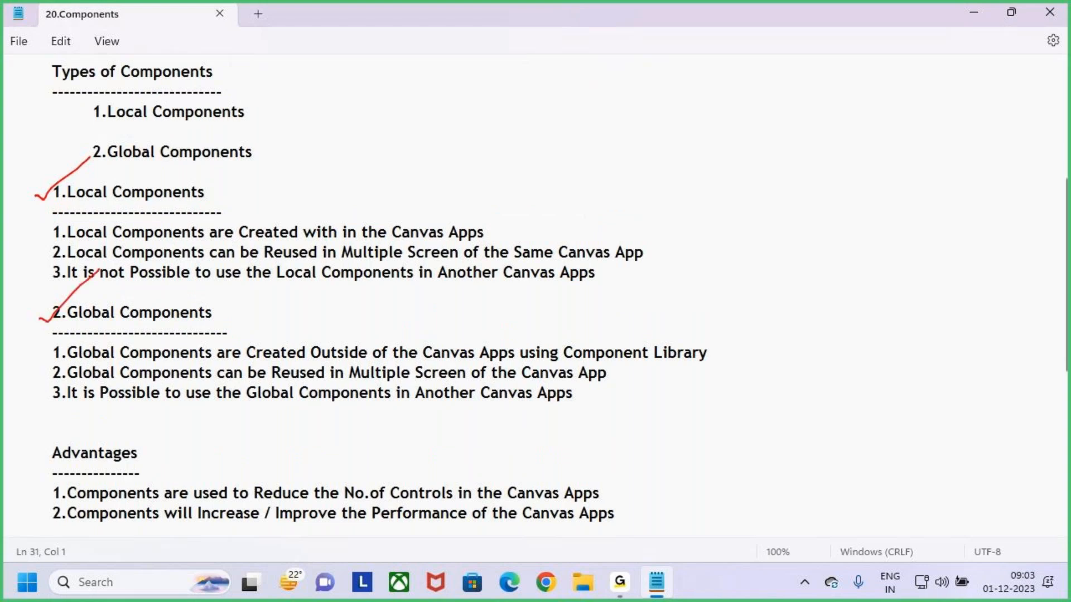
key("Escape")
Review the Advantages section and the component type headings
scroll(184, 444, "down", 2)
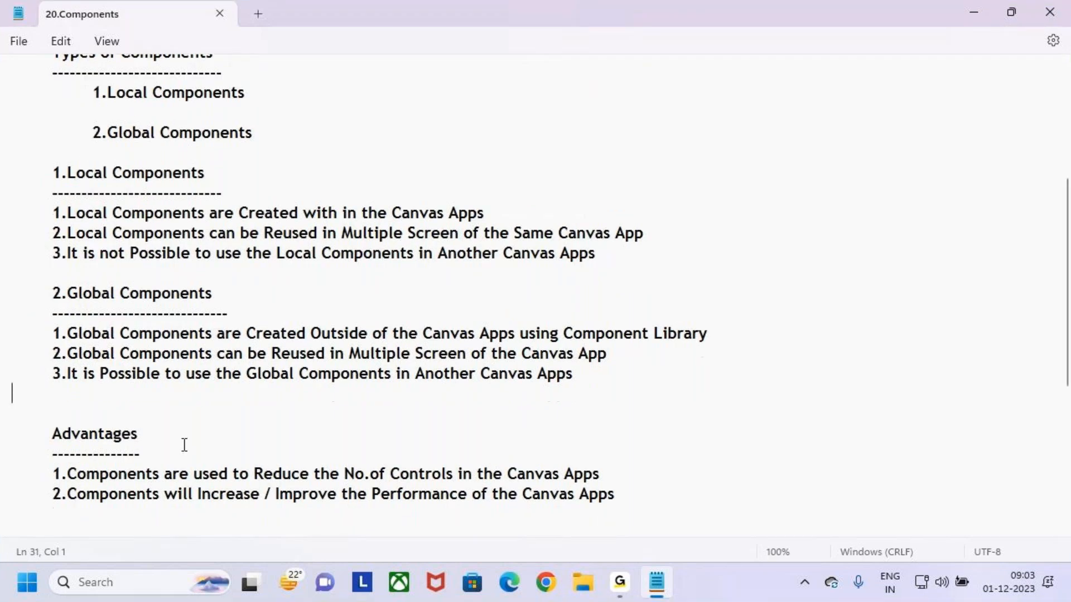
left_click_drag(645, 394, 3, 340)
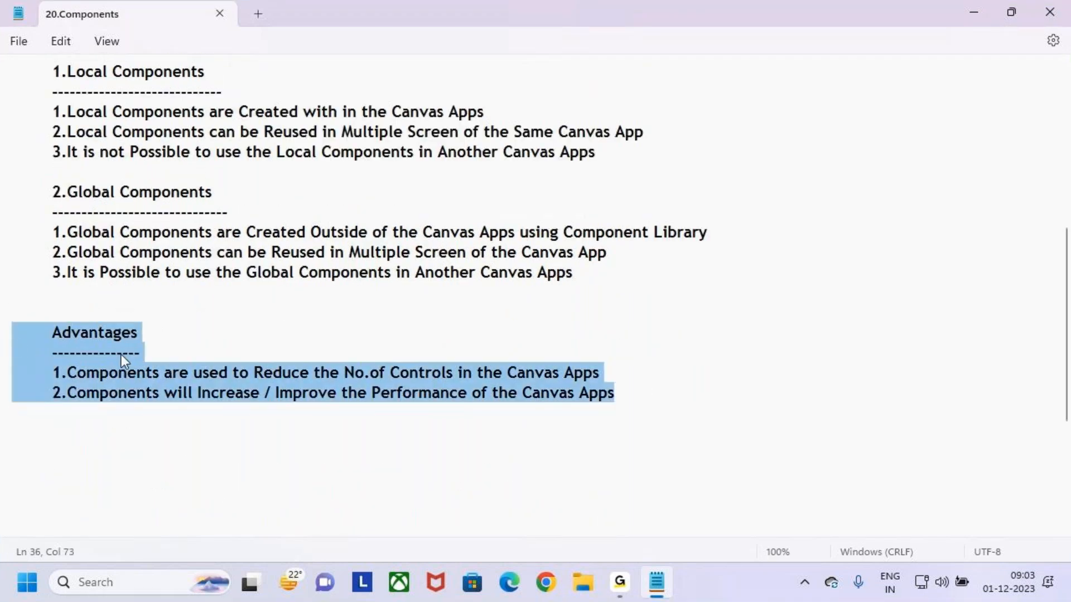
left_click(185, 351)
left_click(173, 335)
left_click(184, 355)
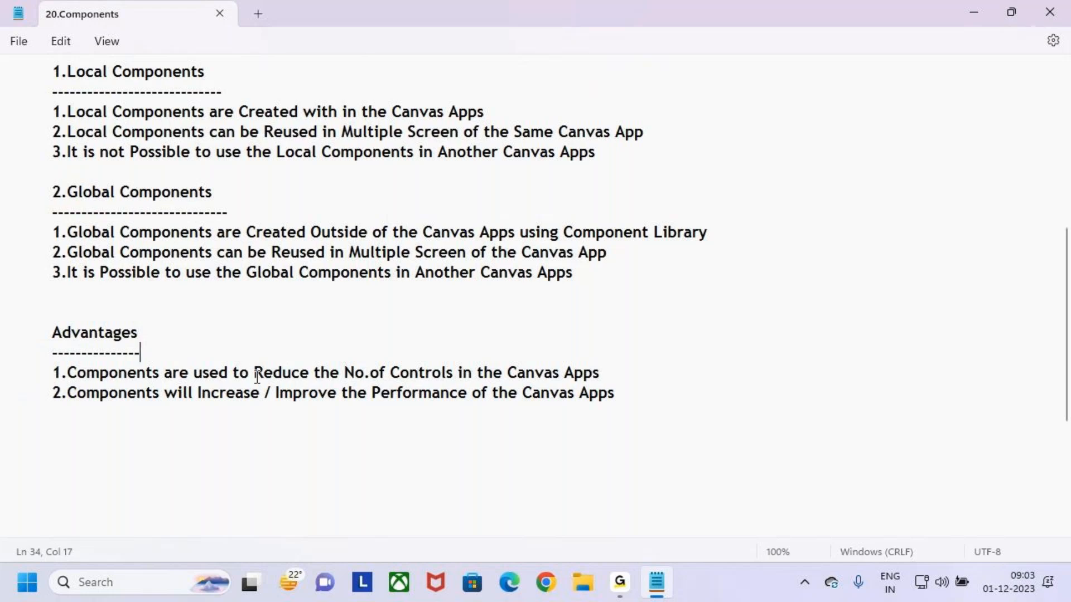
scroll(257, 375, "up", 2)
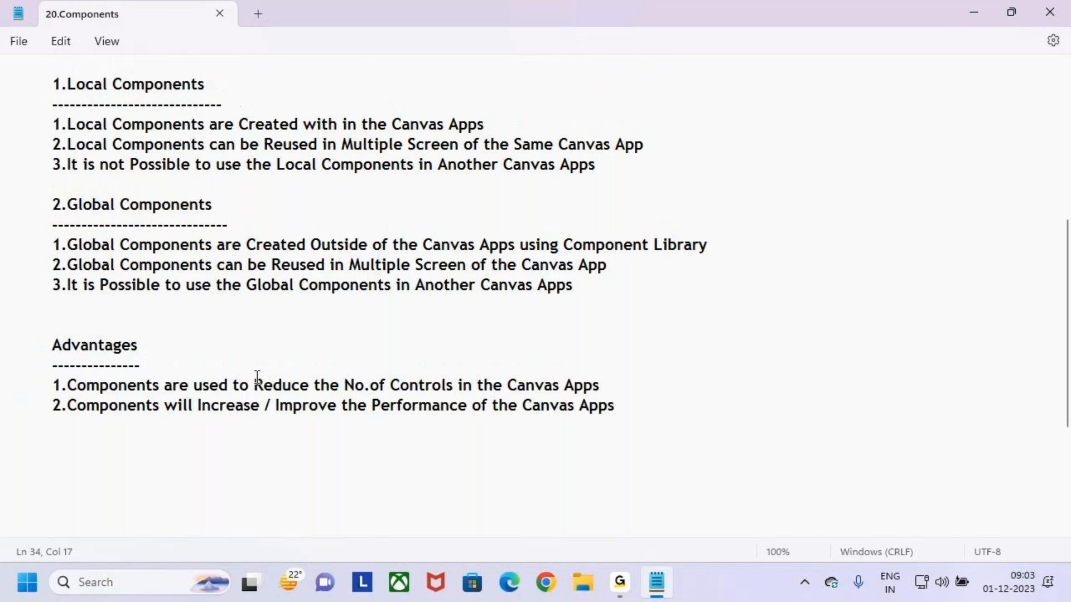
left_click_drag(43, 200, 92, 199)
left_click_drag(51, 319, 102, 319)
left_click(237, 321)
key("ctrl+2")
mouse_move(555, 103)
left_mouse_down()
mouse_move(827, 161)
mouse_move(963, 167)
mouse_move(984, 147)
left_mouse_up()
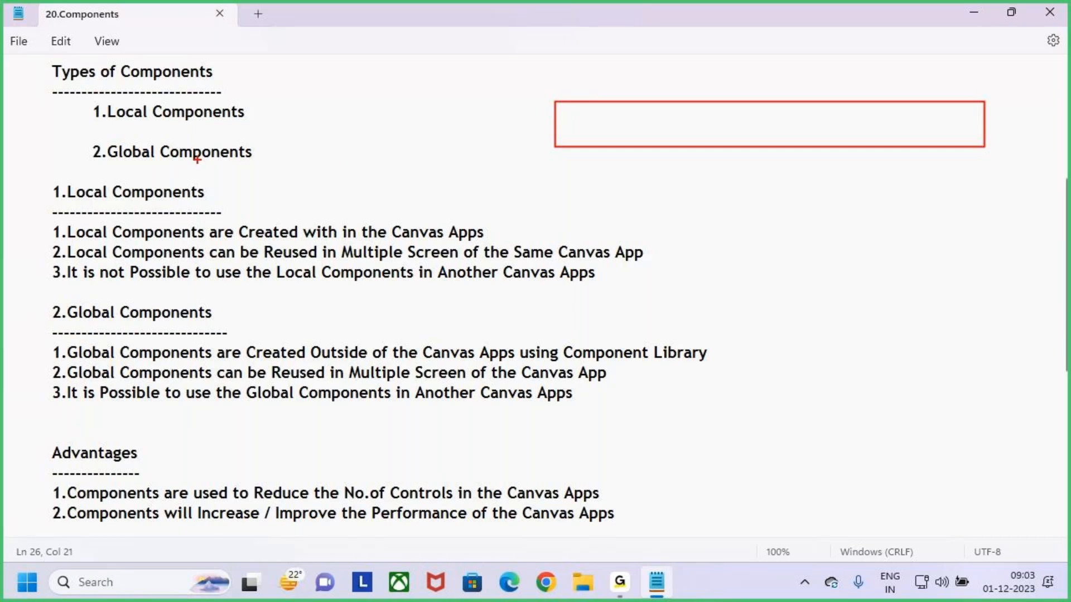
left_click_drag(165, 137, 199, 135)
mouse_move(780, 72)
left_mouse_down()
mouse_move(786, 106)
mouse_move(802, 111)
left_mouse_up()
left_click_drag(810, 85, 778, 124)
key("Escape")
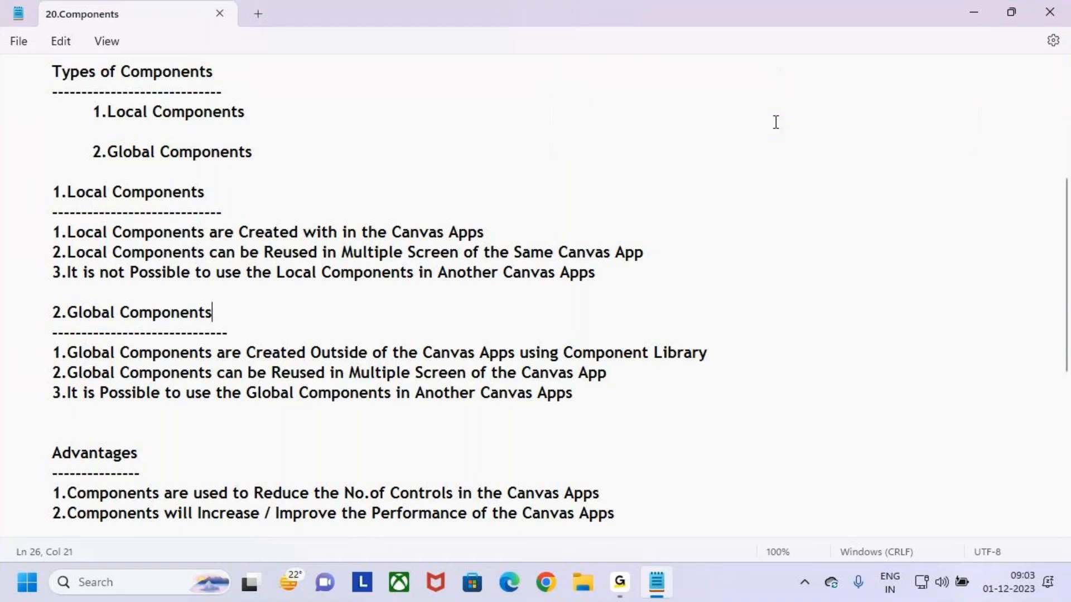
Retype the last letter of the final Advantages line as S and start a new line below it
scroll(509, 214, "up", 2)
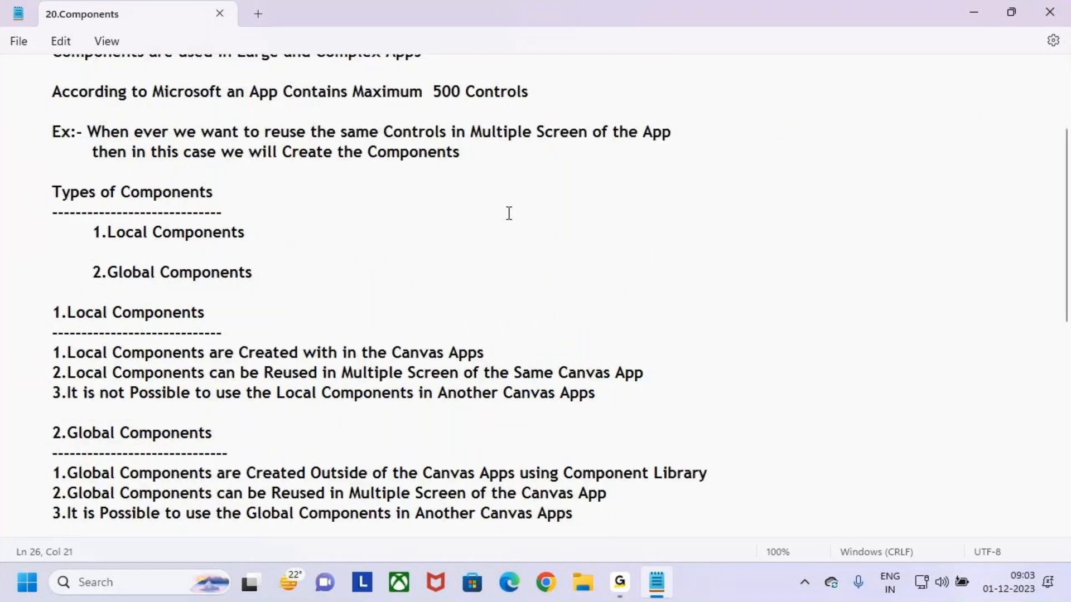
scroll(262, 230, "down", 1)
scroll(306, 243, "up", 2)
scroll(305, 240, "down", 2)
scroll(305, 240, "down", 6)
left_click(645, 190)
key("BackSpace")
type("S")
key("Return")
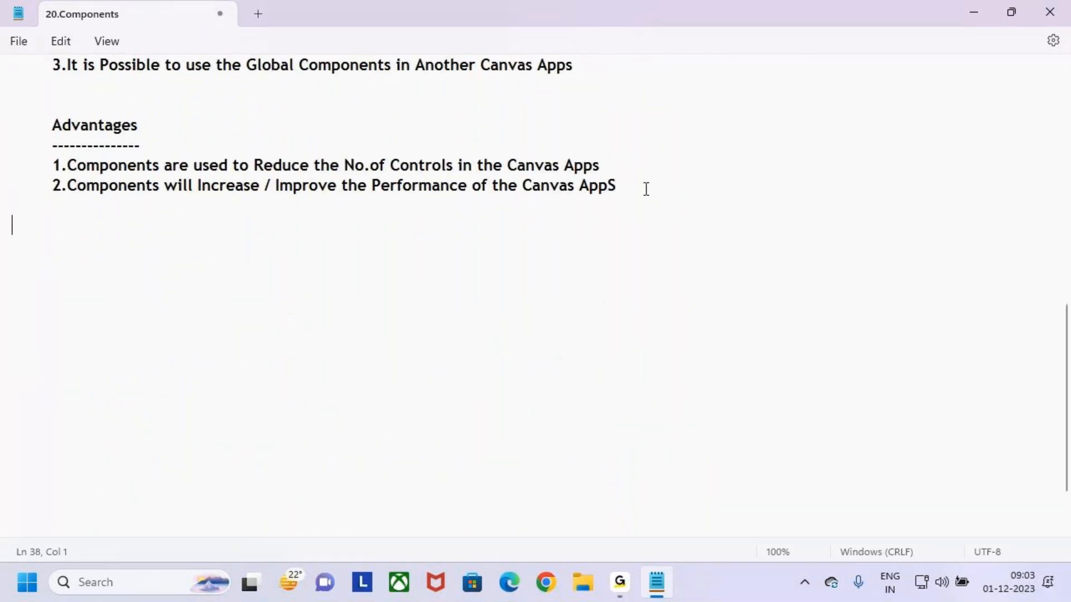
Type a long dashed separator line below the Advantages section and add blank lines
type("--------------------------")
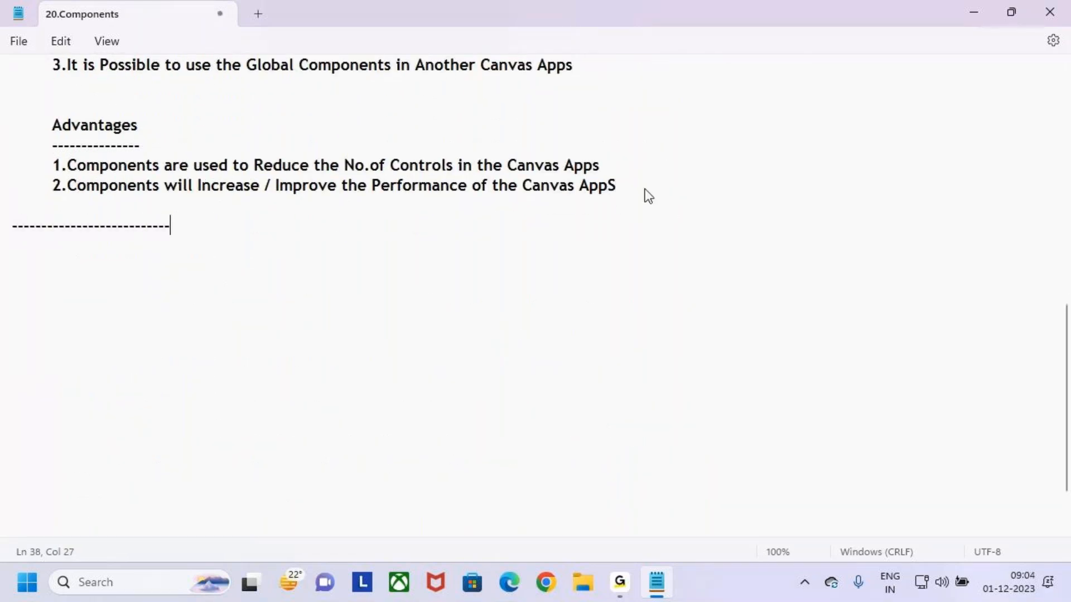
type("------------------------------------------------")
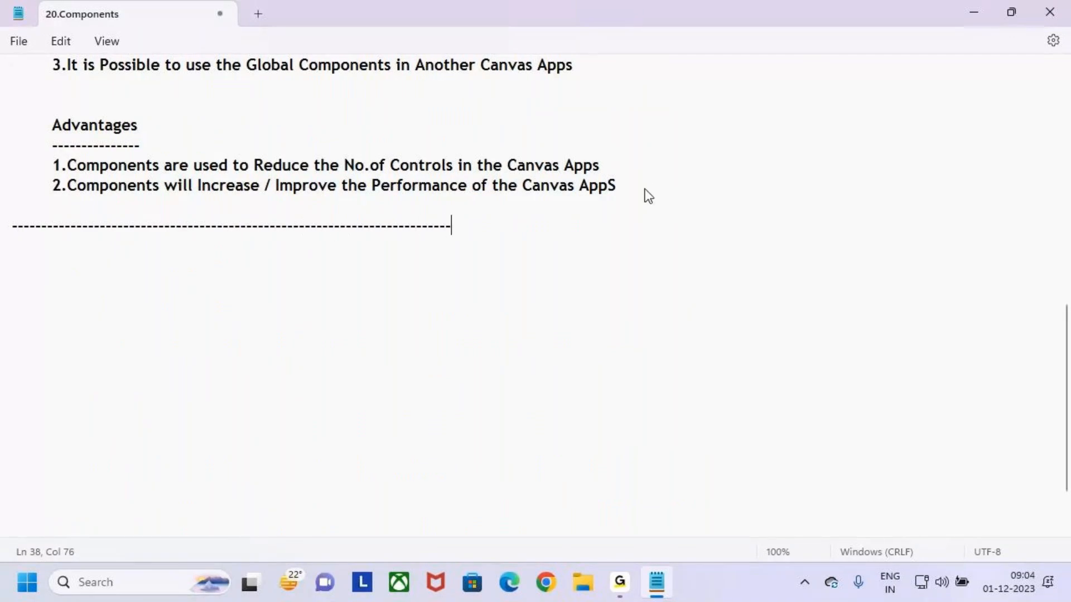
key("BackSpace")
key("BackSpace")
key("BackSpace")
type("------------------------------------------------------------------------")
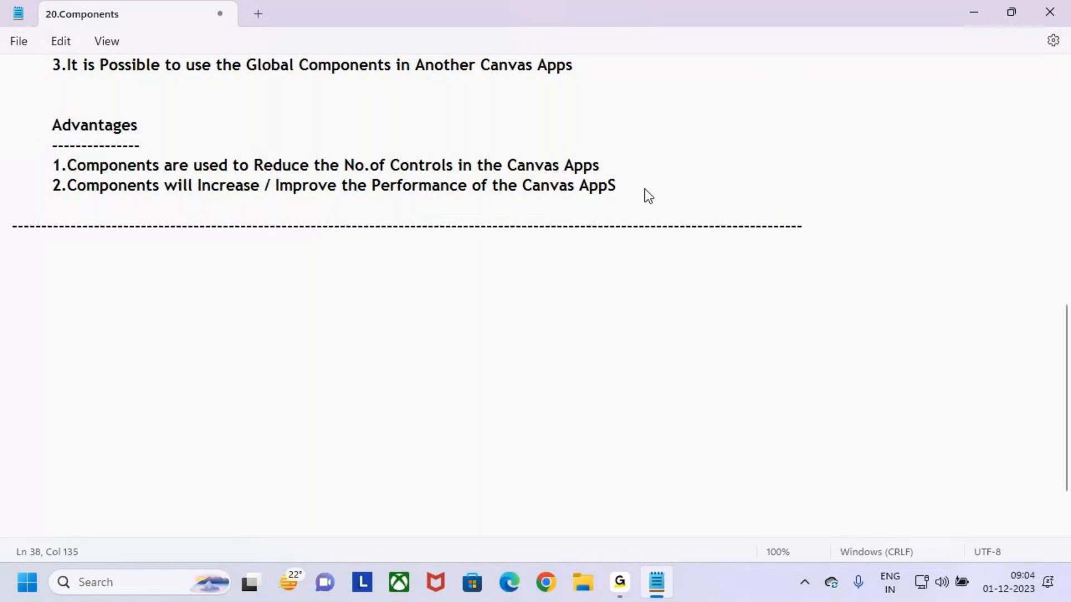
type("-")
key("Return")
key("Return")
Add a 'Class 2' heading underlined with a row of dashes
key("Caps_Lock")
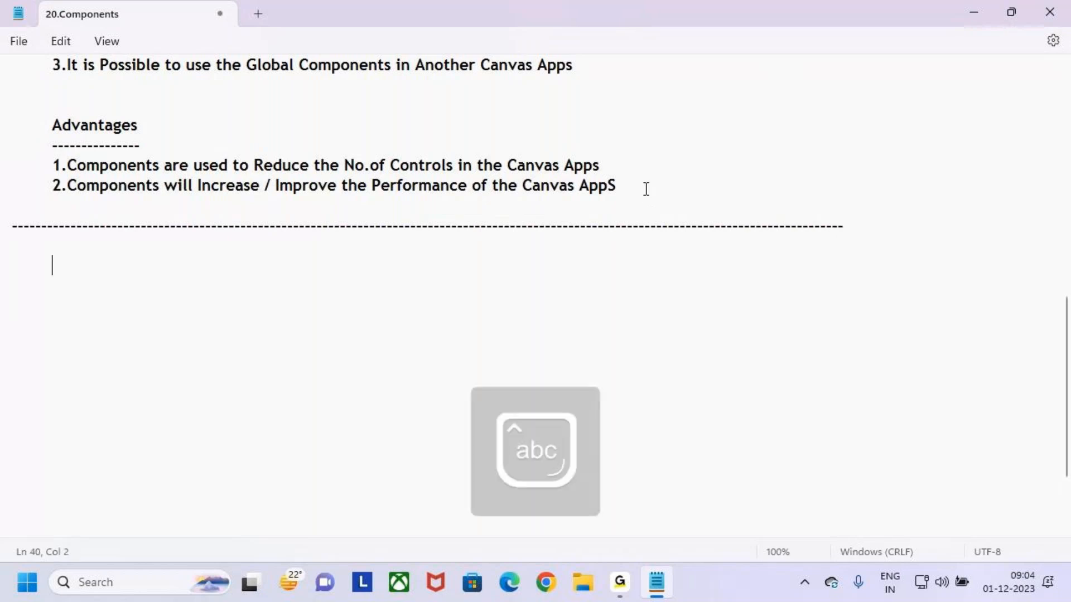
type("Class 2")
key("Return")
key("Tab")
type("--")
key("BackSpace")
key("BackSpace")
key("BackSpace")
key("BackSpace")
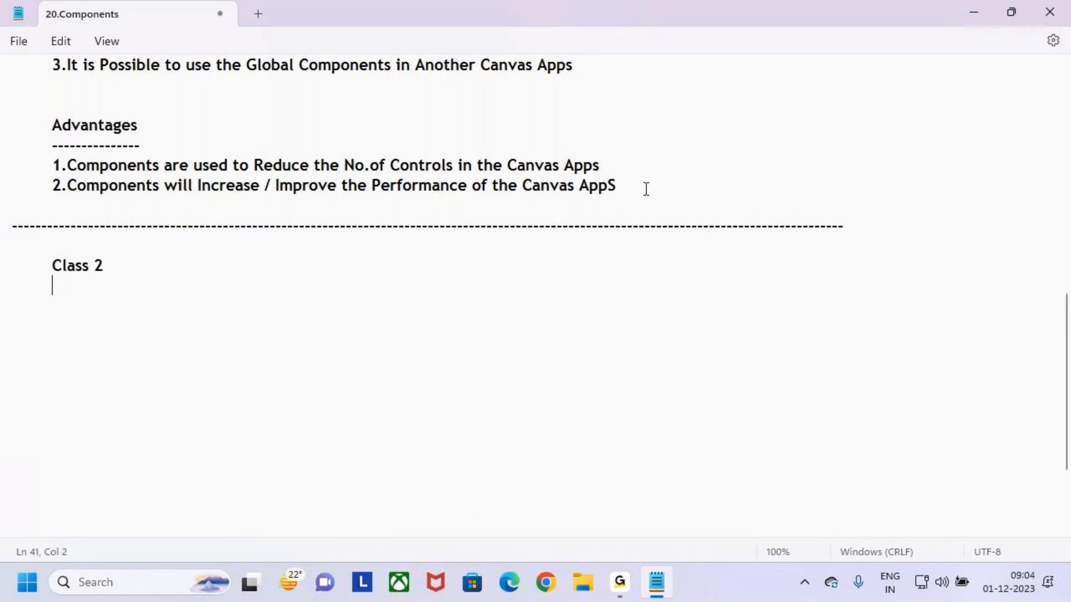
key("Return")
key("Tab")
type("------")
key("BackSpace")
key("BackSpace")
key("BackSpace")
key("BackSpace")
key("BackSpace")
key("BackSpace")
key("BackSpace")
key("BackSpace")
key("BackSpace")
key("BackSpace")
type("2")
key("Return")
key("Tab")
type("---")
key("BackSpace")
type("----------")
Type the indented title 'Popup Window using Components' below the Class 2 heading
key("Return")
key("Return")
key("Tab")
key("Tab")
key("Tab")
type("Pop")
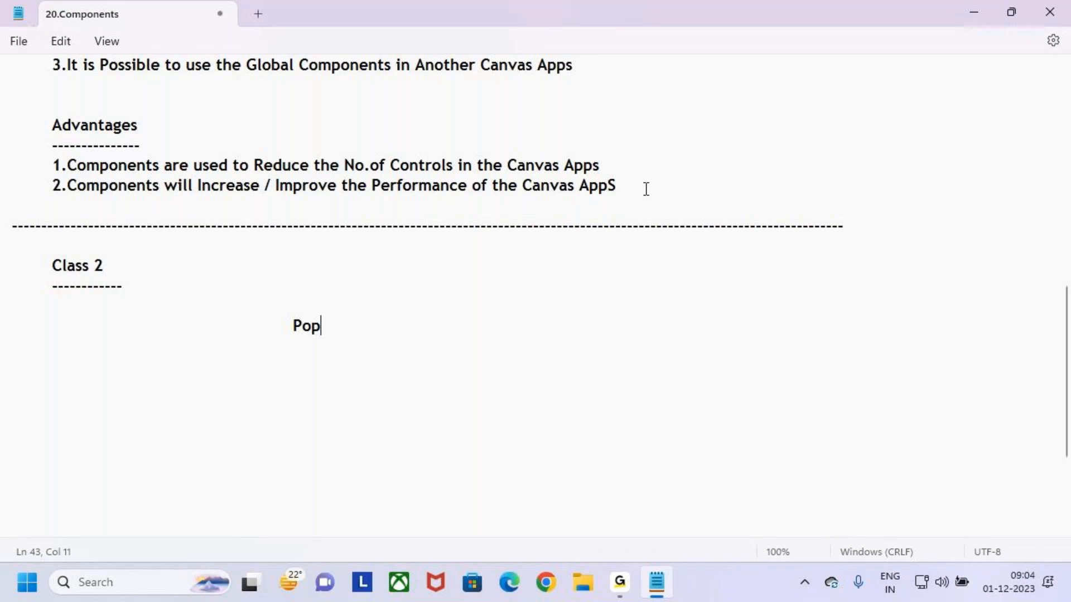
type("up Window using Components")
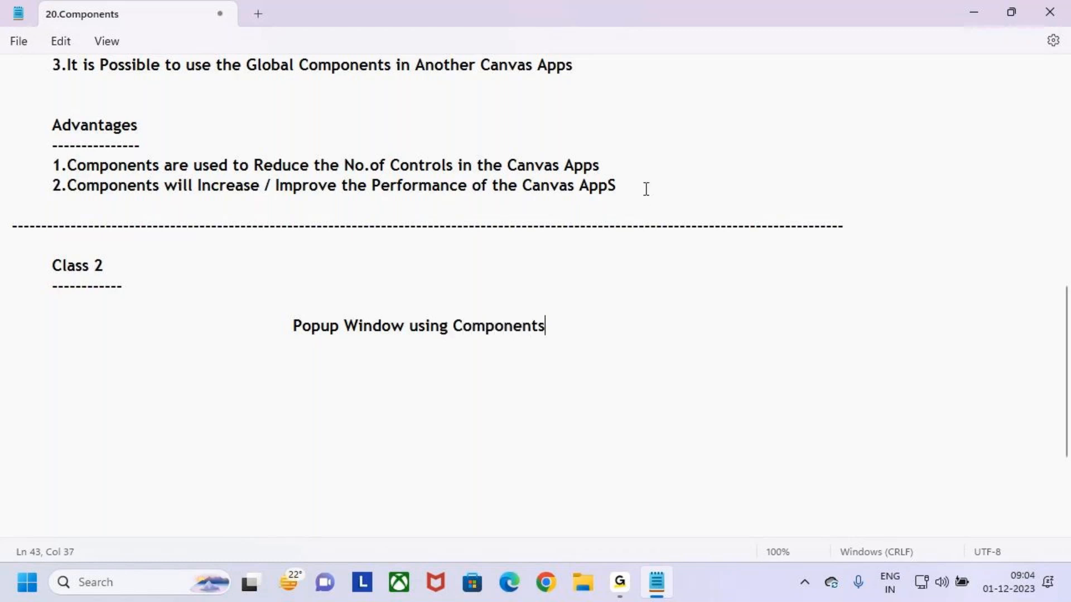
Reduce the title's indent and underline it with a row of dashes
key("Tab")
key("Tab")
left_click(285, 330)
key("BackSpace")
left_click(224, 349)
type("-----------------------------")
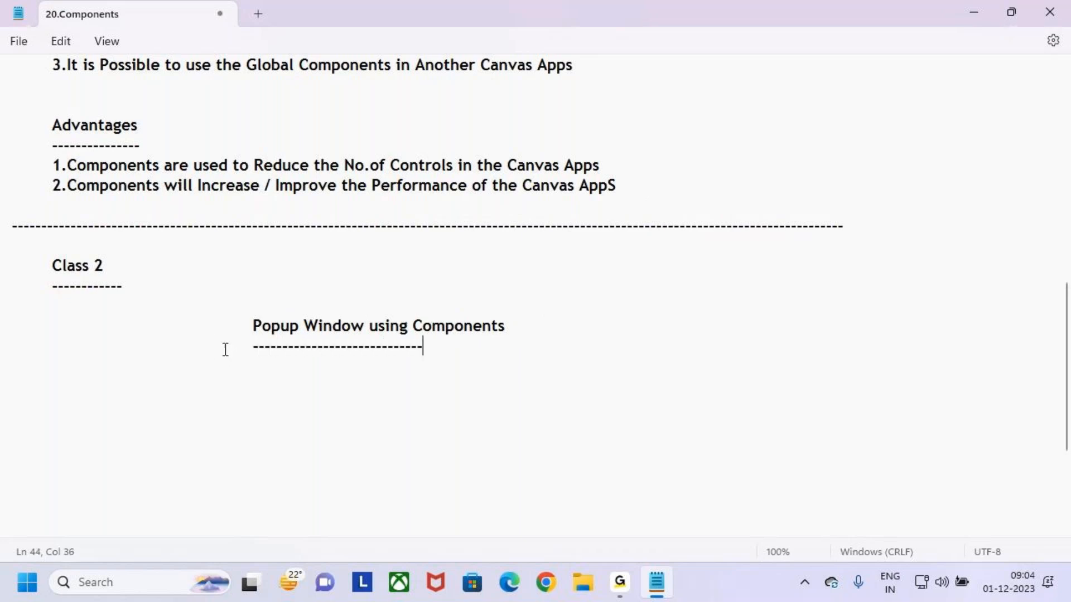
key("BackSpace")
key("BackSpace")
key("BackSpace")
key("BackSpace")
key("BackSpace")
key("BackSpace")
key("BackSpace")
key("BackSpace")
key("BackSpace")
type("----------------")
key("BackSpace")
key("BackSpace")
key("BackSpace")
type("--------")
key("BackSpace")
key("BackSpace")
key("BackSpace")
key("BackSpace")
key("BackSpace")
key("BackSpace")
key("BackSpace")
key("BackSpace")
type("--")
key("BackSpace")
key("BackSpace")
type("---------------")
Examine the word Popup in the new title
key("ctrl+2")
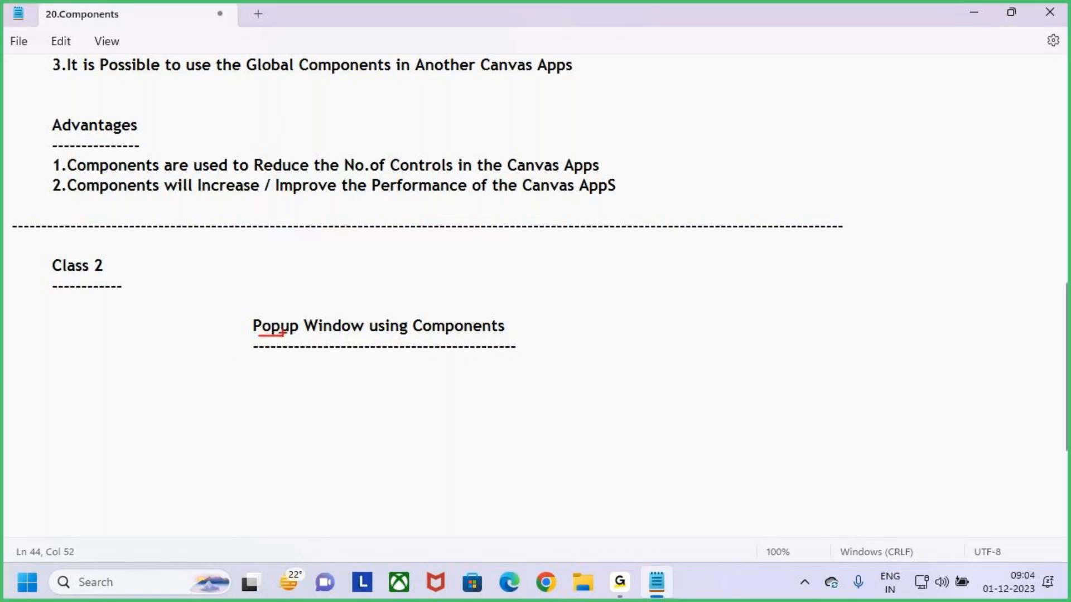
key("Escape")
left_click_drag(251, 327, 302, 325)
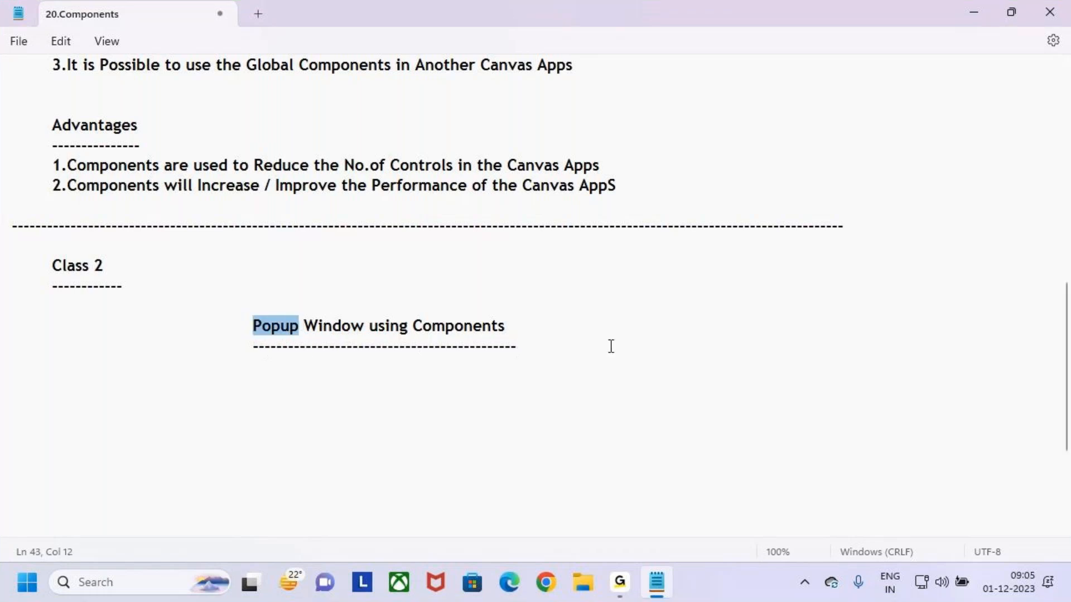
left_click(537, 337)
key("ctrl+2")
left_click_drag(616, 251, 639, 308)
left_click_drag(574, 317, 647, 368)
left_click_drag(662, 272, 668, 333)
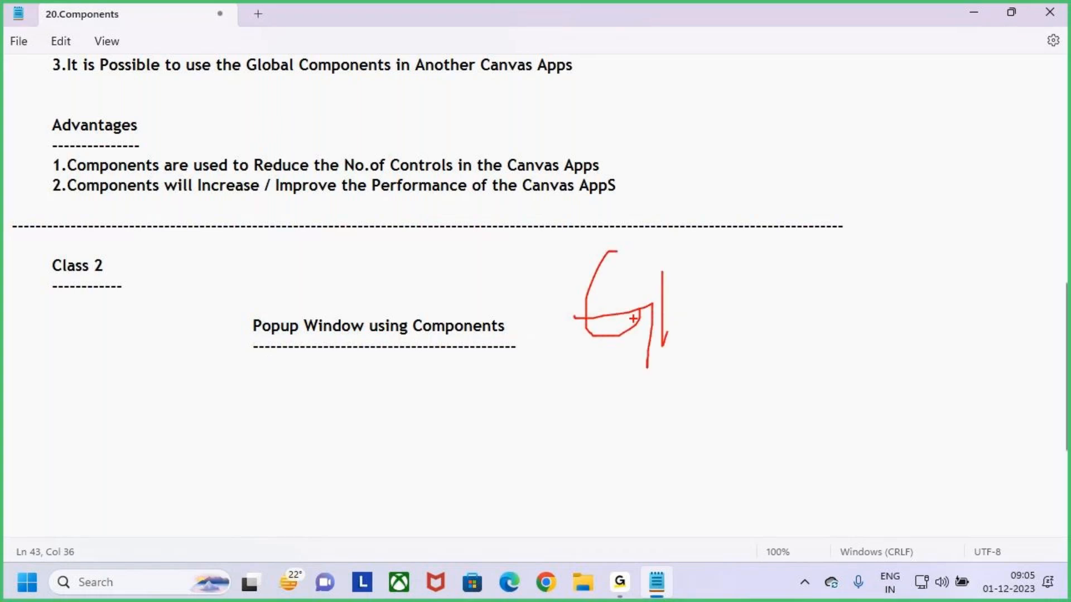
key("e")
left_click_drag(222, 358, 292, 338)
key("Escape")
Open make.powerapps.com in the browser's new tab
left_click(552, 594)
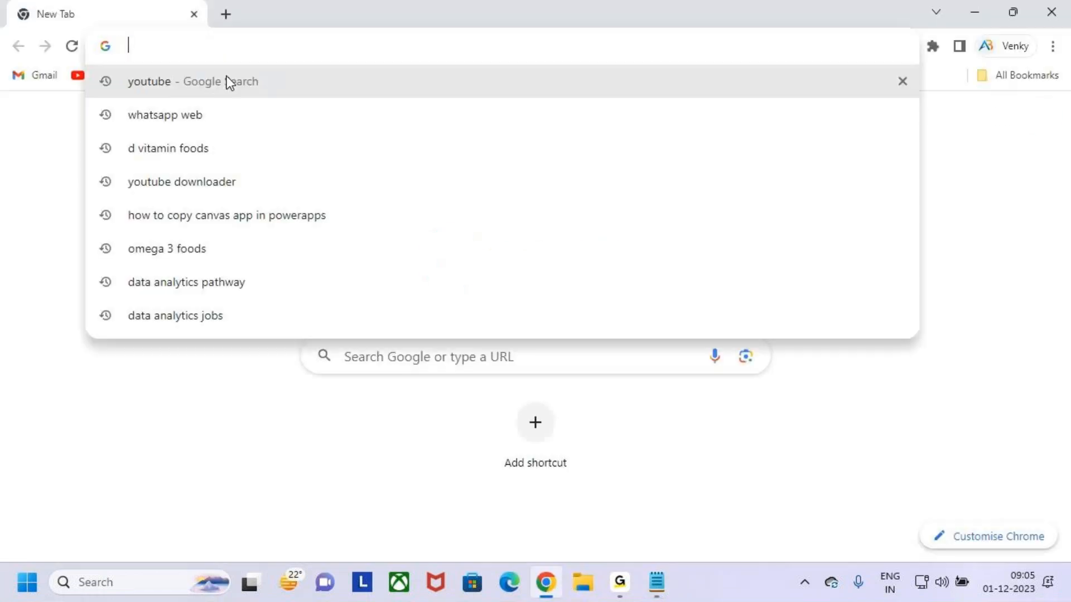
type("make.powerapps.com")
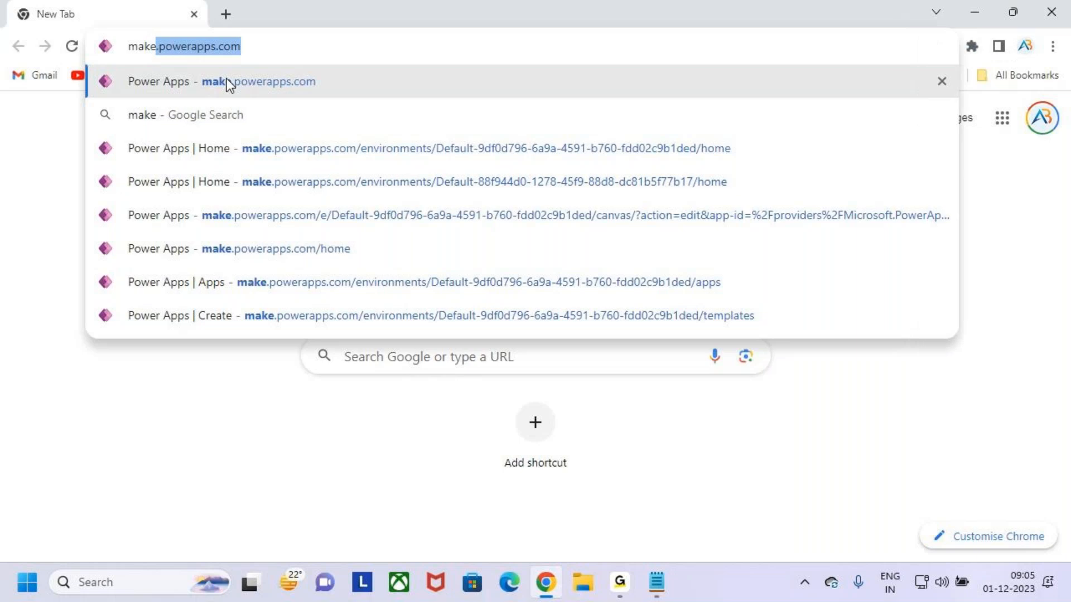
key("Return")
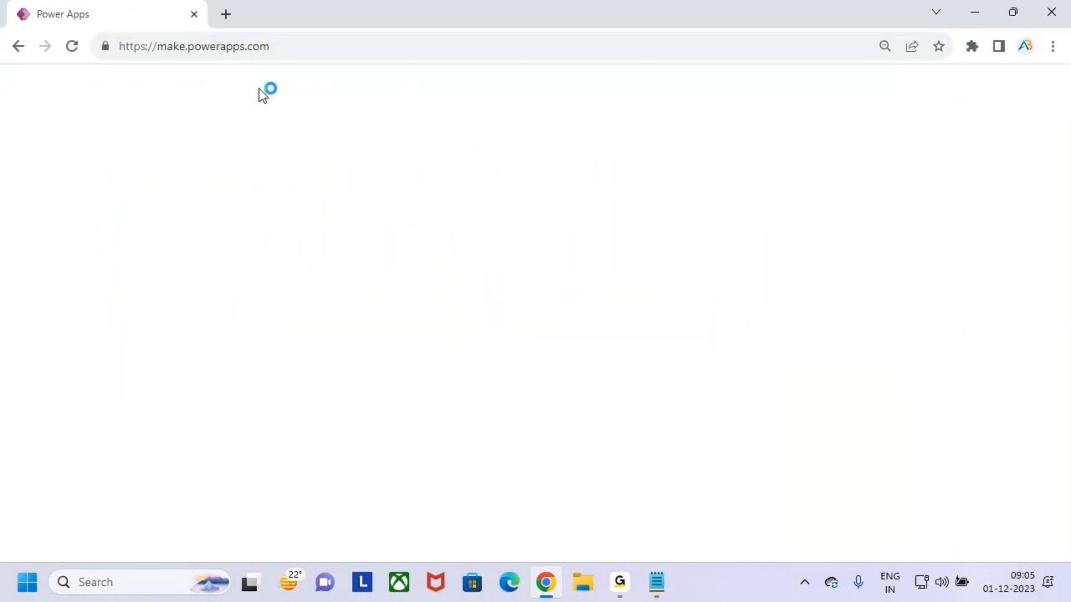
Return to the notes and retype the last few dashes of the title's underline
left_click(978, 7)
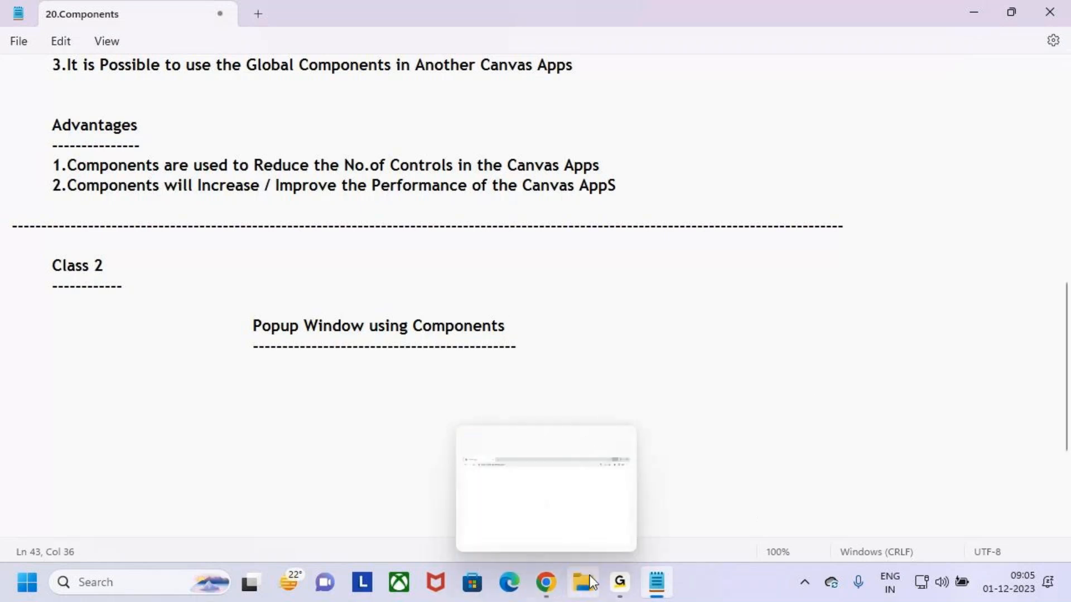
left_click(624, 589)
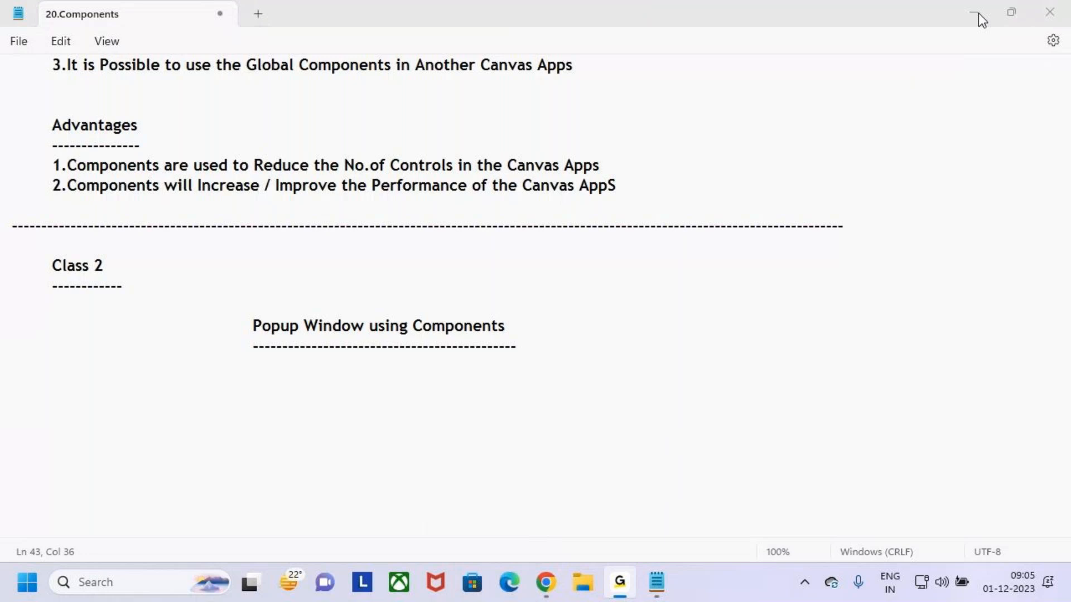
left_click(538, 346)
left_click_drag(537, 347, 498, 346)
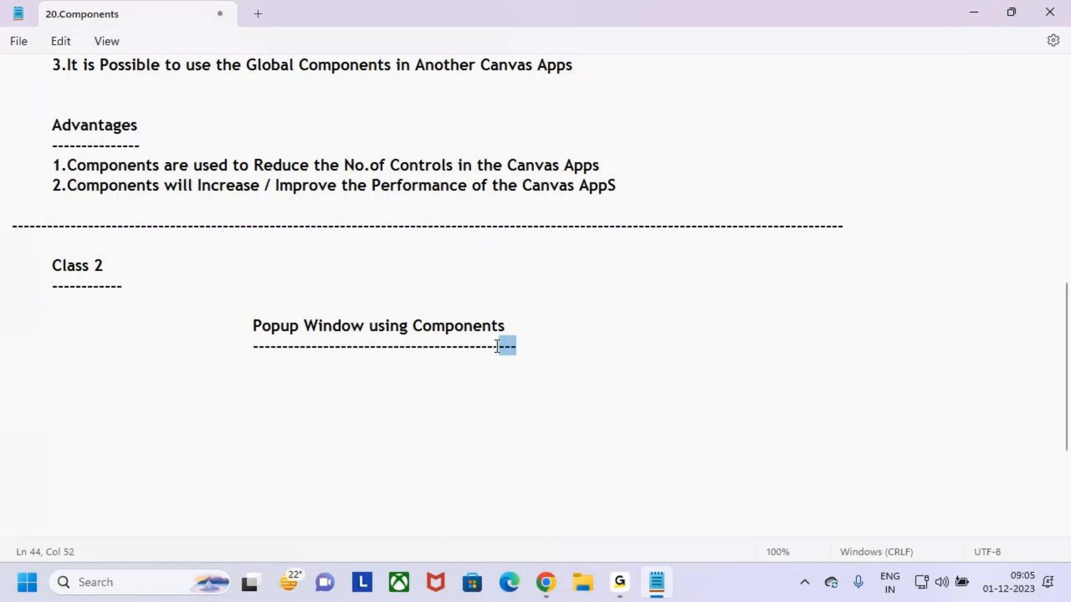
key("BackSpace")
type("----")
Open the Gallery app for editing from the Apps list and skip the welcome dialog
left_click(550, 582)
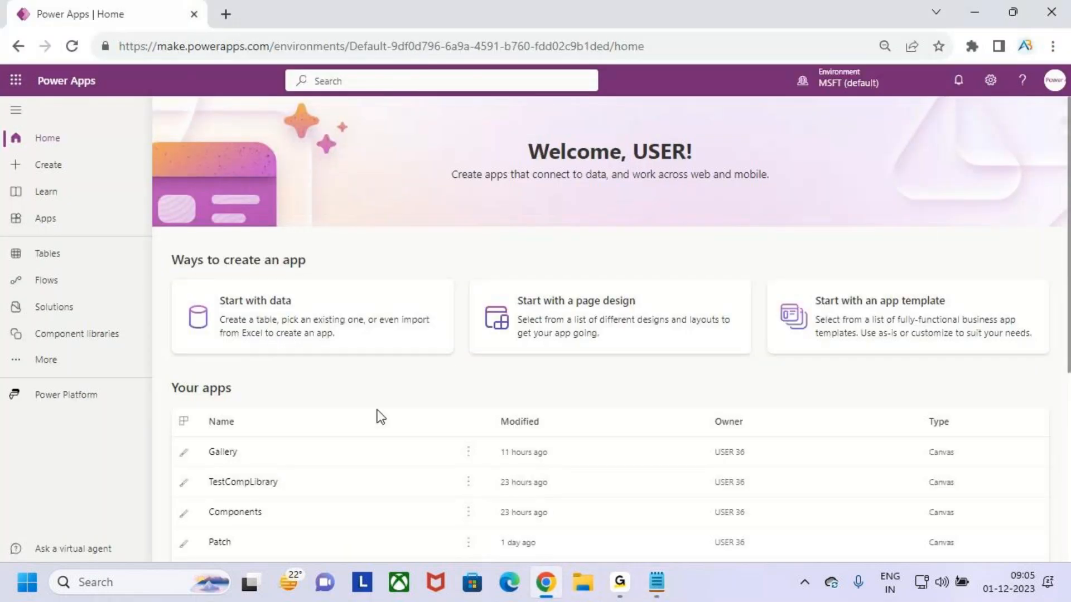
left_click(135, 226)
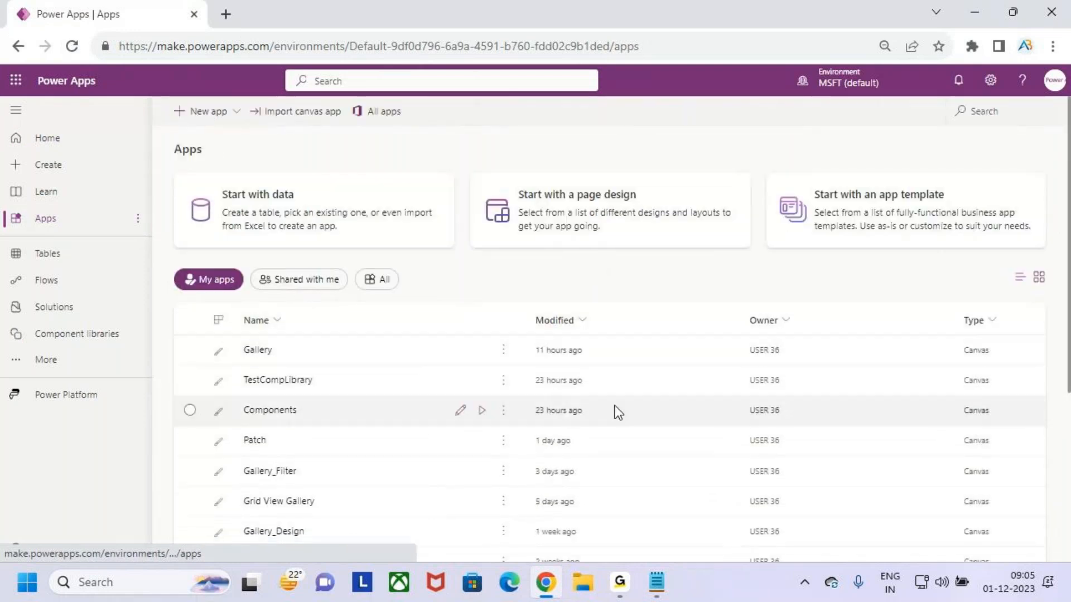
key("ctrl+2")
left_click_drag(236, 336, 288, 369)
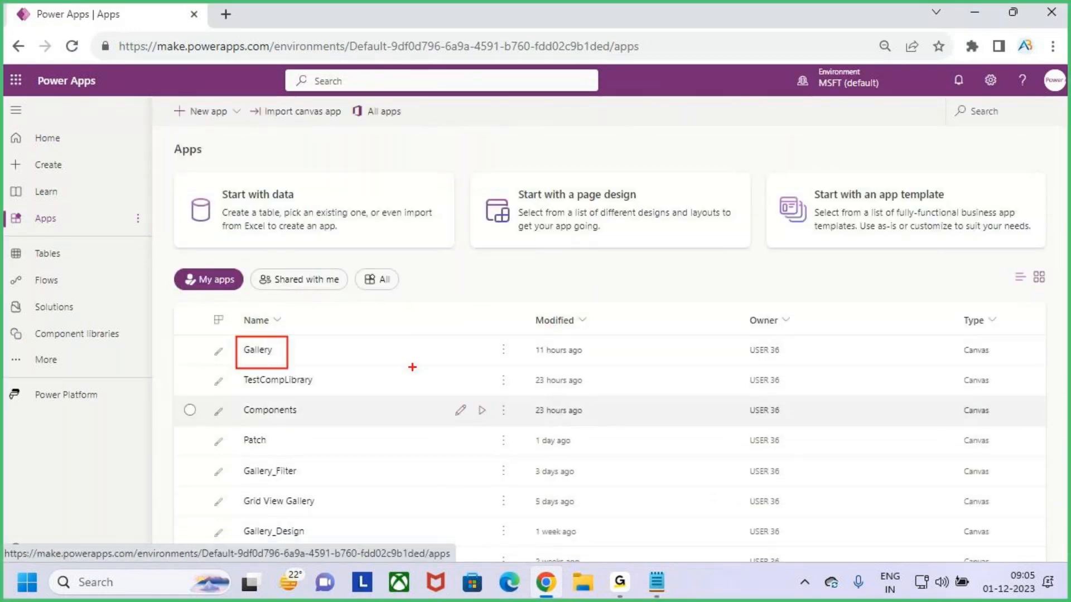
key("Escape")
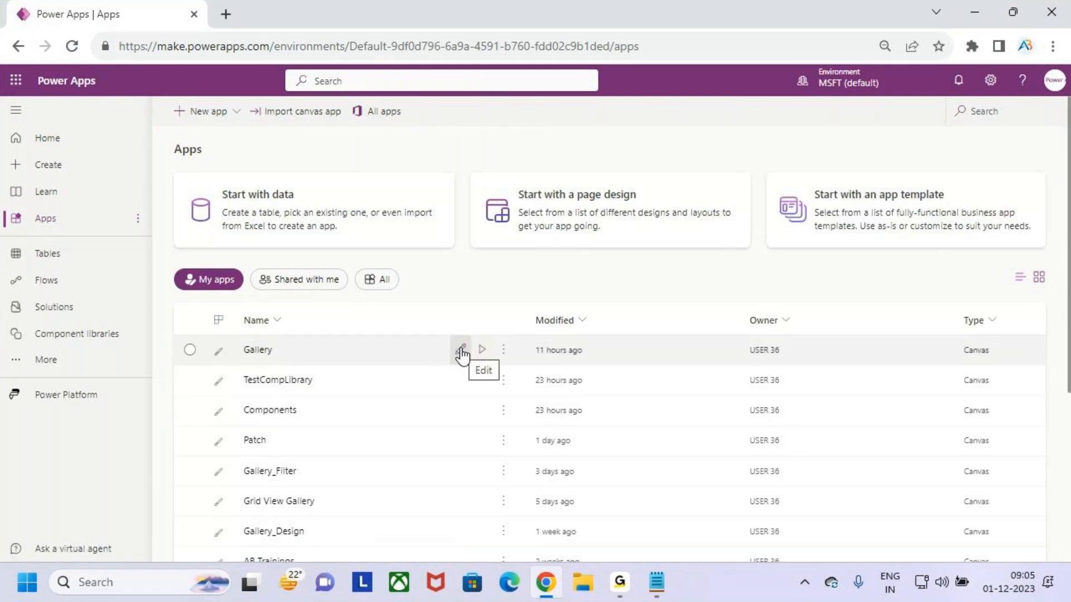
left_click(462, 354)
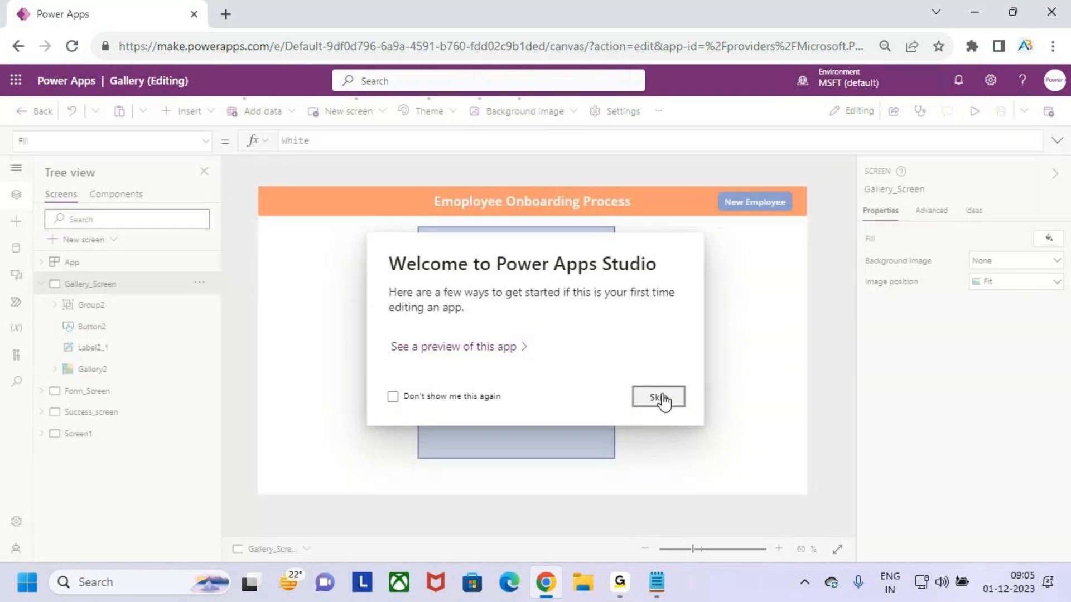
left_click(660, 397)
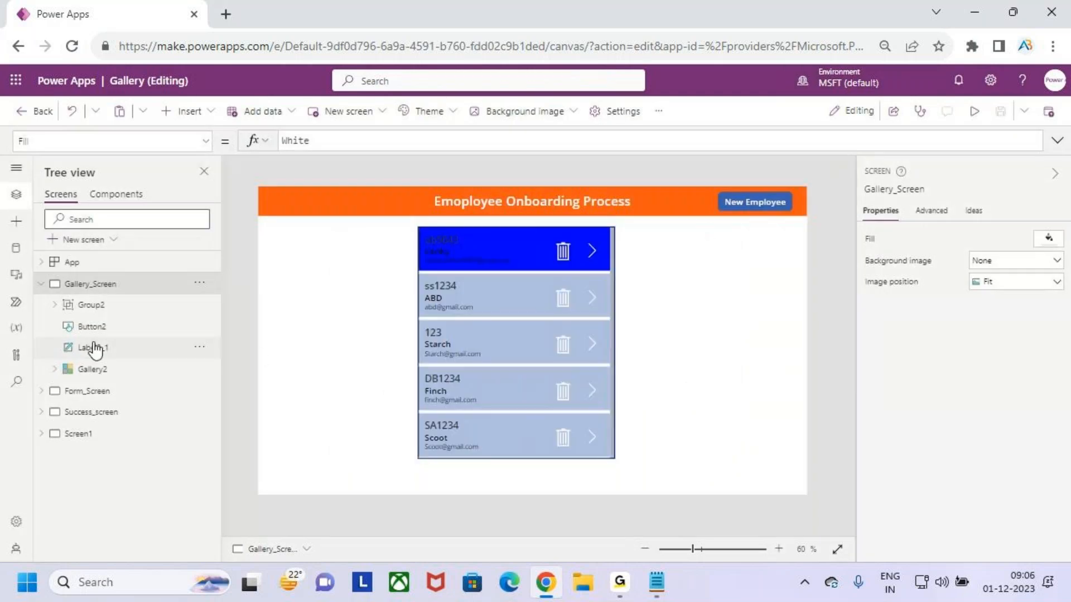
Browse the app's screens in the tree view: Gallery_Screen, Form_Screen, Success_screen and Screen1
left_click(41, 284)
left_click(75, 306)
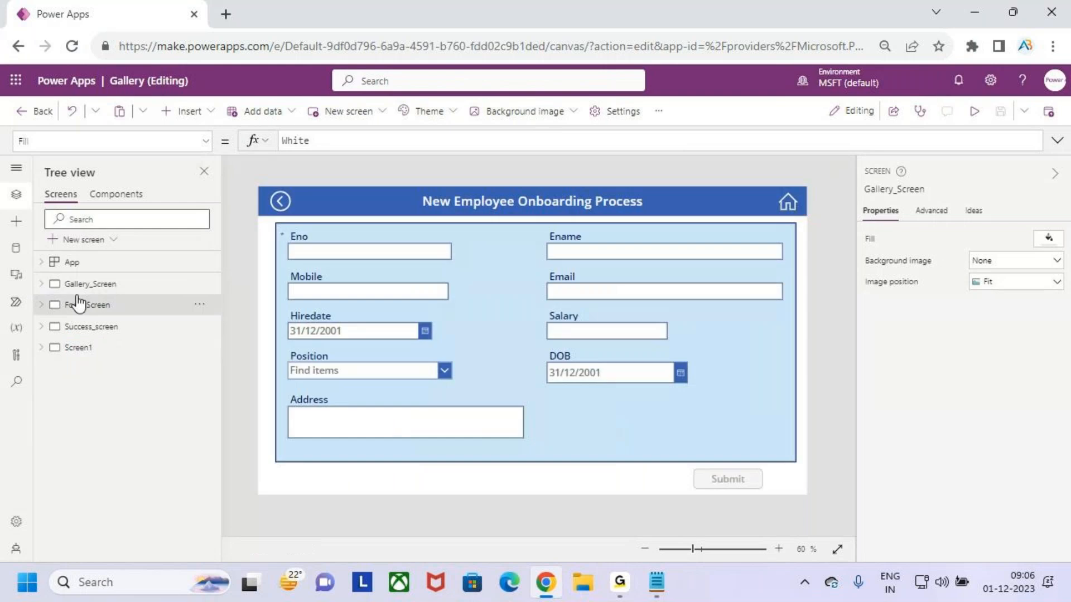
left_click(78, 286)
left_click(89, 305)
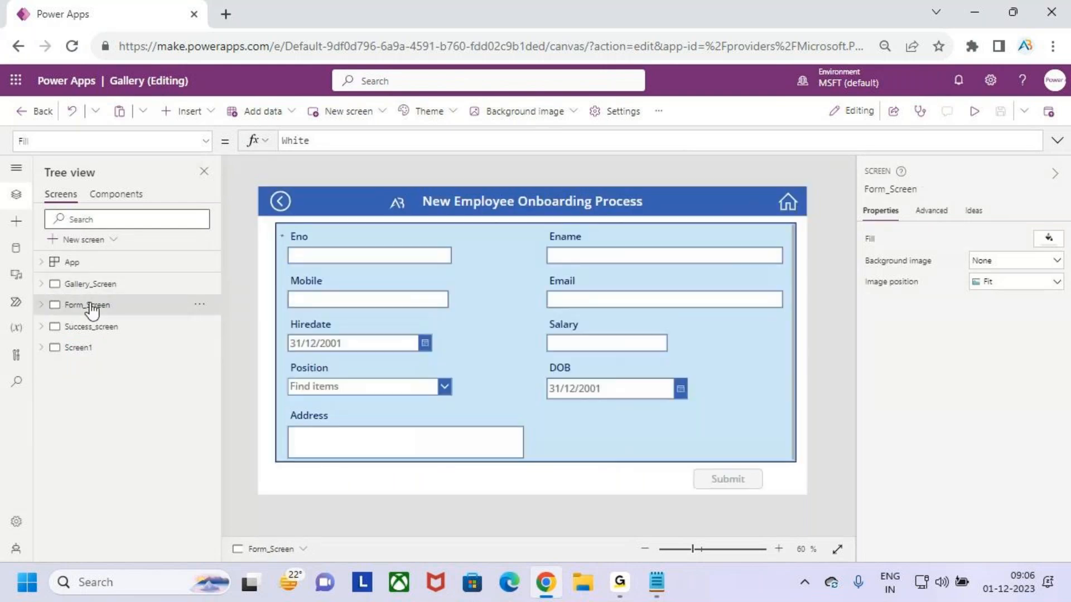
left_click(94, 328)
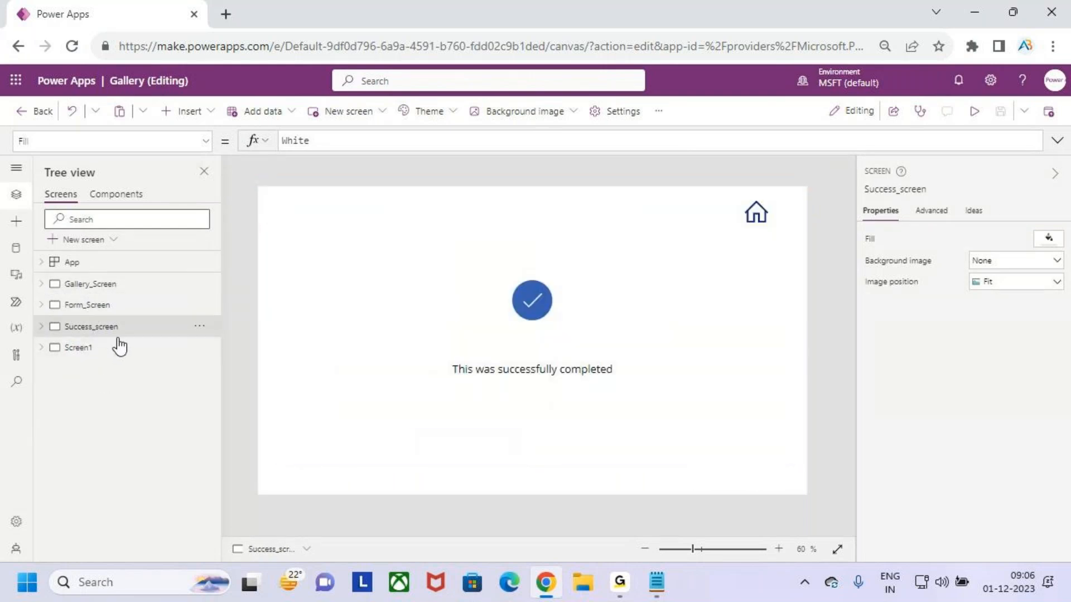
left_click(115, 350)
left_click(93, 290)
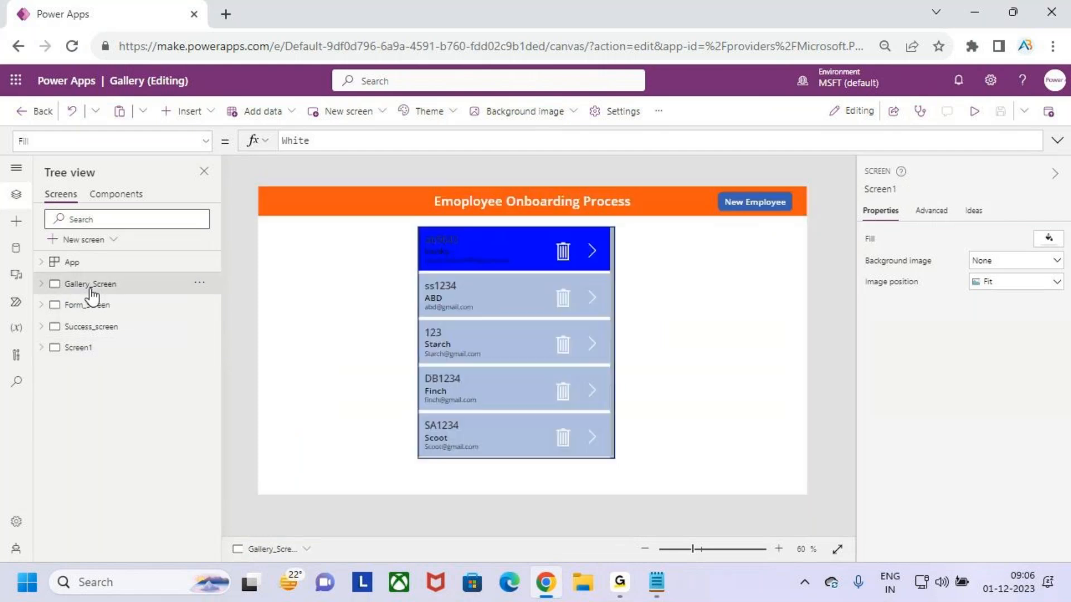
Preview the app and trigger the delete confirmation popup for the first gallery record
left_click(973, 111)
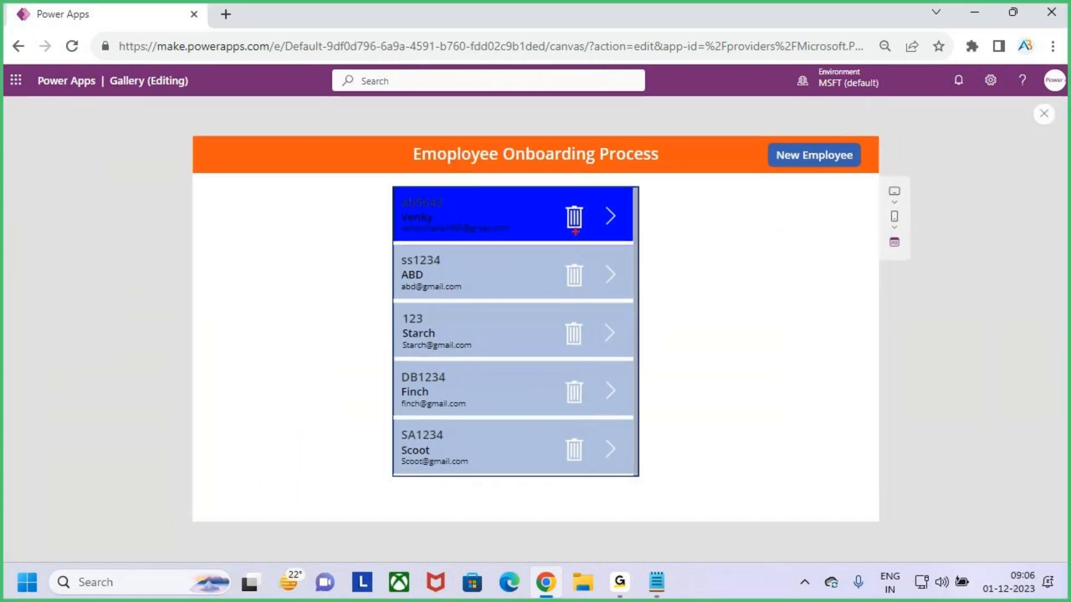
left_click_drag(566, 217, 595, 186)
left_click_drag(574, 220, 600, 184)
left_click_drag(397, 188, 621, 238)
key("Escape")
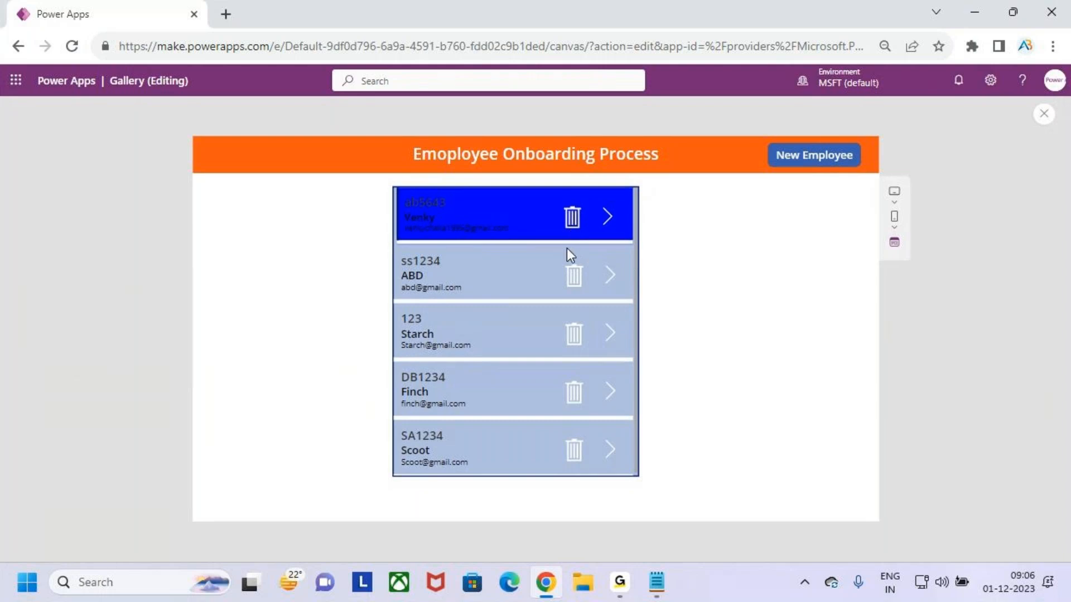
left_click(573, 219)
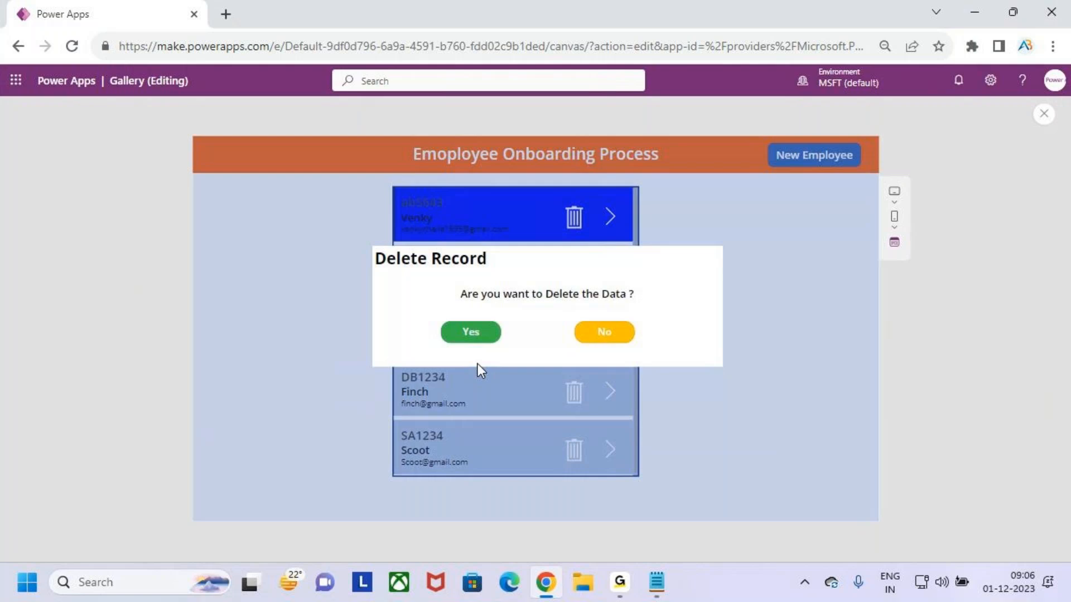
left_click_drag(367, 248, 496, 271)
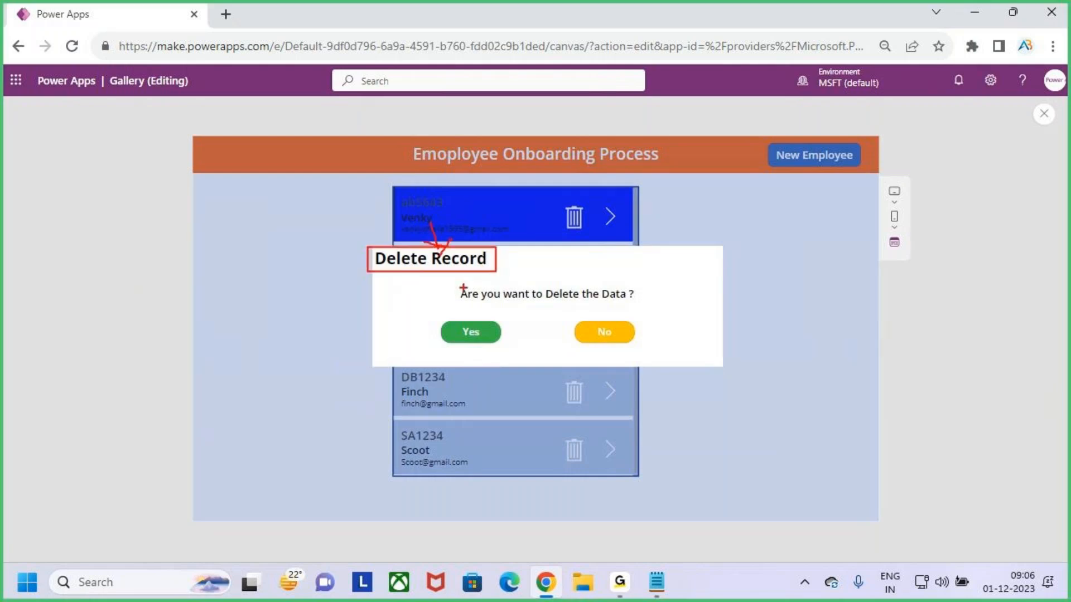
mouse_move(459, 285)
left_mouse_down()
mouse_move(518, 306)
mouse_move(642, 306)
left_mouse_up()
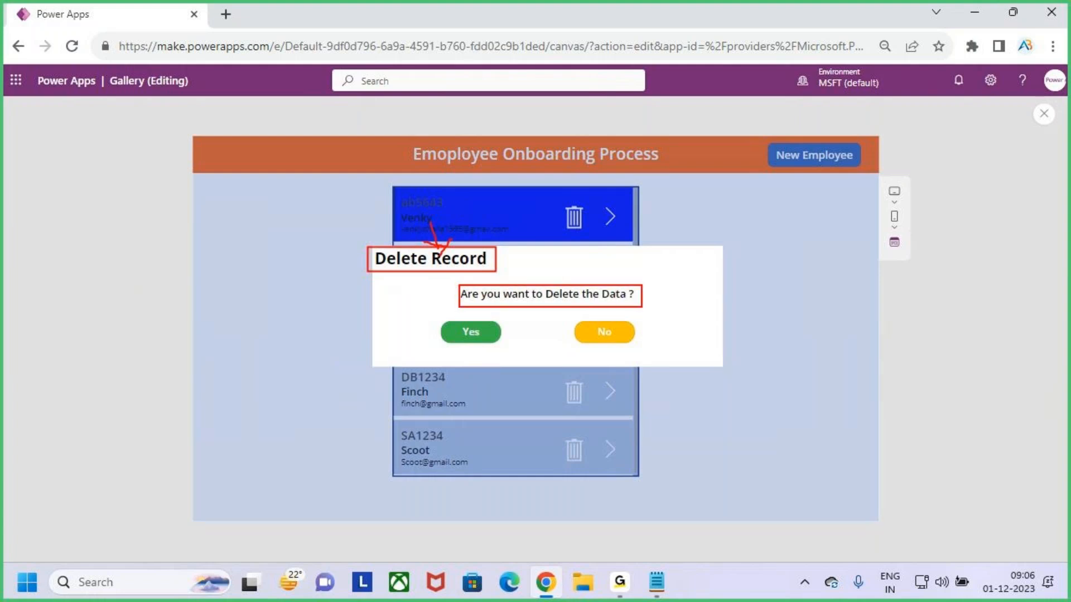
left_click_drag(588, 259, 591, 278)
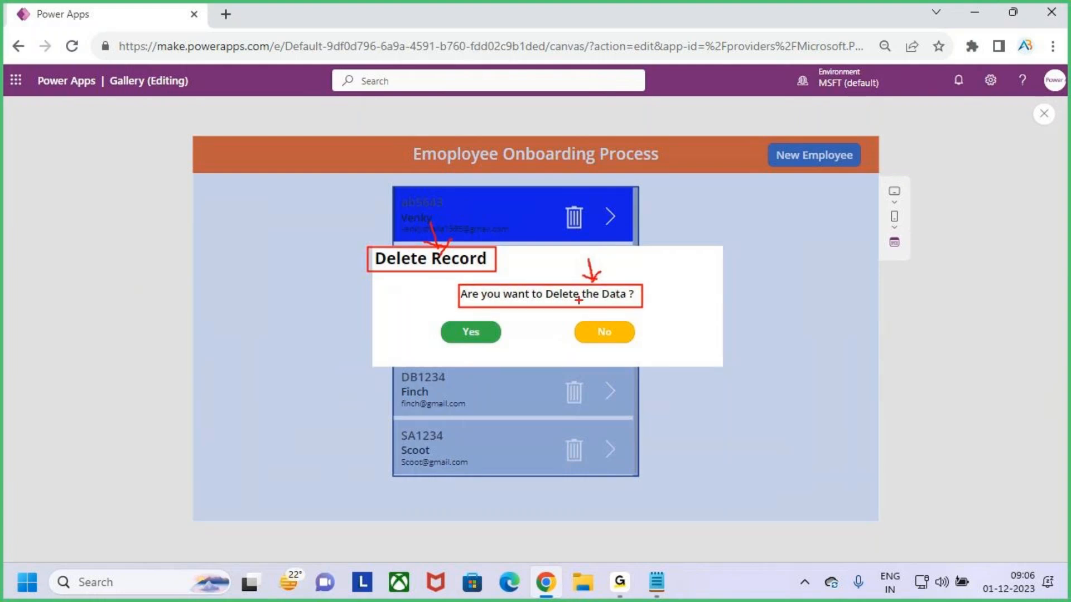
key("e")
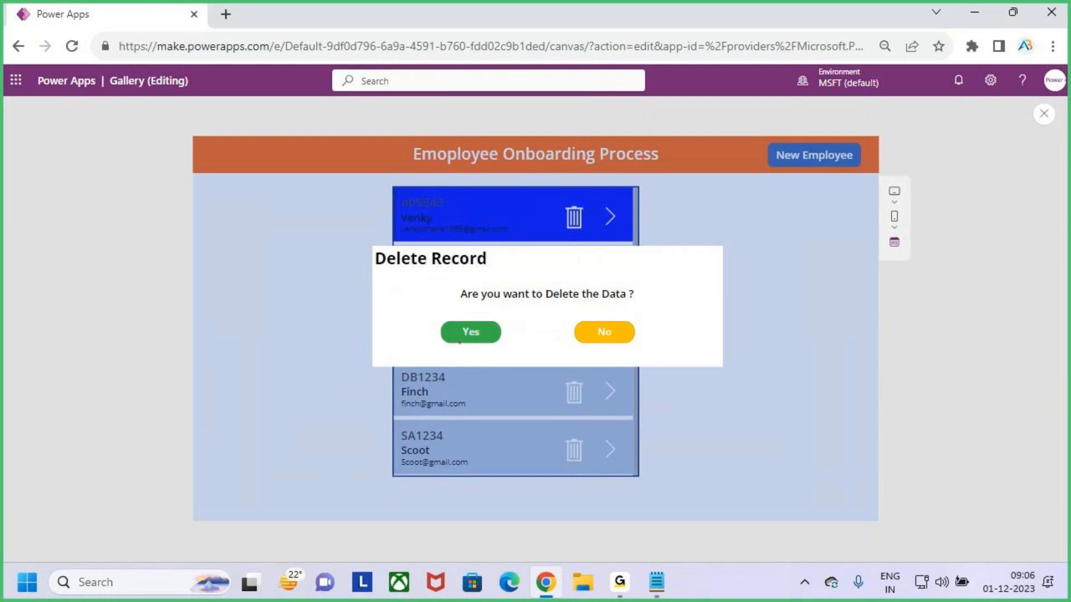
key("Escape")
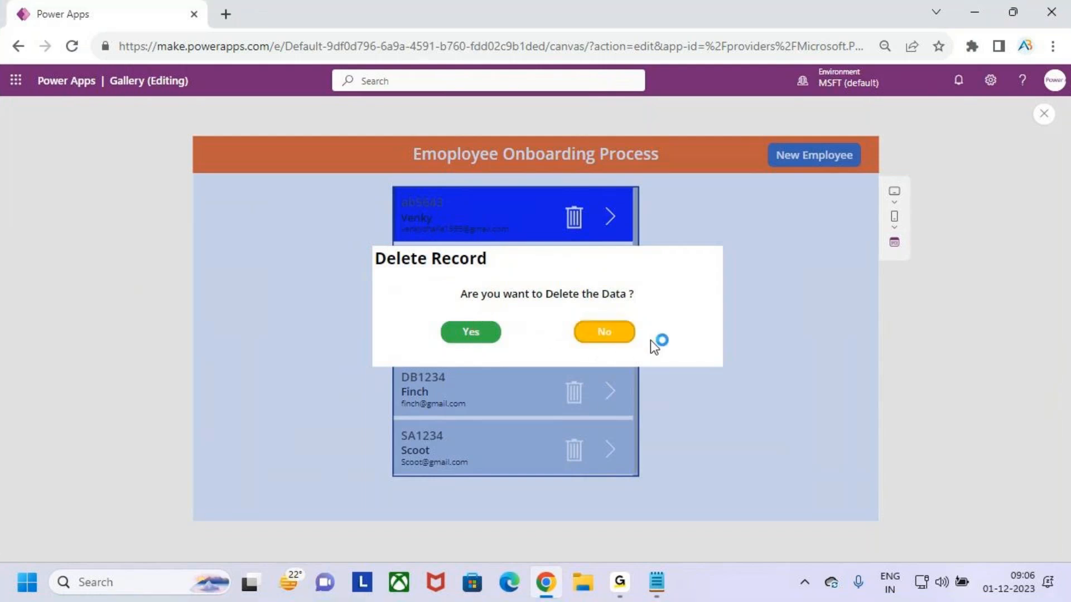
Close the preview, dismiss the tip, and inspect the OnSelect formulas of the popup's Yes and No buttons
left_click(1044, 114)
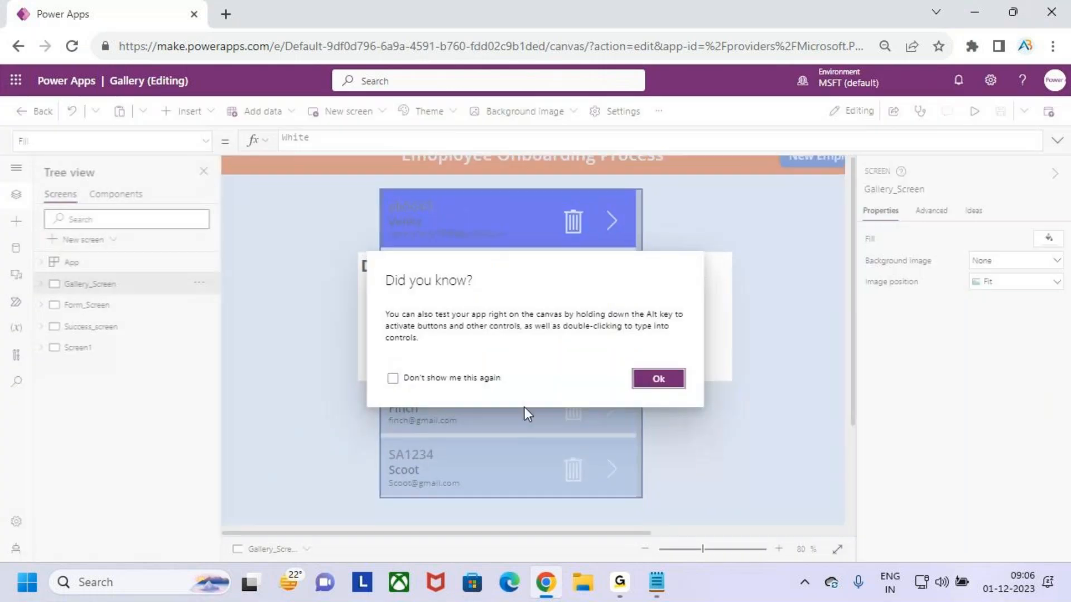
left_click(659, 378)
left_click(480, 346)
left_click(480, 346)
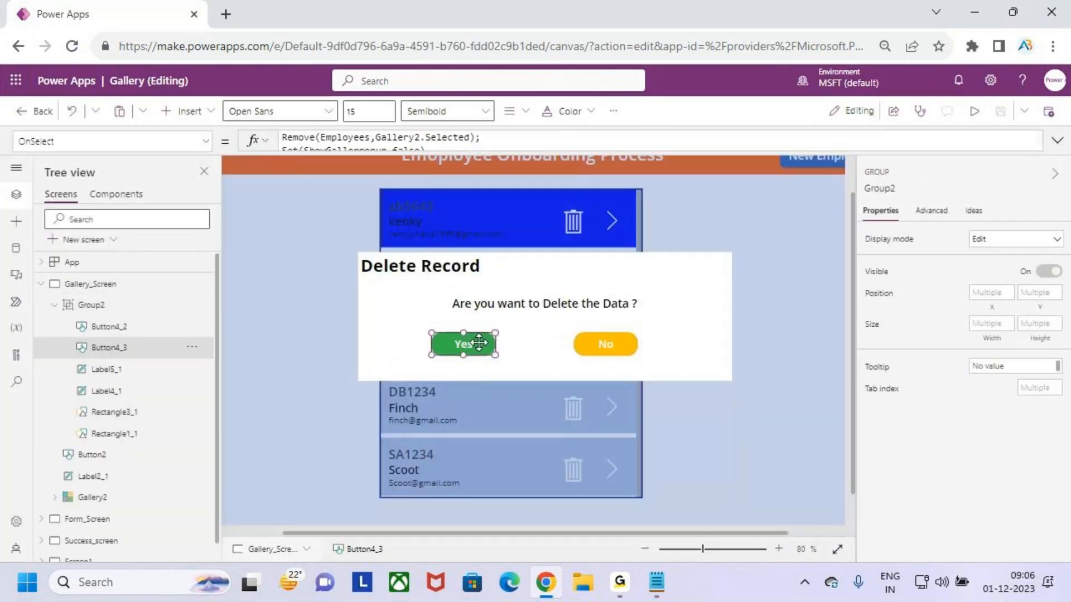
left_click_drag(503, 149, 503, 239)
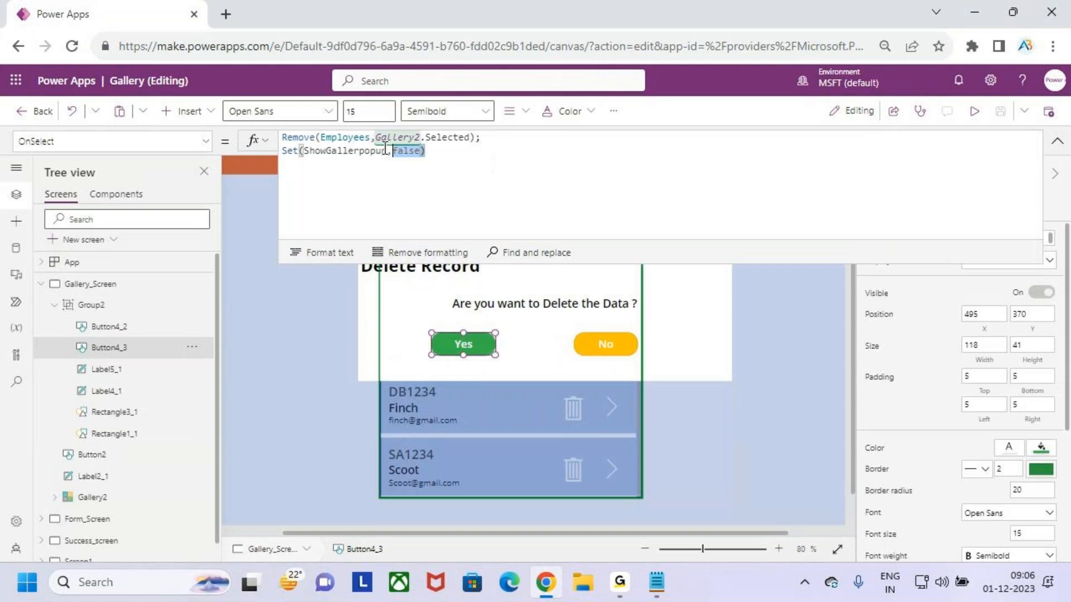
left_click(618, 347)
left_click(500, 160)
left_click(1057, 144)
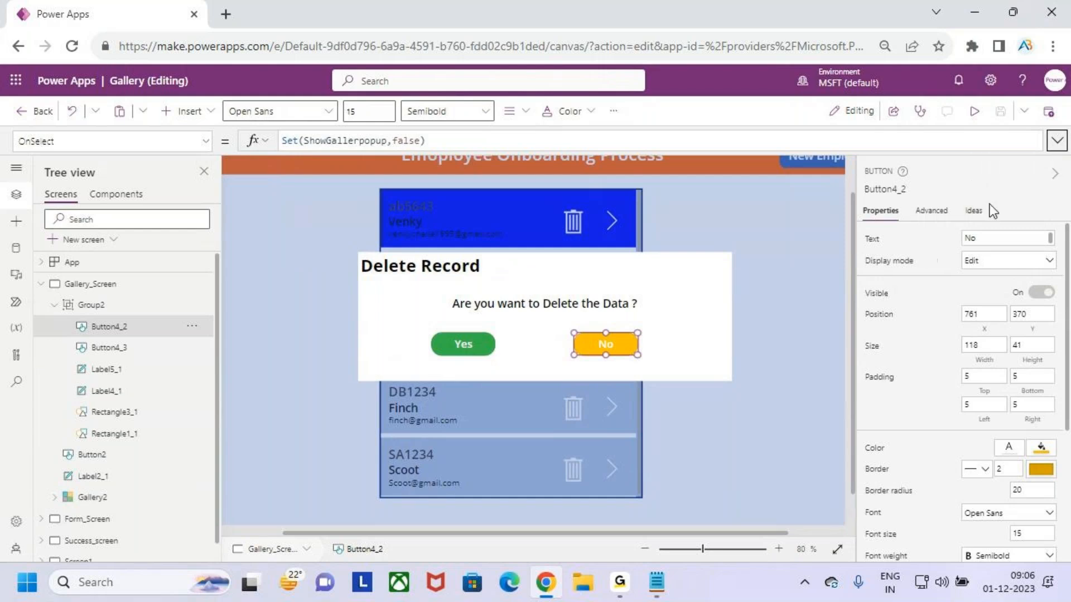
In preview, dismiss the delete popup with No, then delete the ABD record by confirming Yes
left_click(974, 111)
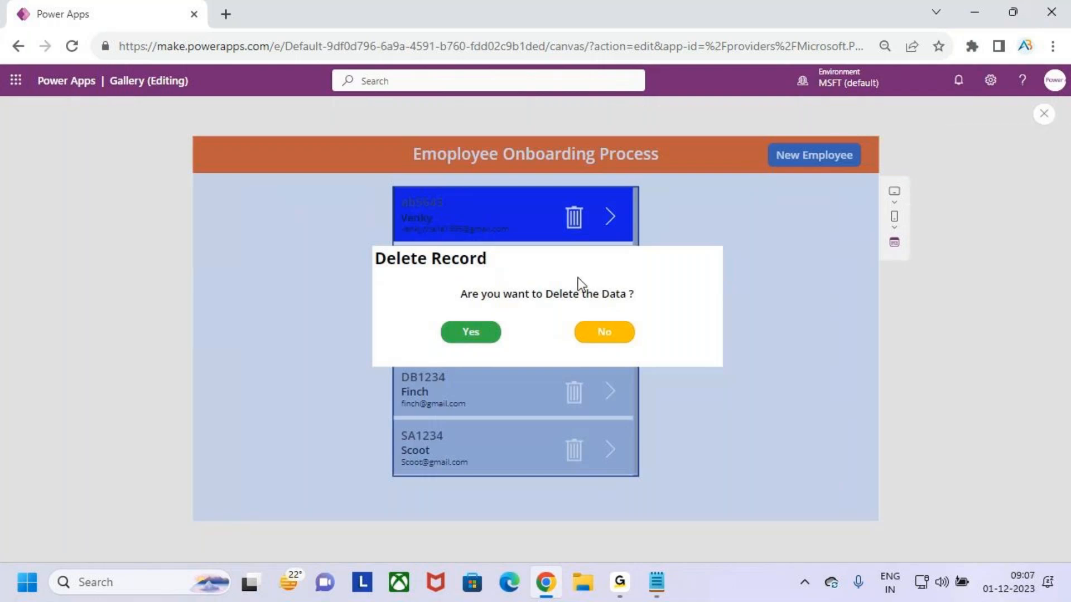
left_click(612, 336)
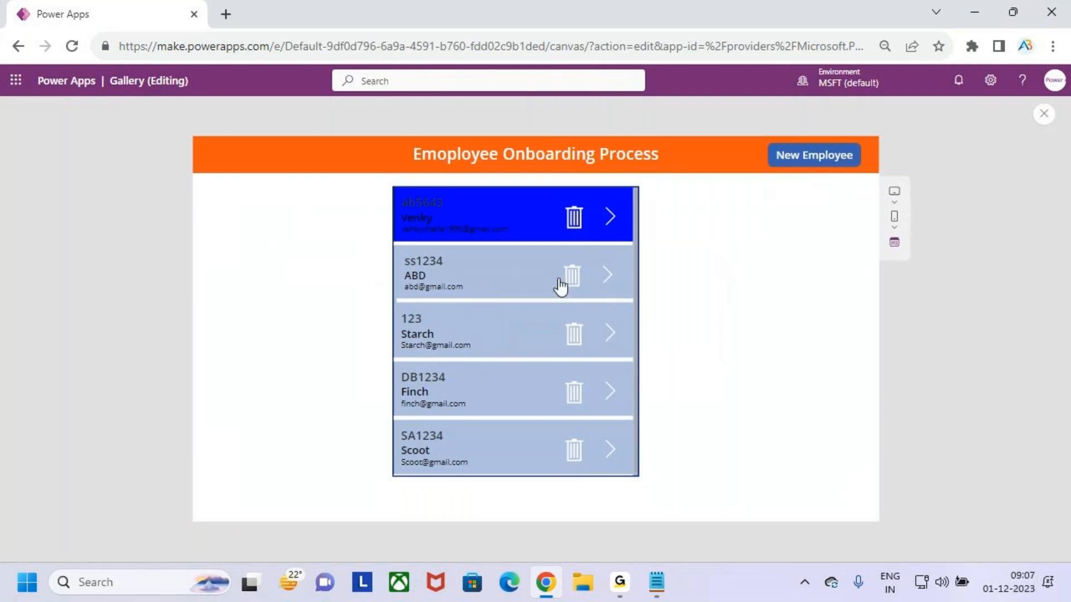
left_click(473, 276)
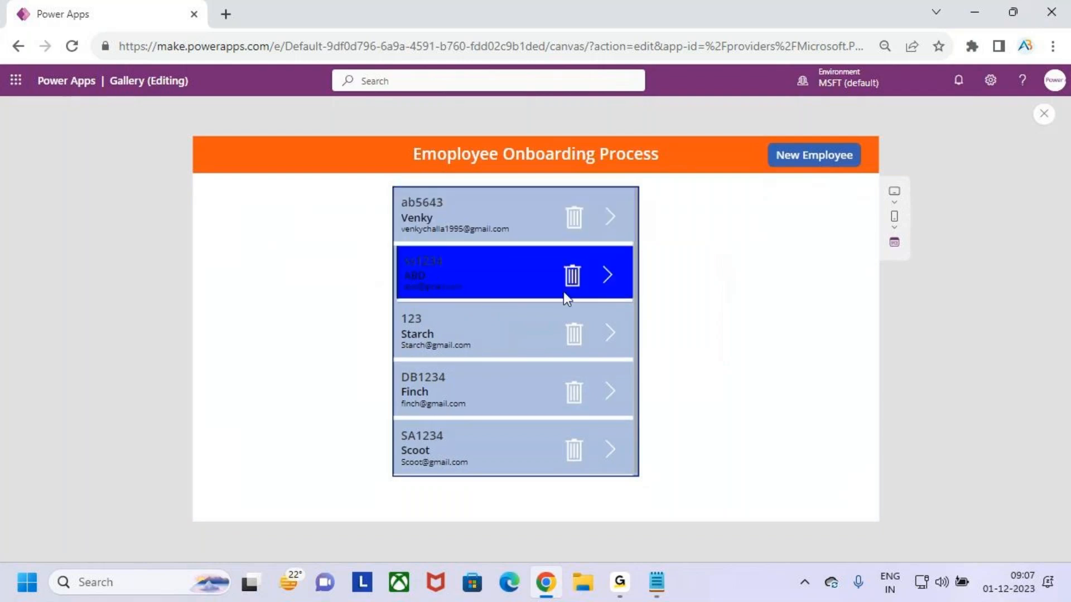
left_click(571, 276)
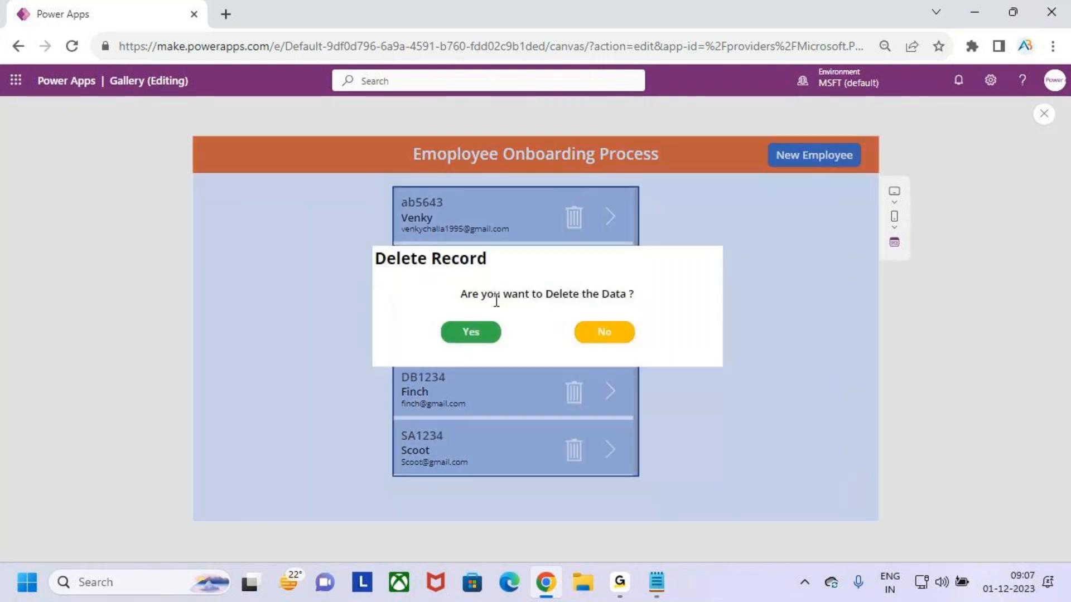
left_click_drag(338, 219, 720, 405)
left_click_drag(699, 333, 713, 330)
key("Escape")
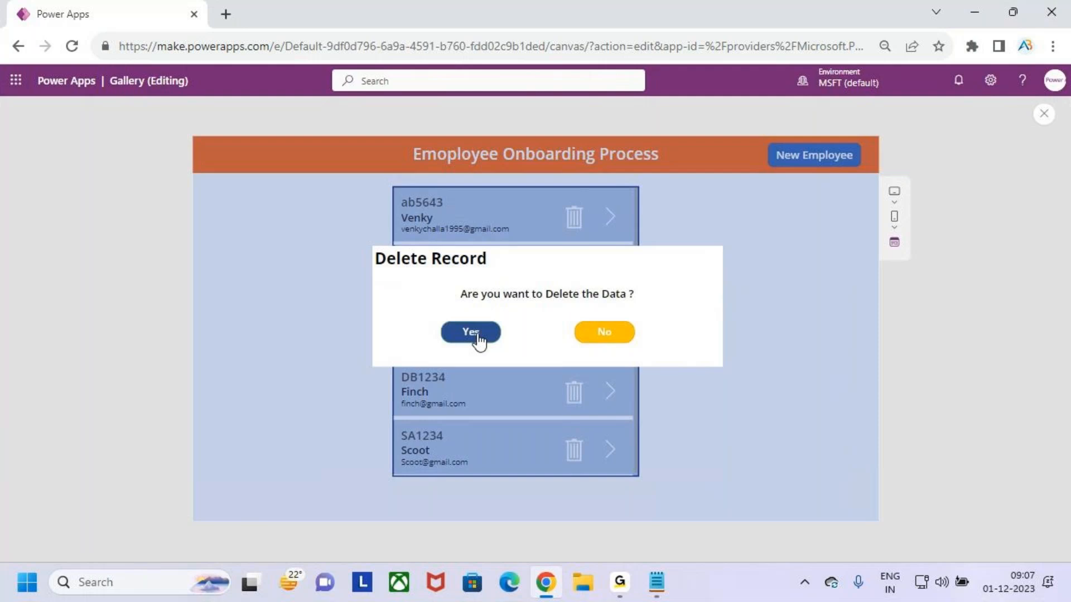
left_click(478, 334)
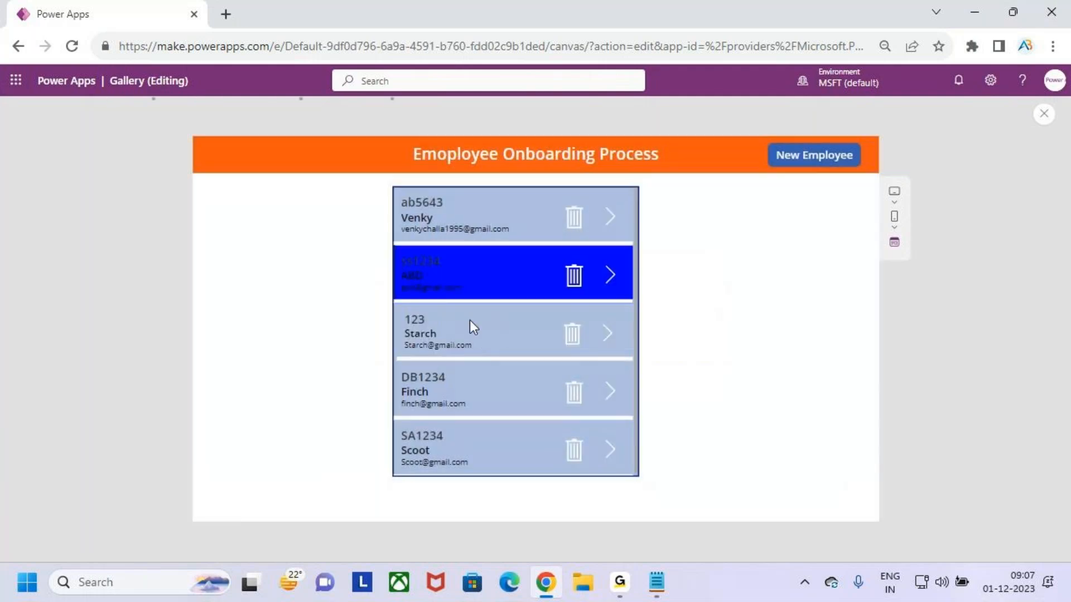
key("ctrl+2")
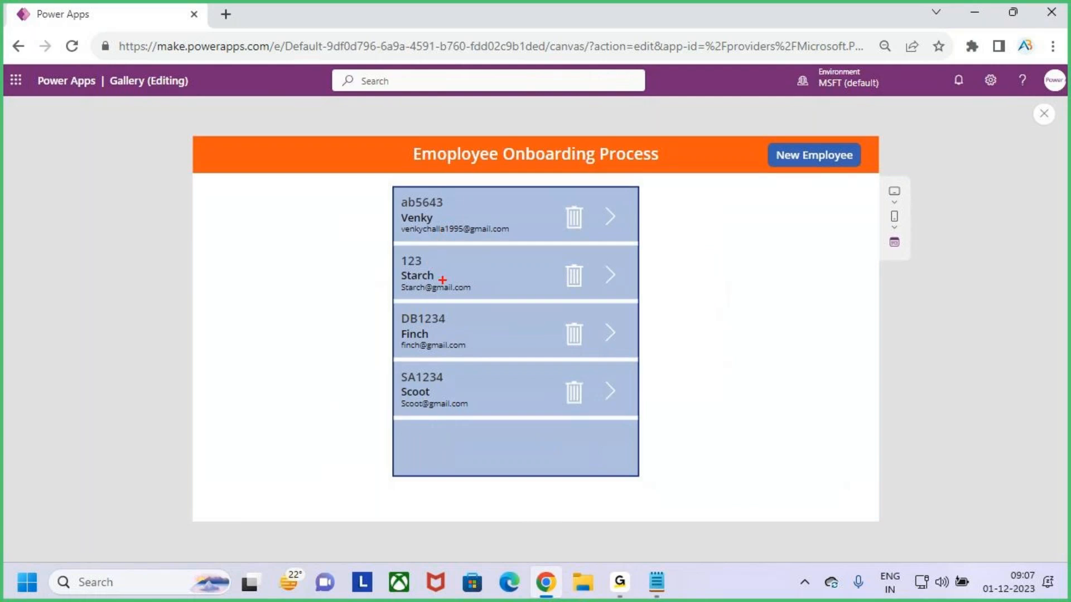
Select the first gallery record in preview, then close the preview and dismiss the tip dialog
key("Escape")
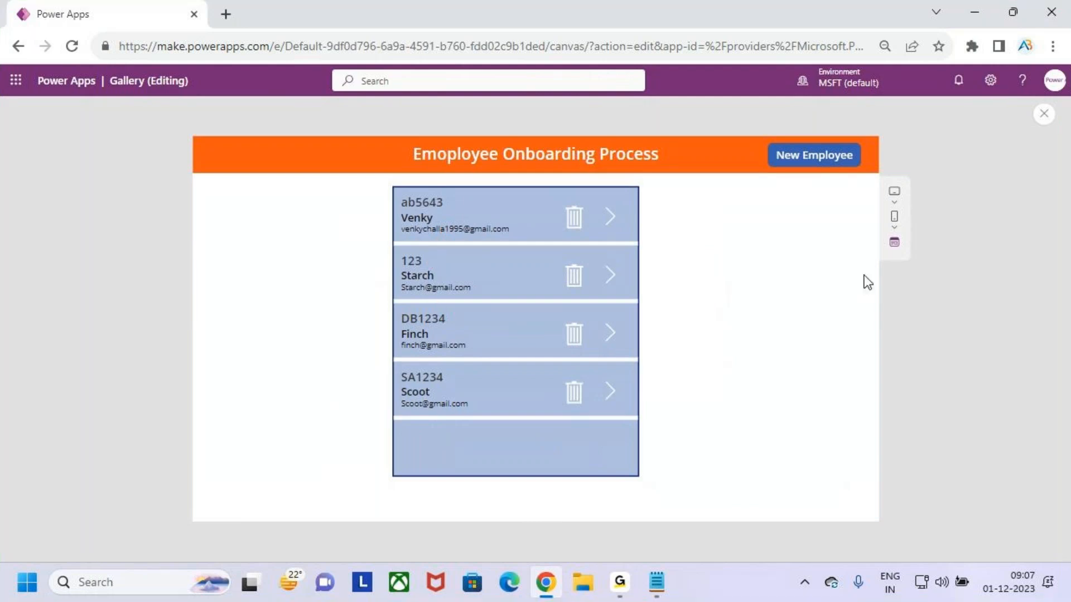
left_click(513, 225)
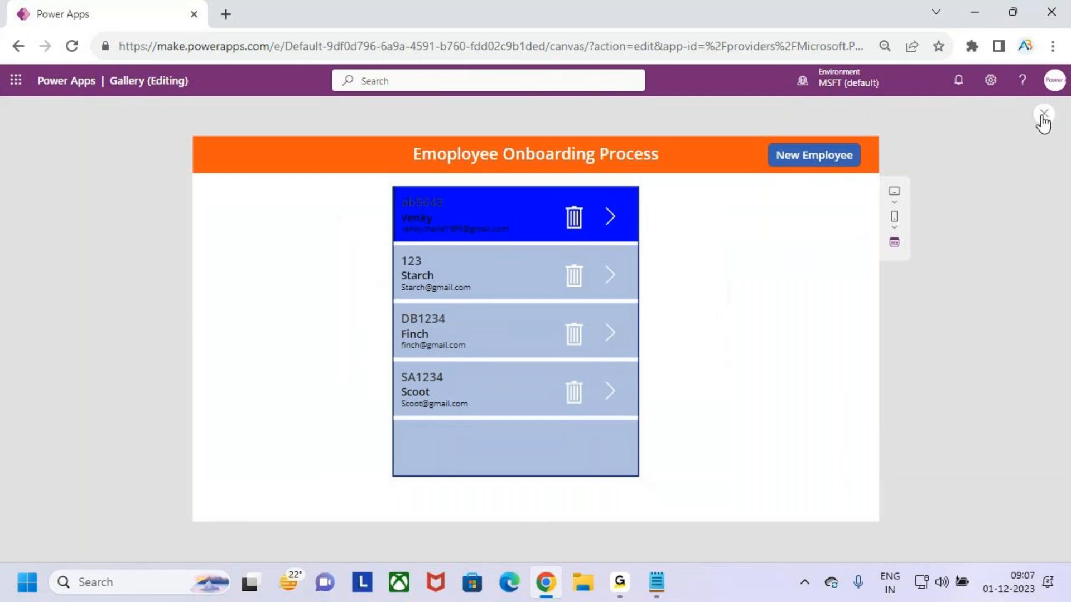
left_click(1043, 114)
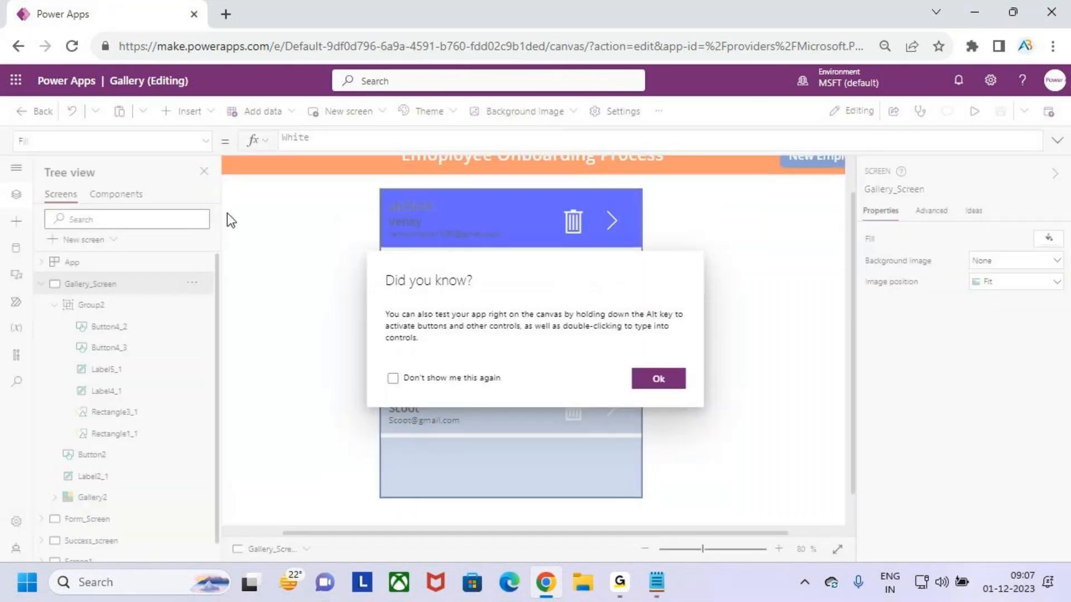
left_click(675, 384)
Open Form_Screen and inspect the OnSelect formula of the back icon that sets the ShowvarPopup variable
left_click(98, 307)
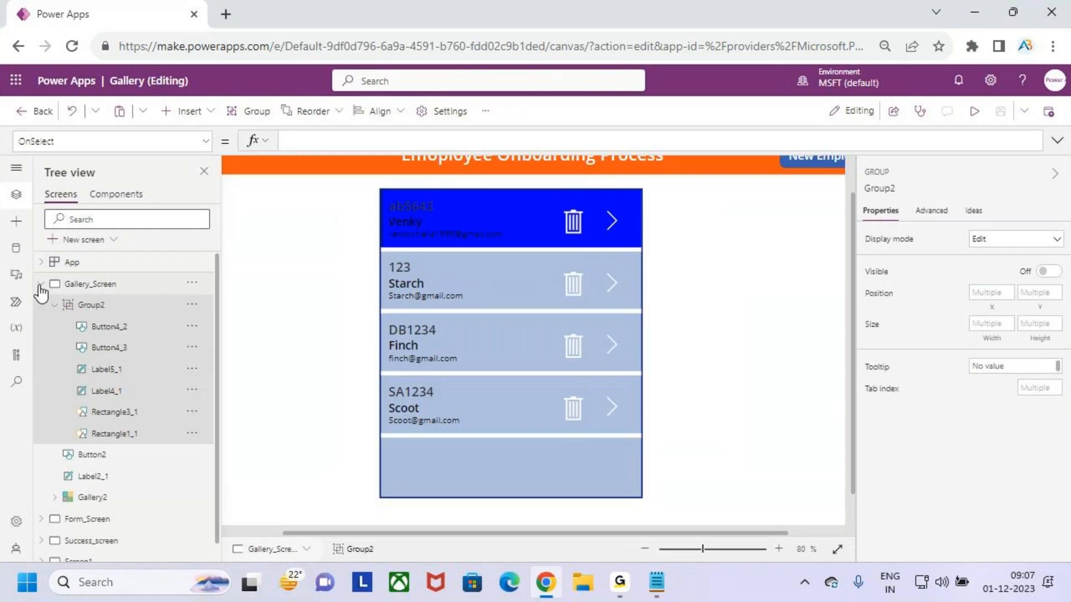
left_click(42, 284)
left_click(100, 306)
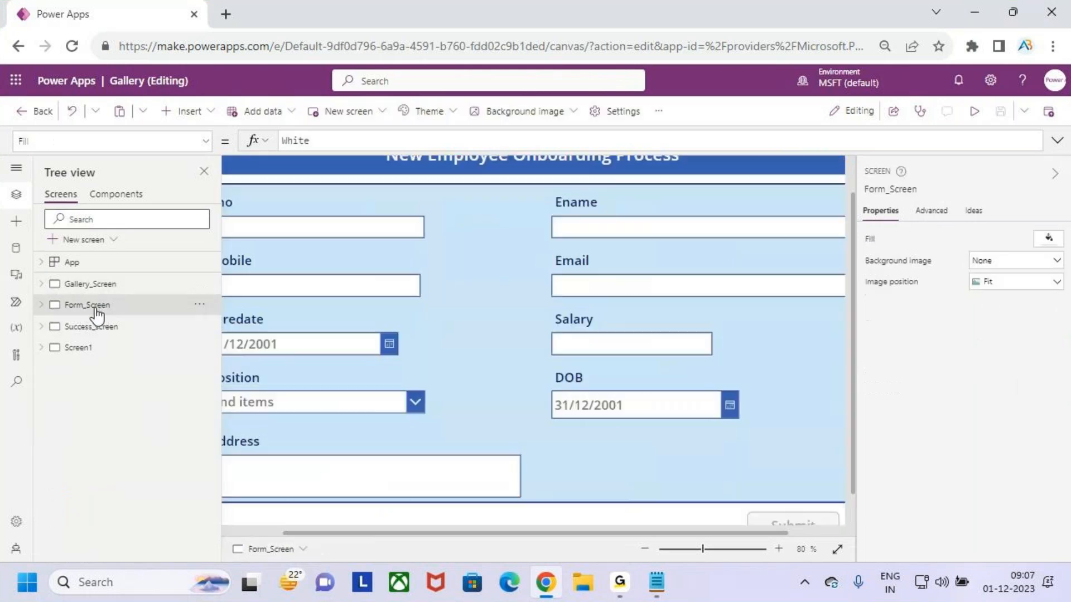
left_click(439, 313)
scroll(440, 310, "down", 2)
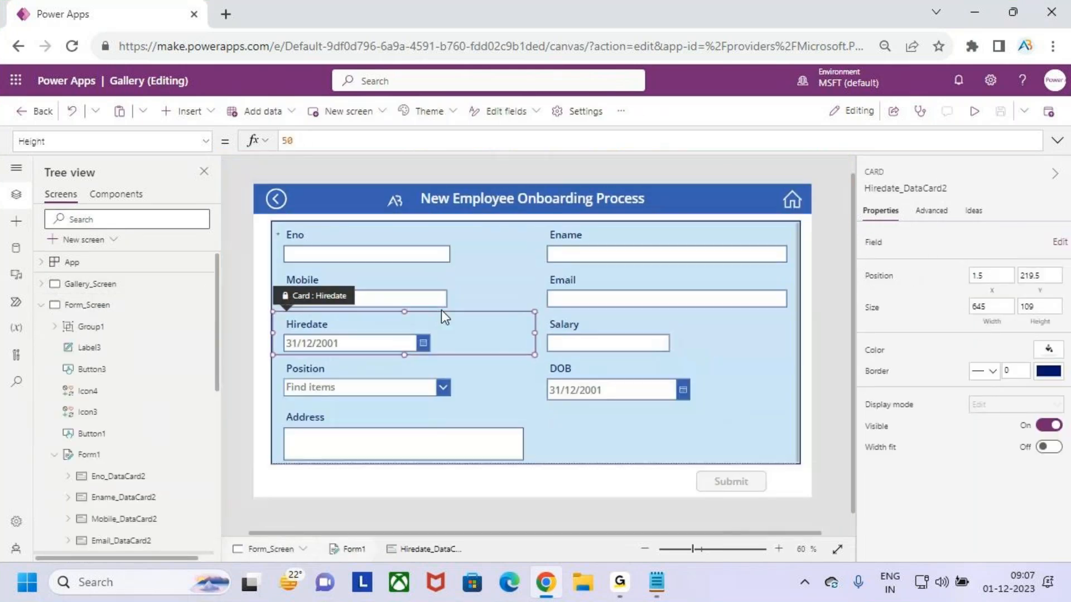
left_click(271, 202)
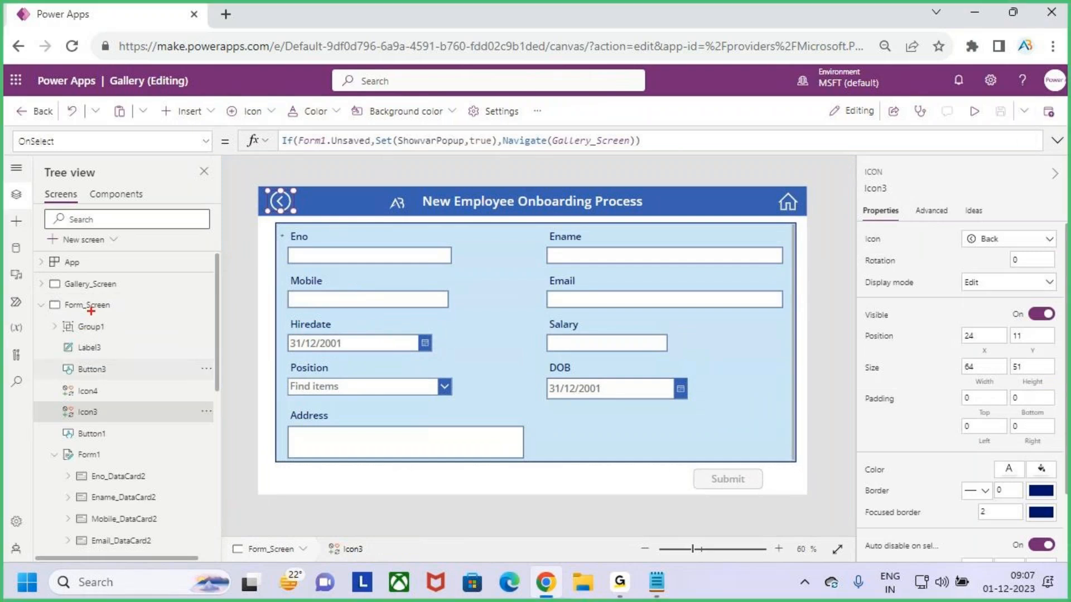
Expand Gallery_Screen to view the Group2 popup controls, then collapse the screens in the tree view
left_click_drag(78, 335, 108, 304)
left_click(41, 284)
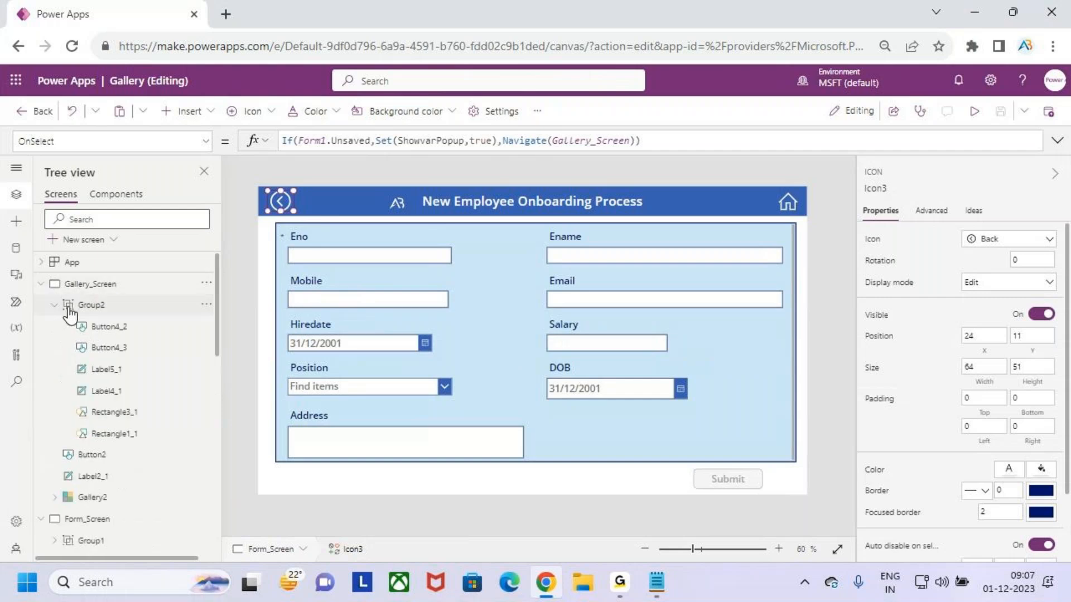
left_click(100, 306)
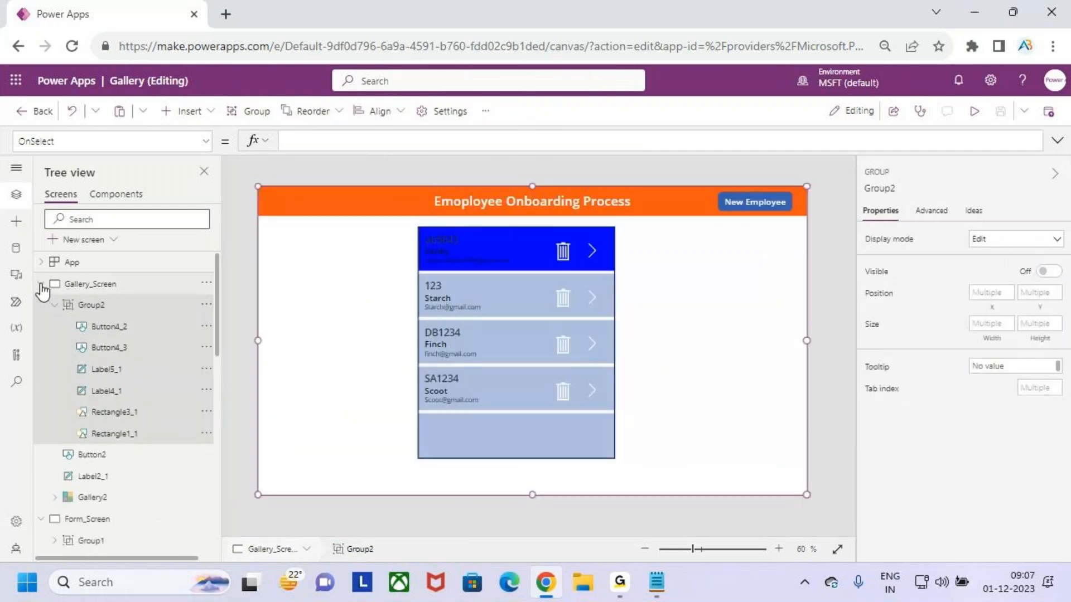
left_click(42, 285)
left_click(41, 304)
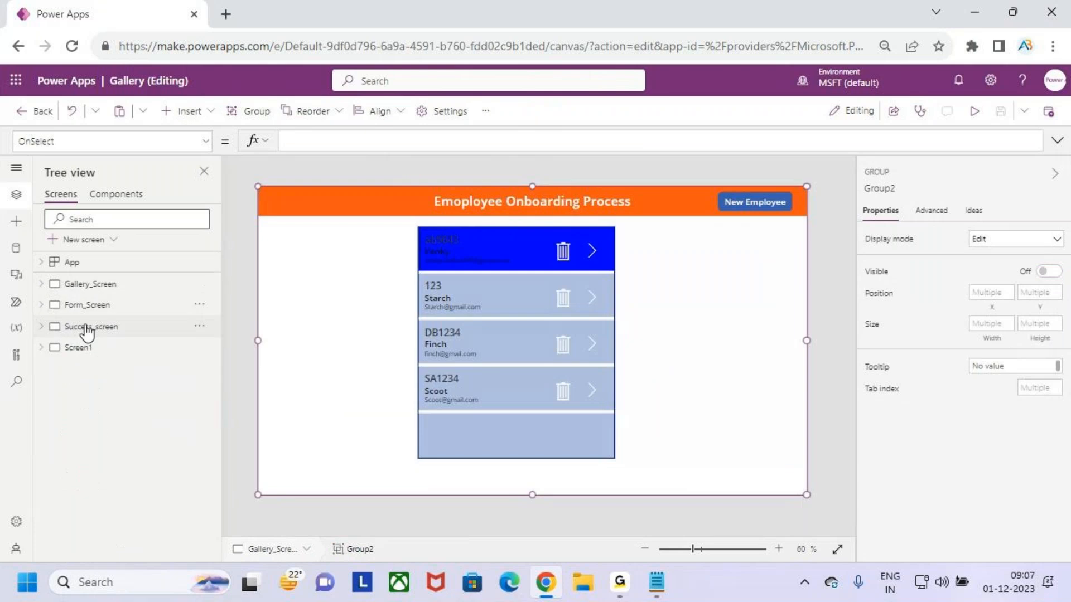
Preview the app, open the first employee's details and switch the form into edit mode
left_click(973, 111)
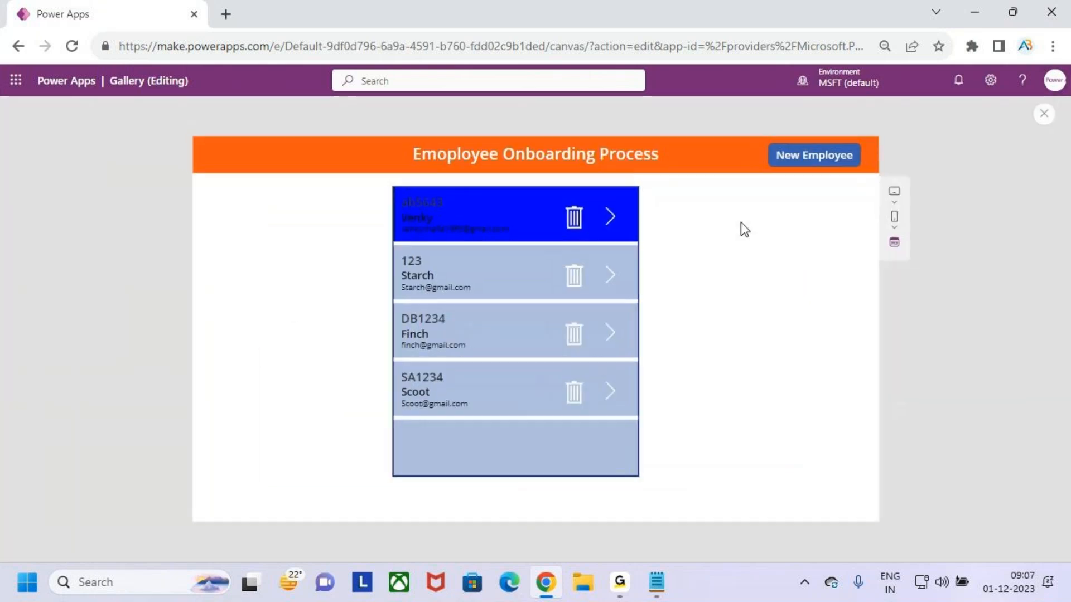
left_click(609, 217)
left_click_drag(223, 194, 779, 474)
key("Escape")
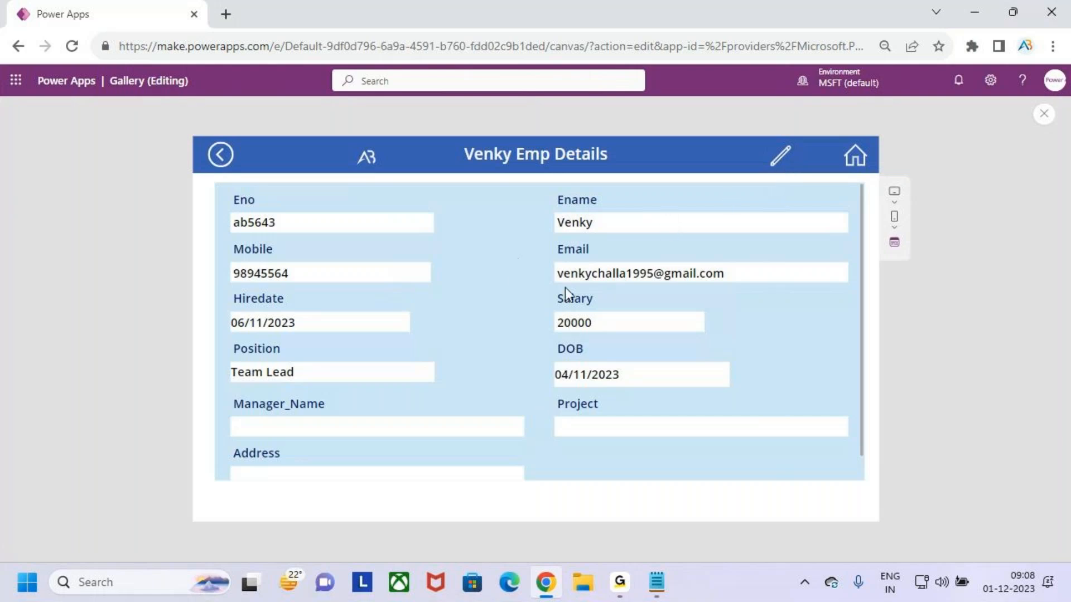
left_click(575, 229)
left_click(780, 164)
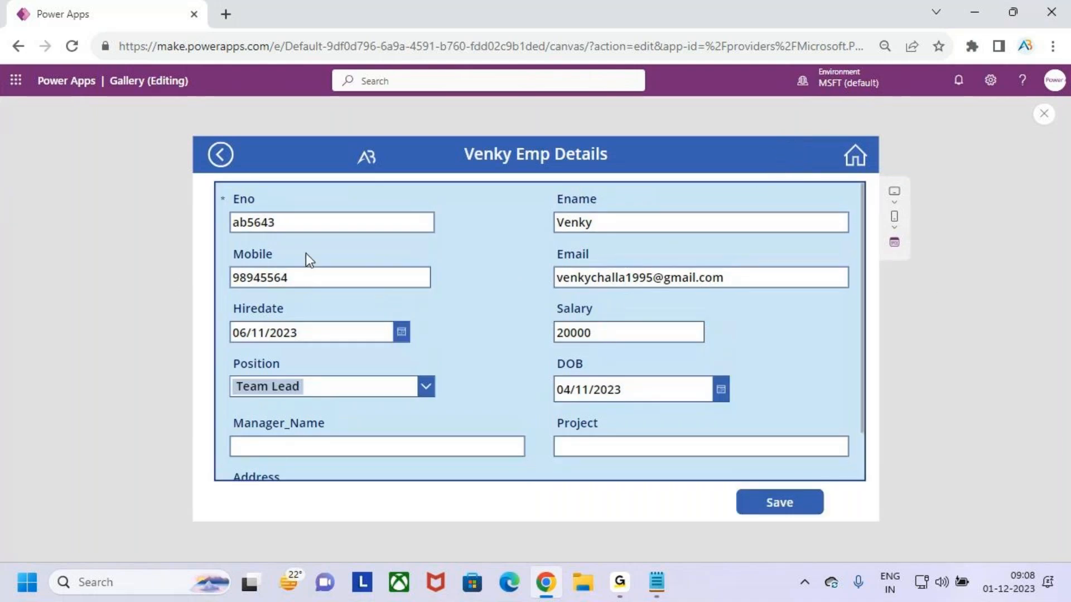
Change the Eno value in the edit form to ab564
left_click(305, 222)
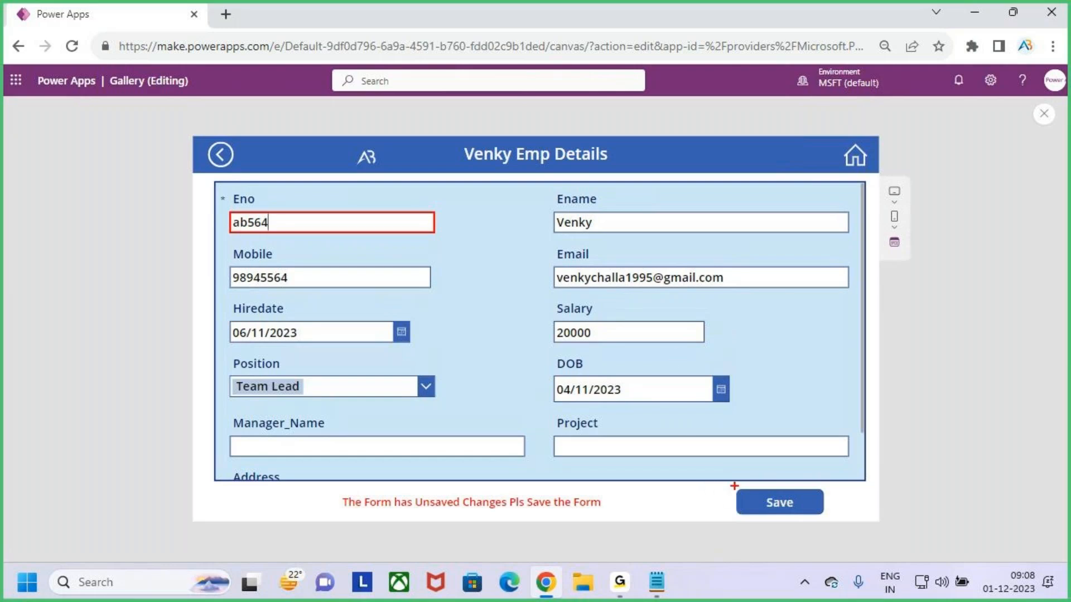
left_click_drag(801, 500, 859, 438)
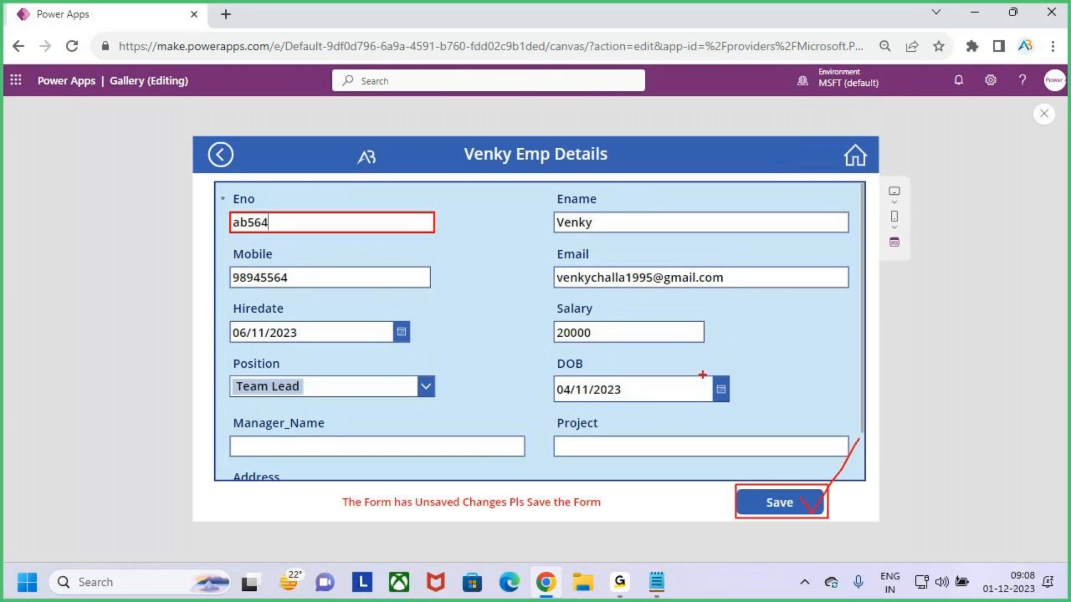
key("Escape")
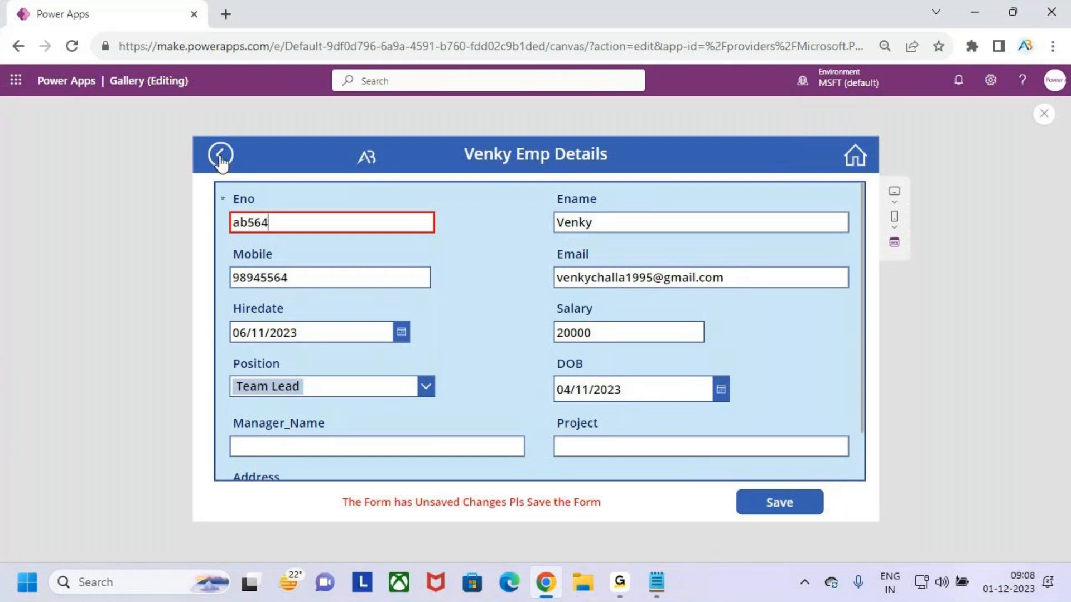
Try leaving the form with the back arrow and answer No on the unsaved data popup
left_click(220, 158)
key("ctrl+2")
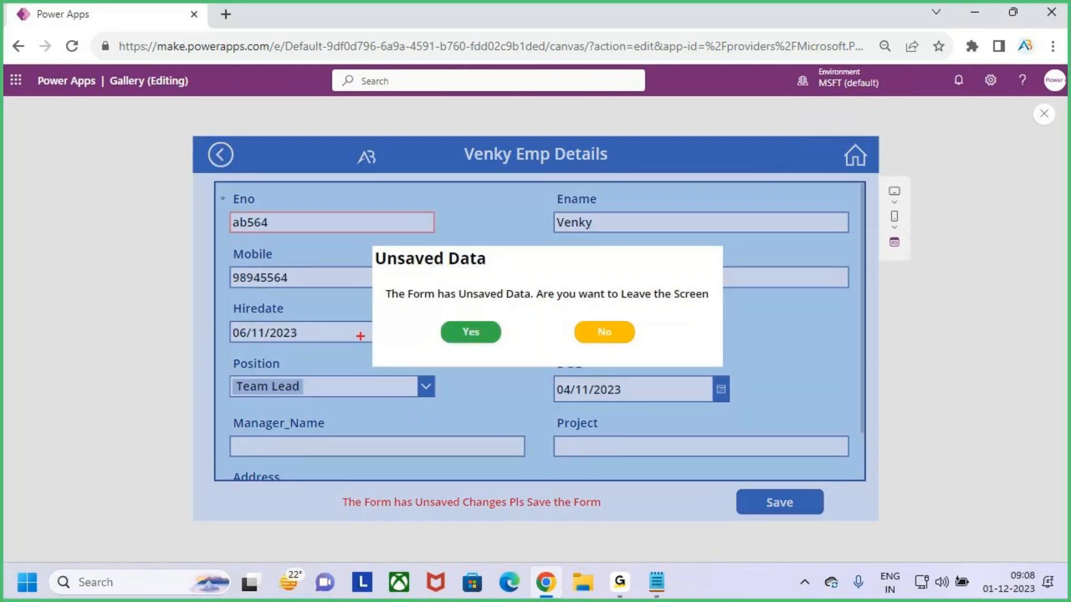
left_click_drag(353, 233, 751, 384)
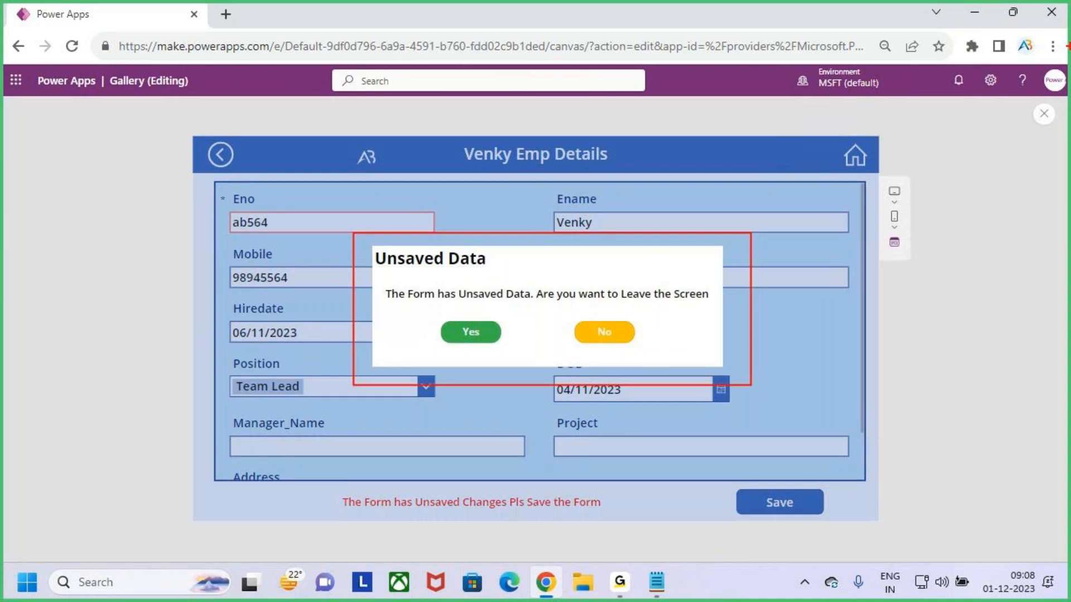
left_click_drag(385, 276, 466, 271)
mouse_move(379, 280)
left_mouse_down()
mouse_move(537, 308)
mouse_move(721, 313)
left_mouse_up()
left_click_drag(583, 249, 580, 300)
left_click_drag(463, 333, 492, 297)
left_click_drag(453, 329, 497, 300)
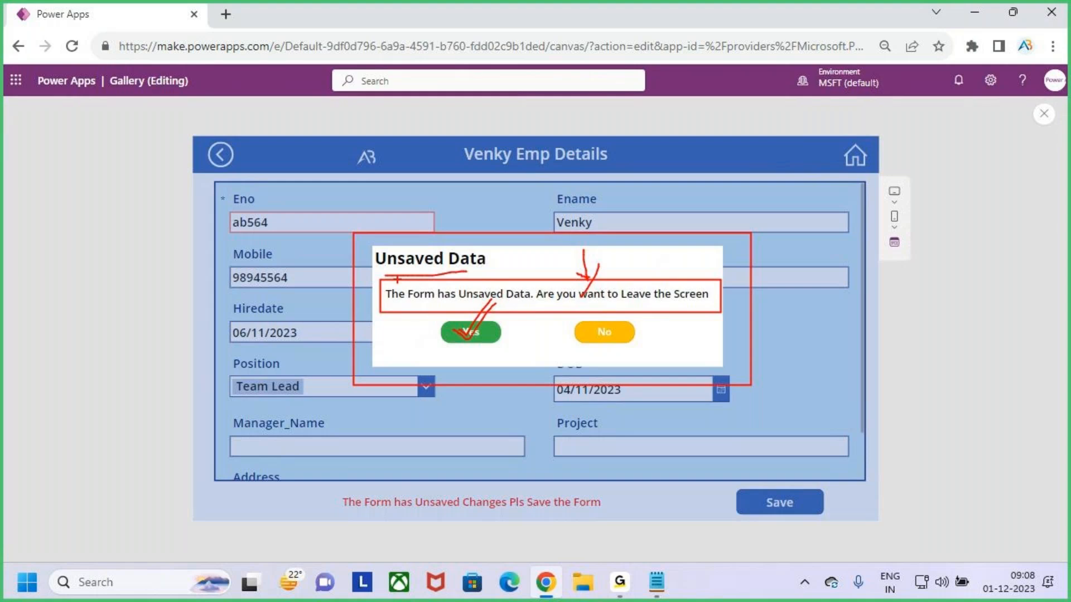
key("Escape")
left_click(625, 334)
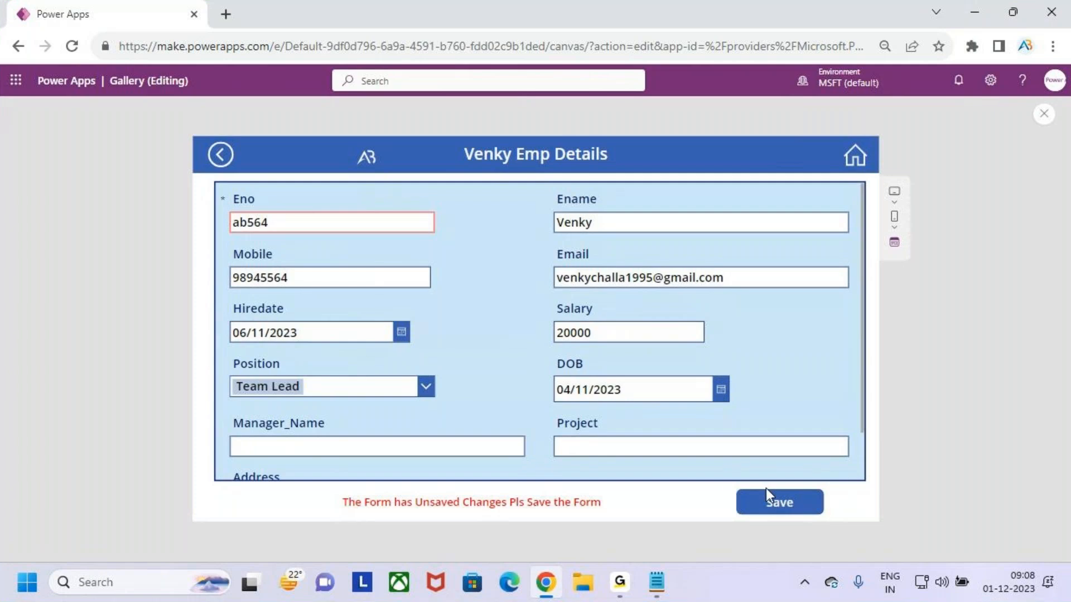
Save the edited record, return home from the success screen and close the preview
key("ctrl+2")
left_click_drag(792, 490, 811, 458)
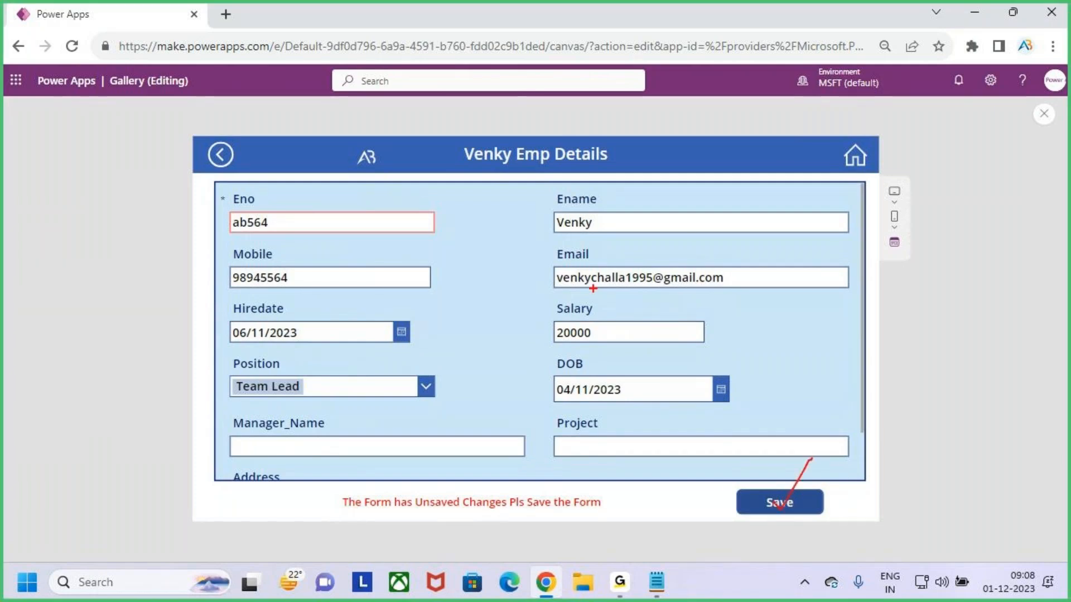
key("Escape")
left_click(780, 510)
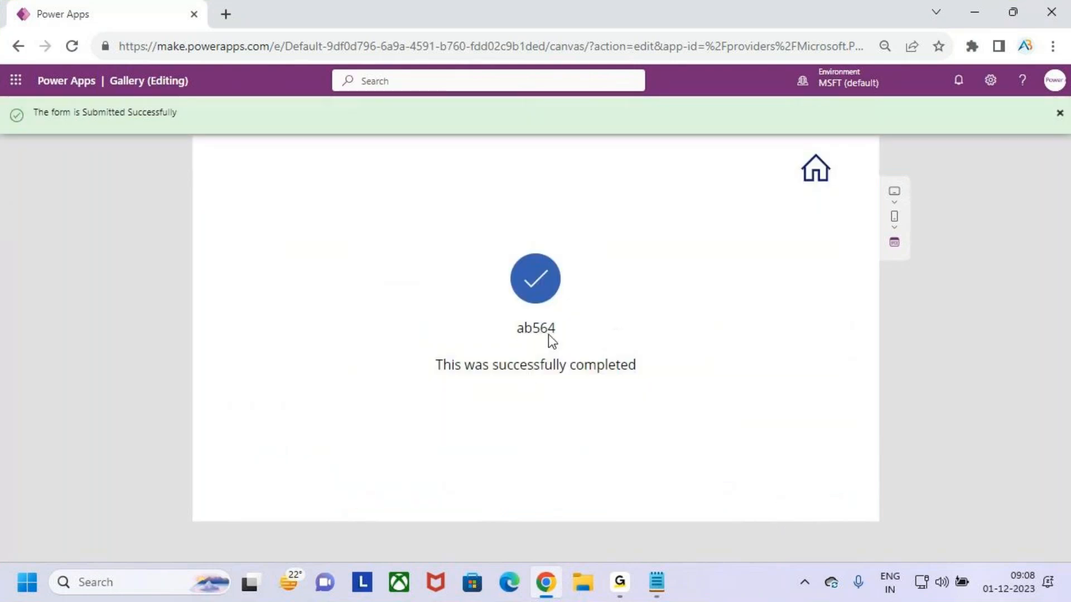
left_click(815, 178)
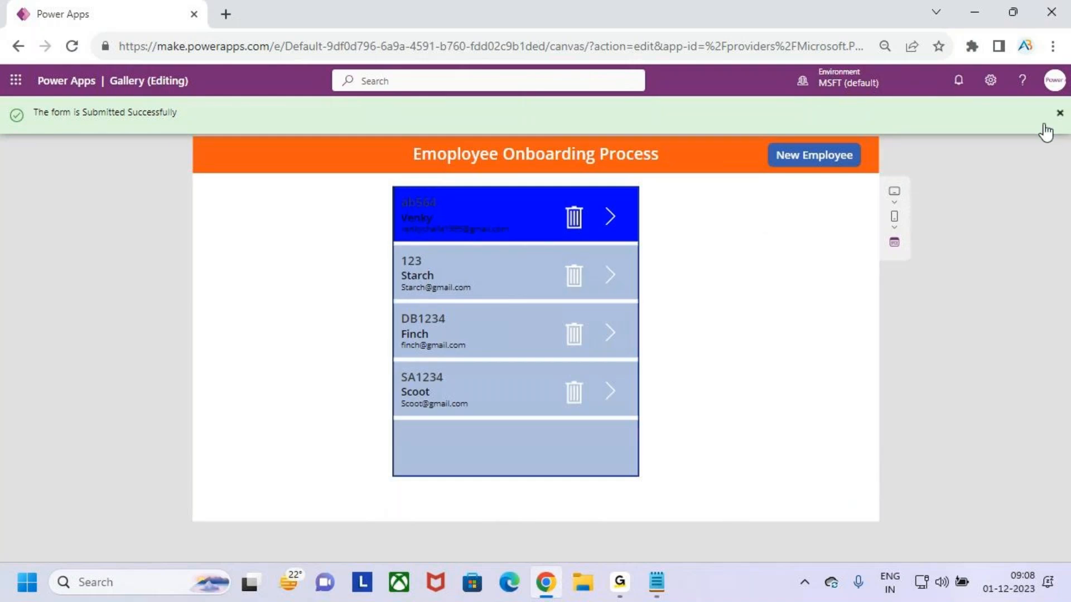
left_click(1059, 113)
left_click(650, 382)
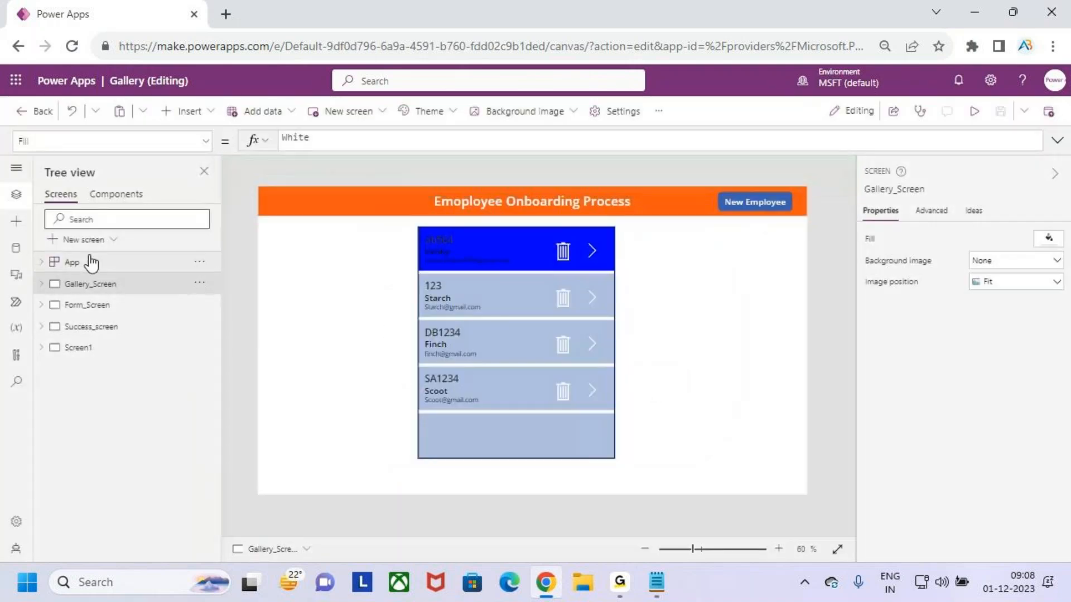
Select Group2 on Gallery_Screen, preview the delete popup for the first record, then close the preview
left_click(42, 283)
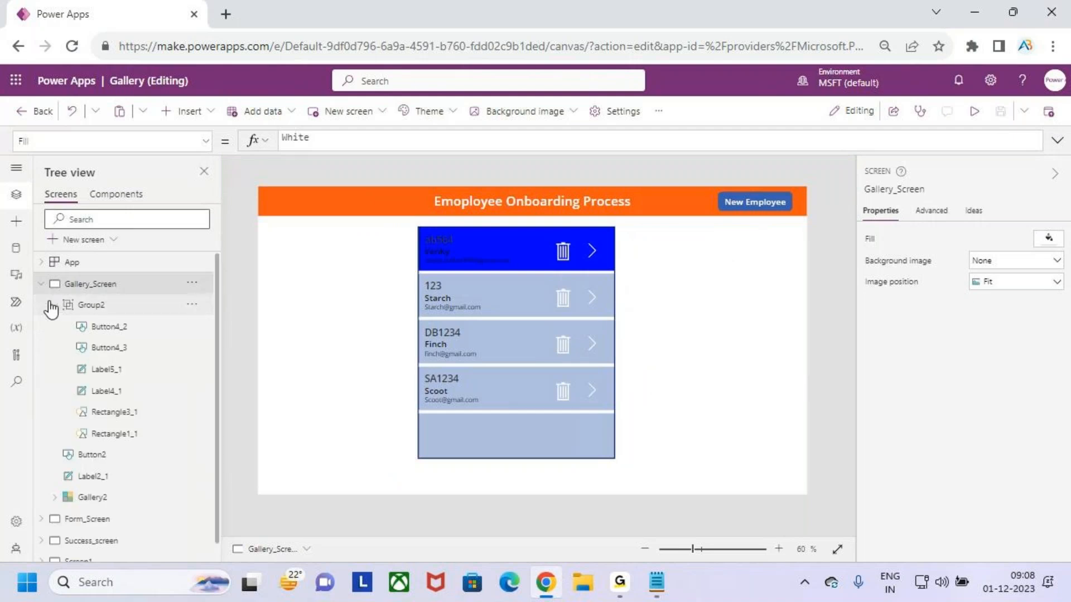
left_click(92, 305)
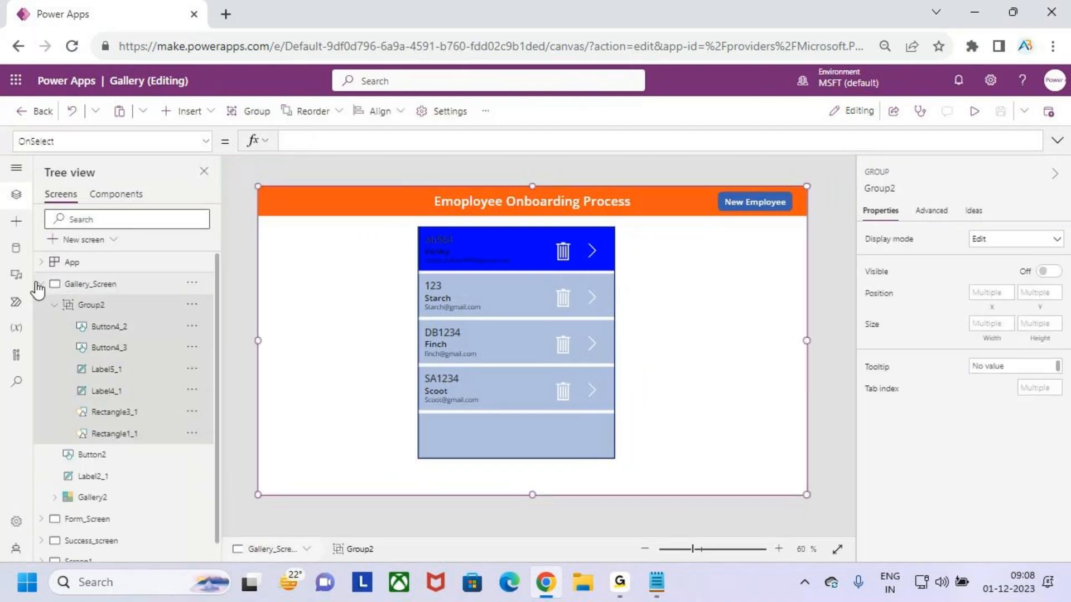
left_click(974, 111)
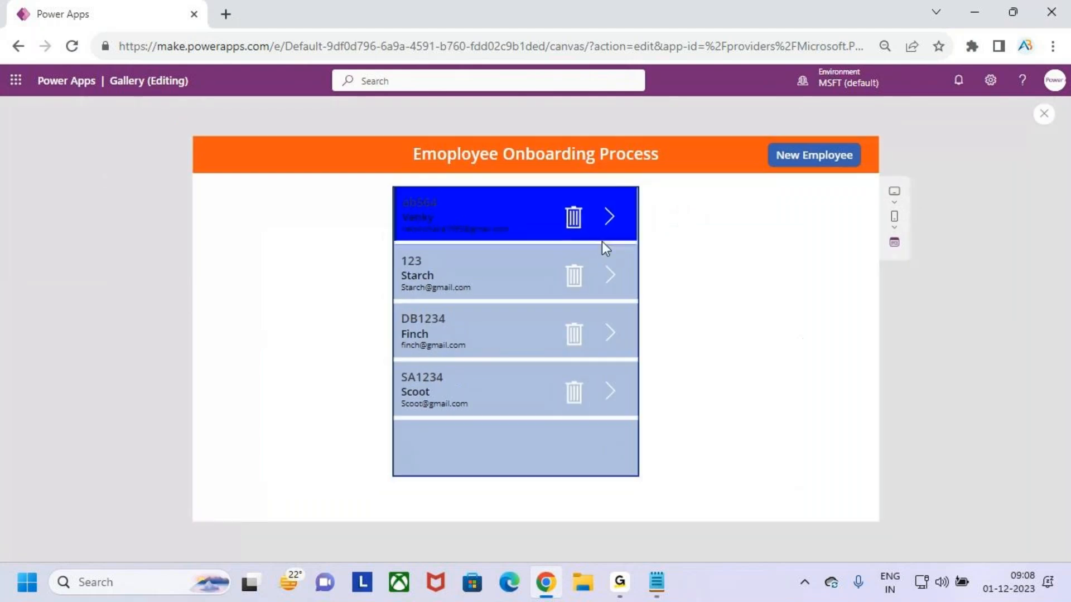
left_click(574, 217)
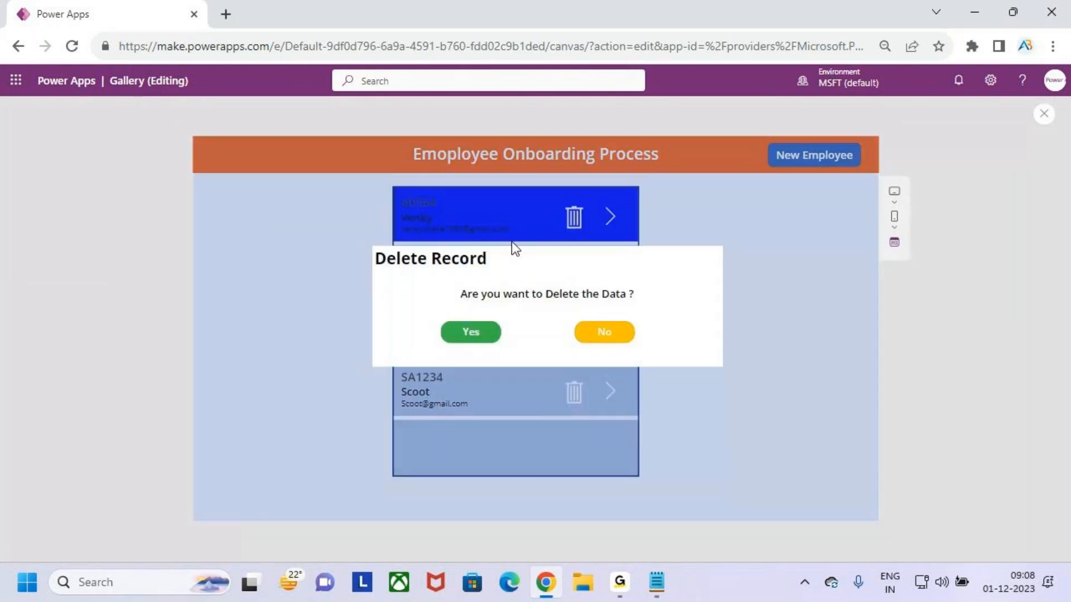
left_click(1043, 114)
left_click(651, 382)
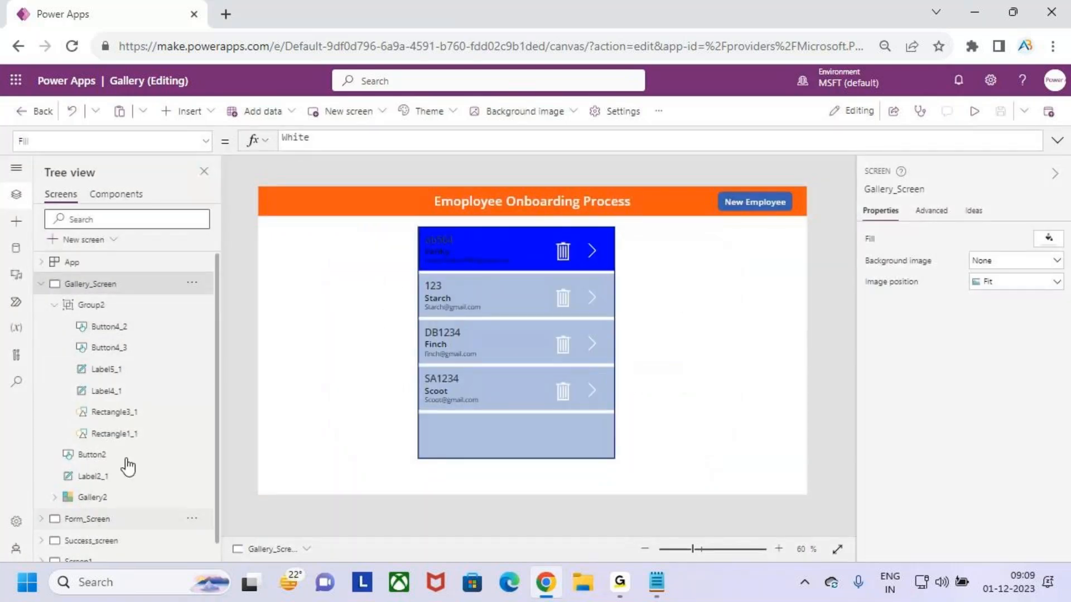
Expand Form_Screen's Group1 popup controls in the tree view, then collapse all screens
left_click(87, 519)
left_click(42, 503)
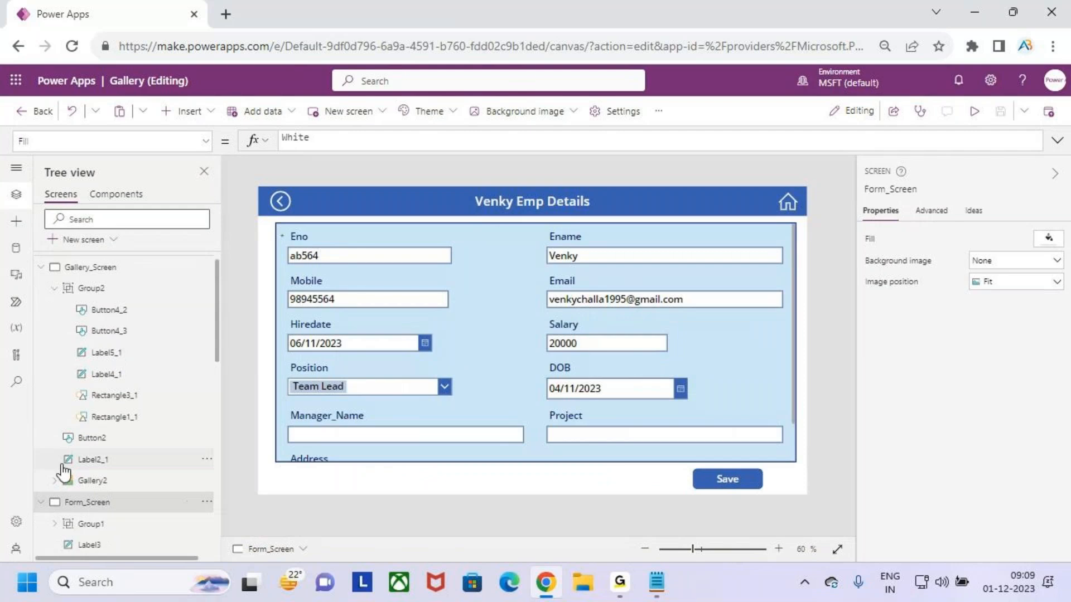
scroll(84, 446, "down", 4)
left_click(119, 292)
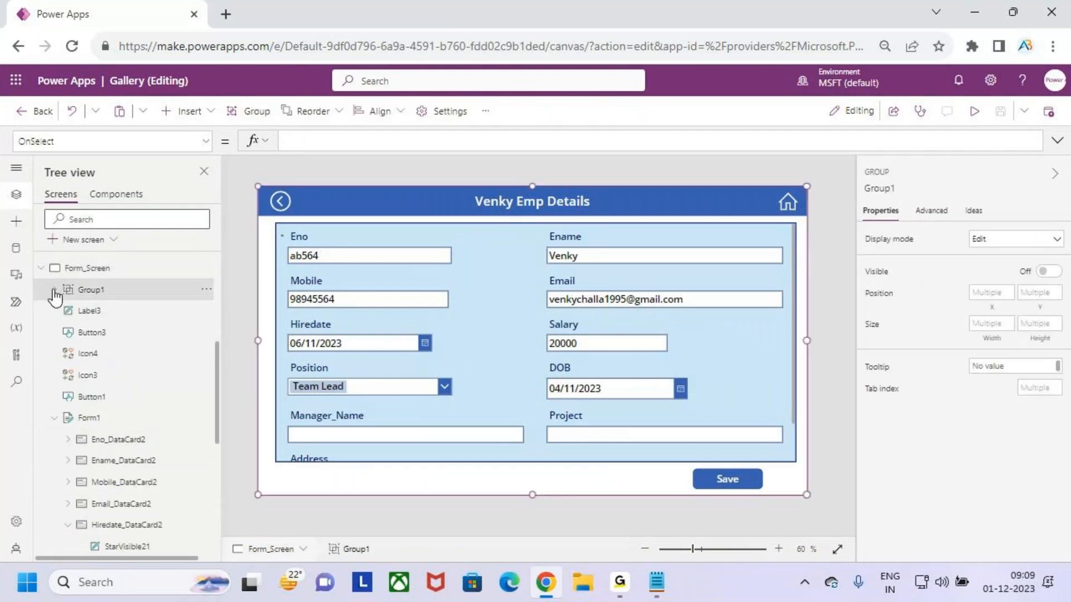
left_click(54, 290)
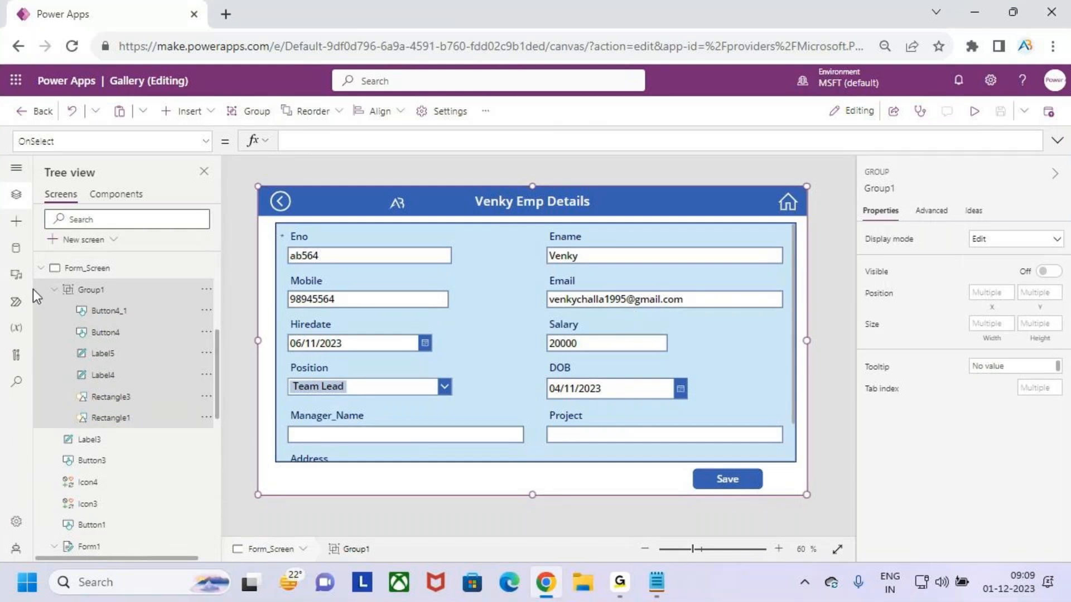
left_click(41, 268)
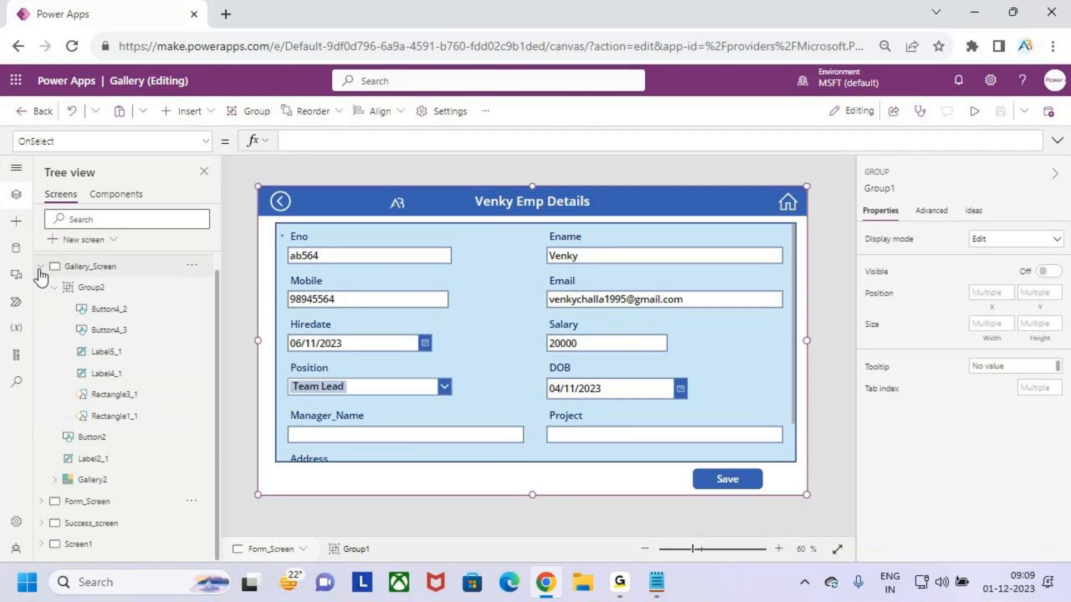
left_click(40, 266)
left_click_drag(36, 267, 179, 382)
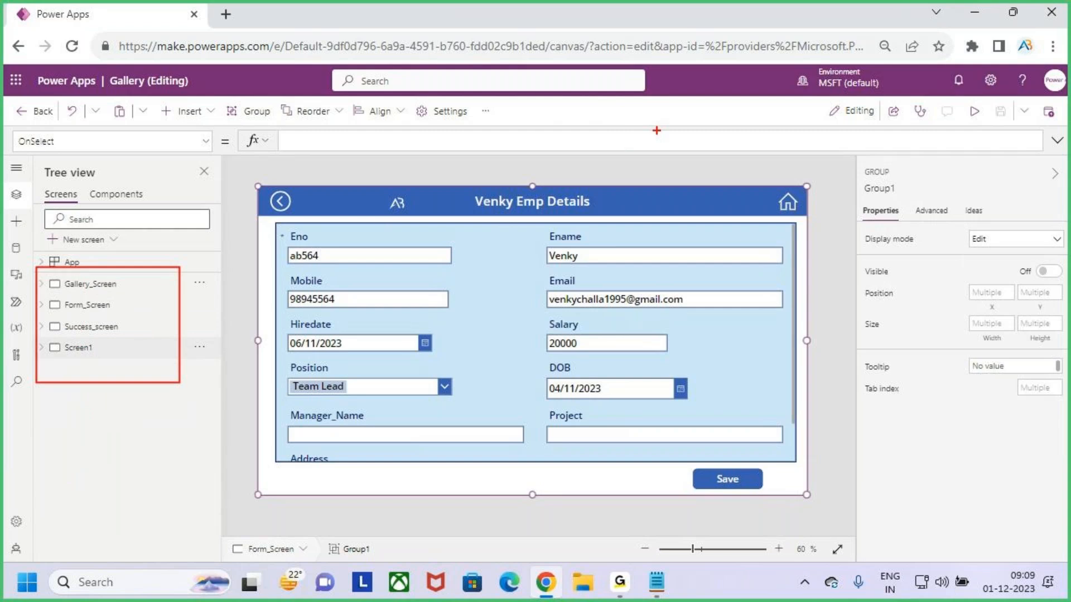
mouse_move(627, 118)
left_mouse_down()
mouse_move(633, 143)
mouse_move(667, 150)
left_mouse_up()
mouse_move(684, 116)
left_mouse_down()
mouse_move(700, 142)
mouse_move(693, 116)
left_mouse_up()
mouse_move(708, 106)
left_mouse_down()
mouse_move(697, 94)
mouse_move(569, 132)
mouse_move(774, 157)
mouse_move(700, 111)
left_mouse_up()
left_click_drag(839, 185, 840, 240)
mouse_move(870, 199)
left_mouse_down()
mouse_move(858, 234)
mouse_move(870, 225)
mouse_move(880, 269)
mouse_move(861, 180)
mouse_move(853, 199)
mouse_move(876, 200)
left_mouse_up()
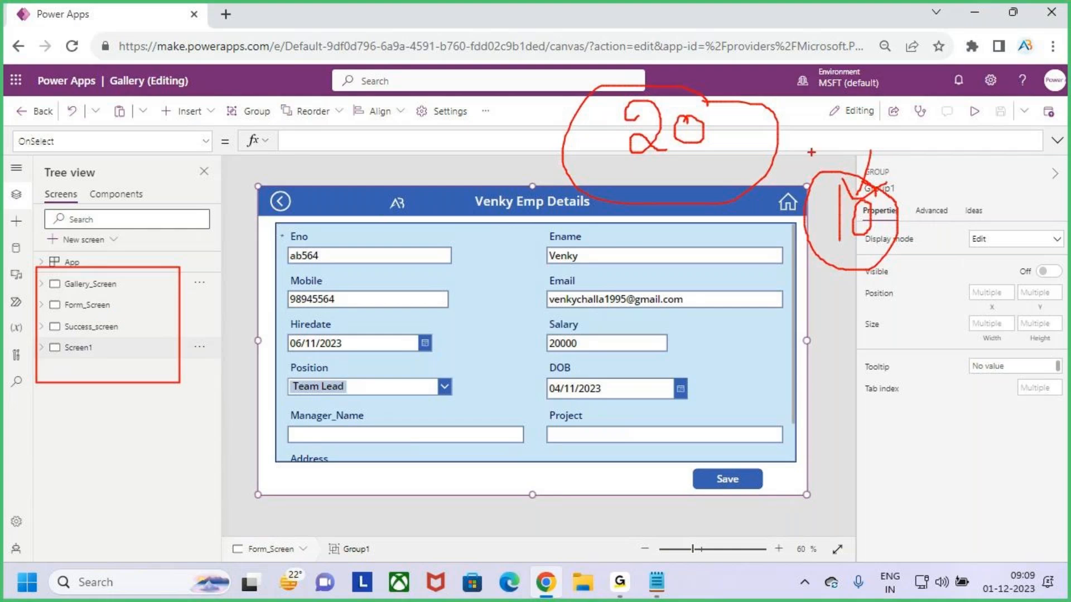
left_click_drag(752, 40, 752, 90)
left_click_drag(872, 147, 863, 199)
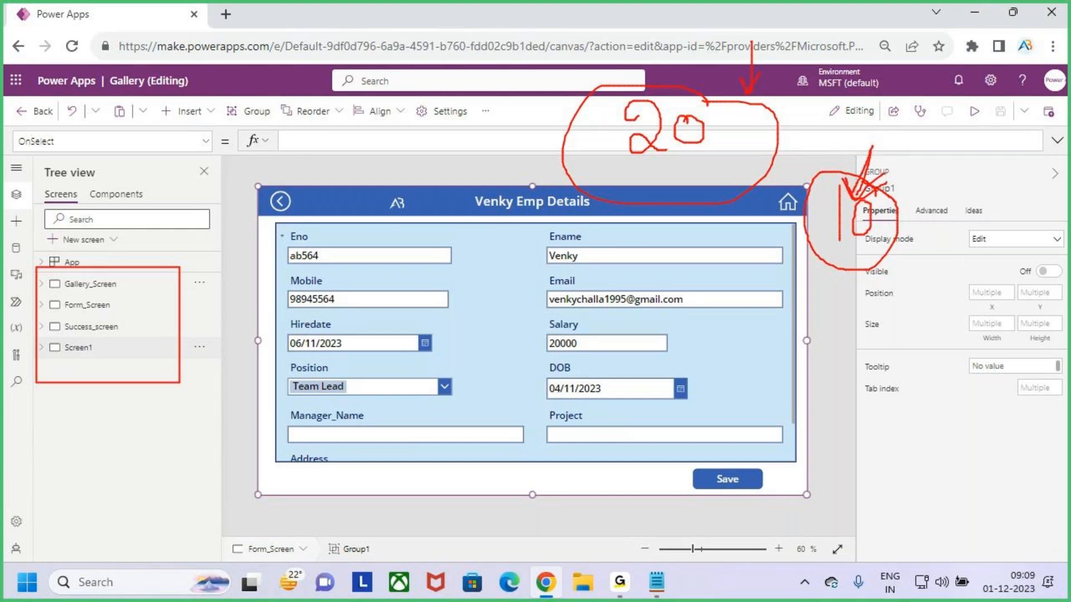
key("Escape")
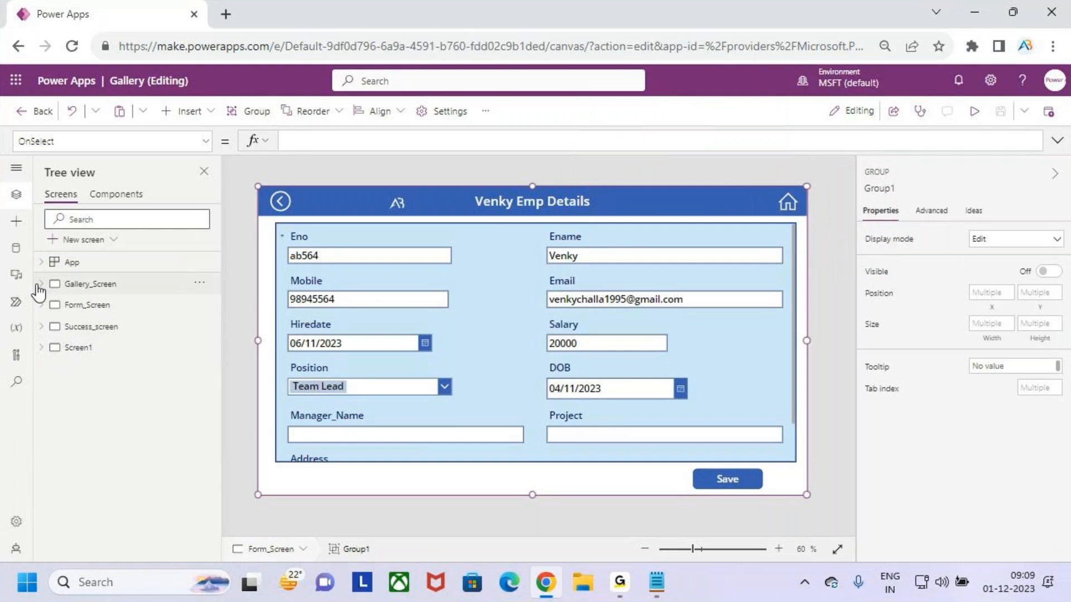
Expand Gallery_Screen and its Group2 to review the delete popup's buttons, labels and rectangles, then collapse the screen
left_click(41, 284)
left_click(100, 308)
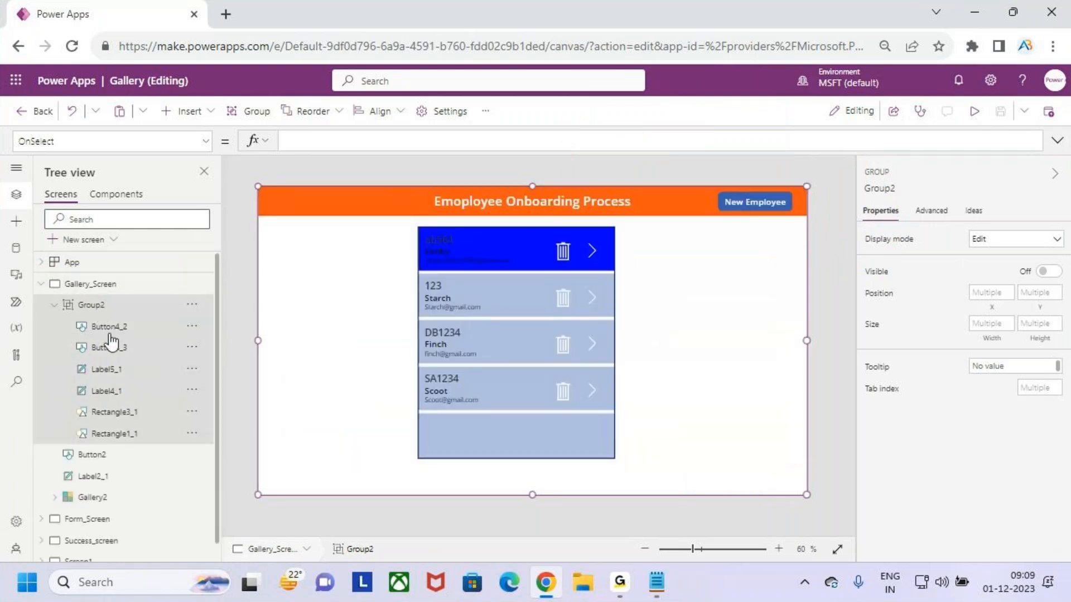
left_click_drag(111, 328, 136, 307)
left_click_drag(119, 353, 134, 338)
left_click_drag(116, 374, 136, 358)
left_click_drag(117, 394, 132, 382)
left_click_drag(137, 440, 162, 420)
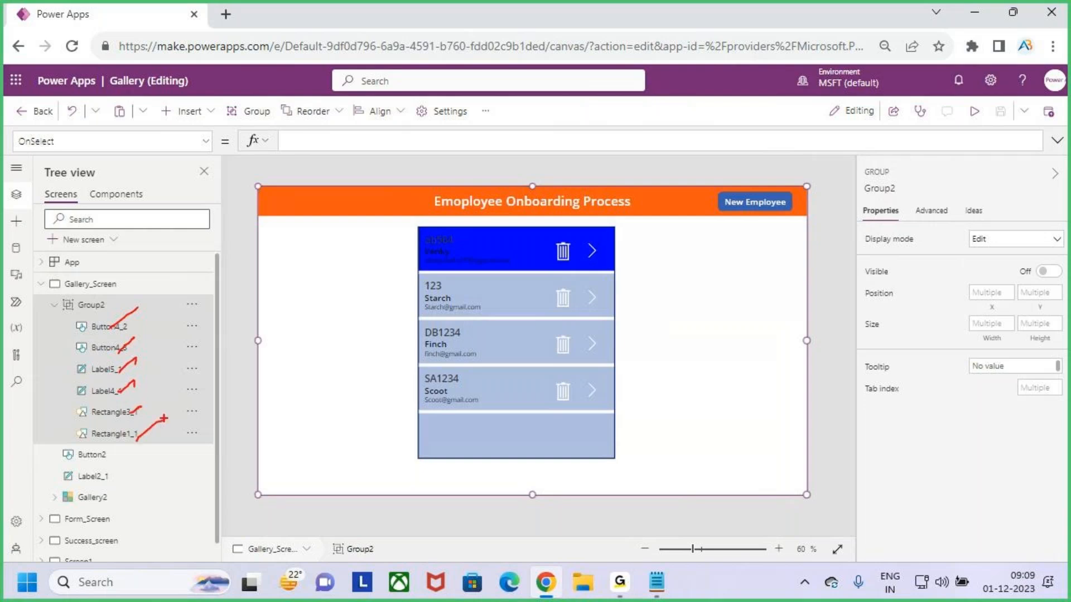
left_click_drag(678, 118, 680, 171)
mouse_move(721, 132)
left_mouse_down()
mouse_move(709, 146)
mouse_move(730, 134)
mouse_move(796, 168)
left_mouse_up()
left_click_drag(780, 132, 755, 192)
mouse_move(818, 117)
left_mouse_down()
mouse_move(830, 151)
mouse_move(898, 159)
left_mouse_up()
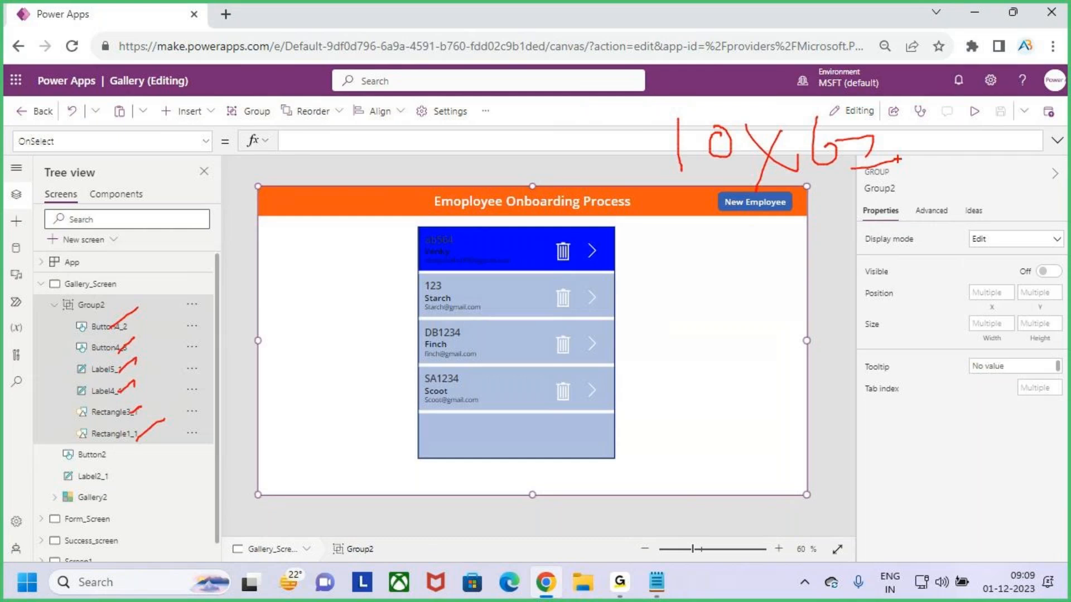
mouse_move(926, 114)
left_mouse_down()
mouse_move(908, 168)
mouse_move(917, 174)
left_mouse_up()
left_click_drag(948, 137, 942, 173)
left_click_drag(887, 213, 1036, 165)
mouse_move(898, 215)
left_mouse_down()
mouse_move(967, 201)
mouse_move(867, 178)
mouse_move(929, 211)
left_mouse_up()
left_click_drag(983, 96, 947, 118)
left_click_drag(969, 103, 976, 96)
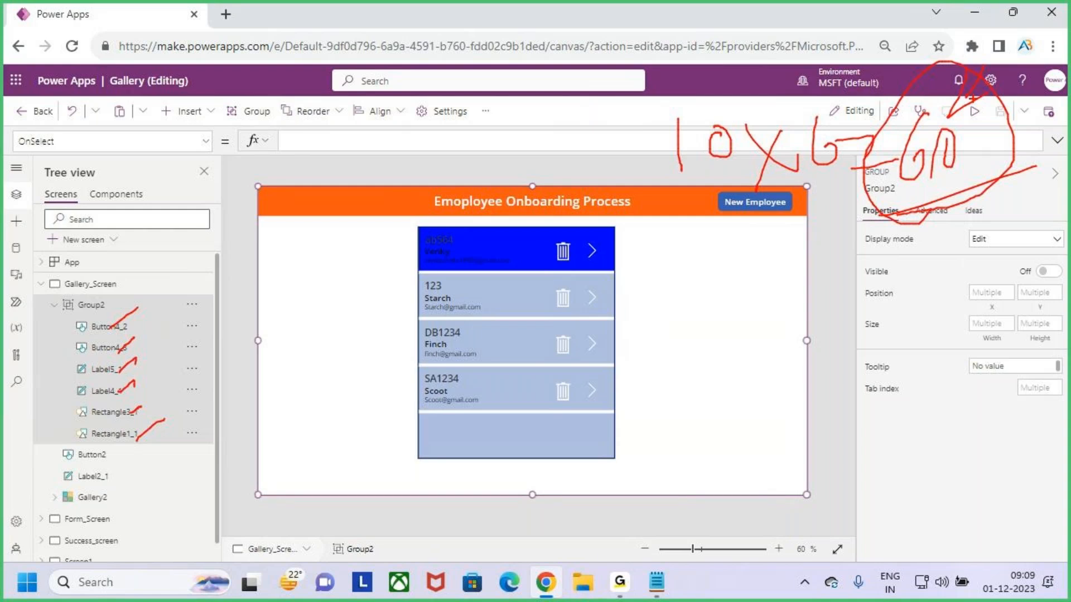
key("Escape")
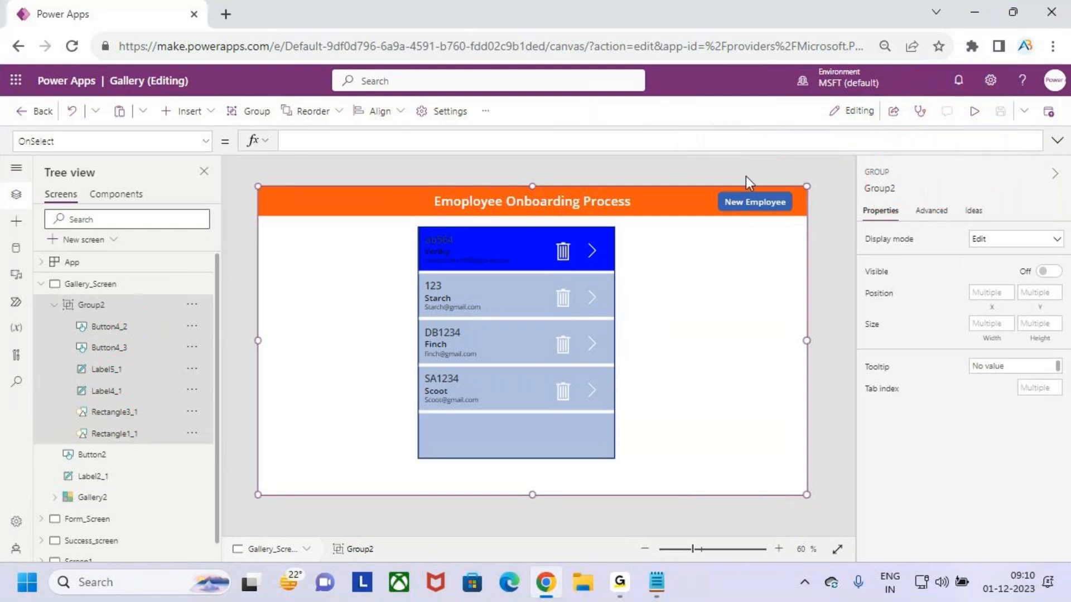
left_click(40, 284)
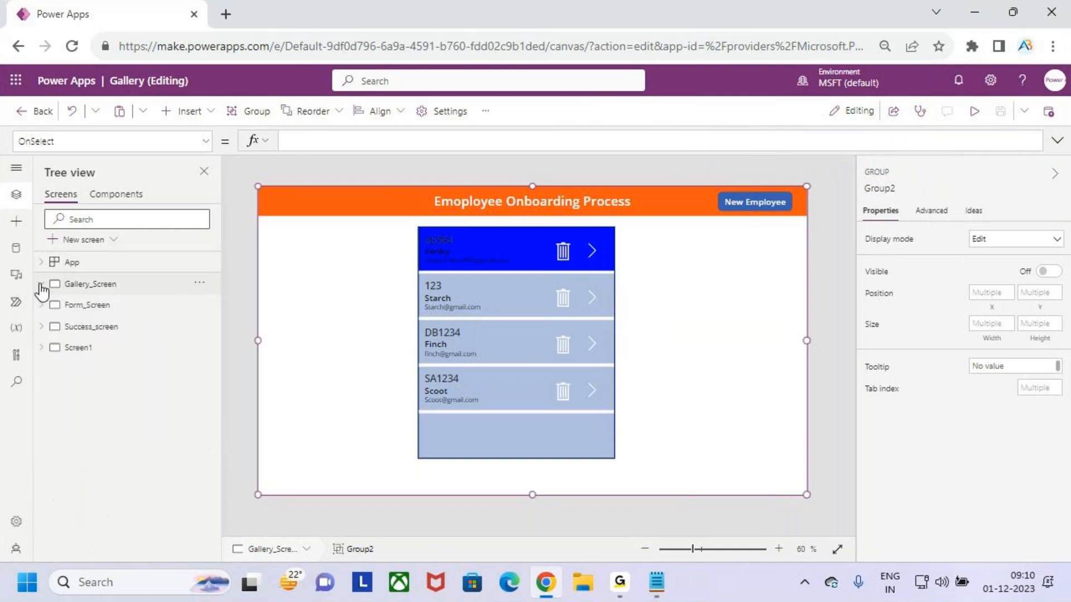
Expand Gallery_Screen again and review Group2's popup controls as a candidate component
left_click(41, 284)
key("ctrl+2")
left_click_drag(712, 293, 706, 335)
mouse_move(720, 306)
left_mouse_down()
mouse_move(719, 323)
mouse_move(740, 301)
mouse_move(725, 290)
left_mouse_up()
mouse_move(739, 243)
left_mouse_down()
mouse_move(732, 290)
mouse_move(741, 287)
left_mouse_up()
mouse_move(832, 241)
left_mouse_down()
mouse_move(820, 234)
mouse_move(869, 269)
mouse_move(887, 262)
mouse_move(914, 276)
mouse_move(918, 301)
mouse_move(926, 260)
mouse_move(942, 279)
mouse_move(984, 290)
left_mouse_up()
left_click_drag(987, 262, 1056, 270)
left_click_drag(998, 256, 993, 315)
left_click_drag(814, 363, 992, 317)
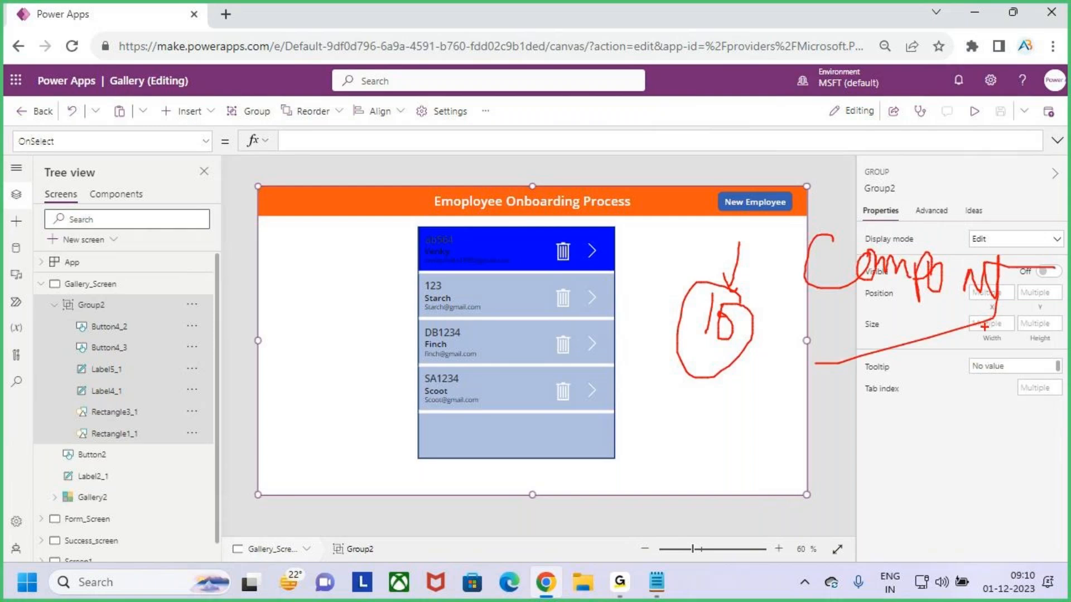
mouse_move(822, 366)
left_mouse_down()
mouse_move(1021, 245)
mouse_move(810, 334)
mouse_move(874, 290)
left_mouse_up()
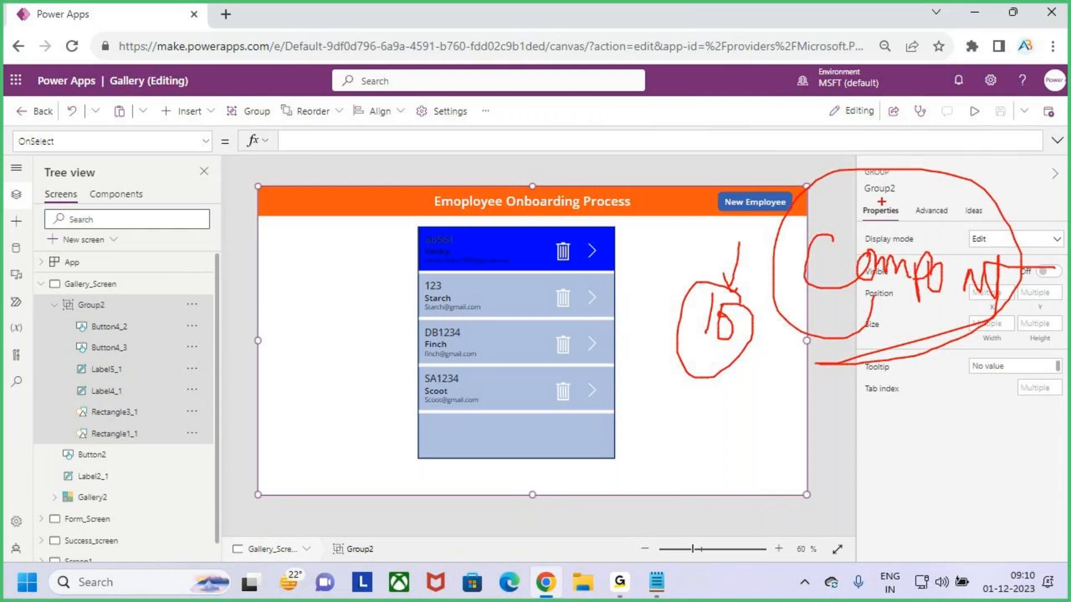
mouse_move(900, 189)
left_mouse_down()
mouse_move(719, 109)
mouse_move(513, 277)
mouse_move(568, 236)
left_mouse_up()
key("Escape")
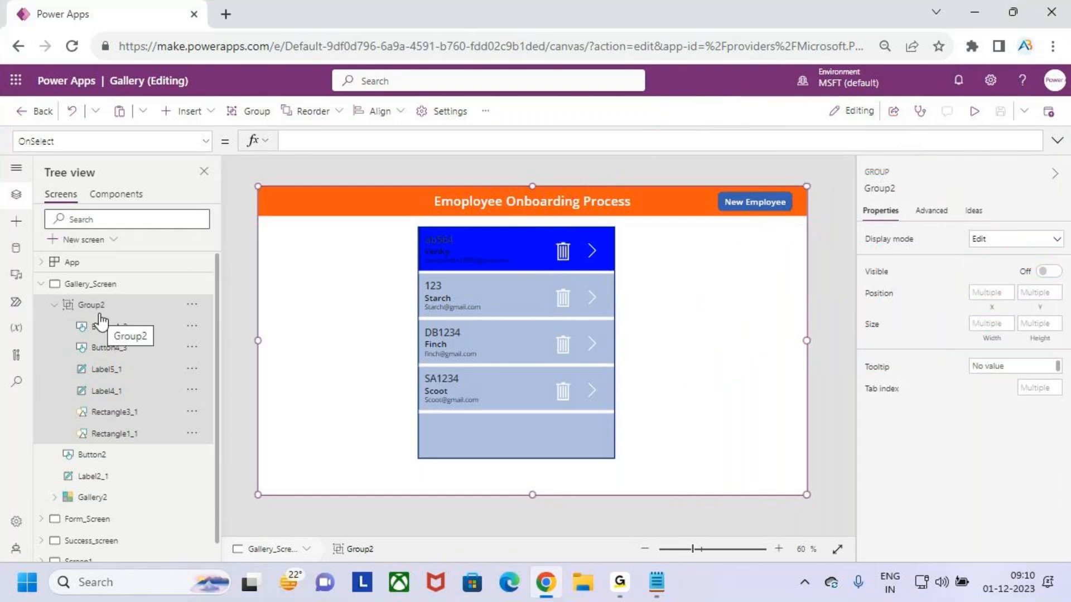
Preview the app, open the delete popup for the first record, answer No, close the preview and dismiss the tip
left_click(977, 112)
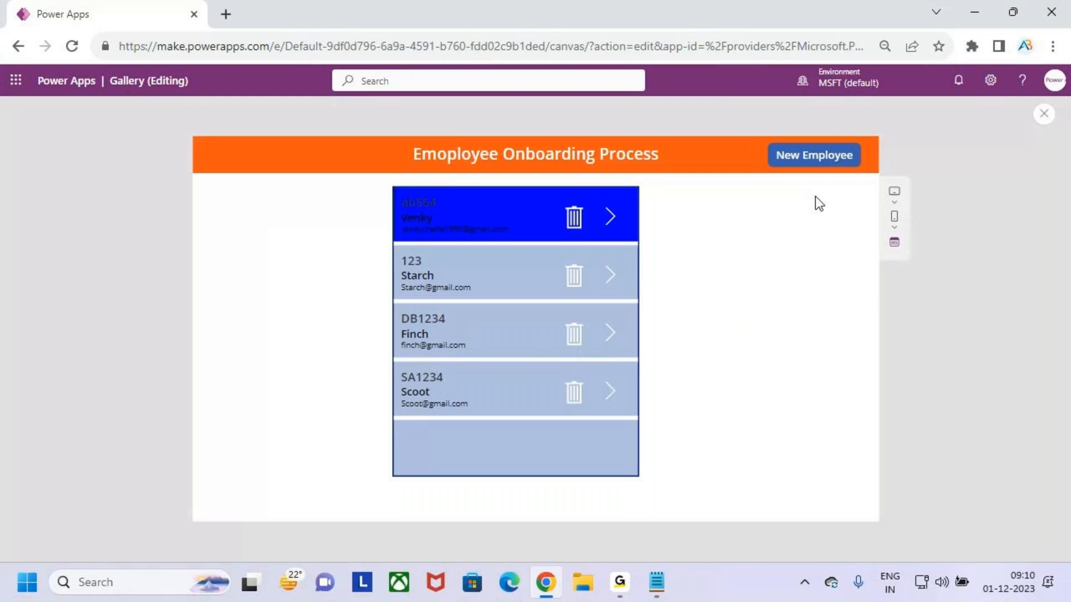
left_click(574, 217)
key("ctrl+2")
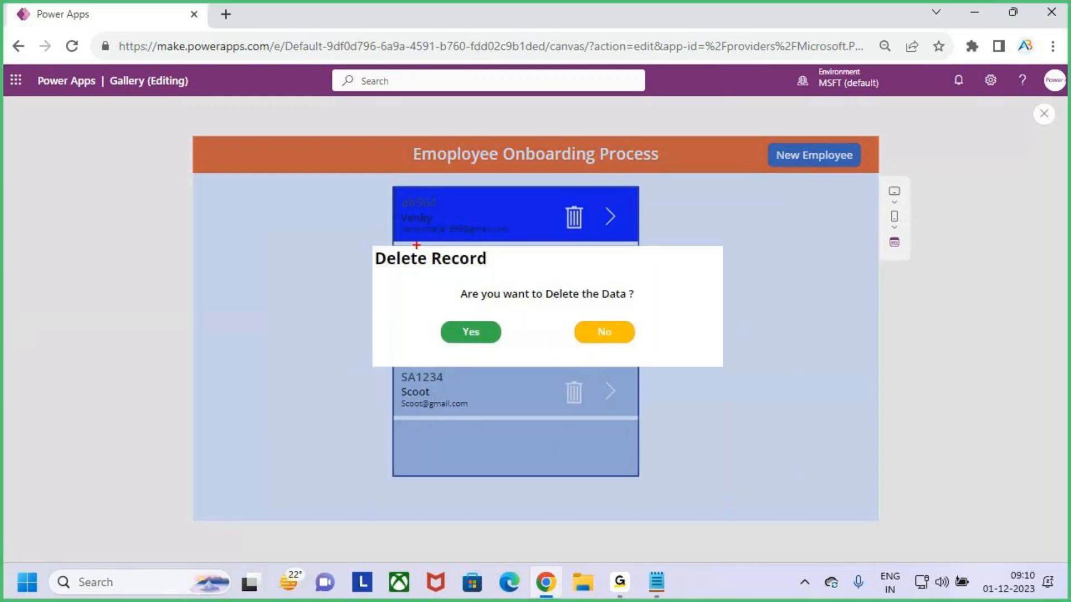
left_click_drag(333, 225, 742, 394)
left_click_drag(718, 327, 785, 279)
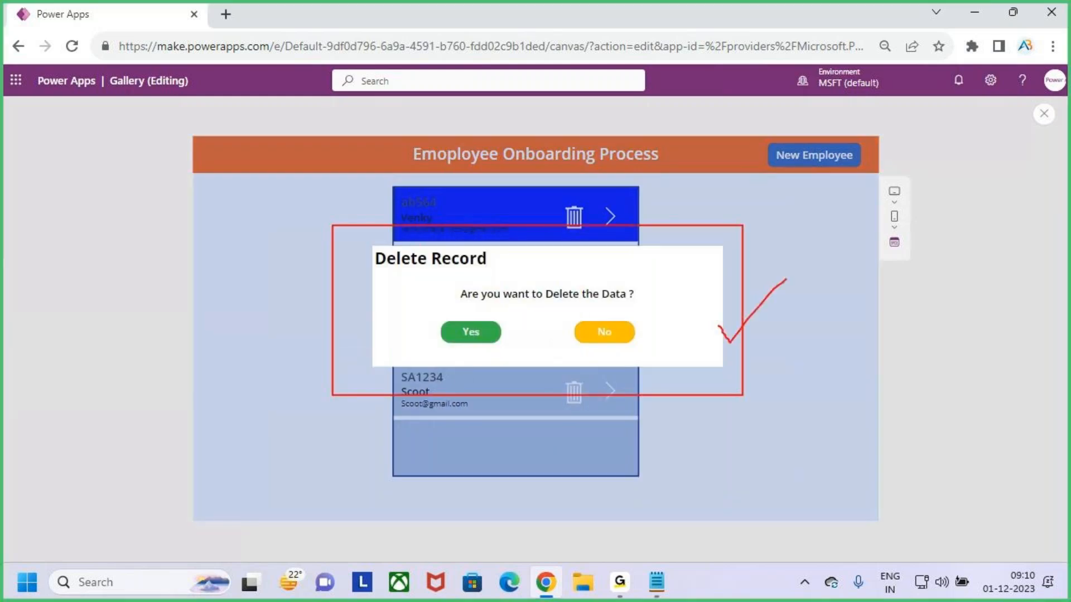
key("Escape")
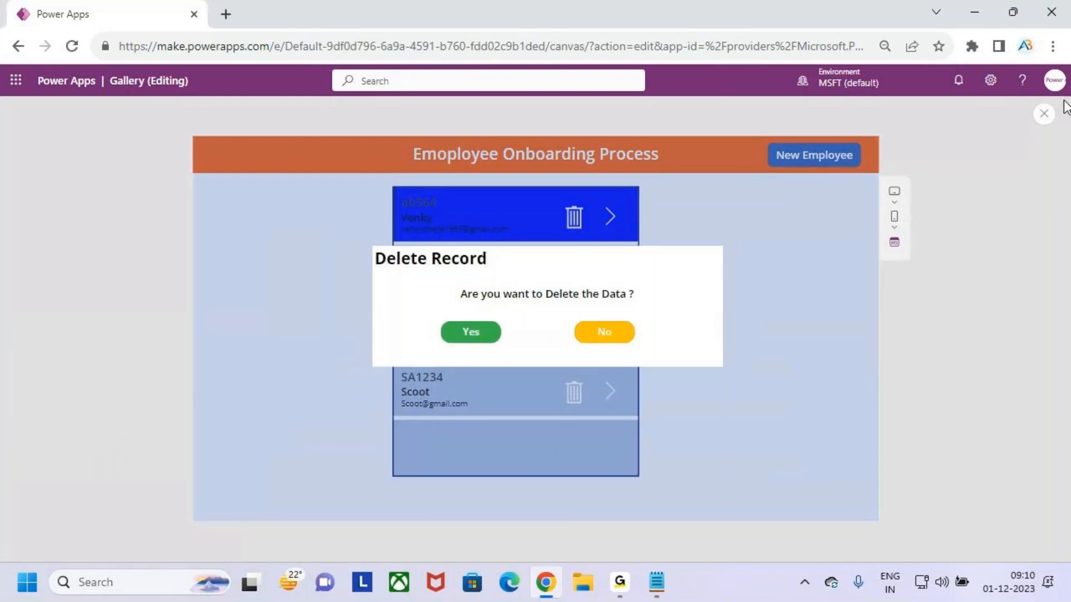
left_click(614, 337)
left_click(1046, 122)
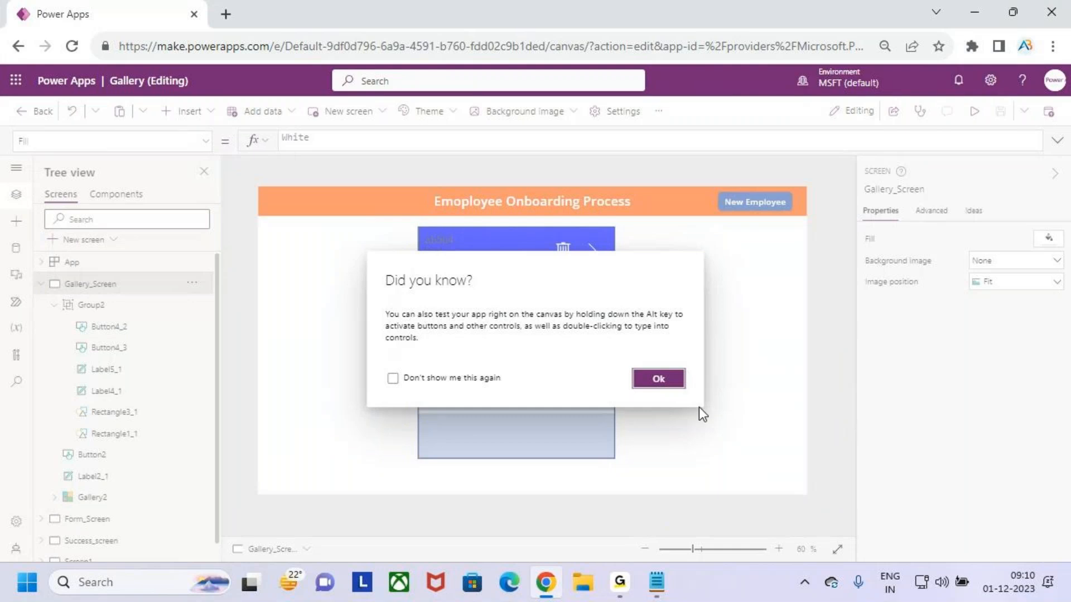
left_click(658, 378)
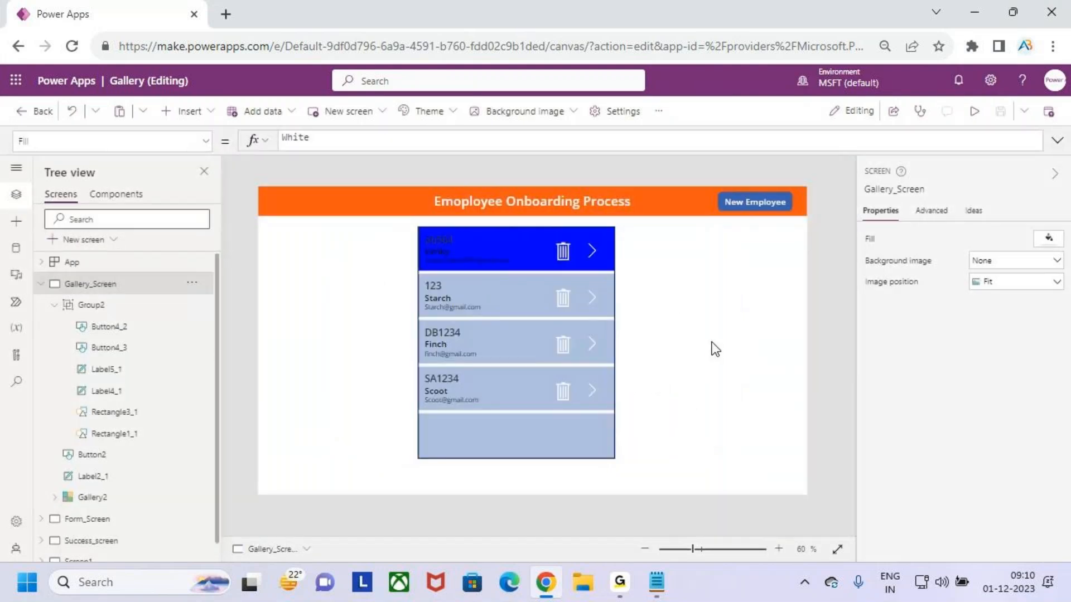
Save a copy of the app under the name Popup_Component
left_click(41, 284)
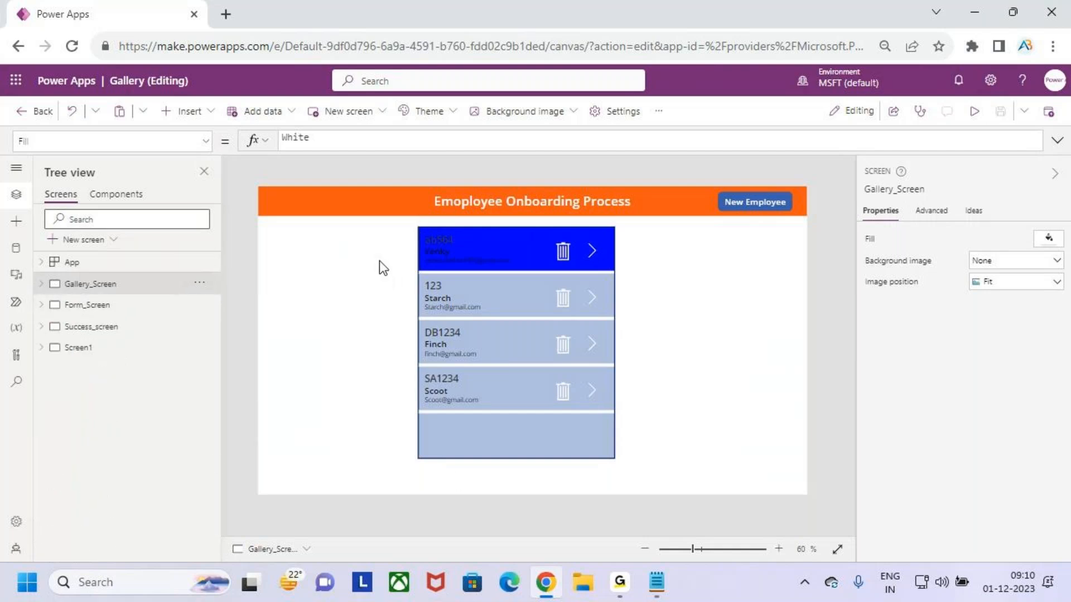
left_click_drag(102, 68, 197, 102)
left_click_drag(144, 29, 149, 62)
key("Escape")
left_click_drag(987, 98, 1039, 138)
left_click(1024, 111)
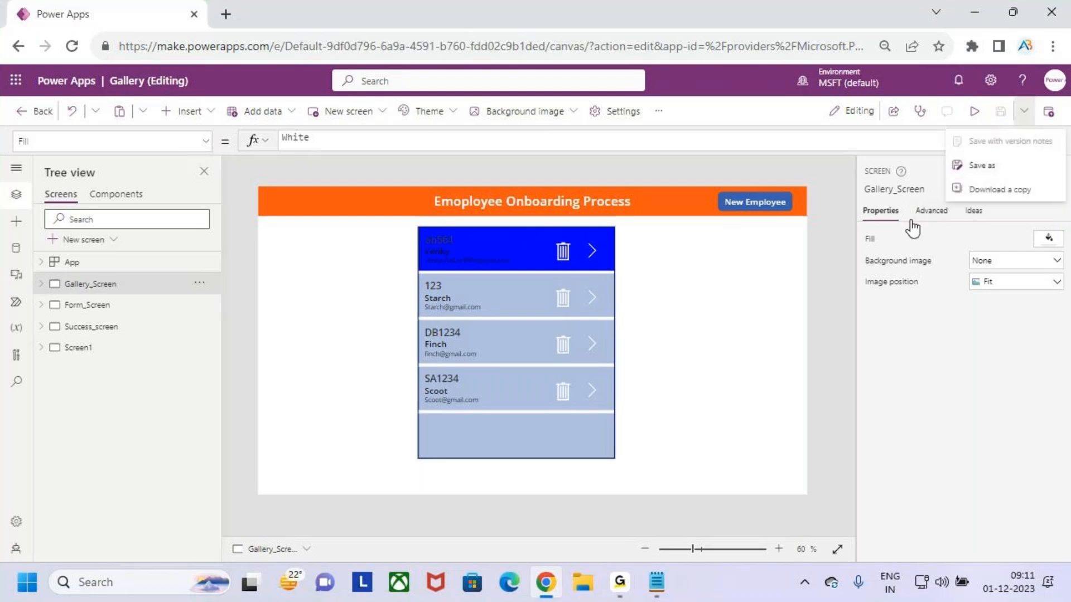
left_click(1019, 172)
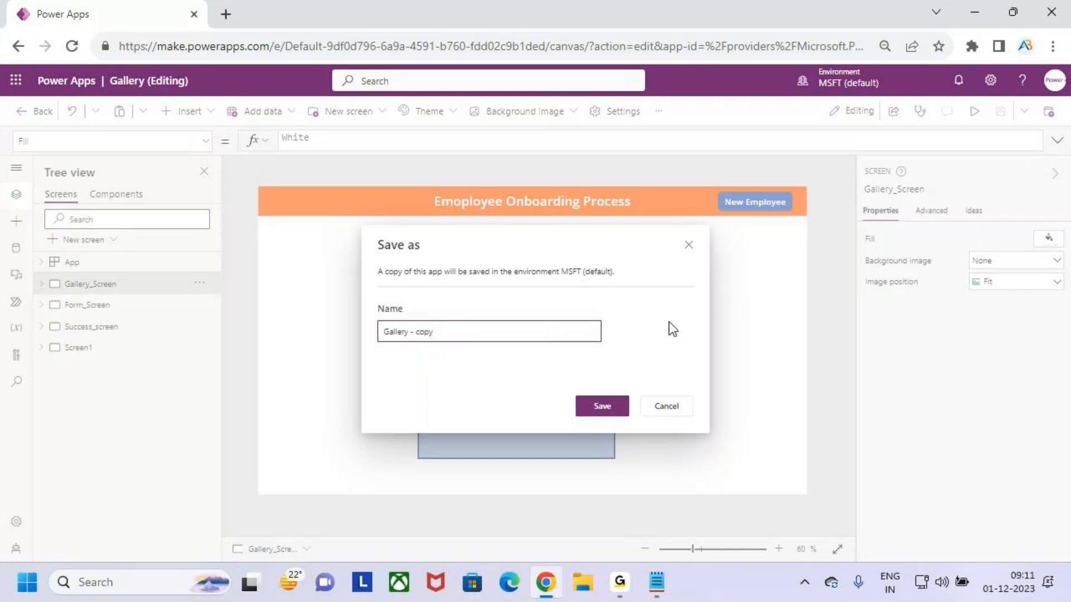
left_click_drag(433, 332, 381, 332)
left_click(452, 334)
key("BackSpace")
key("BackSpace")
key("BackSpace")
key("BackSpace")
key("BackSpace")
key("BackSpace")
key("BackSpace")
key("BackSpace")
key("BackSpace")
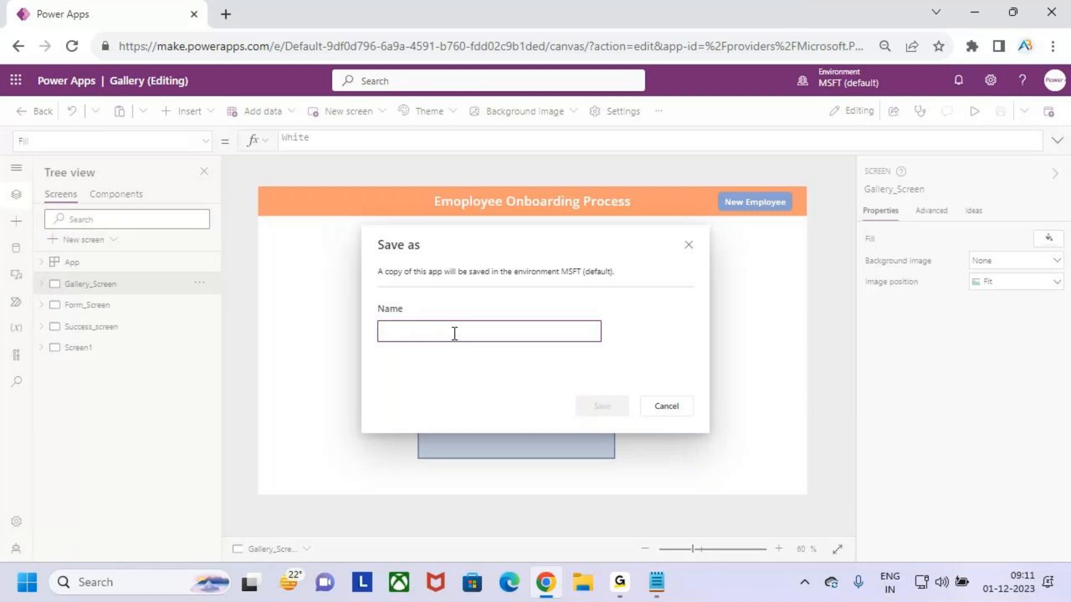
type("E")
key("BackSpace")
key("BackSpace")
type("E")
key("BackSpace")
type("Popup_Component")
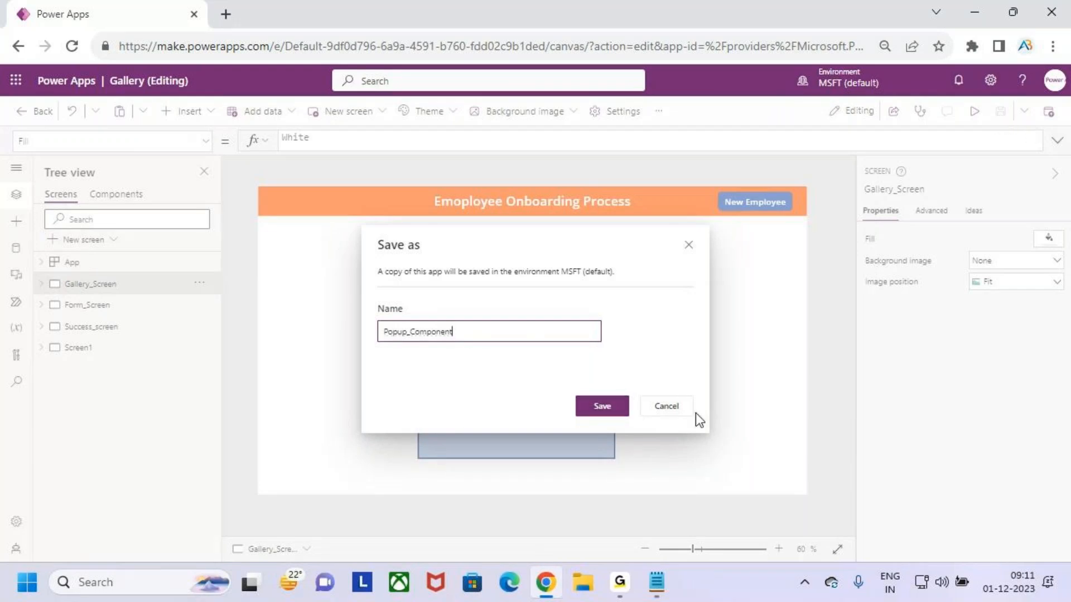
left_click(602, 406)
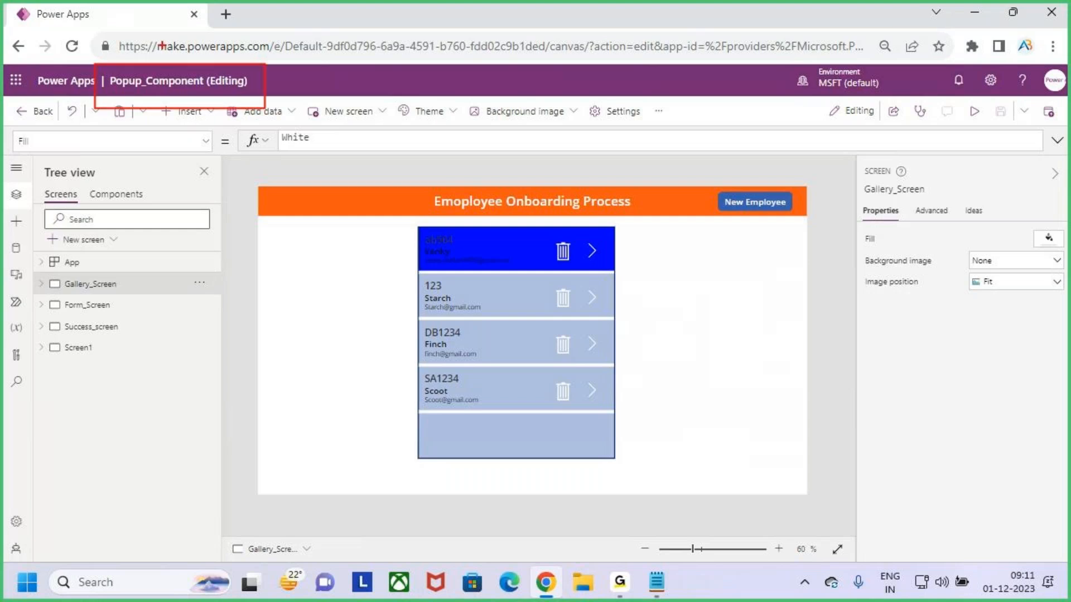
Leave the studio and return to the apps list
left_click_drag(163, 32, 154, 55)
left_click(28, 115)
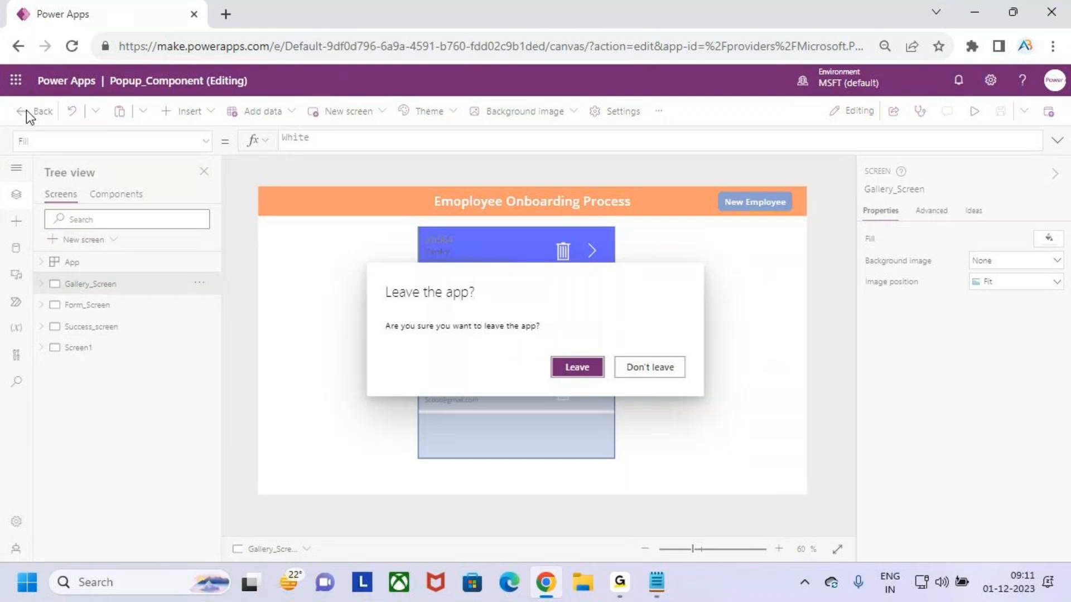
left_click(583, 367)
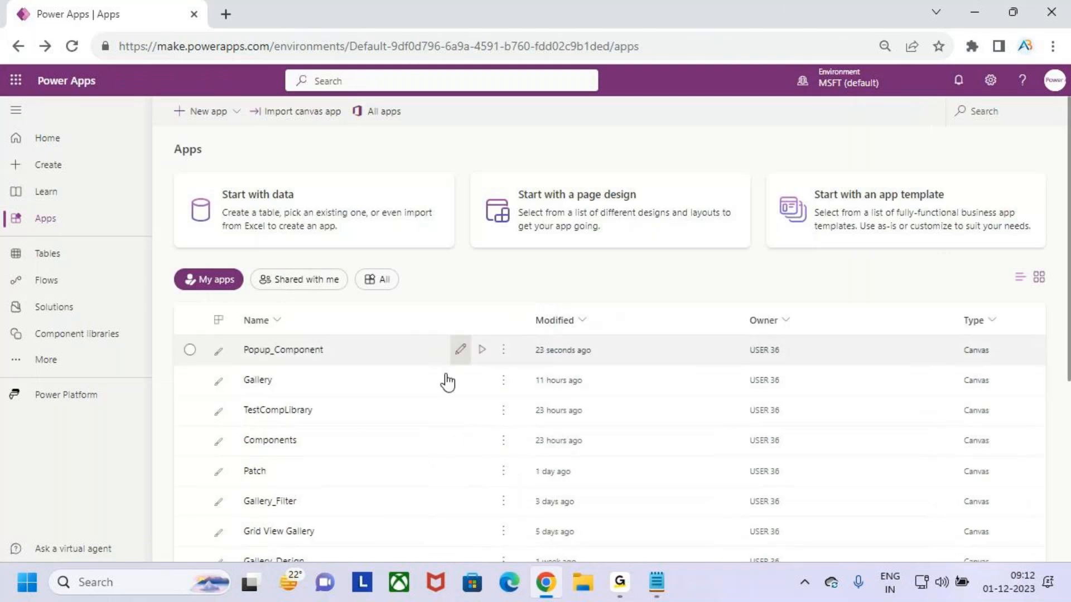
Open the Popup_Component app for editing and skip the welcome dialog
left_click(310, 381)
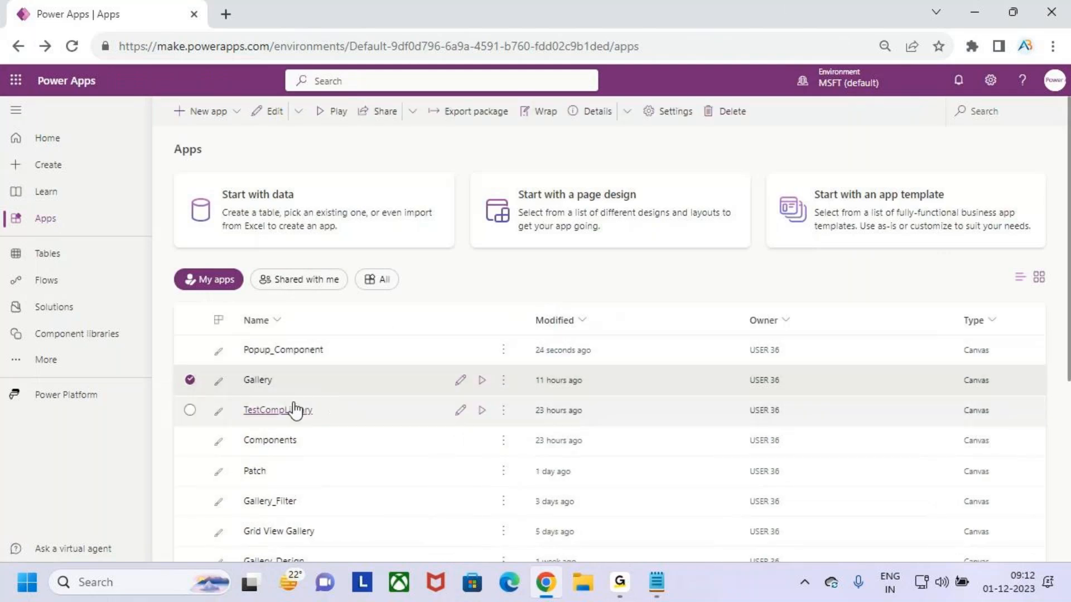
left_click(363, 357)
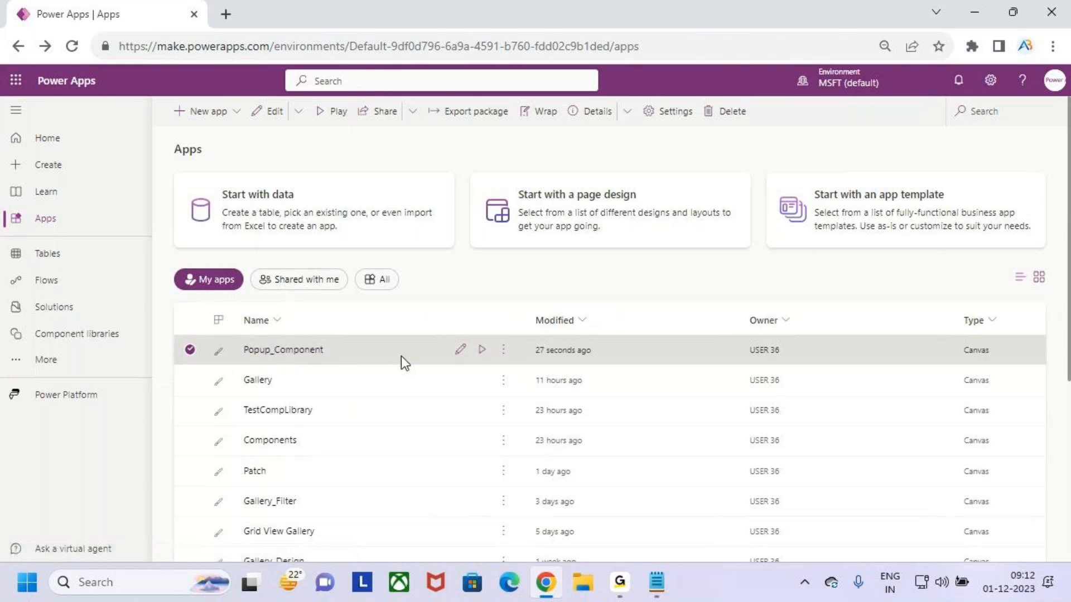
left_click(460, 351)
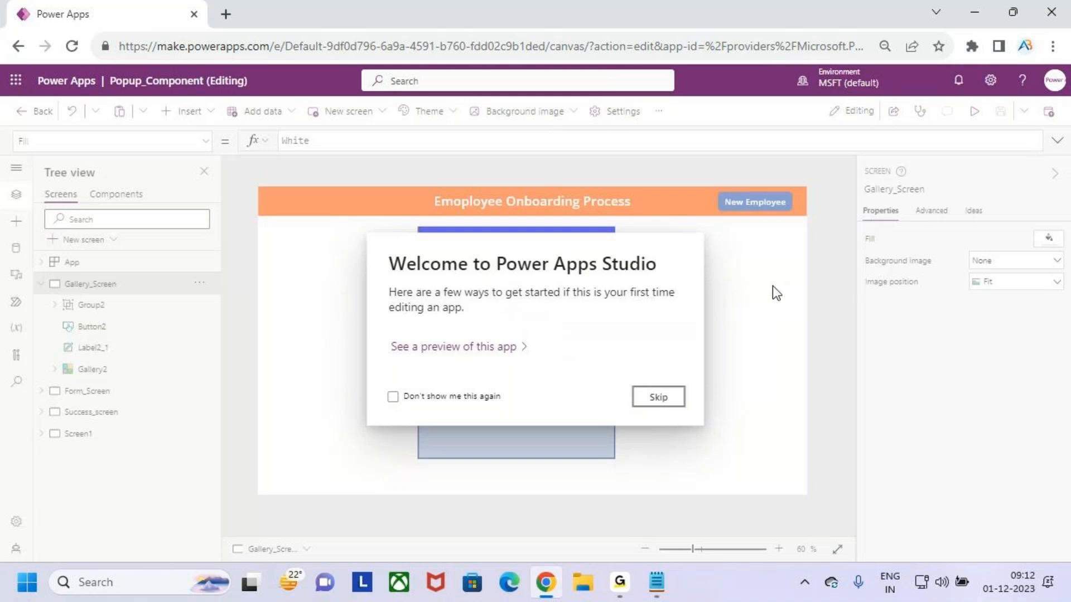
left_click(674, 396)
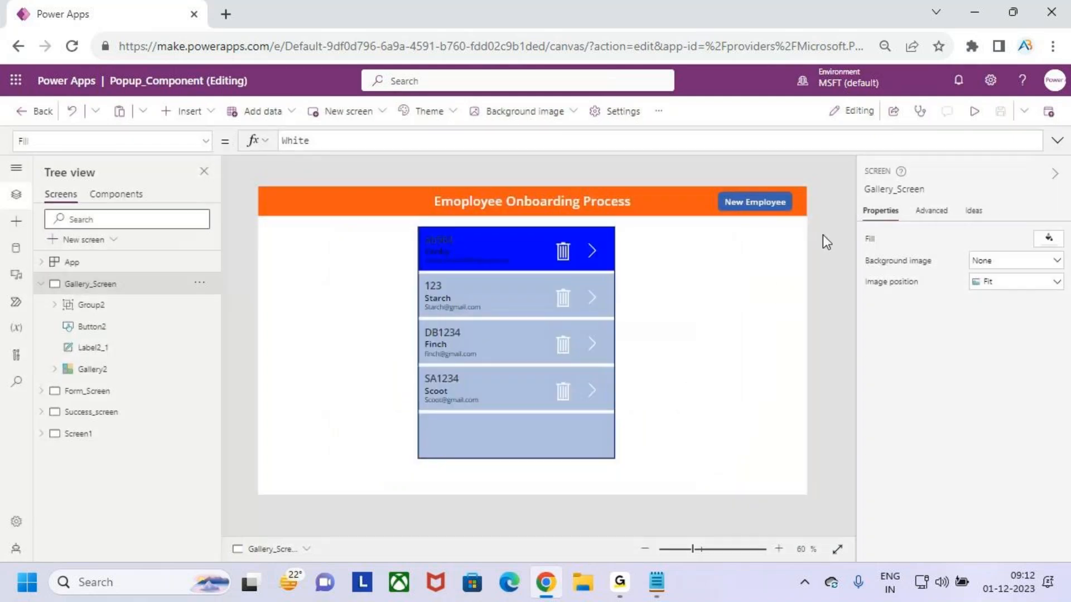
Delete the Group2 popup group from Gallery_Screen
left_click(106, 316)
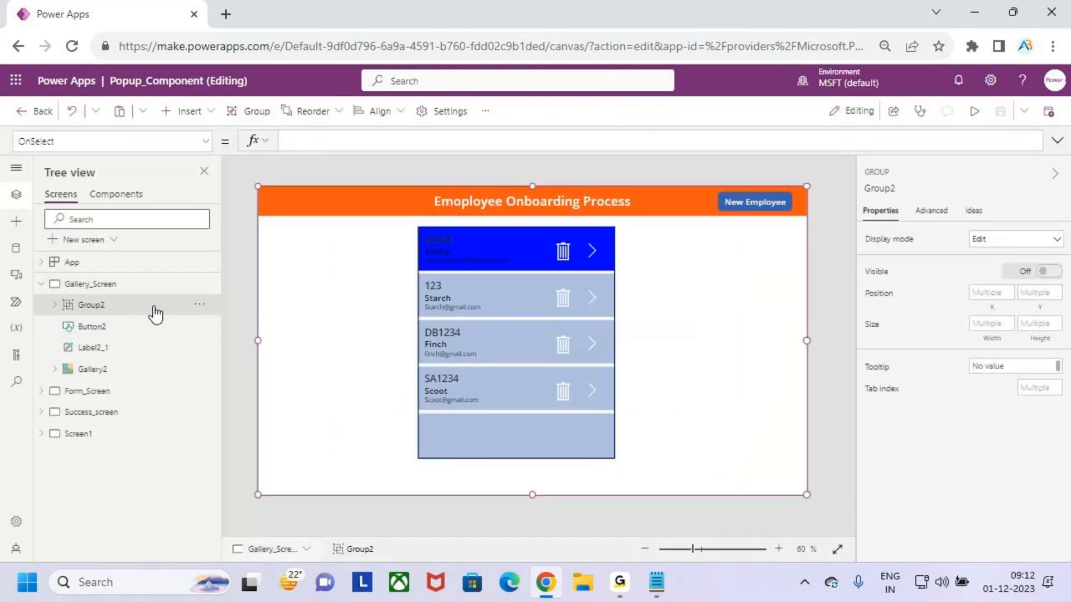
left_click(54, 305)
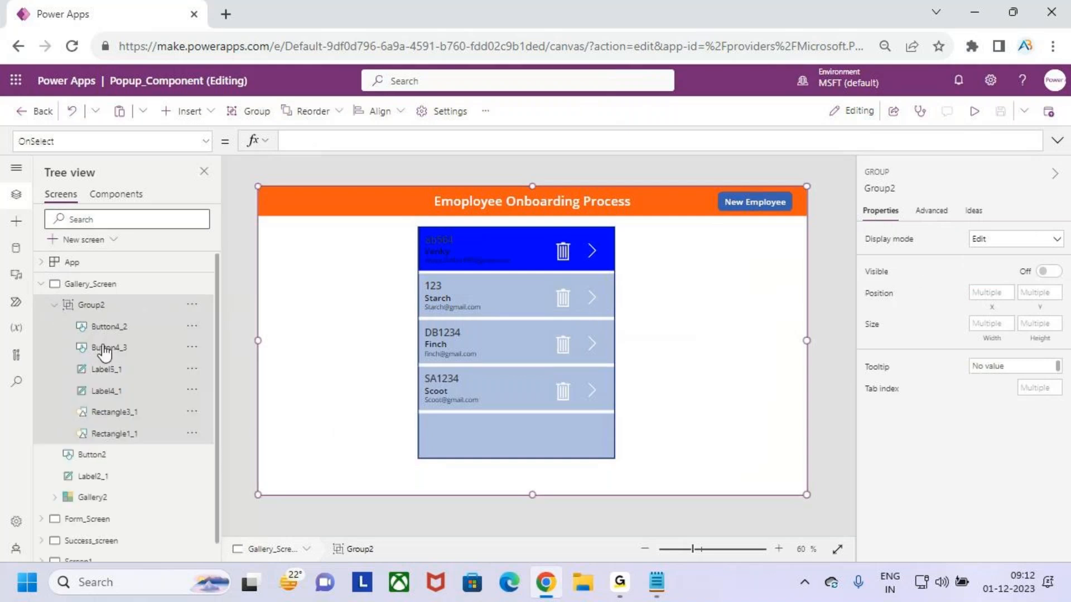
right_click(121, 315)
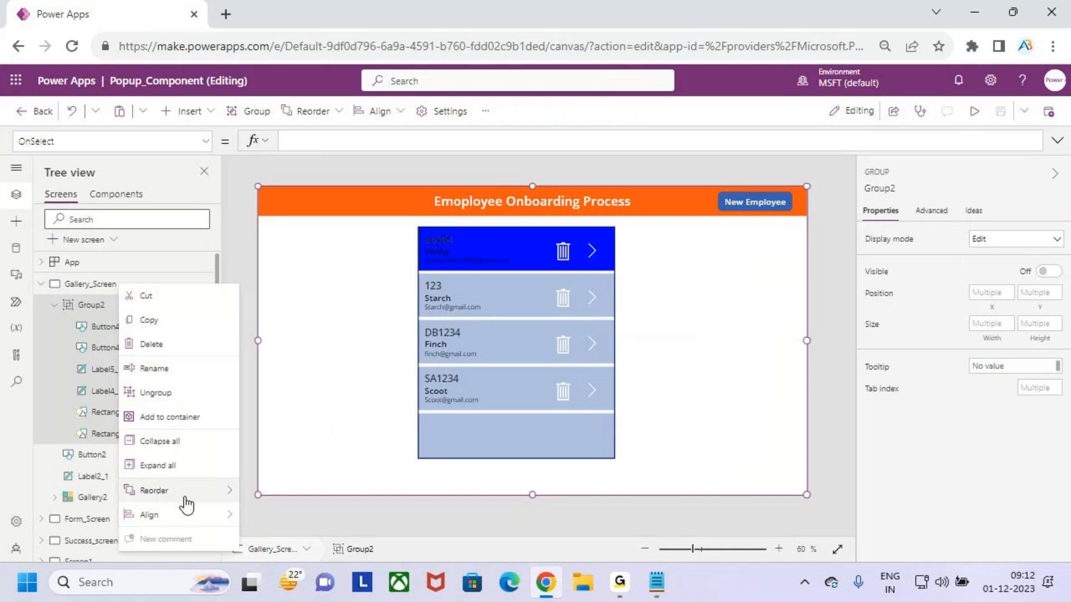
left_click(166, 347)
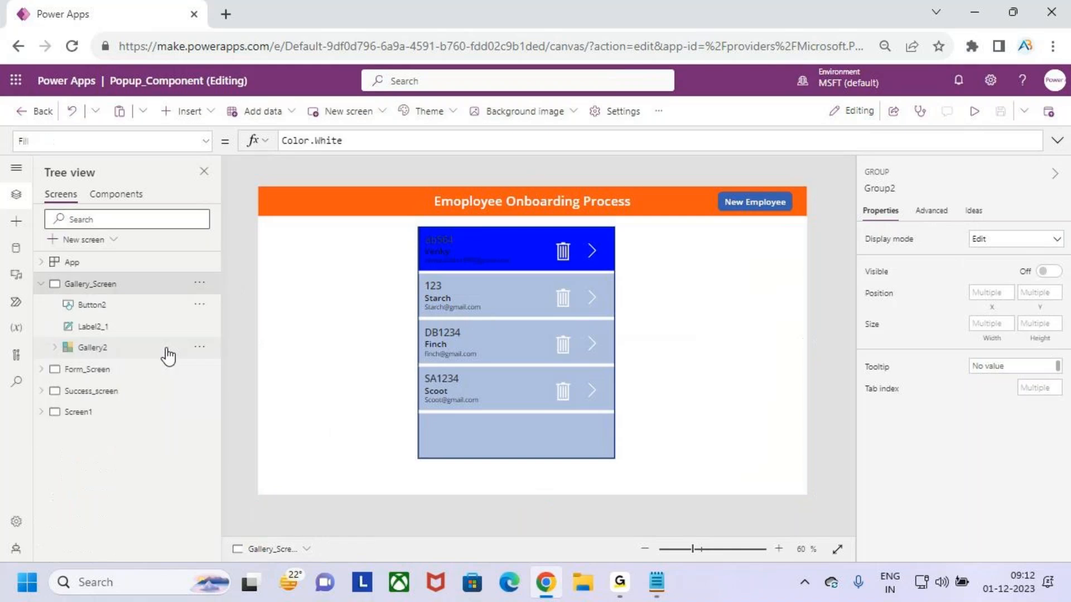
Delete the Group1 popup group from Form_Screen
left_click(41, 369)
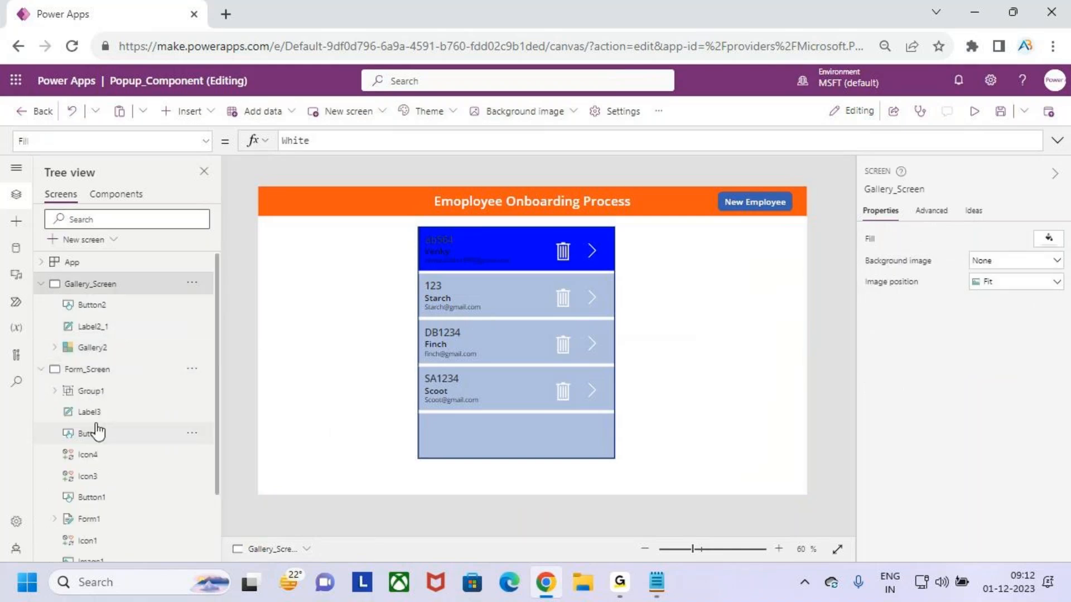
left_click(100, 400)
right_click(100, 399)
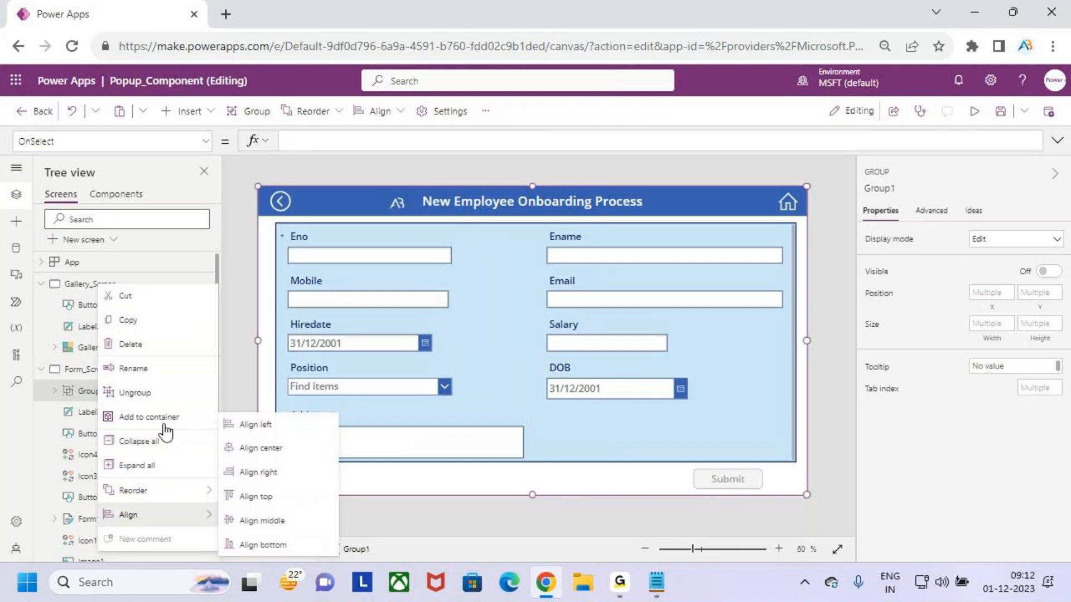
left_click(156, 349)
left_click(41, 369)
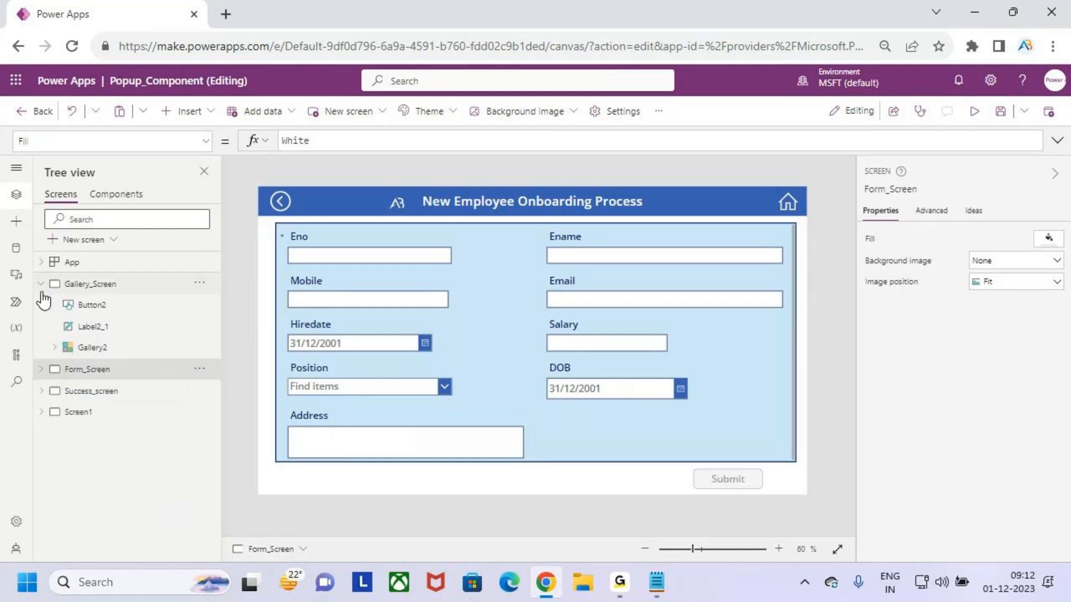
left_click(40, 284)
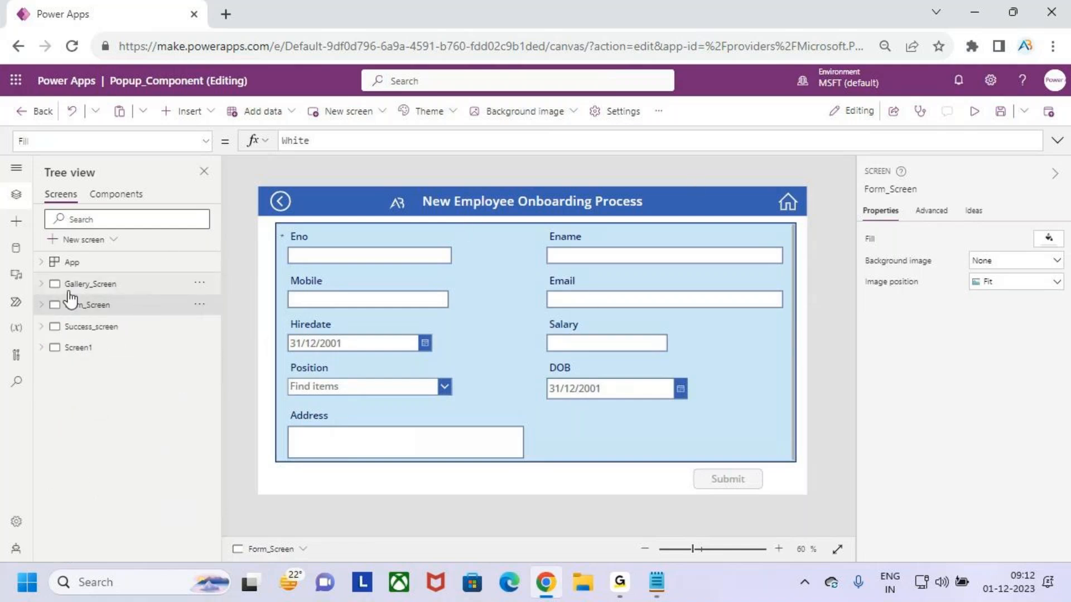
left_click(79, 286)
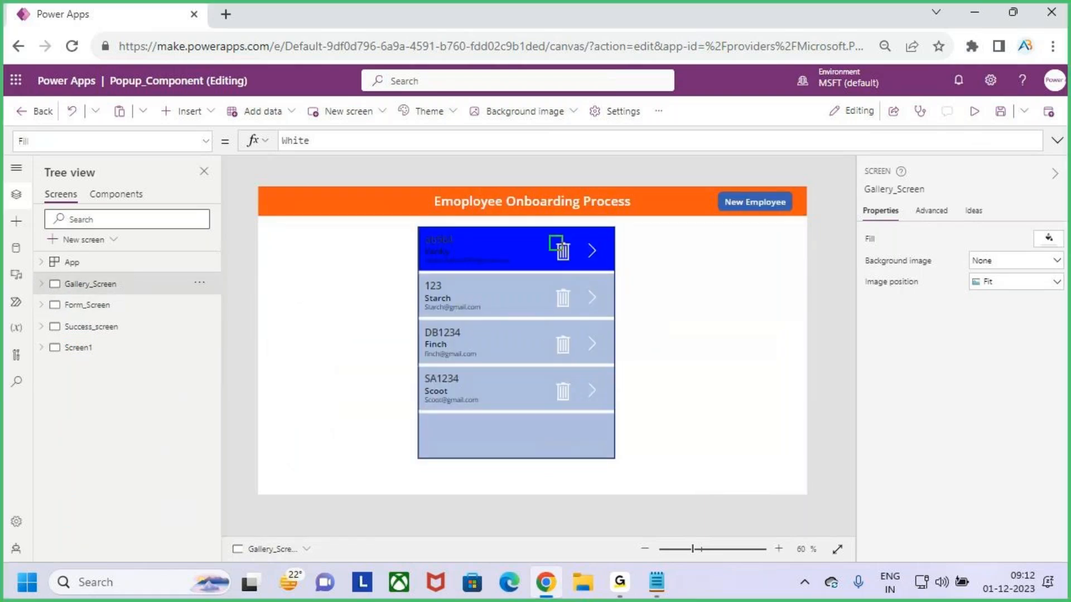
left_click_drag(560, 257, 609, 201)
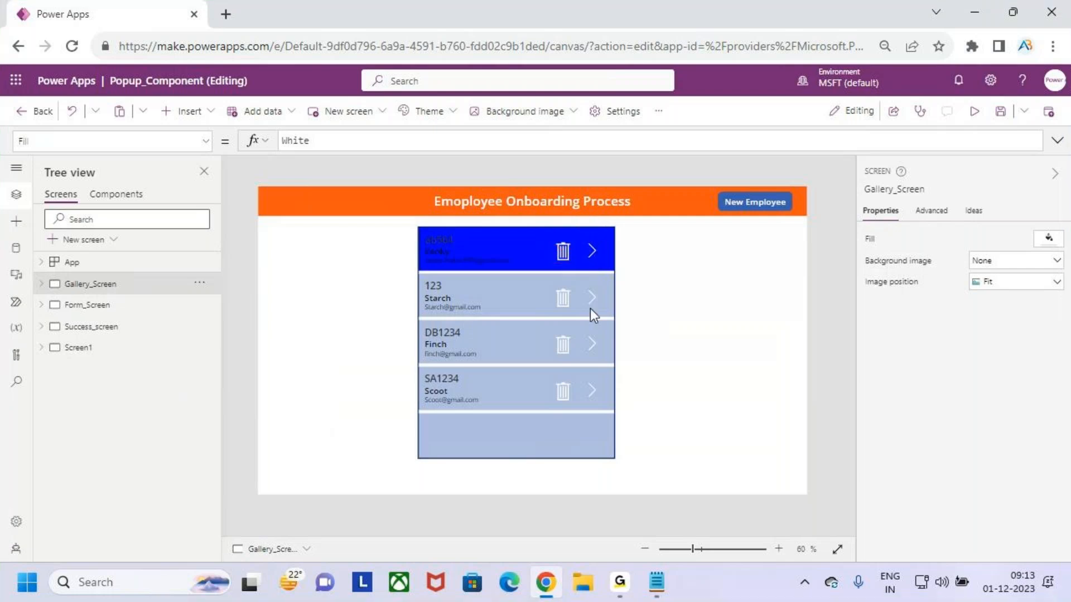
Create a new component and rename it Popup_comp
left_click(121, 199)
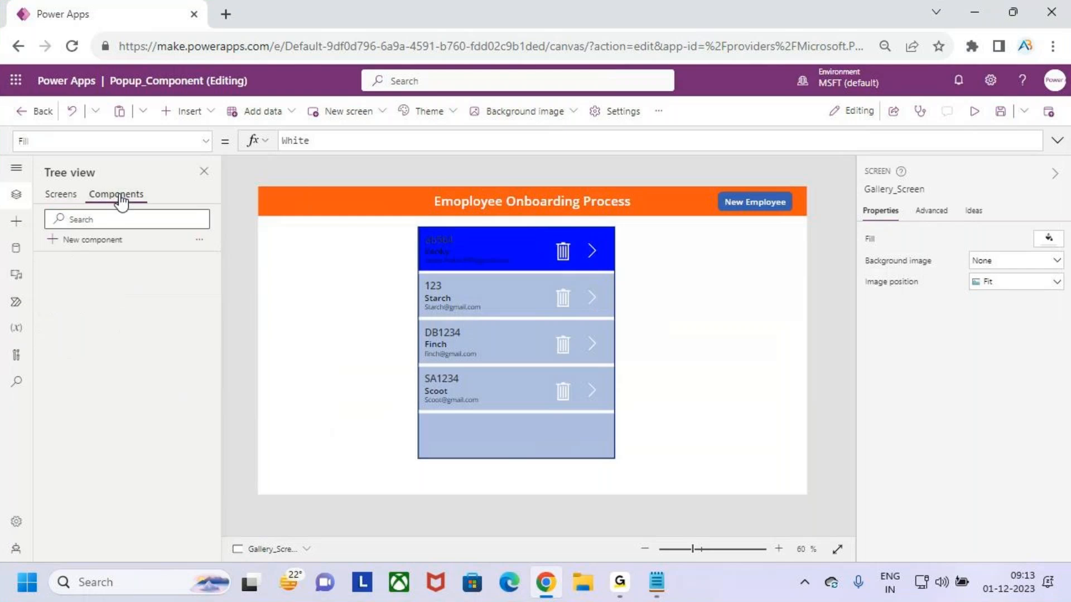
left_click(118, 240)
double_click(105, 262)
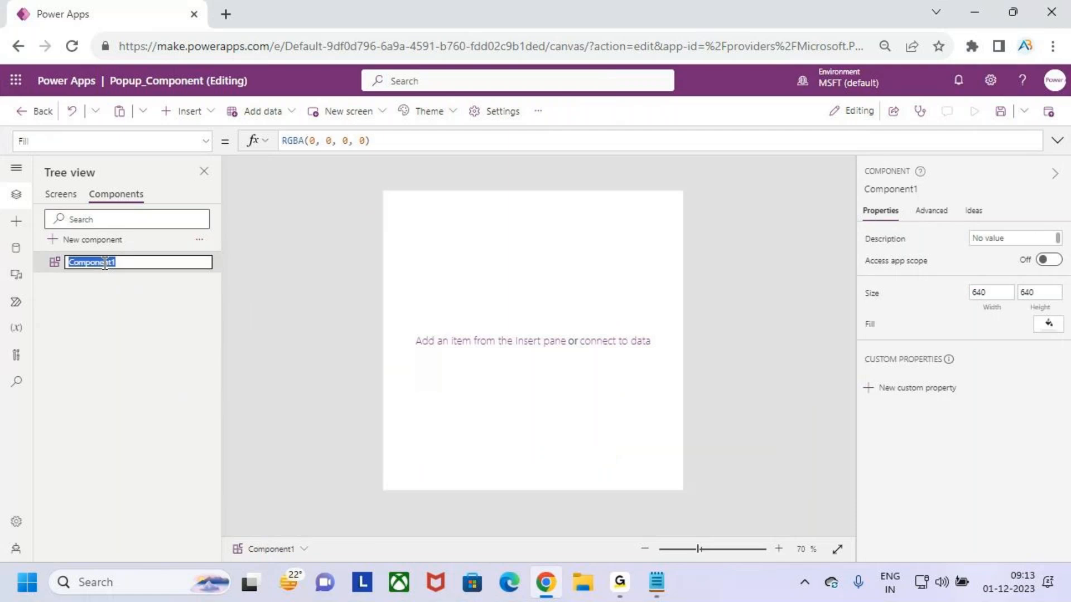
type("O")
key("BackSpace")
type("Popup_comp")
key("Return")
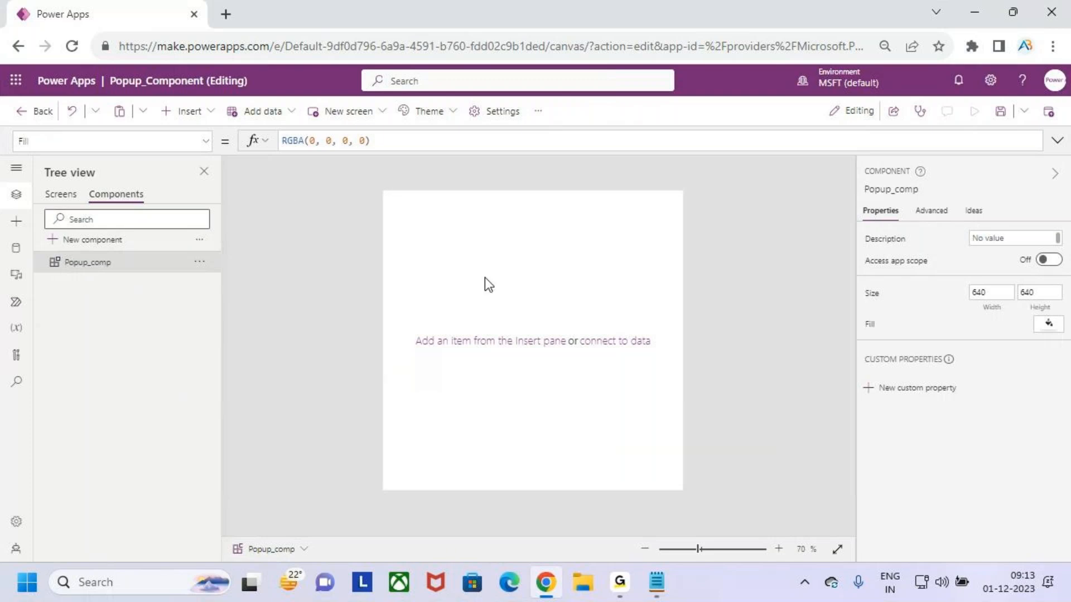
key("ctrl+2")
left_click_drag(480, 230, 479, 366)
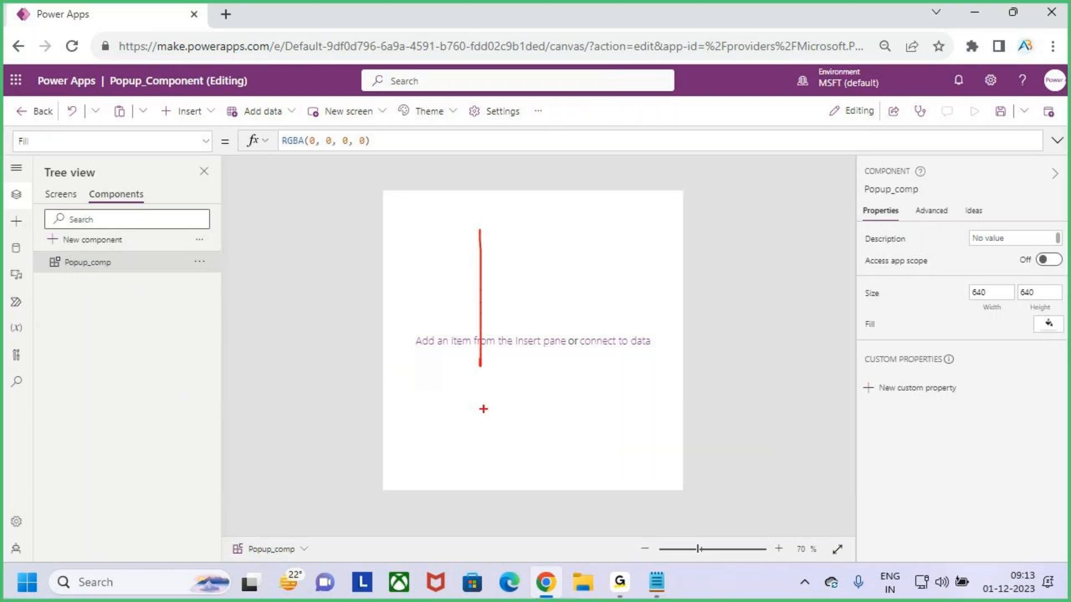
left_click_drag(422, 410, 620, 410)
key("Escape")
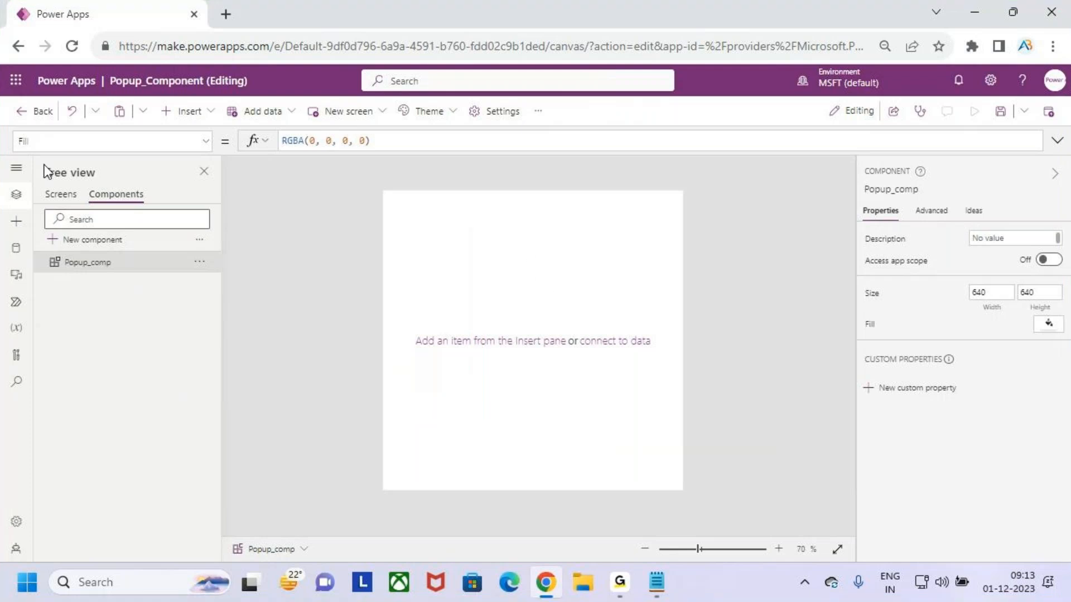
Set the component's Width property to App.ActiveScreen.Width
left_click(206, 142)
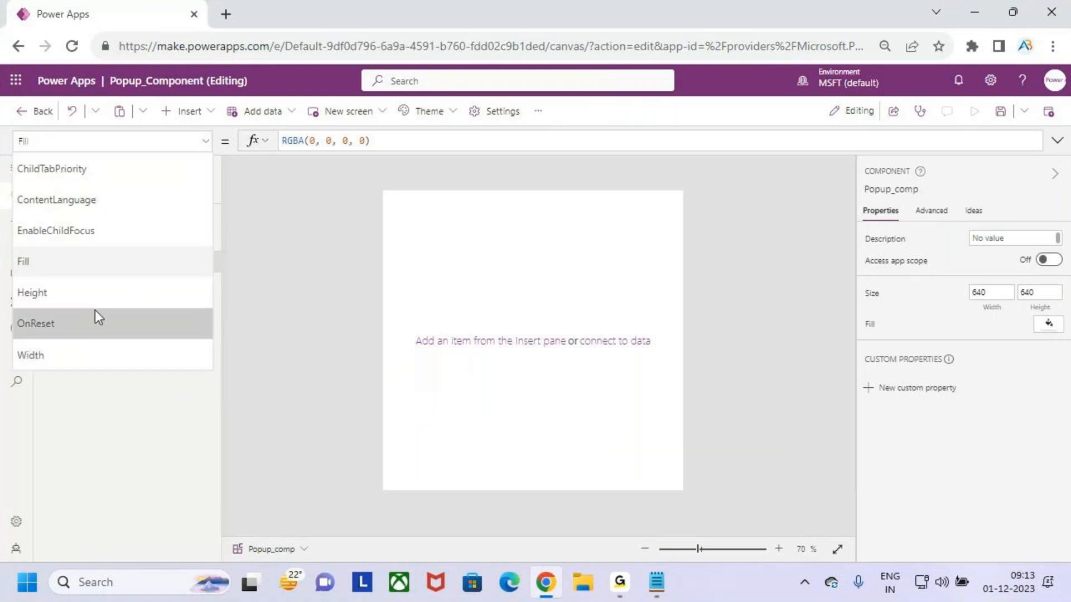
left_click(88, 356)
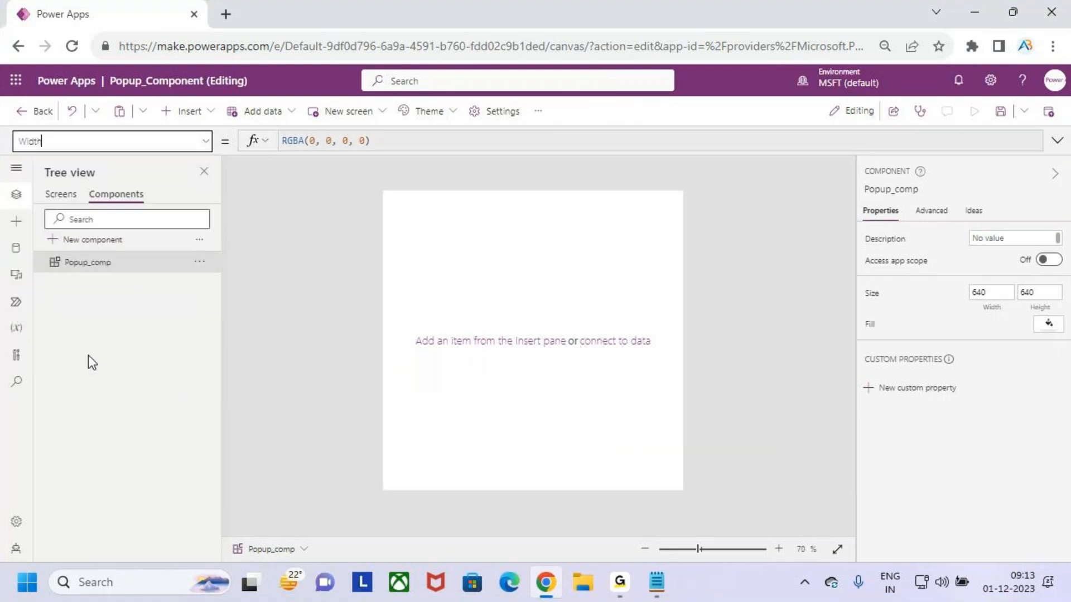
left_click(329, 140)
left_click_drag(329, 140, 255, 142)
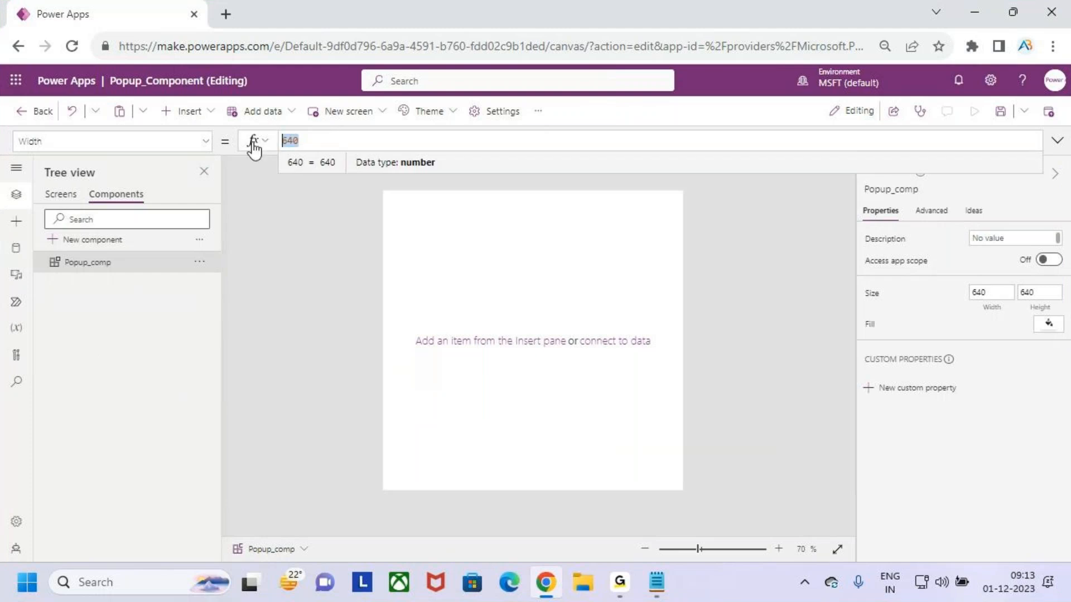
type("App.")
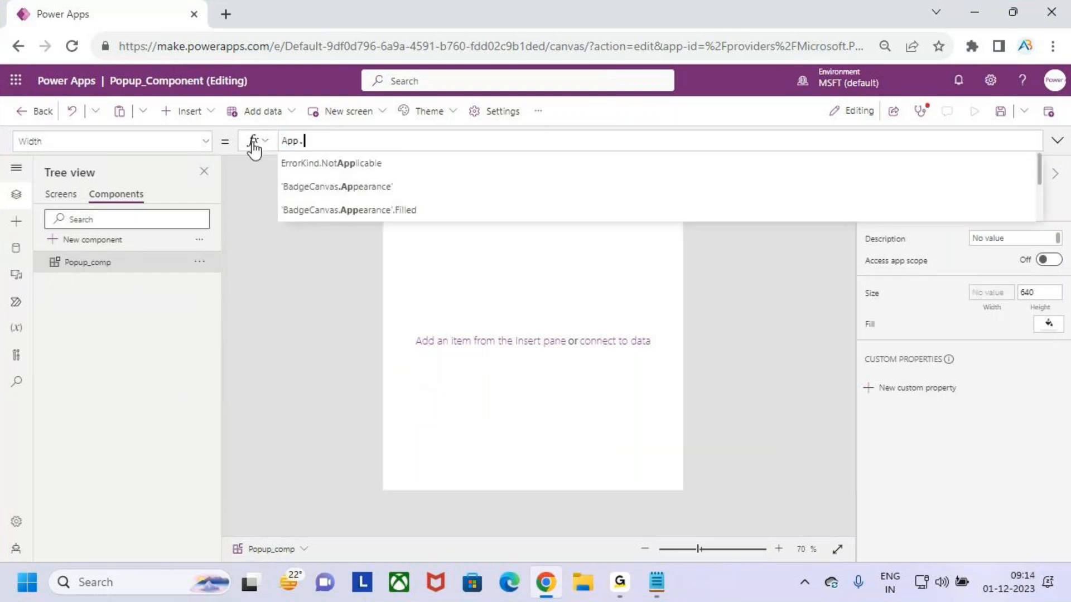
type(".ac")
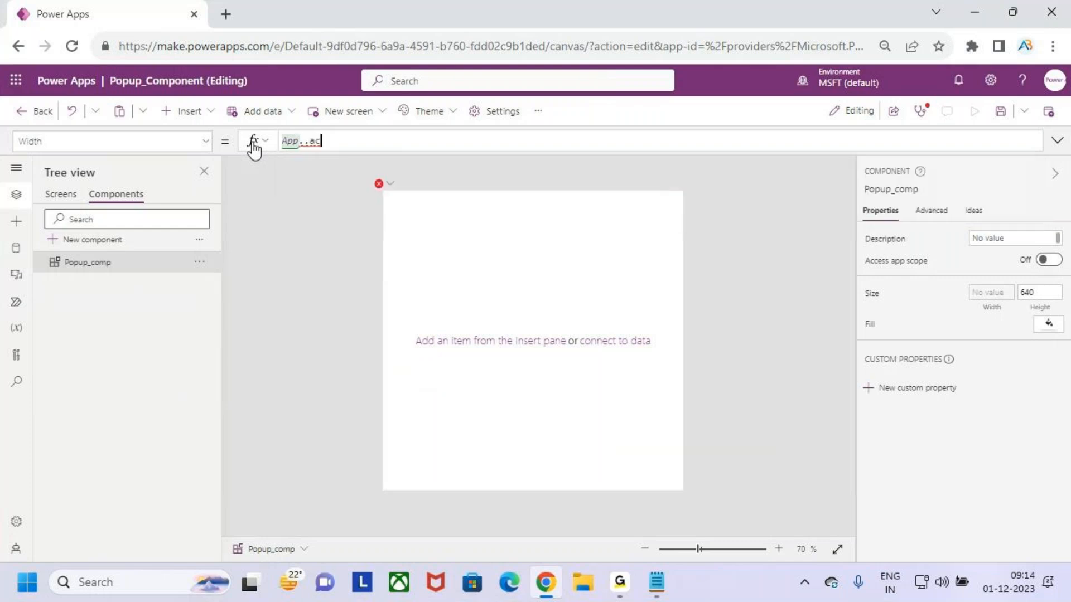
key("BackSpace")
key("BackSpace")
key("BackSpace")
key("BackSpace")
type(".")
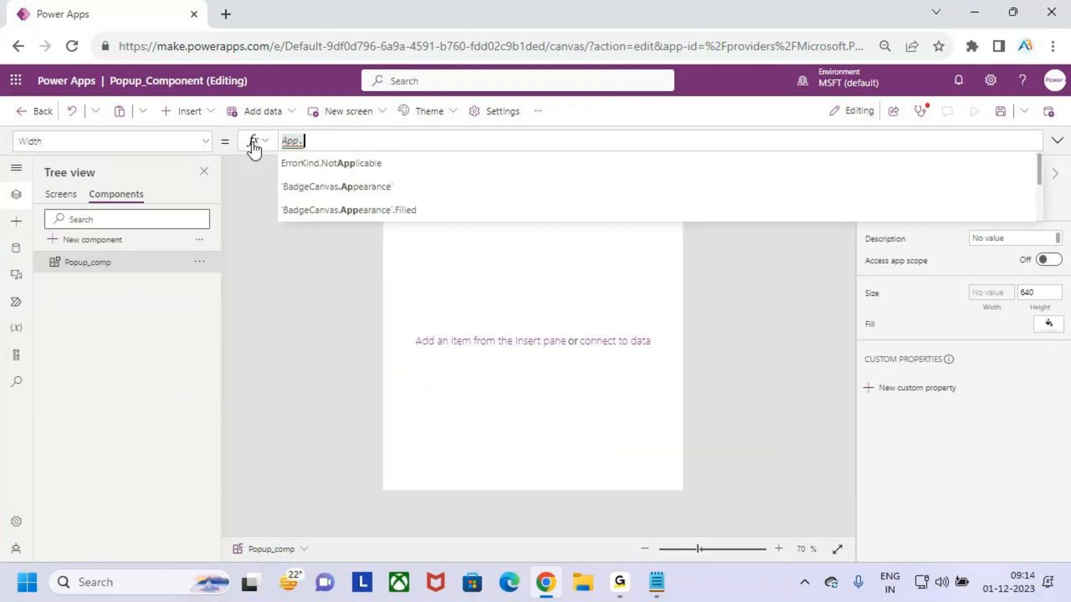
type("act")
key("Tab")
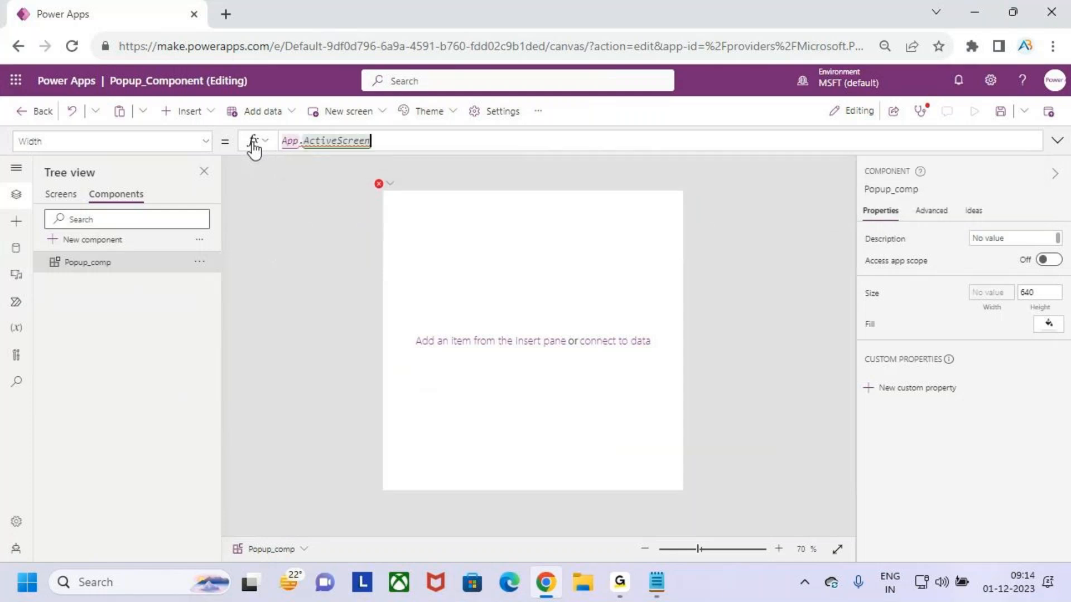
type(".w")
key("Tab")
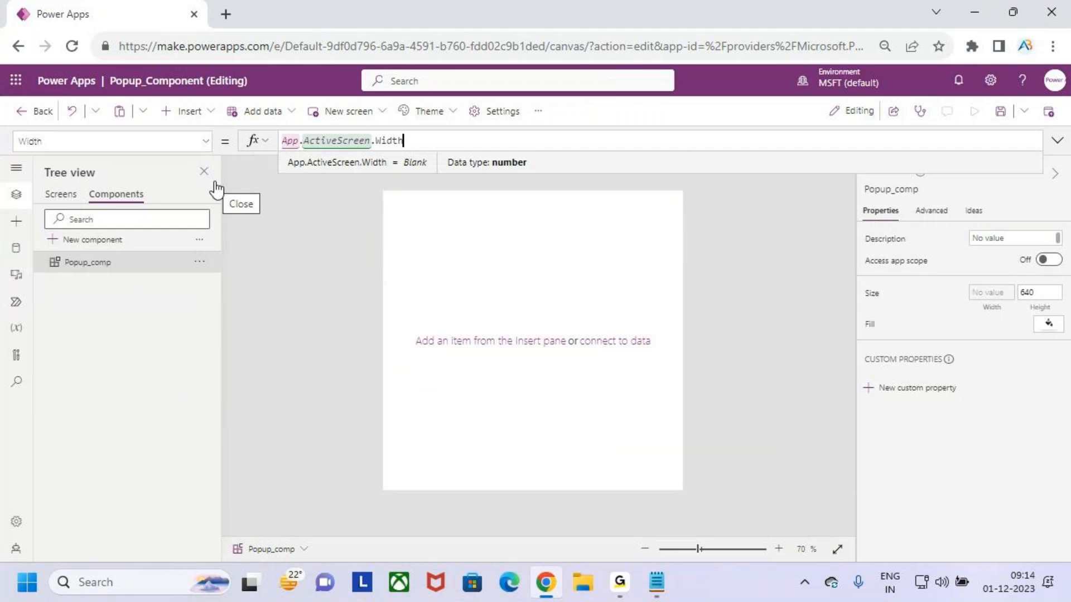
Switch to the screens list and back to the component to view its updated width
left_click_drag(473, 260, 495, 233)
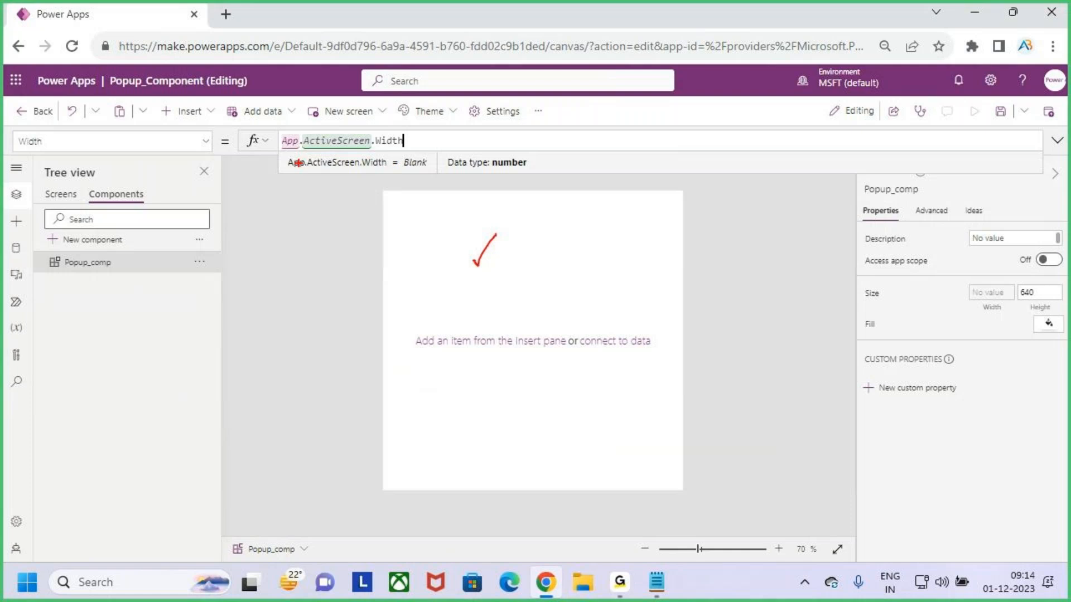
left_click_drag(302, 151, 322, 150)
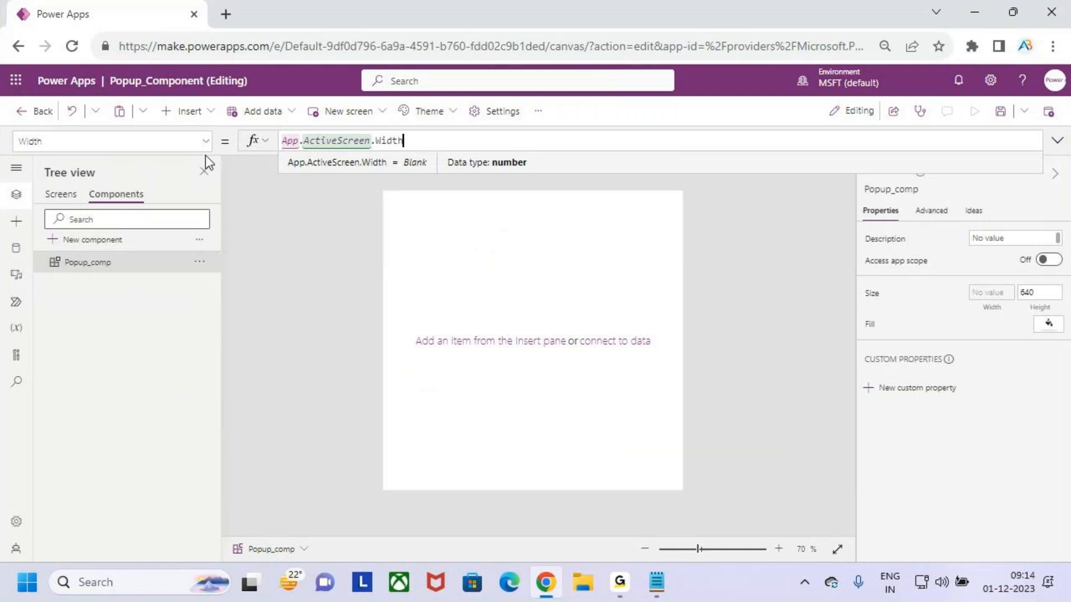
left_click(73, 198)
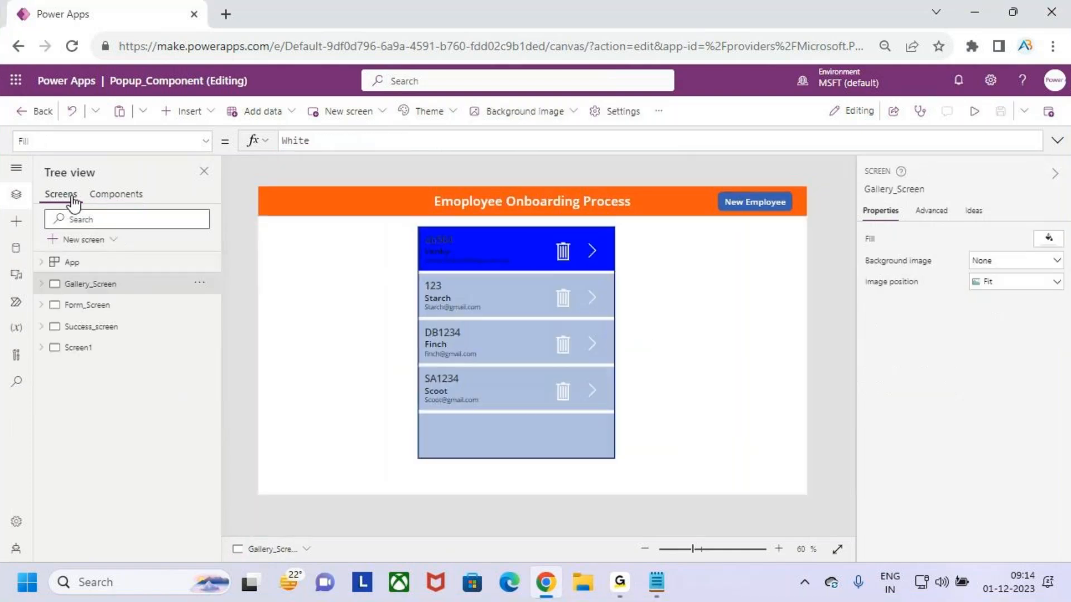
left_click(112, 196)
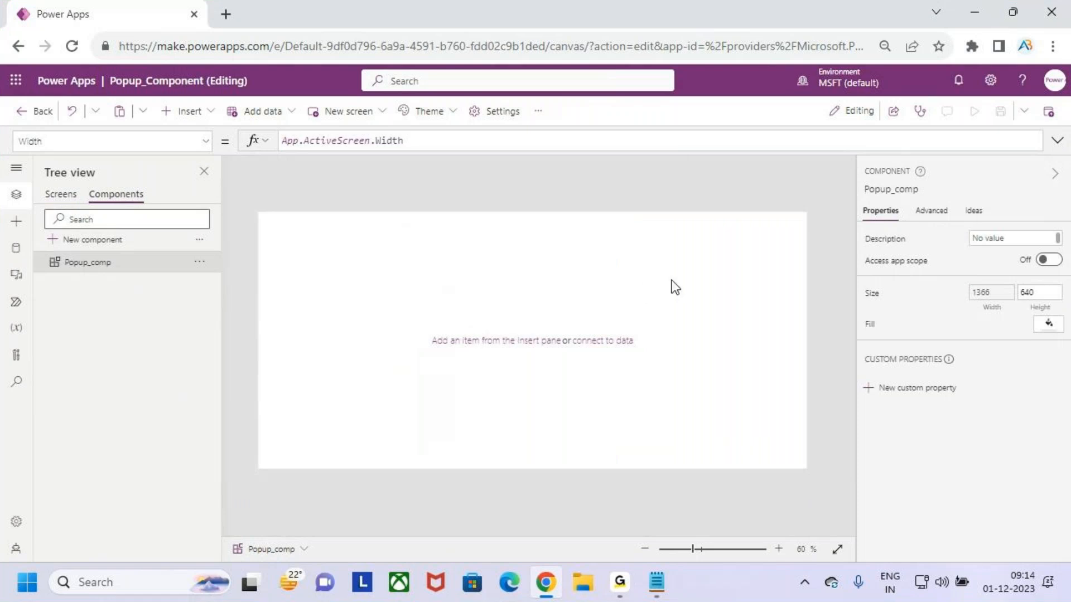
left_click(60, 195)
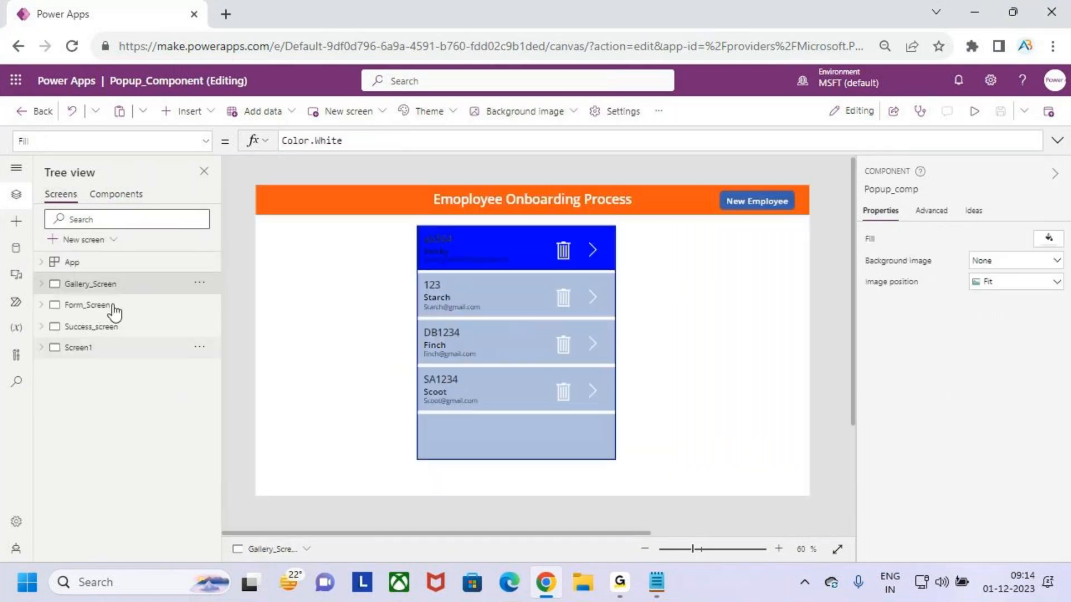
left_click(131, 197)
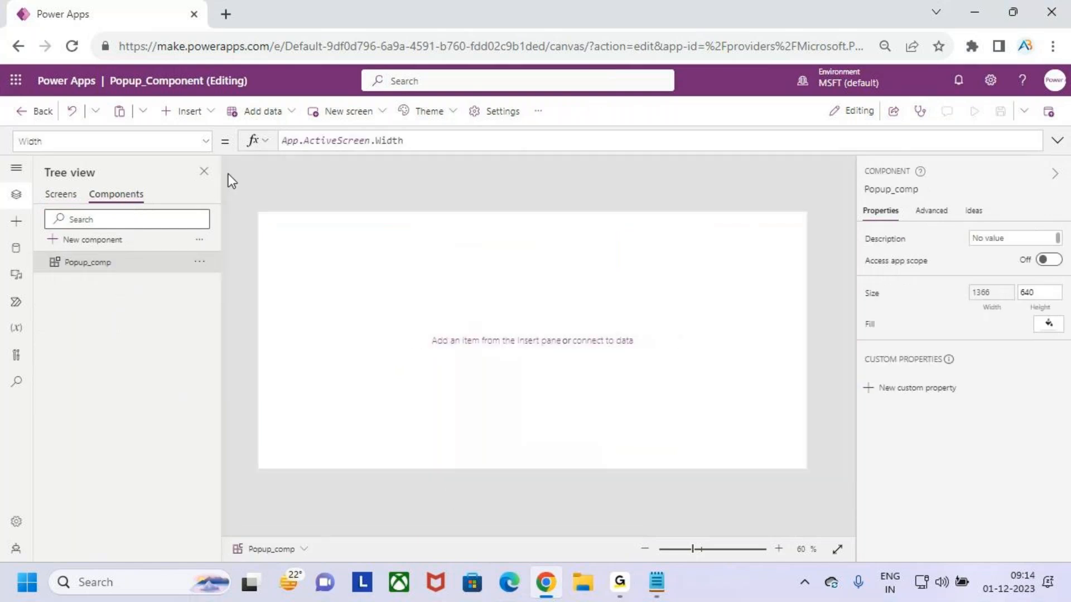
Set the component's Height property to App.ActiveScreen.Height
left_click(206, 142)
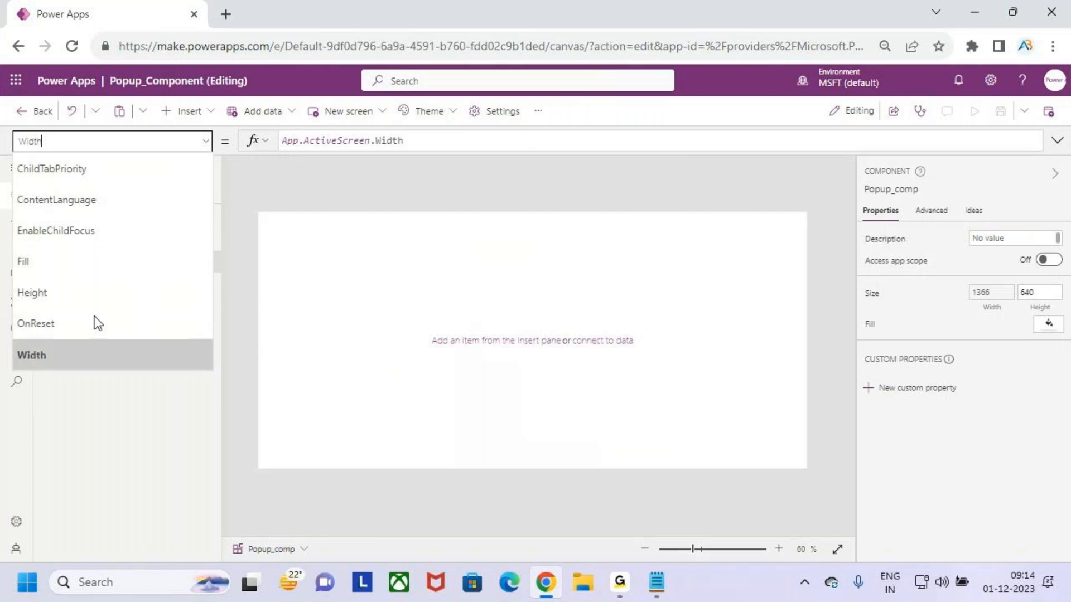
left_click(136, 301)
left_click(332, 142)
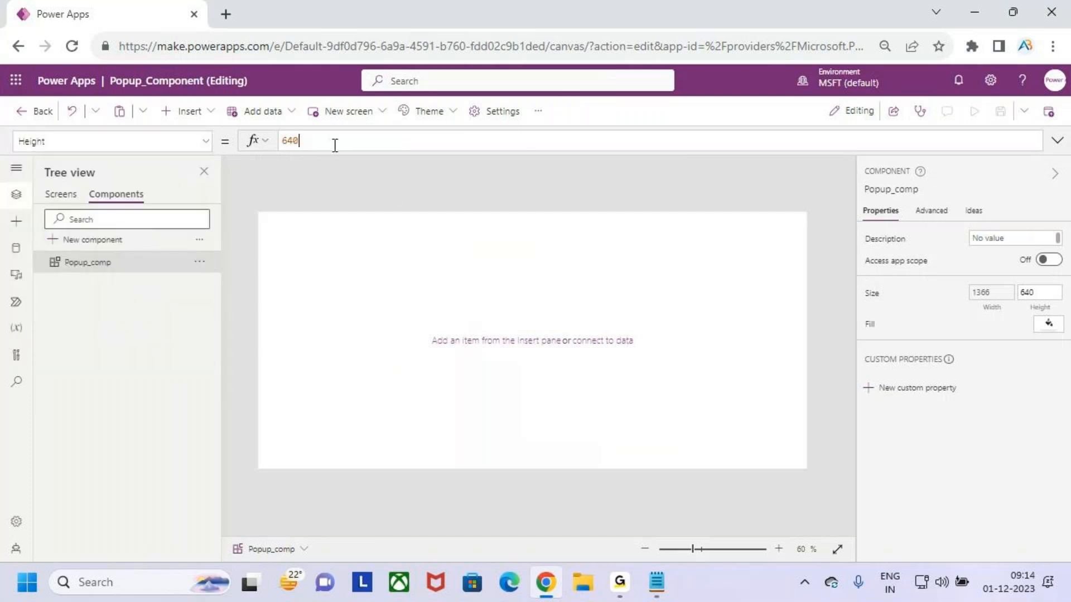
type("A")
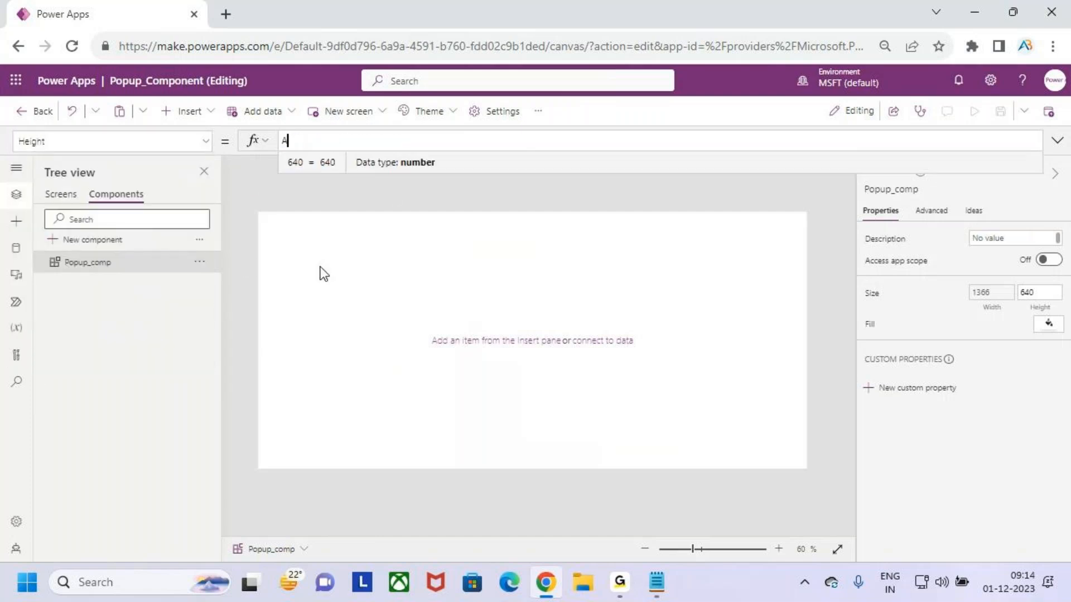
type("pp.ActiveScreen")
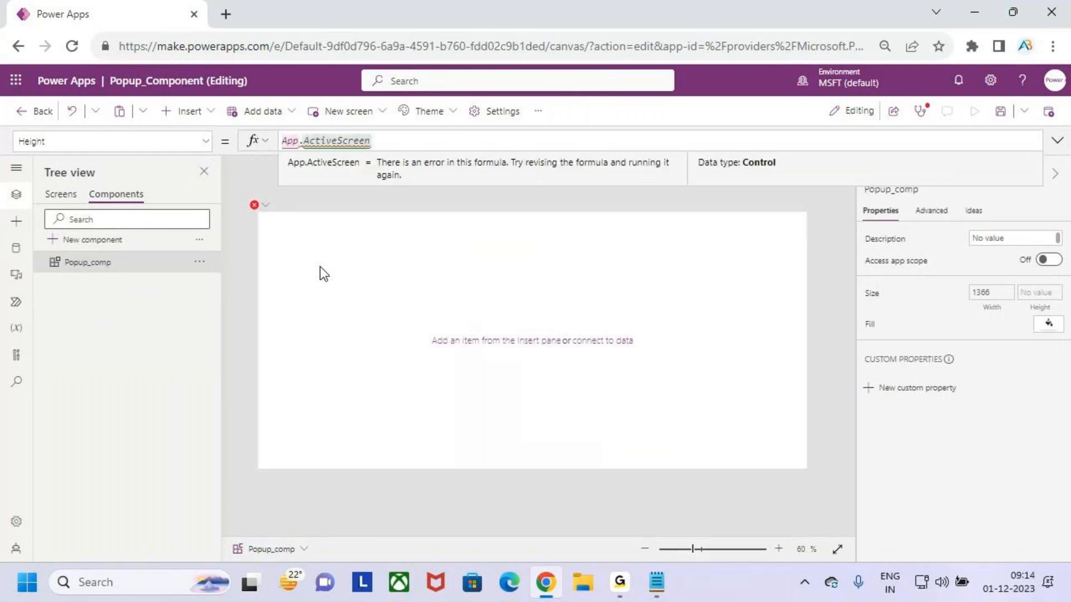
type(".Height")
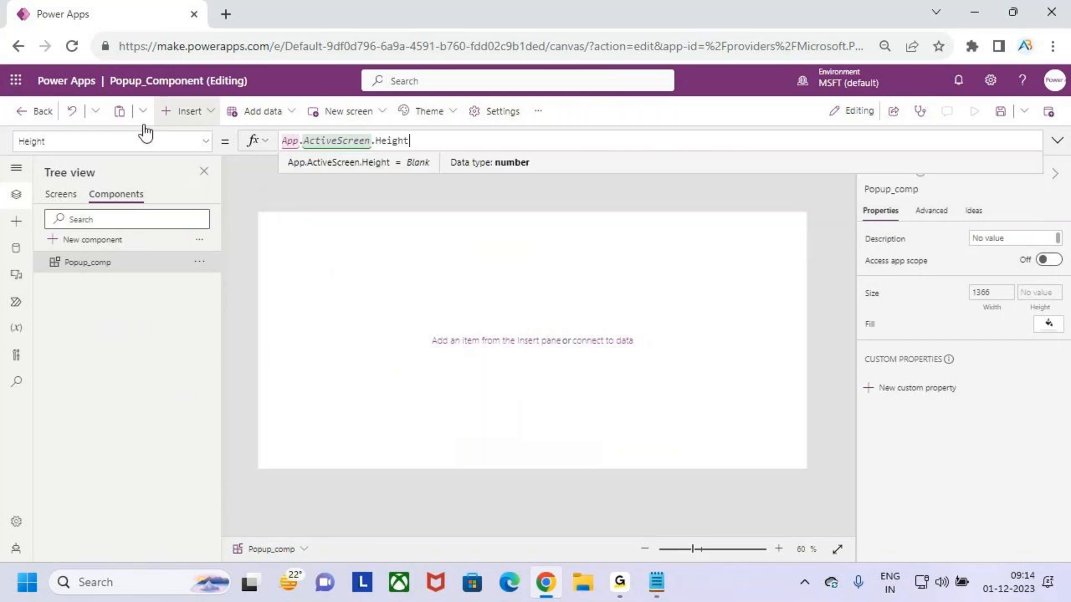
left_click(53, 198)
left_click(120, 195)
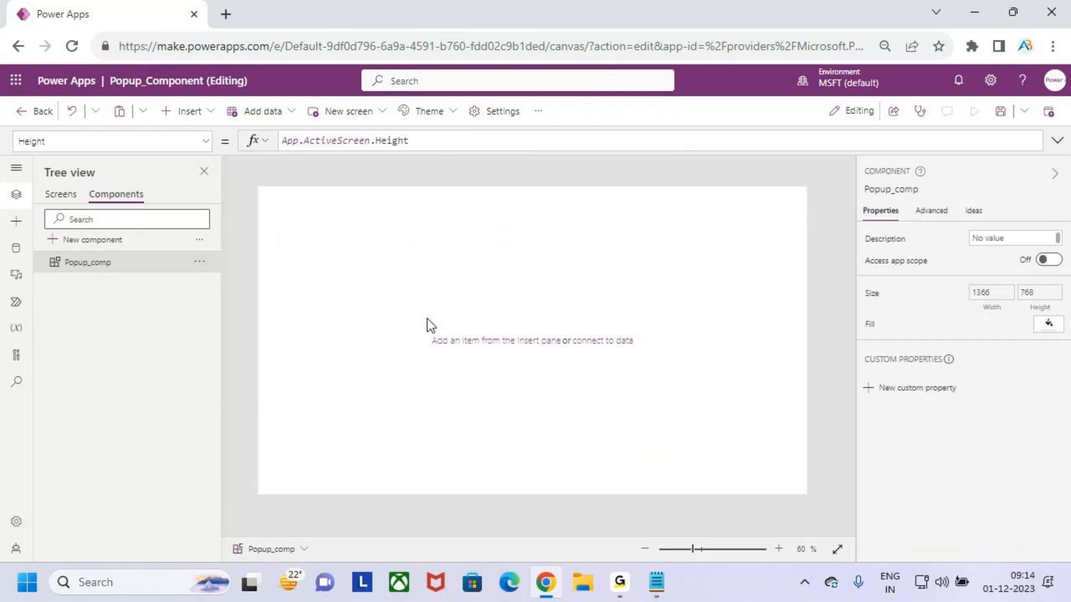
key("ctrl+2")
left_click_drag(22, 159, 55, 154)
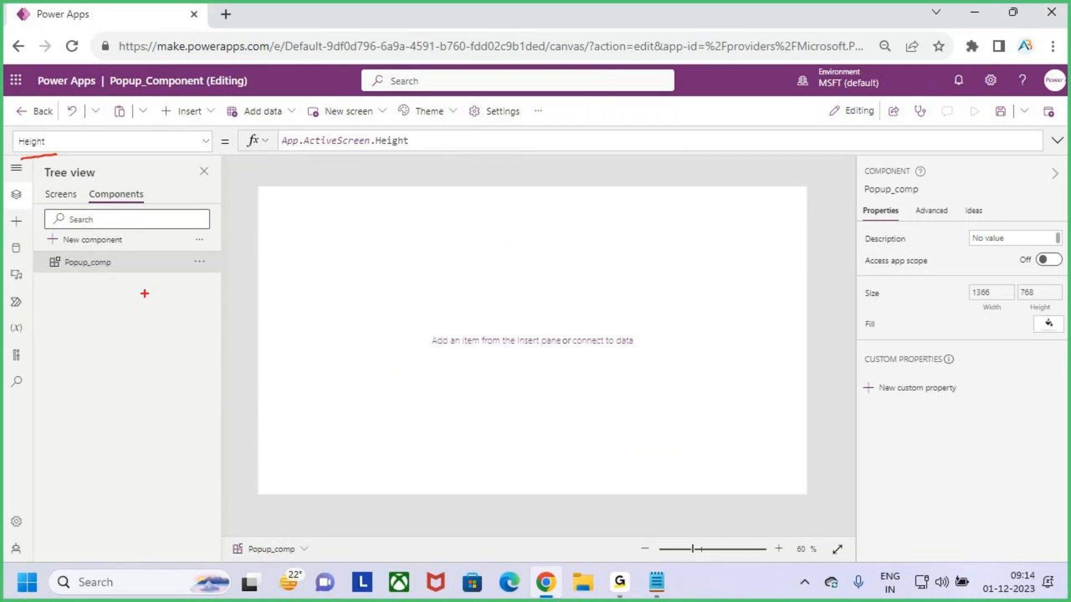
key("Escape")
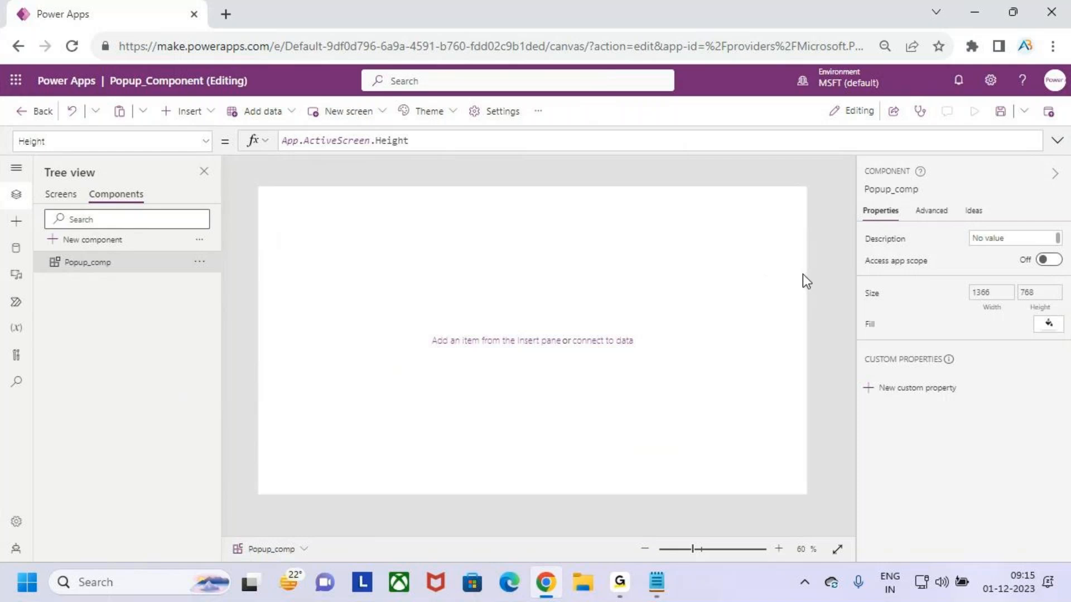
Try picking a custom blue-purple fill colour for the component from the colour gradient
left_click(1036, 328)
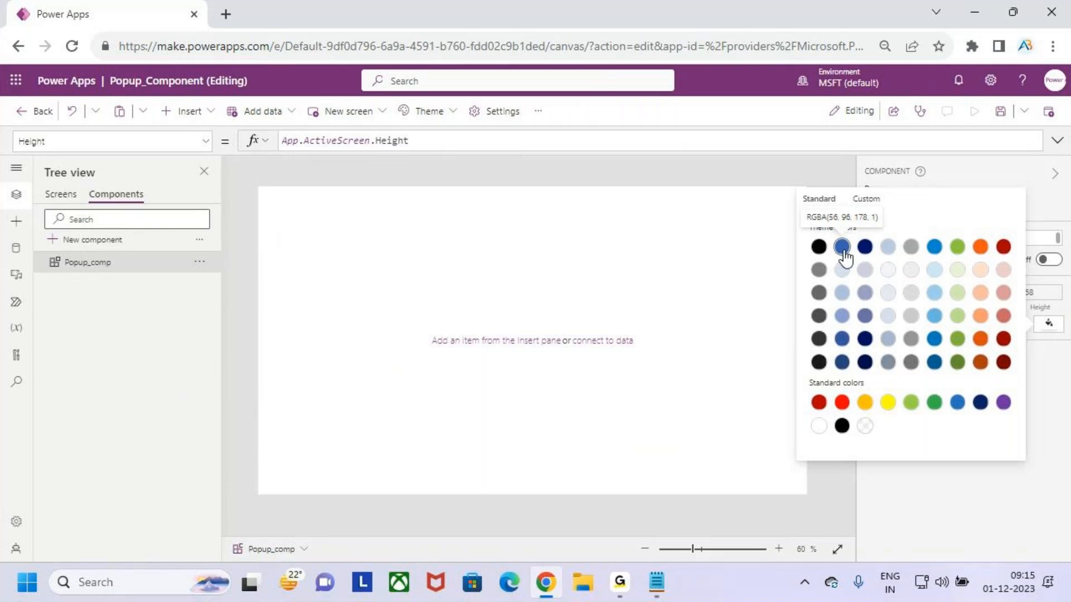
left_click(866, 199)
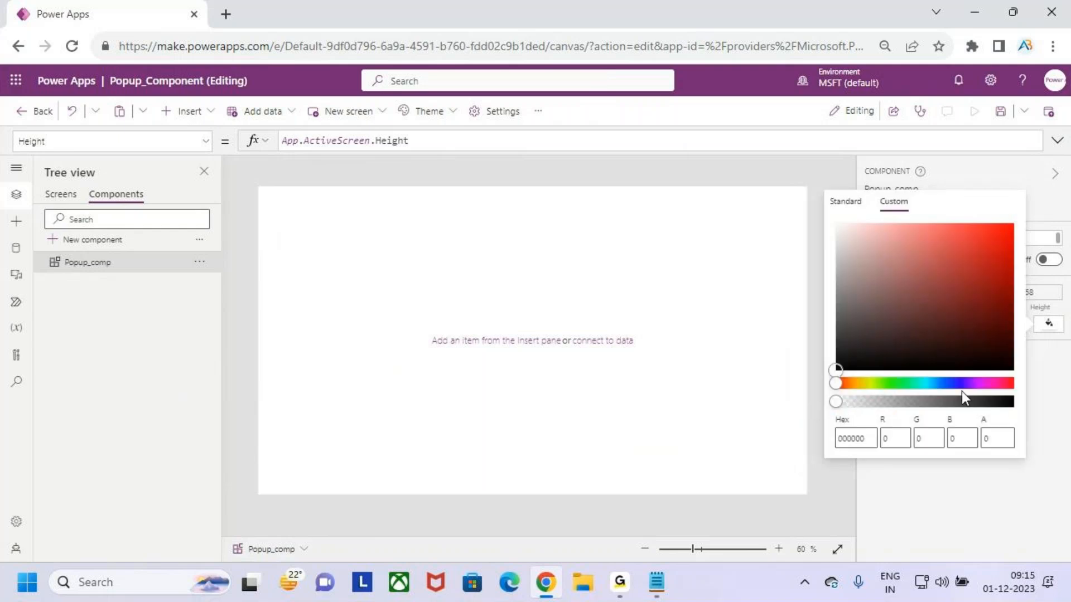
left_click_drag(835, 386, 961, 387)
left_click(1005, 233)
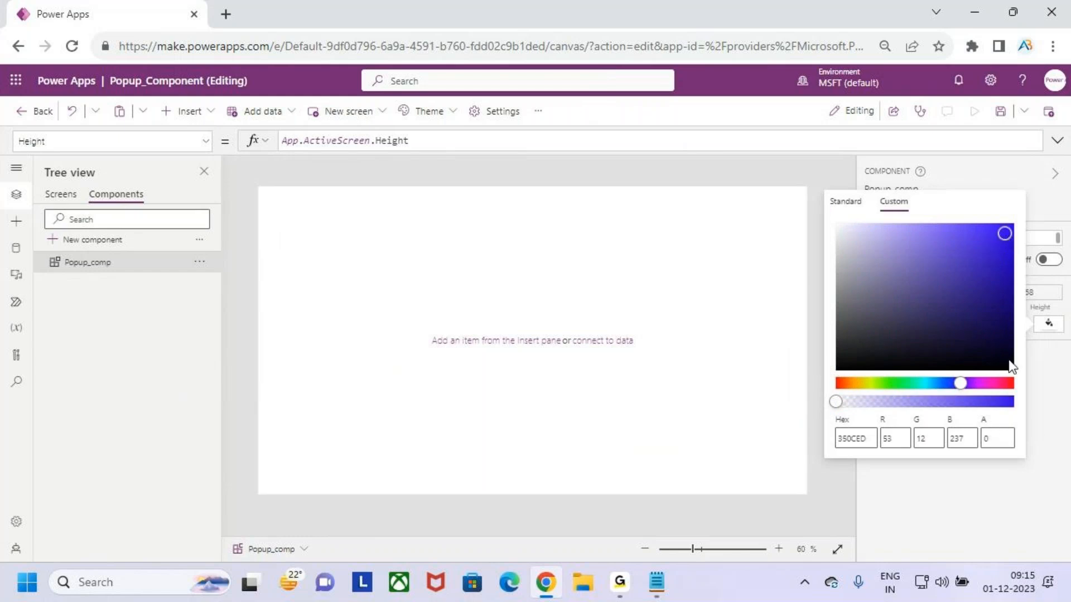
left_click(1052, 412)
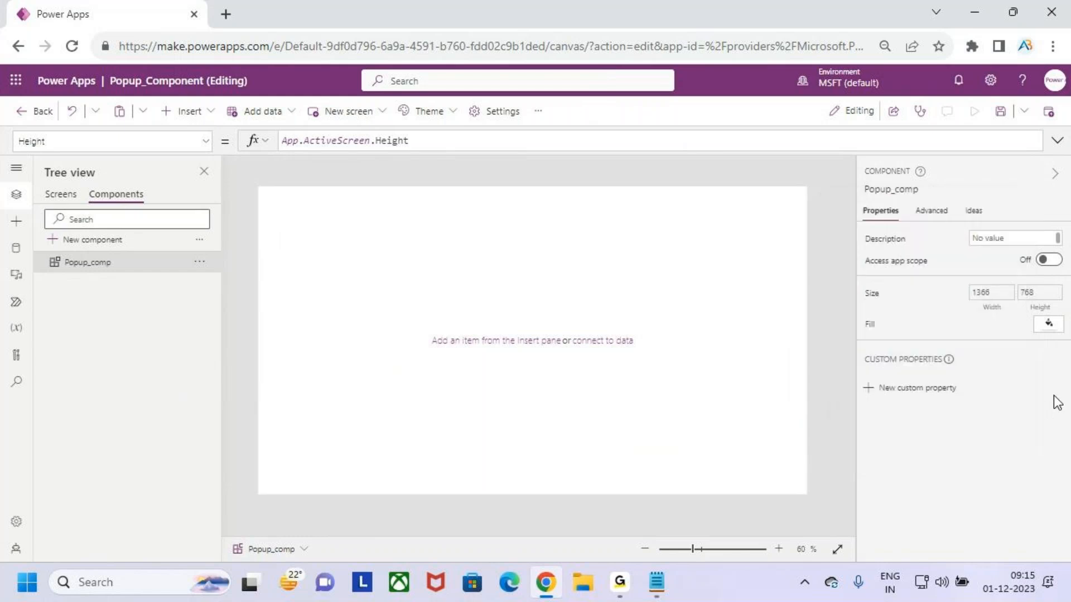
left_click(1048, 326)
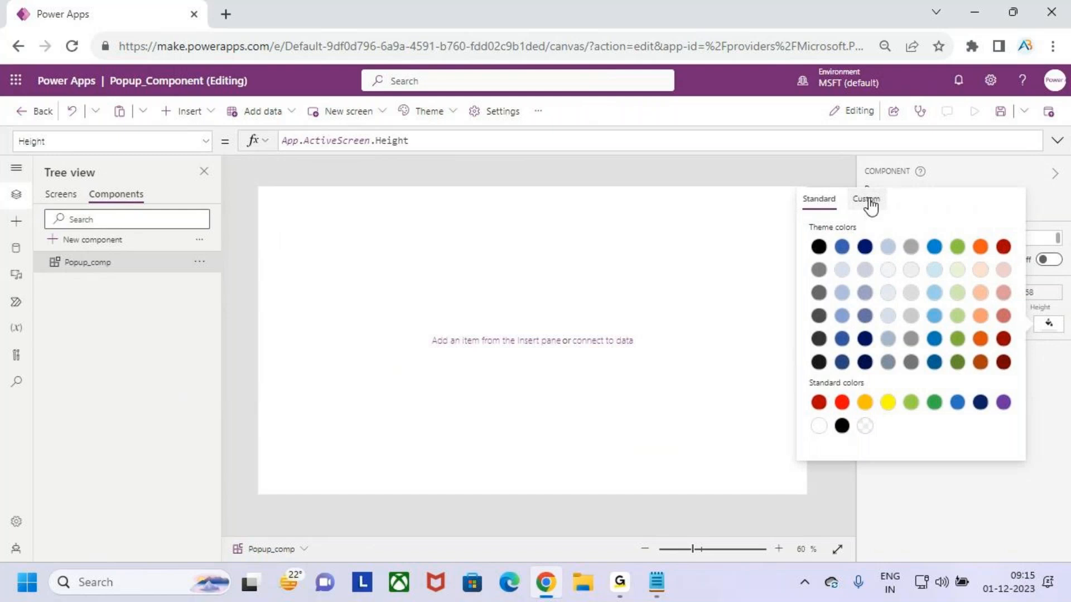
left_click(867, 201)
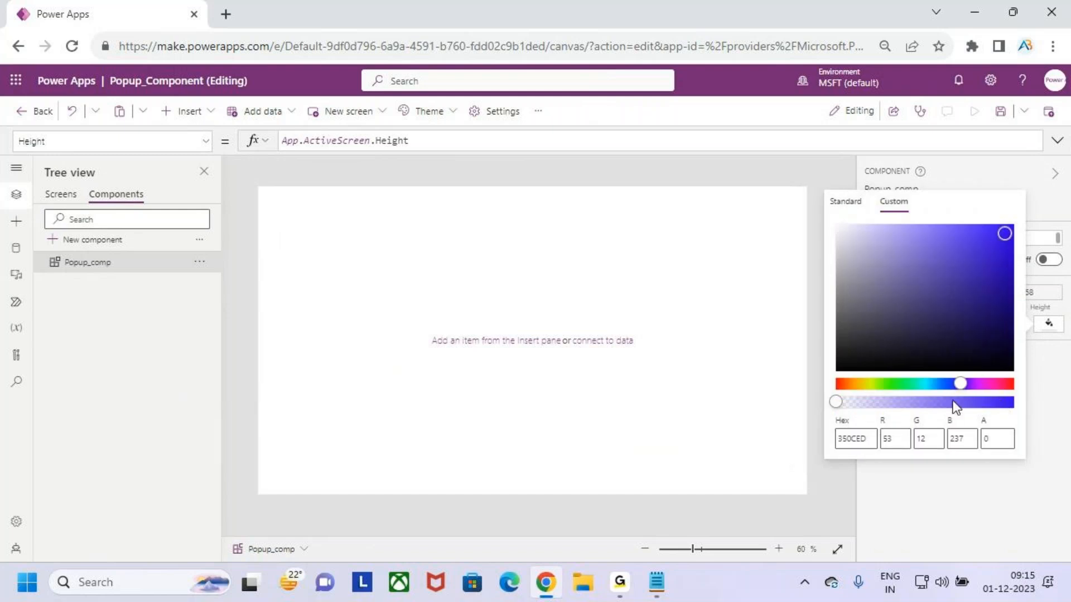
left_click(968, 384)
left_click(1002, 249)
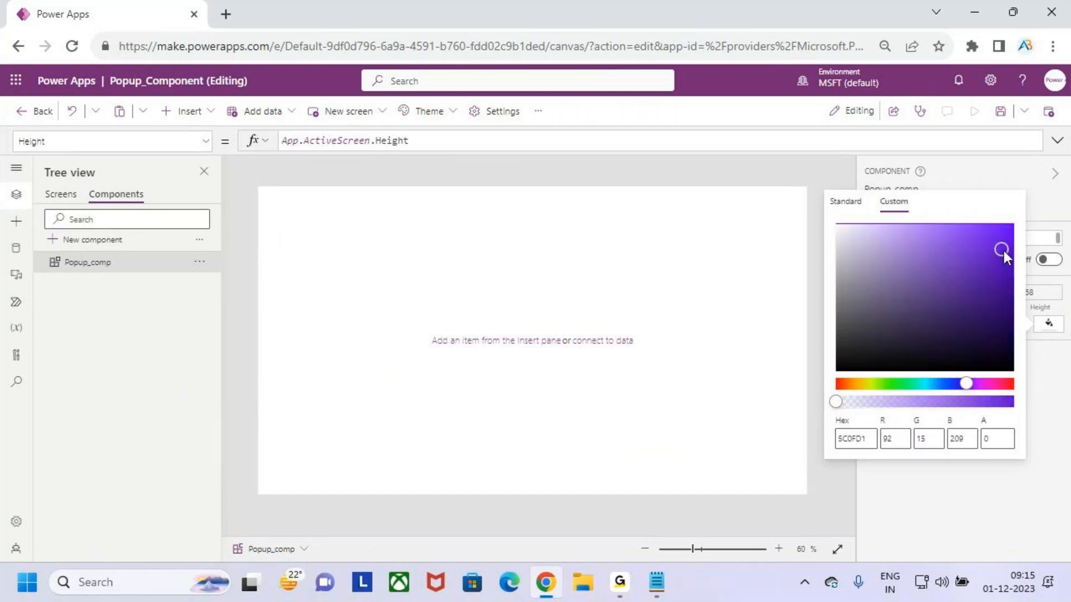
left_click(1006, 239)
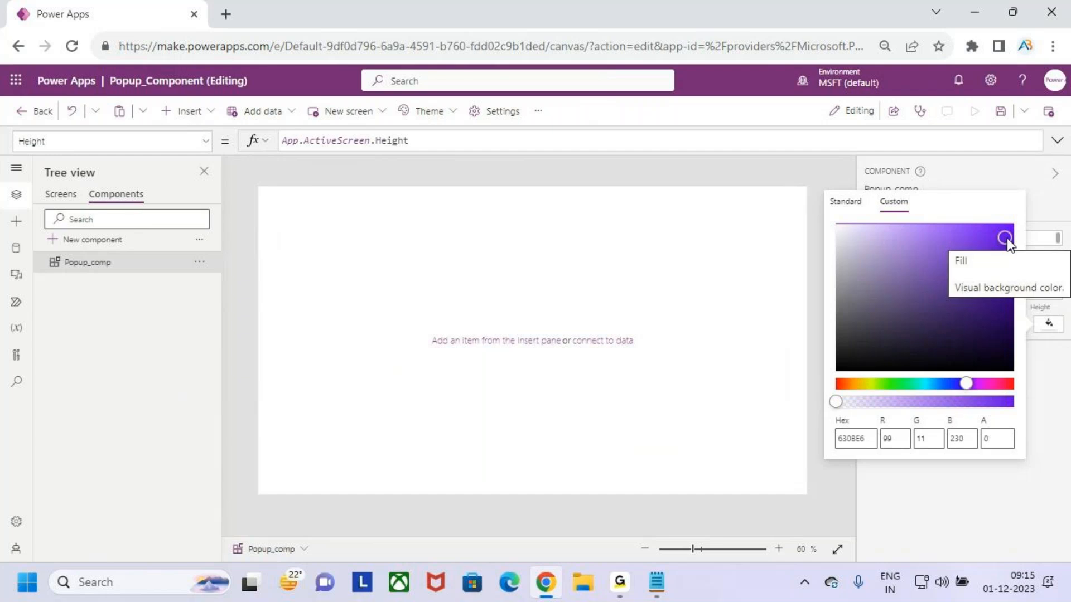
left_click(1005, 237)
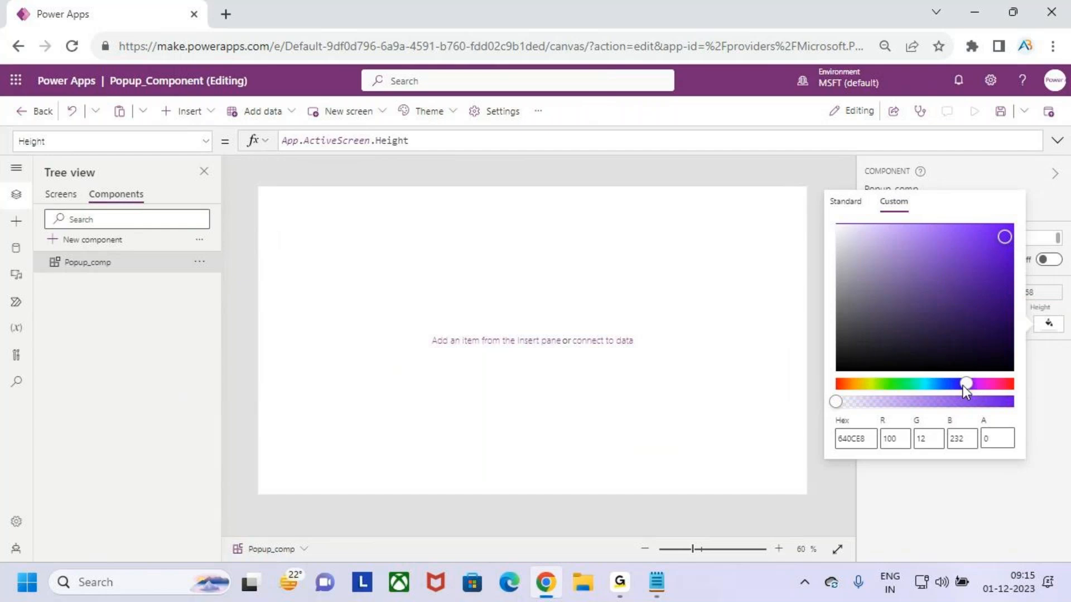
left_click_drag(965, 383, 948, 384)
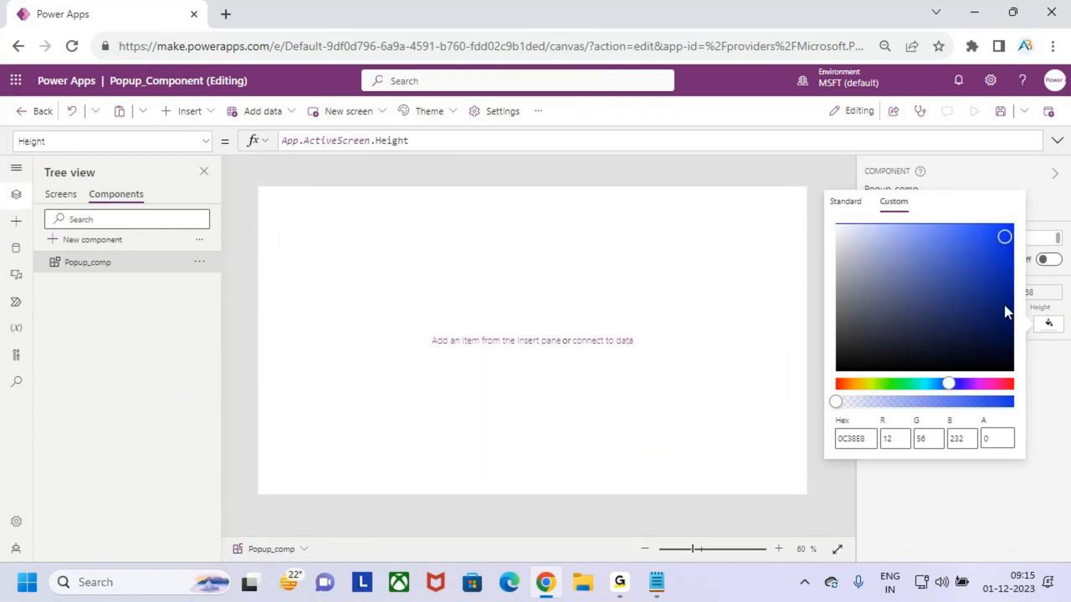
left_click(1004, 249)
left_click(1005, 230)
left_click(1058, 410)
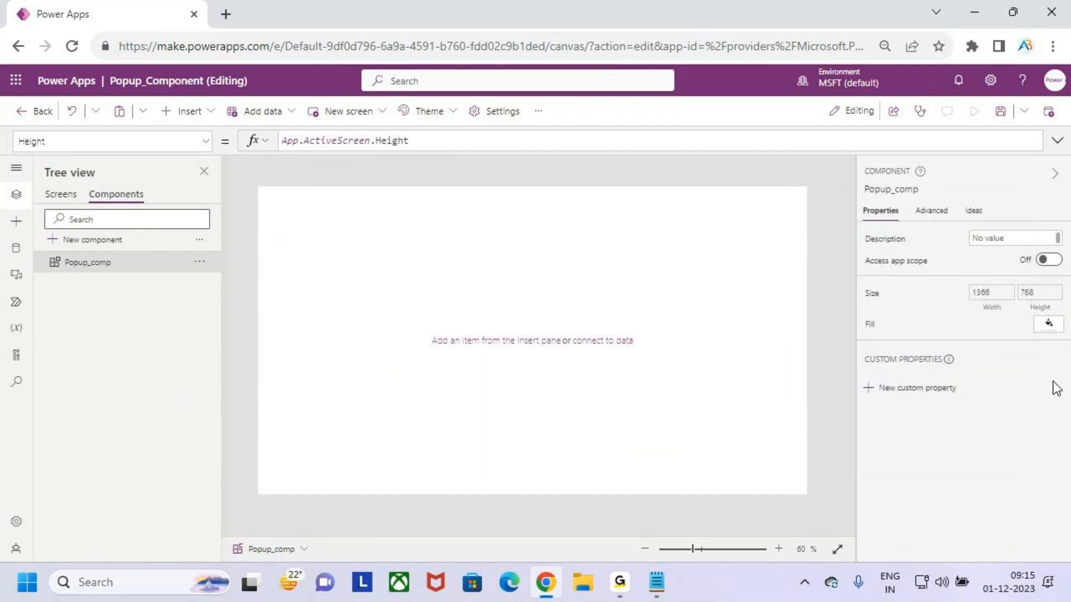
Set the component's Fill to RGBA(56, 96, 178, 0.3), a semi-transparent blue
left_click(1046, 326)
left_click(842, 249)
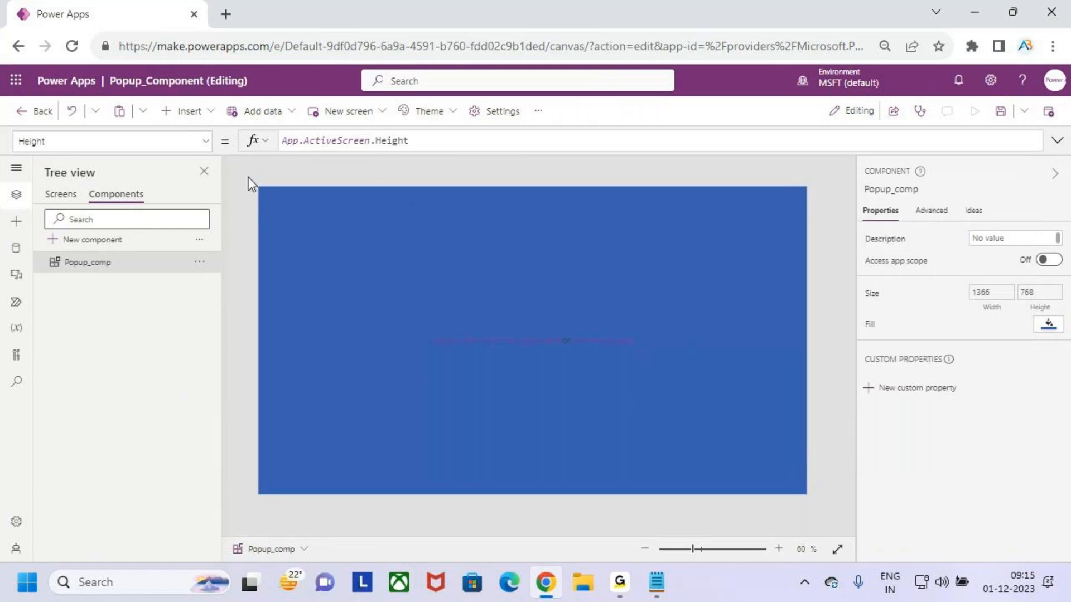
left_click(871, 328)
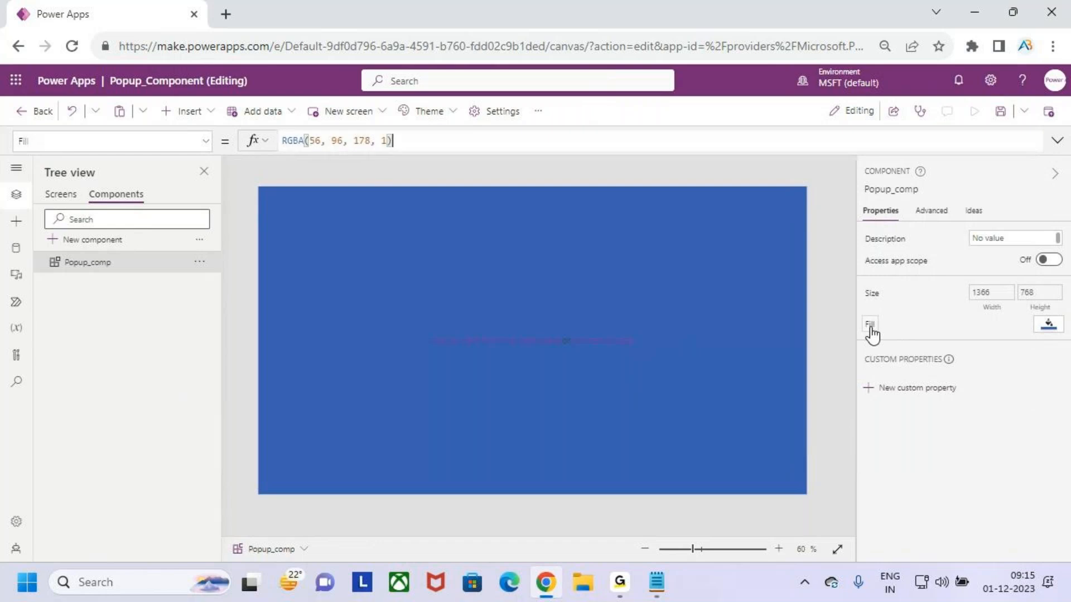
left_click(397, 142)
key("BackSpace")
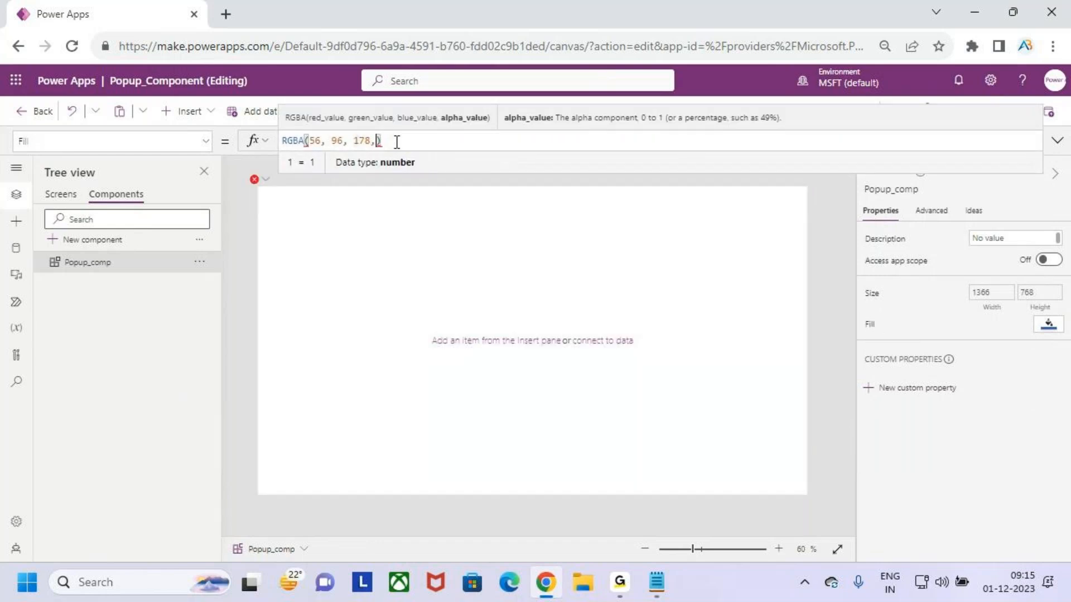
type("0.3")
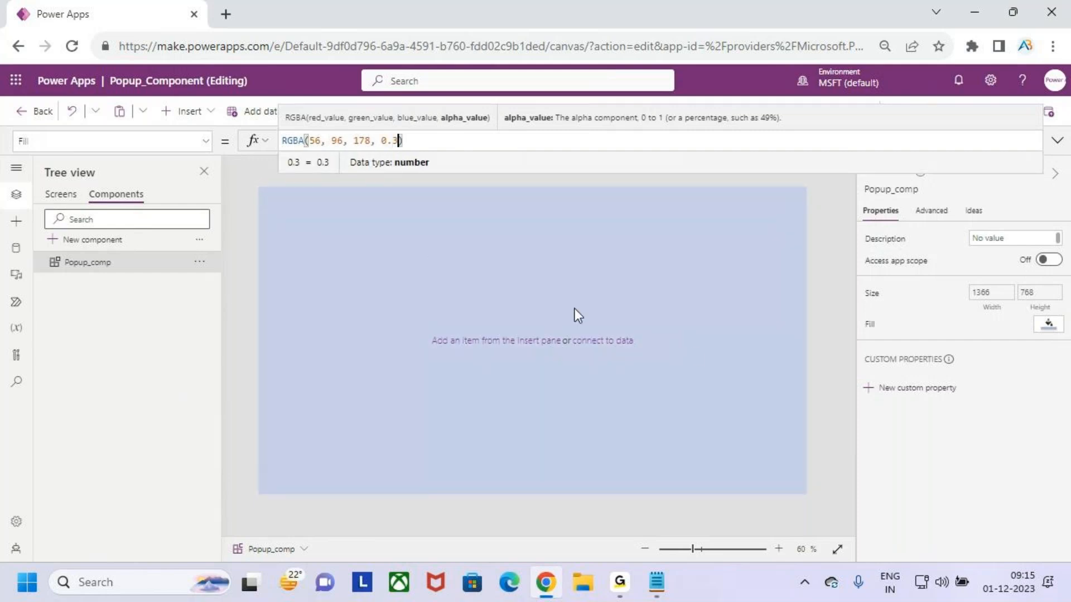
key("BackSpace")
type("5")
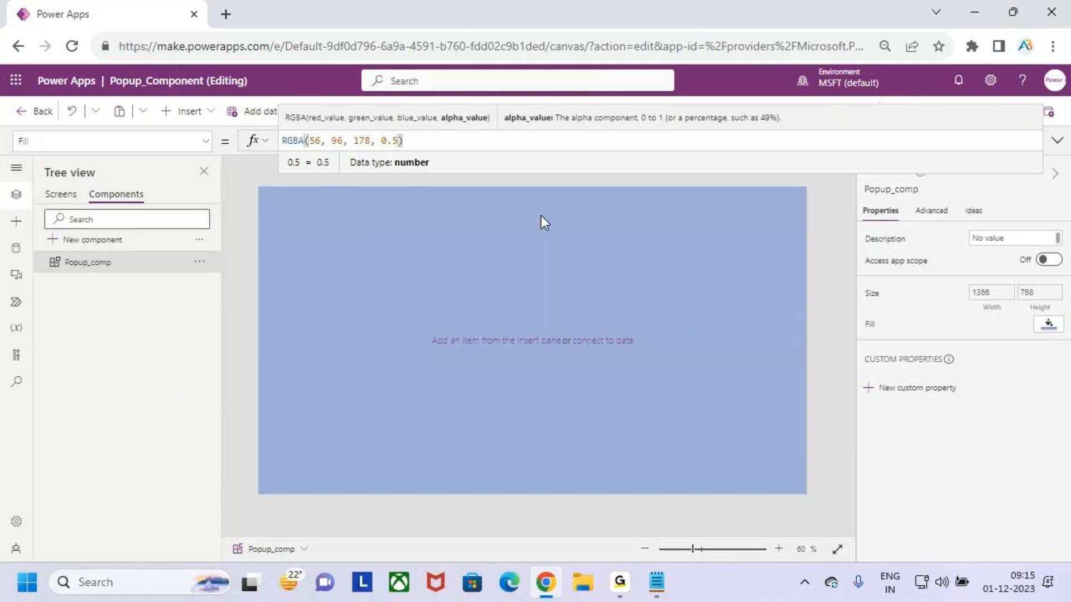
key("BackSpace")
type("3")
left_click(682, 247)
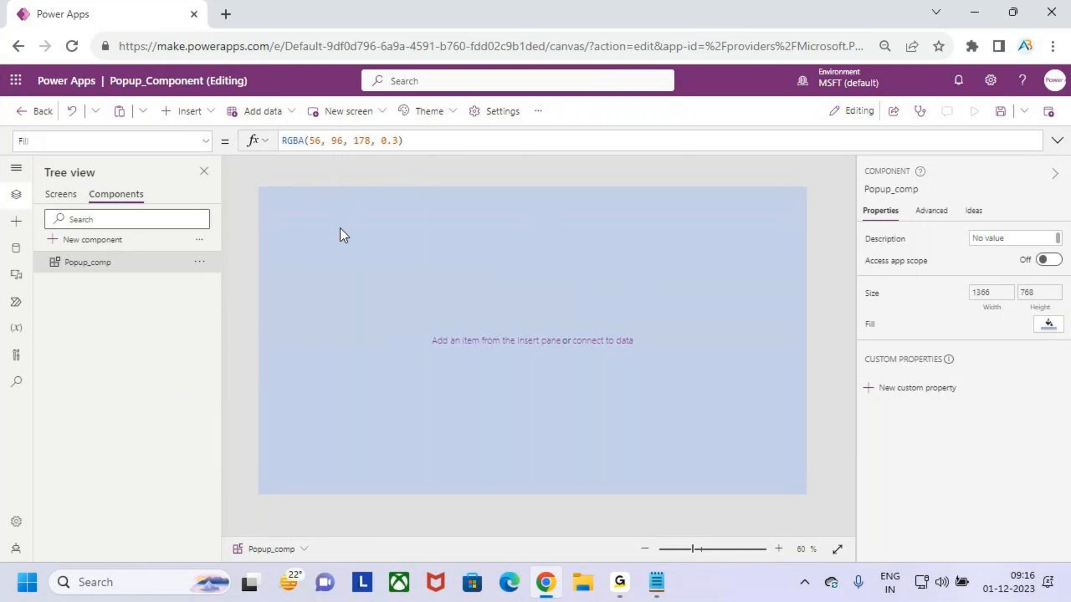
Insert a rectangle and size it about 664 by 276 in the middle of the component
left_click(193, 113)
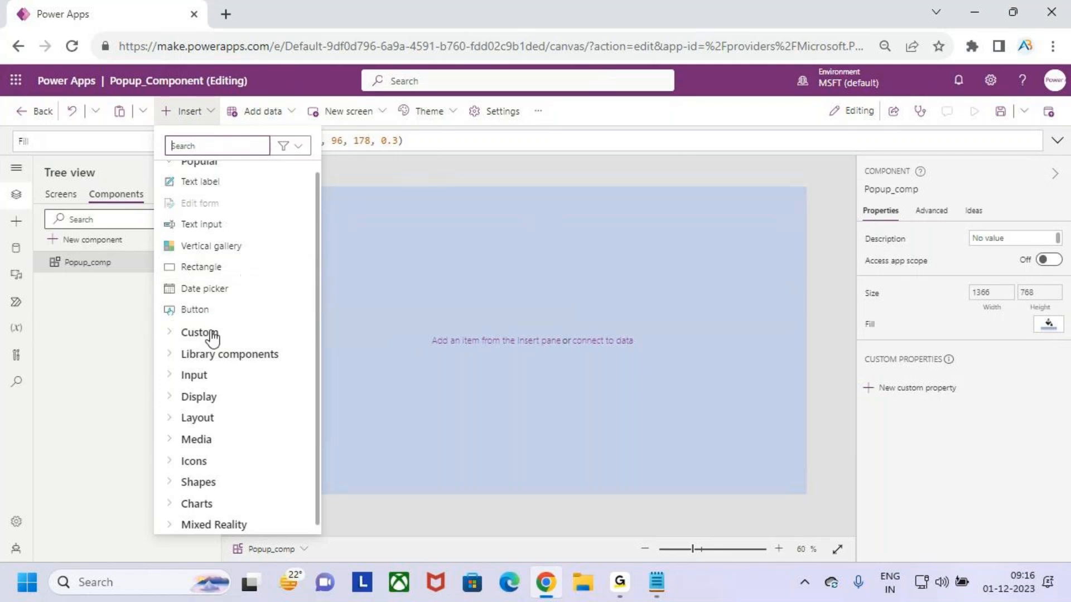
left_click(230, 266)
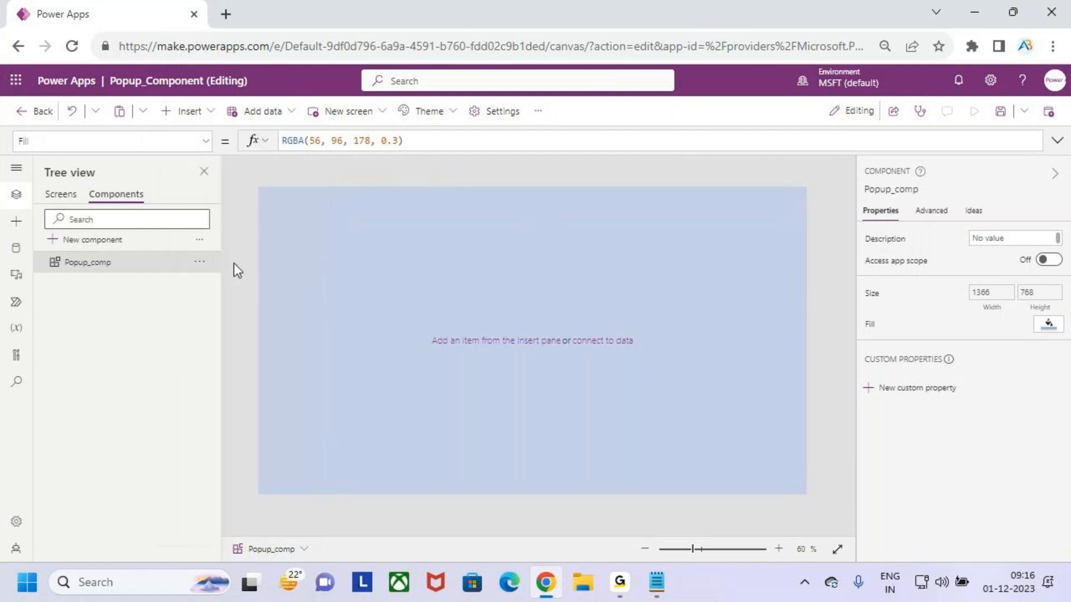
left_click_drag(312, 229, 684, 370)
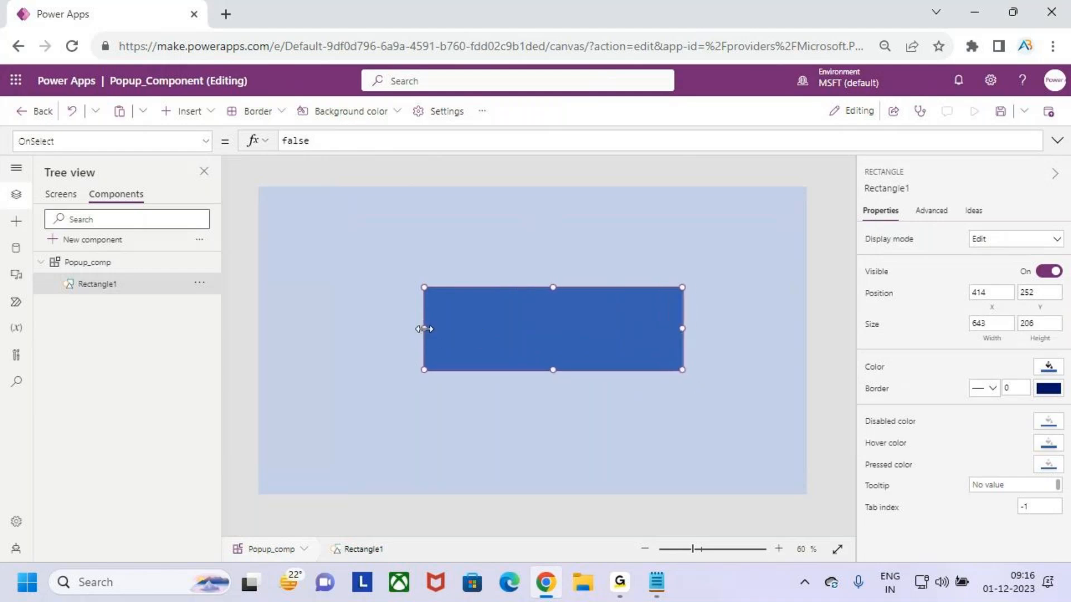
left_click_drag(424, 328, 415, 328)
left_click_drag(548, 373, 542, 338)
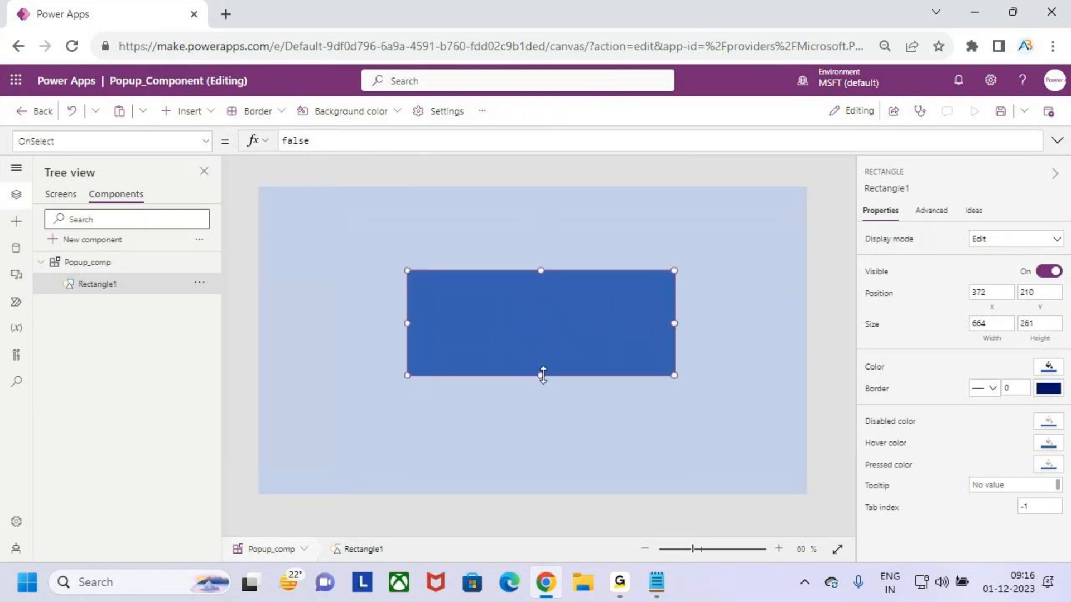
left_click_drag(542, 375, 542, 381)
left_click_drag(521, 343, 518, 342)
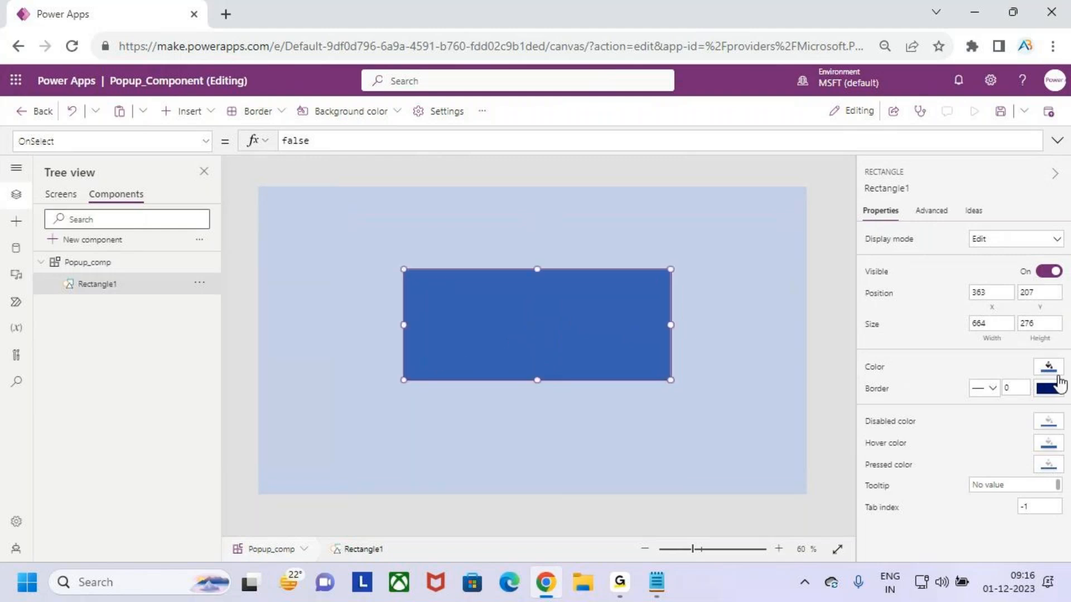
Set the rectangle's colour to white
left_click(1048, 366)
left_click(819, 469)
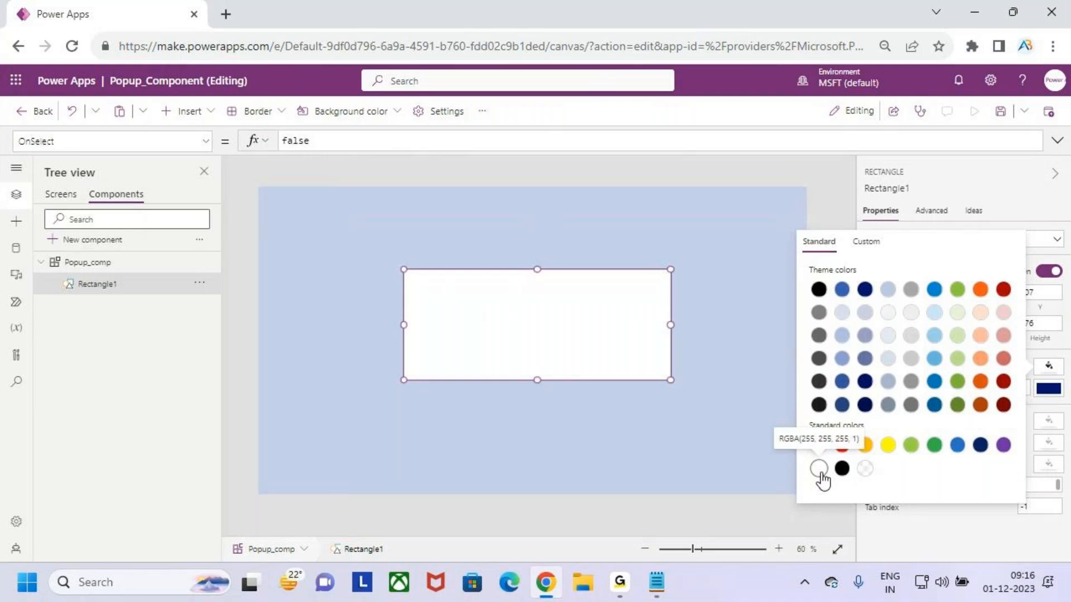
left_click(602, 342)
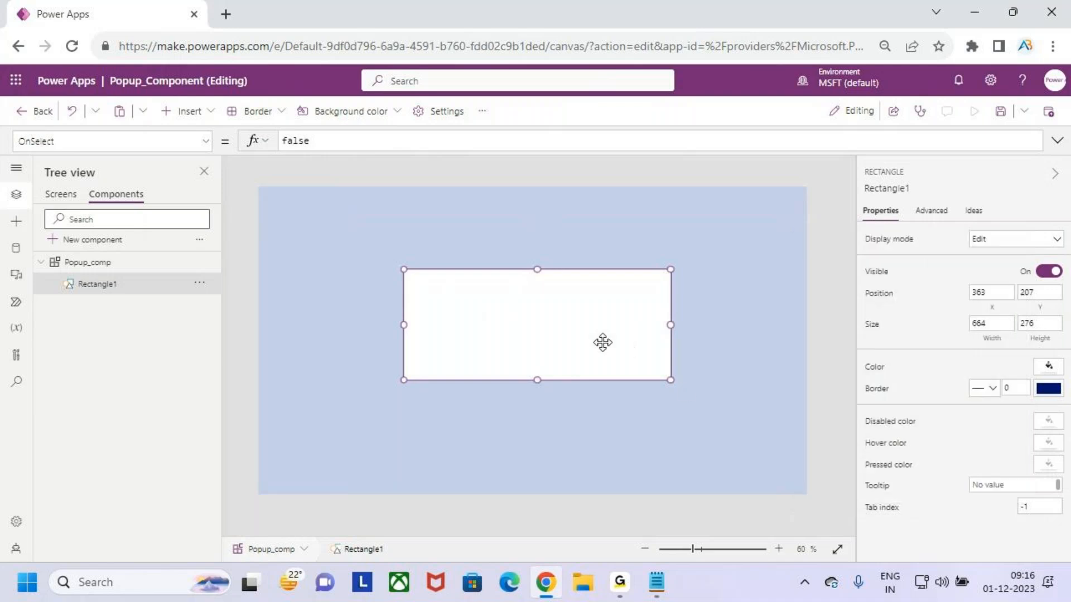
Insert a text label across the top of the white rectangle, set to Bold at font size 22
left_click(672, 420)
left_click(619, 339)
left_click(211, 114)
left_click(215, 191)
left_click_drag(315, 211, 669, 298)
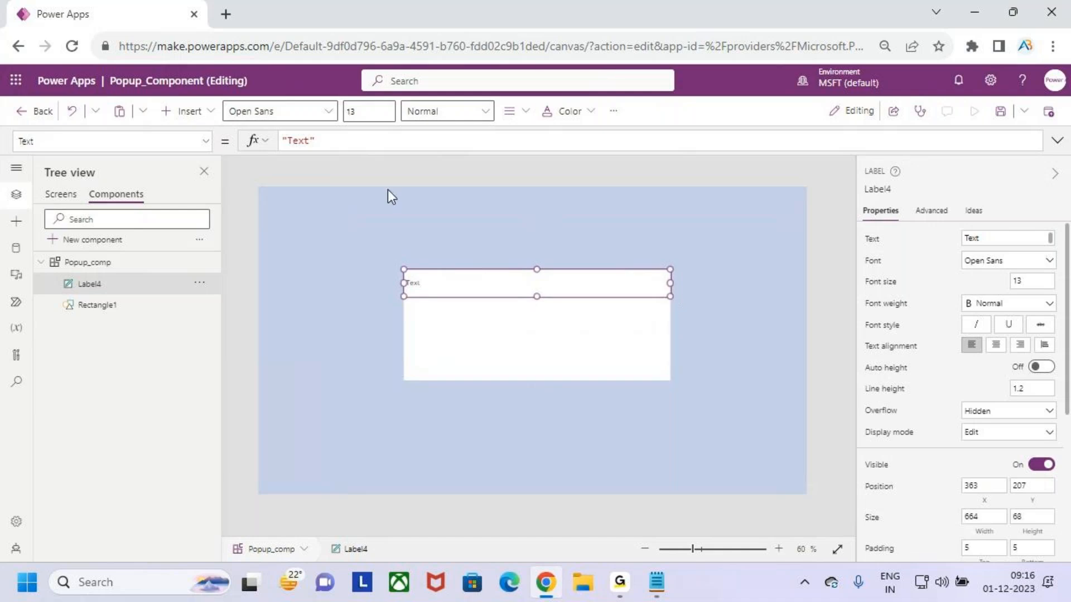
left_click(447, 111)
left_click(446, 135)
left_click(371, 112)
type("22")
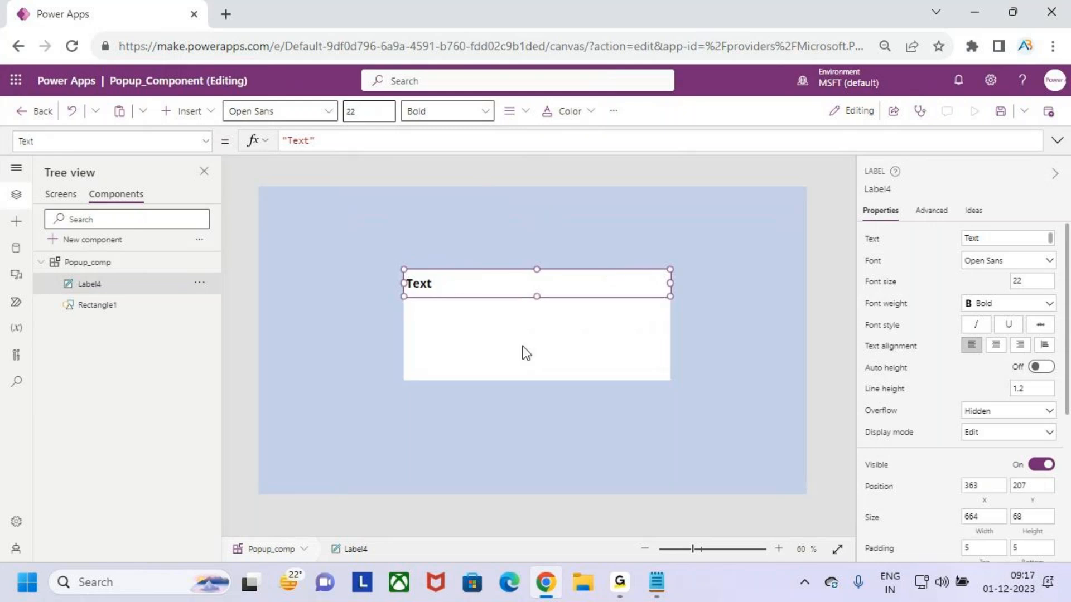
Change the header label's text to Popup Header
double_click(426, 286)
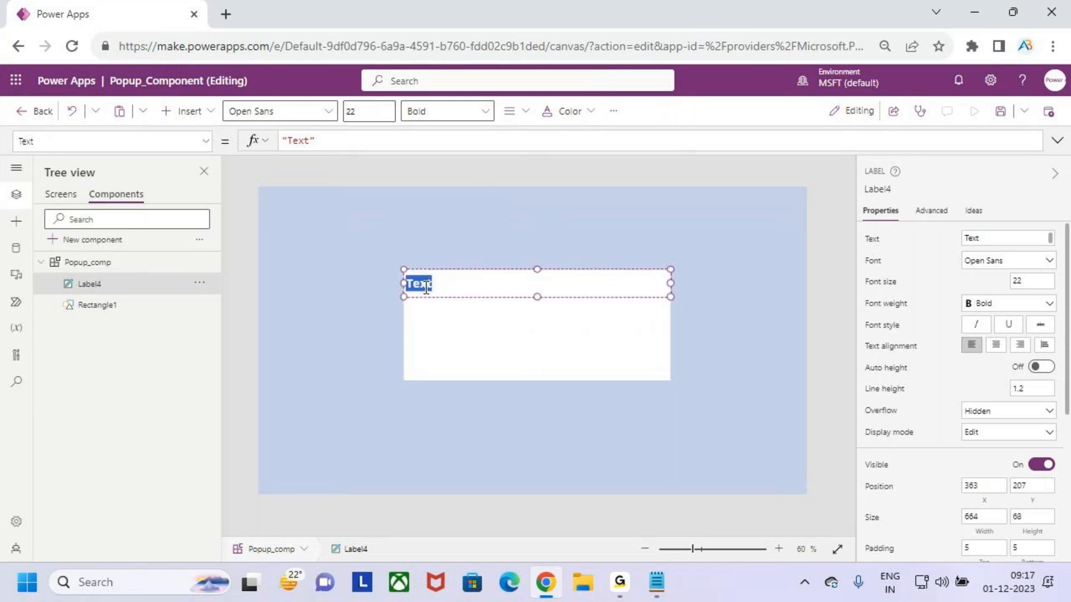
key("BackSpace")
type("Popup Header")
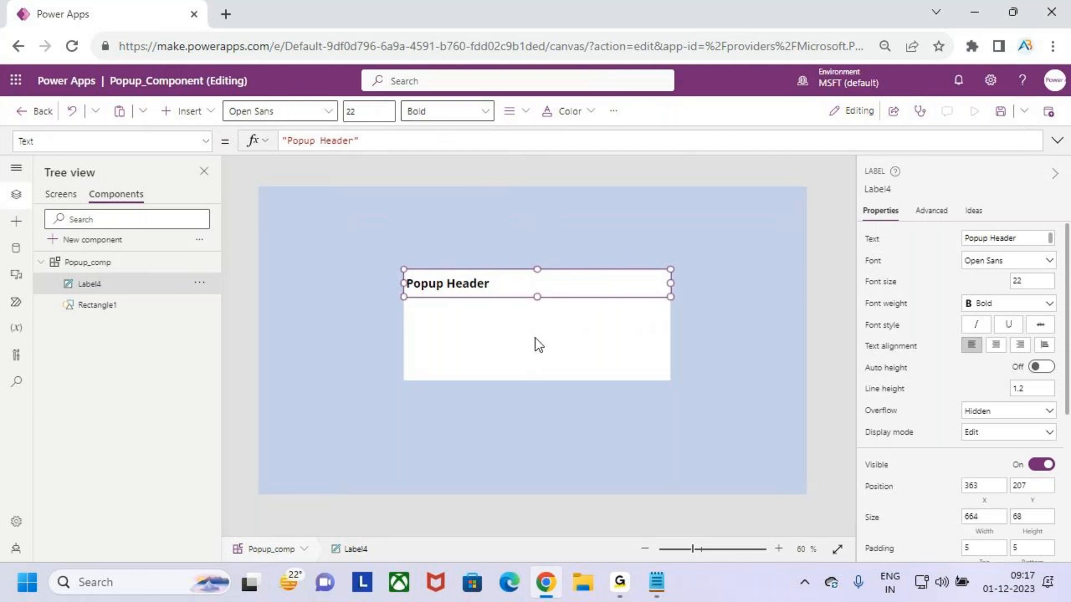
left_click(496, 327)
Insert a second text label below the header, spanning the rectangle's full width
left_click(366, 213)
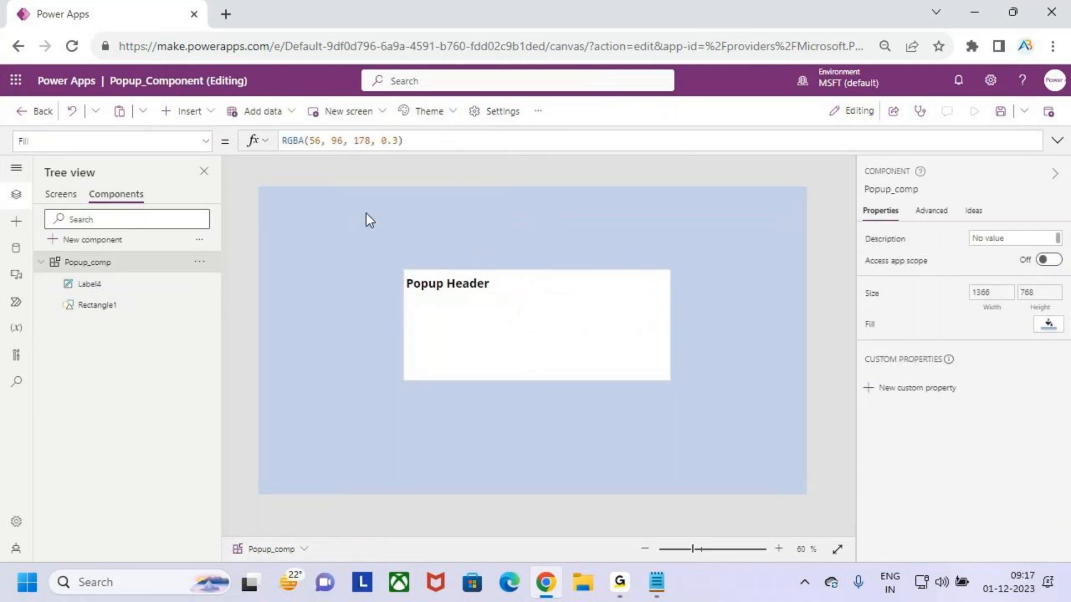
left_click(498, 281)
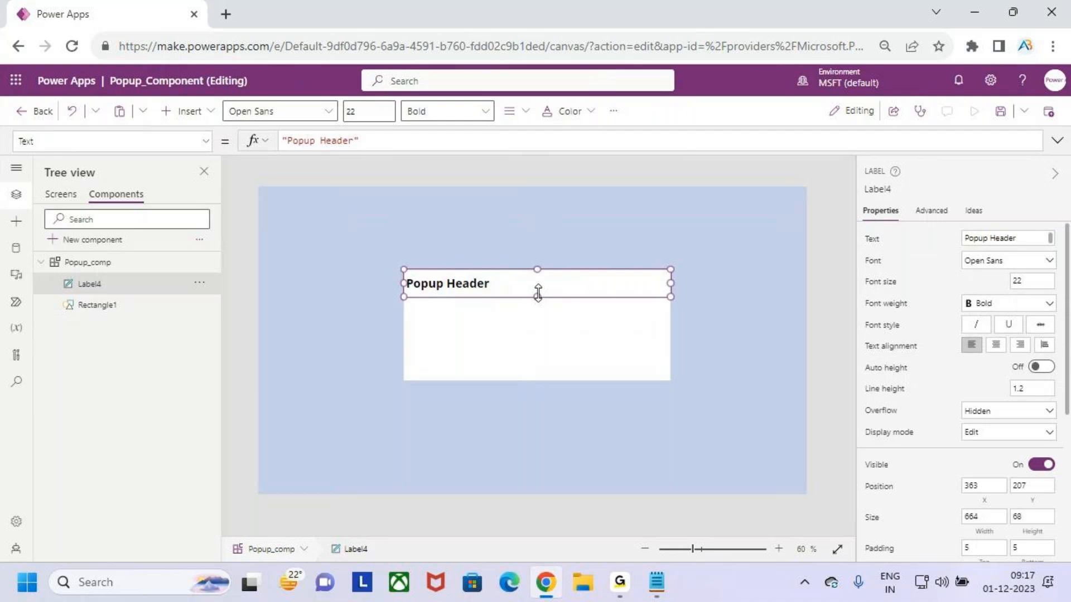
left_click(528, 330)
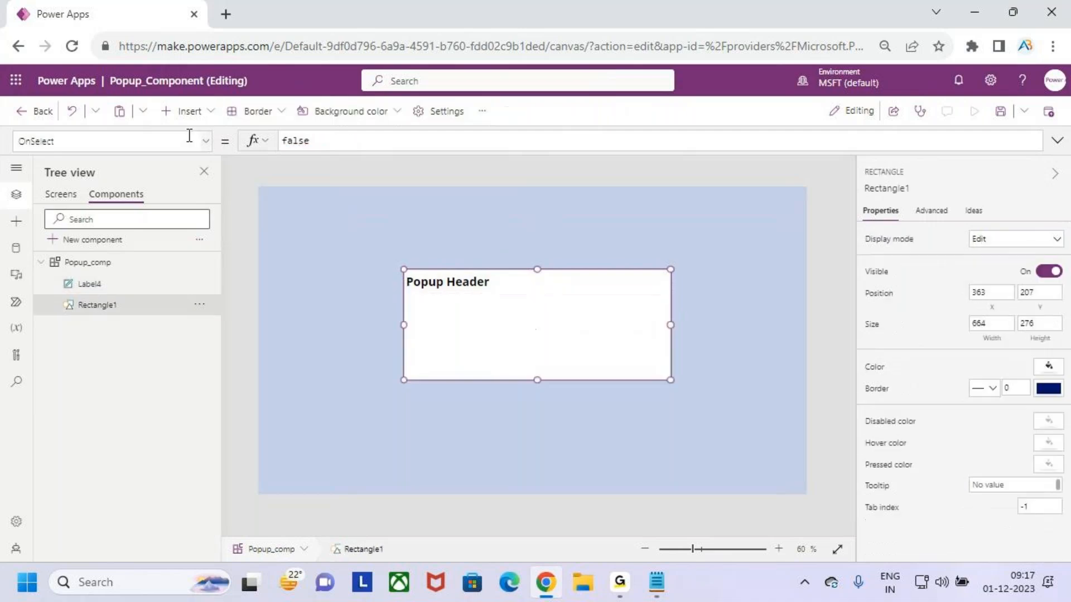
left_click(197, 115)
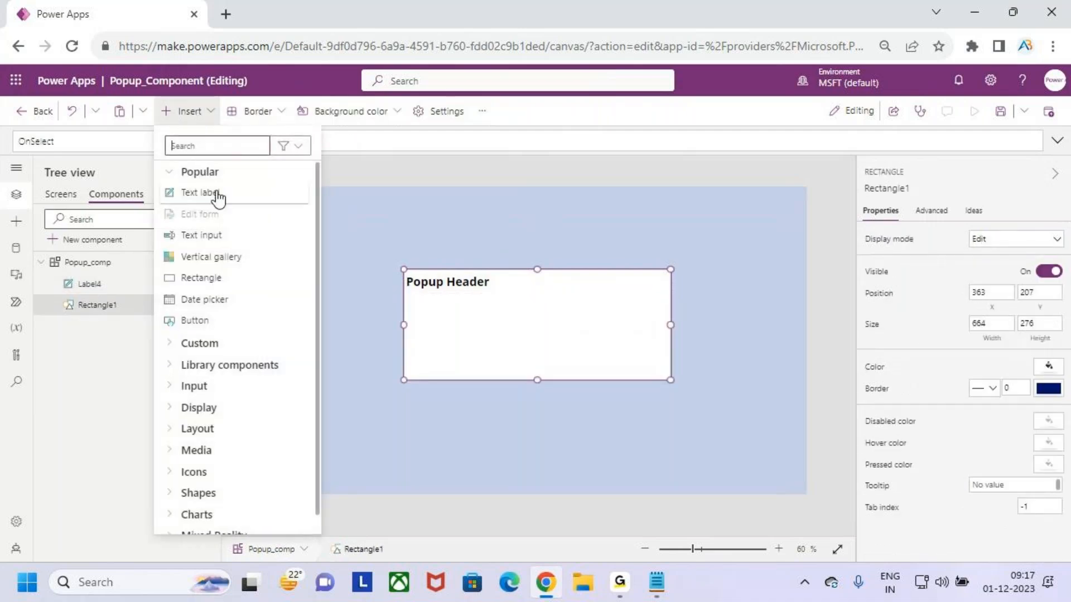
left_click(219, 198)
left_click_drag(311, 211, 670, 329)
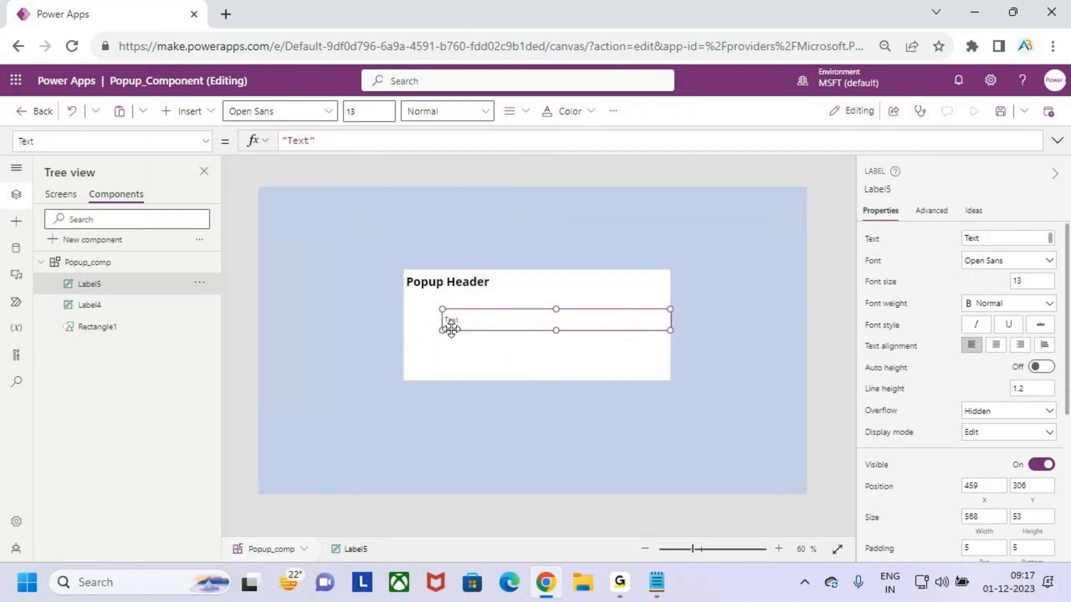
left_click_drag(443, 332, 403, 330)
Format the second label as font size 18, Semibold, with centred text alignment
left_click(368, 116)
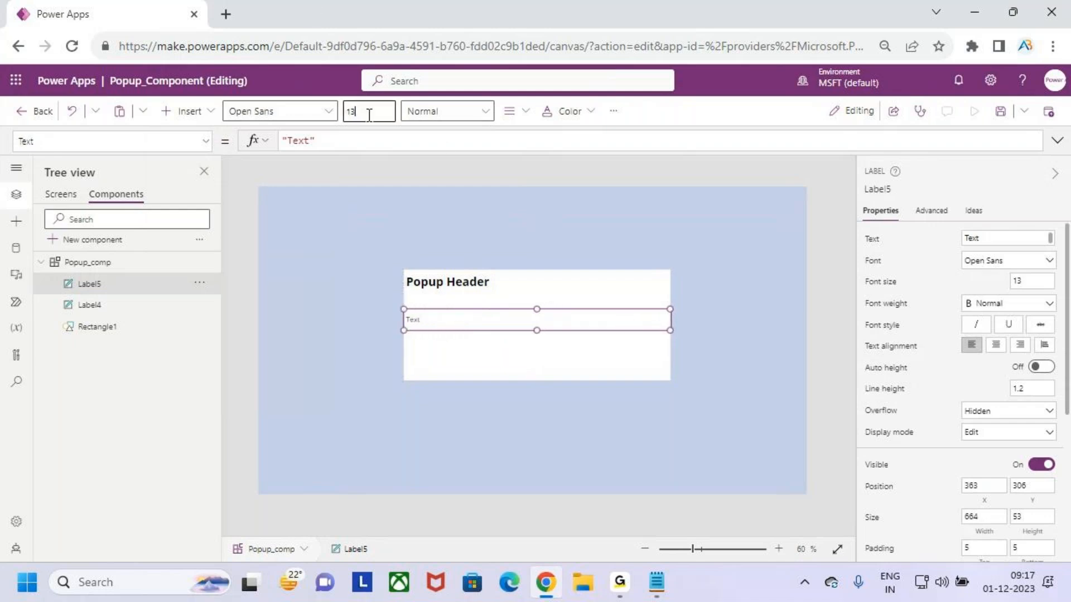
type("8")
left_click(419, 114)
left_click(446, 135)
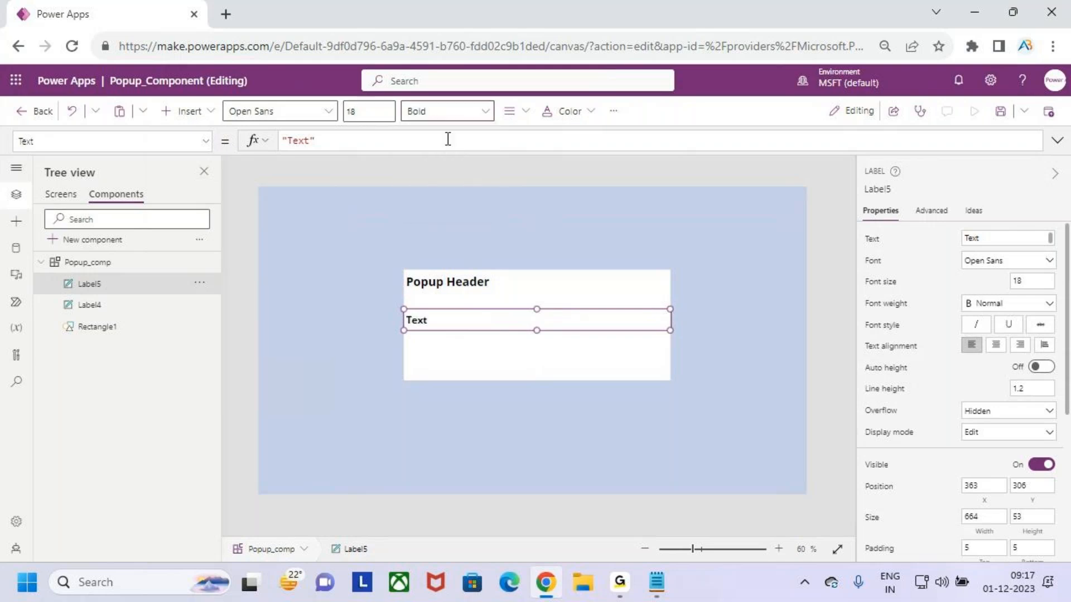
left_click(440, 115)
left_click(444, 159)
left_click(524, 111)
left_click(546, 161)
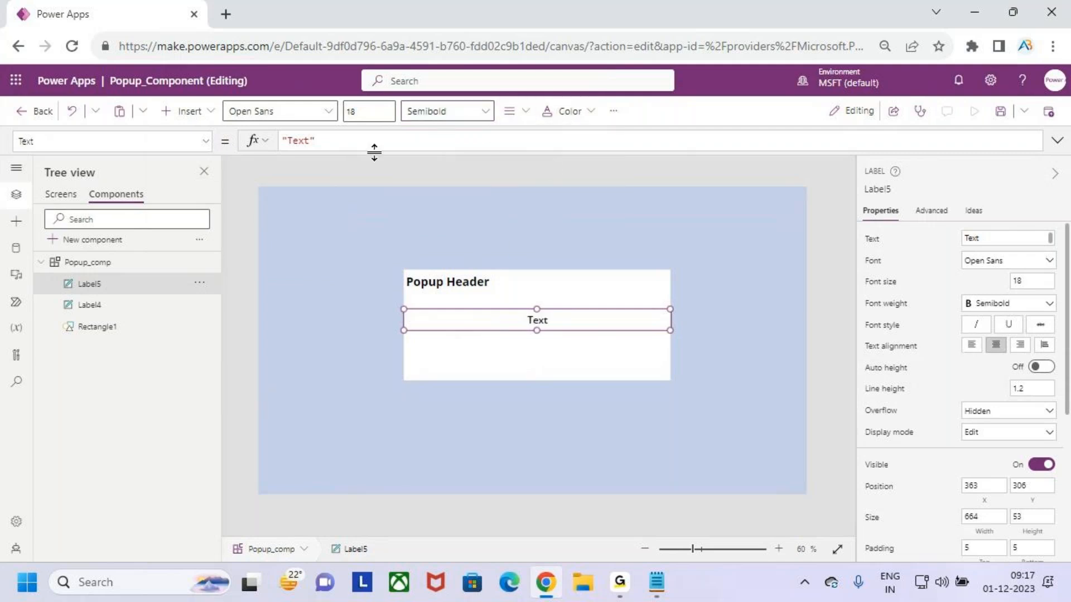
Open the second label's Text formula for editing
left_click(310, 142)
left_click_drag(308, 141, 290, 140)
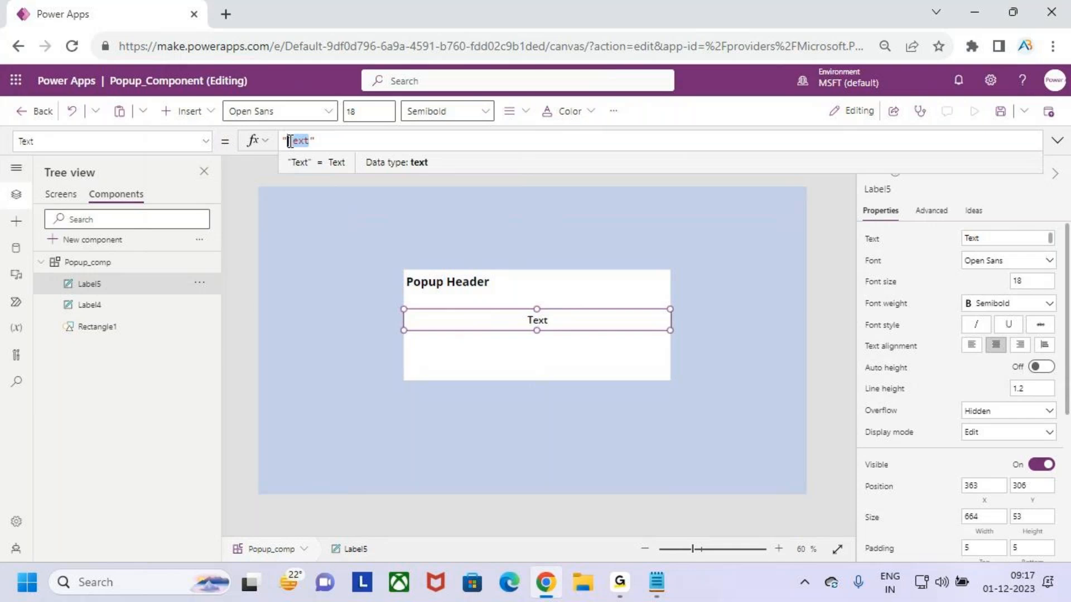
Set the second label's text to Popup Description
type("Popup De")
type("scrip")
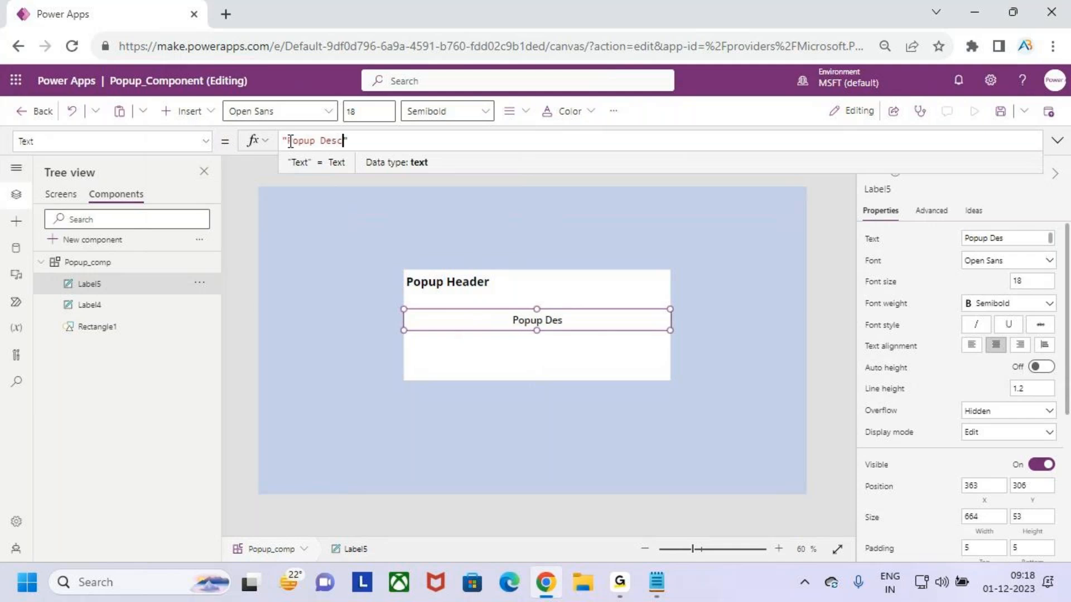
type("tion")
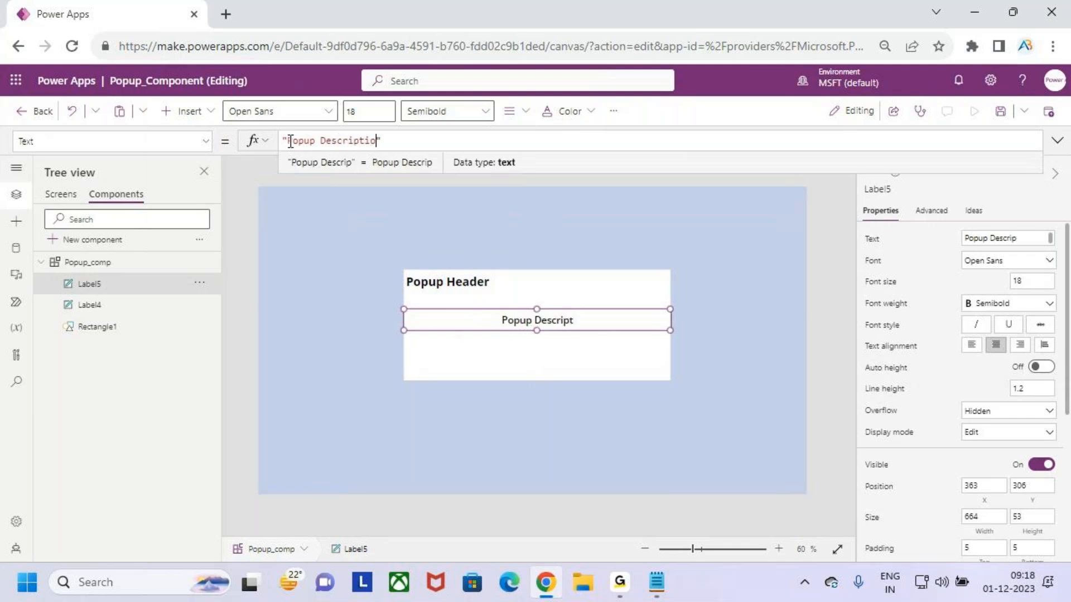
left_click(547, 354)
left_click(380, 177)
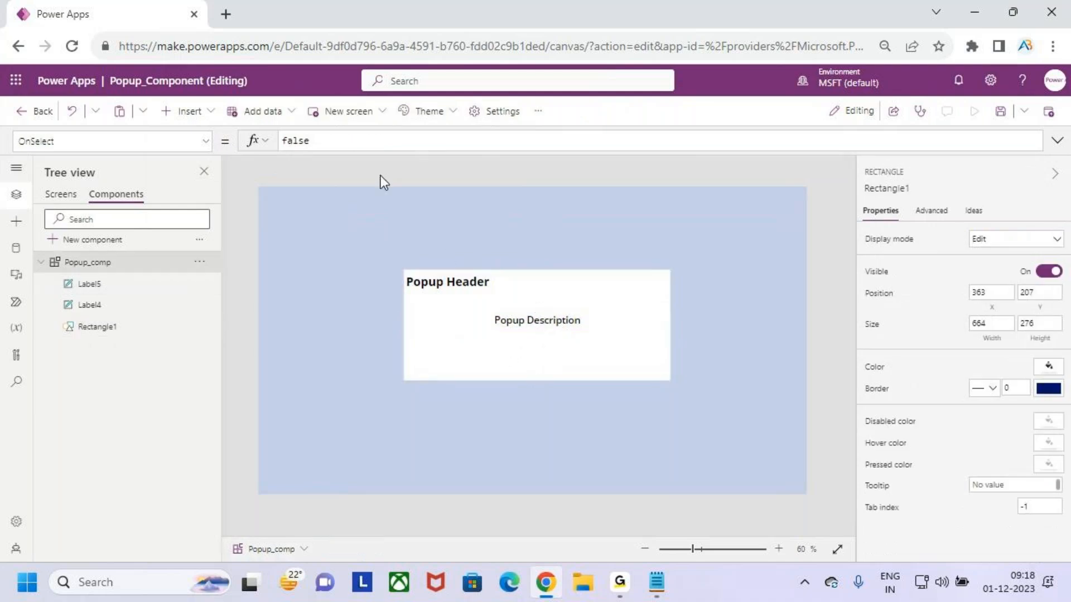
Nudge the description label slightly upward within the white popup box
left_click(540, 319)
left_click_drag(538, 319, 538, 314)
left_click(538, 340)
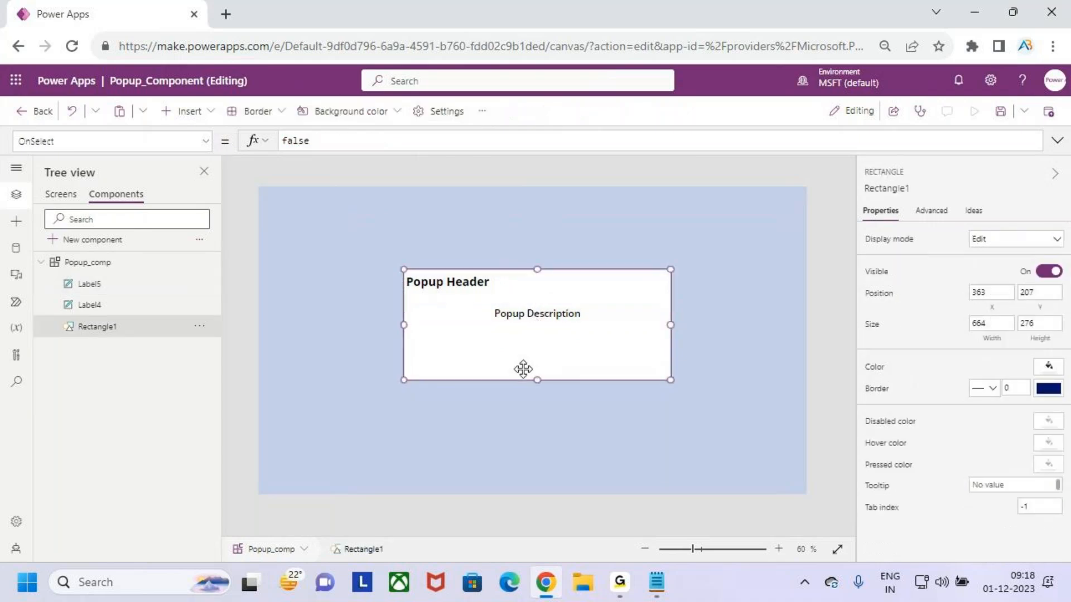
left_click(448, 254)
left_click(540, 313)
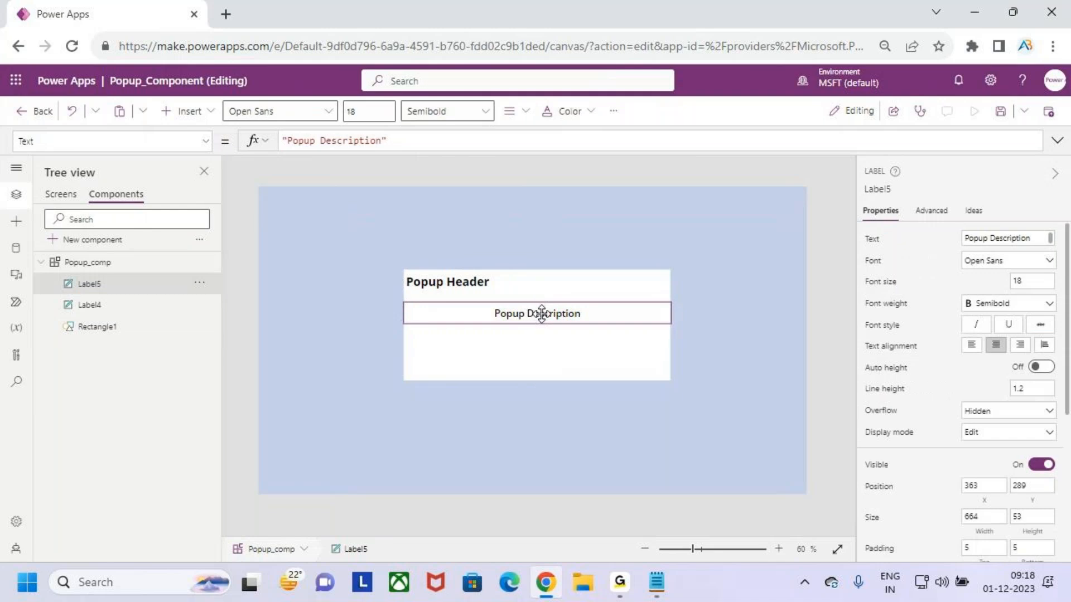
left_click_drag(541, 315, 541, 314)
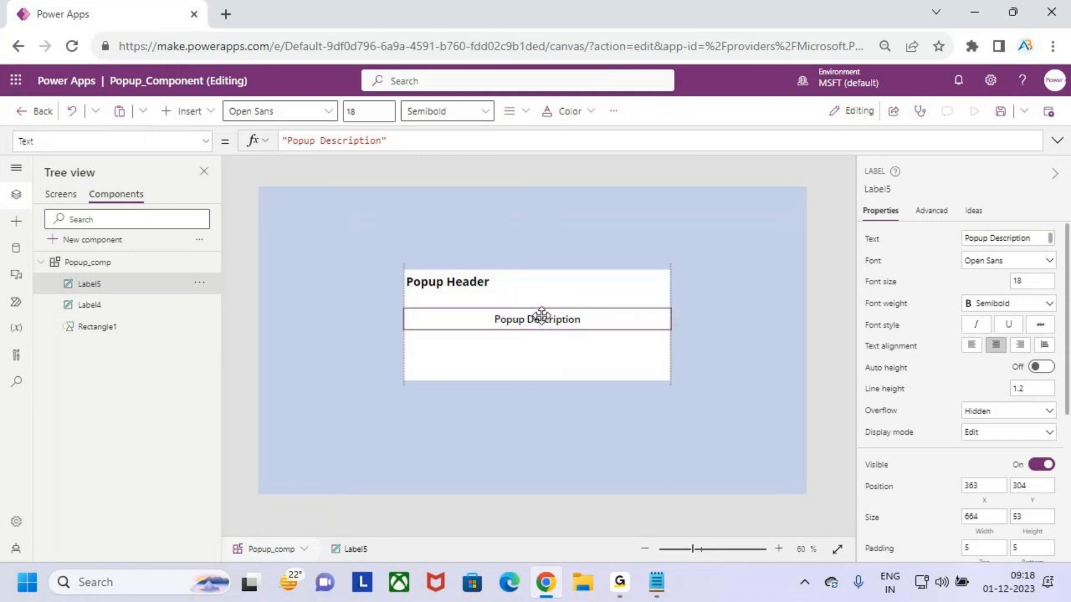
left_click(377, 111)
type("20")
key("Return")
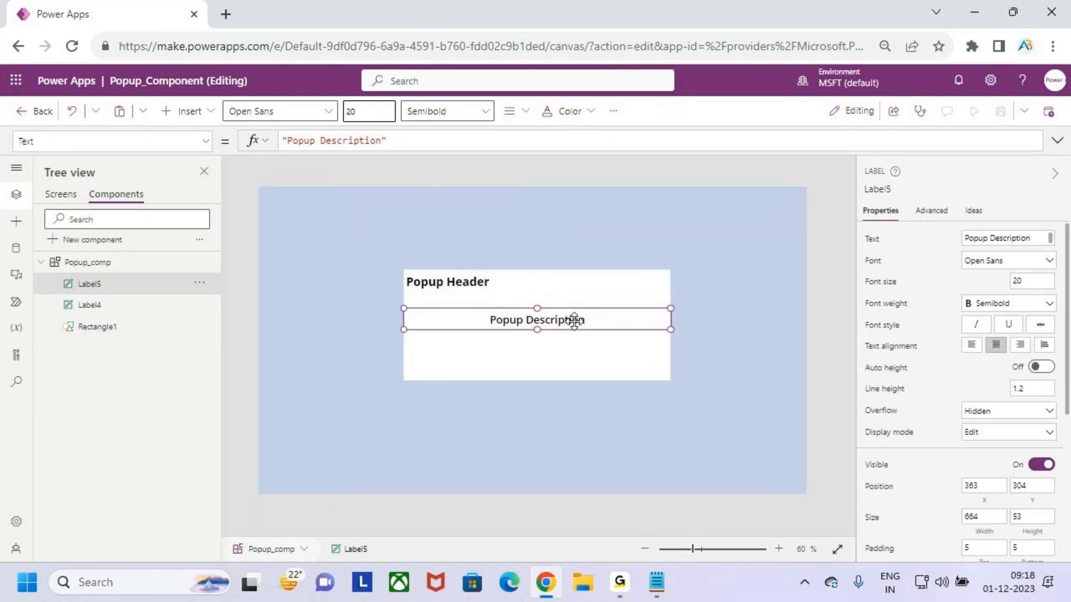
key("BackSpace")
key("BackSpace")
type("18")
key("Return")
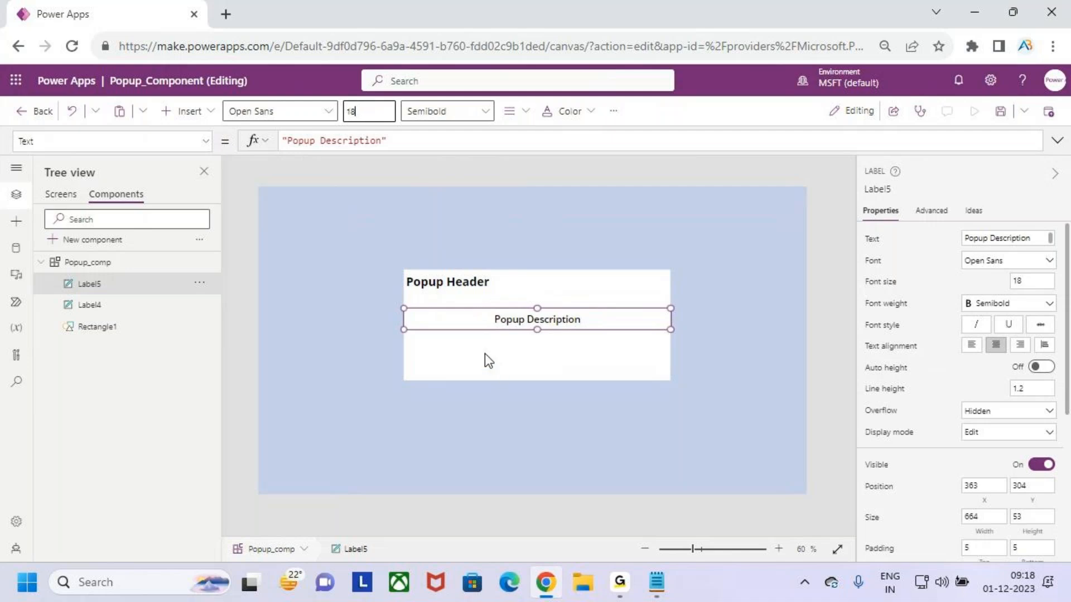
Insert a button into the popup box below the description label
left_click(484, 353)
left_click(203, 112)
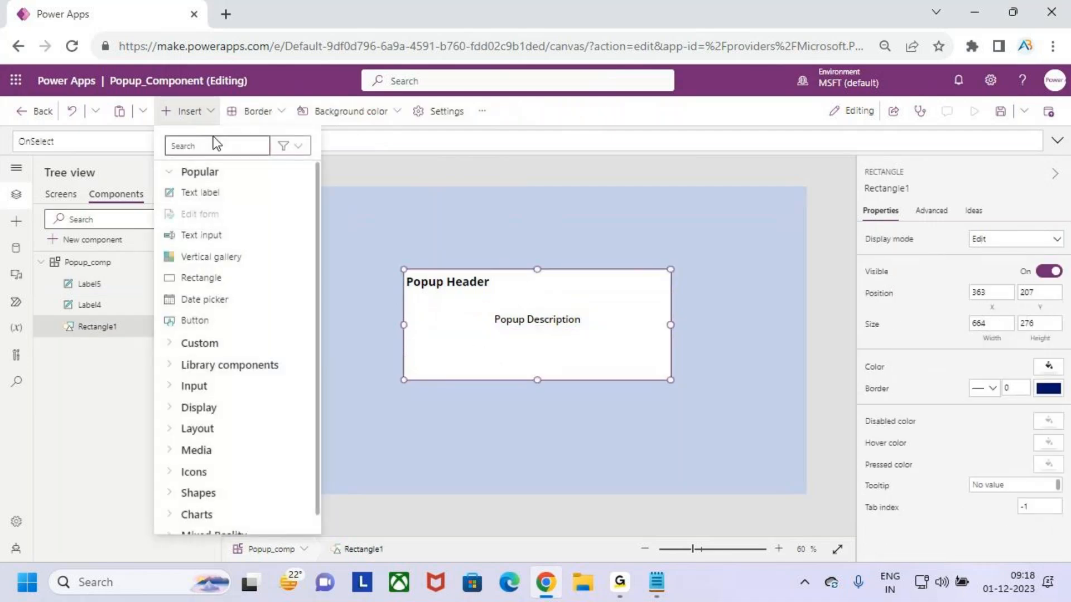
left_click(199, 121)
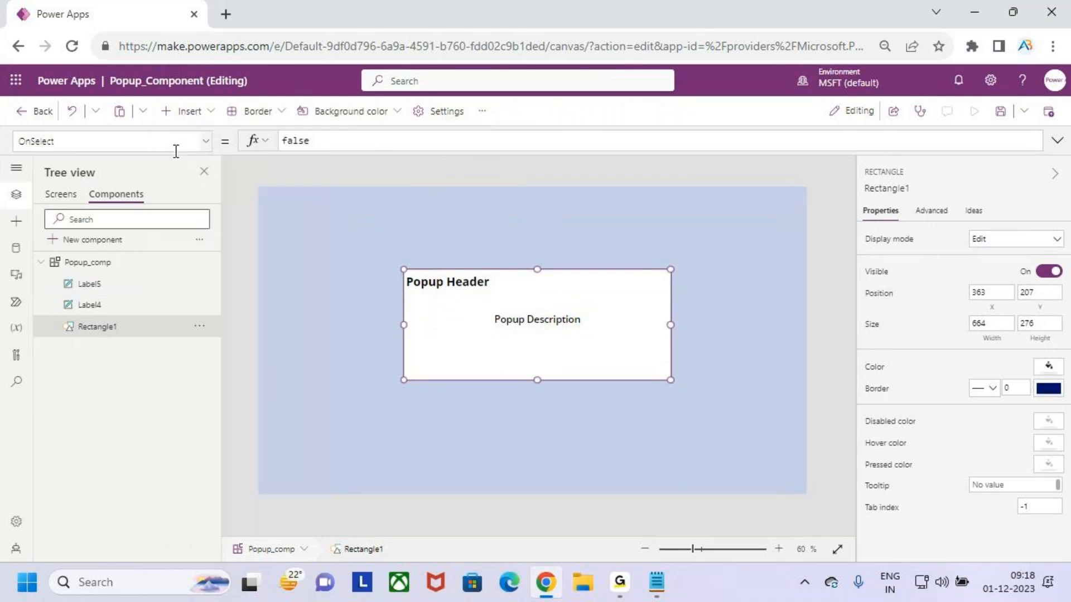
left_click(202, 116)
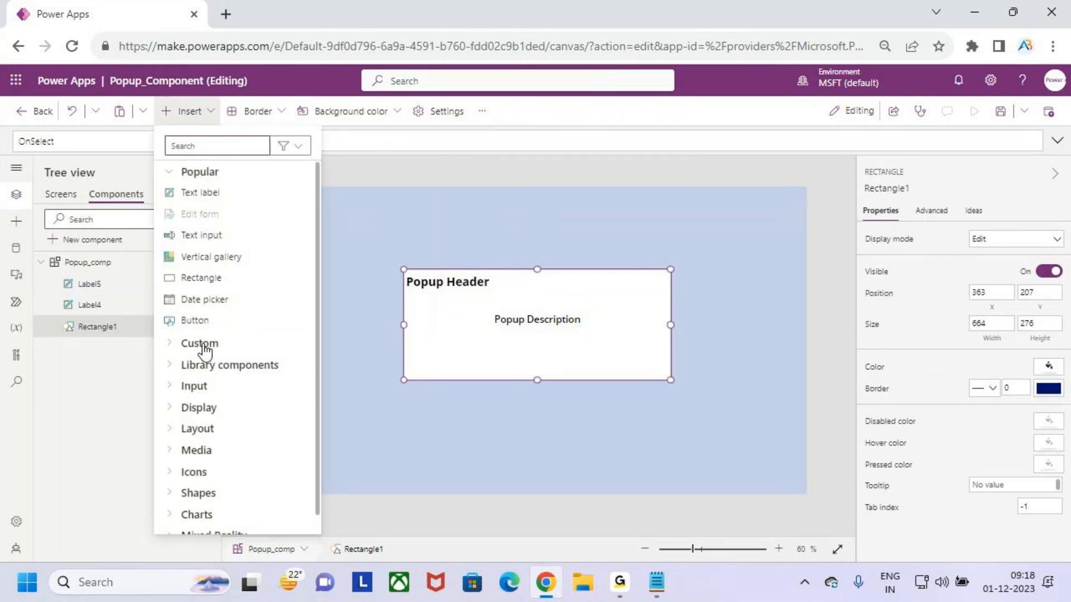
left_click(249, 327)
left_click_drag(330, 210, 488, 352)
Narrow the button to about 121 px wide
scroll(493, 357, "up", 1)
scroll(469, 351, "down", 1)
scroll(490, 353, "up", 6)
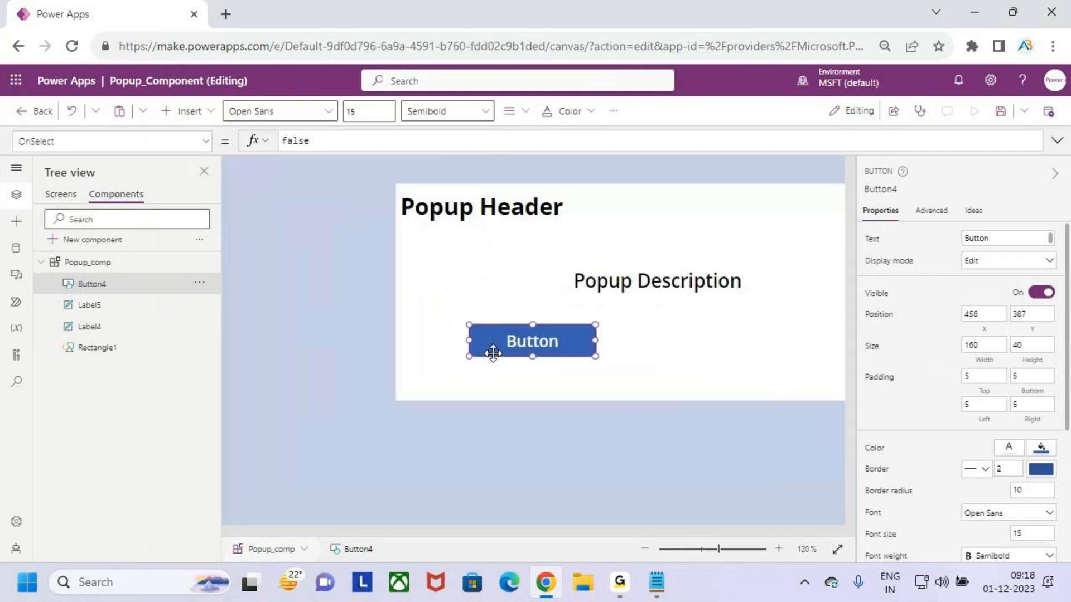
left_click_drag(593, 341, 540, 350)
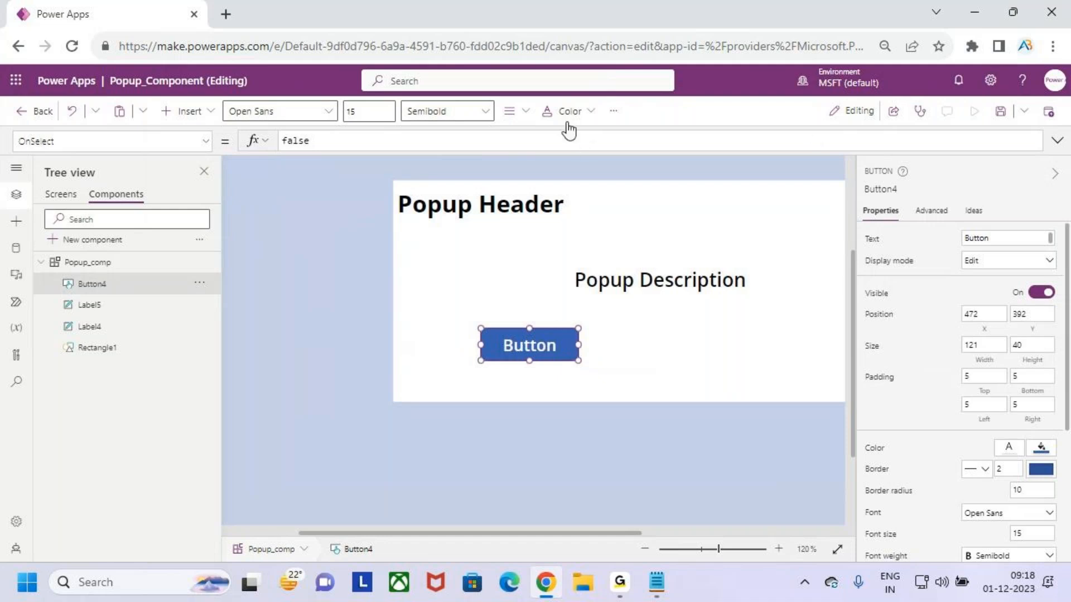
Fill the button green and change its text to Yes
scroll(1027, 370, "down", 1)
scroll(1027, 370, "down", 1)
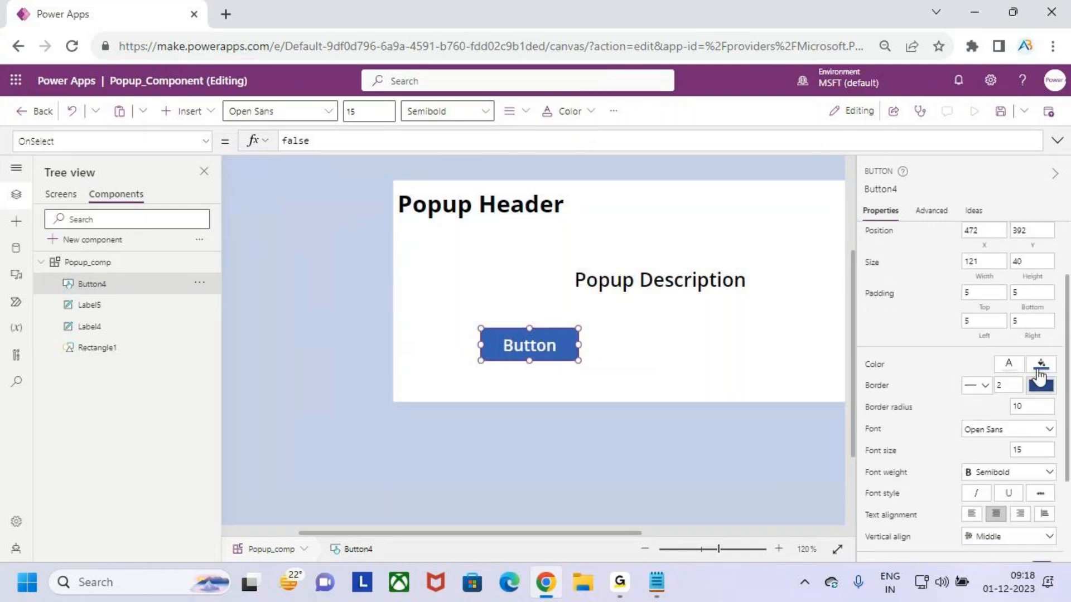
left_click(1041, 365)
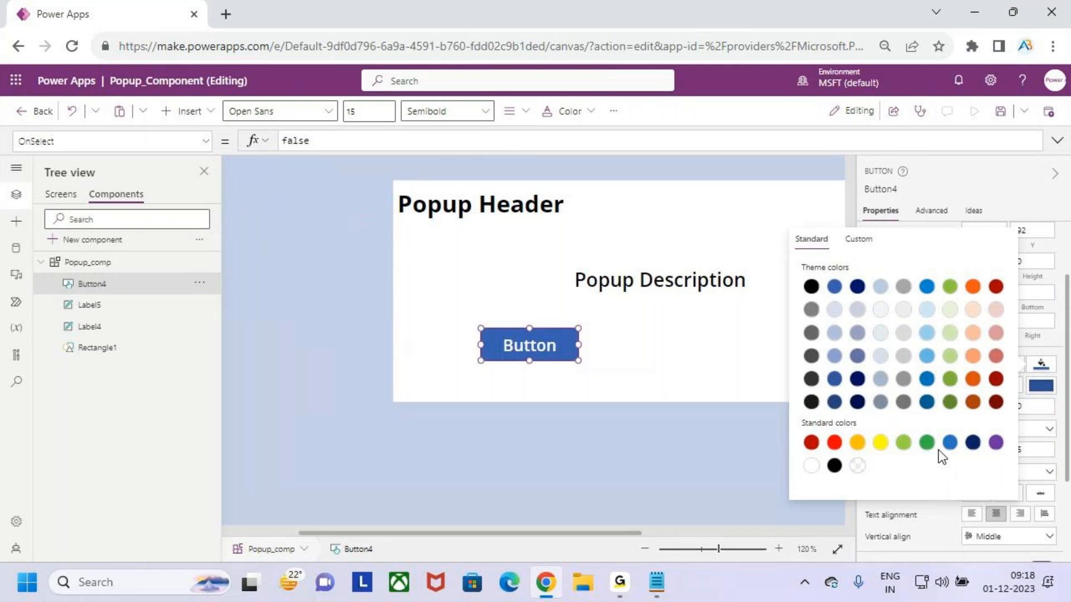
left_click(927, 442)
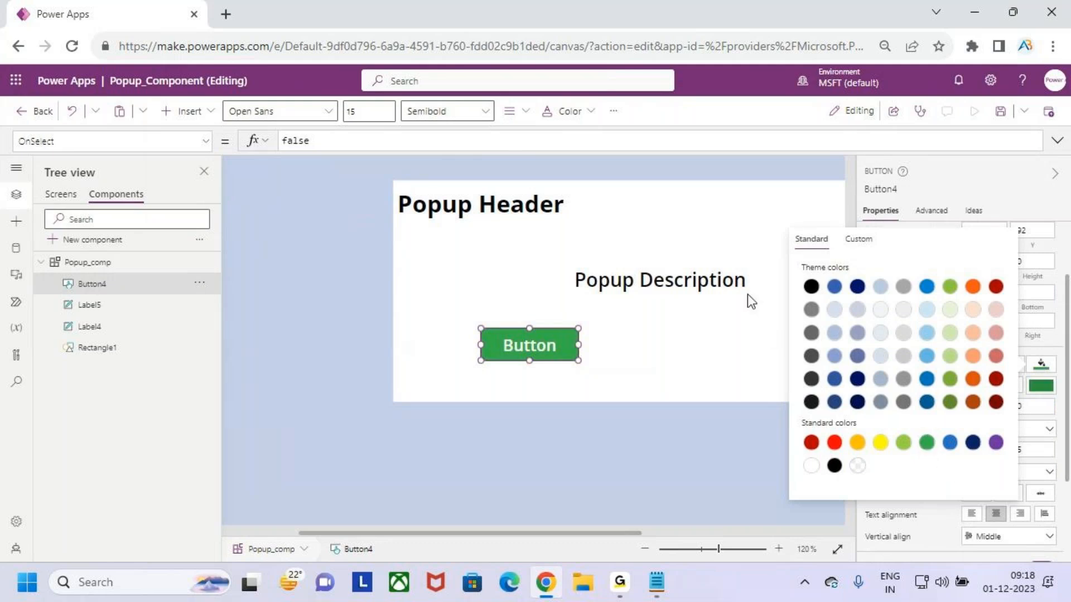
double_click(531, 351)
type("Yes")
left_click(681, 343)
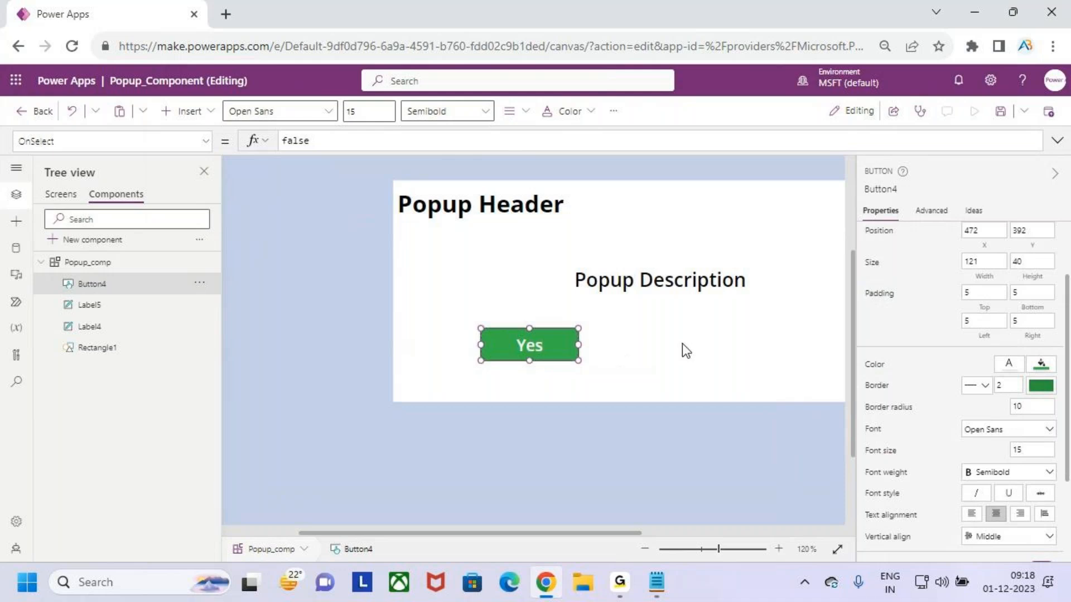
Set the Yes button's border radius to 20
left_click(624, 350)
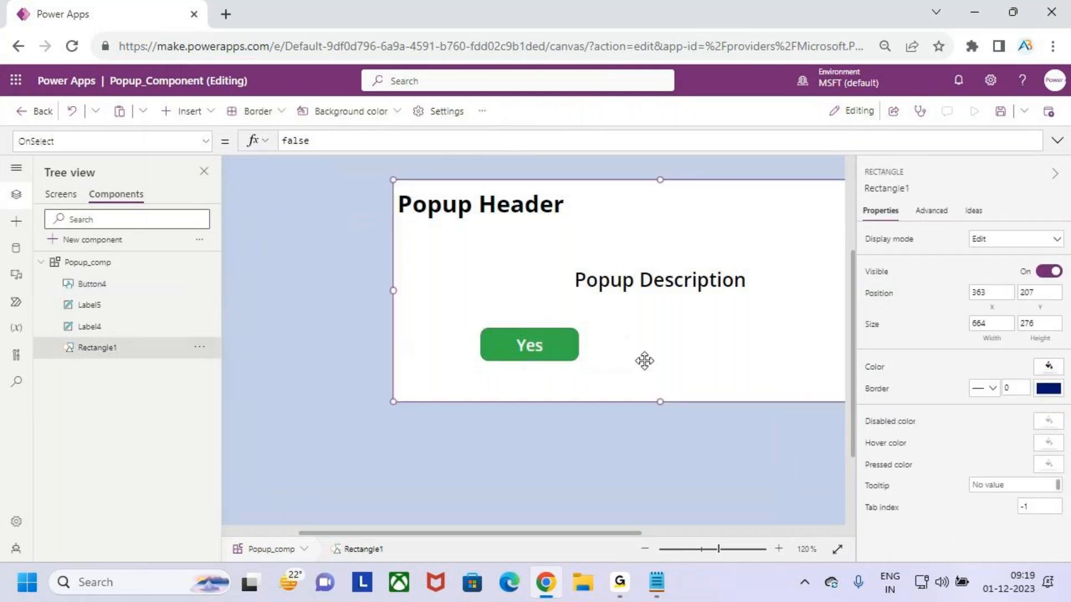
key("ctrl+minus")
key("ctrl+minus")
key("ctrl+minus")
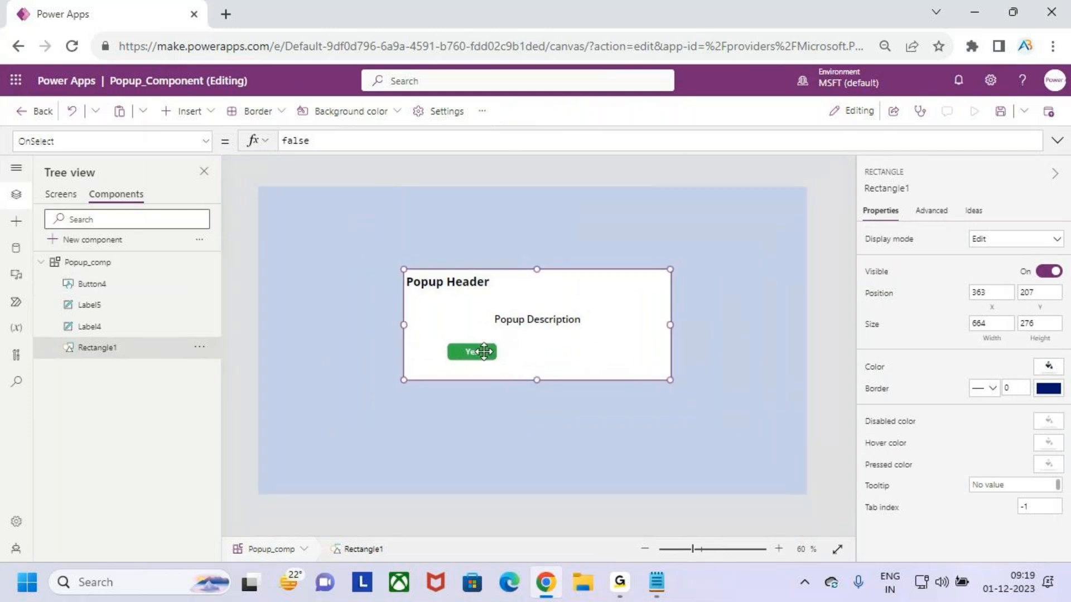
scroll(552, 345, "up", 6)
scroll(552, 346, "up", 3)
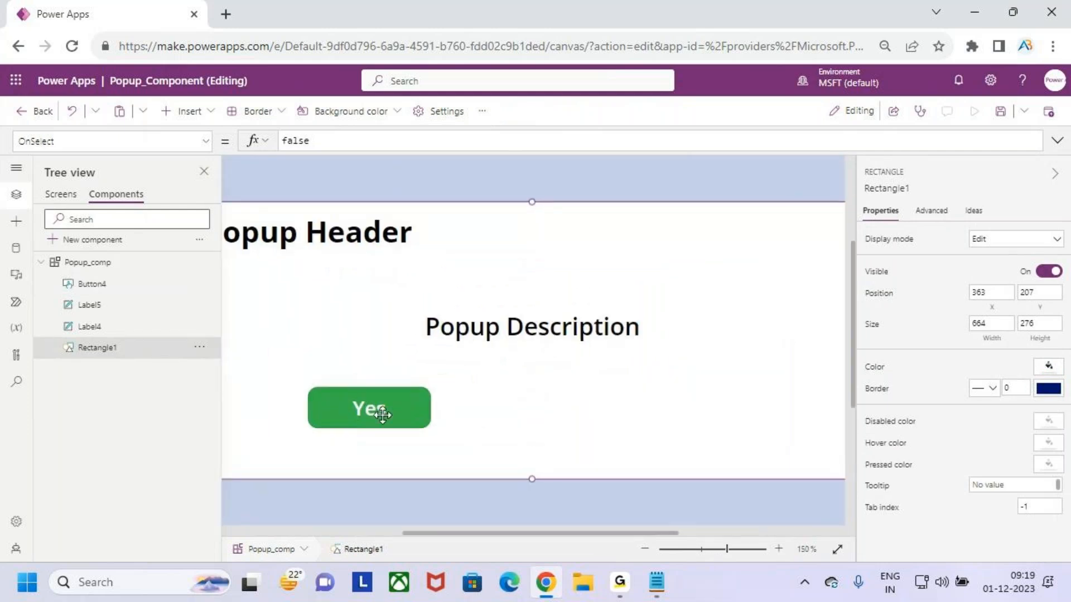
left_click(454, 182)
left_click(379, 413)
scroll(986, 479, "down", 1)
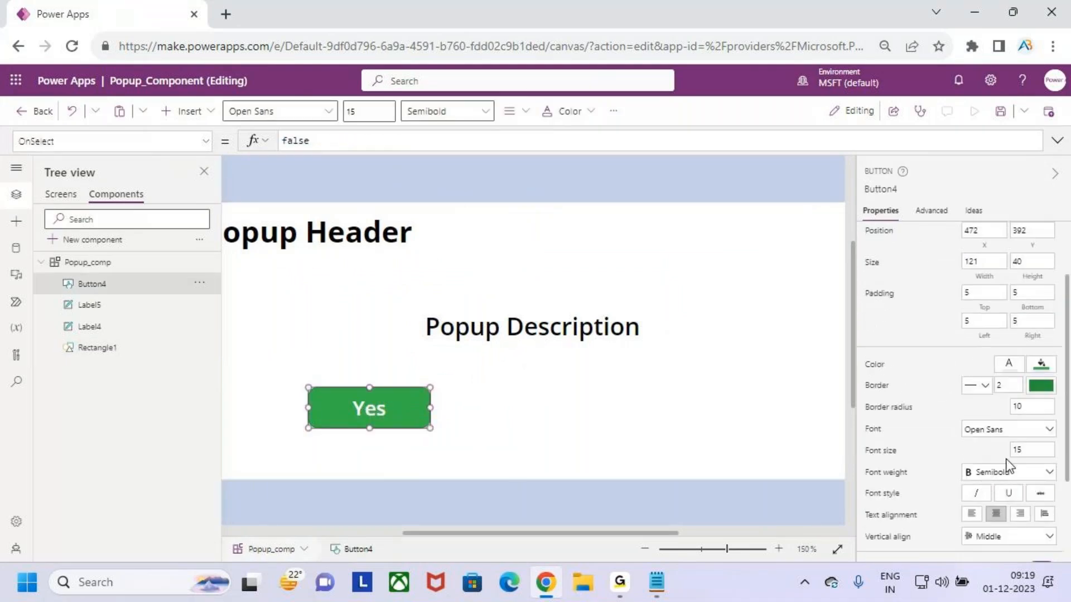
left_click(1029, 406)
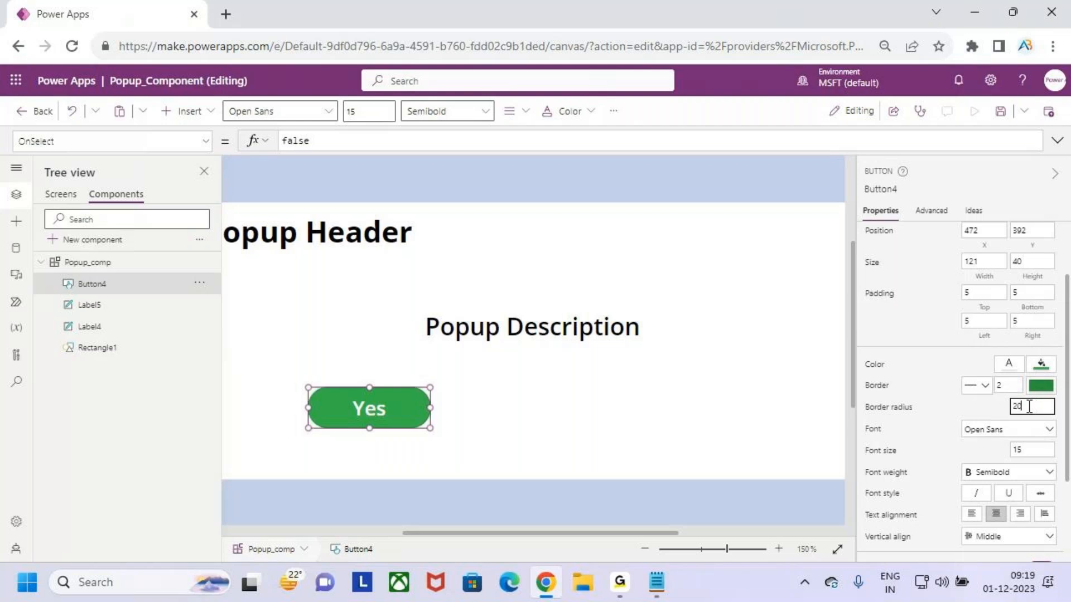
left_click(665, 337)
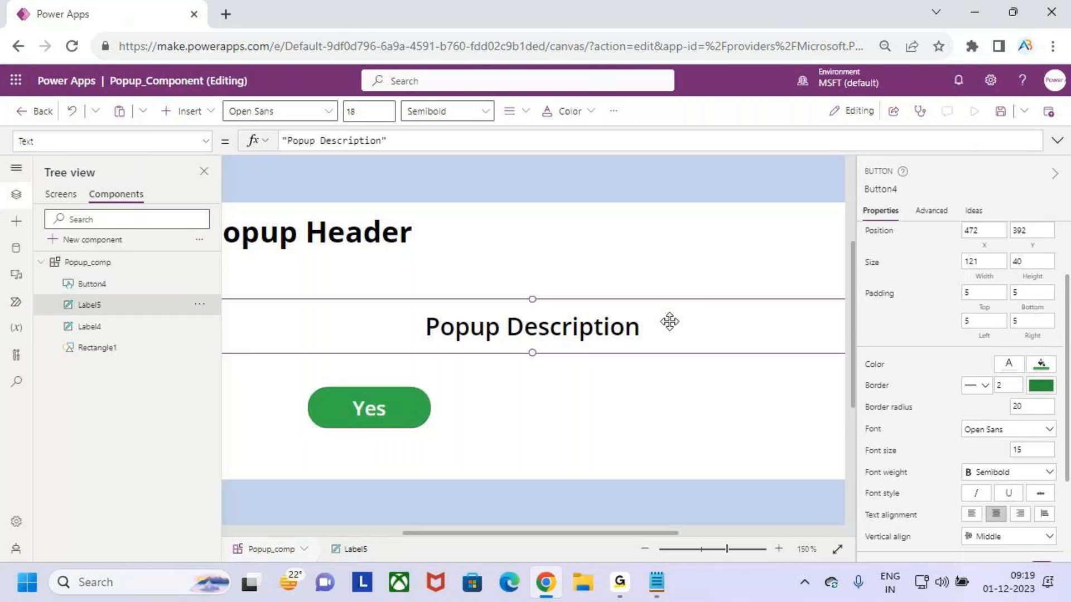
Increase the Yes button's height to about 45 px
key("ctrl+minus")
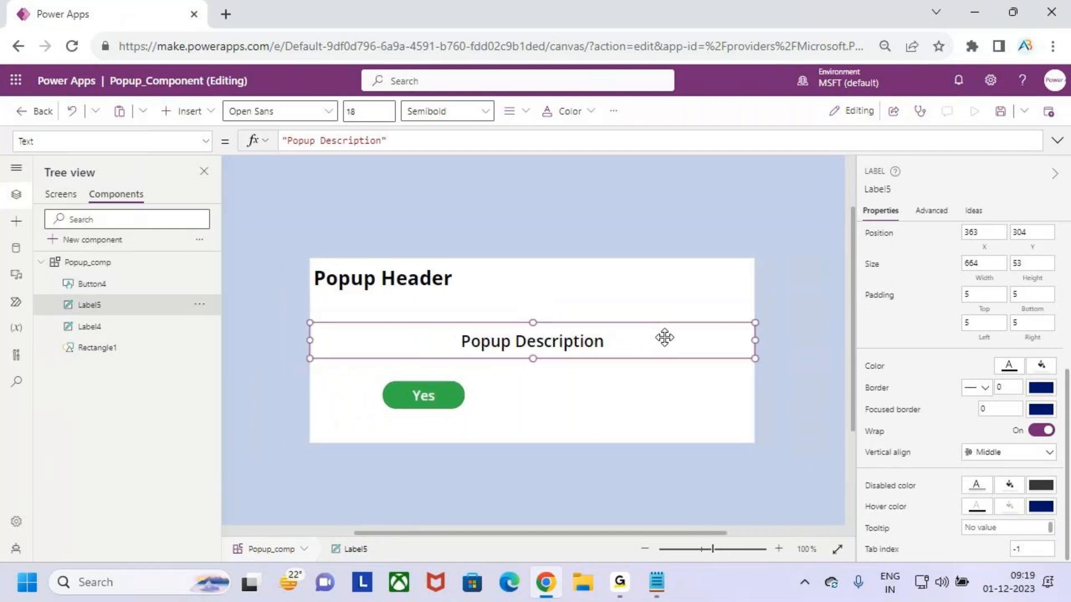
left_click(424, 397)
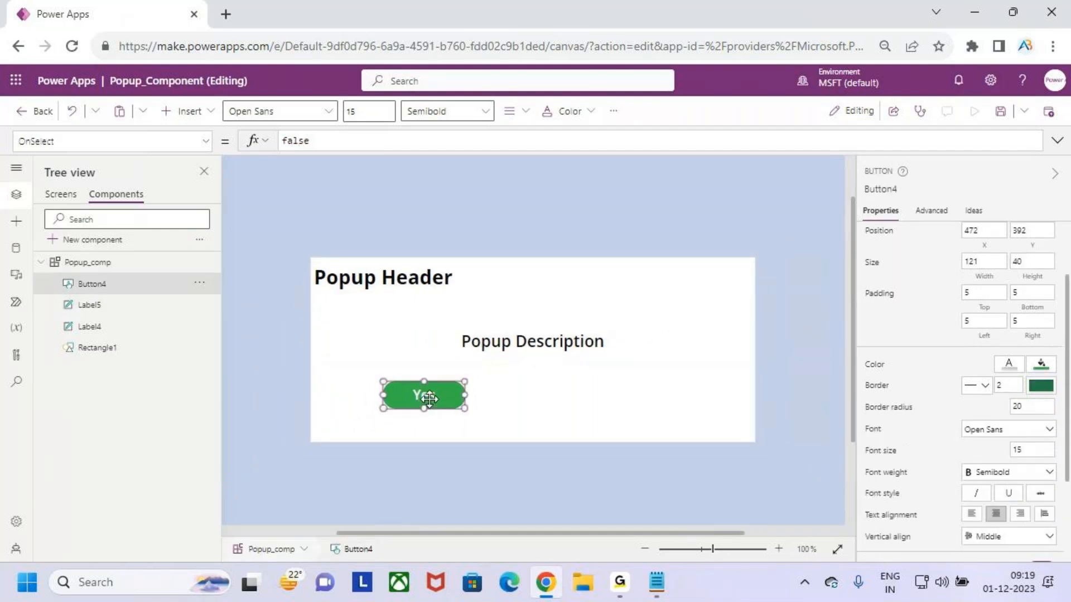
key("ctrl+plus")
key("ctrl+plus")
key("ctrl+plus")
key("ctrl+plus")
key("ctrl+plus")
key("ctrl+plus")
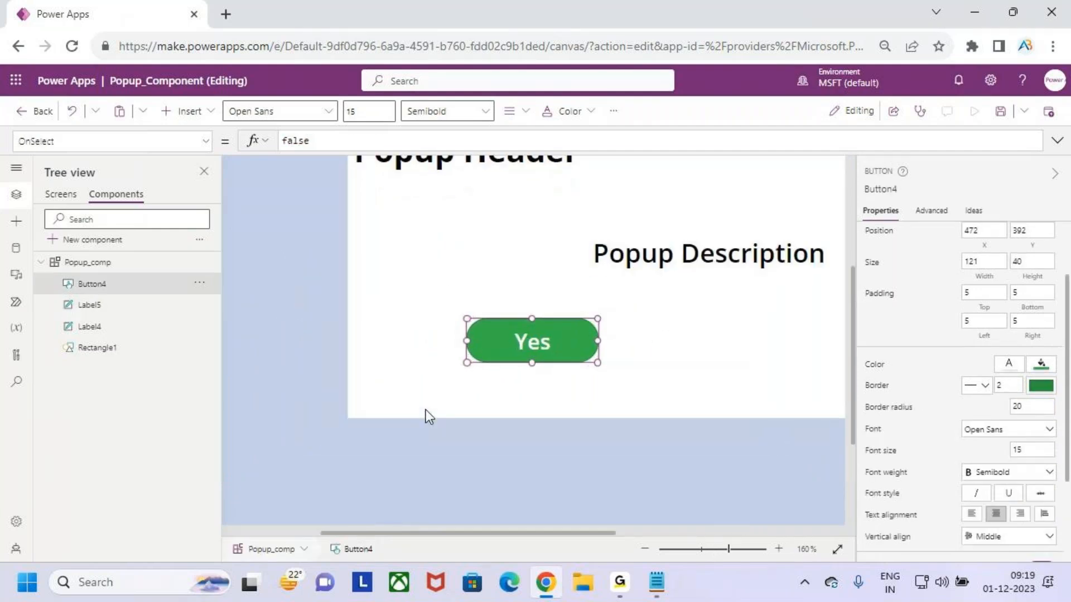
left_click_drag(534, 366, 534, 369)
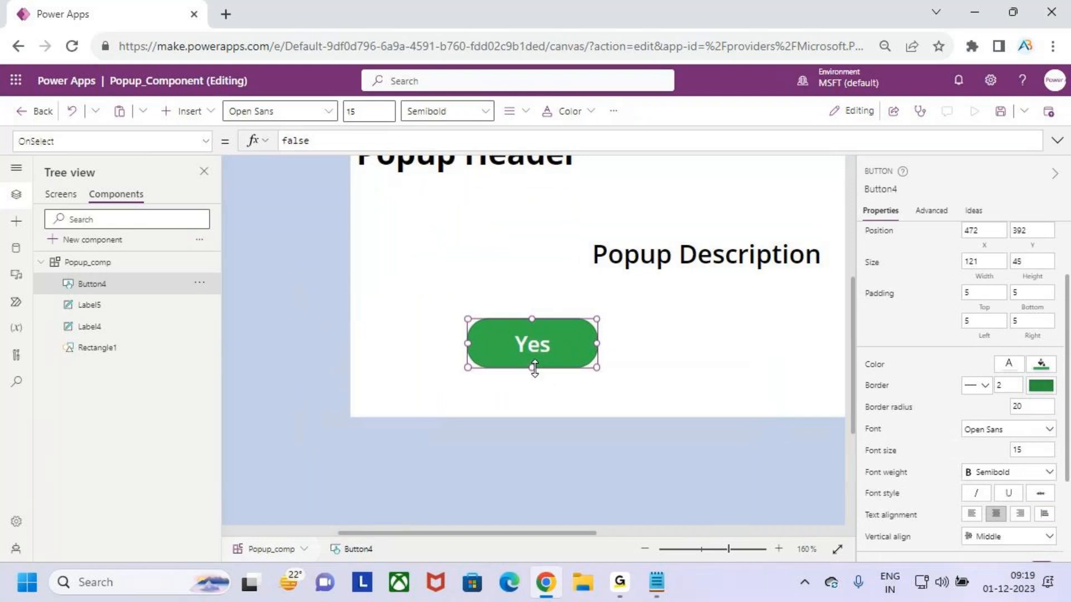
left_click(667, 350)
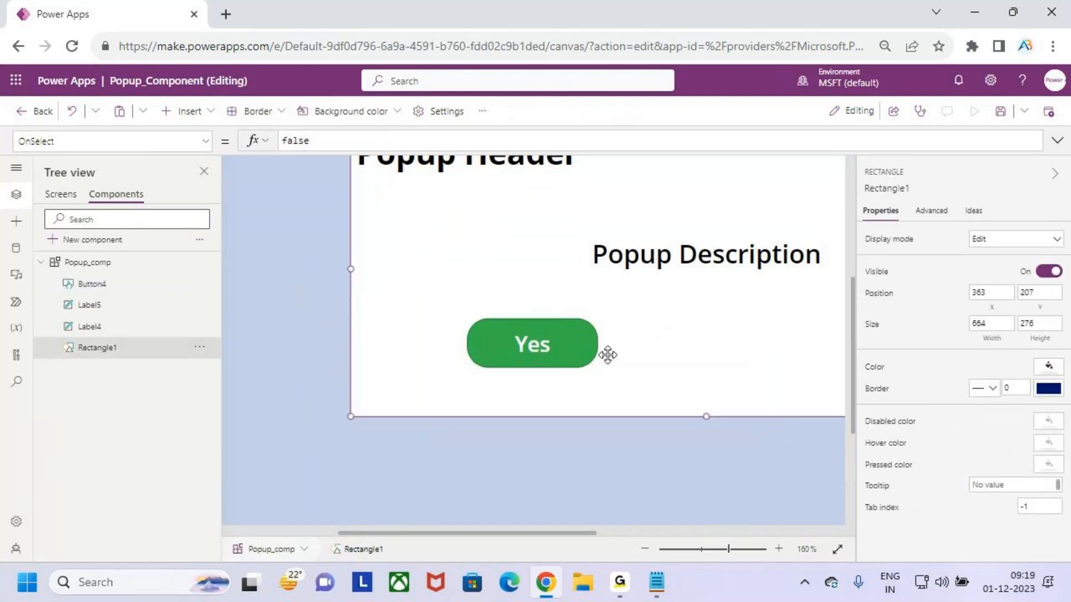
Duplicate the Yes button by copying and pasting it
left_click(566, 377)
left_click(548, 346)
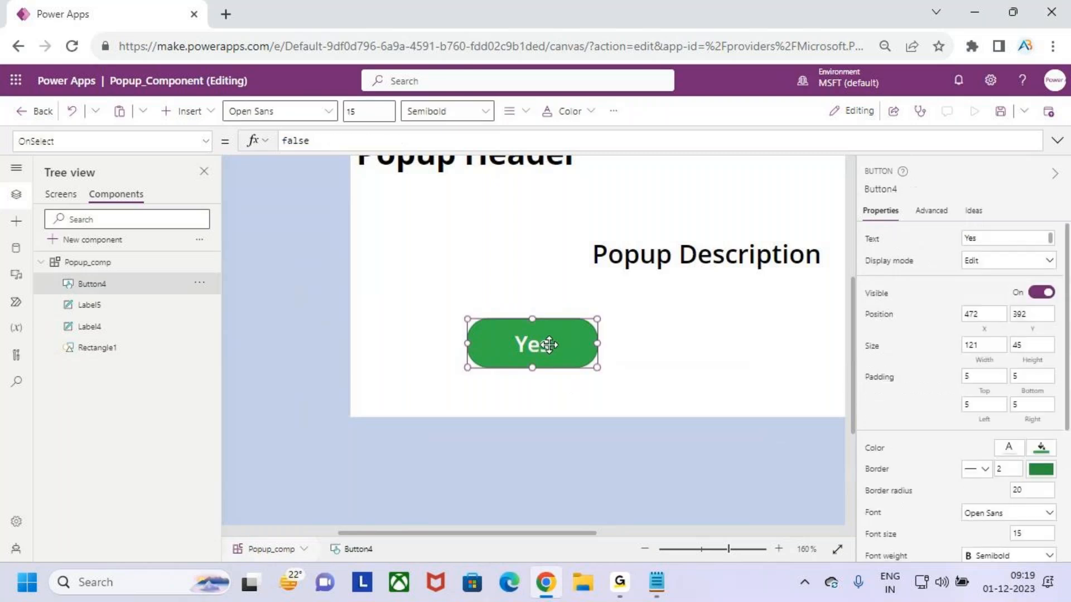
key("ctrl+c")
left_click(675, 346)
key("ctrl+v")
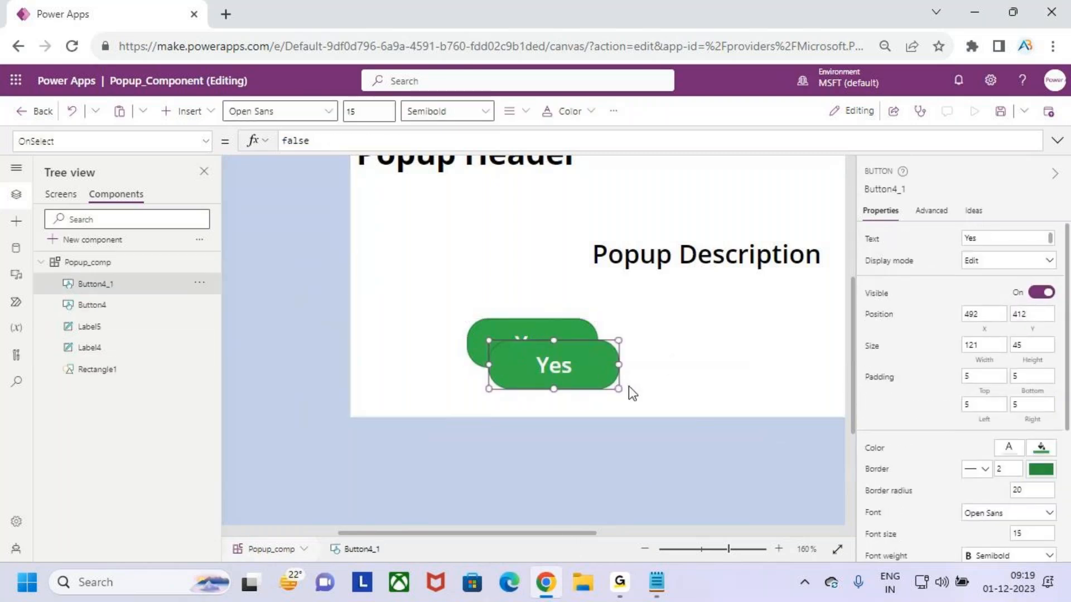
Move the copied button to the right of the Yes button, level with it
scroll(625, 388, "down", 1)
scroll(628, 386, "down", 3)
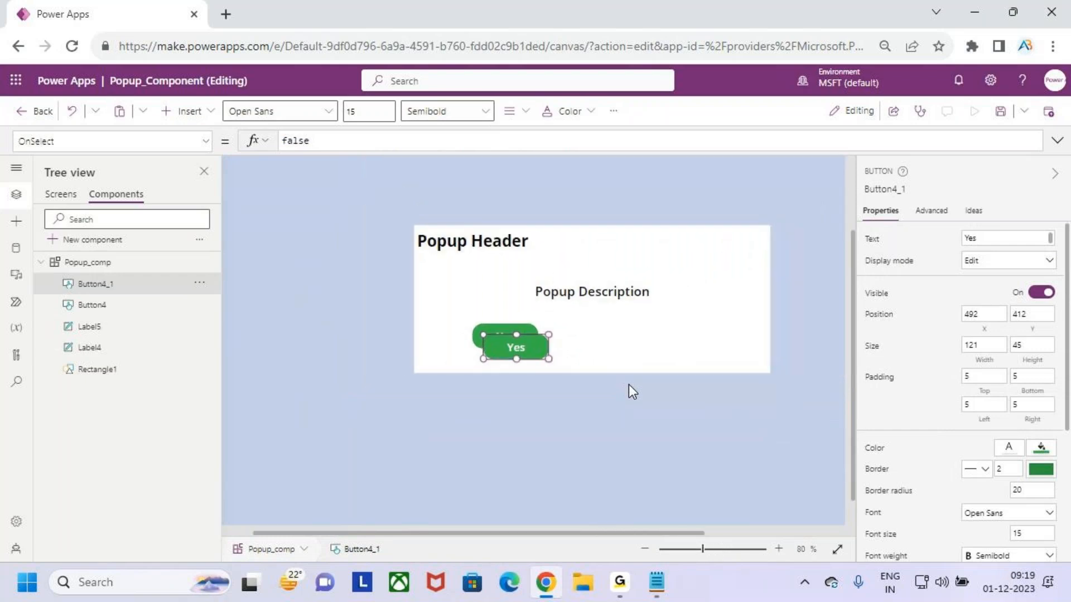
scroll(628, 385, "down", 1)
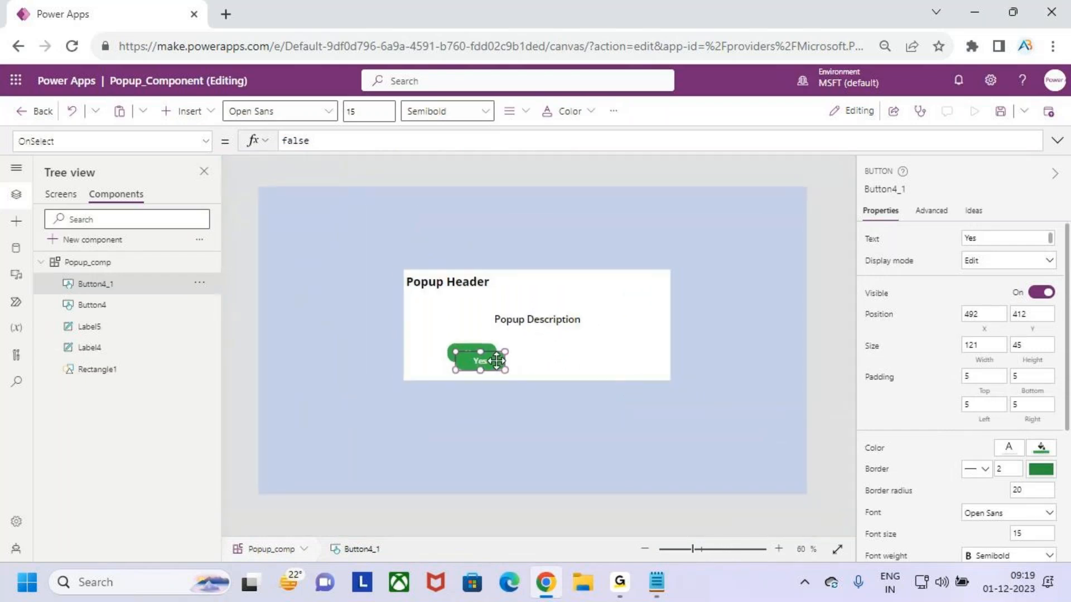
left_click_drag(489, 361, 619, 355)
Fill the copied button red and change its text to No
left_click(1041, 450)
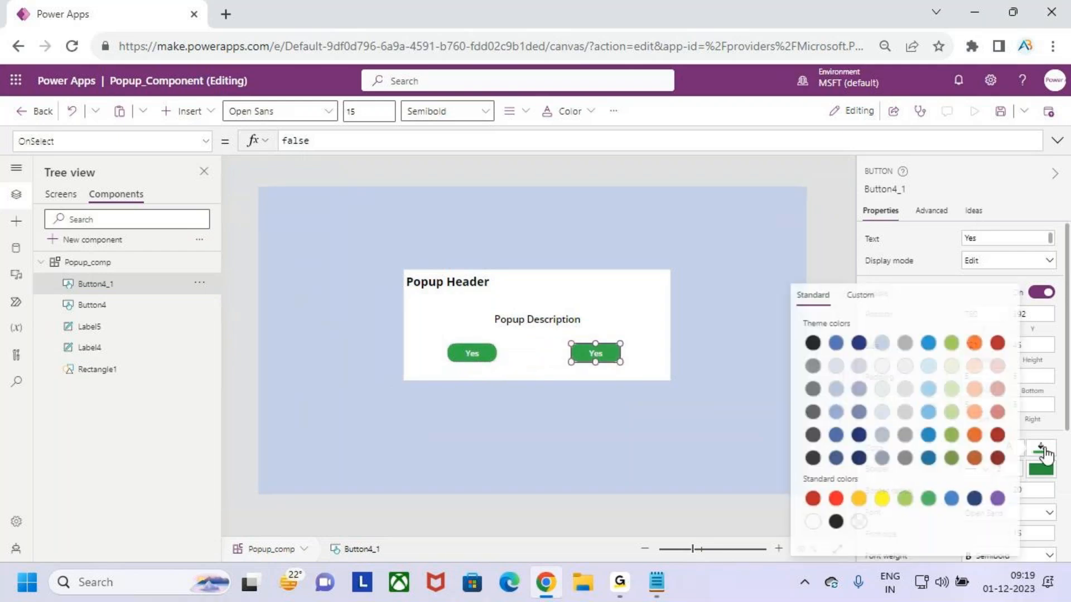
left_click(836, 498)
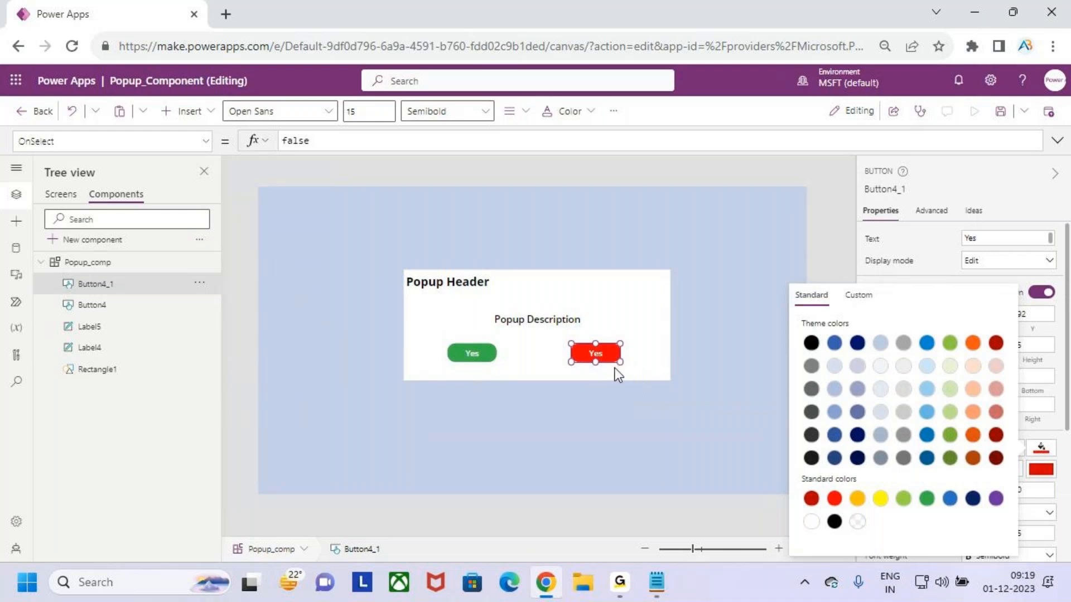
left_click(601, 353)
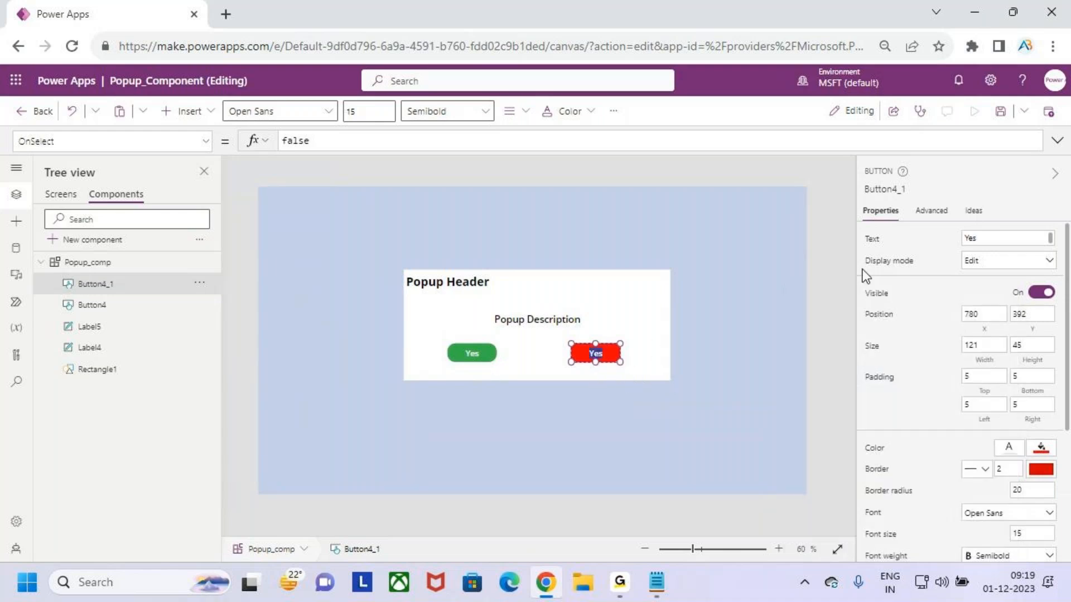
type("No")
Set the Yes button's font size to 18
left_click(472, 352)
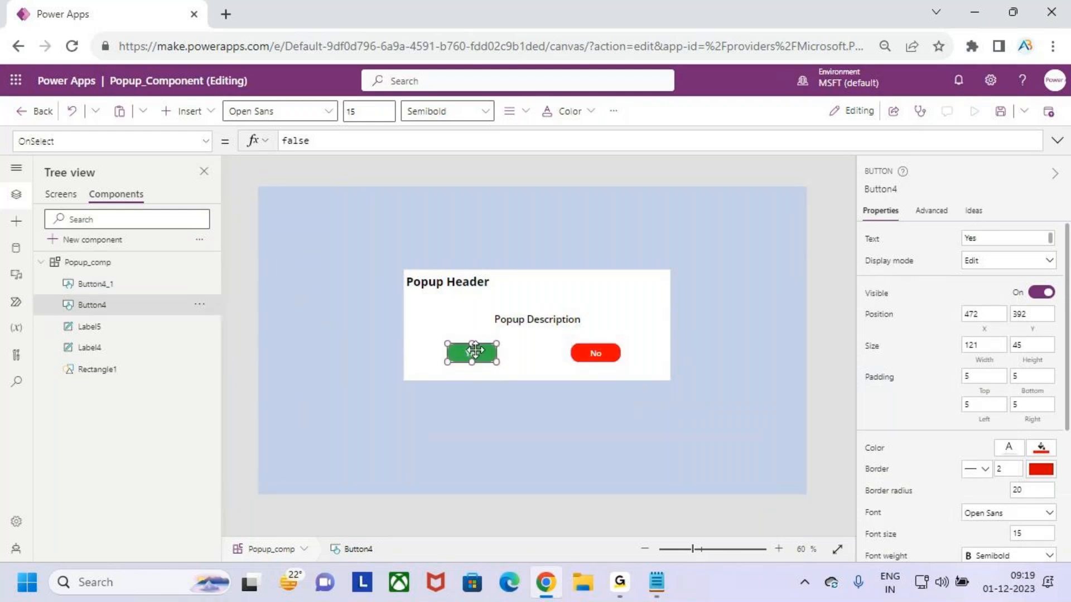
left_click(365, 110)
key("BackSpace")
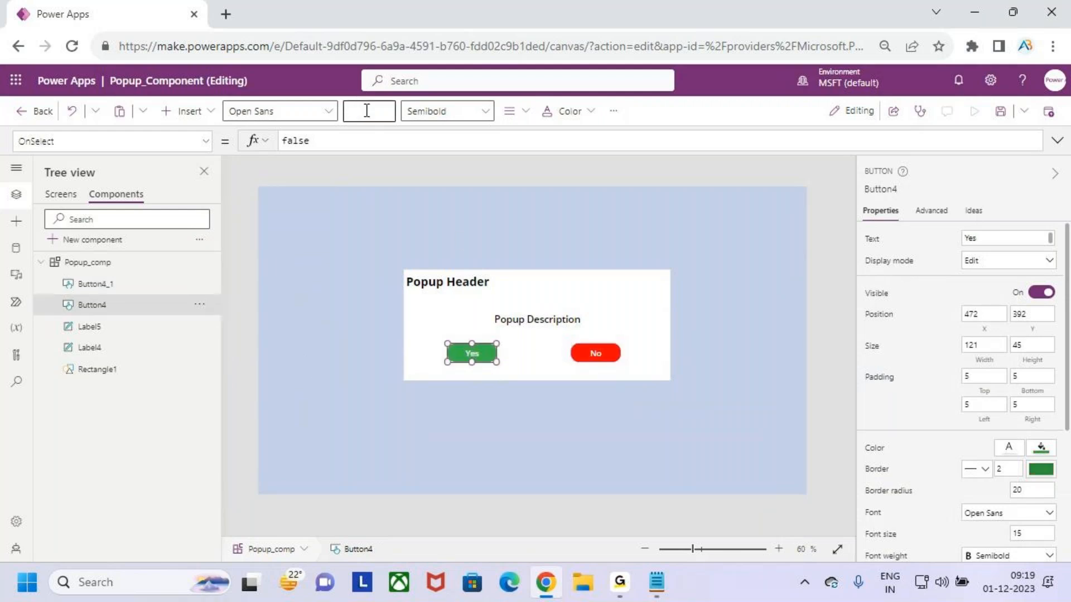
type("20")
left_click(604, 353)
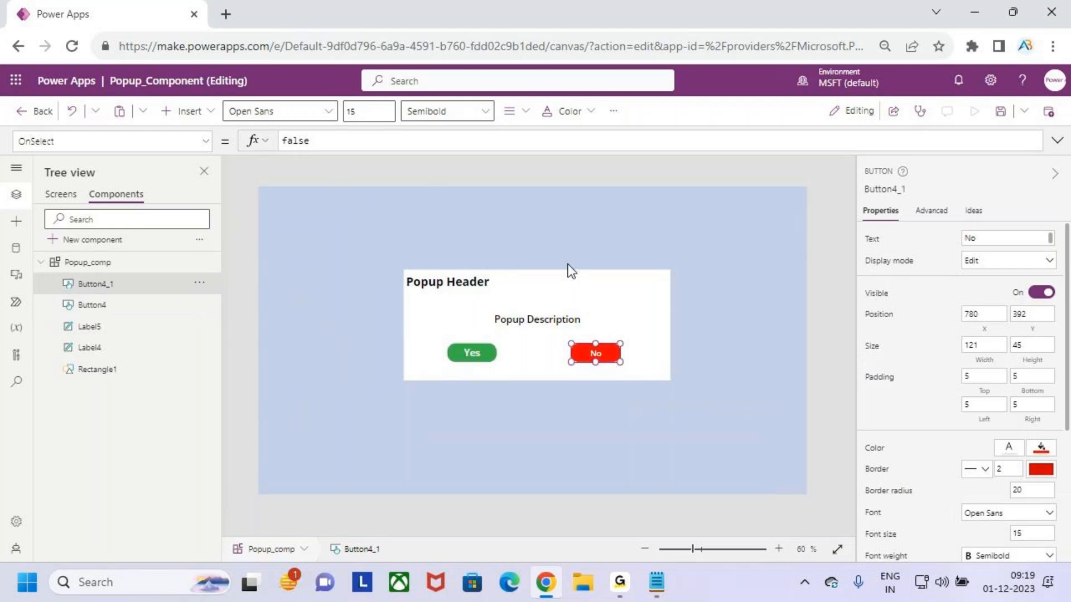
left_click(378, 113)
left_click(663, 360)
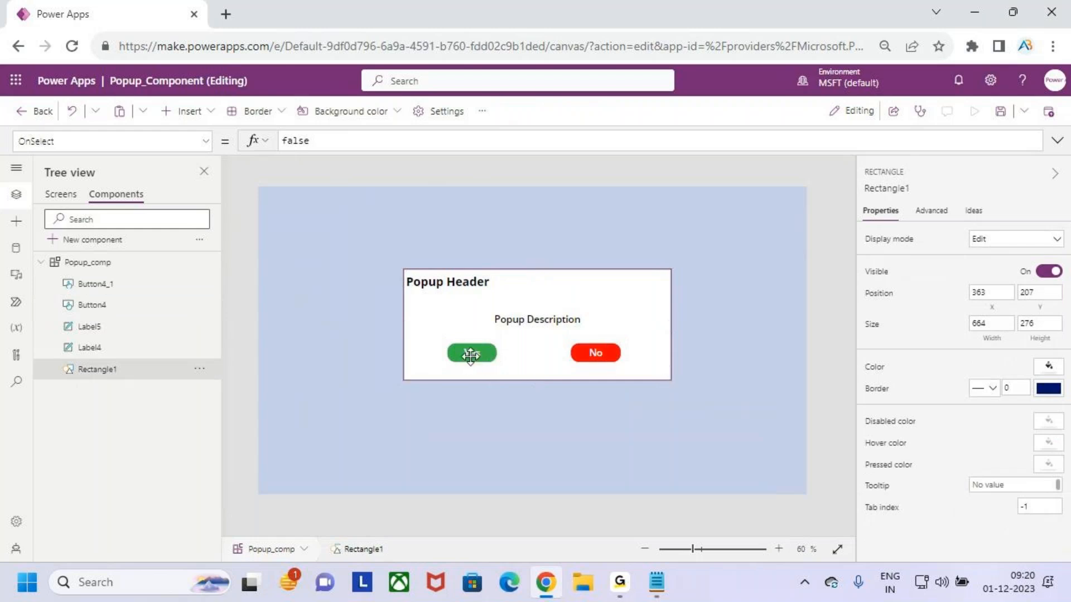
Shift the Yes button slightly to the right
left_click(482, 399)
left_click(471, 353)
left_click_drag(471, 352, 478, 352)
Nudge the Popup Description label slightly upward and deselect everything
left_click(595, 352)
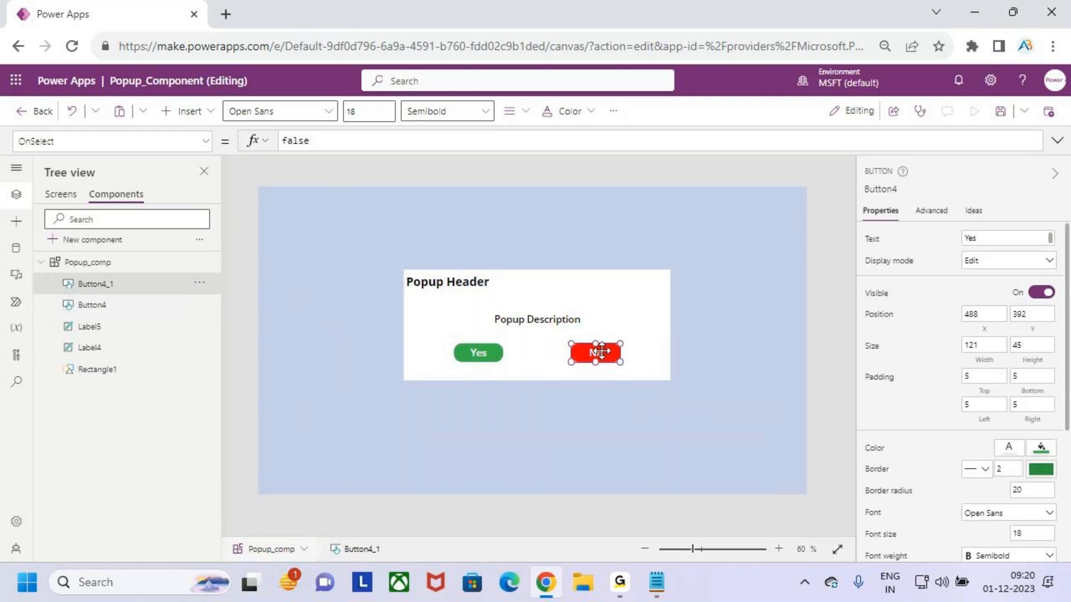
left_click_drag(558, 328, 549, 318)
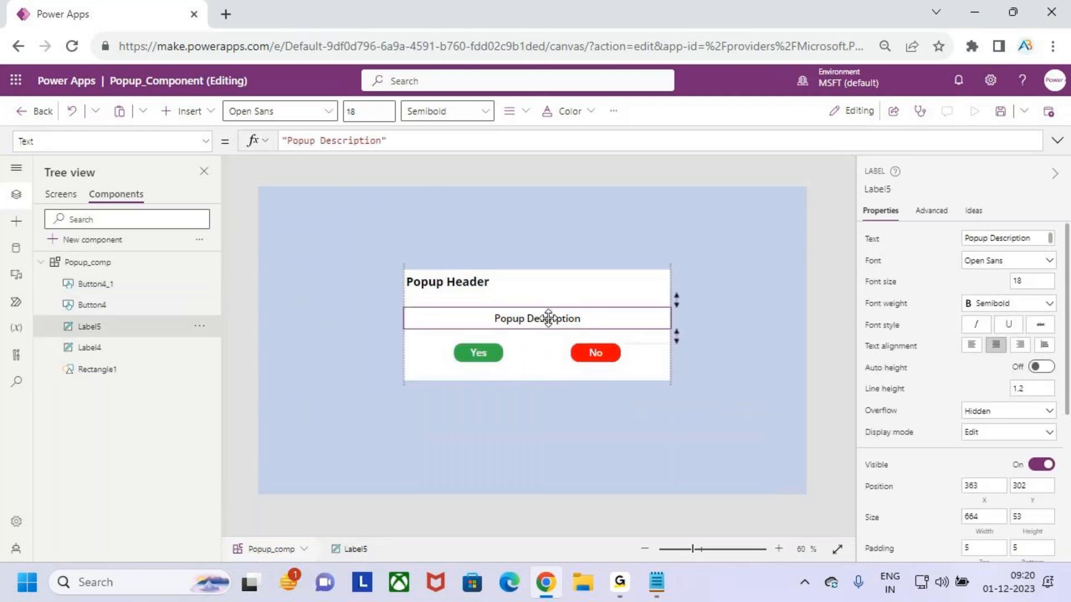
left_click(602, 422)
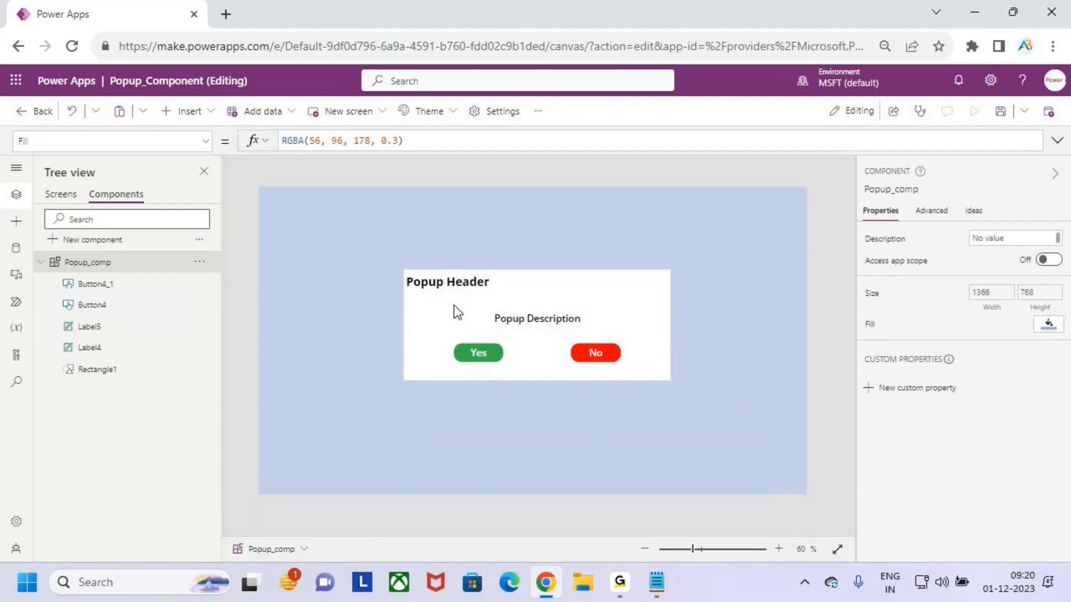
Open make.powerapps.com in a new browser tab and open the Gallery app for editing
double_click(419, 286)
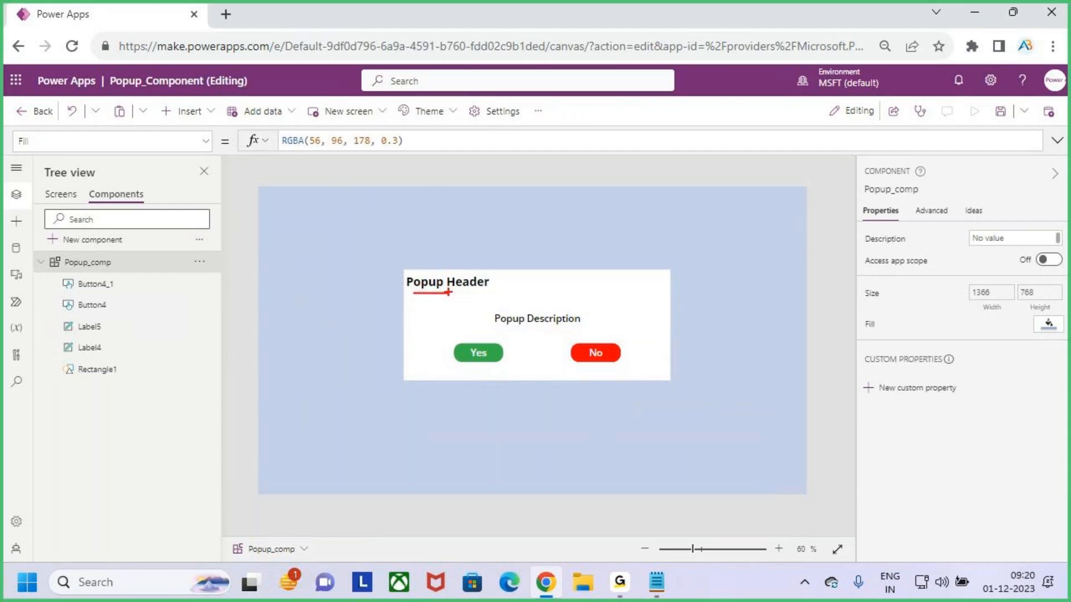
left_click(227, 12)
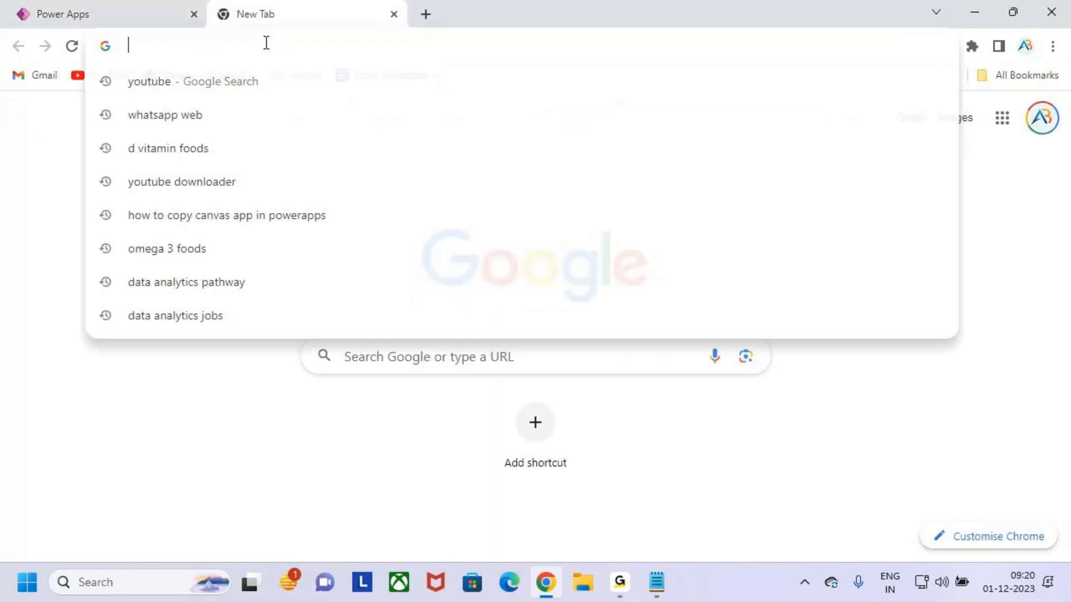
type("make")
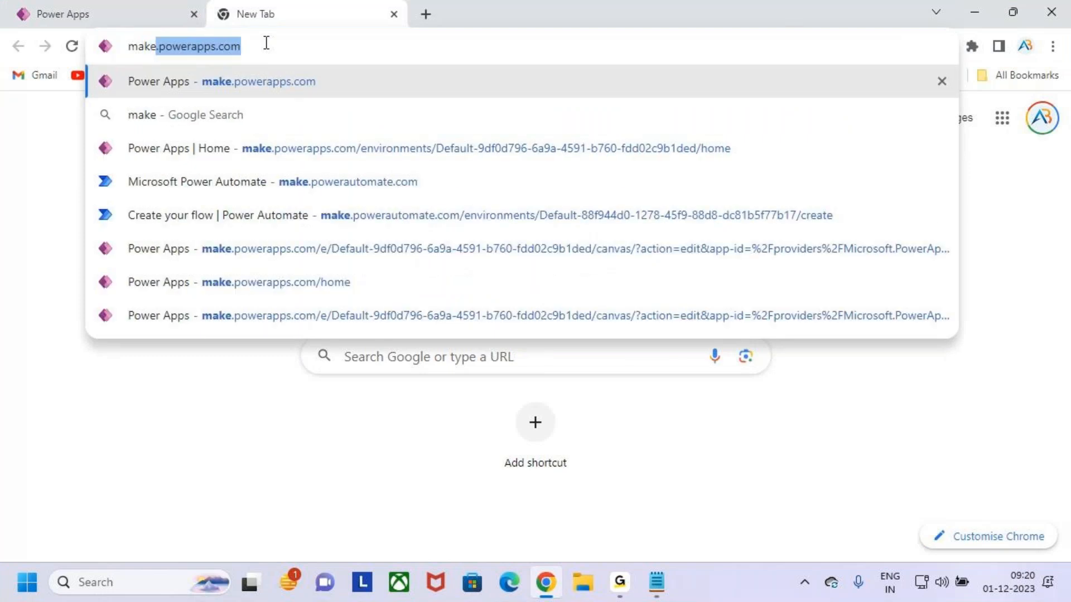
key("Return")
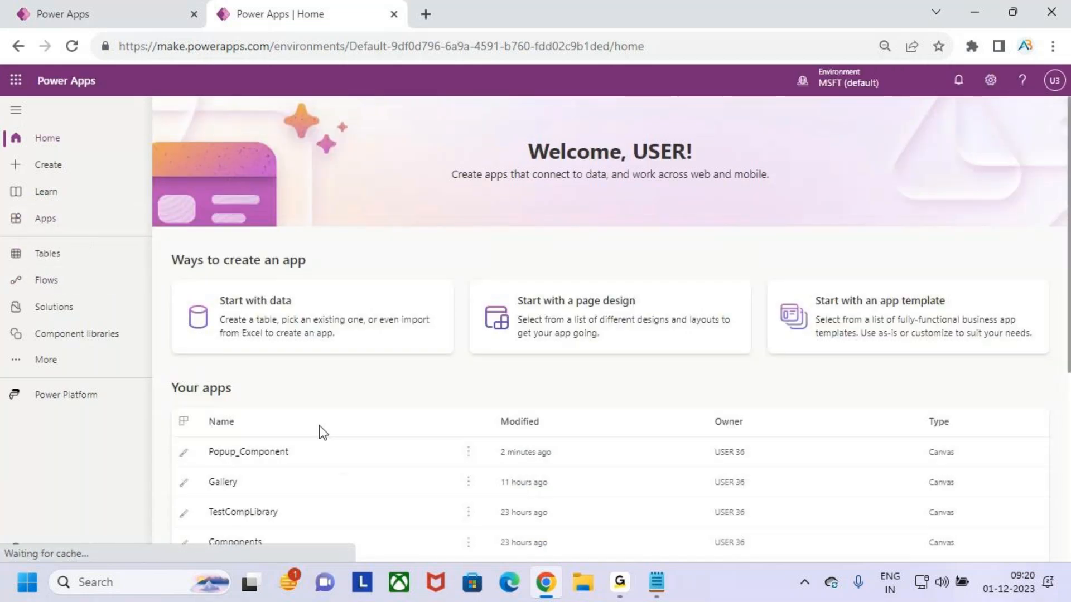
scroll(319, 426, "down", 2)
left_click(423, 398)
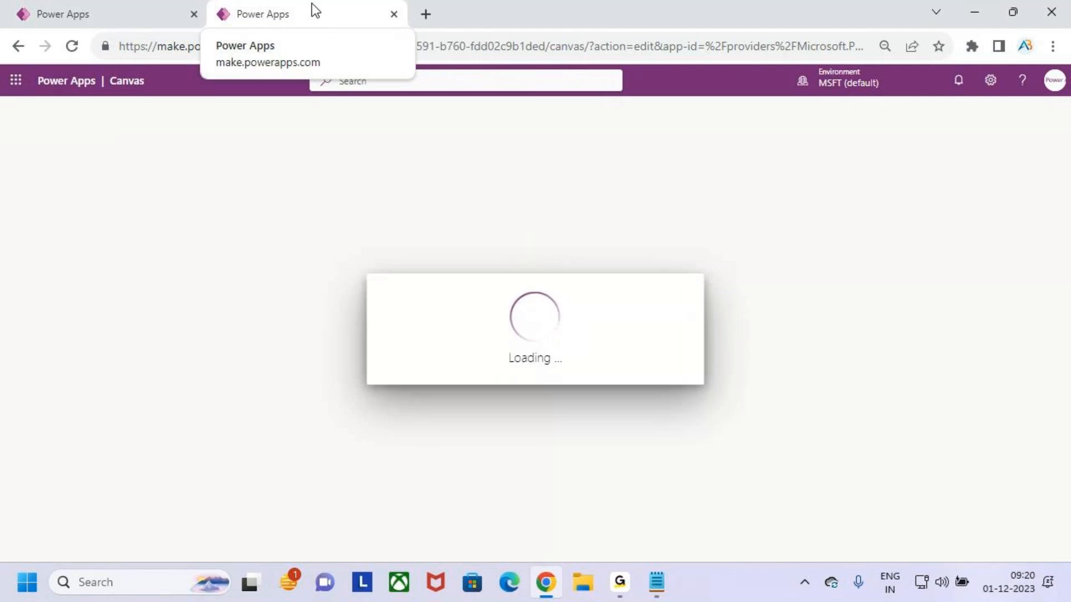
Review the popup component's header, description and buttons in the first tab
left_click(125, 2)
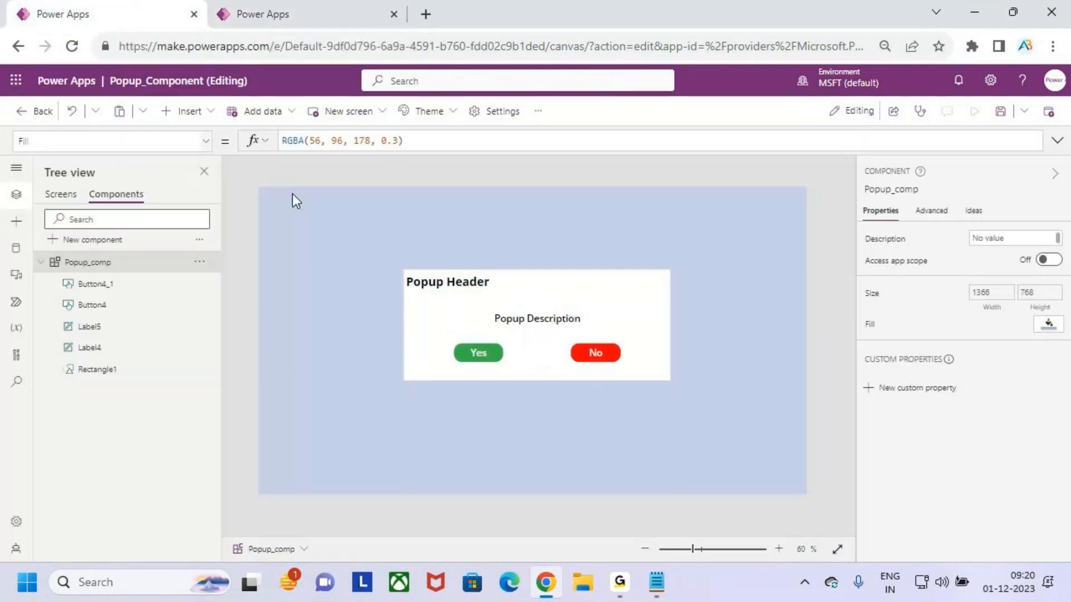
left_click_drag(462, 285, 476, 269)
mouse_move(483, 309)
left_mouse_down()
mouse_move(605, 331)
mouse_move(578, 280)
left_mouse_up()
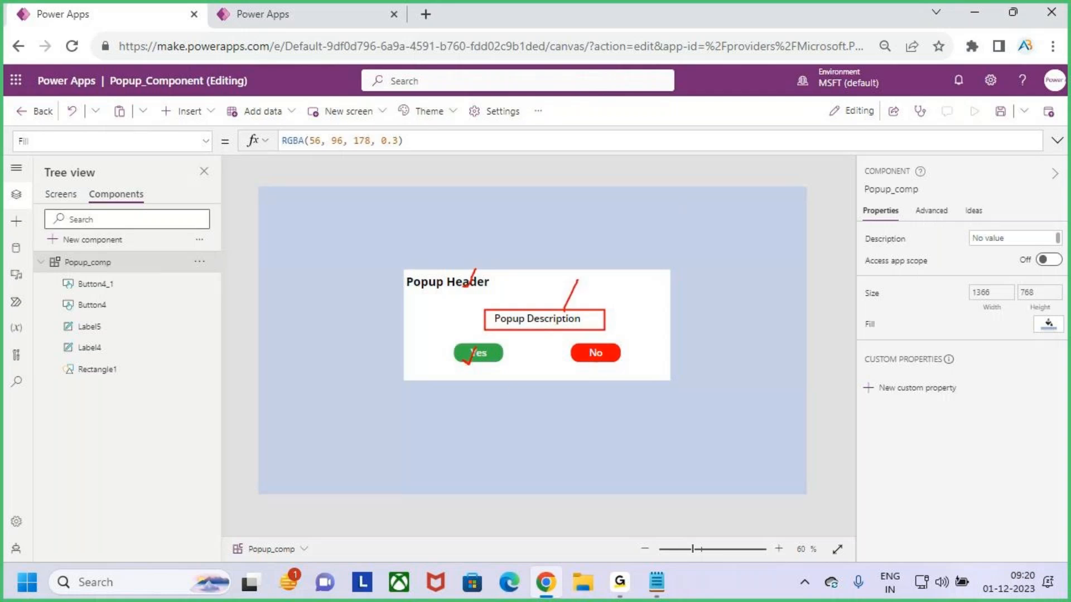
key("Escape")
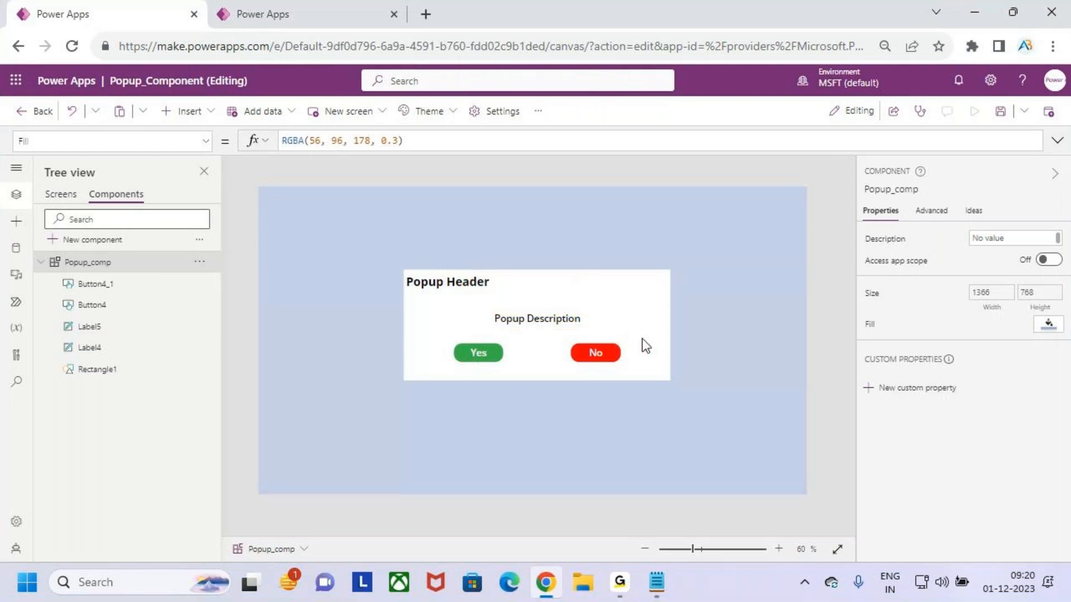
Switch to the Gallery app, preview it and delete the first record to bring up its confirmation popup
left_click(333, 12)
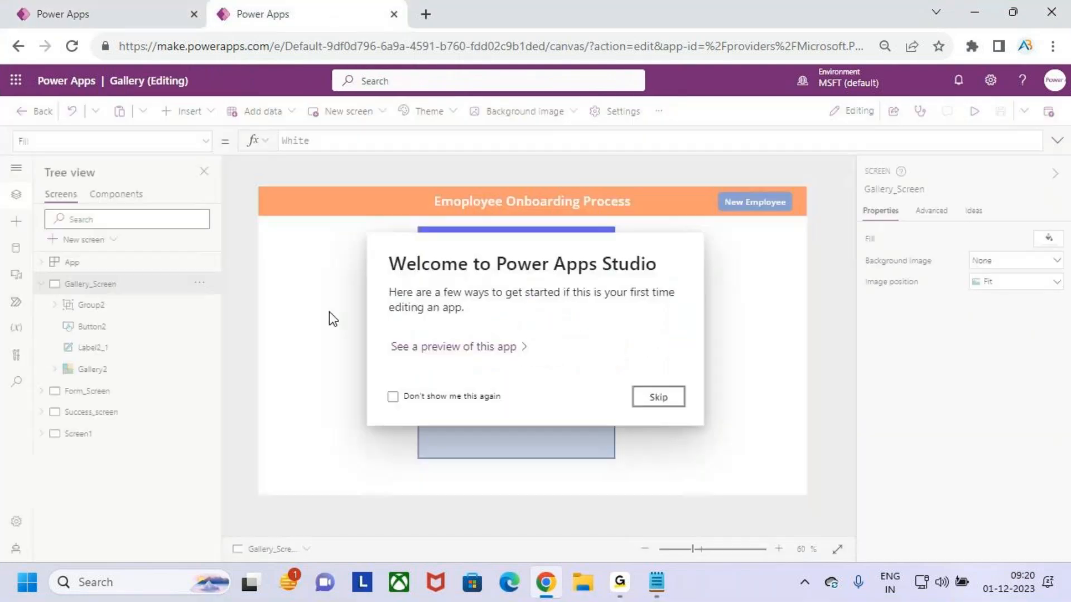
left_click(651, 402)
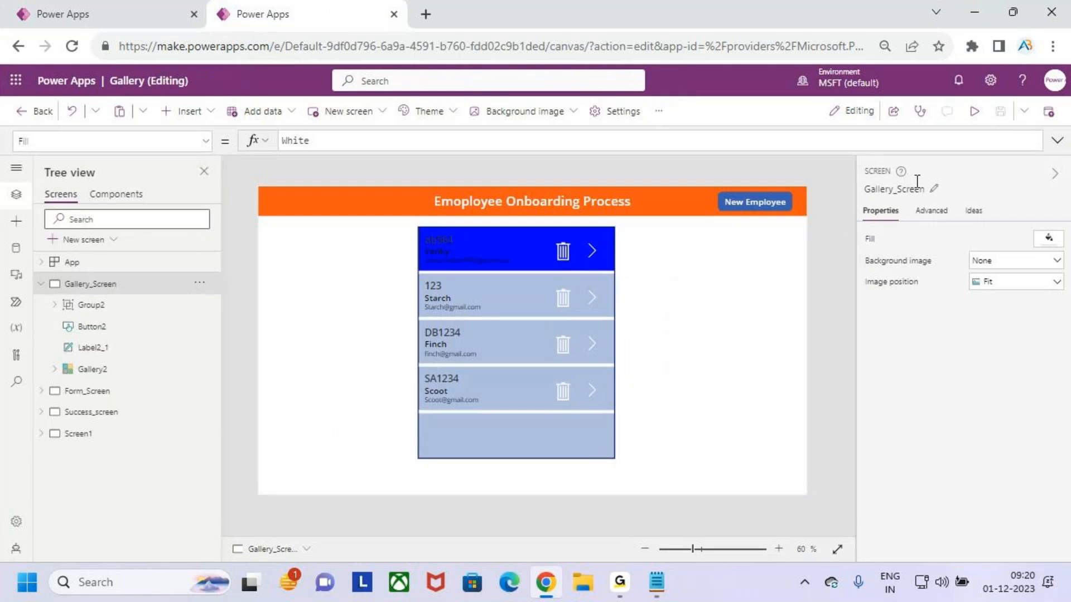
left_click(974, 111)
left_click(576, 216)
Answer No in the delete confirmation popup and close the preview
key("ctrl+2")
mouse_move(388, 269)
left_mouse_down()
mouse_move(424, 268)
mouse_move(513, 306)
mouse_move(634, 308)
left_mouse_up()
mouse_move(532, 269)
left_mouse_down()
mouse_move(545, 294)
mouse_move(534, 309)
left_mouse_up()
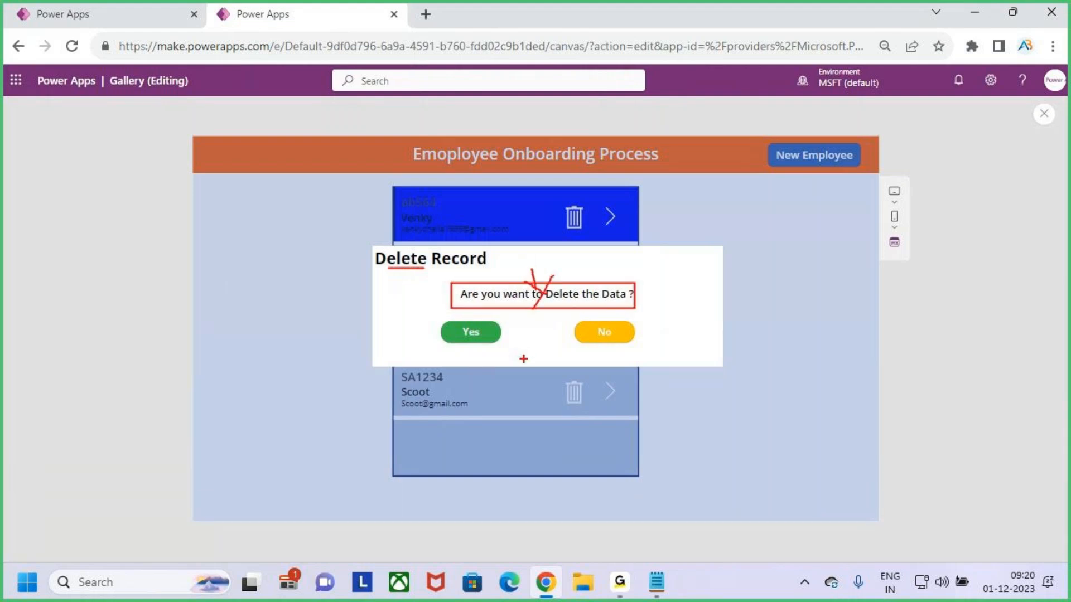
key("Escape")
left_click(607, 335)
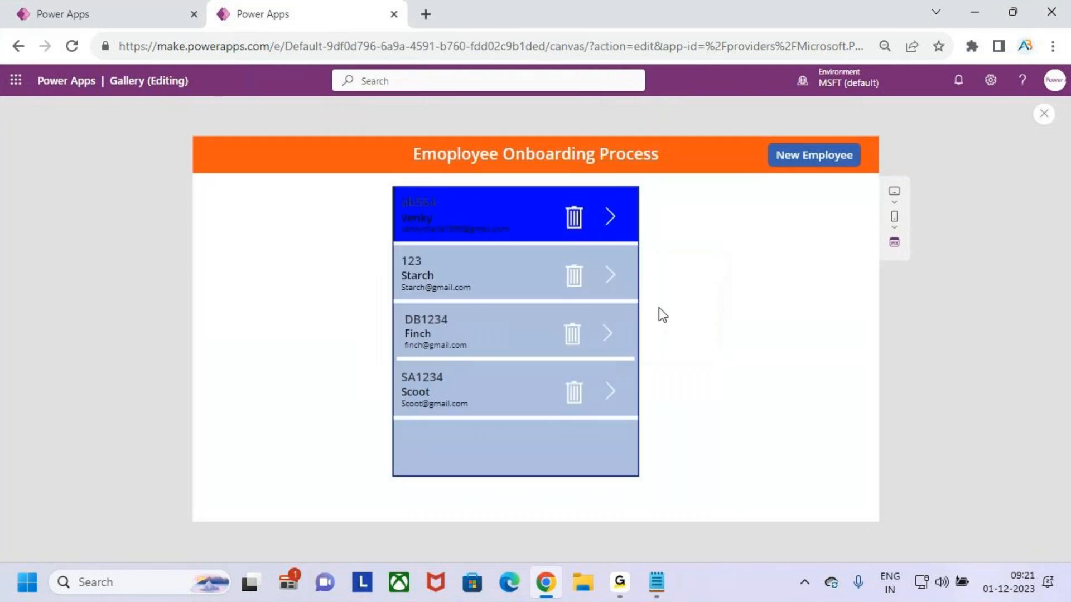
left_click(1046, 116)
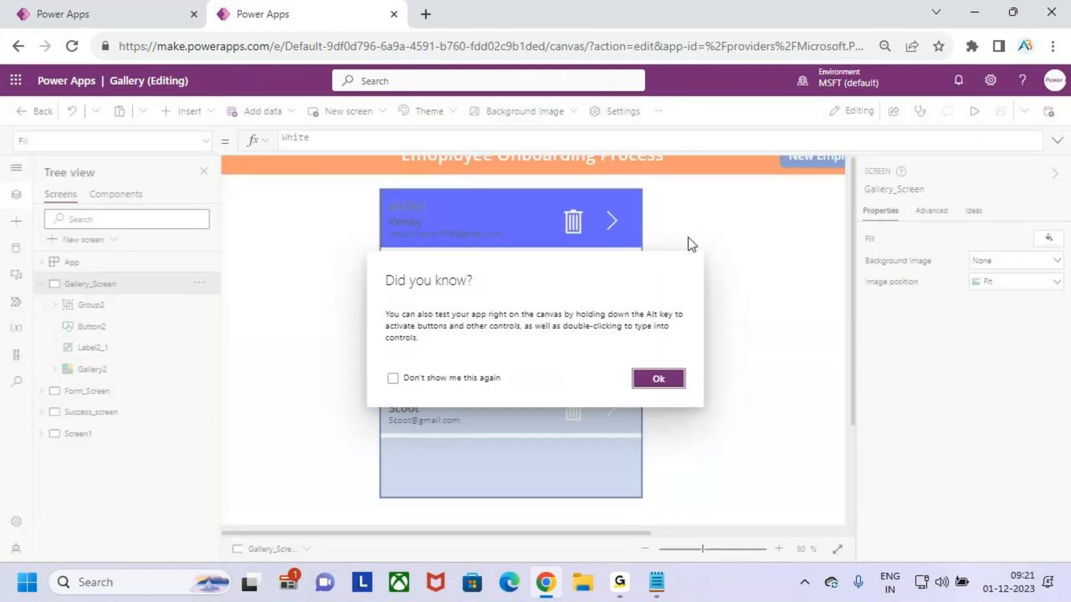
Preview the app, open the first employee's form, edit the Ename field and go back to trigger the unsaved-data popup
left_click(668, 376)
key("F5")
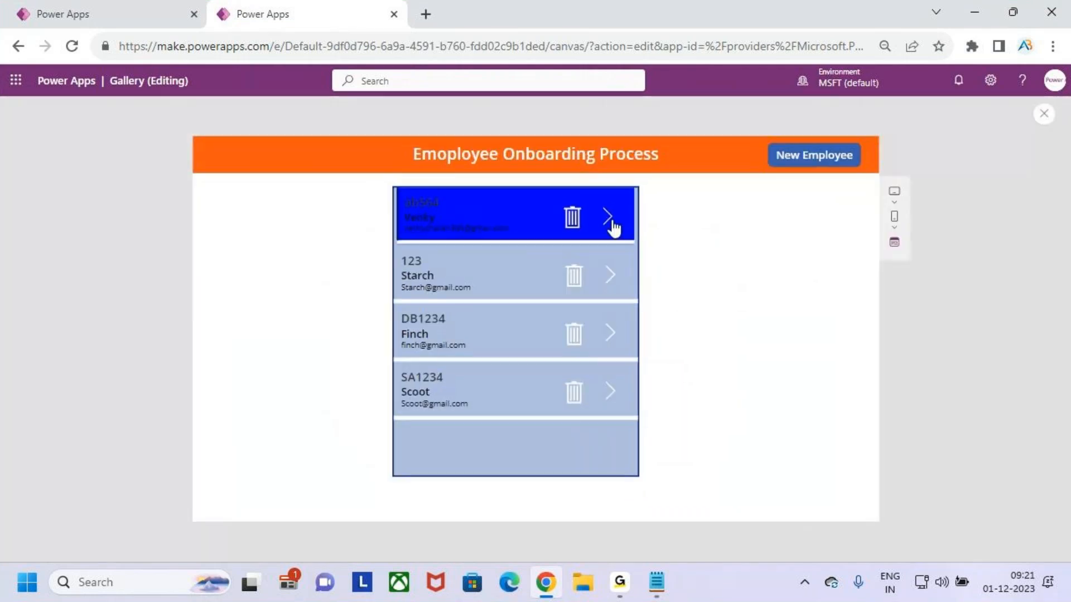
left_click(613, 227)
left_click(778, 161)
left_click(605, 222)
key("BackSpace")
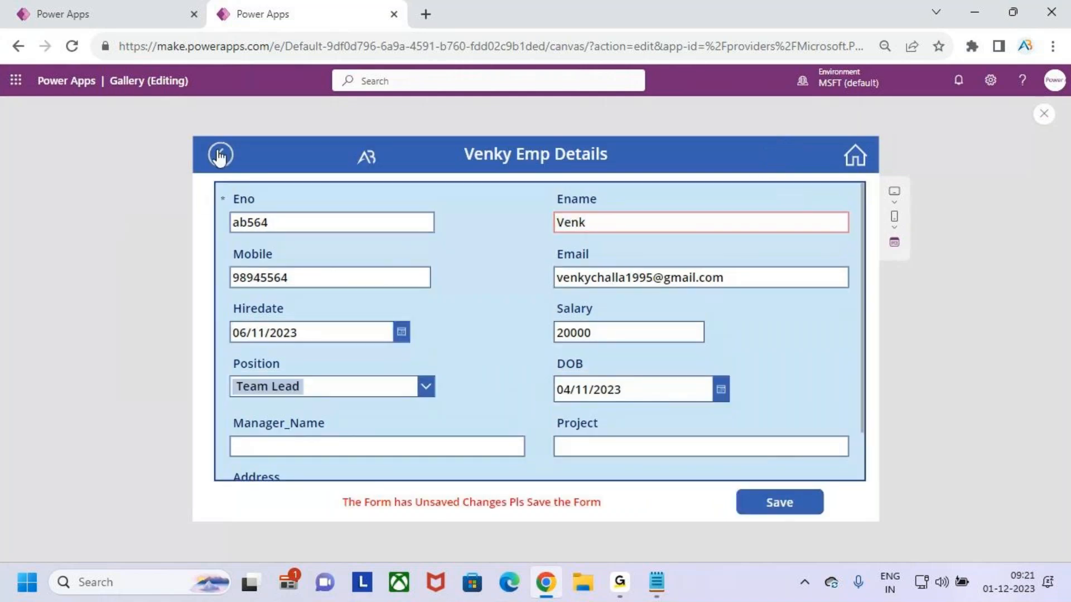
left_click(218, 156)
Exit the app preview
left_click_drag(368, 246, 487, 272)
left_click_drag(418, 222, 418, 243)
mouse_move(388, 278)
left_mouse_down()
mouse_move(619, 315)
mouse_move(693, 315)
left_mouse_up()
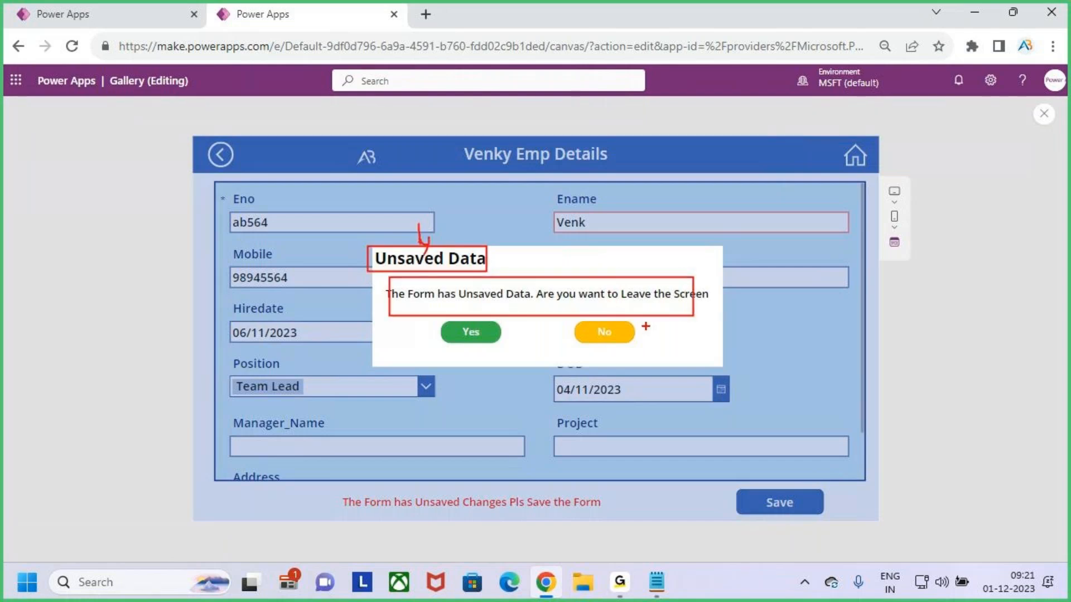
key("Escape")
mouse_move(437, 319)
left_mouse_down()
mouse_move(500, 344)
mouse_move(483, 307)
left_mouse_up()
key("Escape")
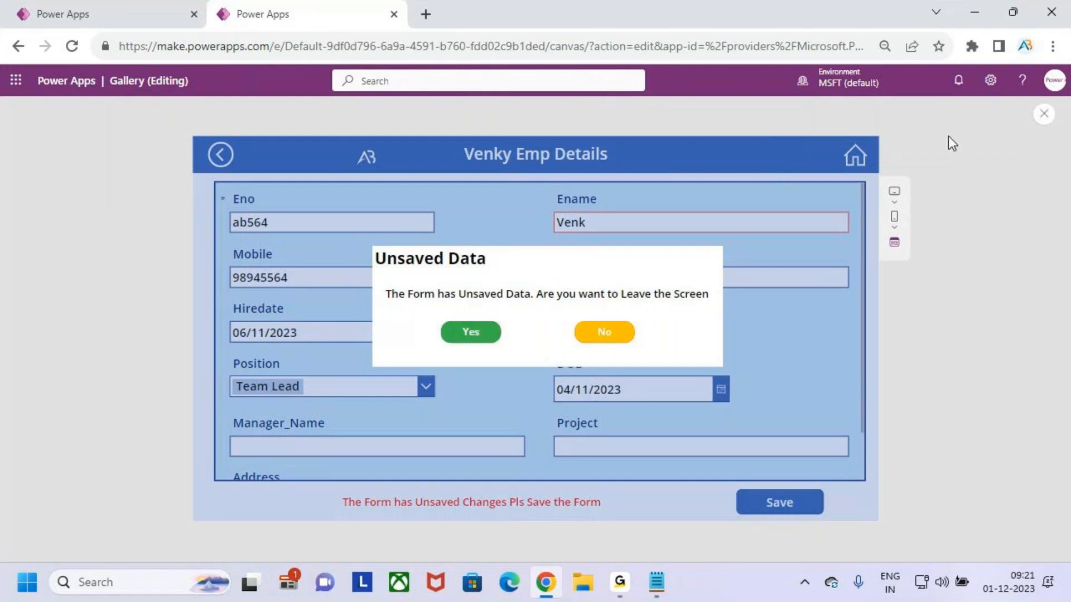
left_click(1044, 113)
key("Return")
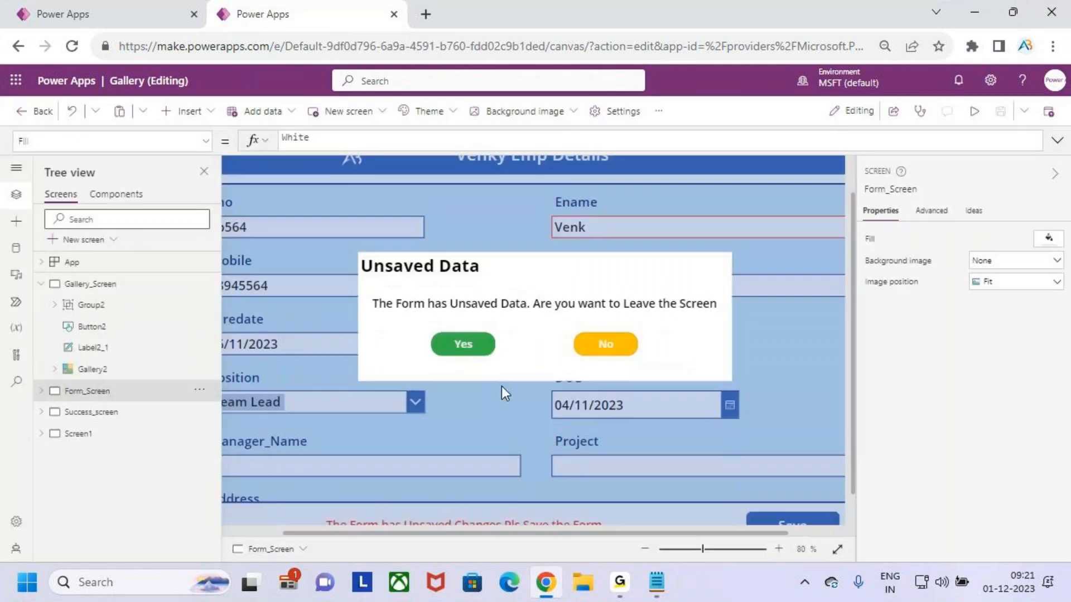
Inspect the OnSelect formulas of the Yes and No buttons in the form screen's popup
left_click(460, 345)
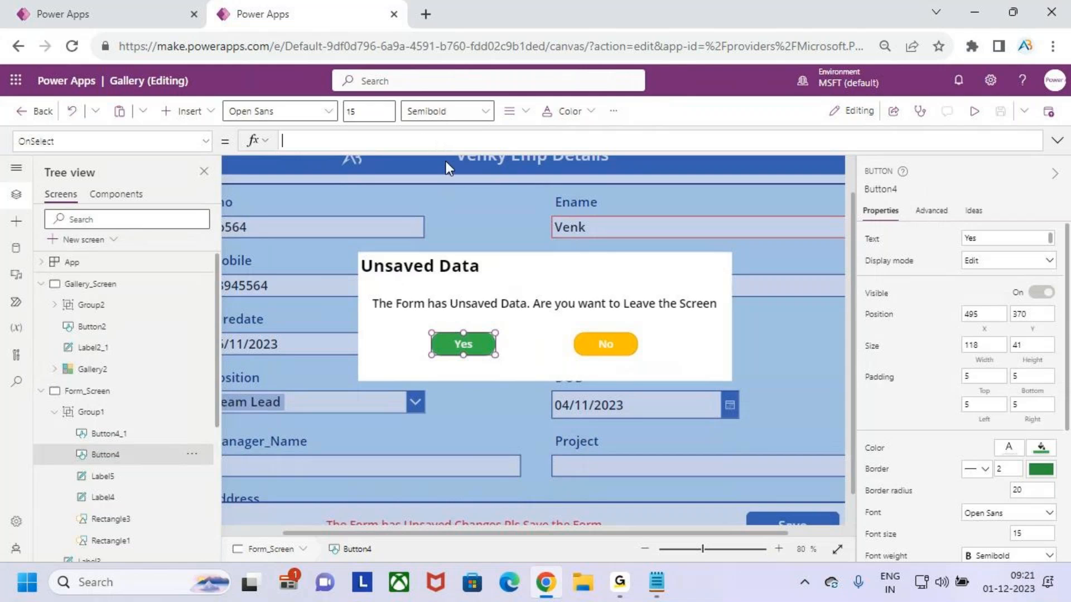
left_click(605, 346)
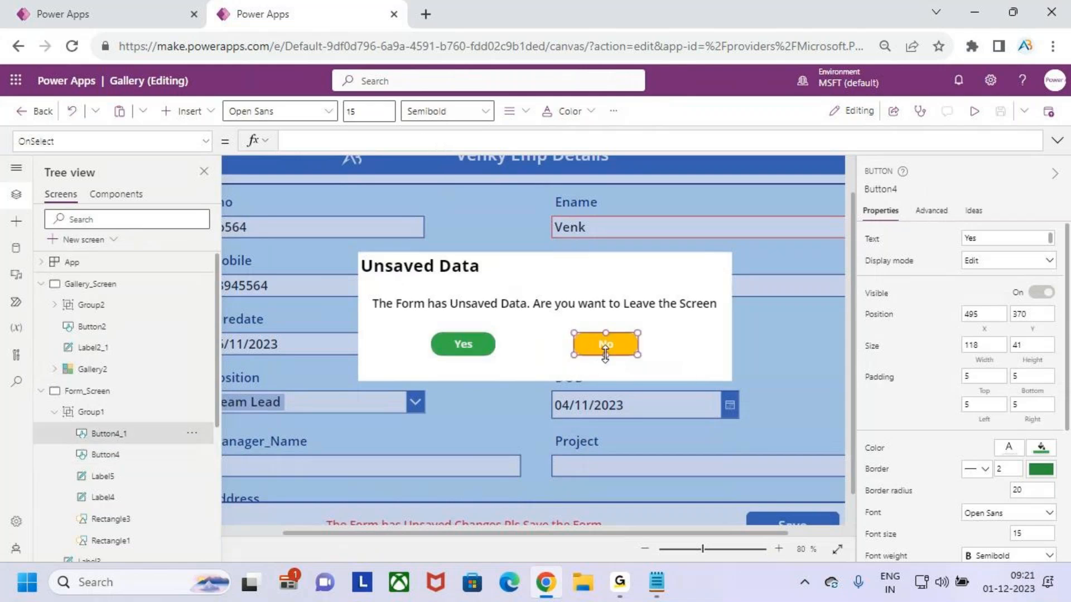
left_click(447, 343)
left_click(450, 162)
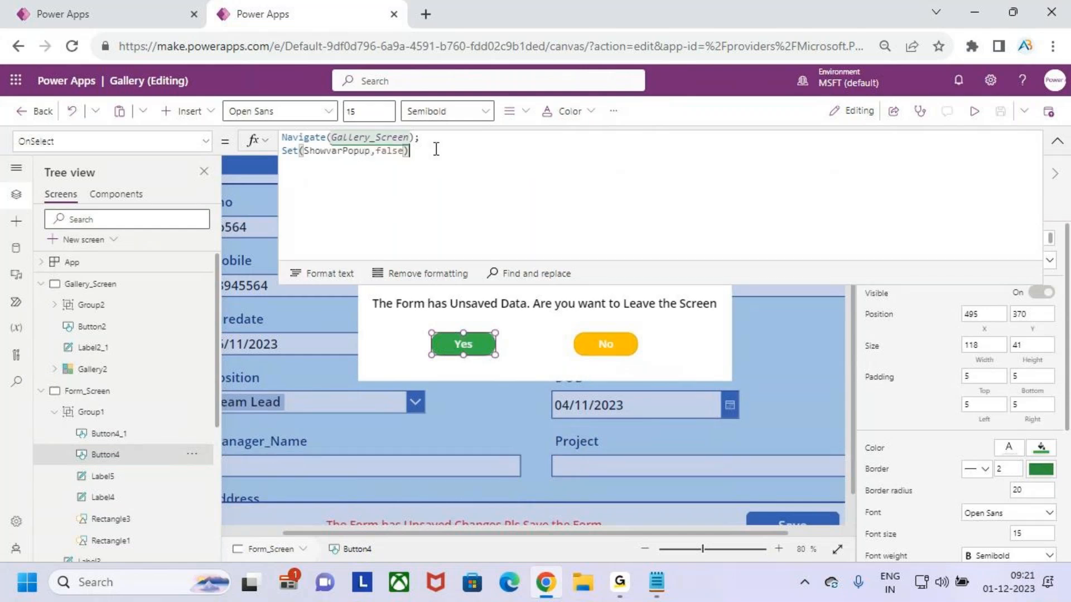
left_click(1056, 142)
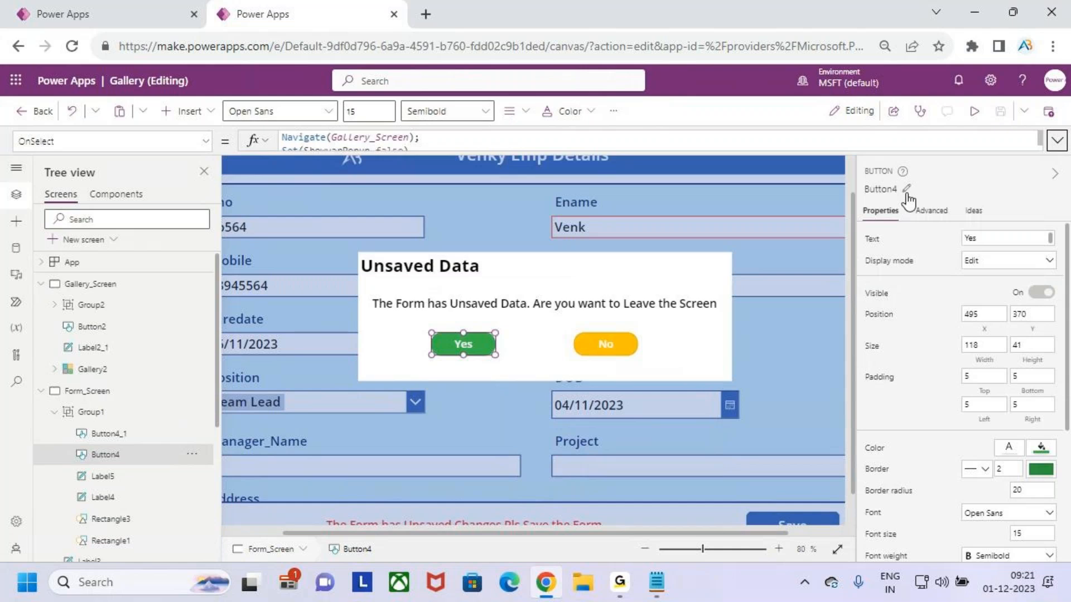
Preview the app, answer No in the unsaved-data popup and exit the preview
left_click(973, 111)
left_click(603, 331)
left_click(1044, 113)
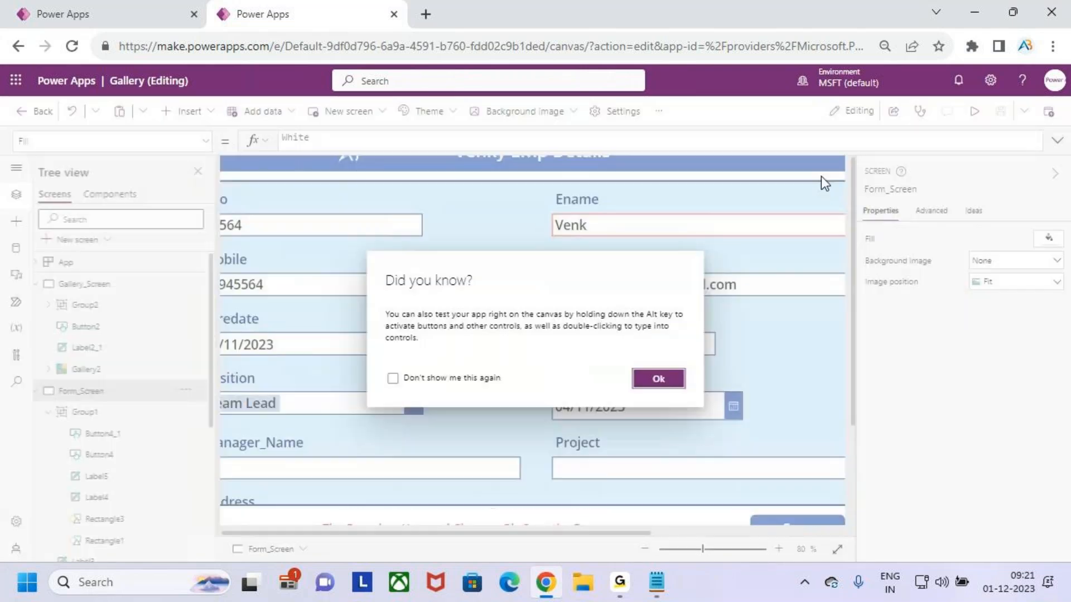
left_click(655, 380)
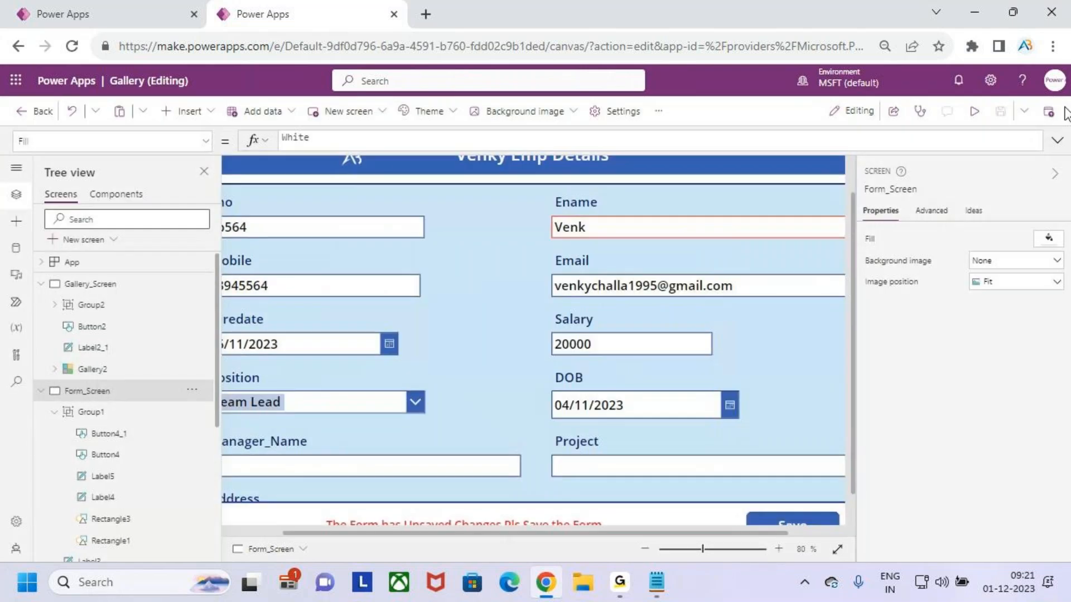
Preview the app again and go back from the form to show the unsaved-data popup
left_click(975, 115)
left_click(221, 154)
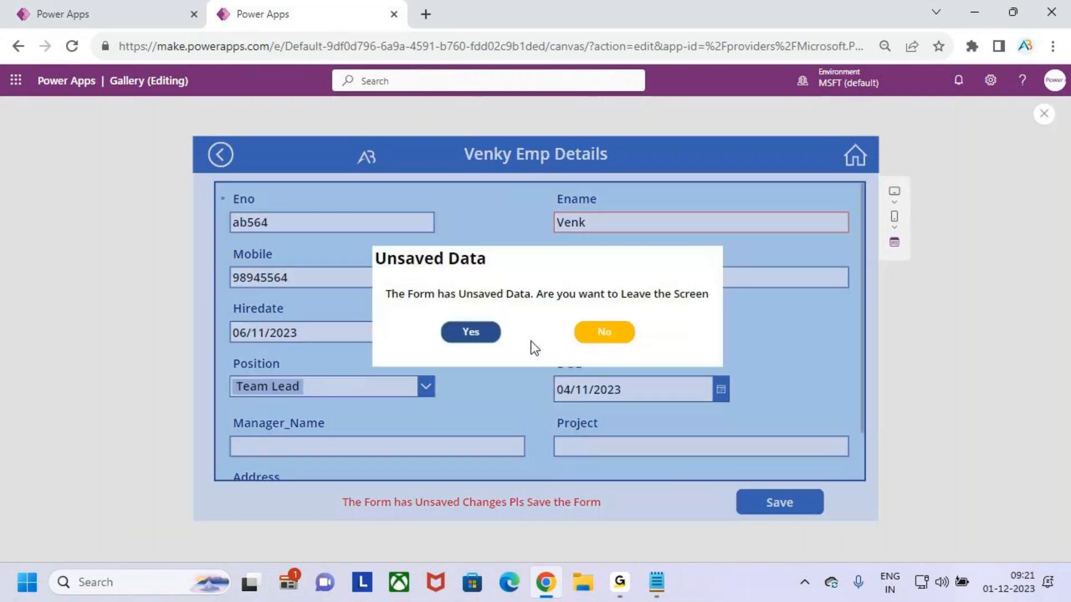
Answer Yes in the unsaved-data popup, open the delete popup on the first record, and exit the preview, dismissing the tip
left_click(471, 332)
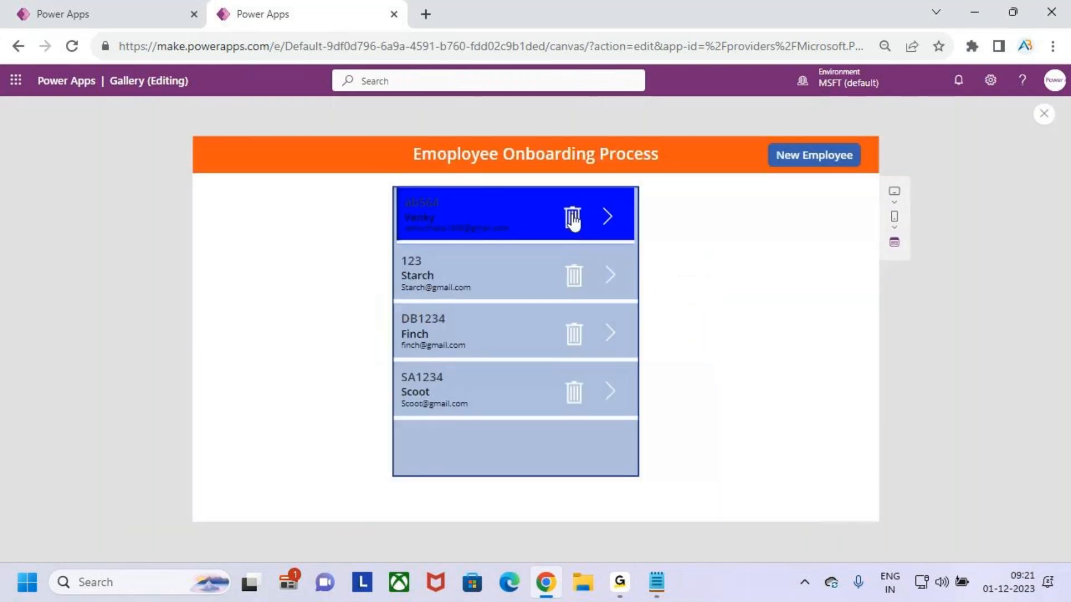
left_click(572, 219)
left_click(1044, 114)
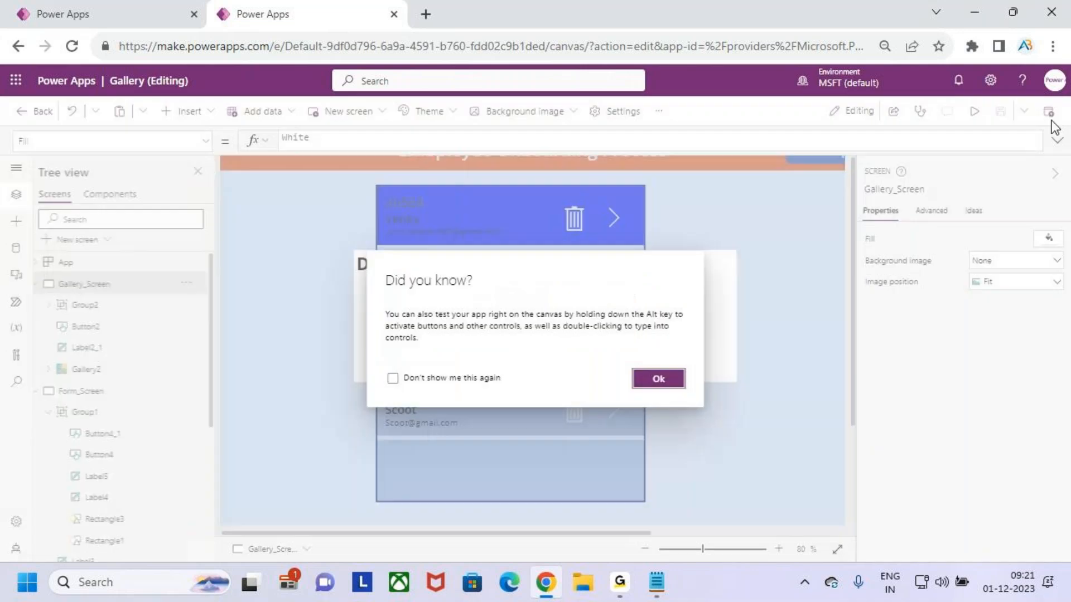
left_click(661, 383)
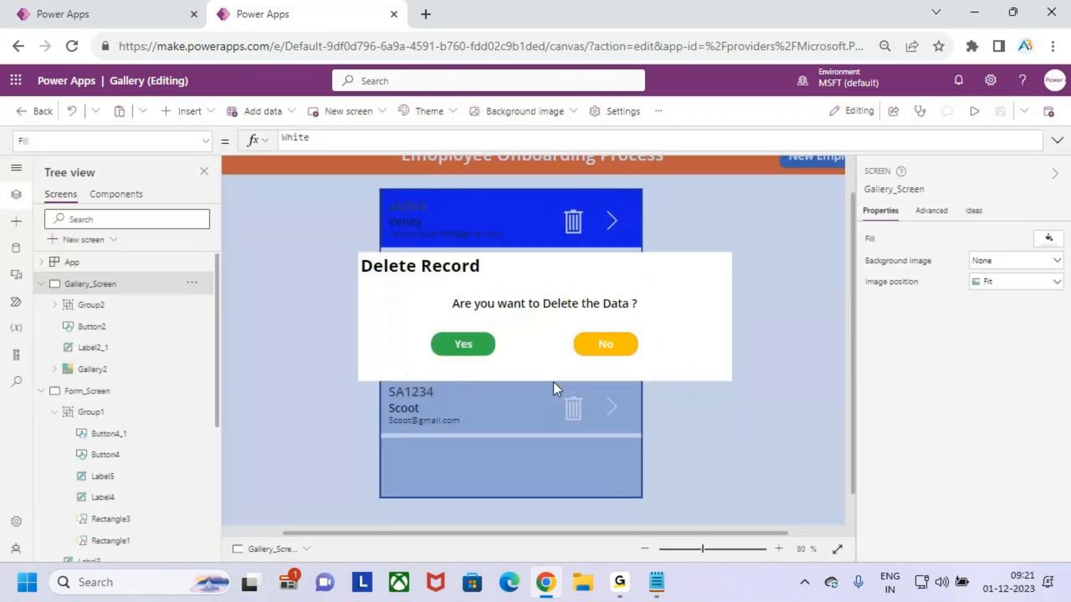
Inspect the OnSelect formula of the Yes button in the gallery screen's delete popup
left_click(453, 349)
left_click(452, 347)
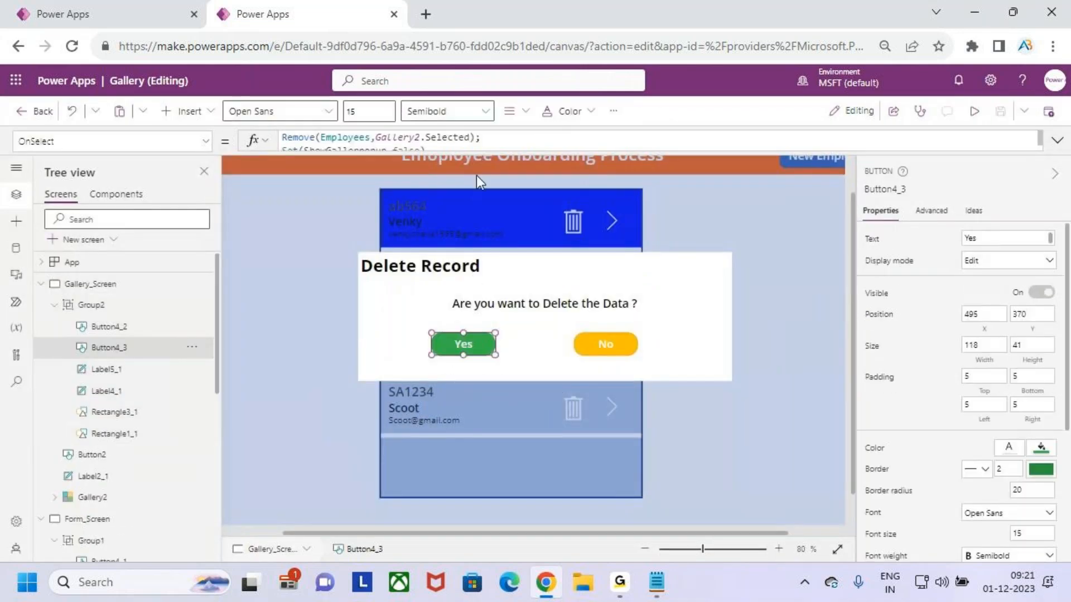
left_click(478, 146)
left_click_drag(326, 139, 378, 142)
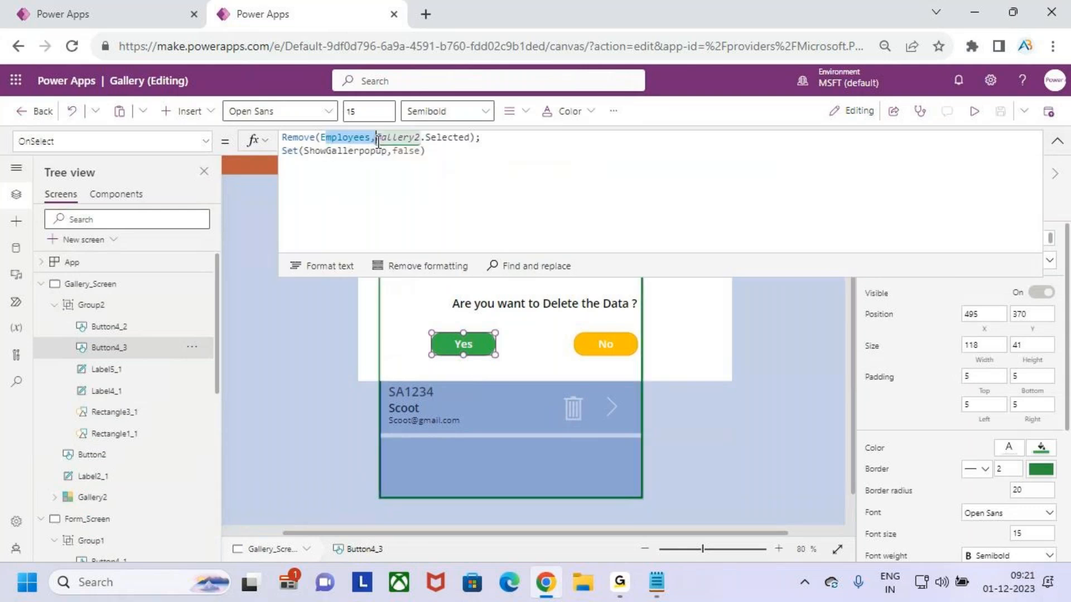
left_click(487, 156)
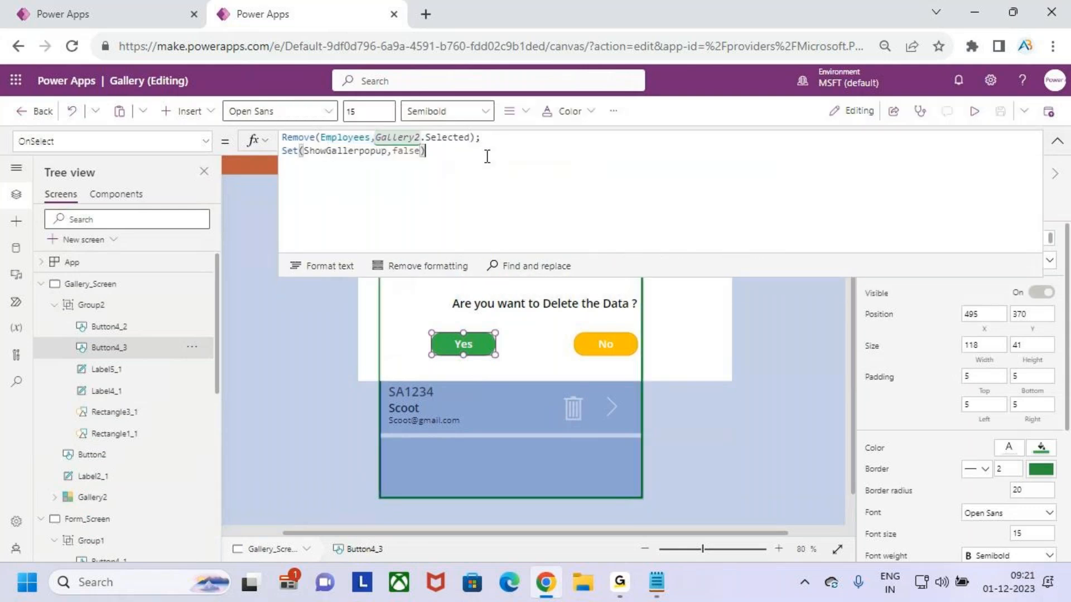
left_click(1056, 141)
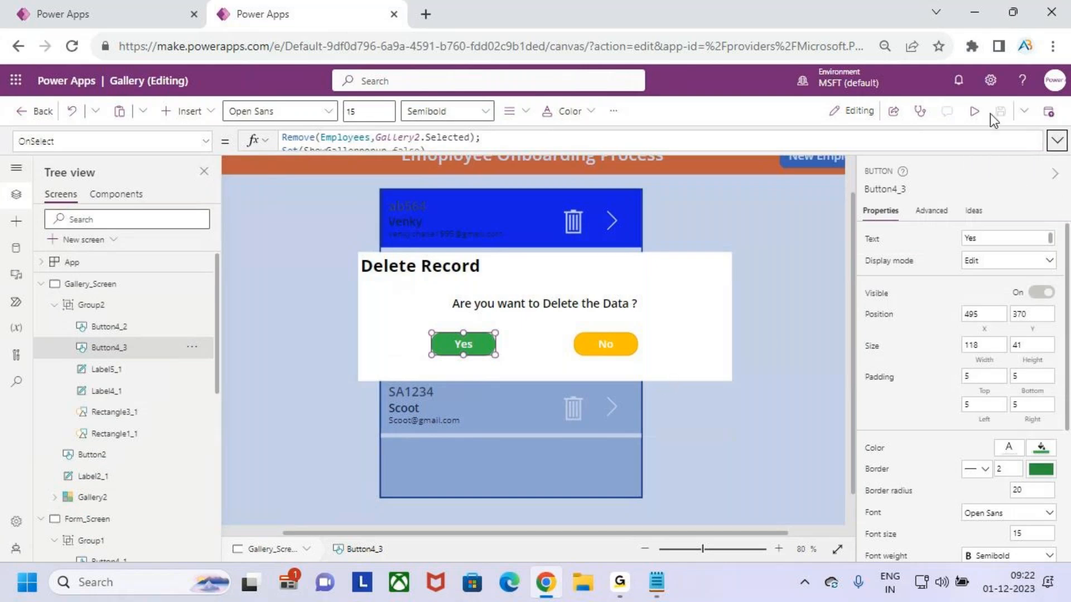
Preview the app, answer No in the delete popup, and exit the preview, dismissing the tip
left_click(974, 111)
left_click(602, 330)
left_click(1042, 118)
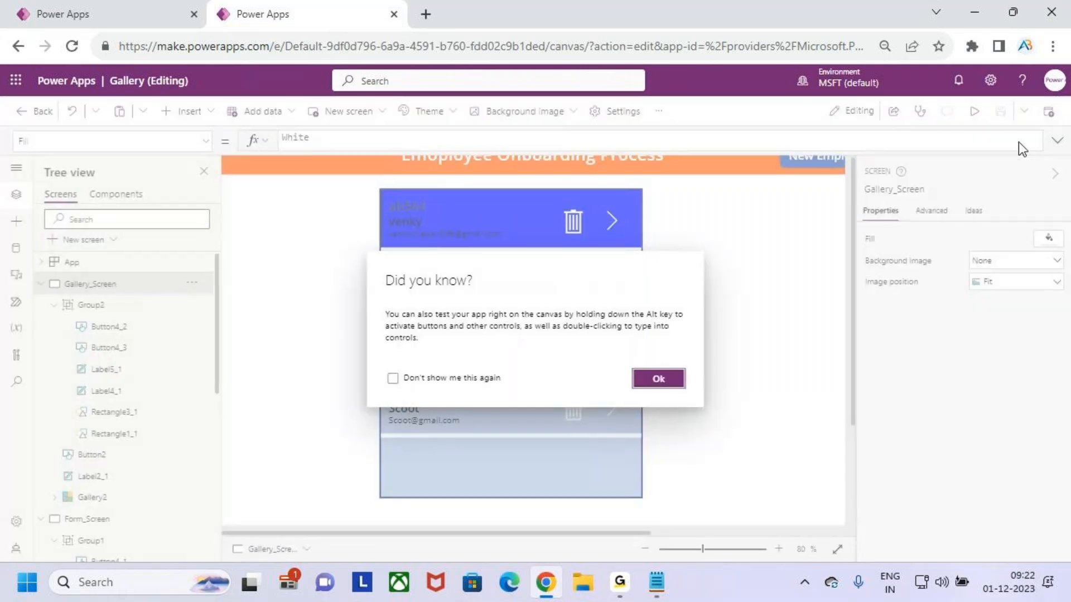
left_click(652, 379)
Switch to the browser tab with the Popup_Component app
left_click(131, 9)
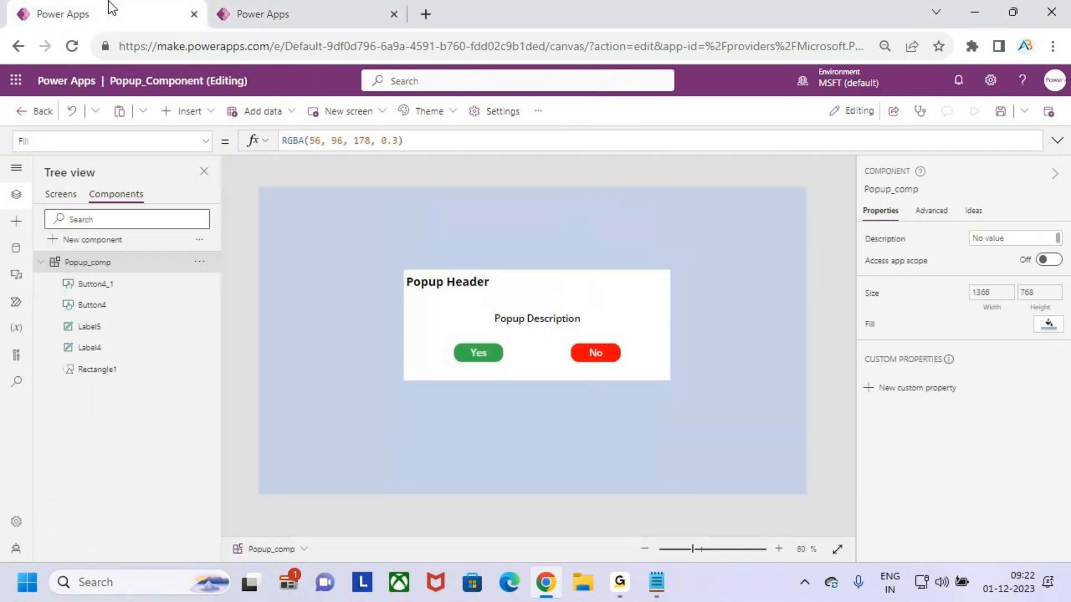
key("ctrl+2")
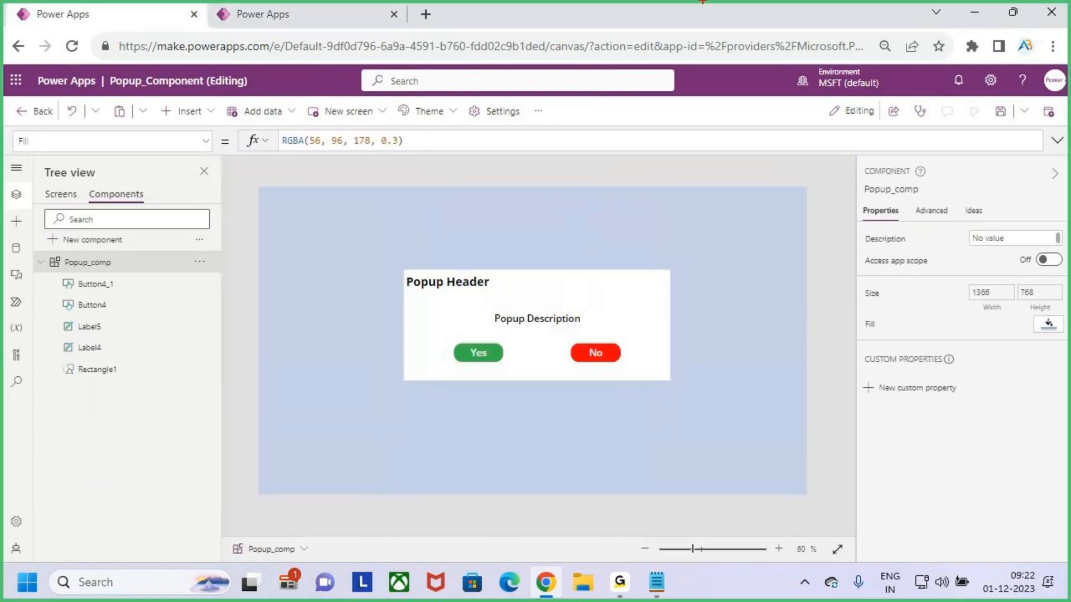
key("Escape")
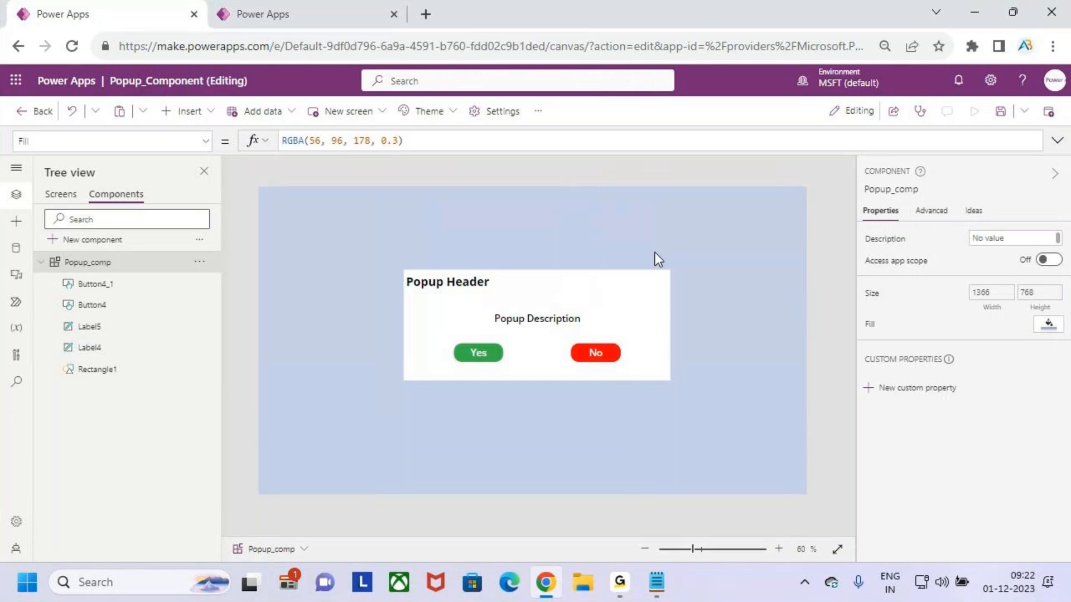
key("ctrl+2")
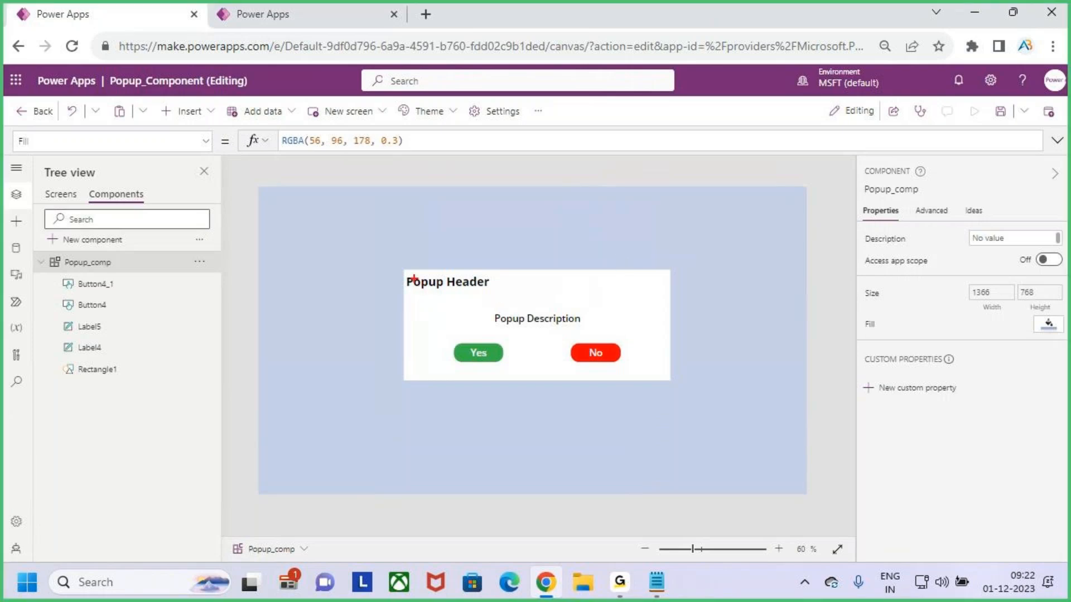
left_click_drag(400, 271, 595, 334)
left_click_drag(538, 287, 542, 306)
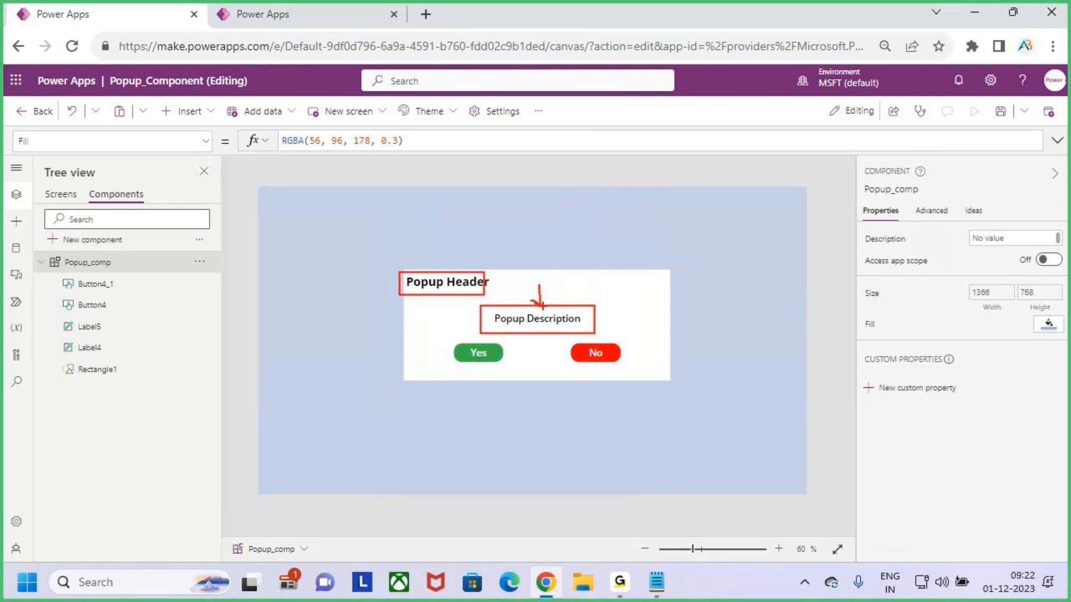
left_click_drag(434, 253, 434, 273)
left_click_drag(669, 231, 807, 230)
key("t")
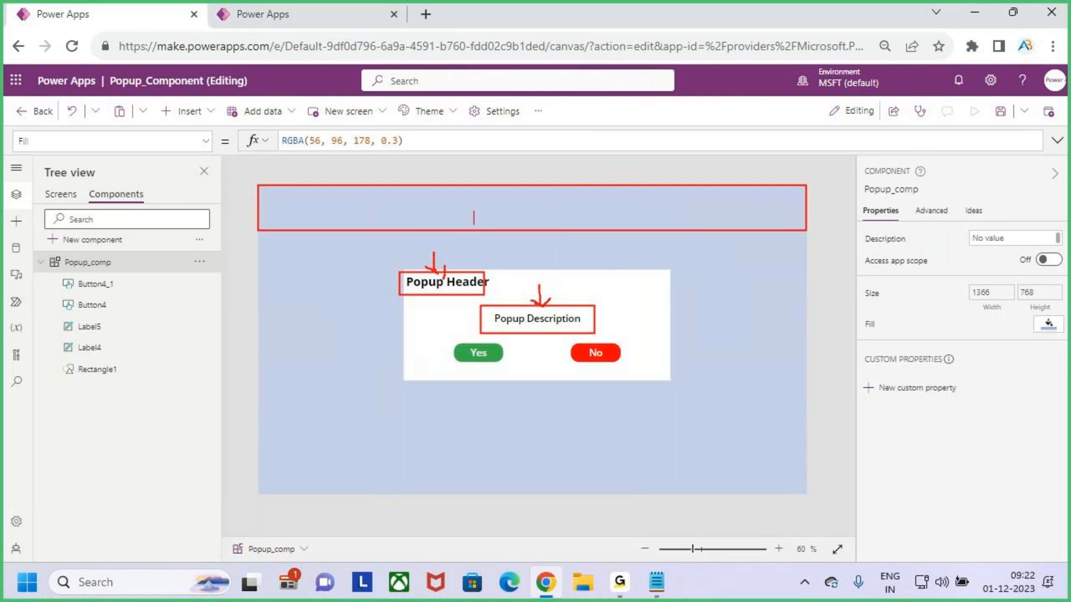
type("Headers")
key("Escape")
mouse_move(430, 247)
left_mouse_down()
mouse_move(432, 281)
mouse_move(444, 265)
left_mouse_up()
left_click_drag(542, 283, 544, 307)
left_click_drag(544, 307, 559, 291)
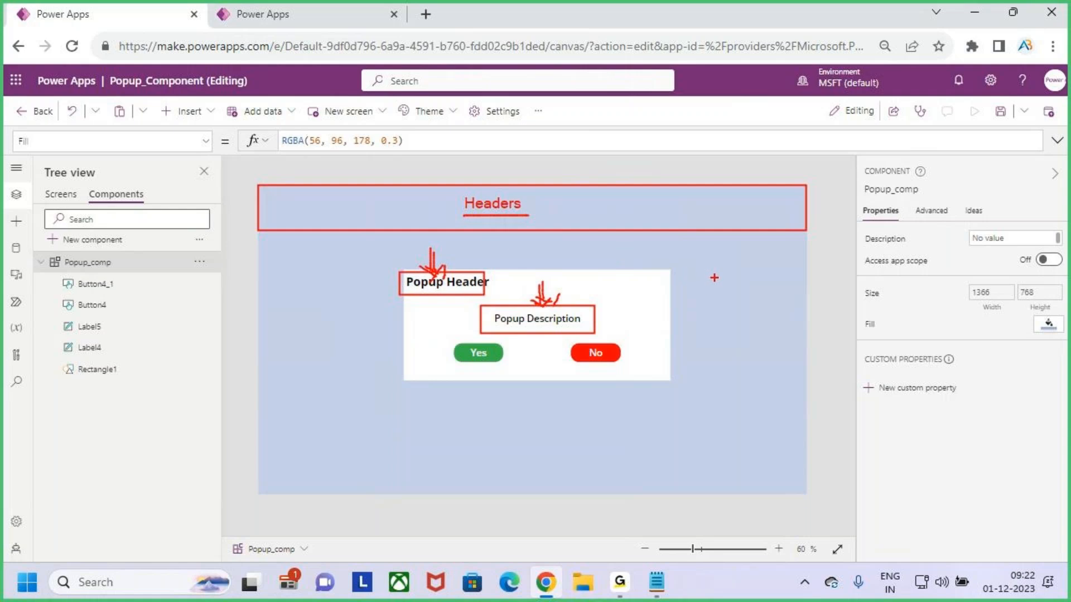
key("e")
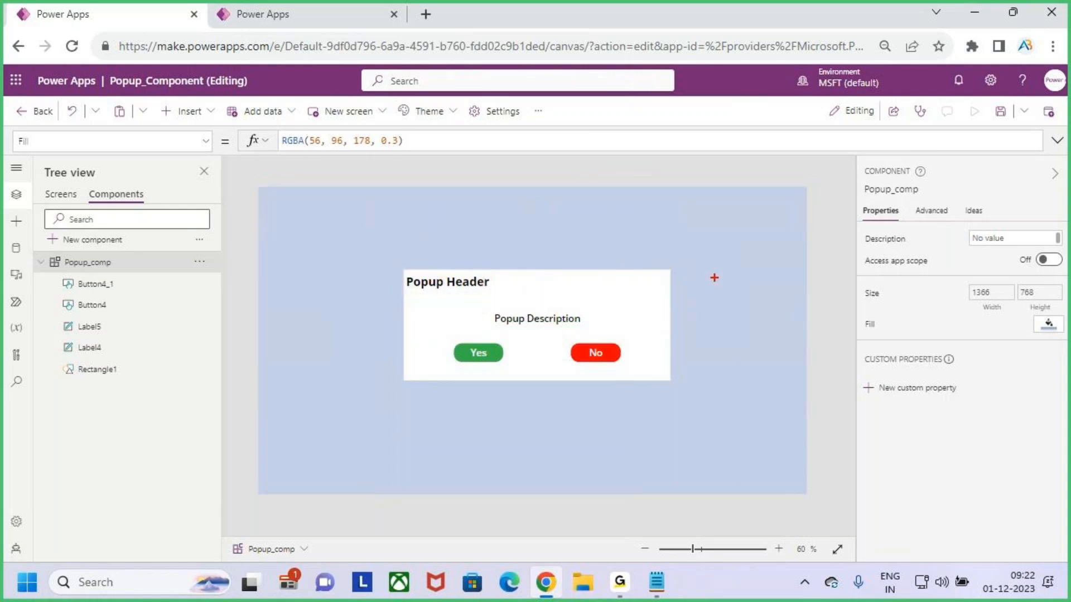
type("t")
type("Gallery")
key("Return")
key("Return")
key("Return")
type("For,")
type("m")
key("Return")
key("Return")
type("Welcome")
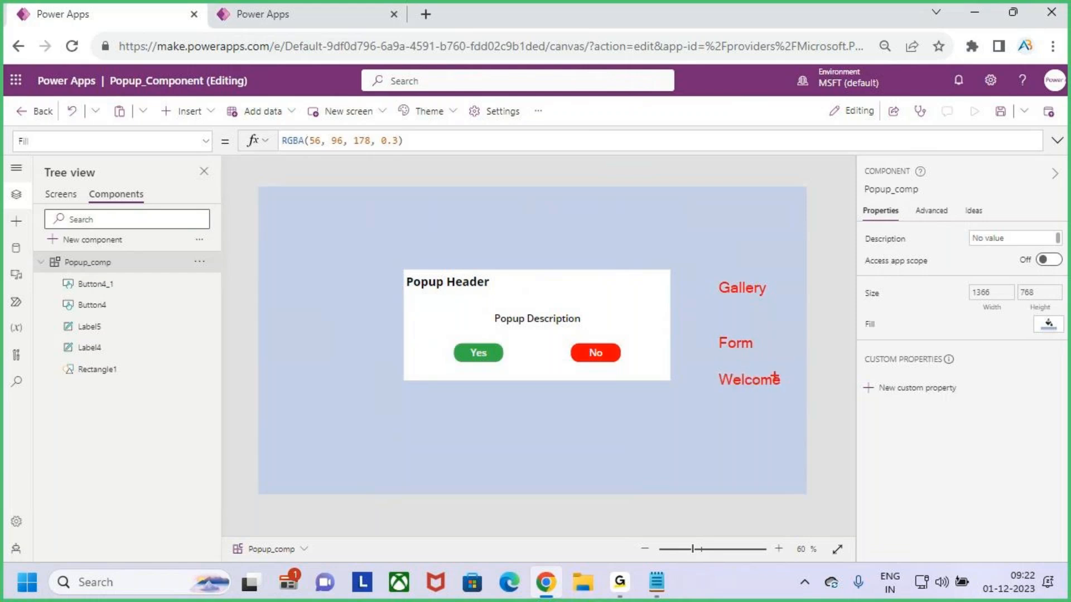
left_click_drag(705, 273, 768, 303)
left_click_drag(708, 328, 777, 361)
left_click_drag(697, 368, 791, 398)
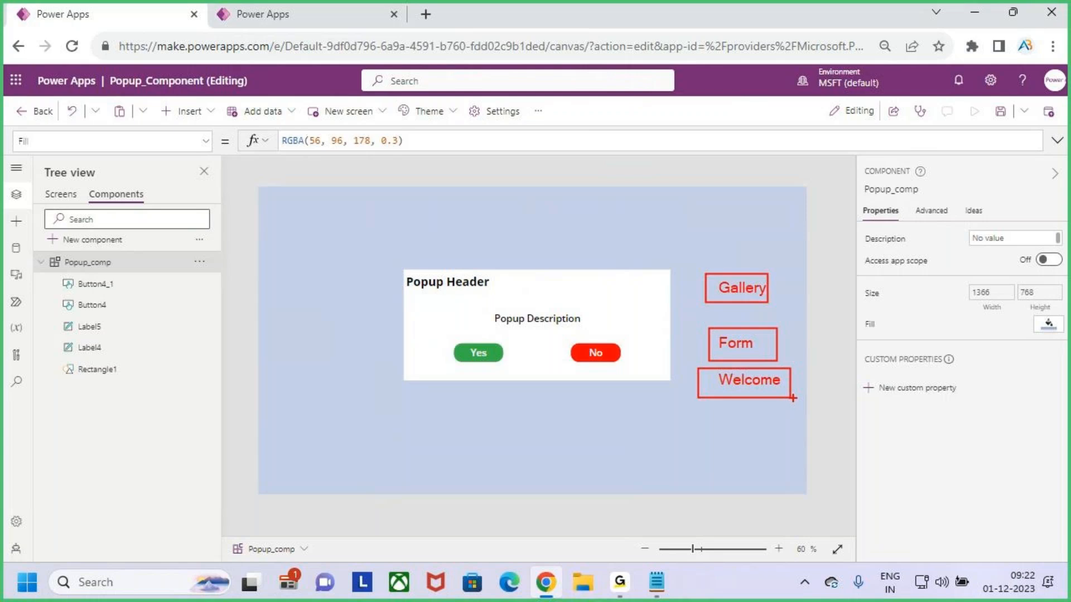
key("Escape")
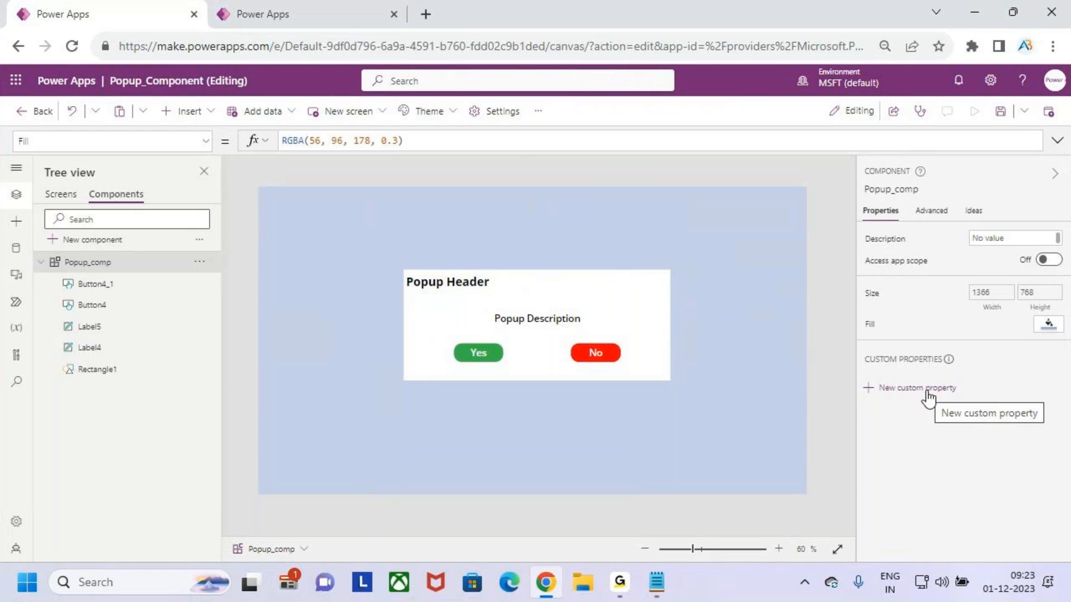
key("ctrl+2")
left_click_drag(875, 375, 979, 395)
left_click_drag(430, 290, 461, 289)
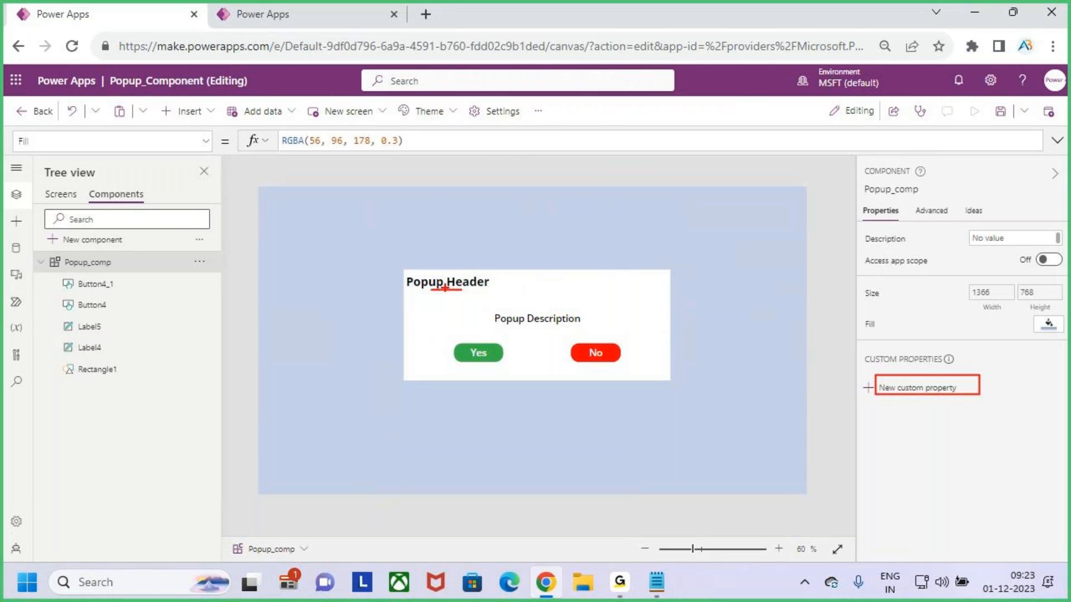
key("Escape")
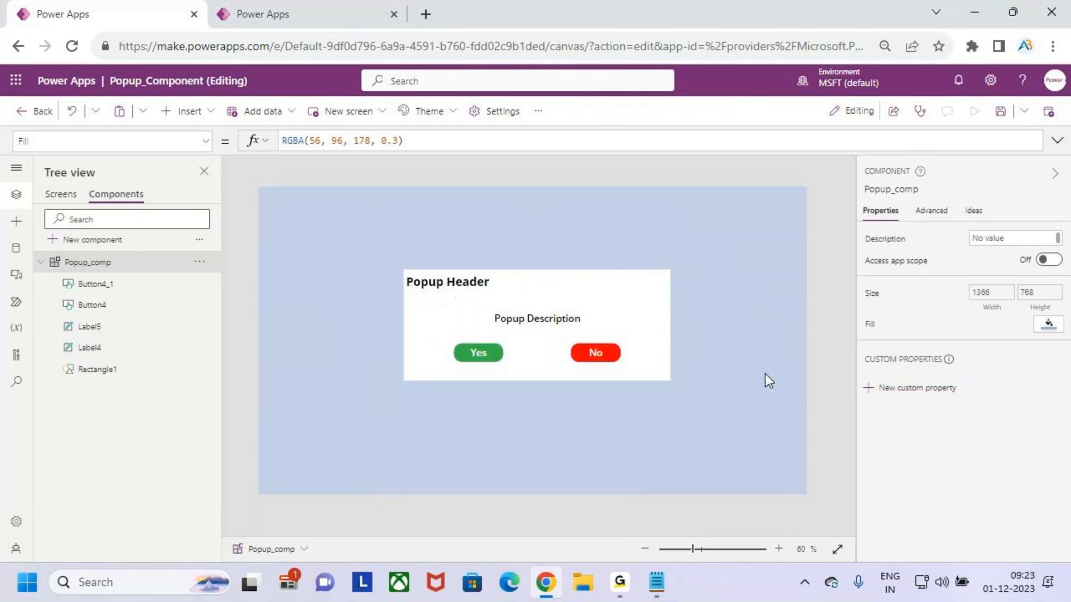
Create a new Input custom property named PopupHeader with Text data type on the Popup_comp component
left_click(915, 390)
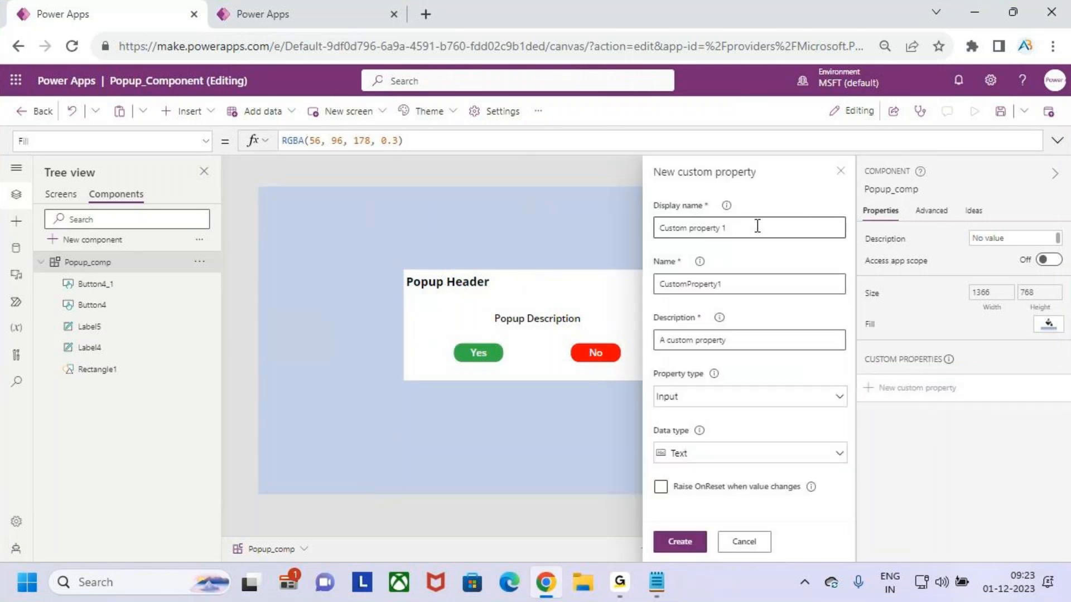
left_click_drag(755, 225, 618, 233)
left_click_drag(765, 227, 646, 233)
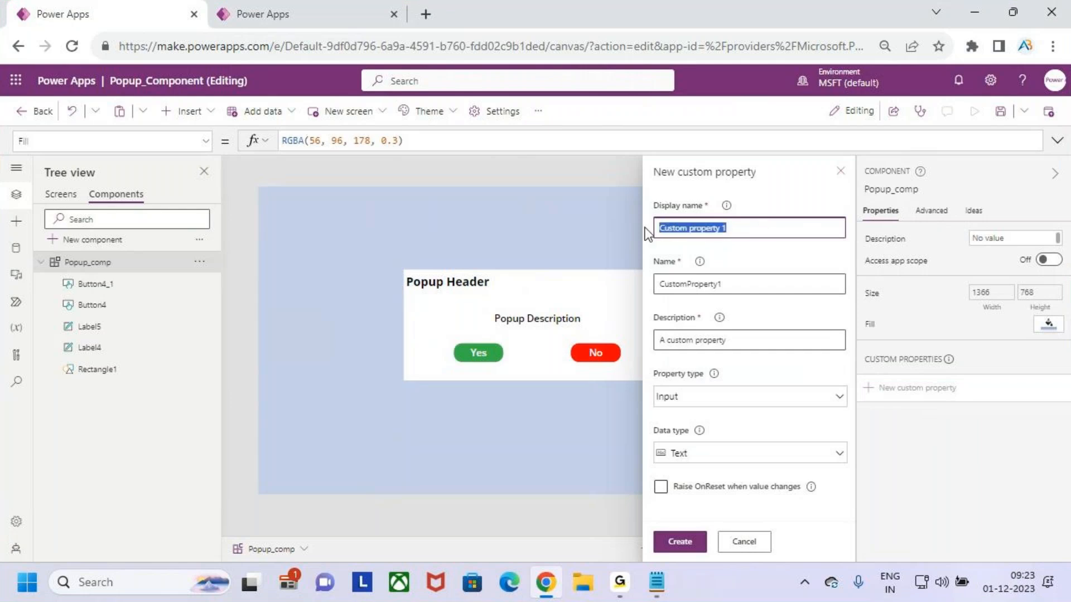
type("Cu")
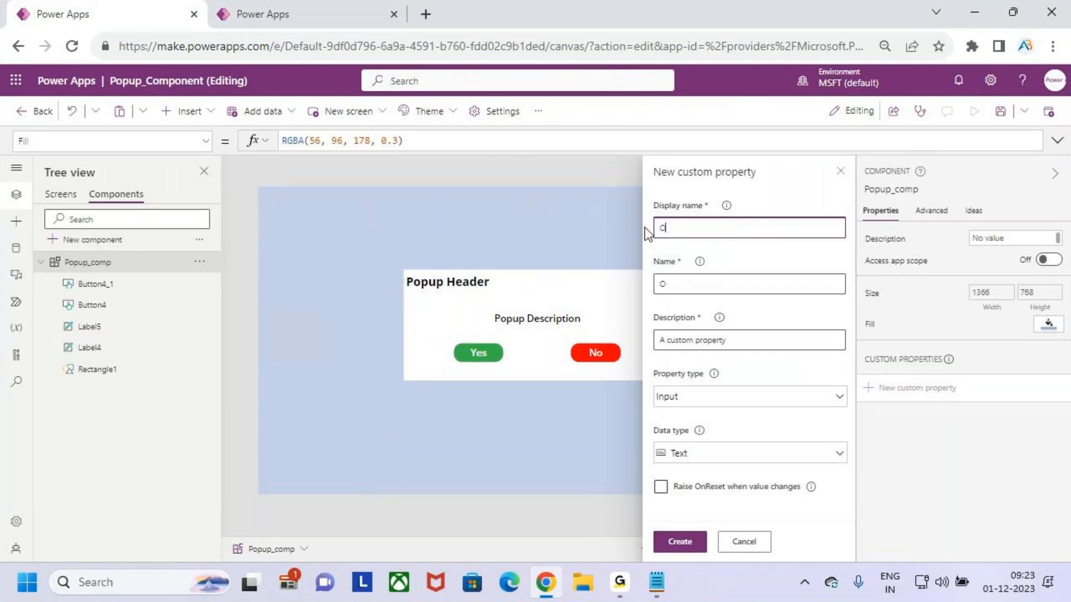
key("BackSpace")
key("BackSpace")
type("P")
key("BackSpace")
type("PopupHead")
left_click(740, 411)
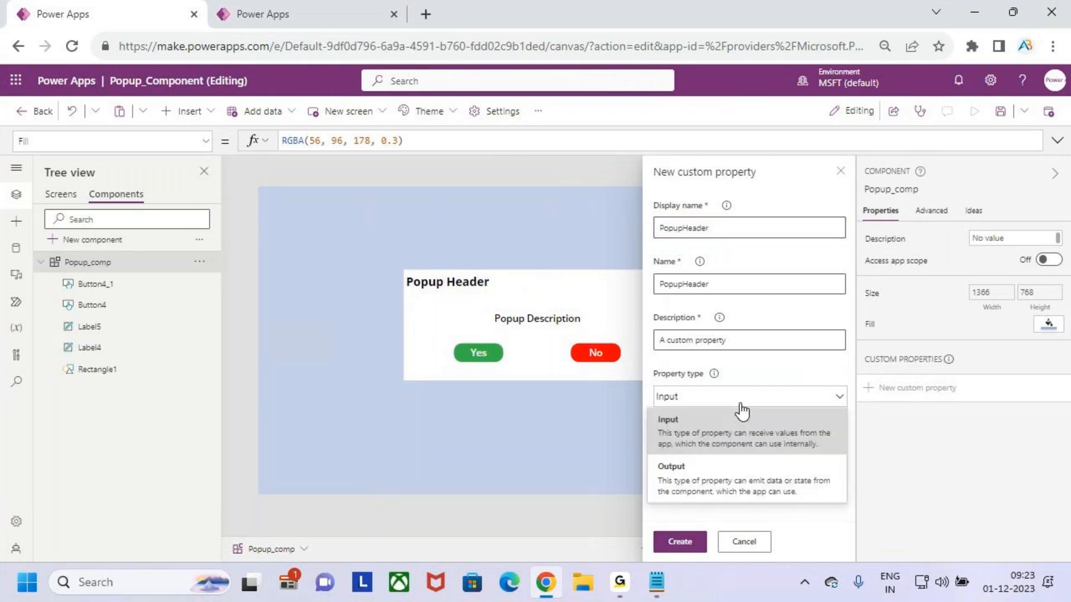
left_click(729, 438)
left_click(753, 453)
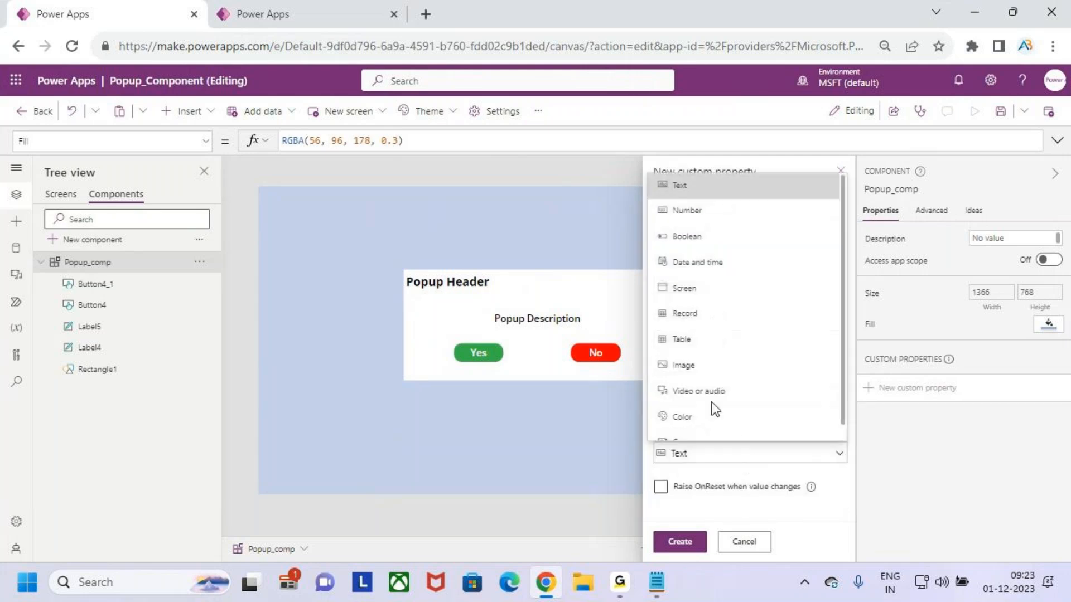
left_click(742, 186)
left_click(678, 542)
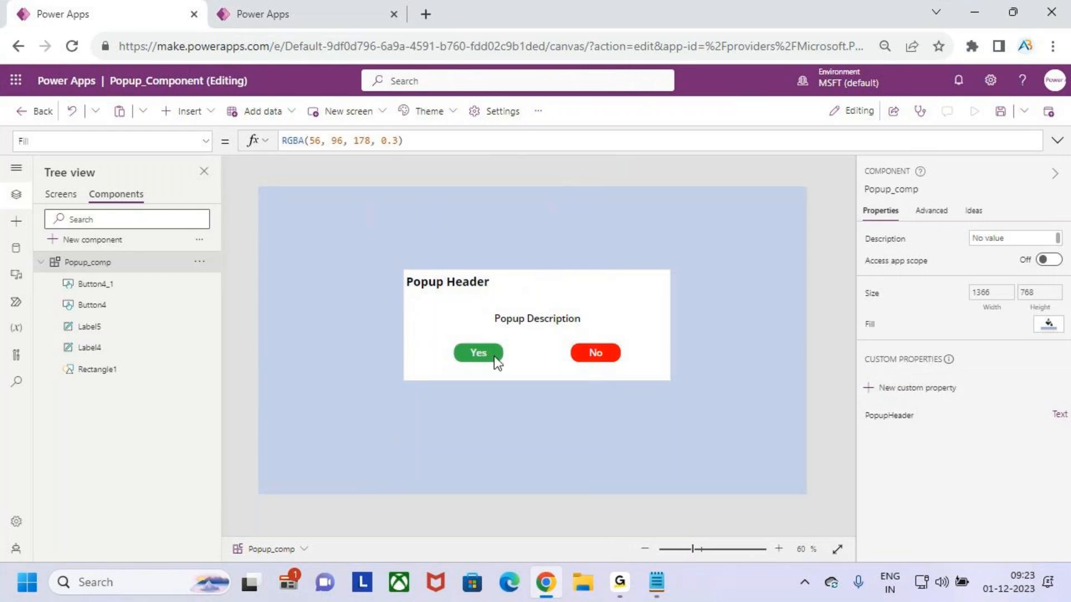
Bind the header label's Text to the component's PopupHeader property, Popup_comp.PopupHeader
left_click(460, 283)
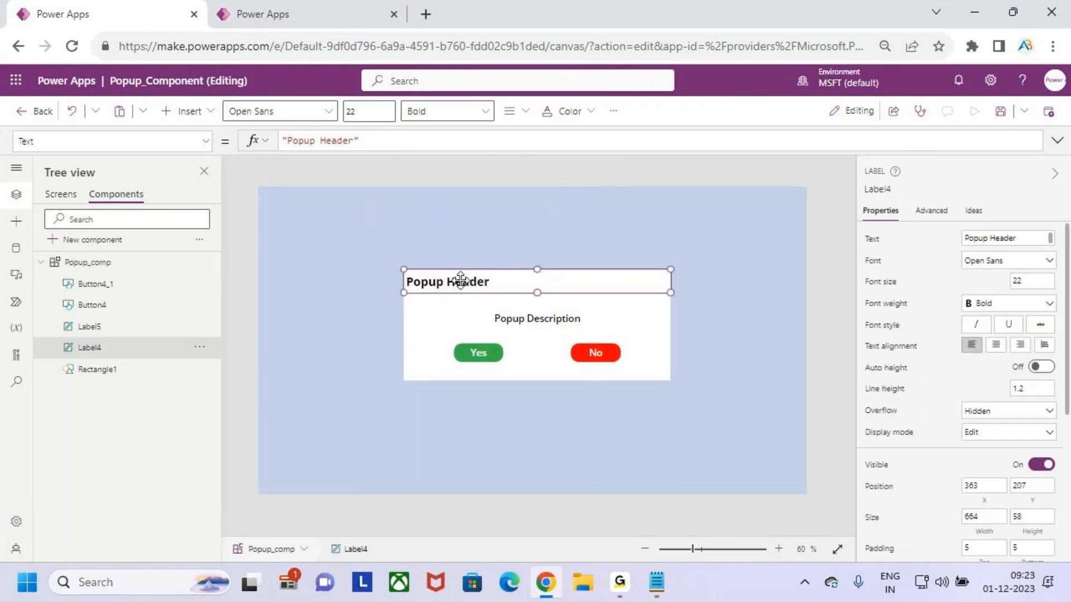
left_click(871, 238)
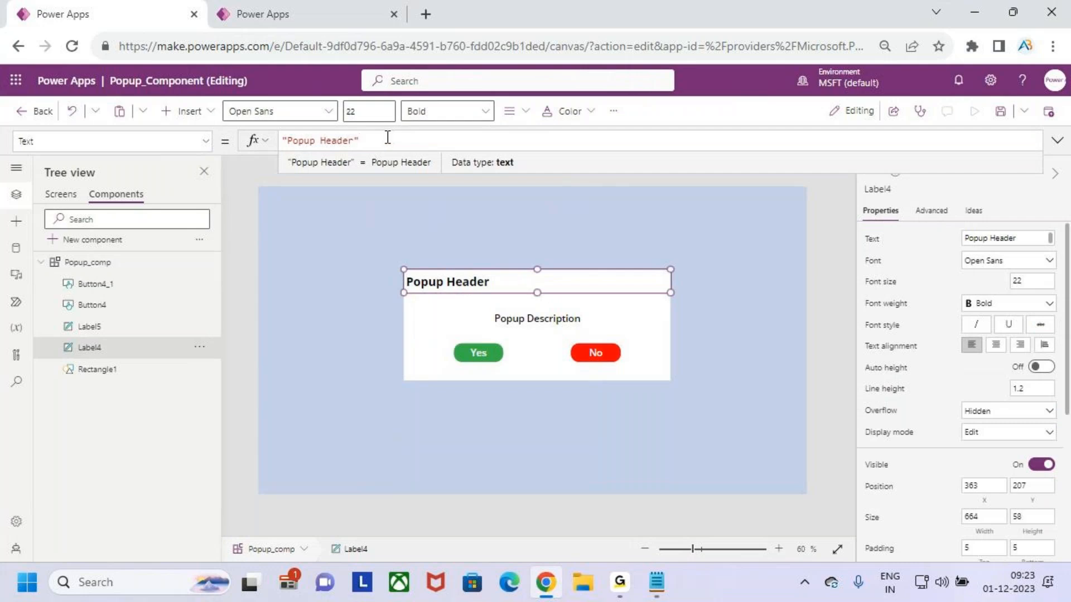
left_click_drag(357, 140, 282, 139)
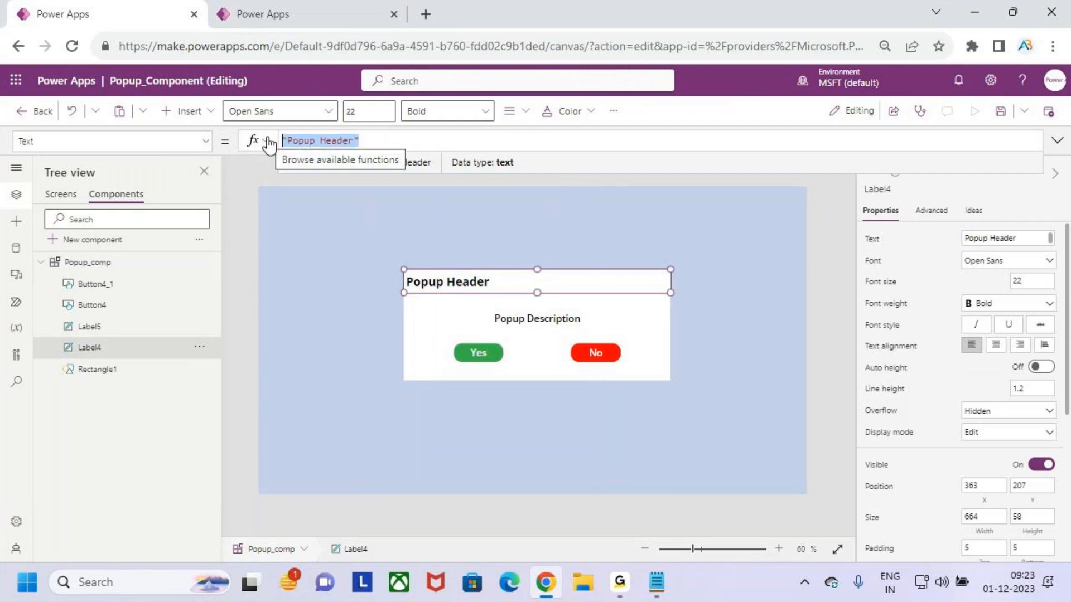
key("BackSpace")
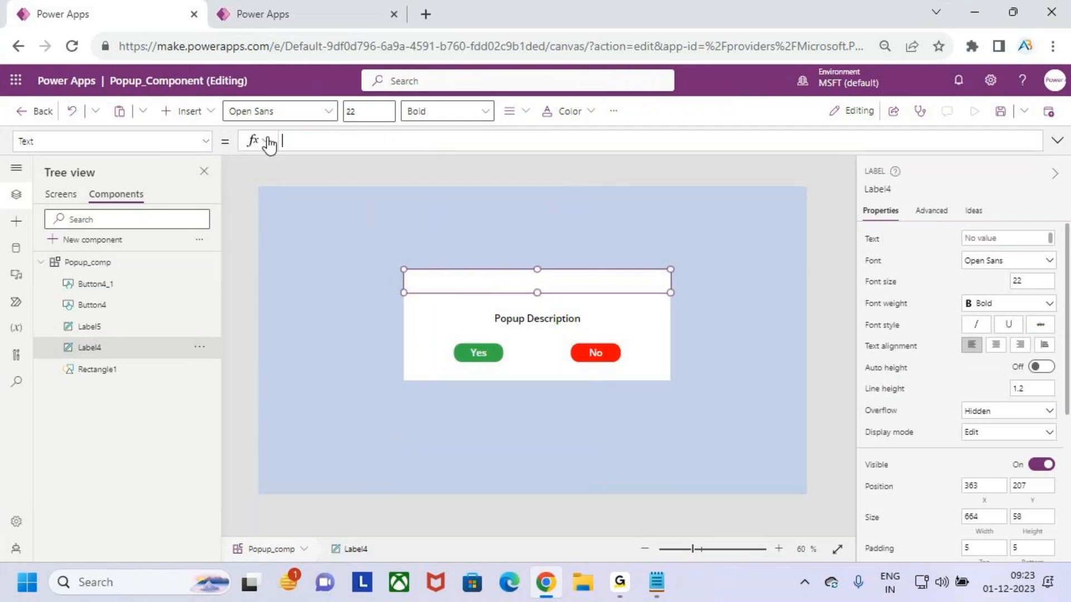
type("pop")
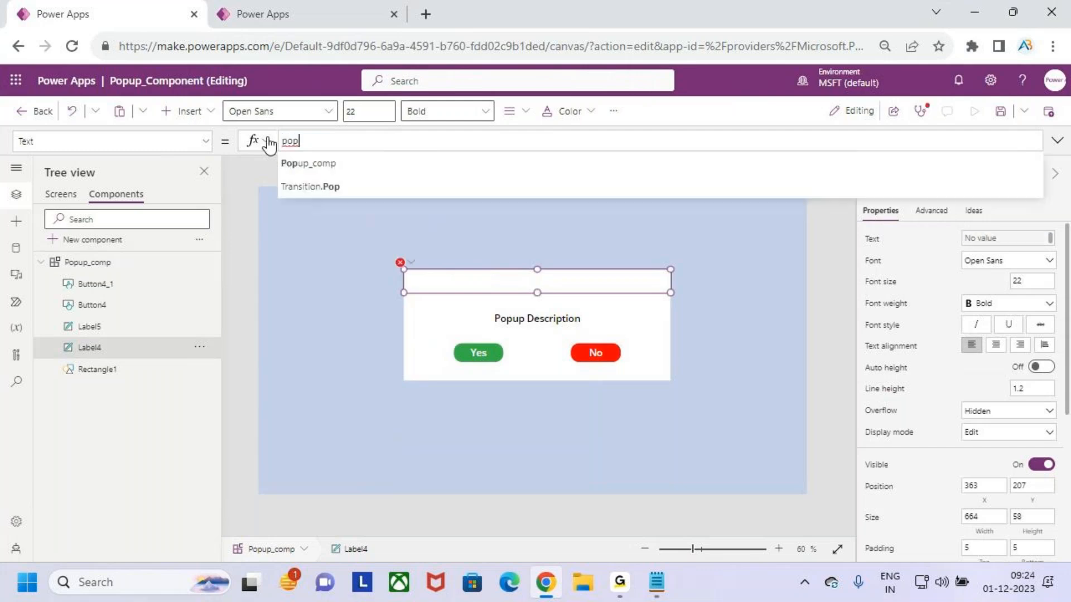
key("Tab")
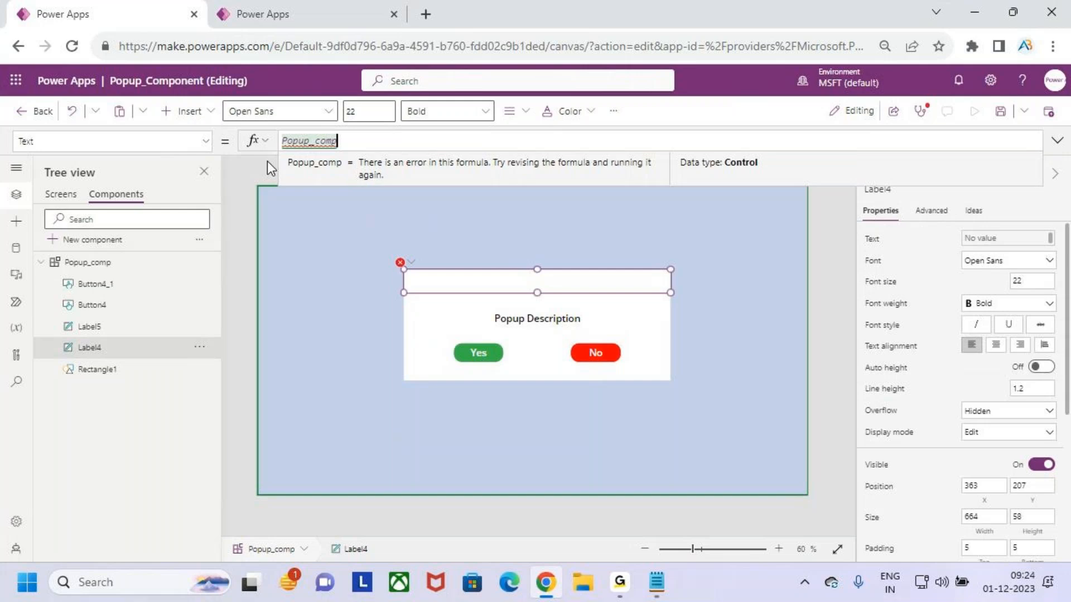
left_click_drag(73, 270, 98, 270)
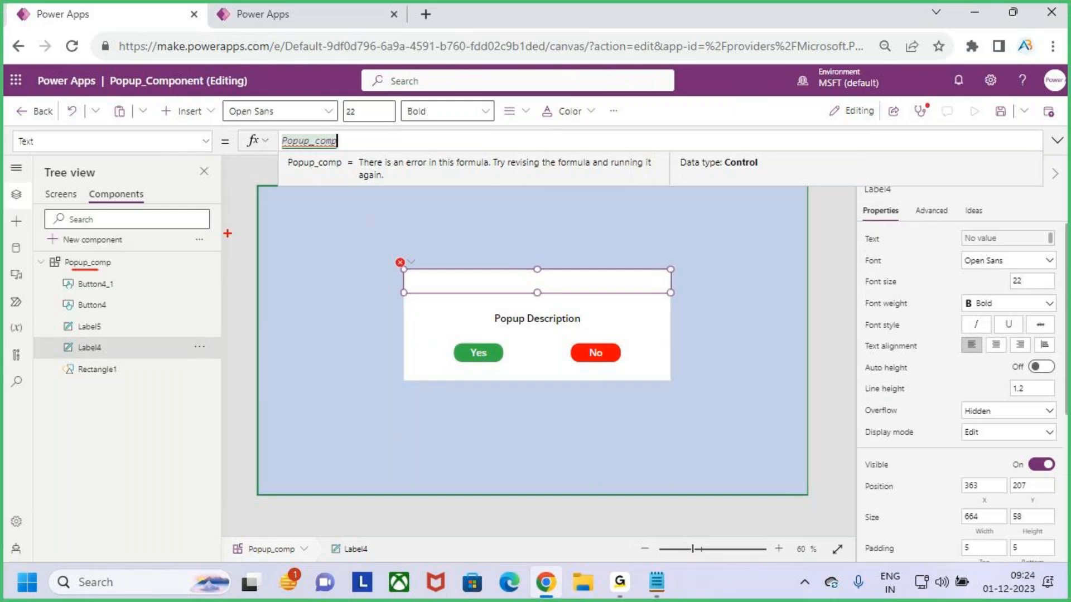
left_click(361, 143)
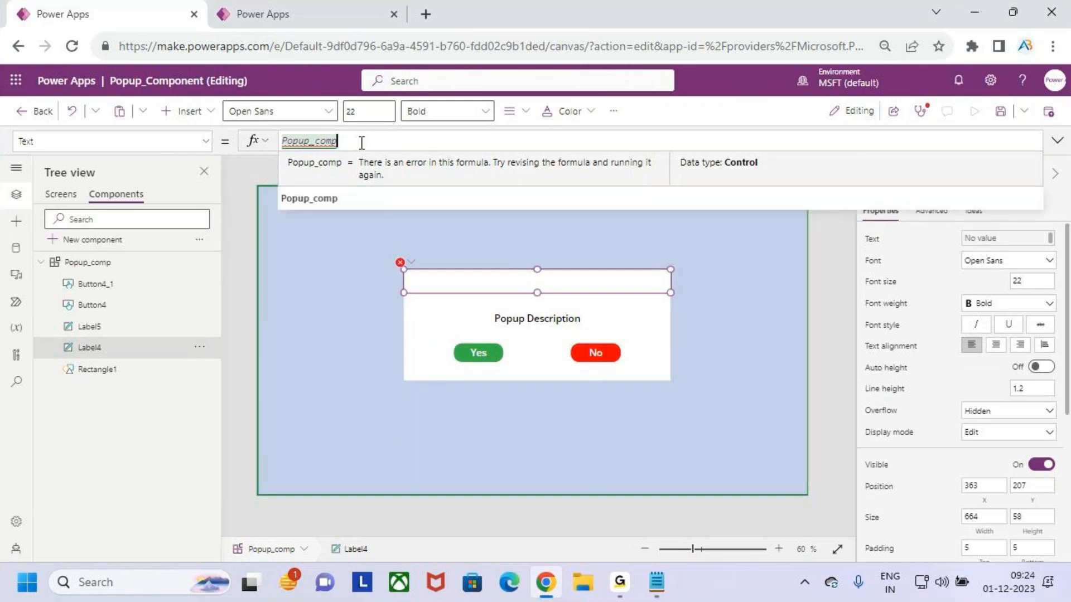
type(".")
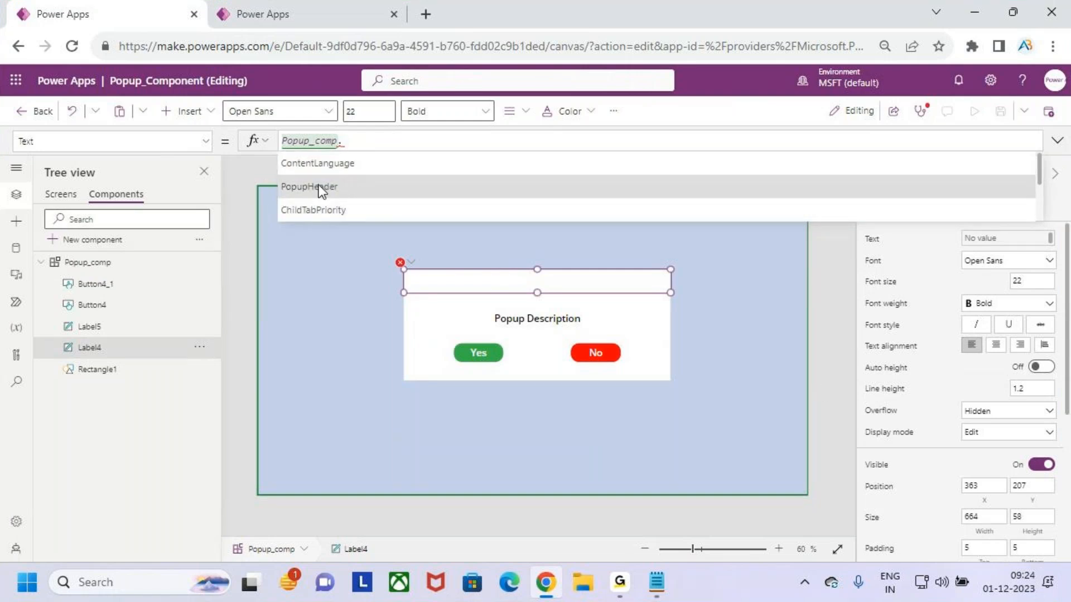
left_click(349, 183)
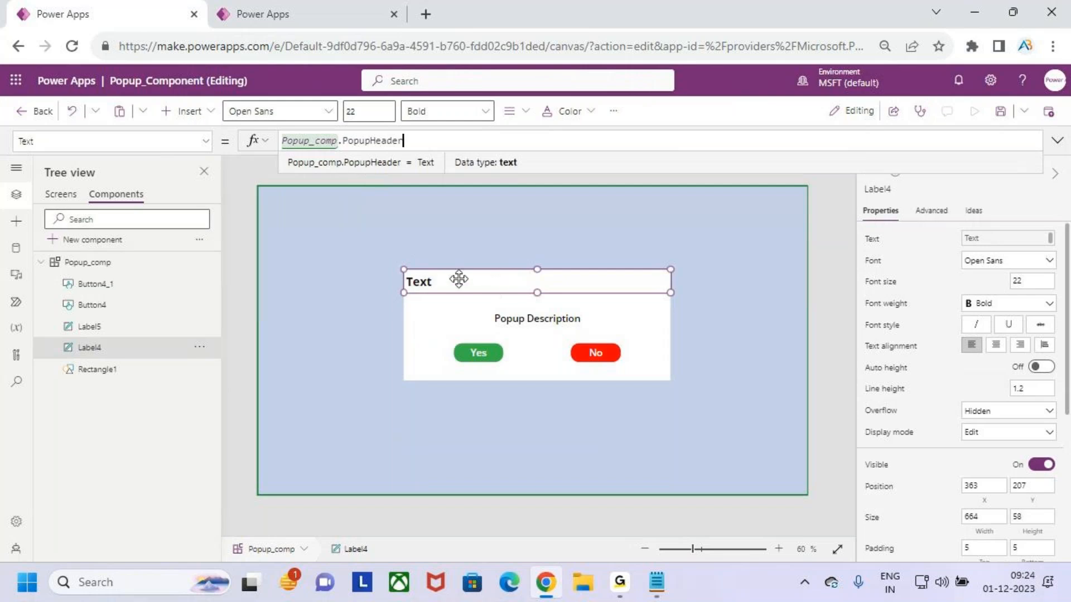
left_click_drag(404, 293, 442, 285)
Set the PopupHeader custom property's default value to "Popup Header" on the Popup_comp component
left_click(104, 267)
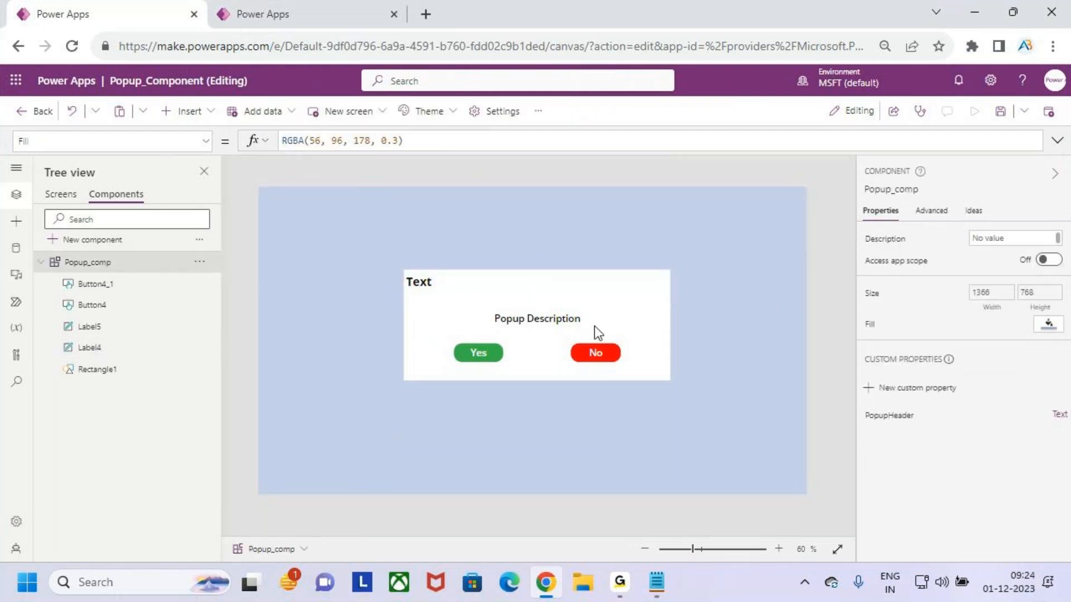
left_click(886, 416)
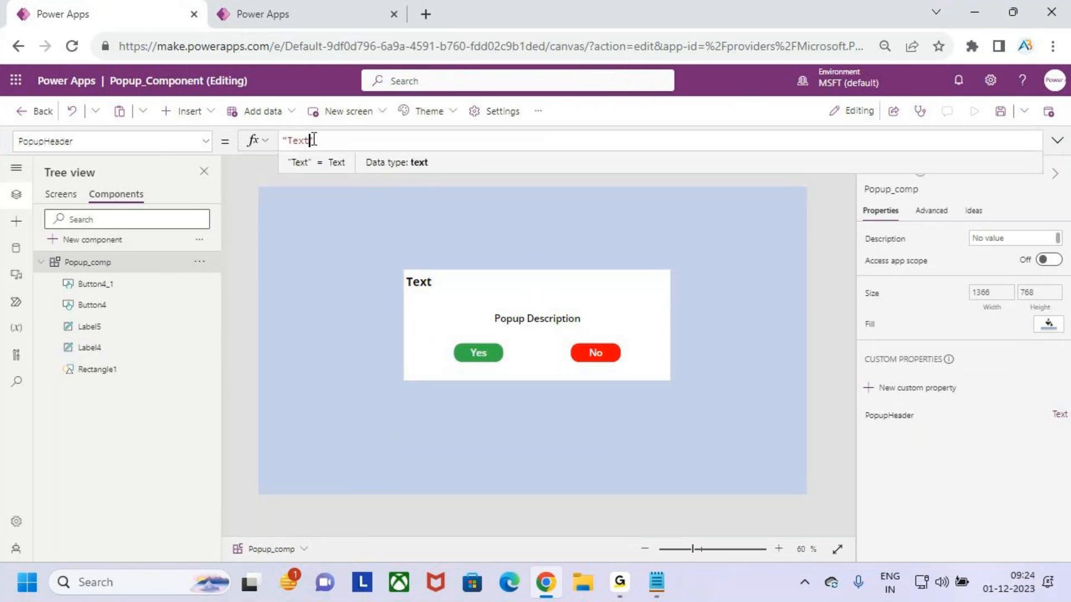
left_click_drag(310, 140, 289, 141)
type("Popup ")
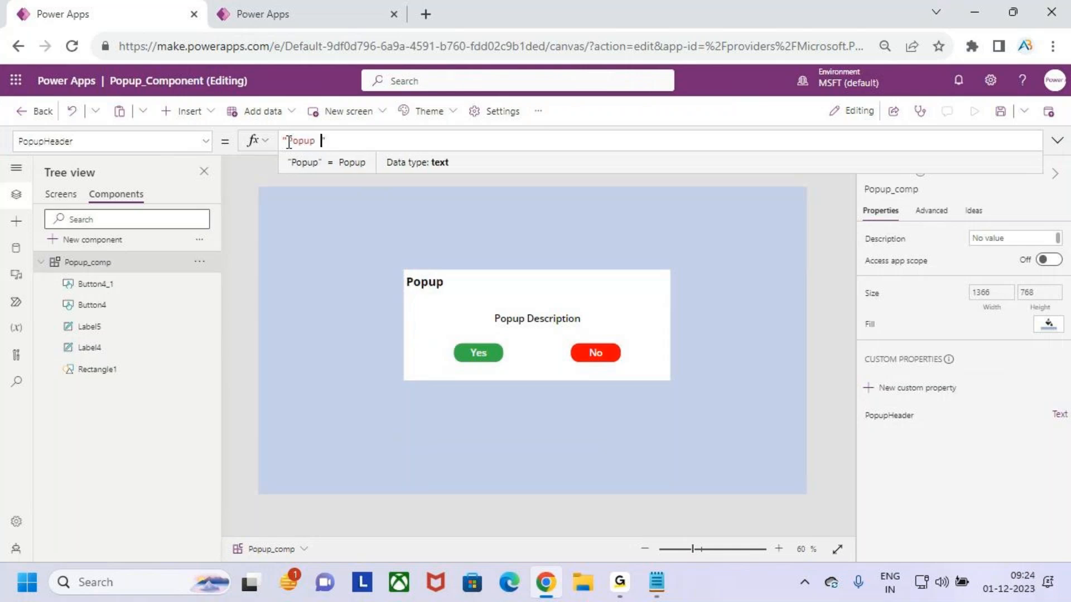
type("Header")
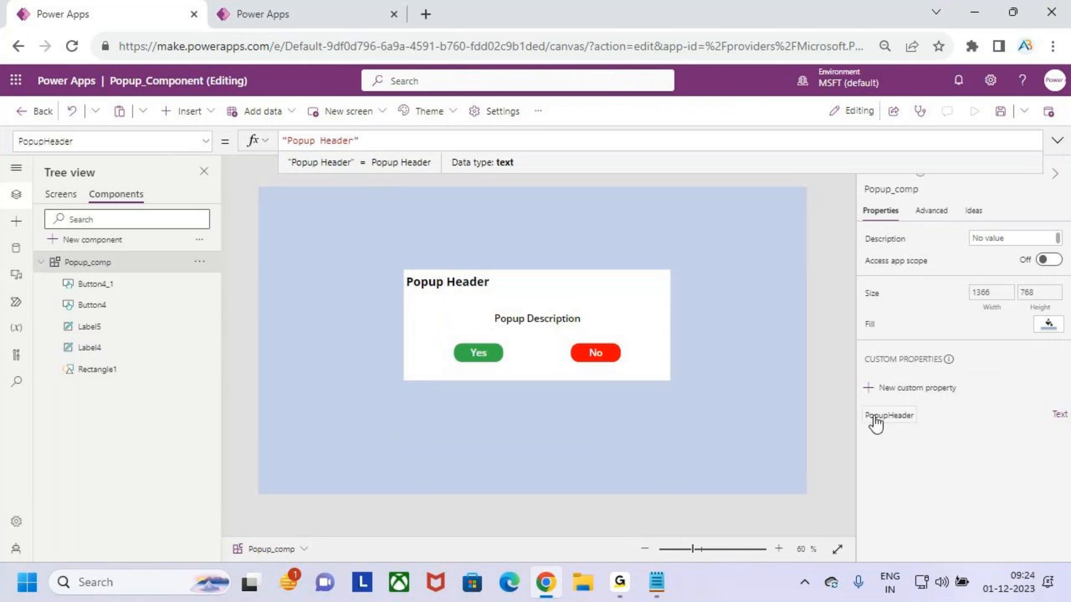
Check the header label's Text formula, then select the description label
left_click(490, 284)
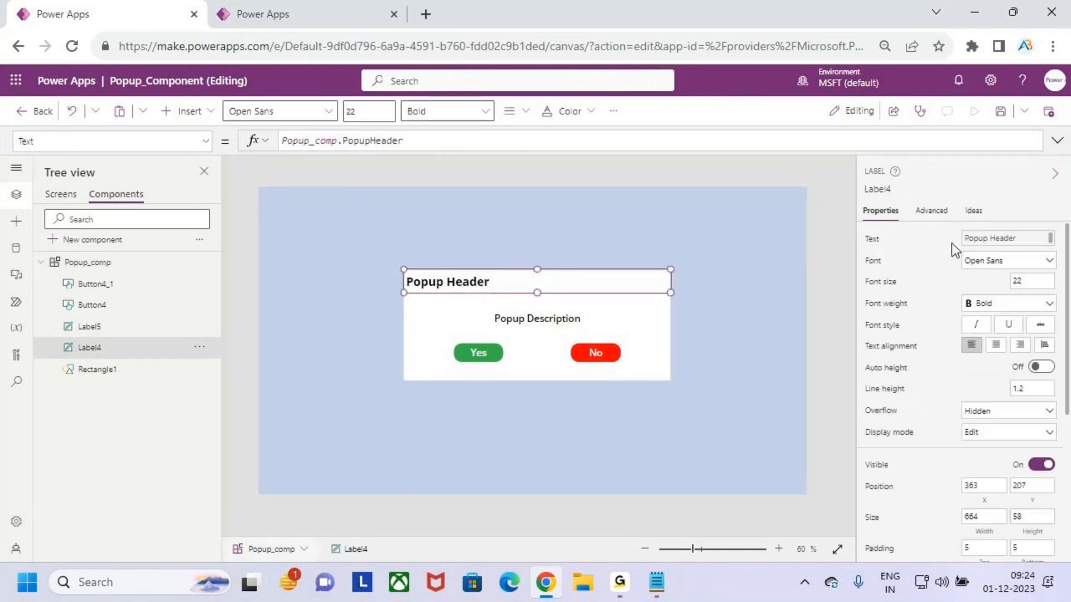
left_click(333, 153)
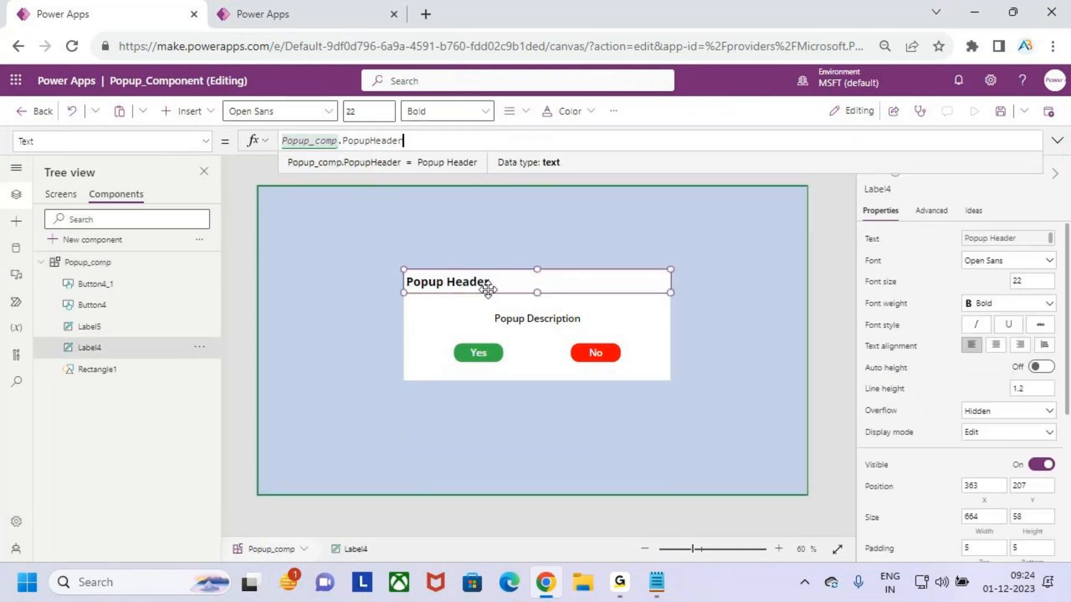
left_click(540, 319)
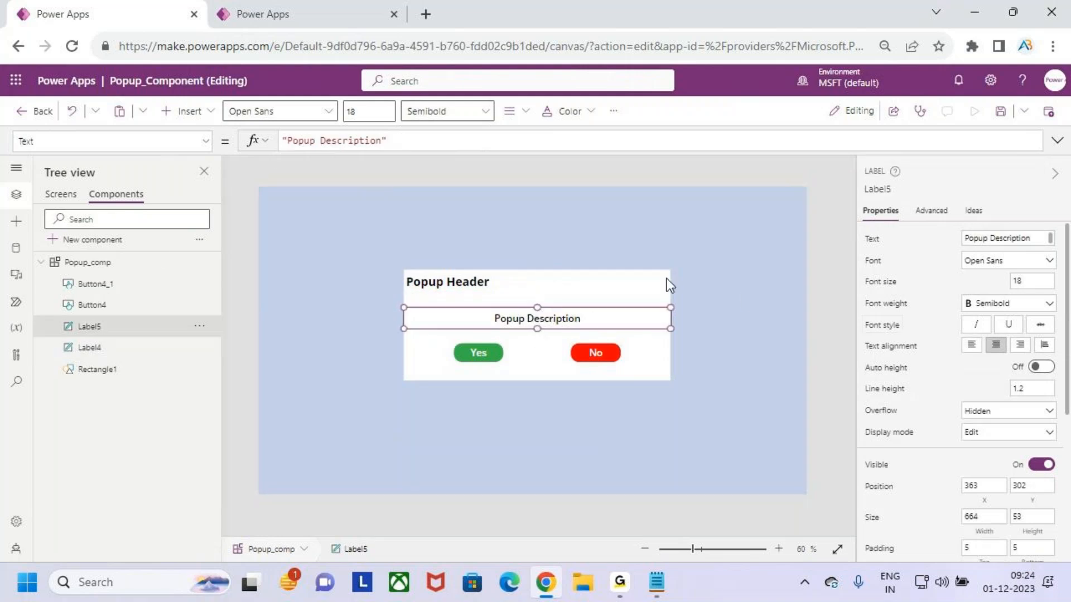
Create a new Input custom property named PopupDescription with Text data type on Popup_comp
left_click(105, 267)
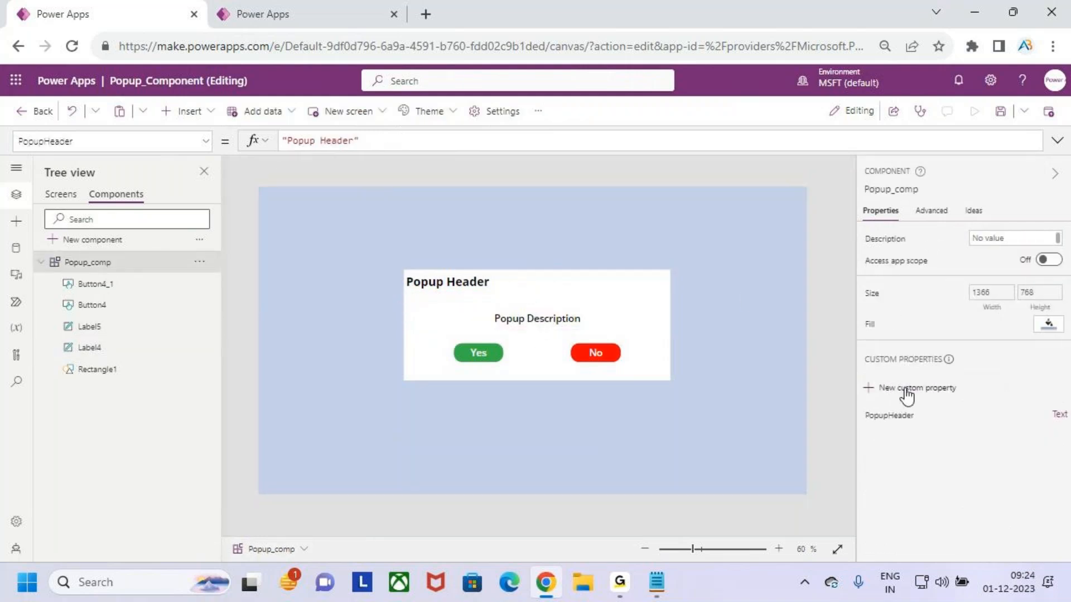
left_click(906, 390)
left_click_drag(760, 229, 581, 227)
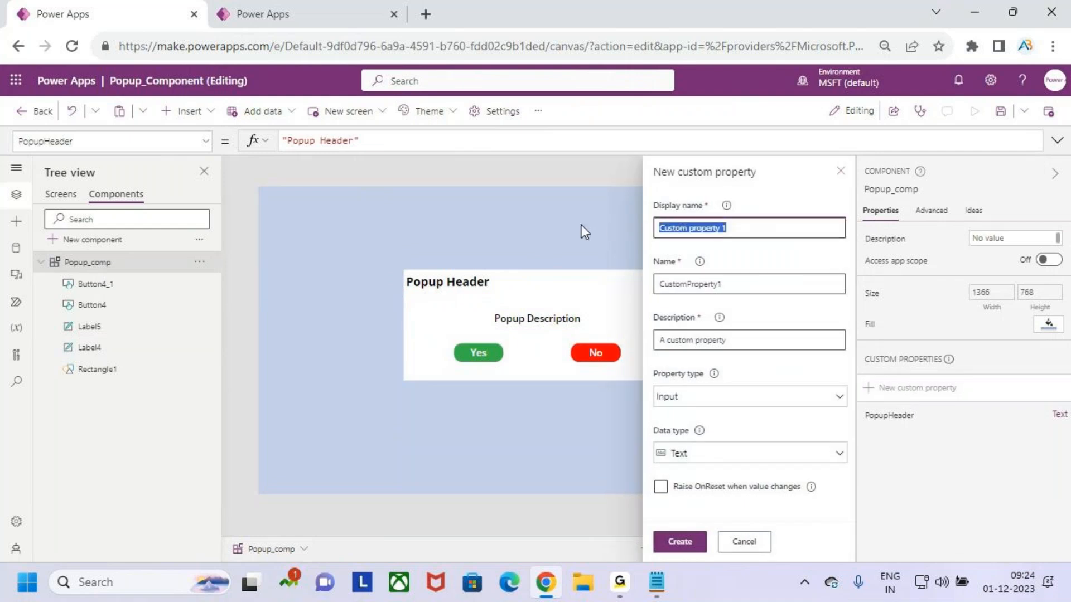
type("Op")
key("BackSpace")
key("BackSpace")
type("P")
key("BackSpace")
type("PopupDescription")
left_click(731, 400)
left_click(731, 428)
left_click(717, 452)
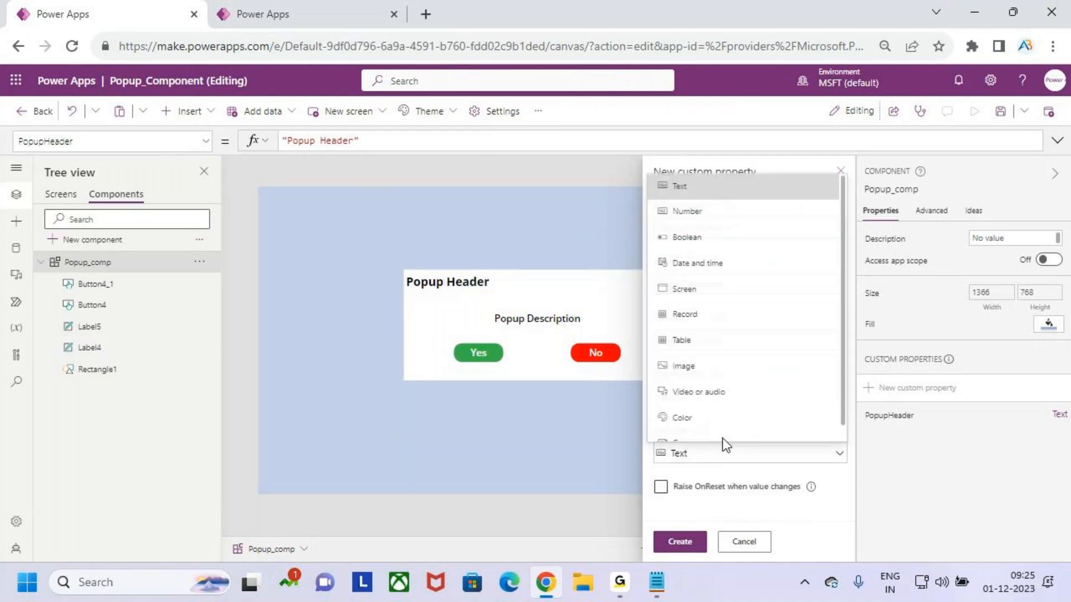
left_click(754, 189)
left_click(684, 543)
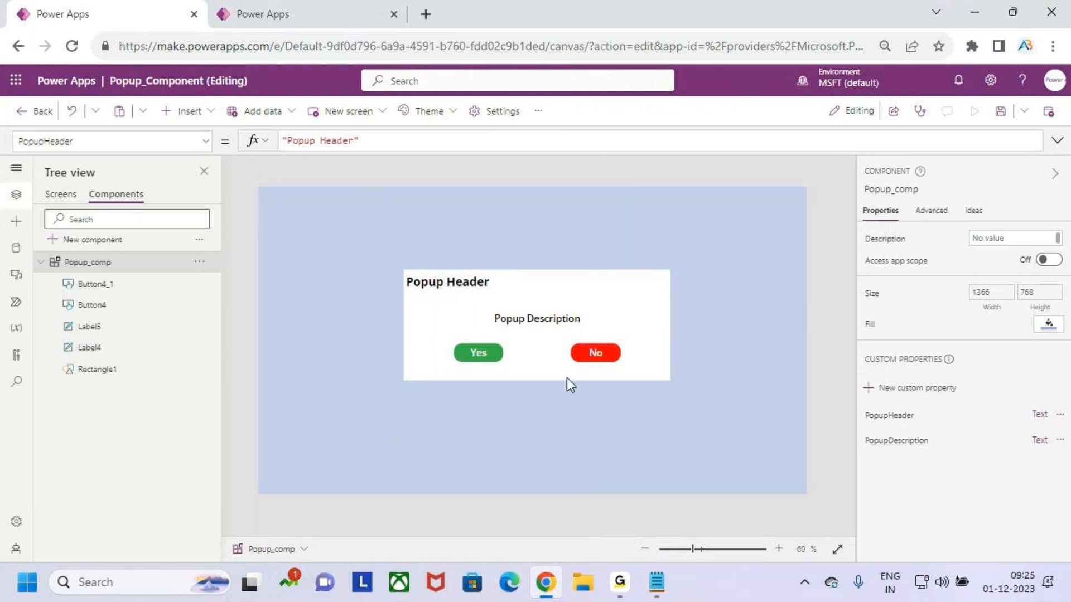
Bind the description label's Text to Popup_comp.PopupDescription
left_click(554, 318)
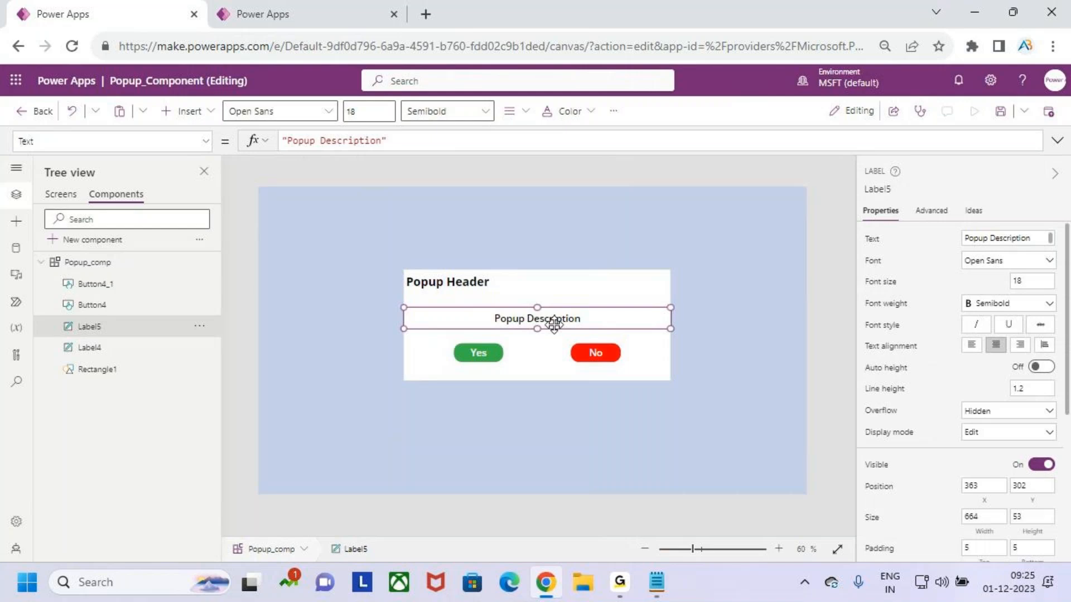
left_click(871, 244)
left_click_drag(389, 139, 252, 147)
key("ctrl+c")
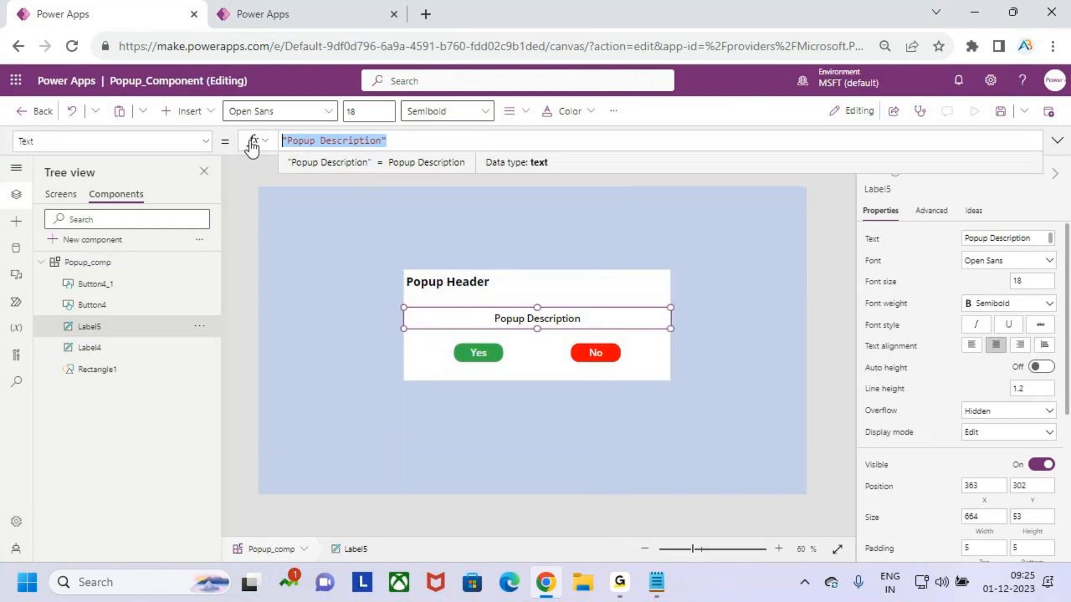
key("BackSpace")
type("pop")
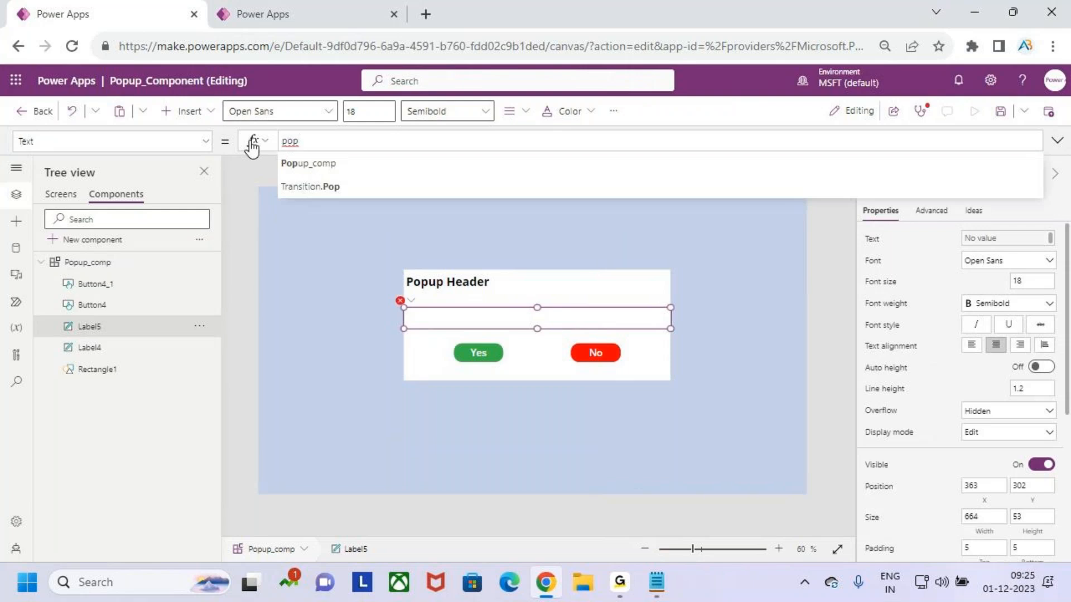
key("Tab")
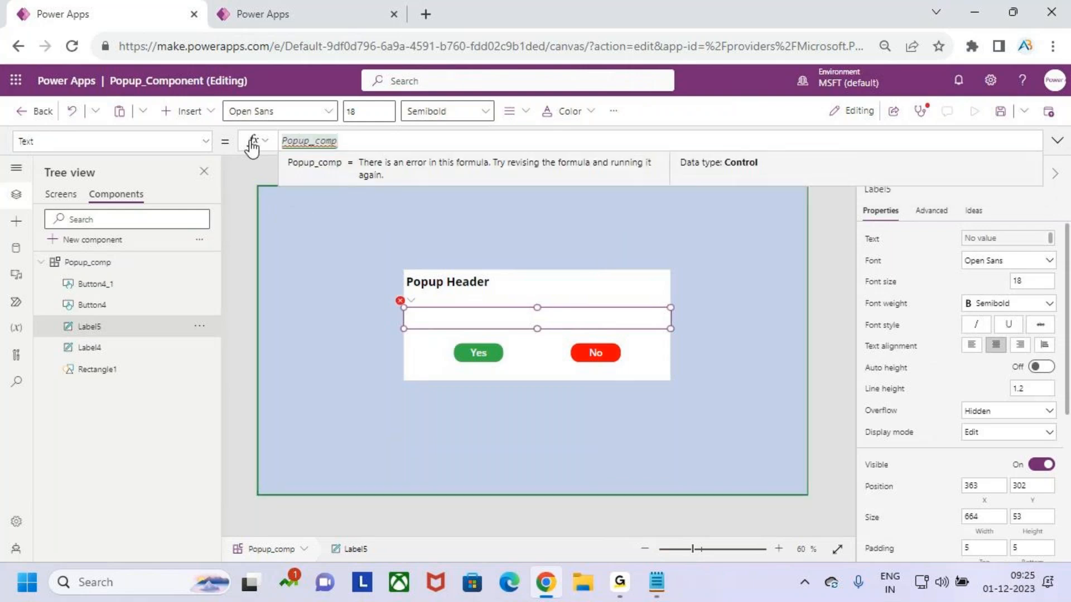
type(".")
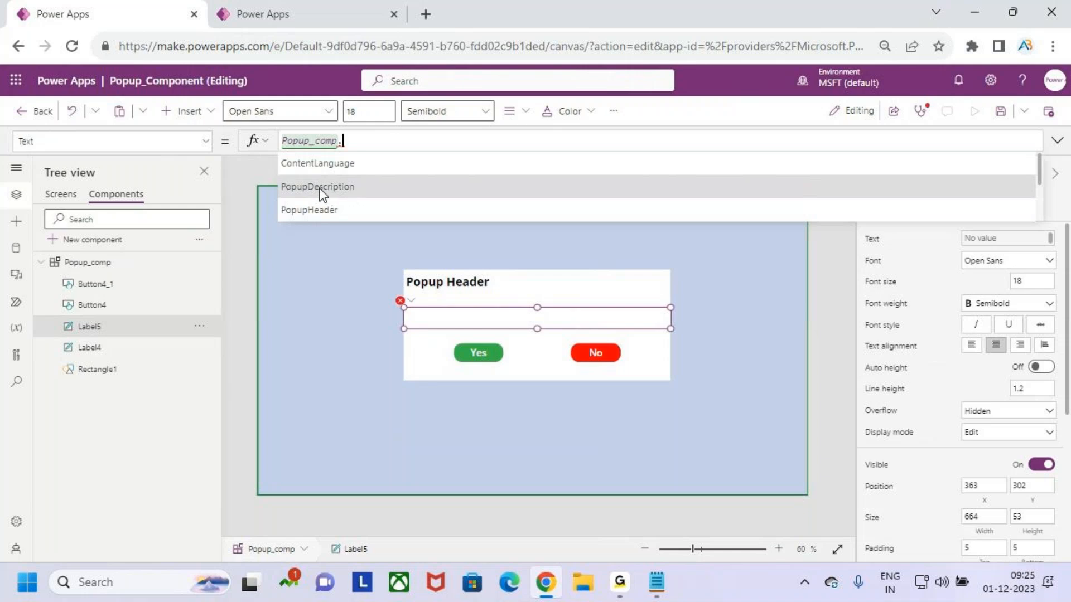
left_click(320, 188)
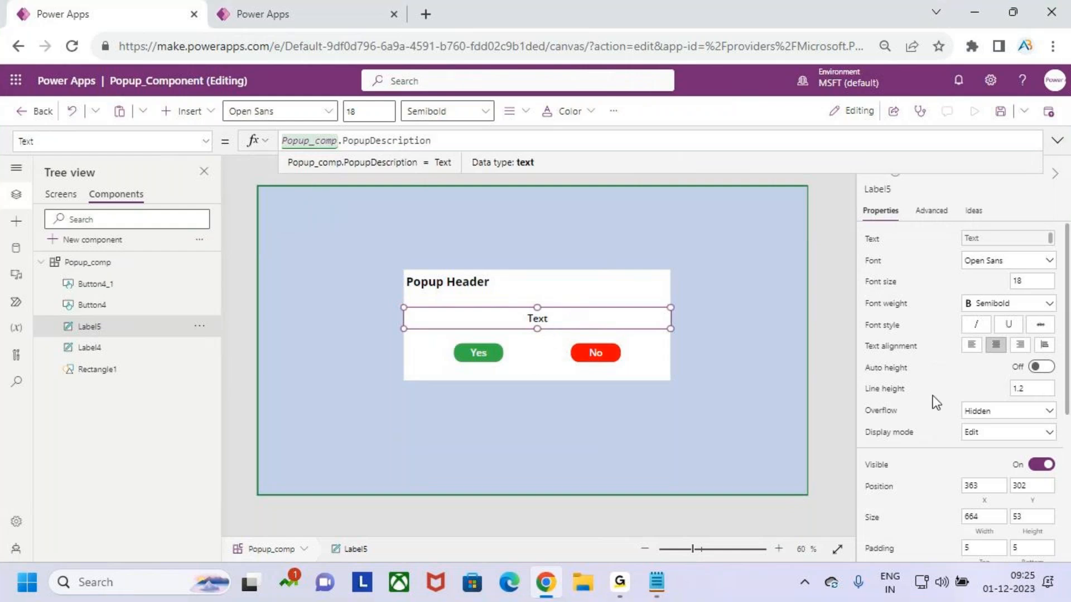
Set the PopupDescription property's default value to "Popup Description" by pasting it in
left_click(111, 262)
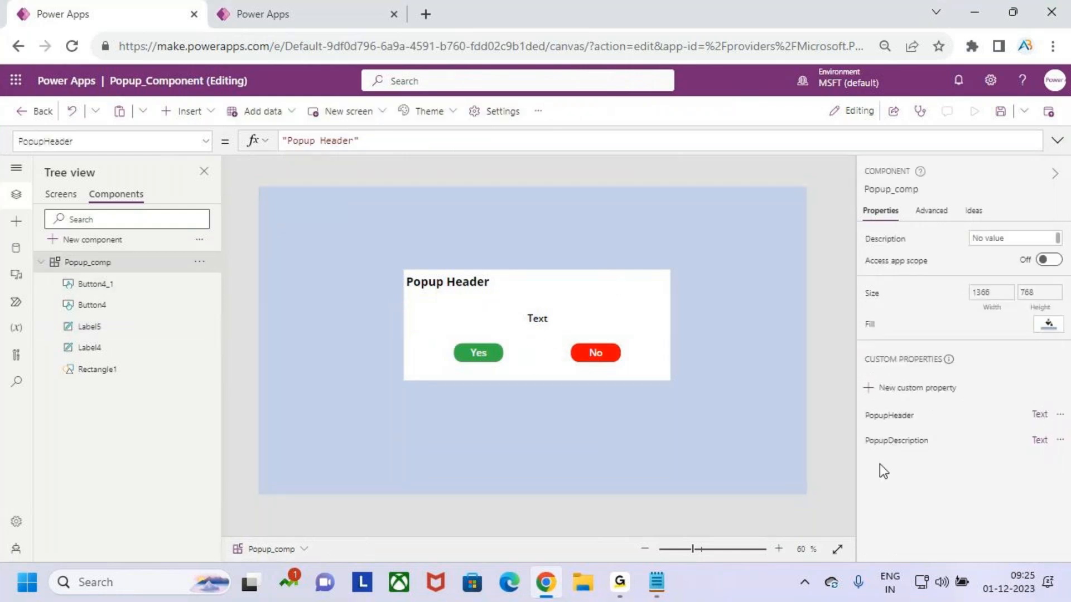
left_click(904, 444)
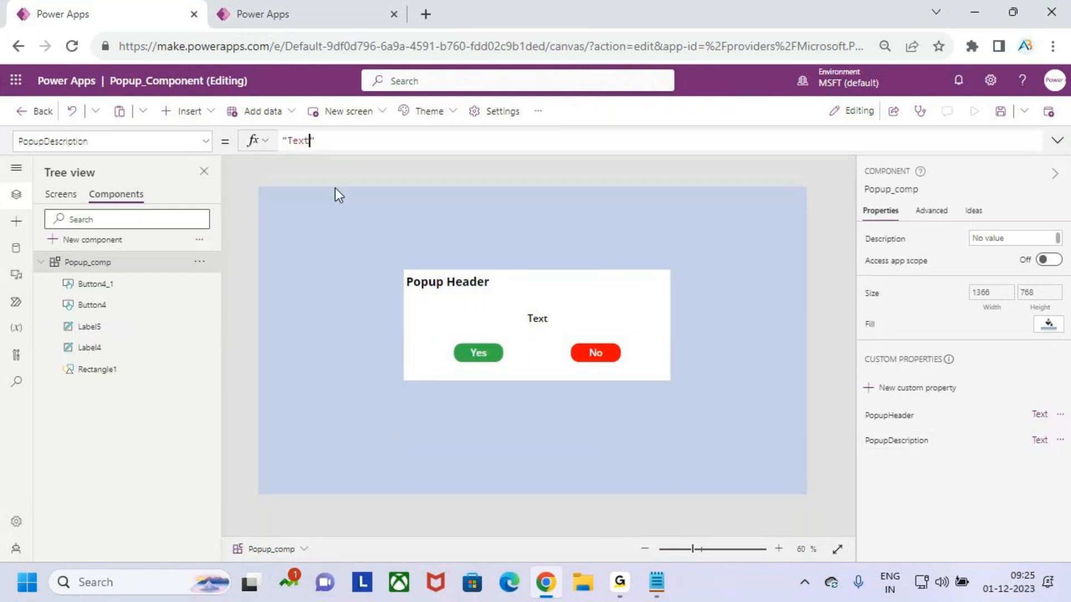
double_click(304, 140)
left_click(326, 141)
key("ctrl+a")
key("ctrl+v")
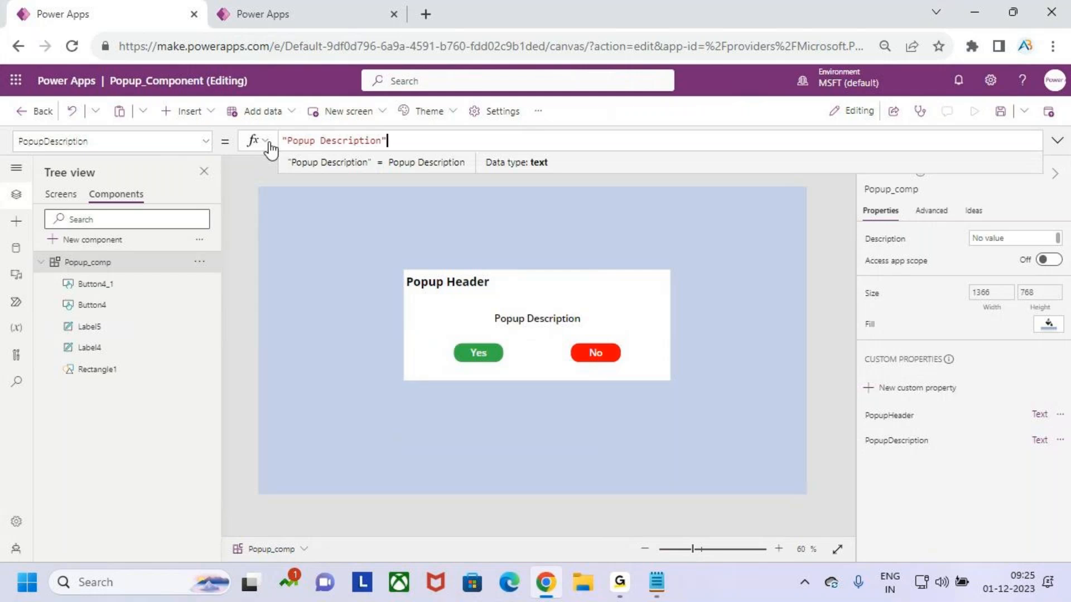
left_click(288, 140)
left_click(545, 320)
left_click(438, 279)
left_click(534, 316)
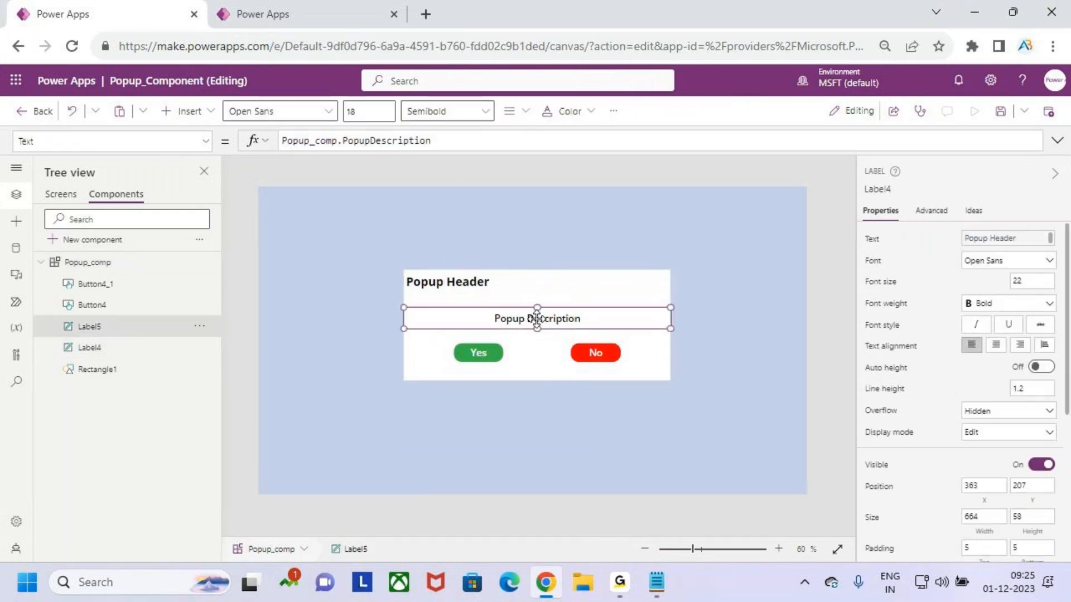
key("ctrl+2")
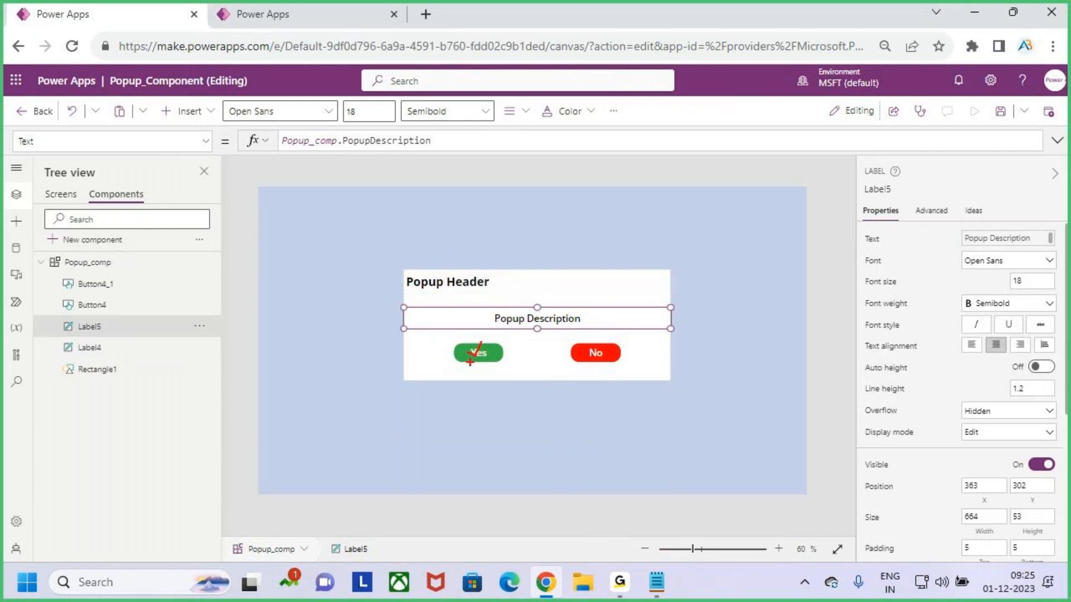
left_click_drag(593, 350, 611, 332)
key("Escape")
left_click(650, 358)
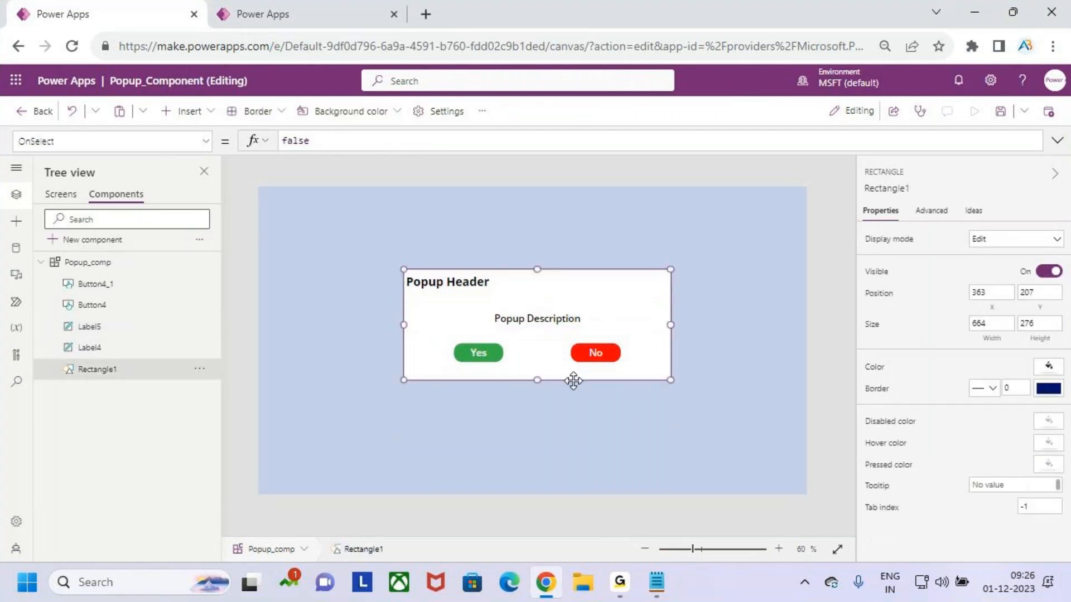
key("ctrl+2")
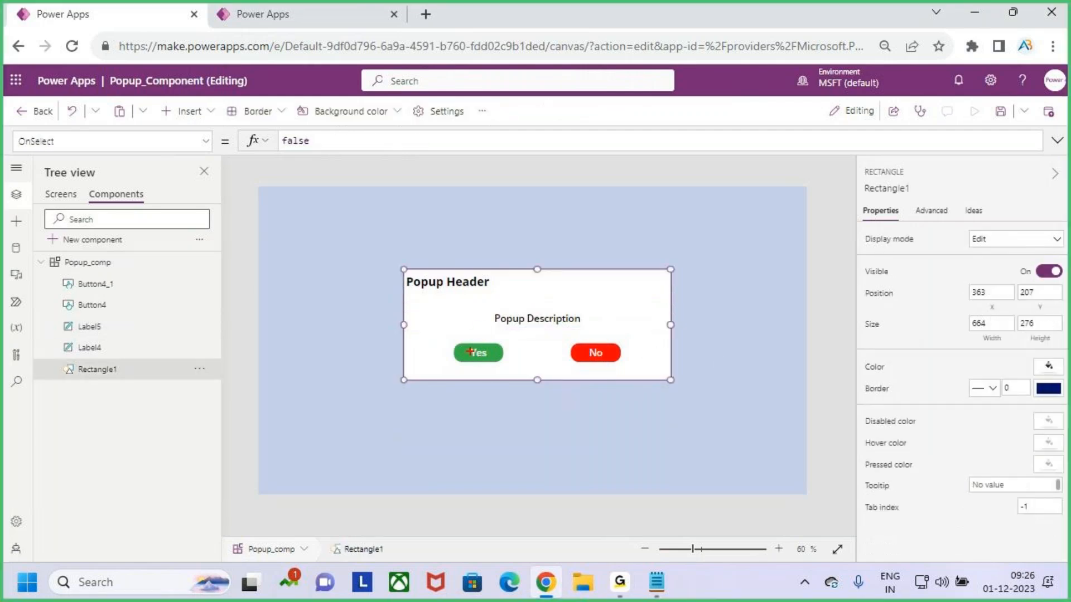
left_click_drag(439, 294, 466, 295)
left_click_drag(519, 331, 567, 327)
mouse_move(469, 311)
left_mouse_down()
mouse_move(463, 328)
mouse_move(479, 334)
left_mouse_up()
mouse_move(597, 327)
left_mouse_down()
mouse_move(597, 340)
mouse_move(608, 335)
left_mouse_up()
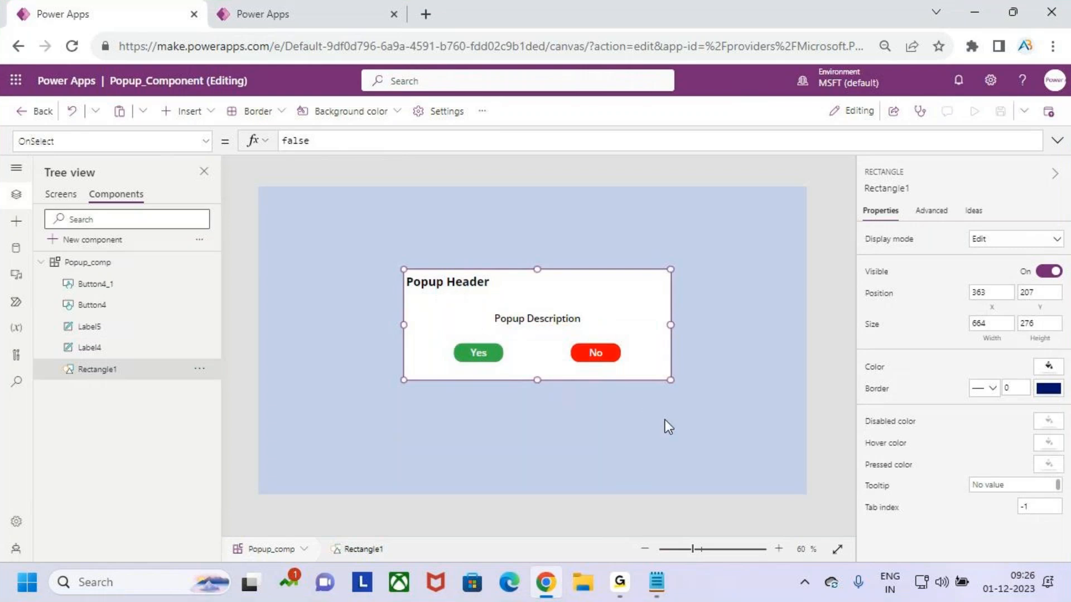
left_click(686, 335)
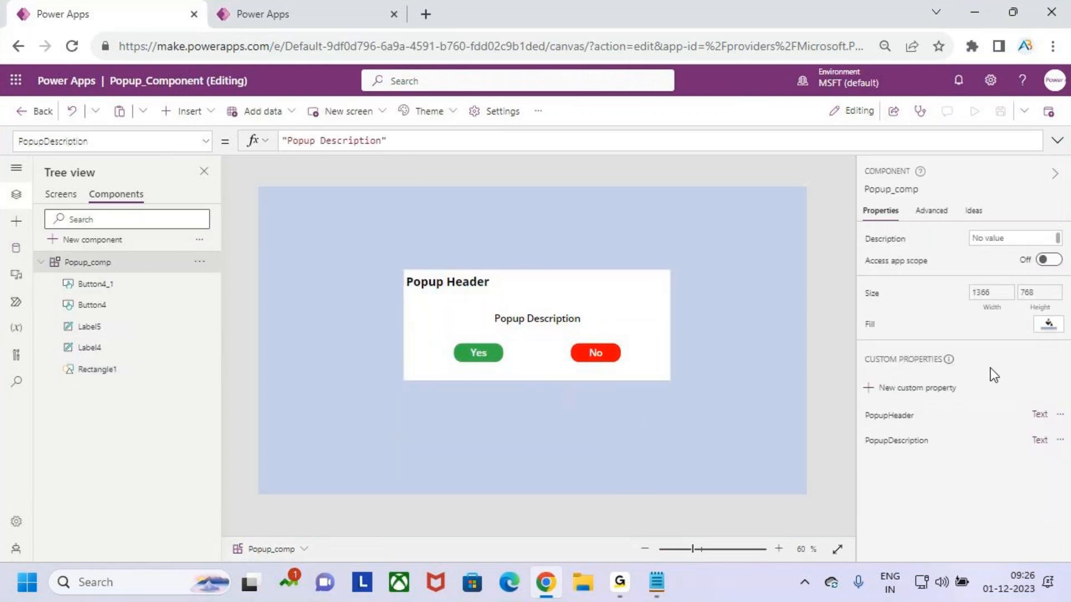
left_click(892, 388)
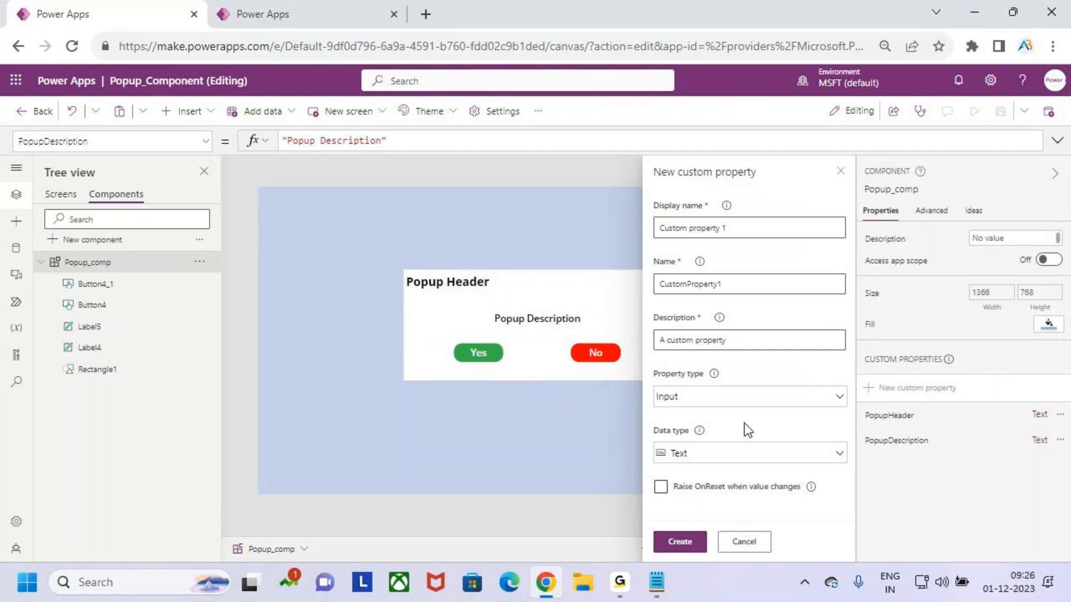
left_click(740, 403)
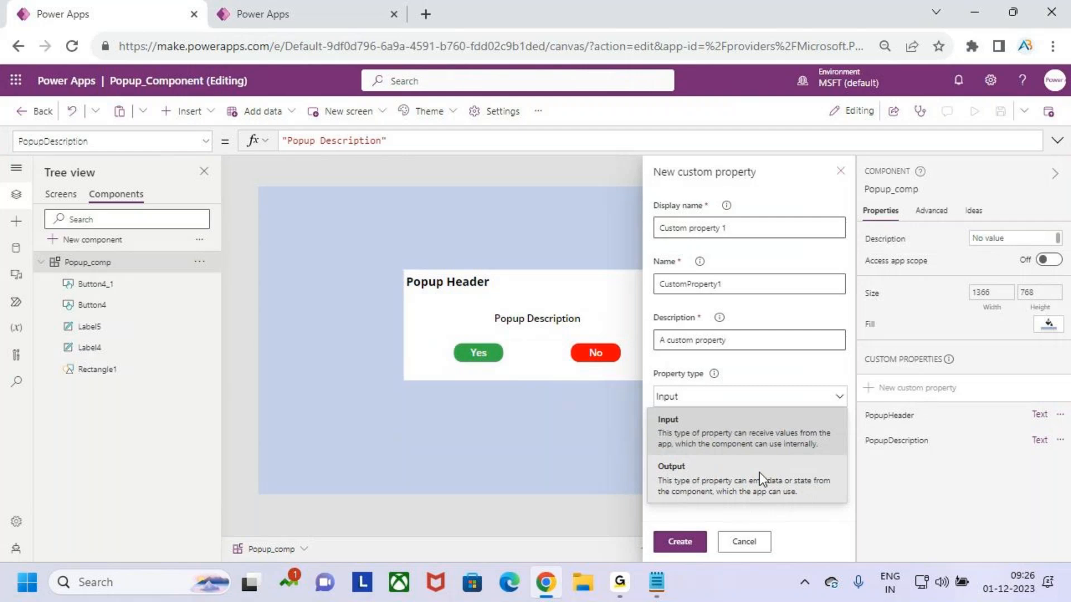
mouse_move(868, 444)
left_mouse_down()
mouse_move(870, 468)
mouse_move(918, 446)
mouse_move(926, 459)
mouse_move(977, 454)
left_mouse_up()
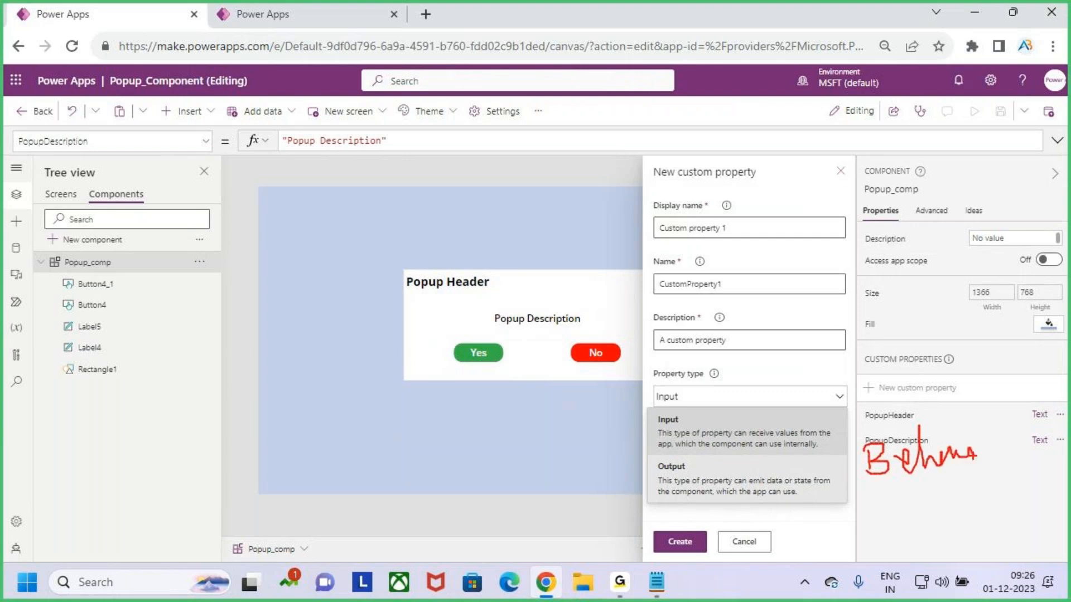
key("Escape")
left_click(841, 170)
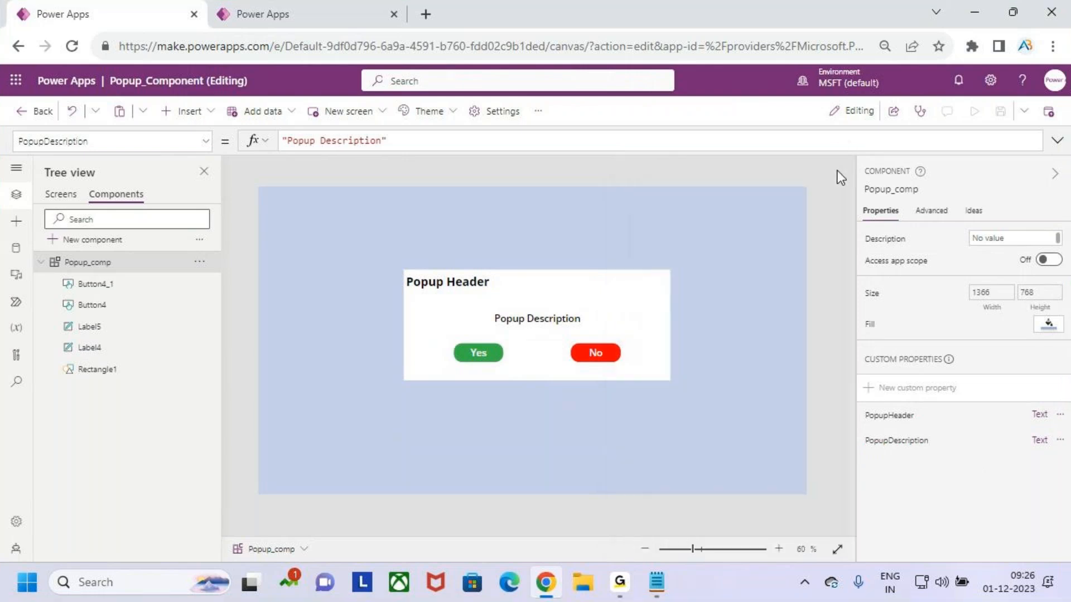
key("ctrl+2")
left_click_drag(470, 354, 485, 341)
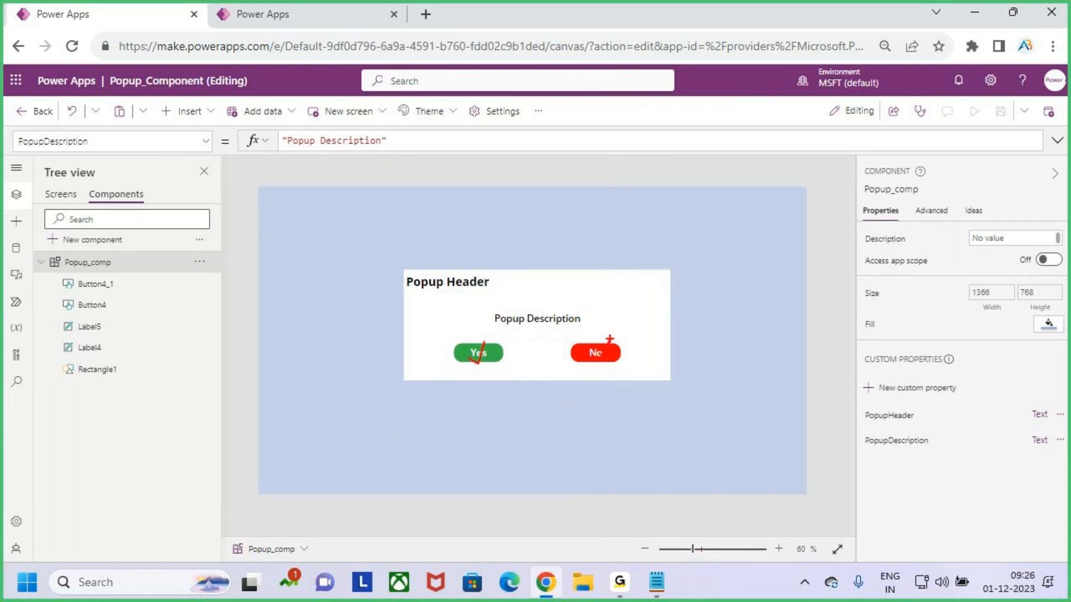
key("Escape")
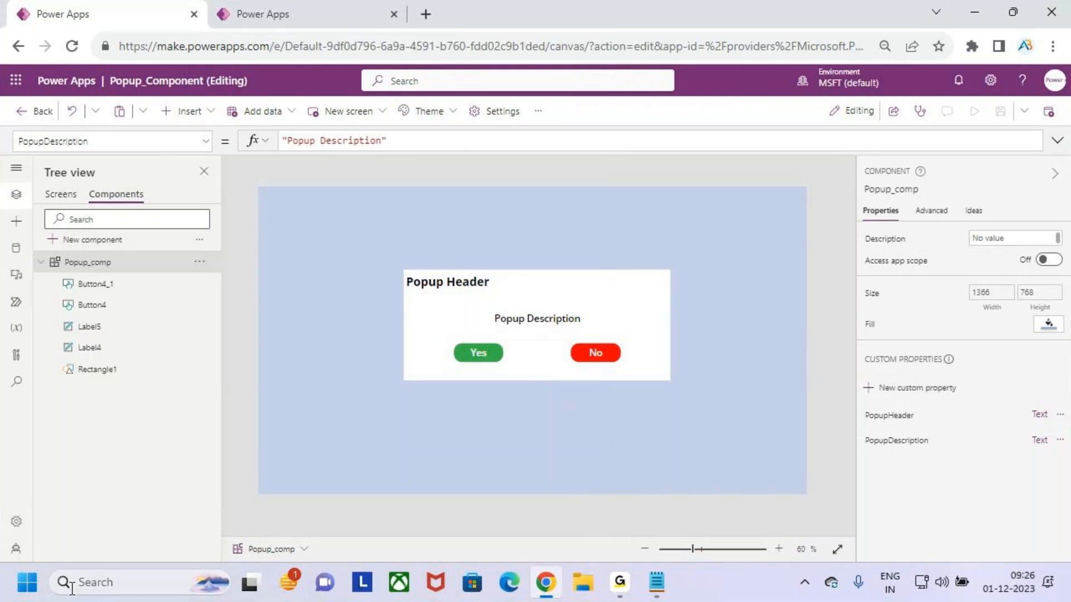
key("ctrl+2")
left_click_drag(461, 358, 499, 335)
left_click_drag(585, 365, 666, 291)
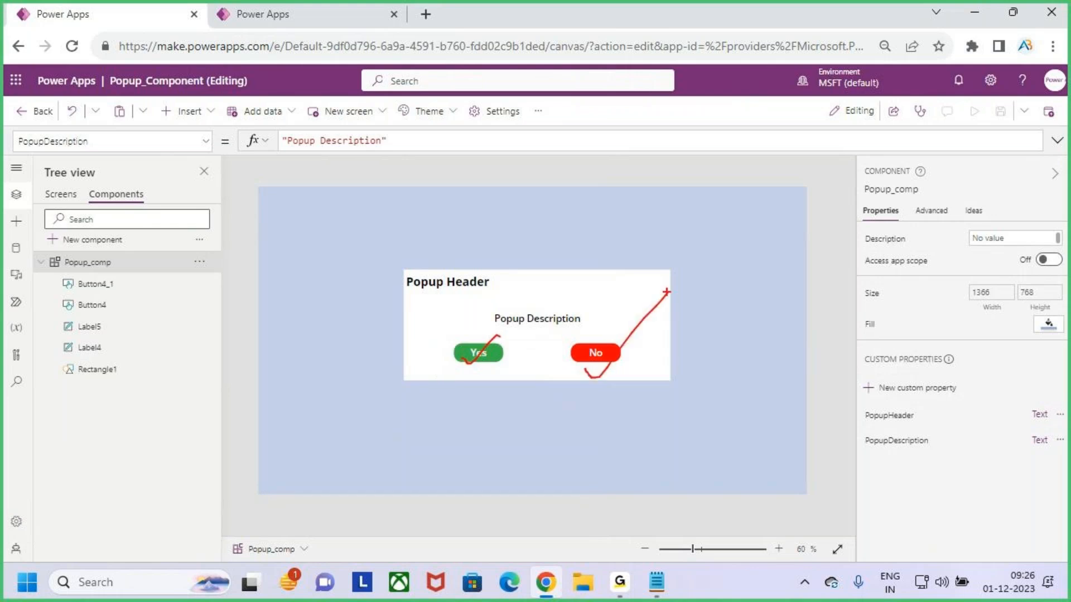
key("Escape")
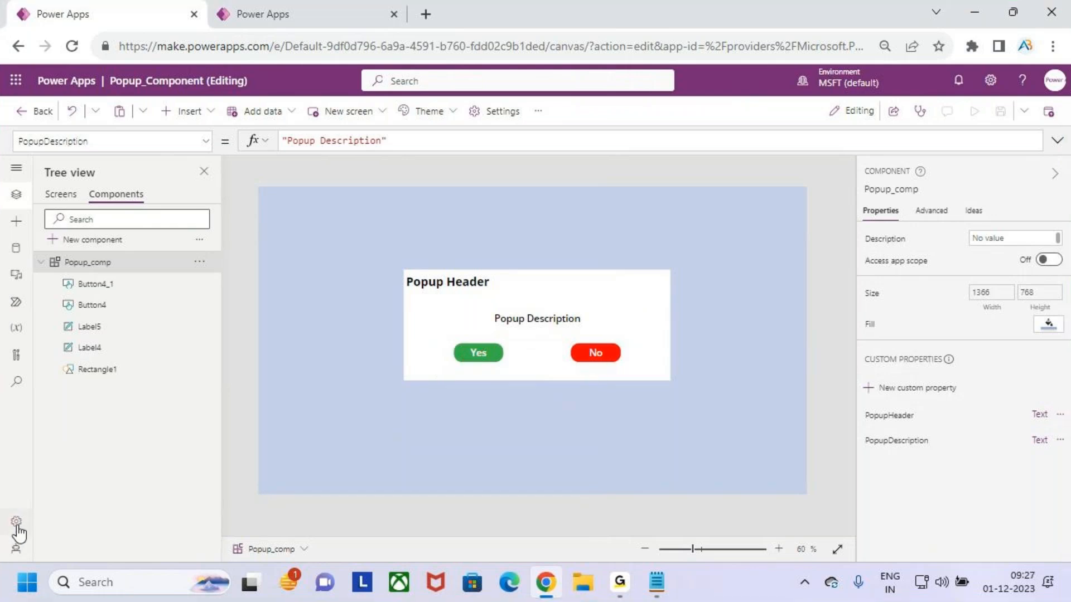
Turn on the experimental Enhanced component properties feature in the app's upcoming features settings
left_click(16, 522)
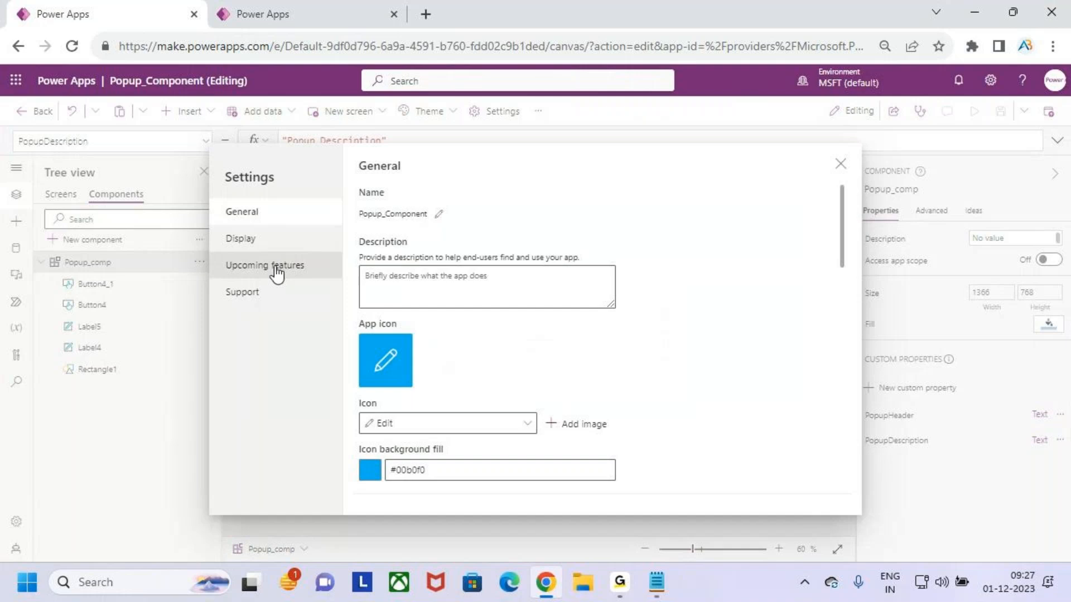
left_click(317, 275)
left_click_drag(254, 266, 300, 235)
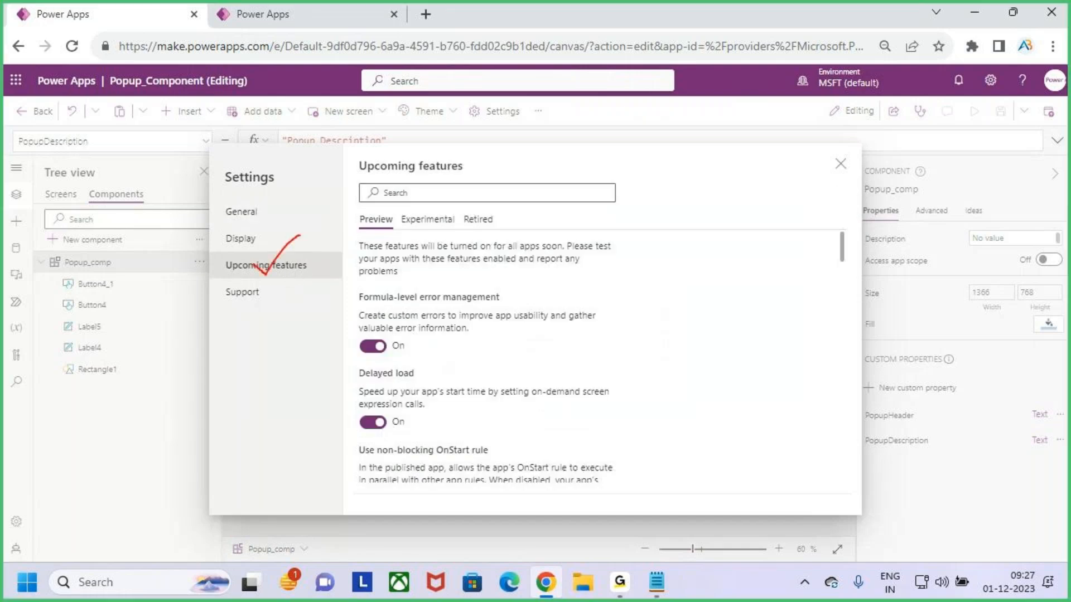
mouse_move(397, 210)
left_mouse_down()
mouse_move(454, 229)
mouse_move(462, 174)
left_mouse_up()
key("Escape")
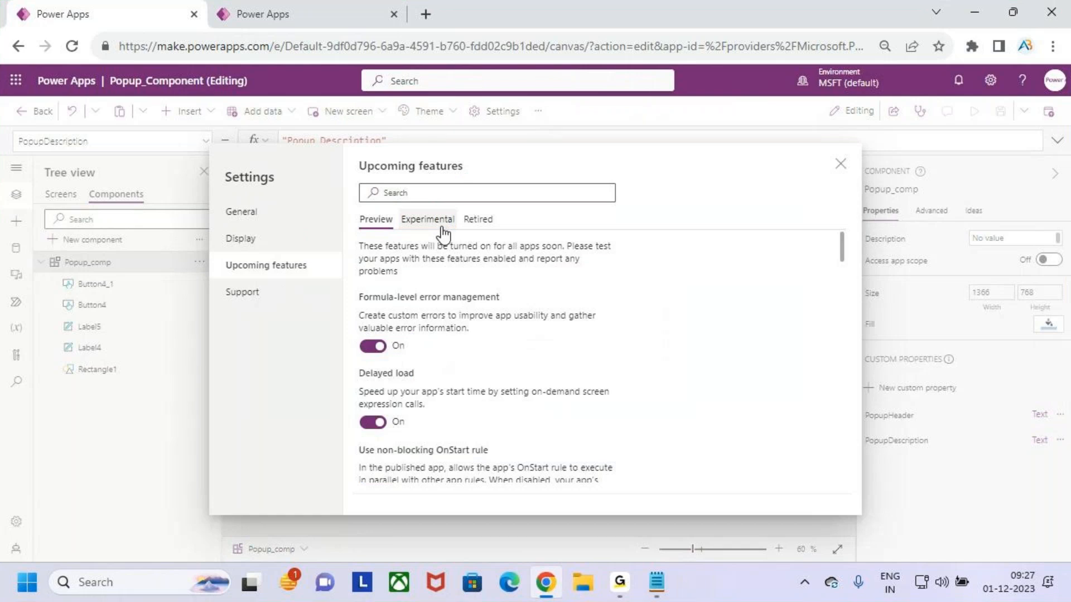
left_click(441, 228)
left_click(421, 193)
type("e")
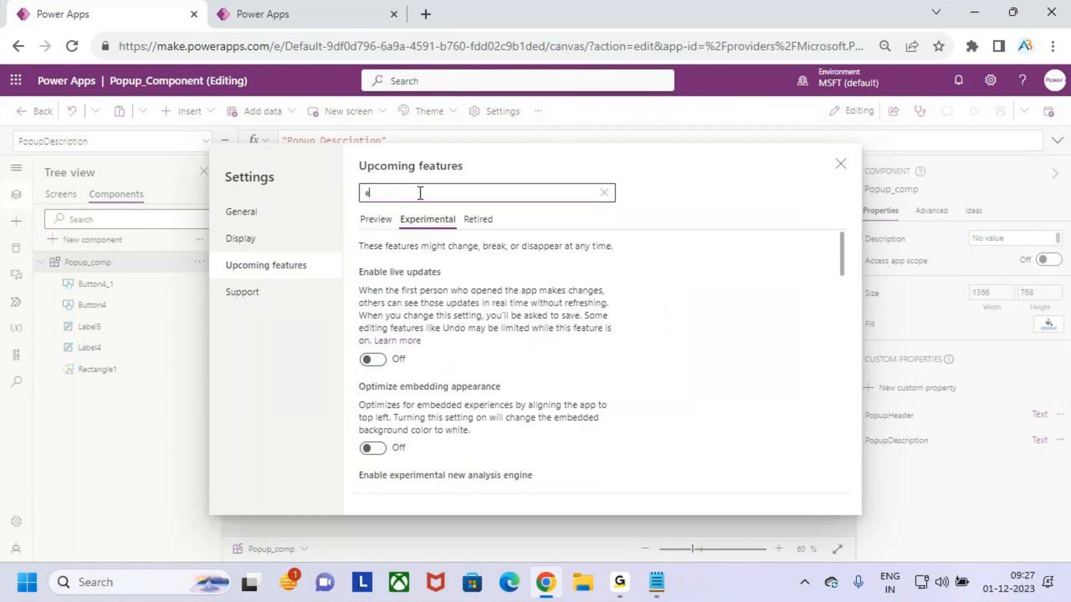
type("h")
key("BackSpace")
type("nh")
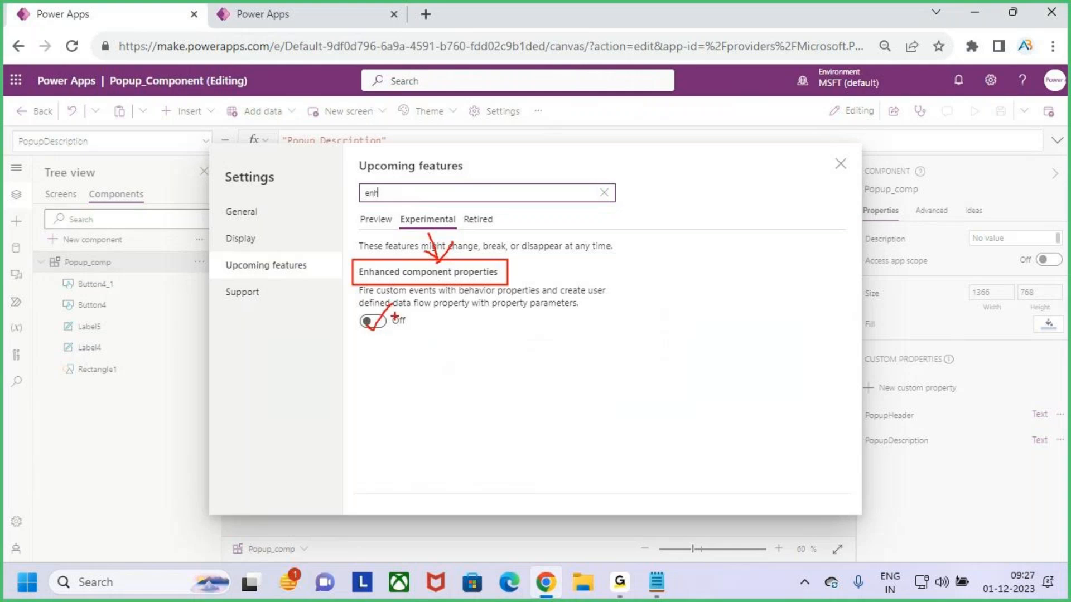
left_click(371, 321)
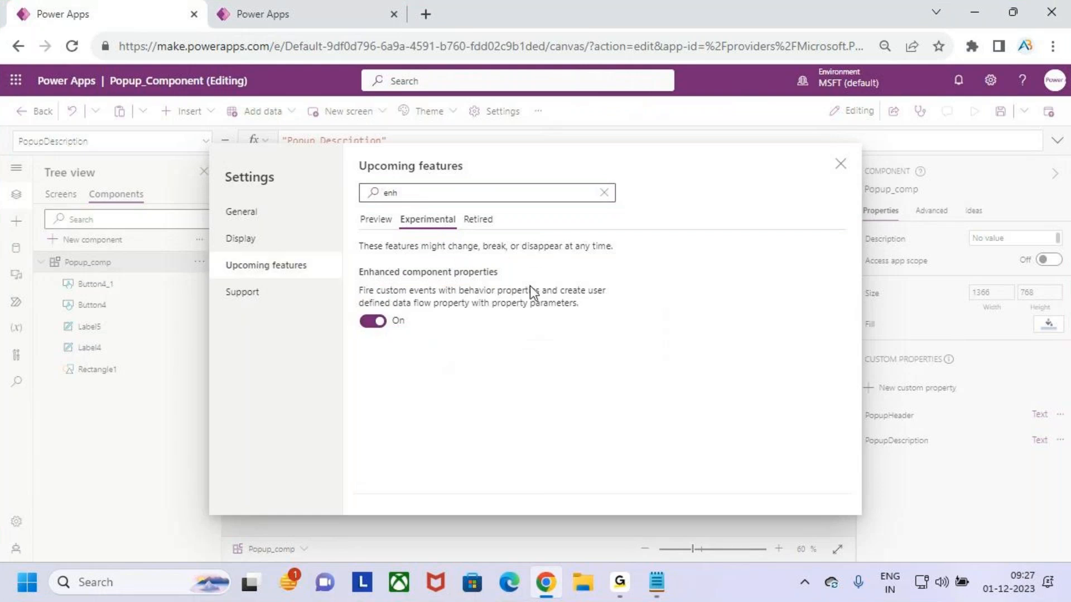
left_click(840, 165)
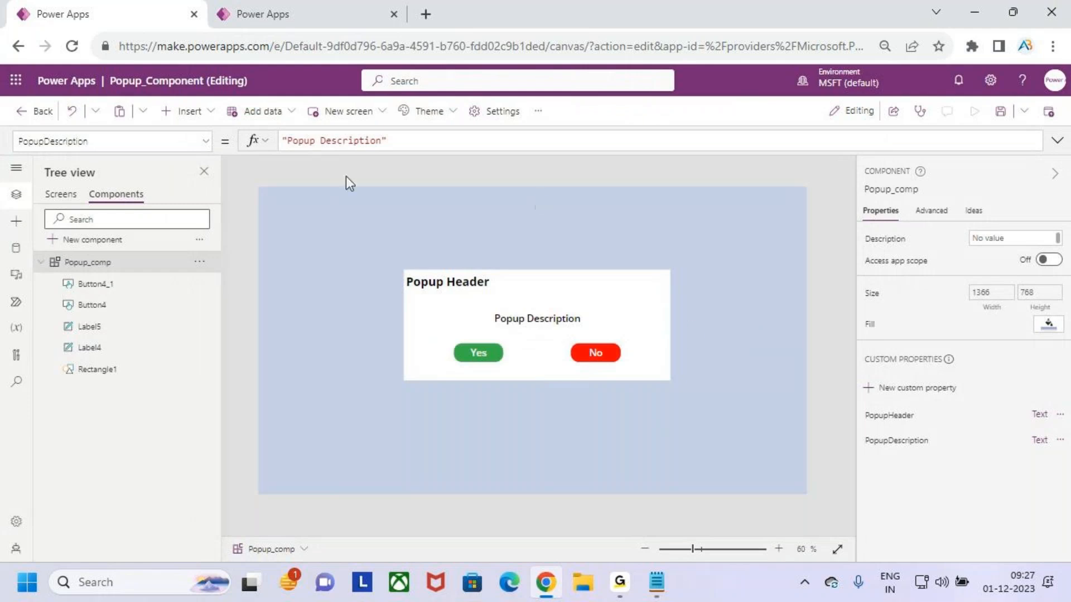
left_click(996, 119)
left_click_drag(463, 357, 487, 340)
mouse_move(580, 364)
left_mouse_down()
mouse_move(590, 368)
mouse_move(622, 328)
left_mouse_up()
key("Escape")
Start a new custom property on Popup_comp and name it YesButtonClick
left_click(937, 391)
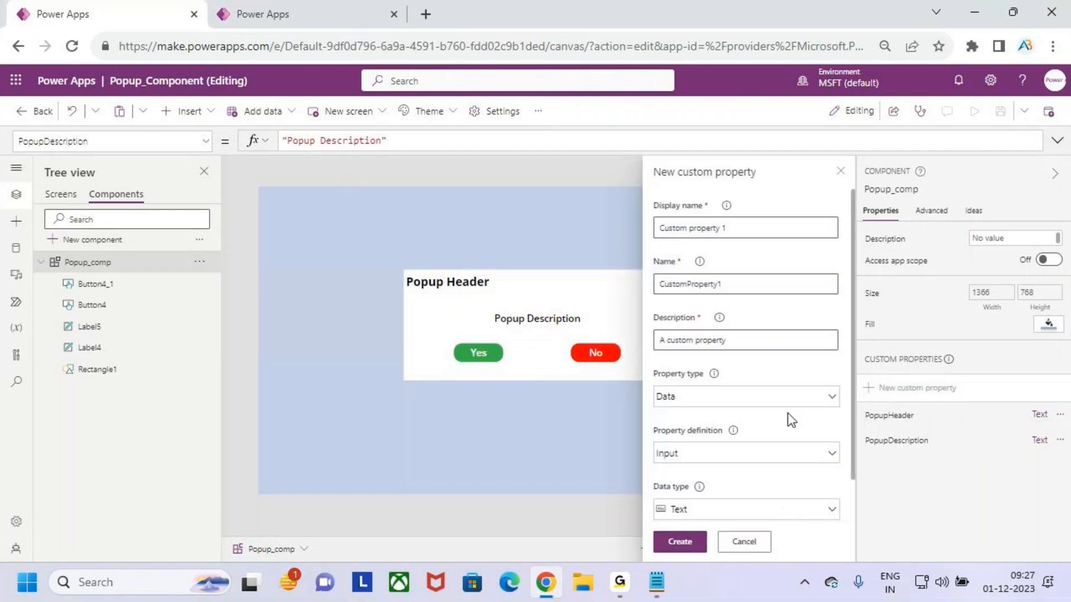
key("ctrl+2")
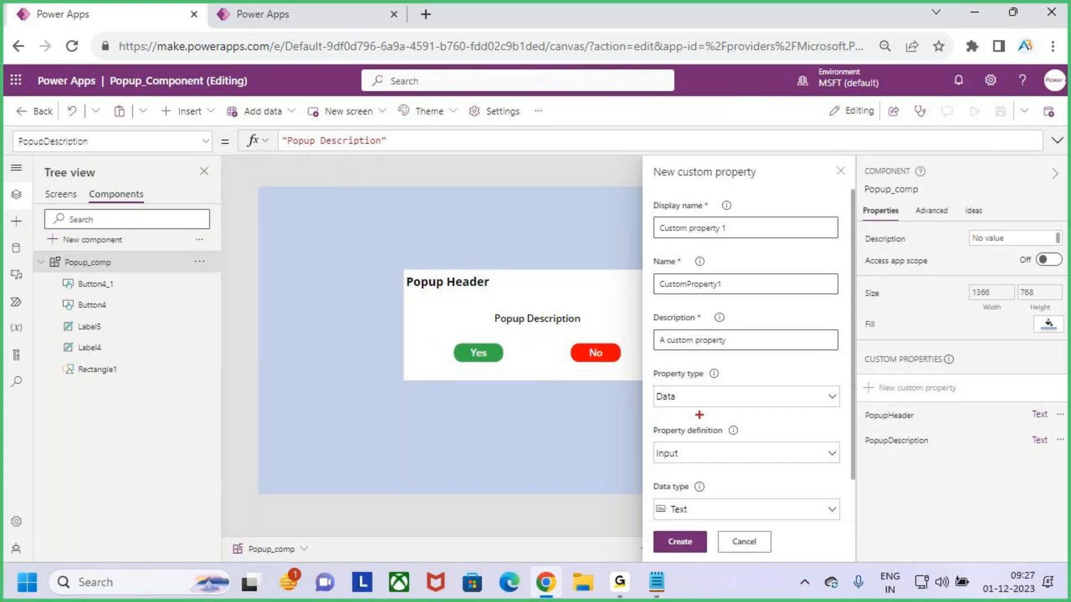
mouse_move(643, 360)
left_mouse_down()
mouse_move(772, 409)
mouse_move(859, 419)
left_mouse_up()
key("Escape")
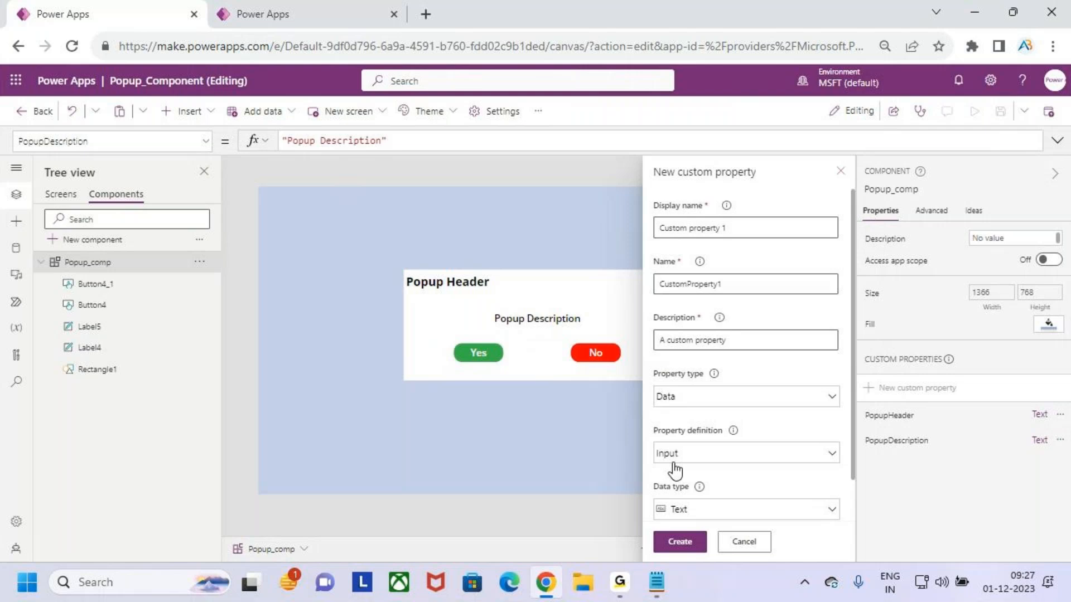
left_click(704, 455)
key("Escape")
key("ctrl+2")
left_click_drag(648, 366, 776, 415)
key("Escape")
left_click(797, 403)
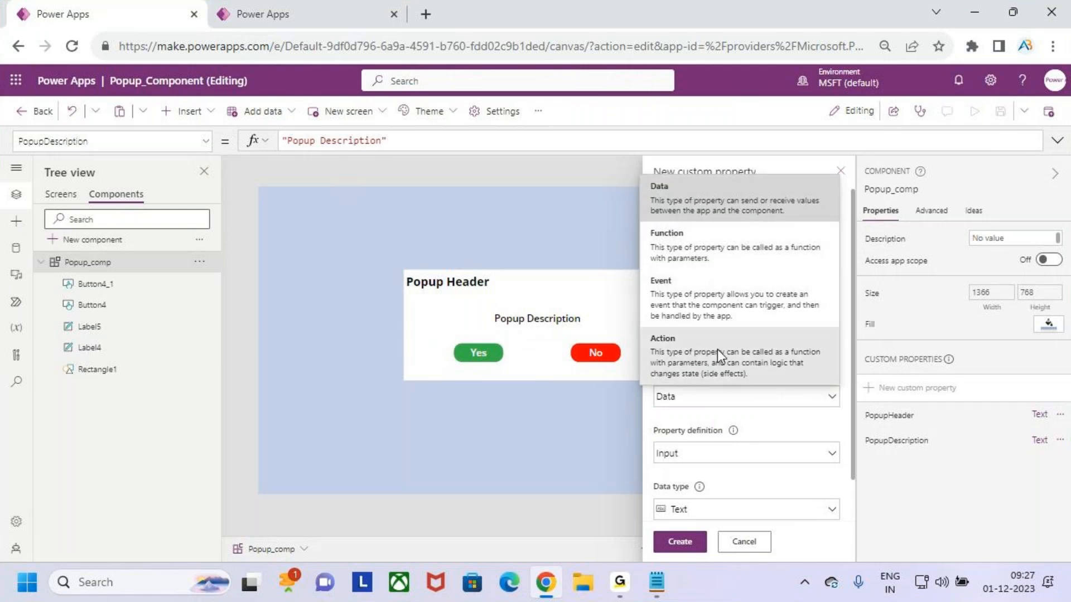
left_click(795, 412)
left_click(735, 230)
key("shift+Left")
key("shift+Left")
key("shift+Left")
key("shift+Left")
key("shift+Left")
key("shift+Left")
key("shift+Left")
key("shift+Left")
key("shift+Left")
key("End")
key("shift+Home")
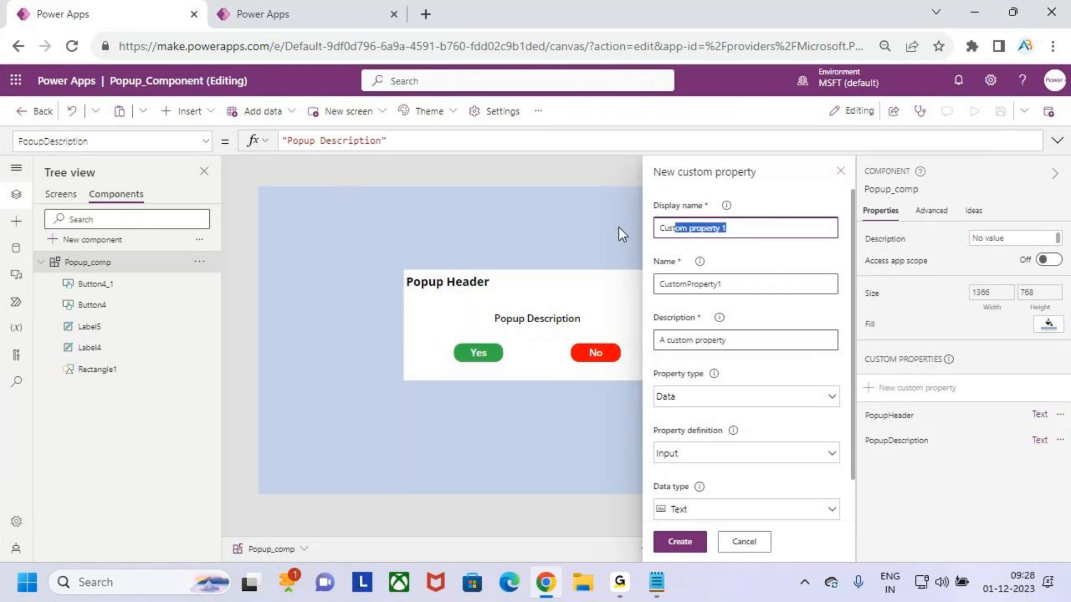
type("Cu")
key("BackSpace")
key("BackSpace")
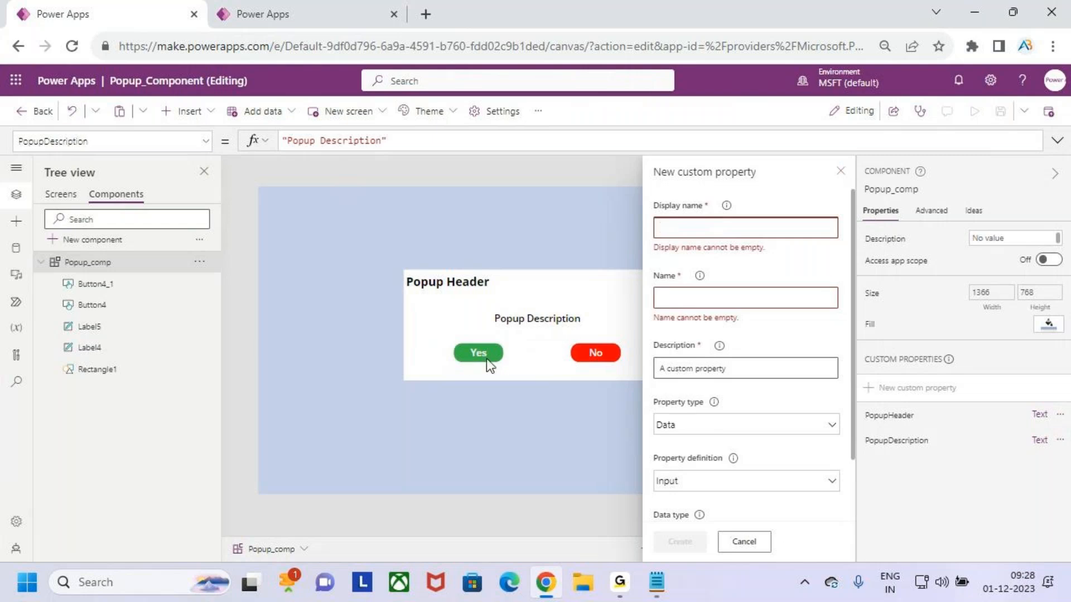
type("Yes")
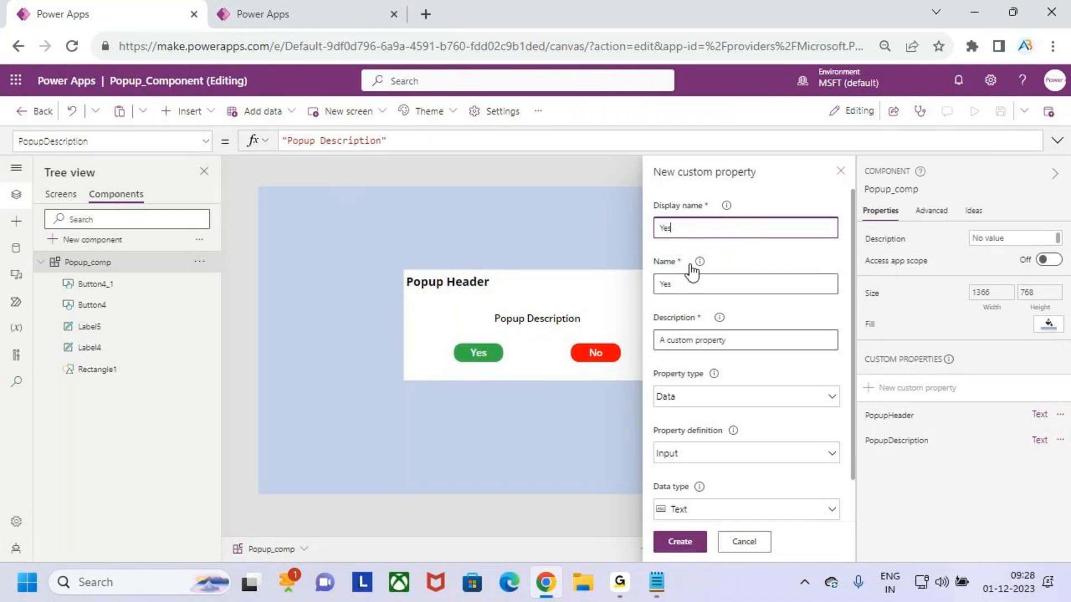
type("Cl")
type("Button")
type("Click")
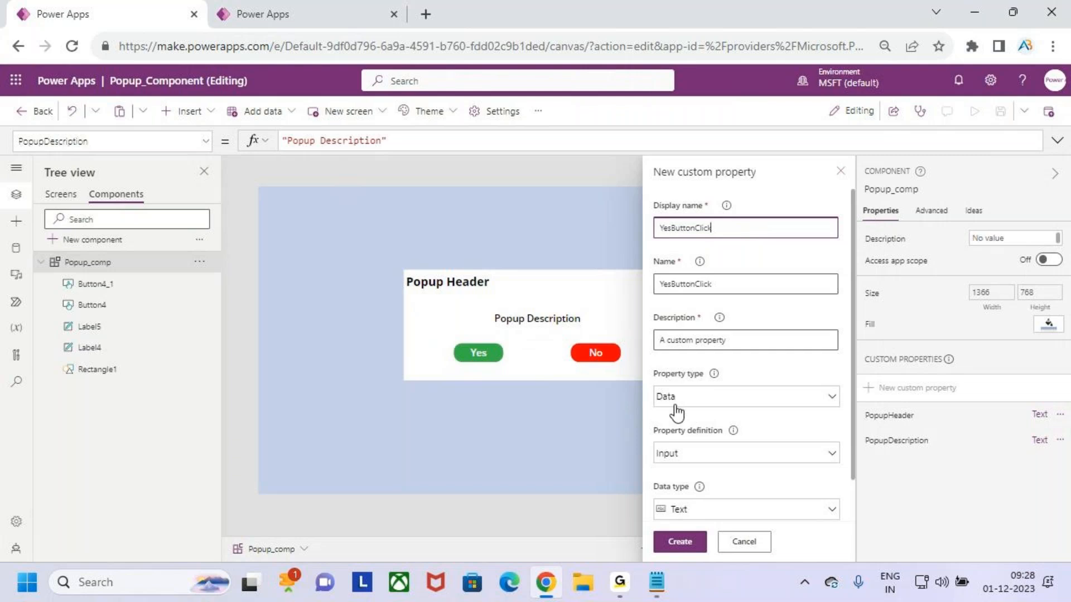
Set the YesButtonClick property type to Event with a Text return data type
left_click(769, 401)
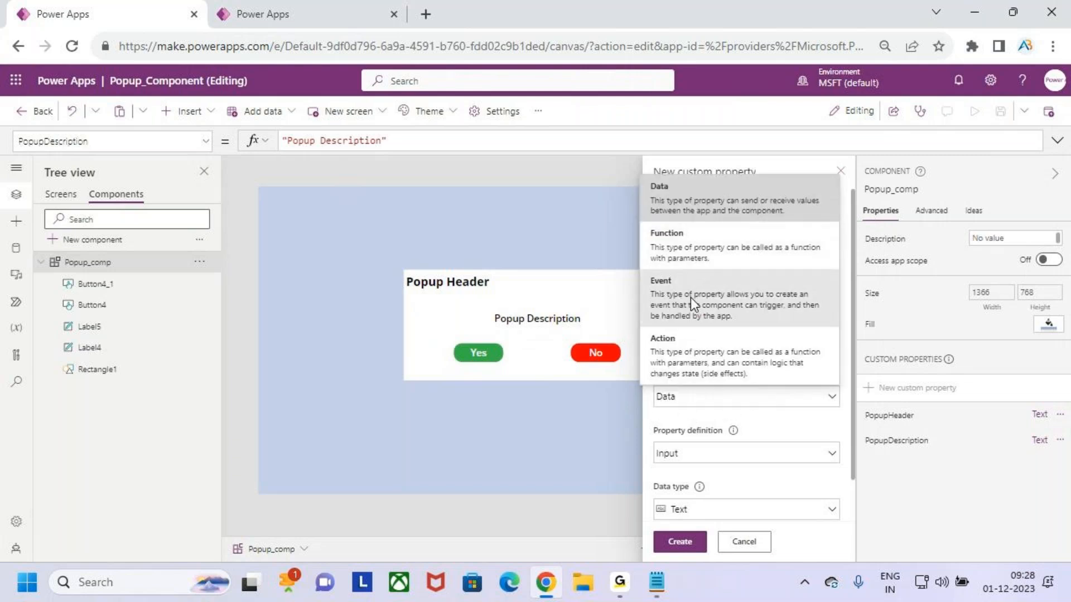
key("ctrl+2")
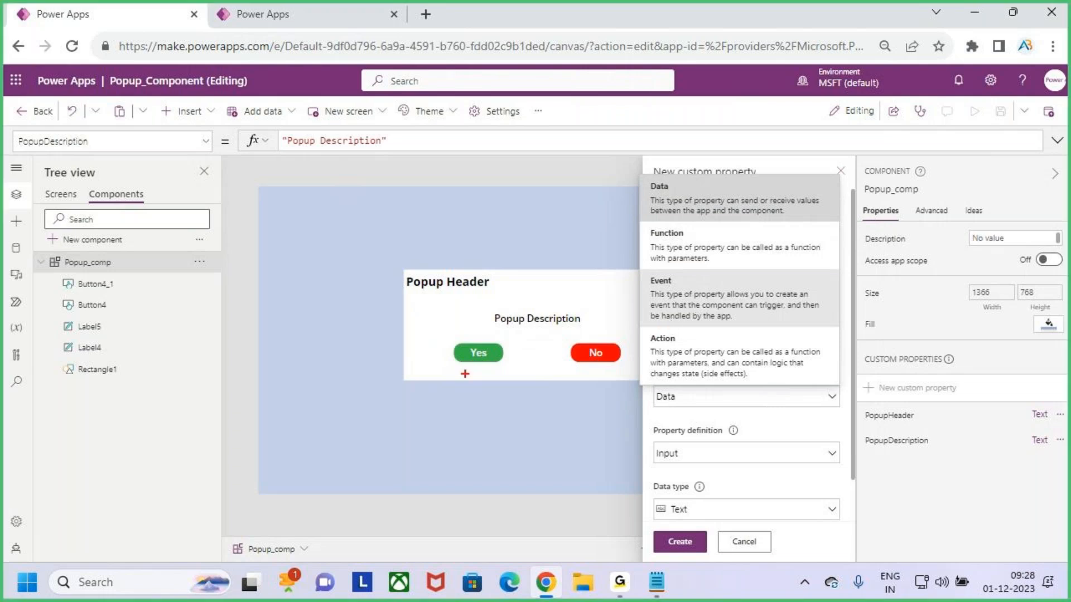
left_click_drag(467, 361, 488, 344)
key("Escape")
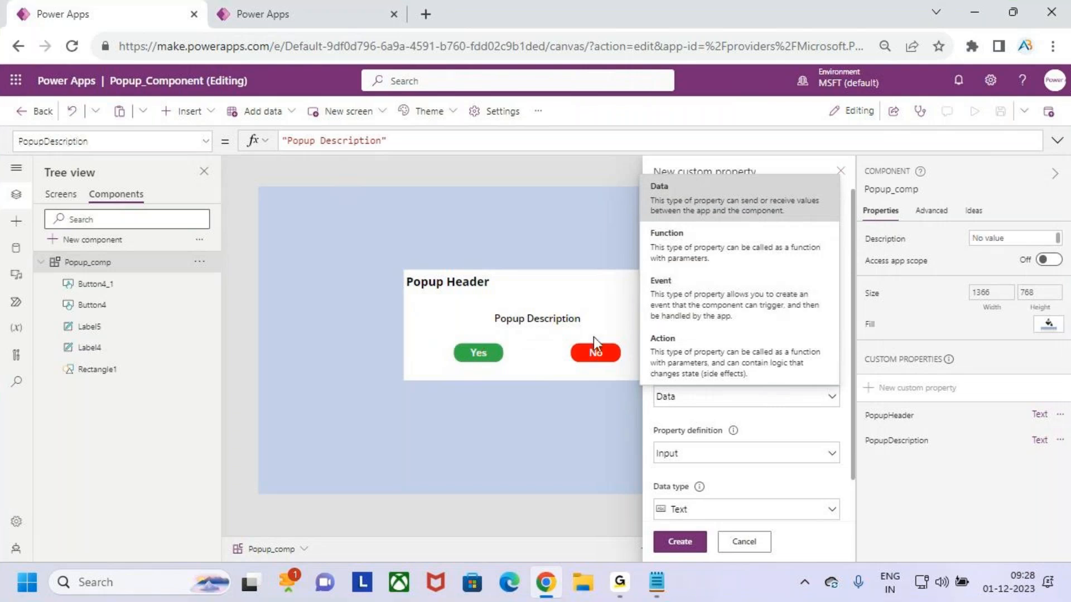
left_click(736, 399)
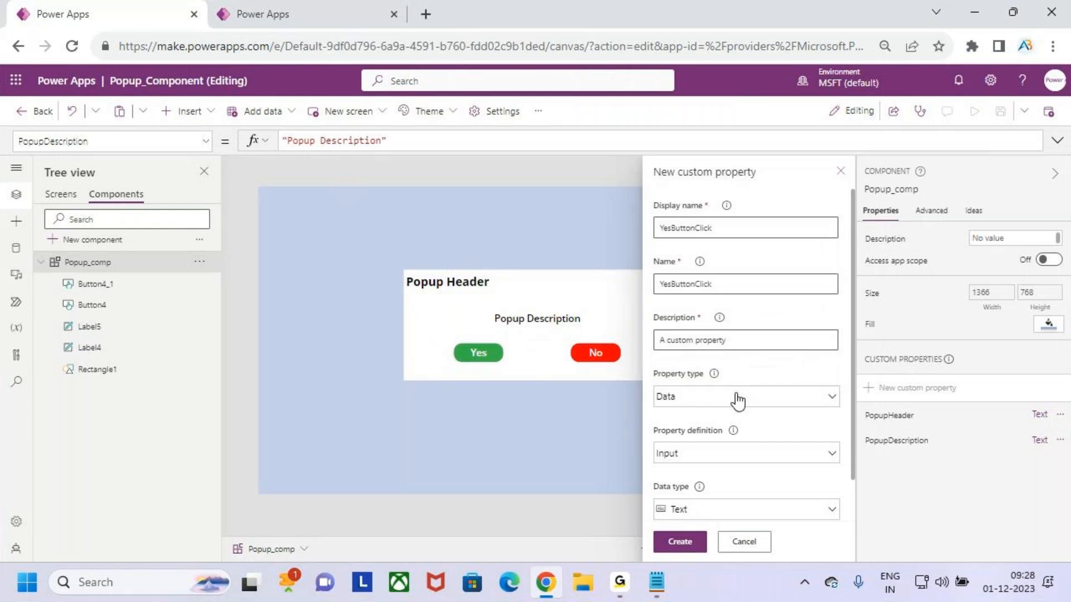
left_click(740, 405)
left_click(760, 307)
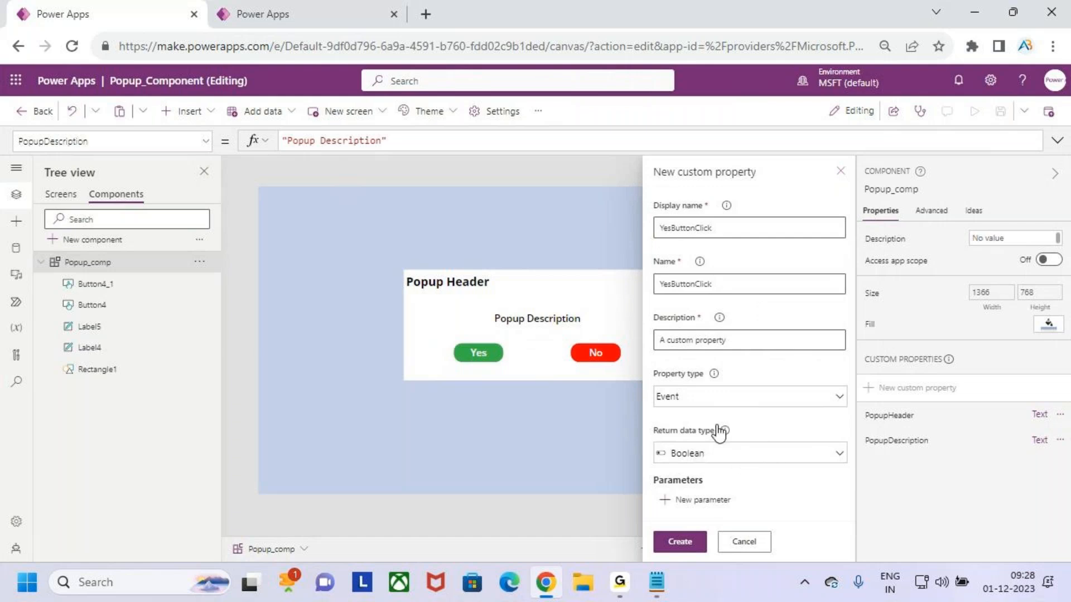
left_click(779, 458)
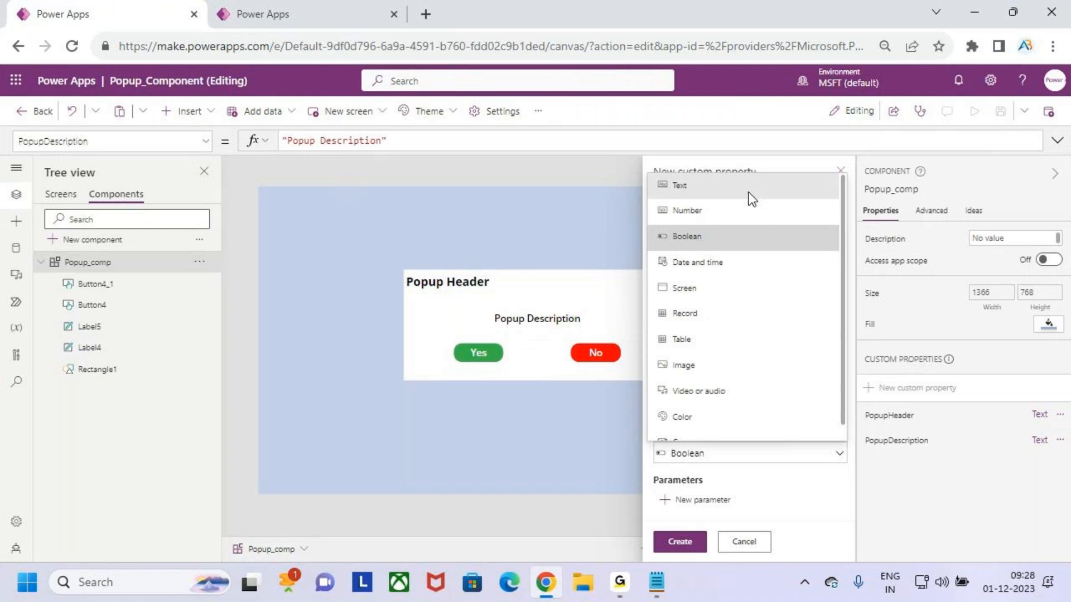
left_click(735, 186)
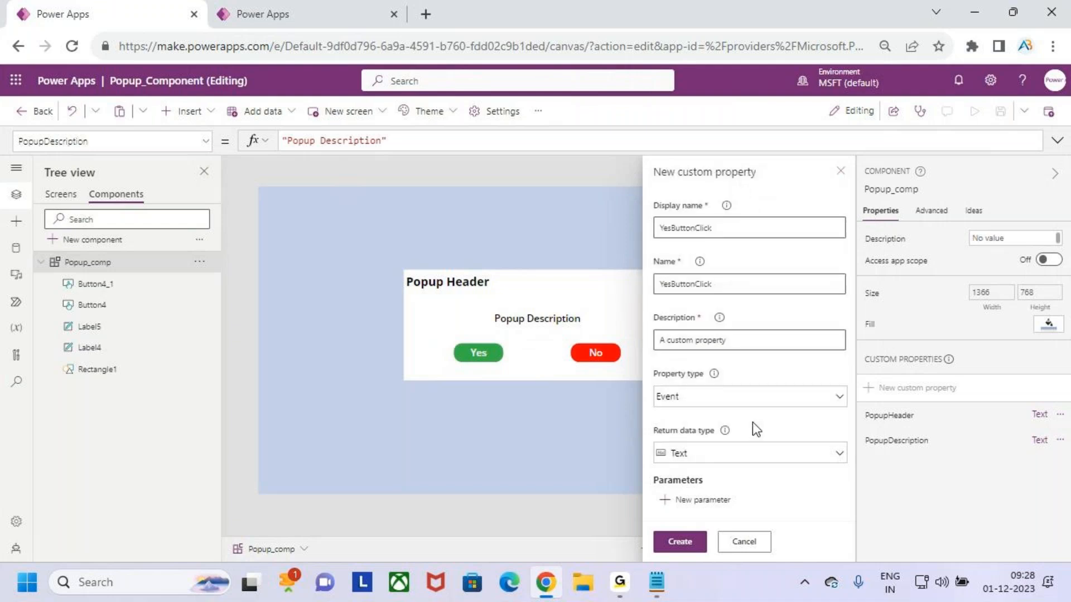
left_click_drag(654, 386, 709, 389)
left_click(741, 463)
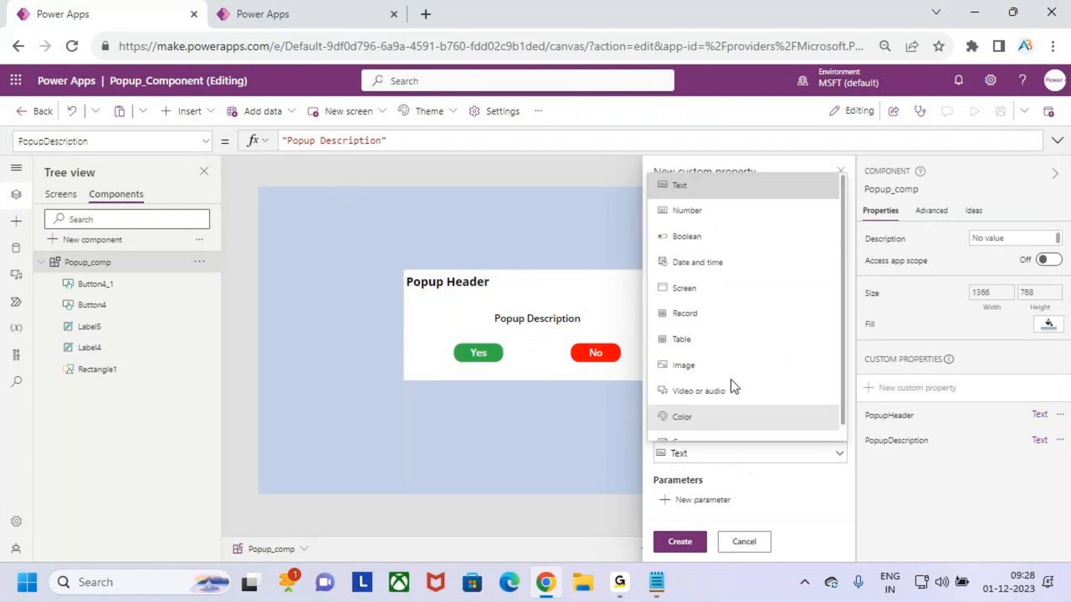
scroll(728, 387, "up", 1)
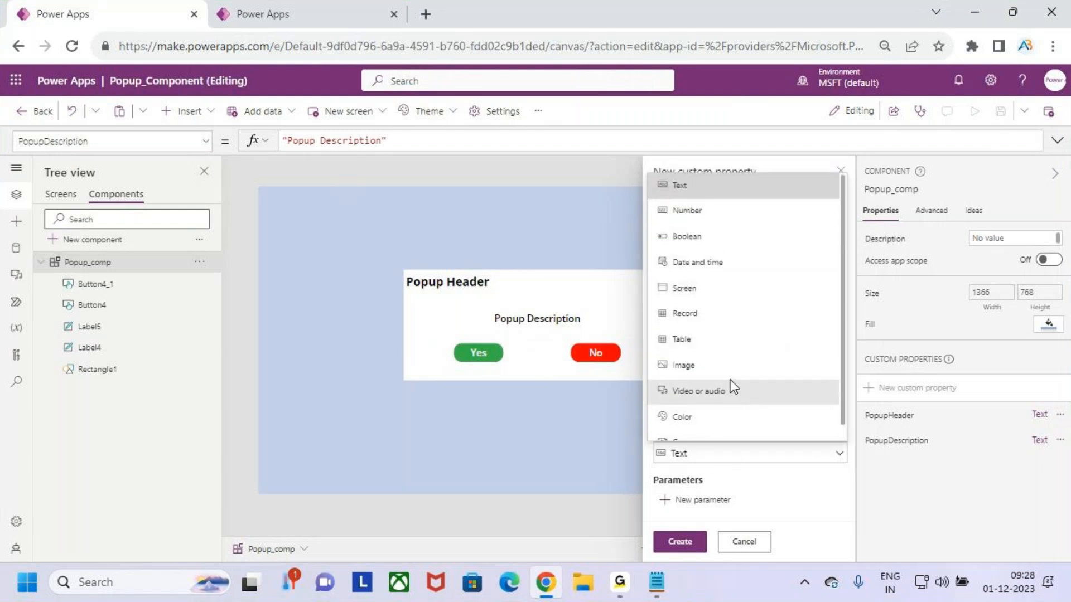
left_click(717, 189)
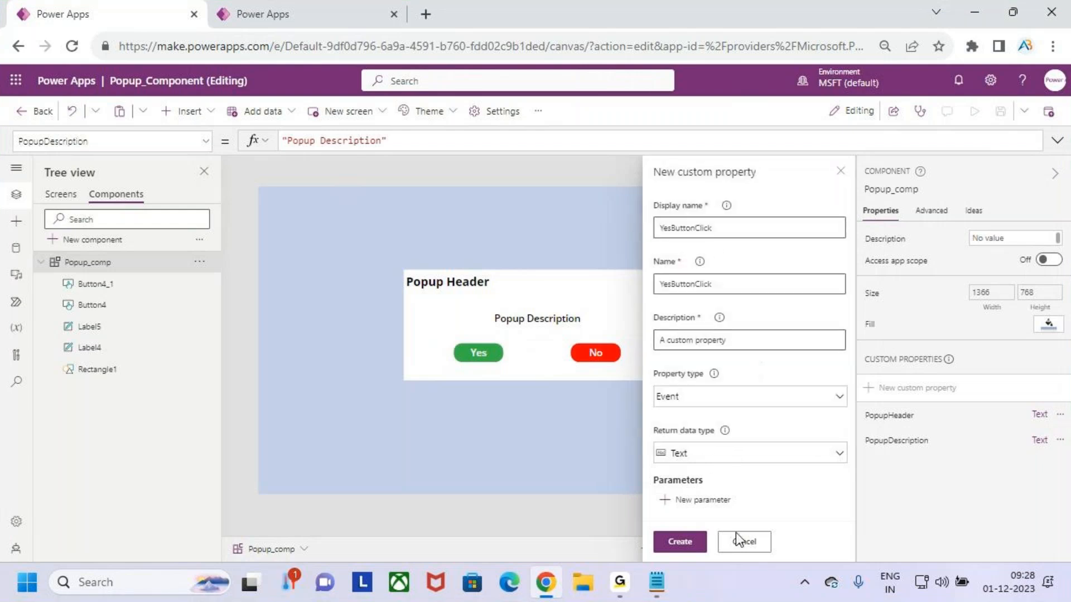
Create the YesButtonClick custom property
left_click(679, 542)
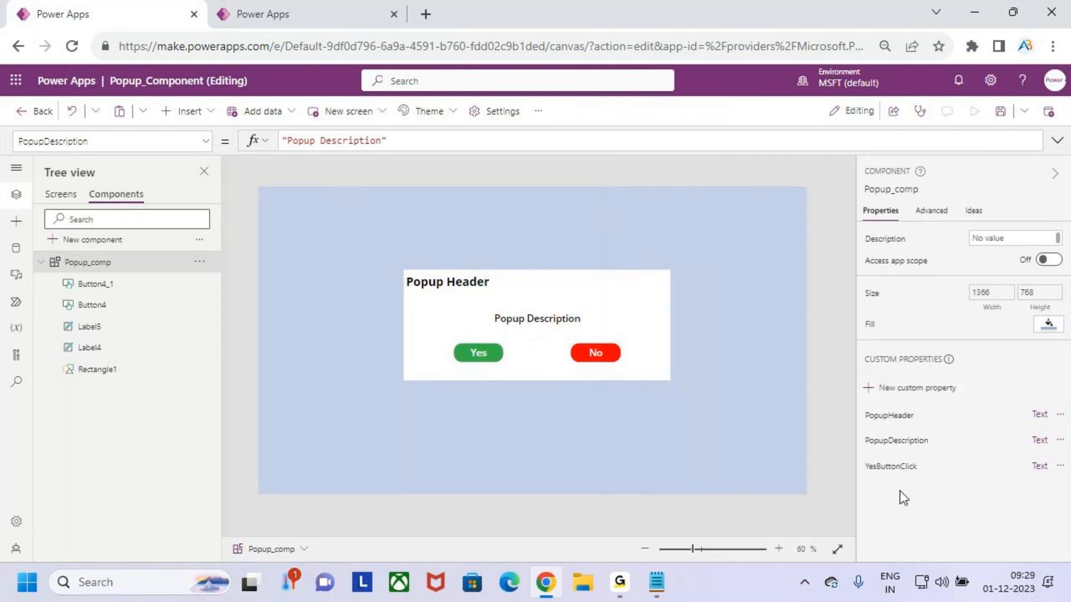
mouse_move(882, 481)
left_mouse_down()
mouse_move(928, 481)
mouse_move(891, 480)
left_mouse_up()
key("Escape")
Set the Yes button's OnSelect formula to Popup_comp.YesButtonClick()
left_click(488, 352)
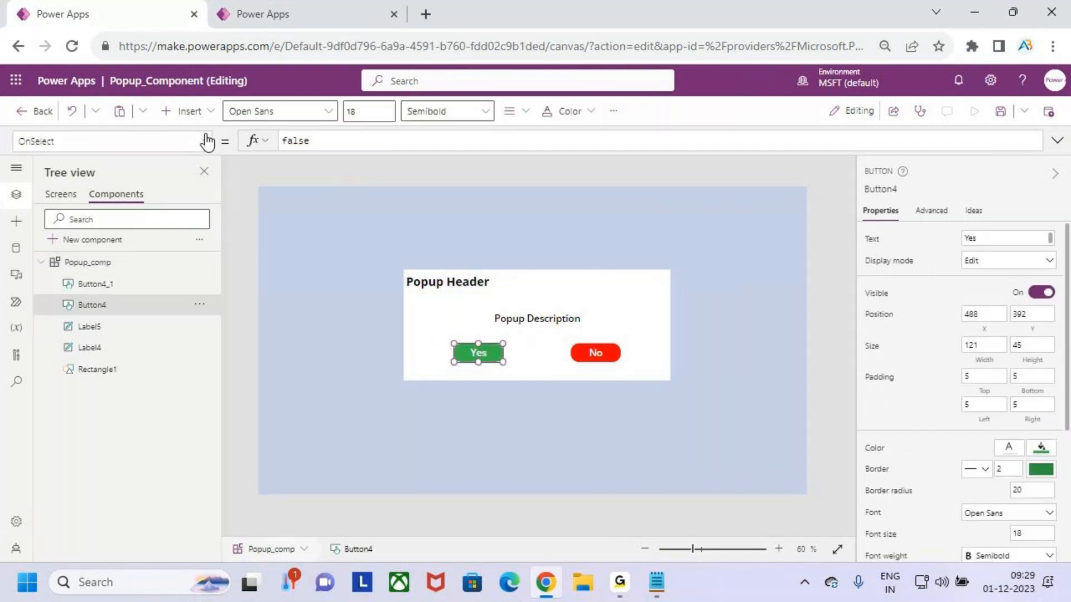
left_click(60, 143)
left_click_drag(325, 139, 283, 140)
key("BackSpace")
type("pop")
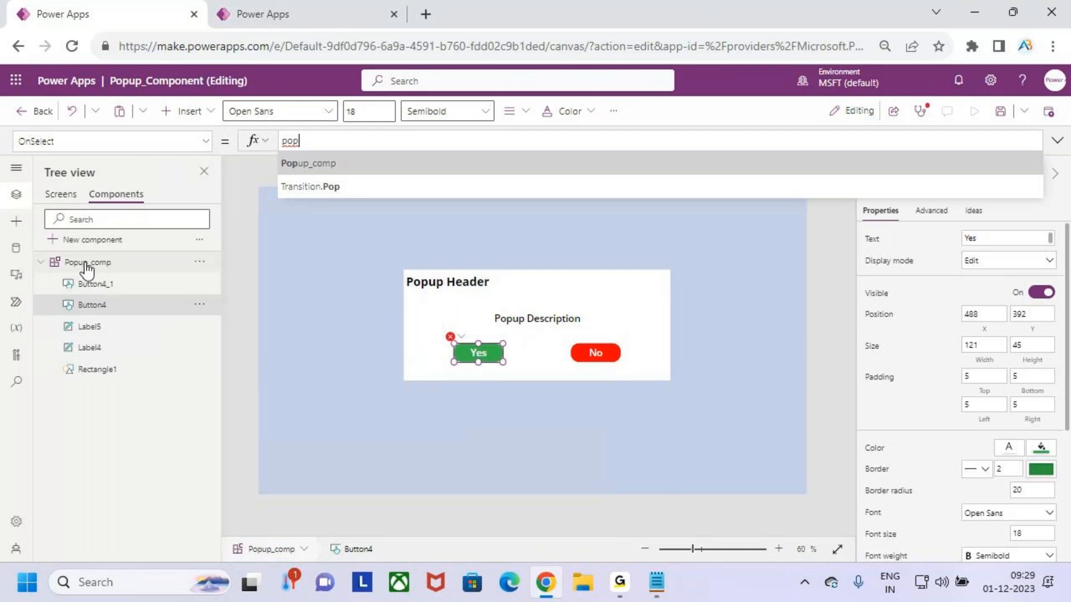
key("Tab")
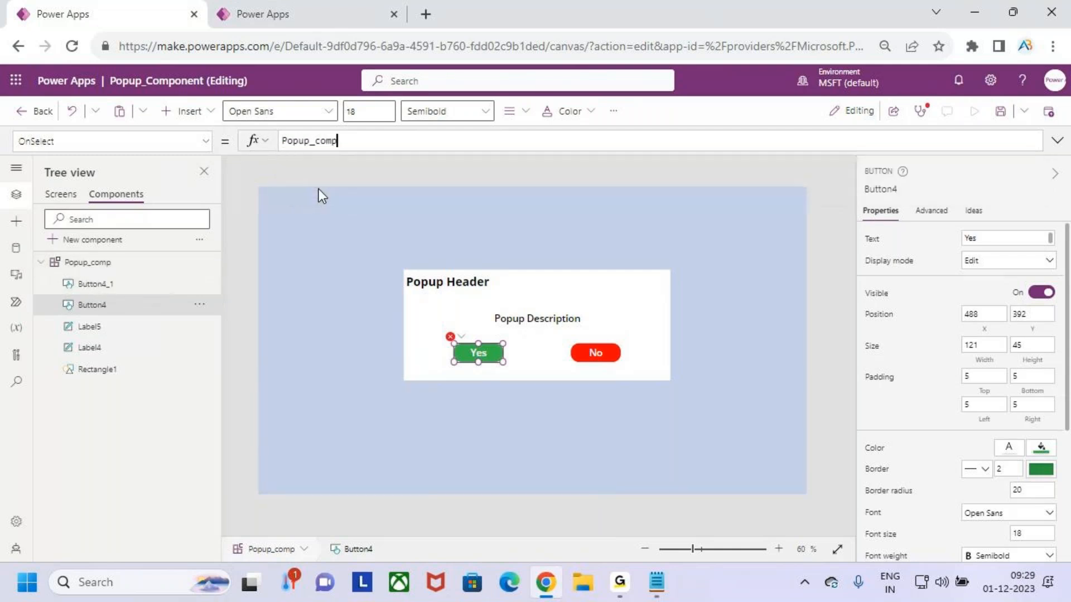
type(".")
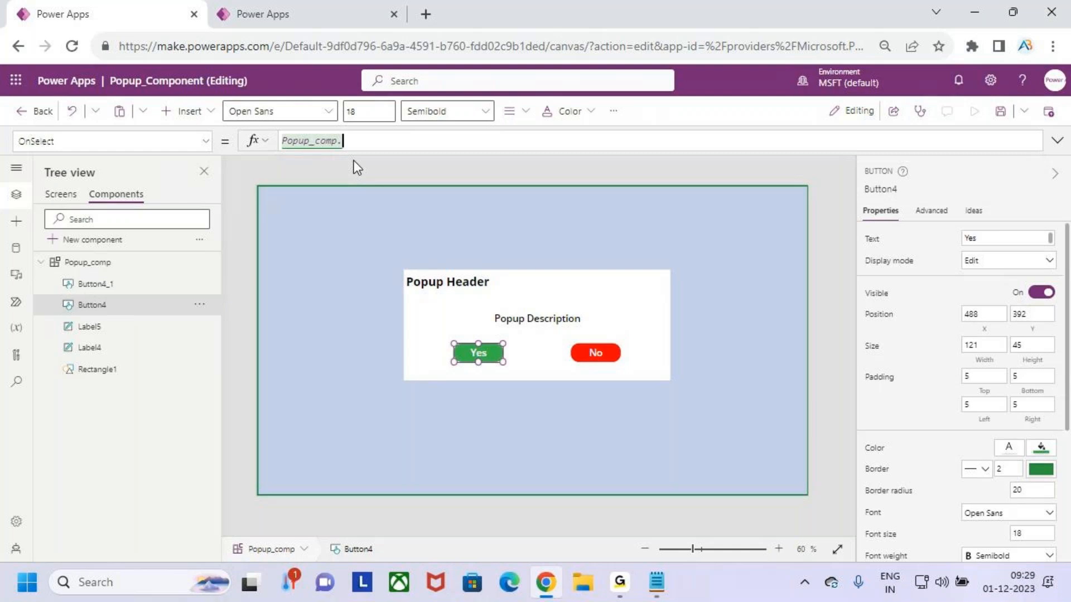
scroll(360, 185, "down", 5)
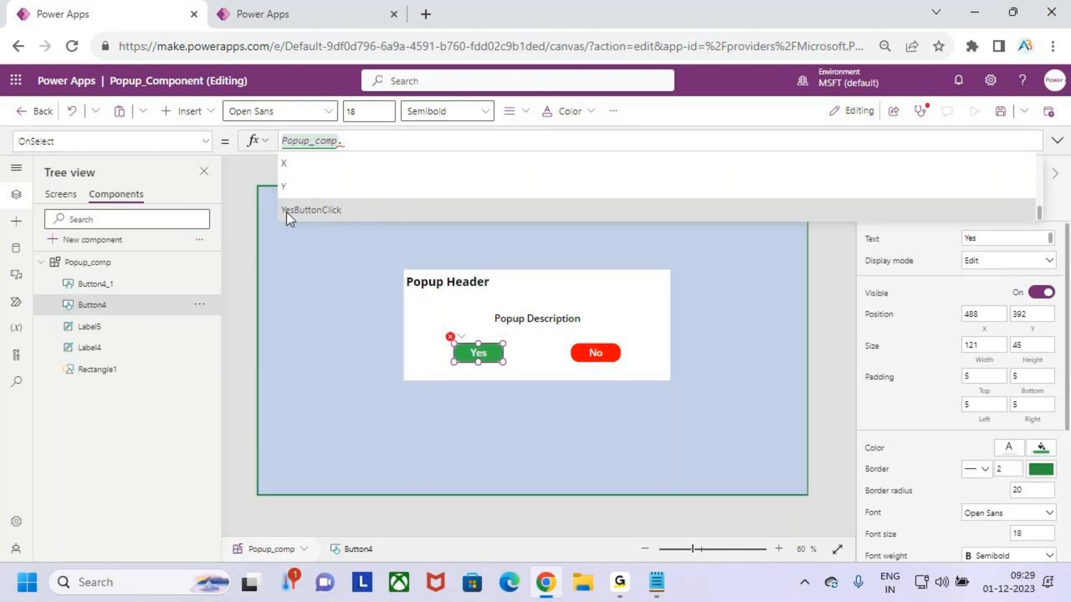
left_click(357, 209)
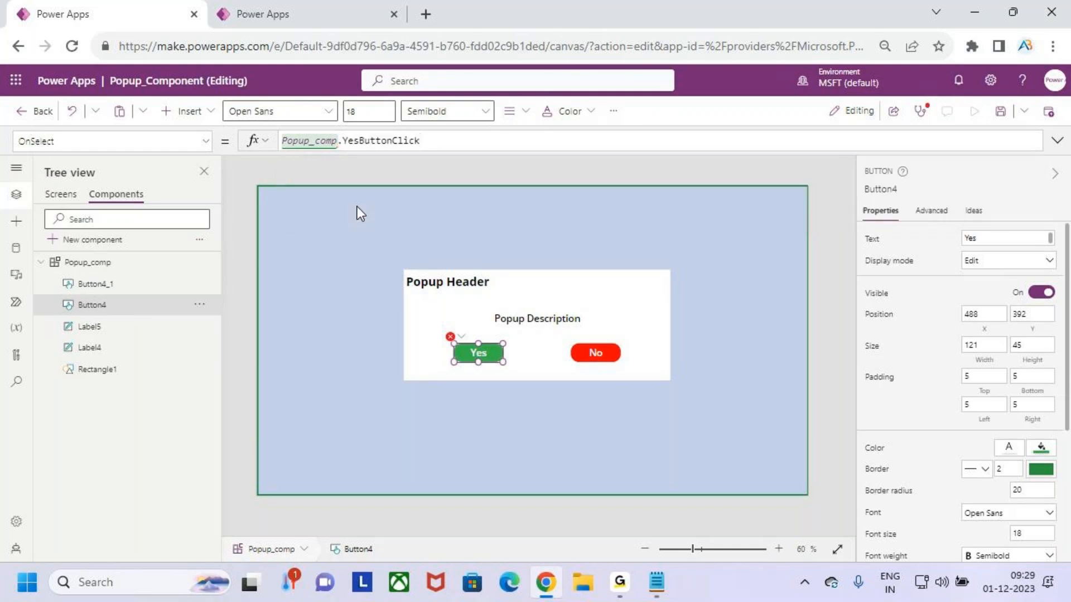
left_click(358, 210)
left_click(478, 352)
type(")")
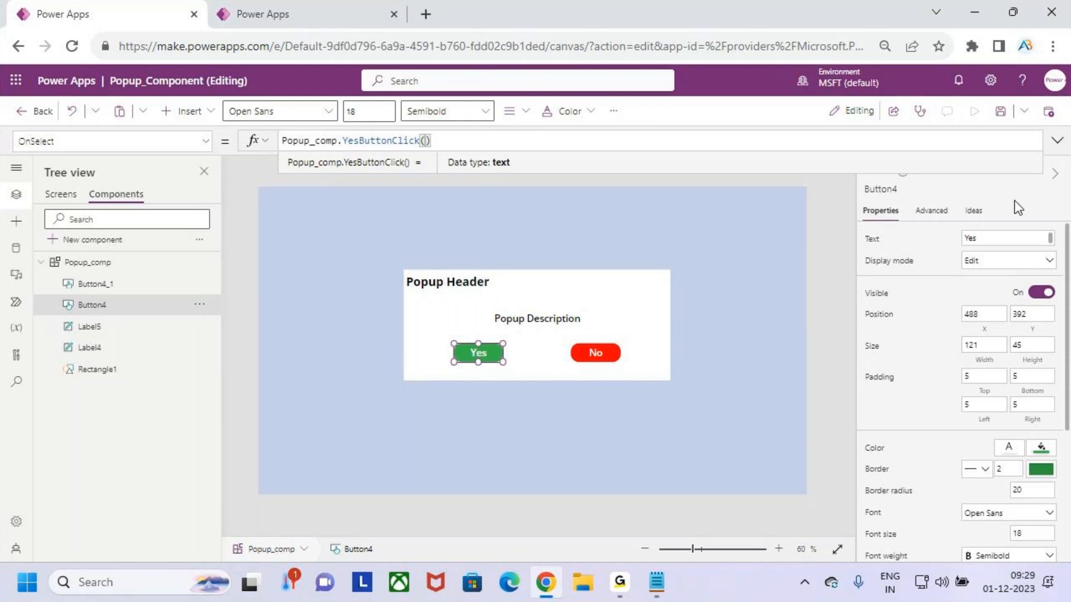
Start a new custom property on Popup_comp and name it NoButtonClick
left_click(121, 270)
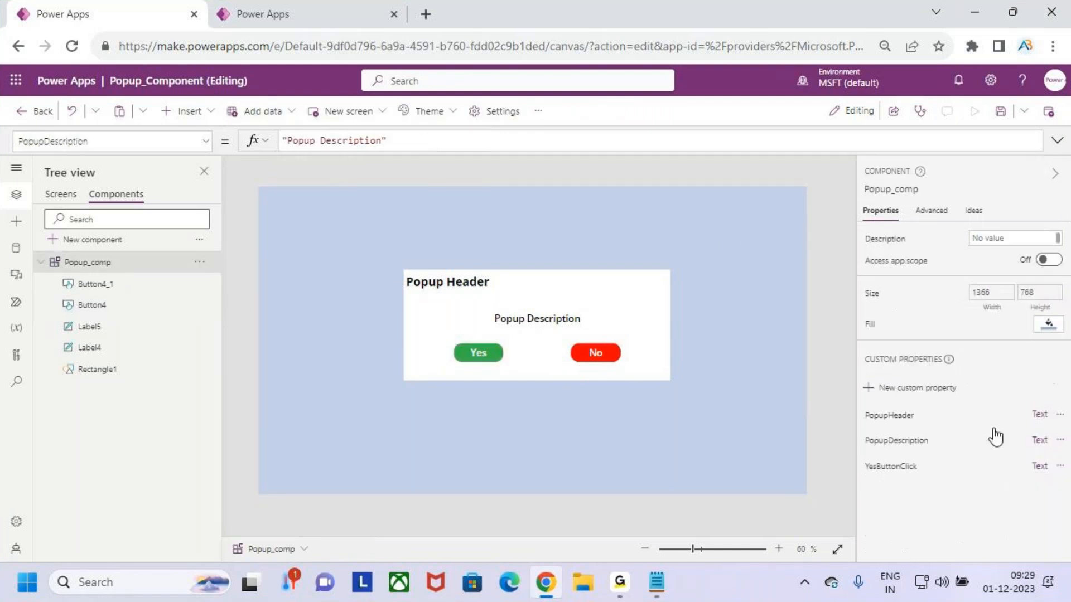
left_click(916, 390)
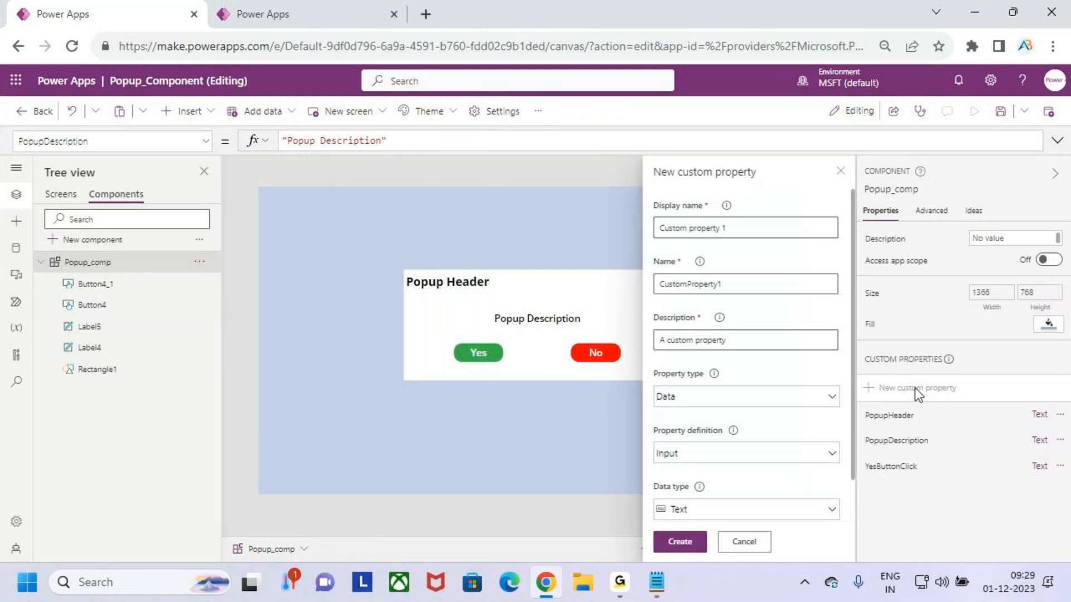
left_click_drag(734, 228, 688, 228)
key("BackSpace")
key("BackSpace")
key("BackSpace")
key("BackSpace")
key("BackSpace")
key("BackSpace")
key("BackSpace")
type("N")
key("BackSpace")
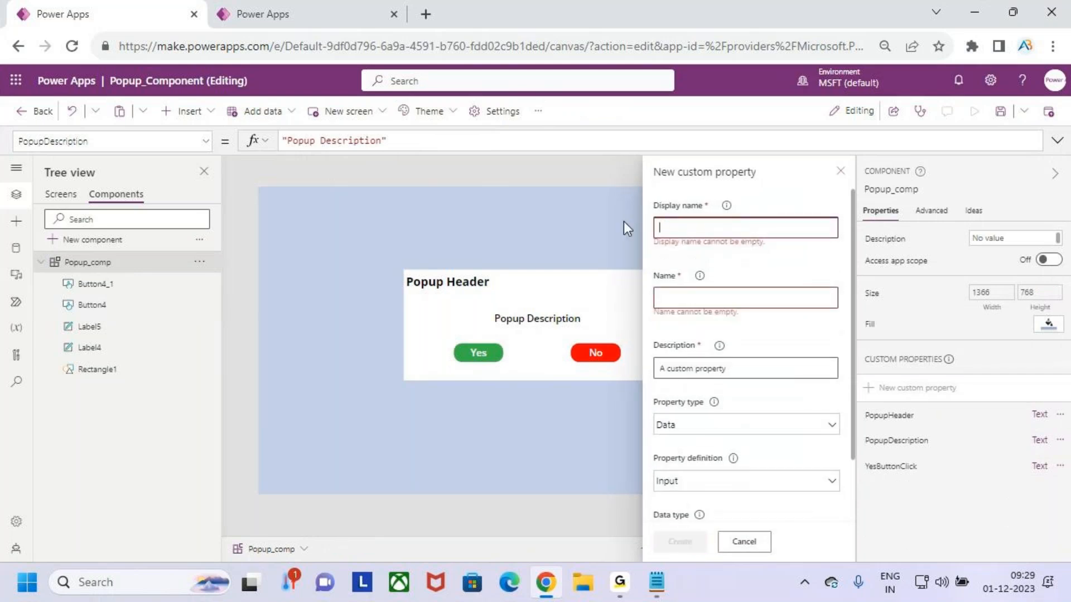
type("Nob=Butoon")
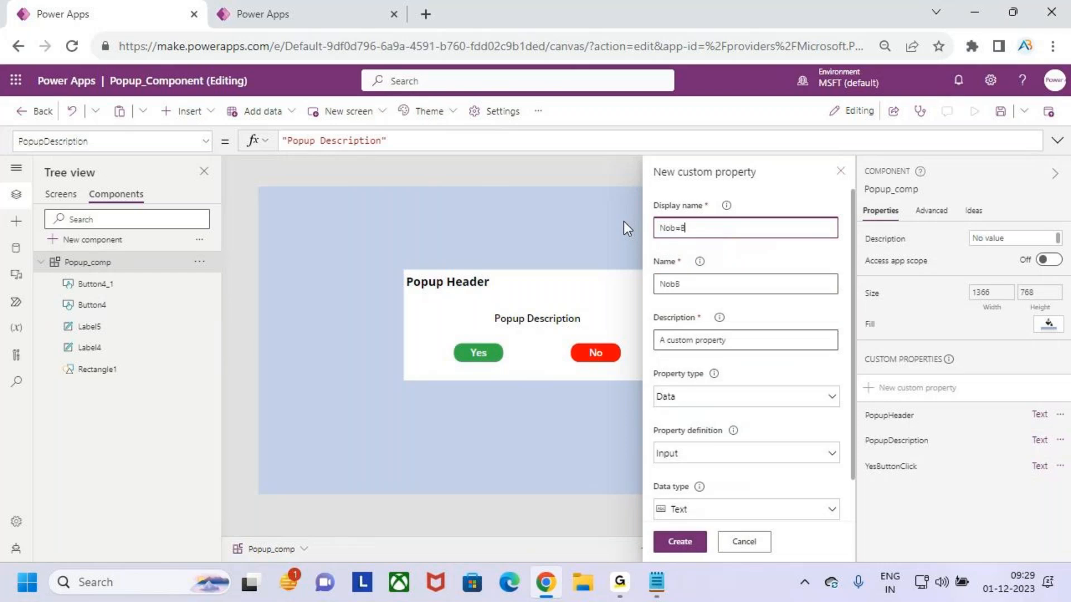
key("Left")
key("Left")
key("Left")
key("Left")
key("Left")
key("BackSpace")
key("Right")
key("Right")
key("Right")
key("Right")
key("Right")
key("Right")
key("BackSpace")
key("BackSpace")
key("BackSpace")
key("BackSpace")
type("to")
key("BackSpace")
key("BackSpace")
type("ttonClick")
left_click(675, 229)
key("BackSpace")
Set the NoButtonClick property type to Event with a Text return data type and create it
left_click(700, 397)
left_click(719, 303)
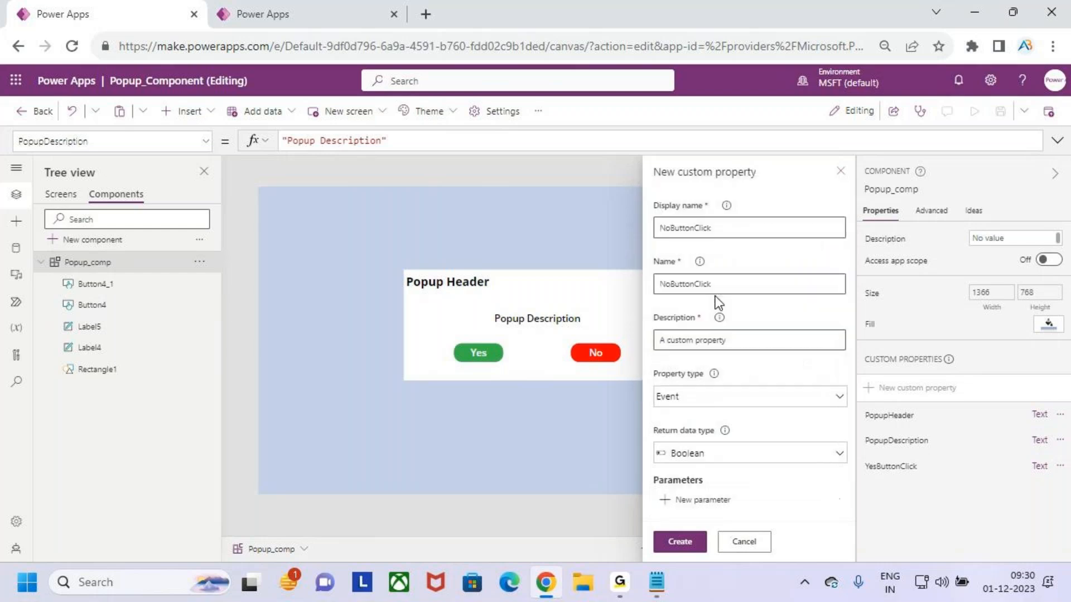
left_click(740, 456)
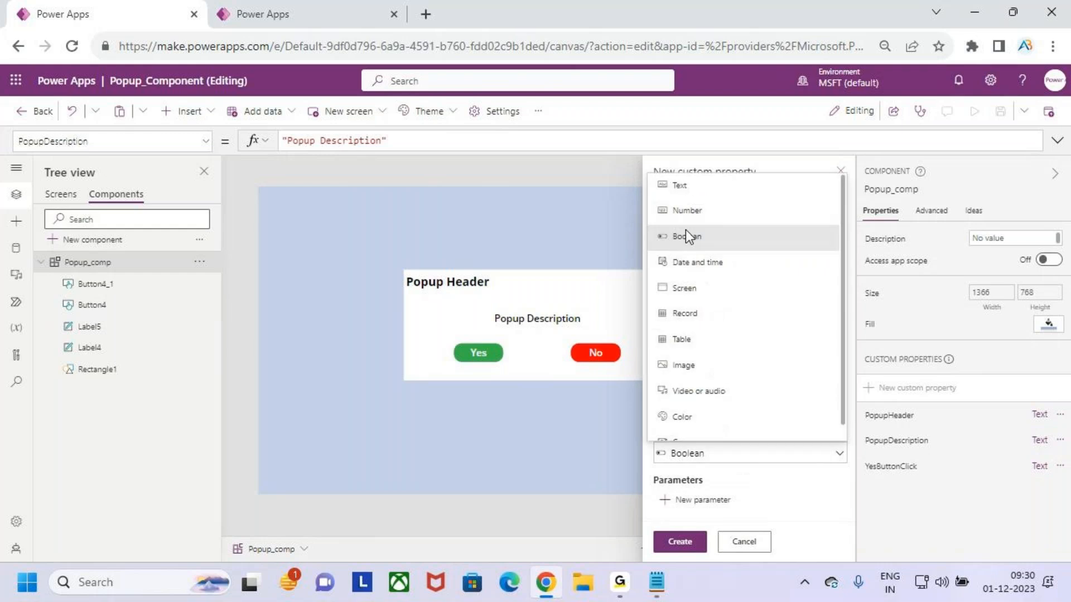
left_click(707, 189)
left_click(680, 541)
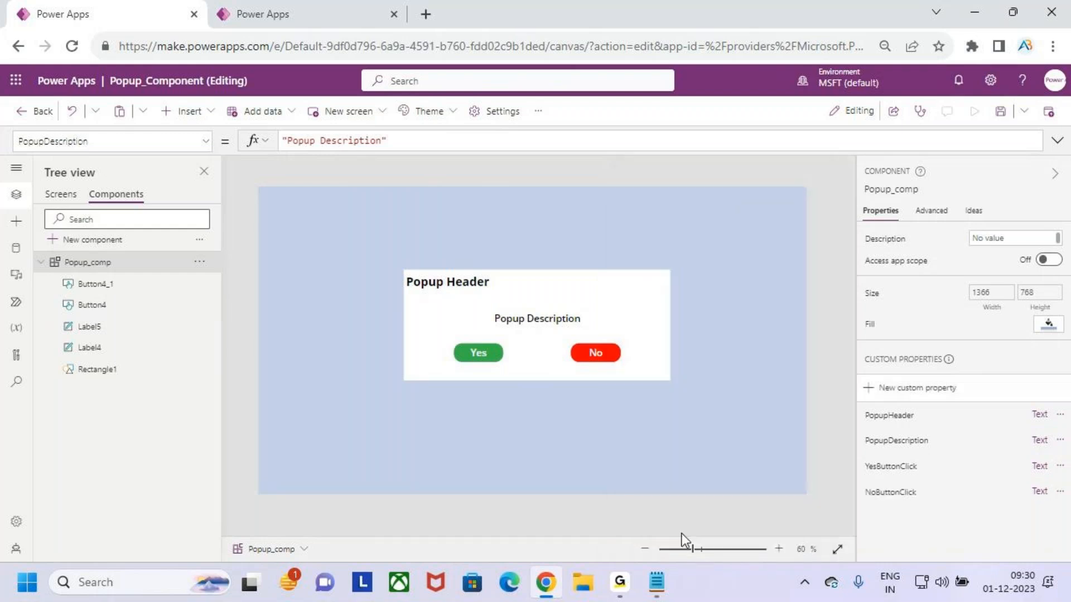
Set the No button's OnSelect formula to Popup_comp.NoButtonClick()
mouse_move(871, 506)
left_mouse_down()
mouse_move(943, 507)
mouse_move(912, 507)
left_mouse_up()
left_click(602, 360)
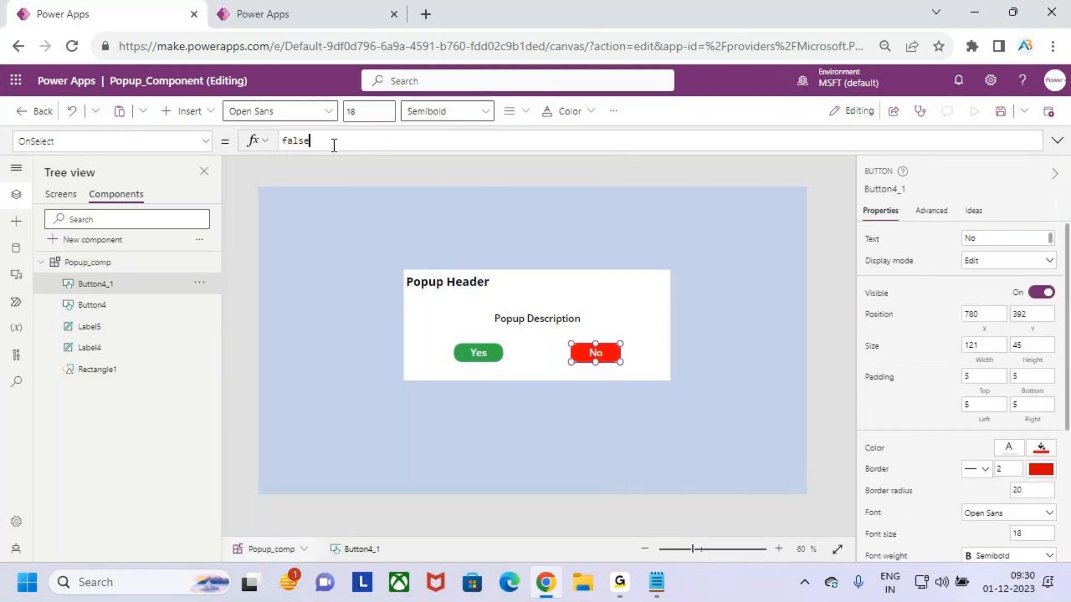
left_click_drag(333, 143, 278, 142)
key("BackSpace")
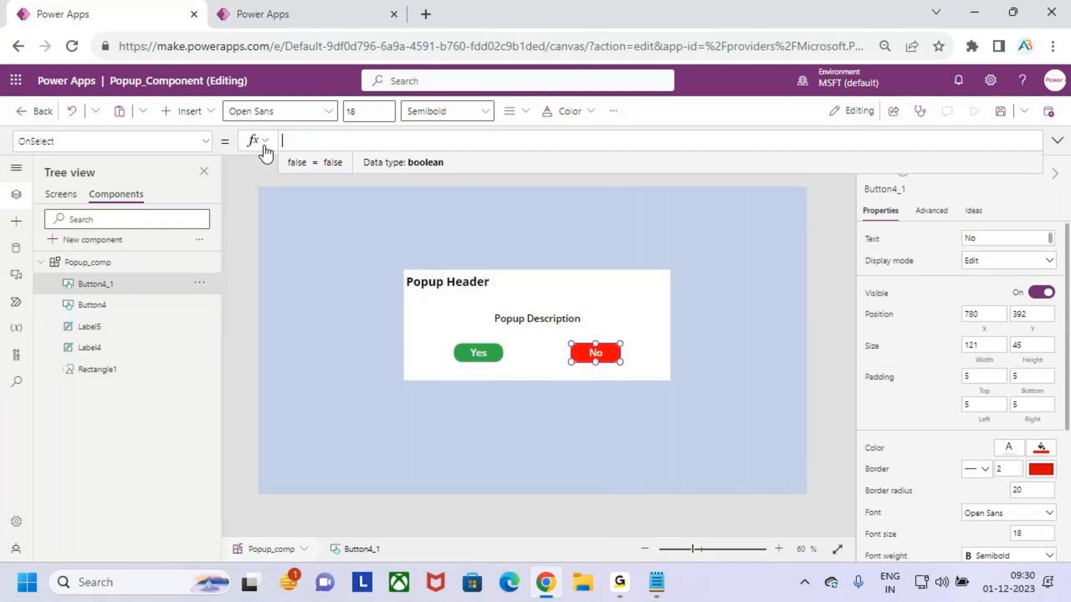
type("co")
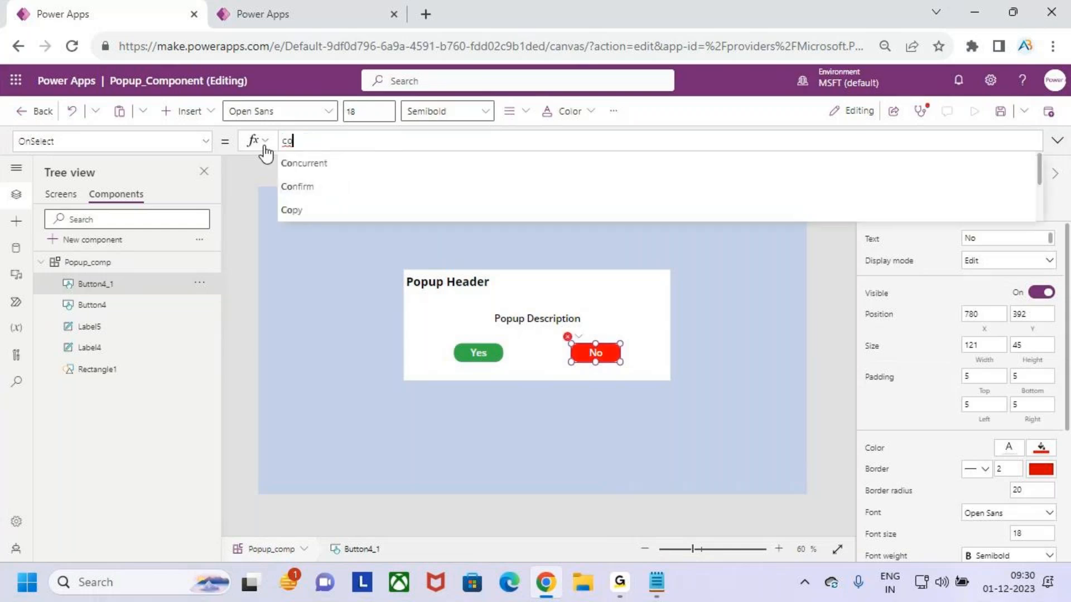
key("BackSpace")
key("BackSpace")
type("pop")
key("Tab")
type(".")
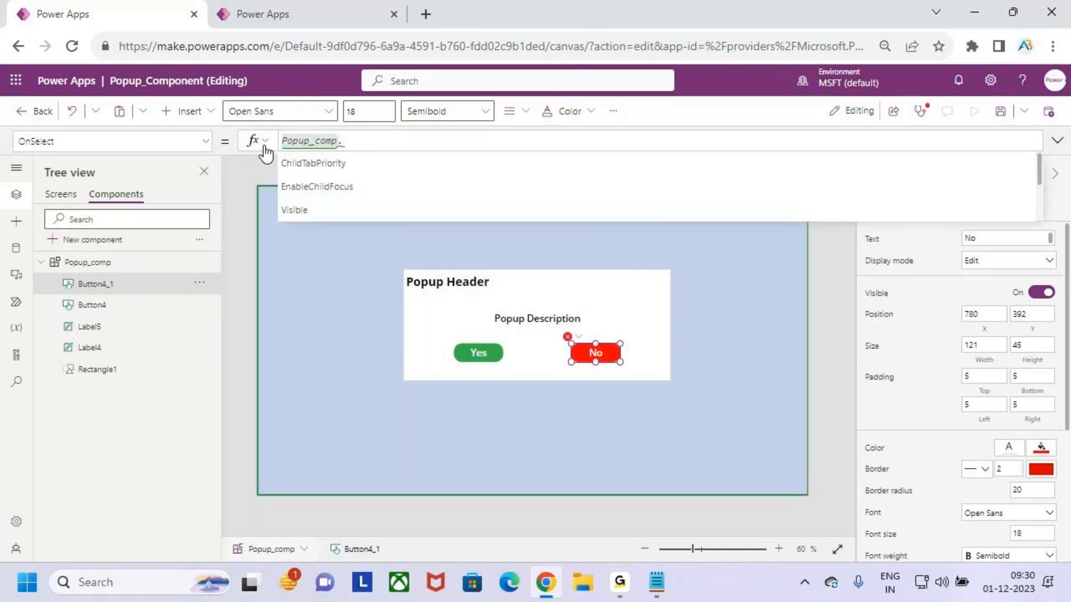
scroll(346, 179, "down", 2)
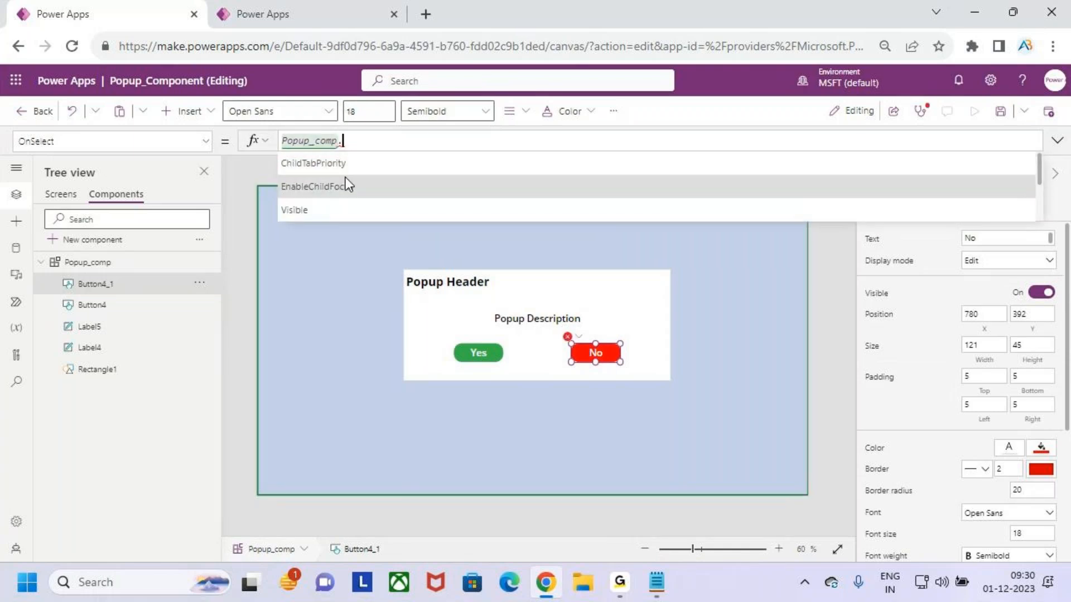
scroll(347, 178, "down", 5)
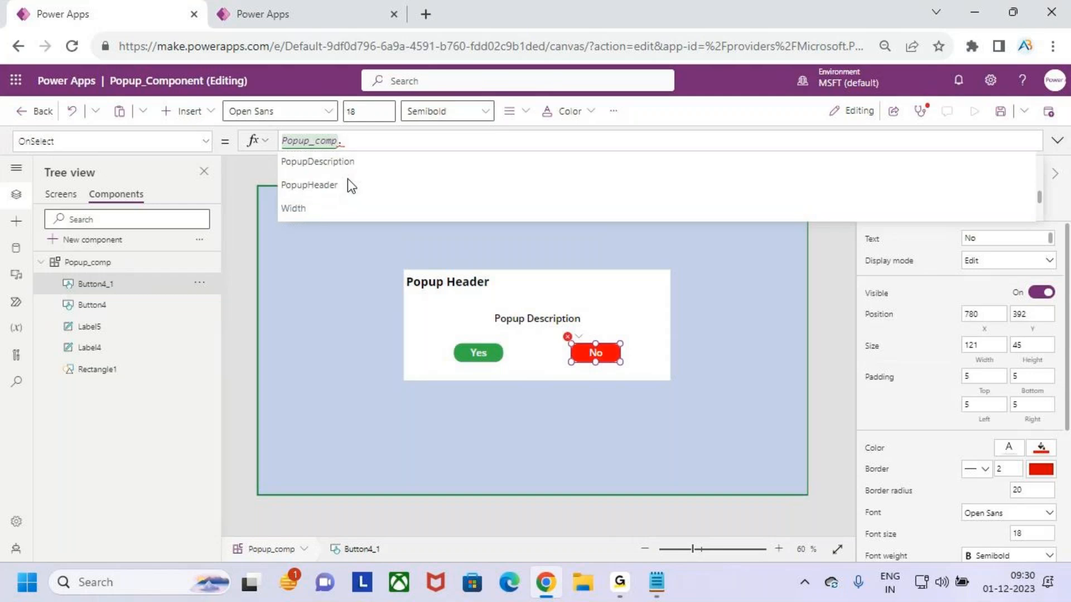
scroll(354, 191, "up", 5)
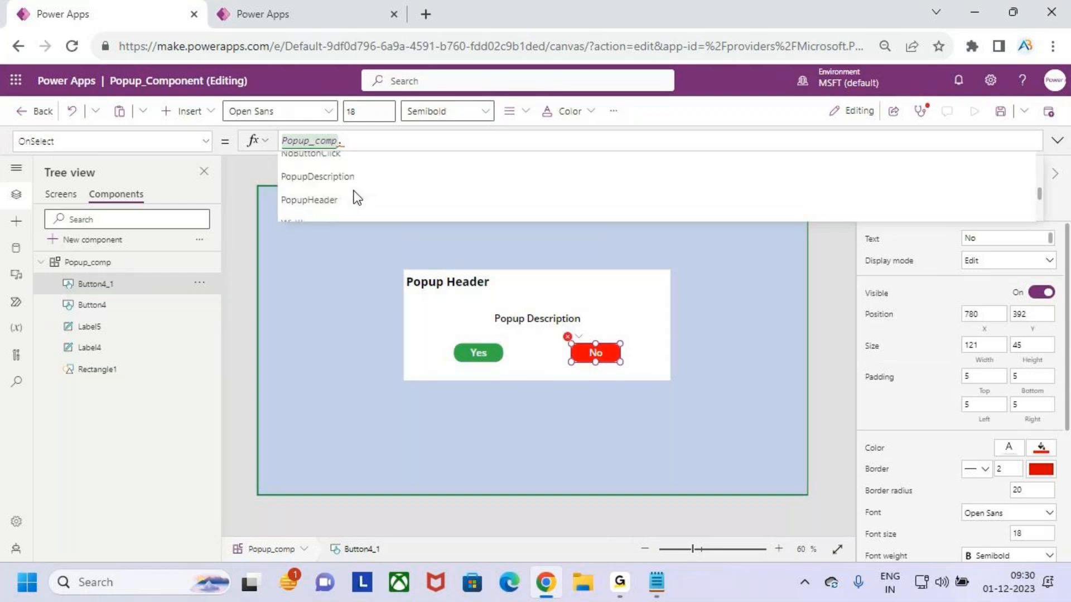
scroll(355, 195, "down", 3)
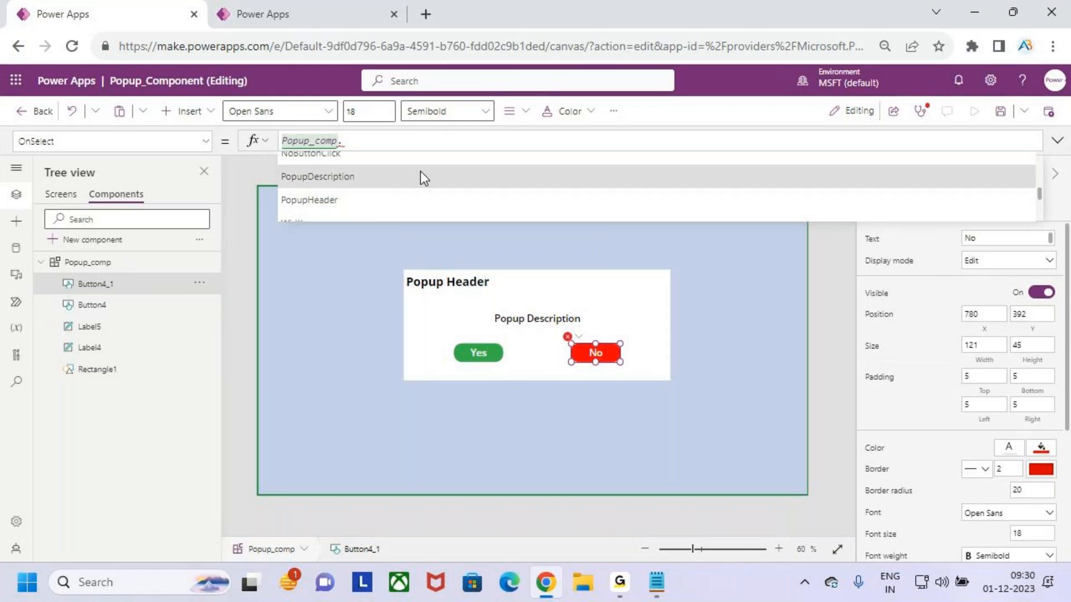
type("no")
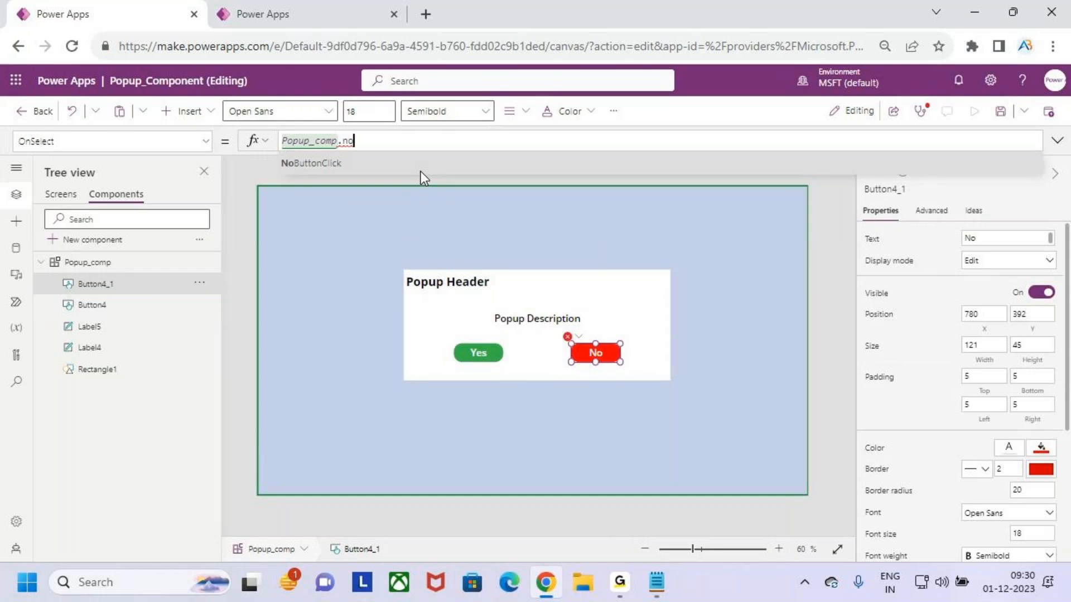
left_click(334, 163)
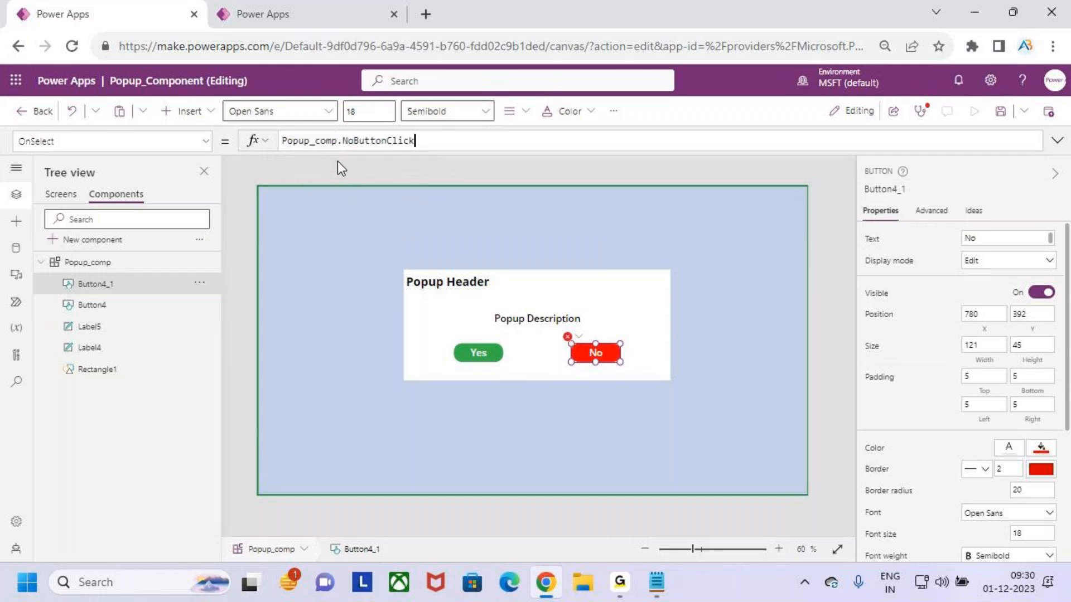
type("()")
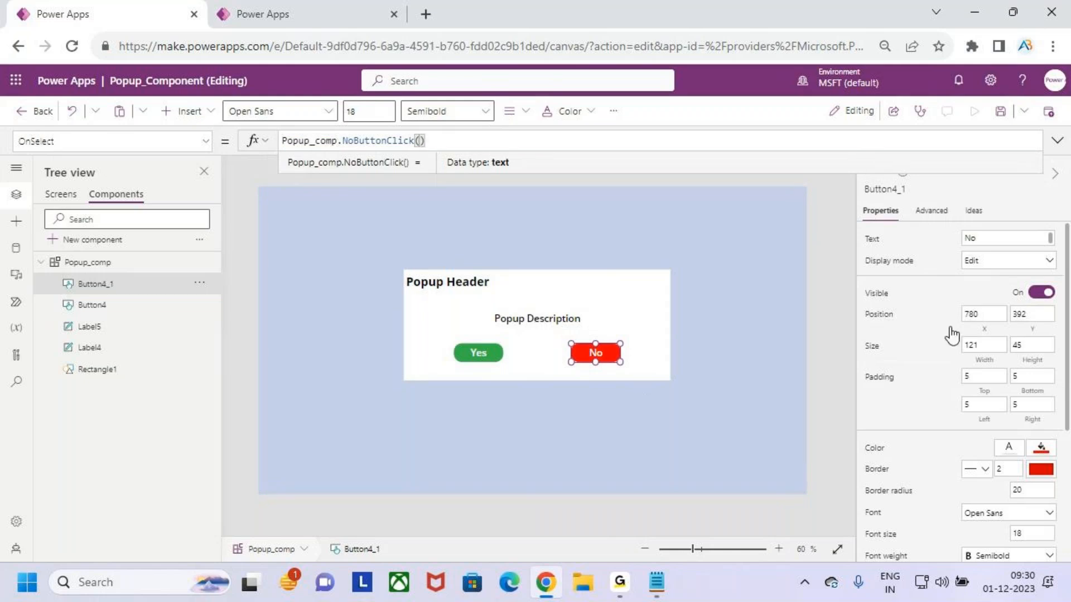
left_click(103, 263)
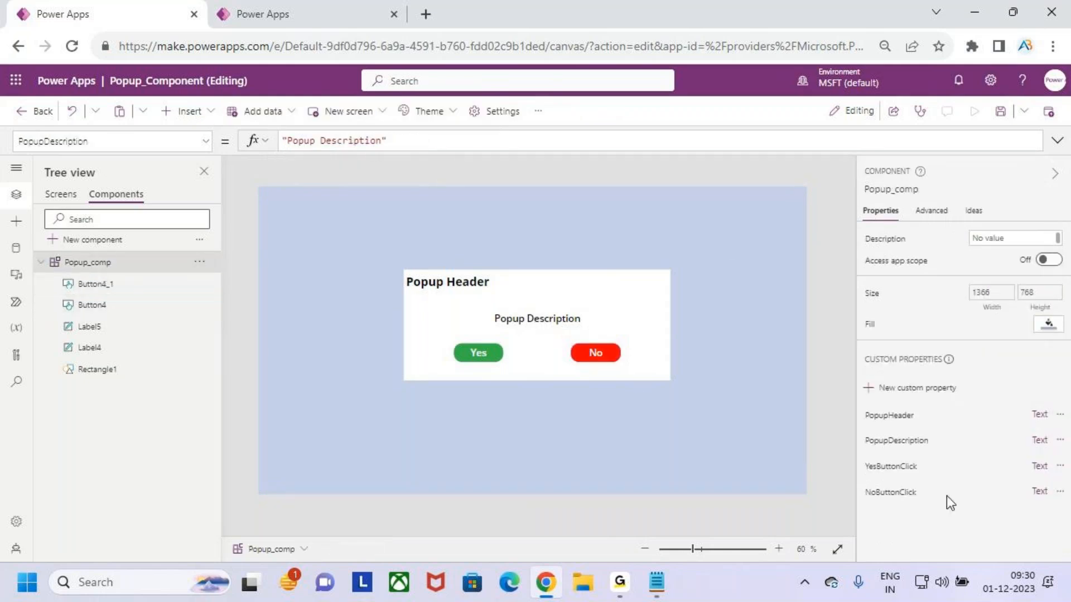
left_click_drag(855, 422, 882, 397)
left_click_drag(871, 439, 851, 451)
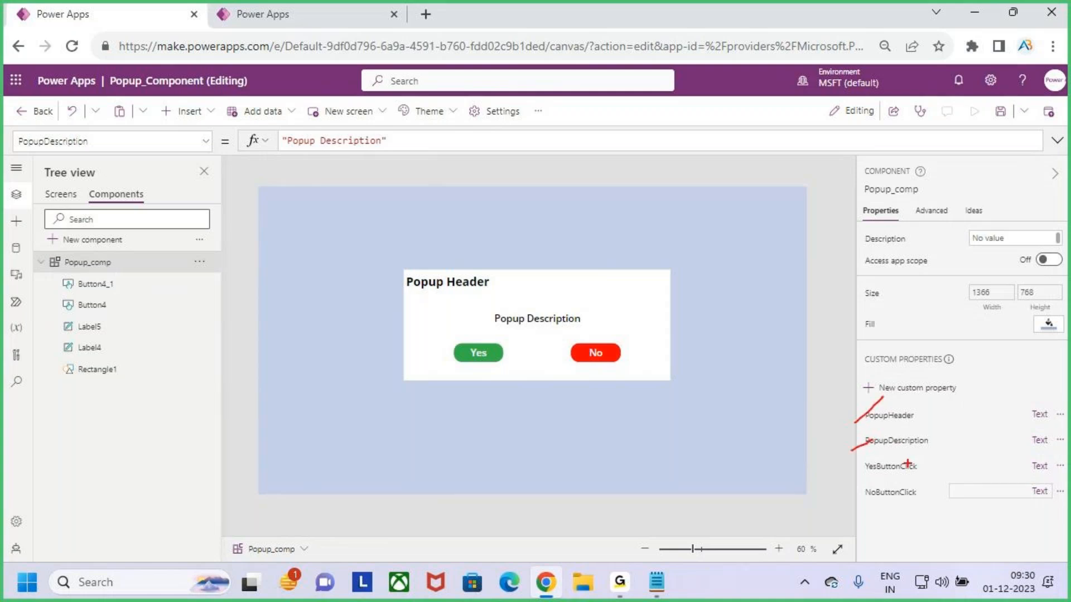
mouse_move(795, 373)
left_mouse_down()
mouse_move(800, 400)
mouse_move(875, 378)
left_mouse_up()
mouse_move(876, 456)
left_mouse_down()
mouse_move(930, 461)
mouse_move(928, 496)
mouse_move(929, 463)
left_mouse_up()
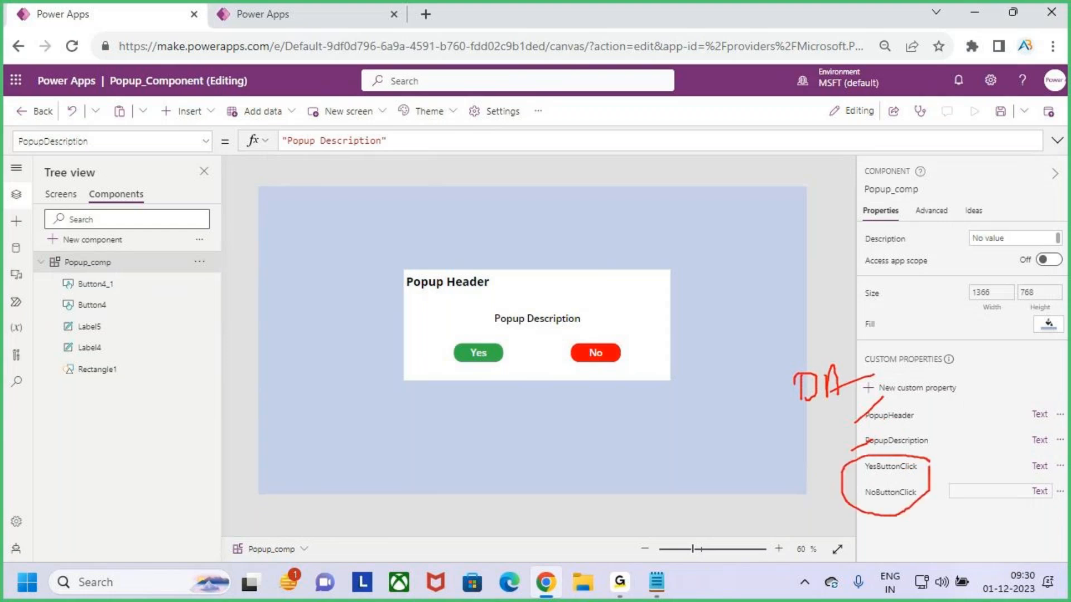
left_click_drag(473, 365, 480, 362)
left_click_drag(594, 366, 596, 369)
key("Escape")
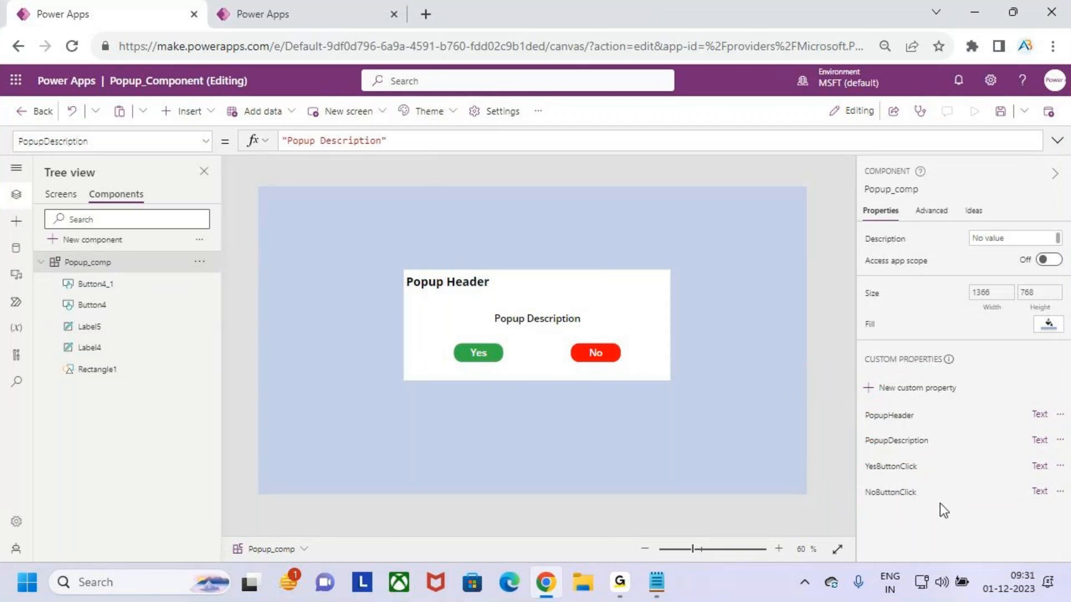
Group both buttons, both labels and the rectangle of the popup into one group
left_click(109, 287)
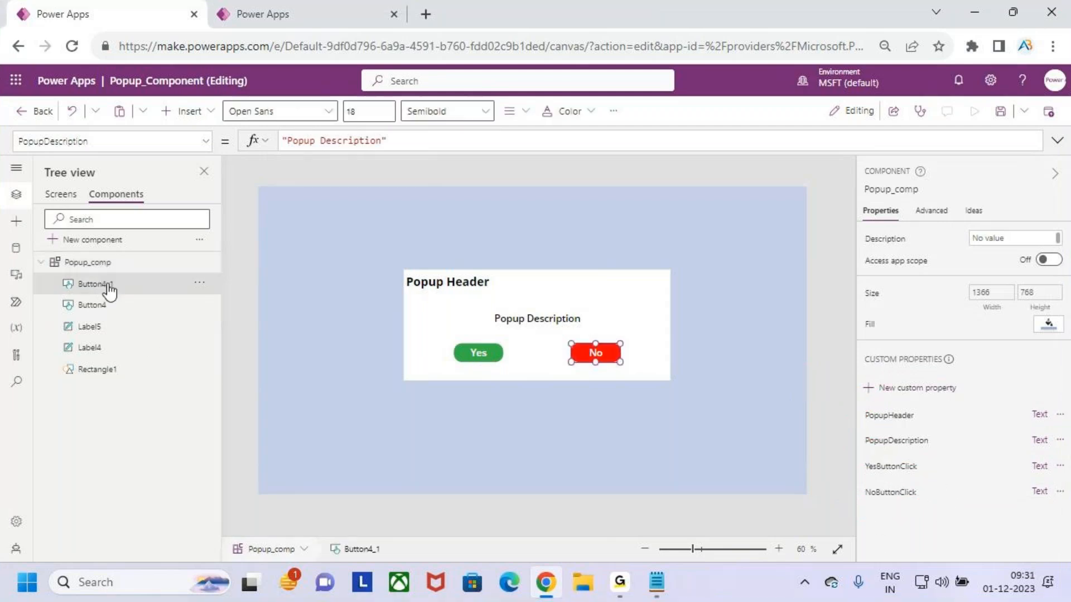
left_click(114, 327, "shift")
left_click(112, 348, "shift")
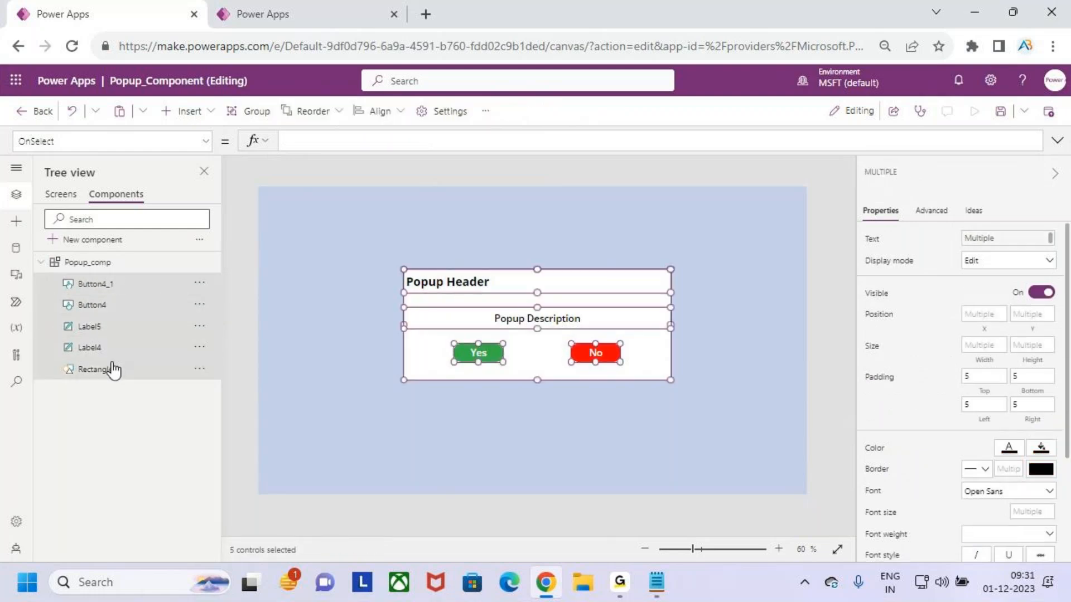
left_click(89, 283)
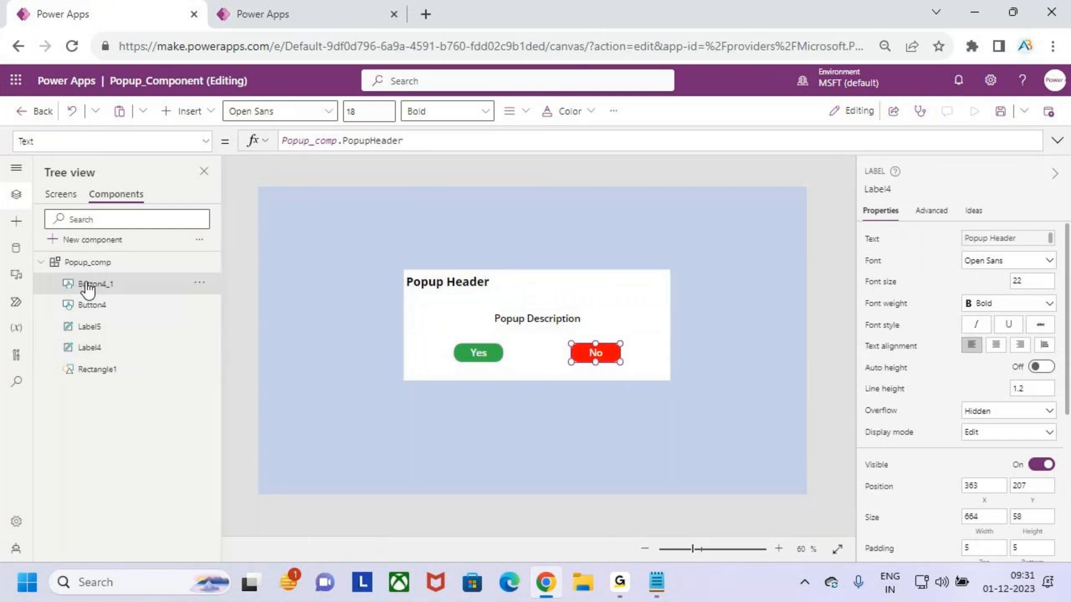
left_click(87, 347, "shift")
left_click(92, 368, "shift")
right_click(151, 329)
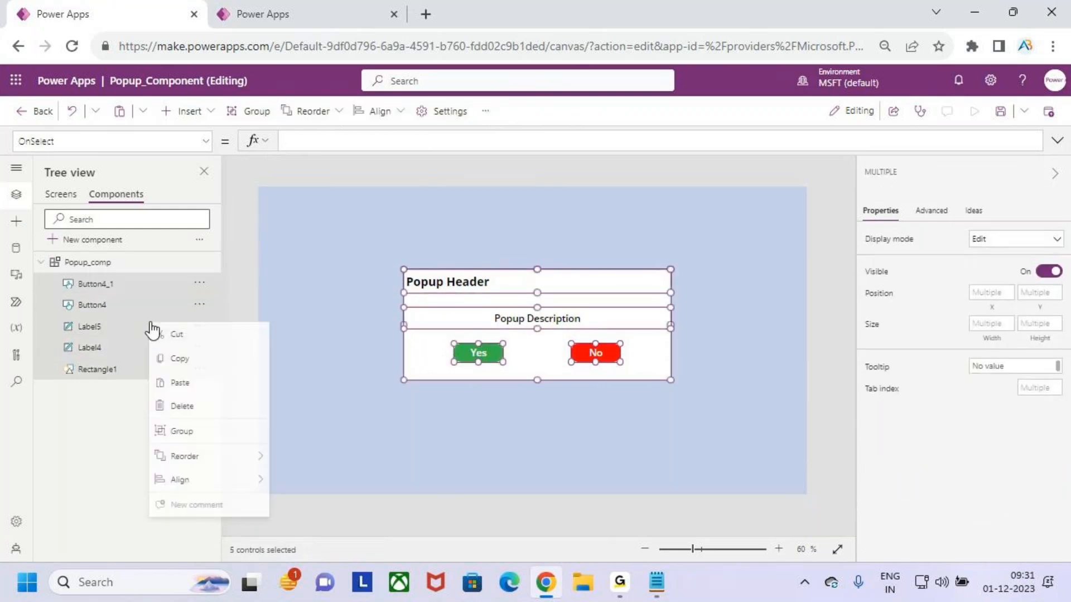
left_click(212, 442)
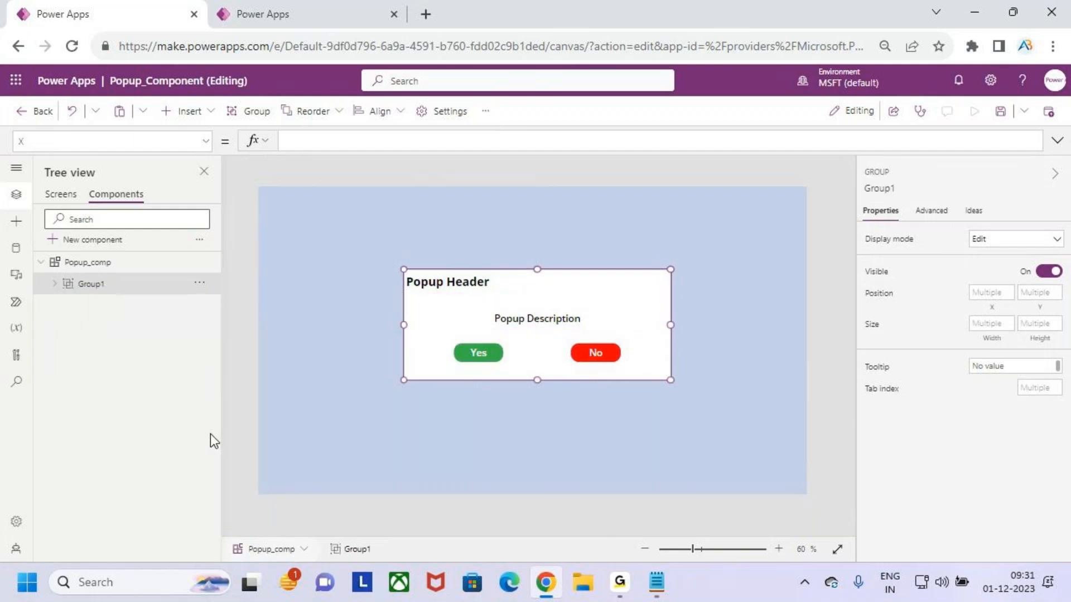
left_click(55, 285)
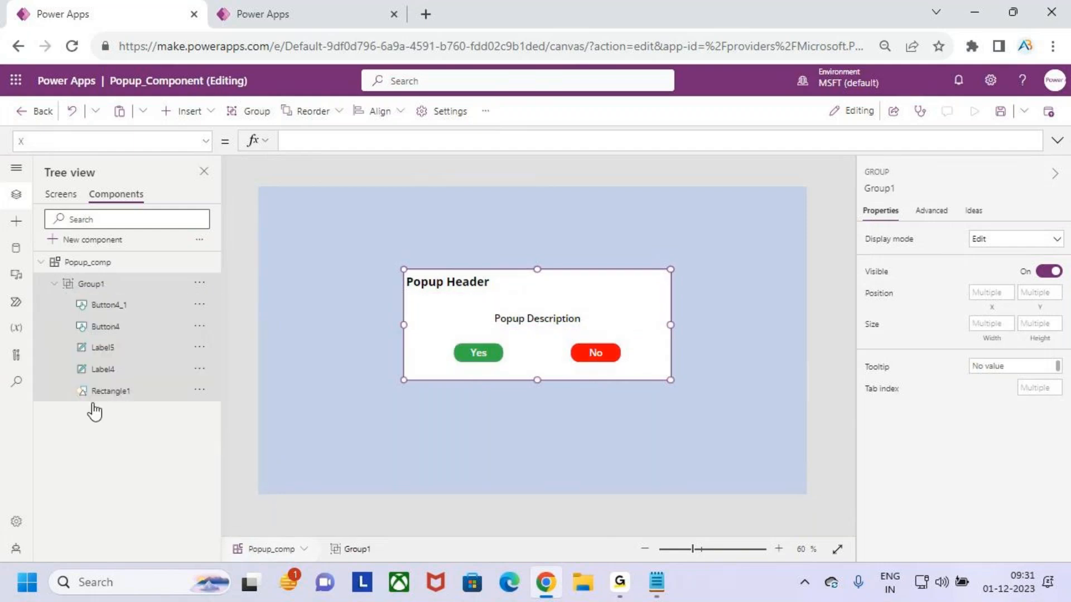
left_click(55, 284)
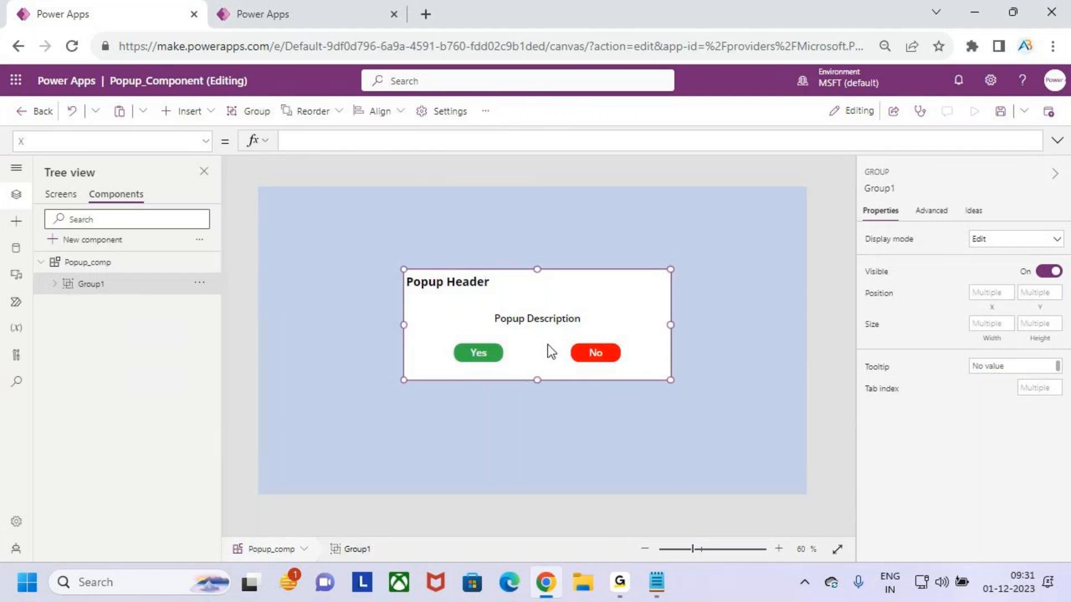
Preview the gallery app in the other tab and open its delete popup to examine the reference design
left_click(303, 23)
left_click(974, 111)
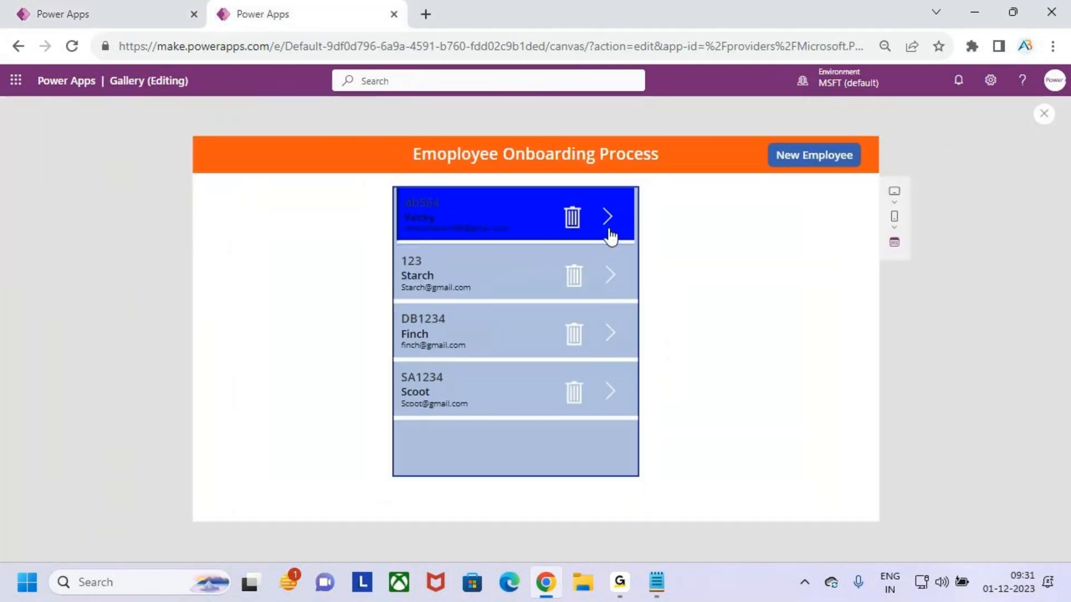
left_click(573, 218)
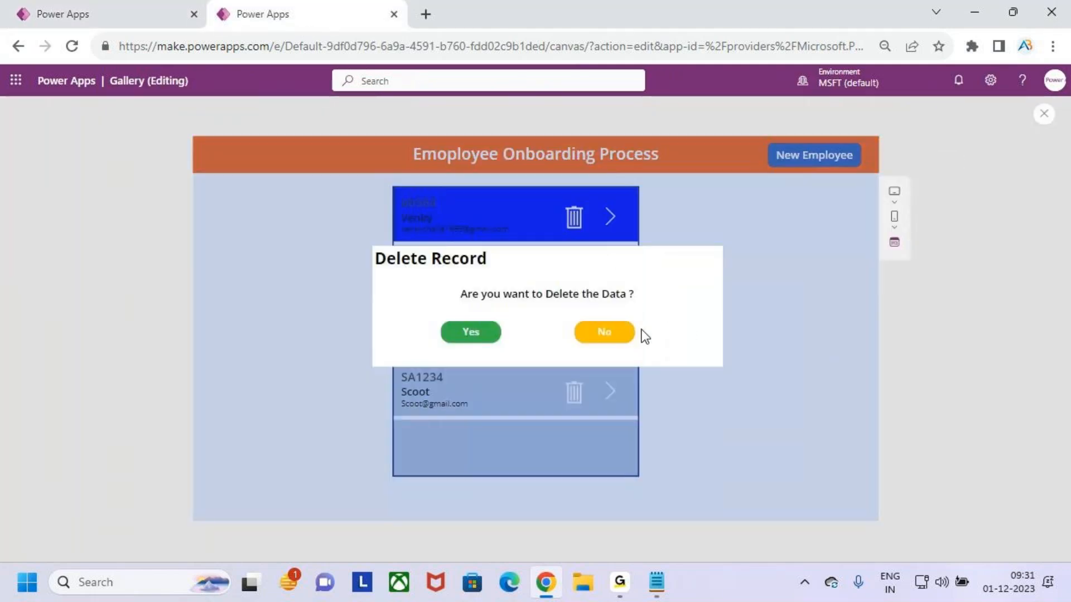
left_click(625, 333)
left_click(165, 9)
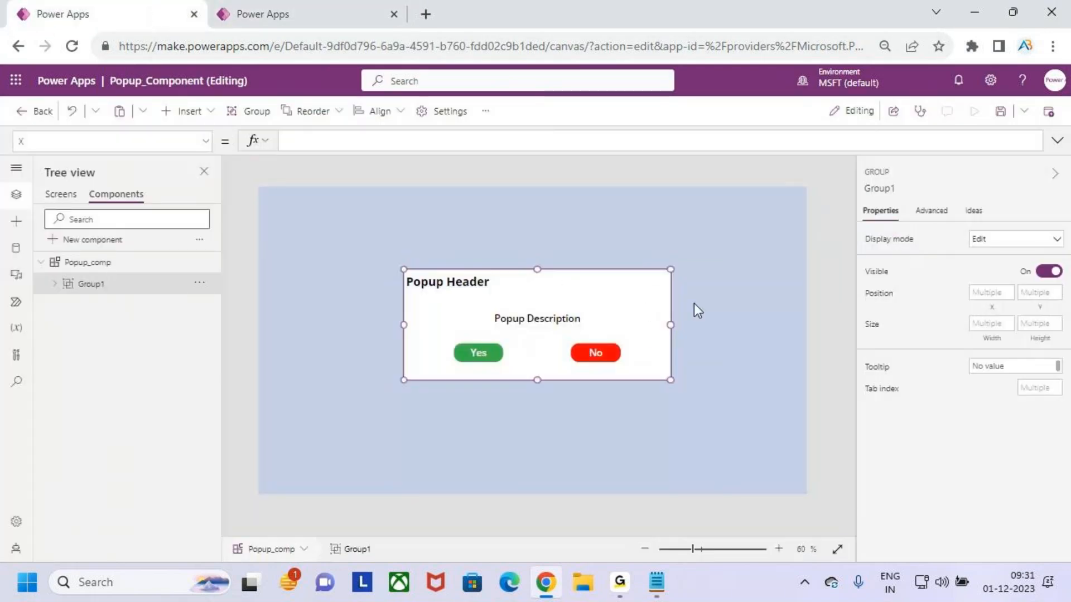
Move the popup description label slightly upward within the component and save the app
left_click(533, 318)
left_click_drag(533, 319, 541, 310)
left_click(758, 360)
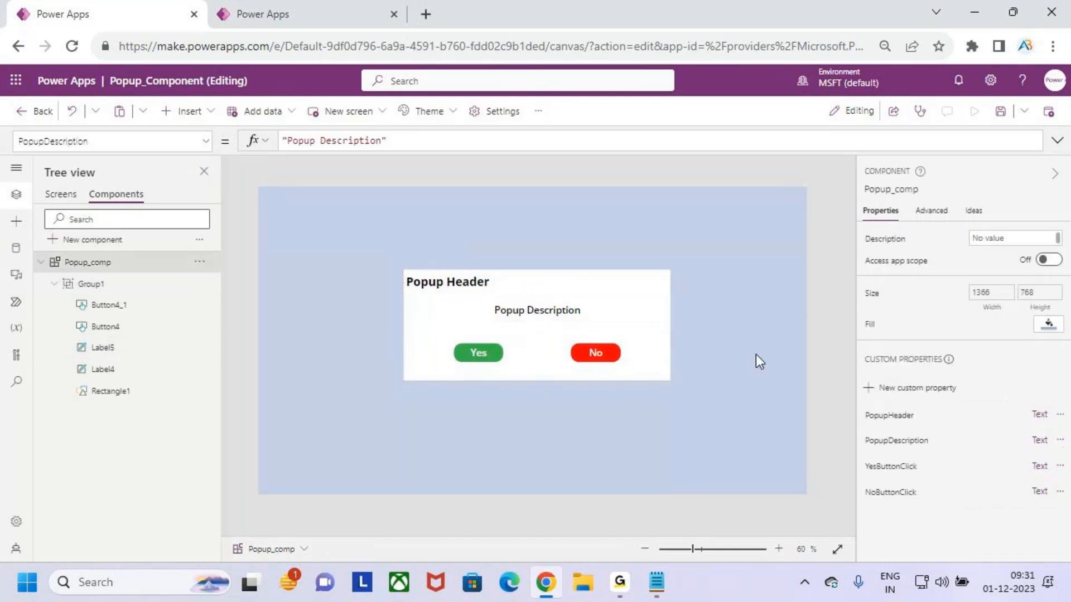
left_click(1001, 112)
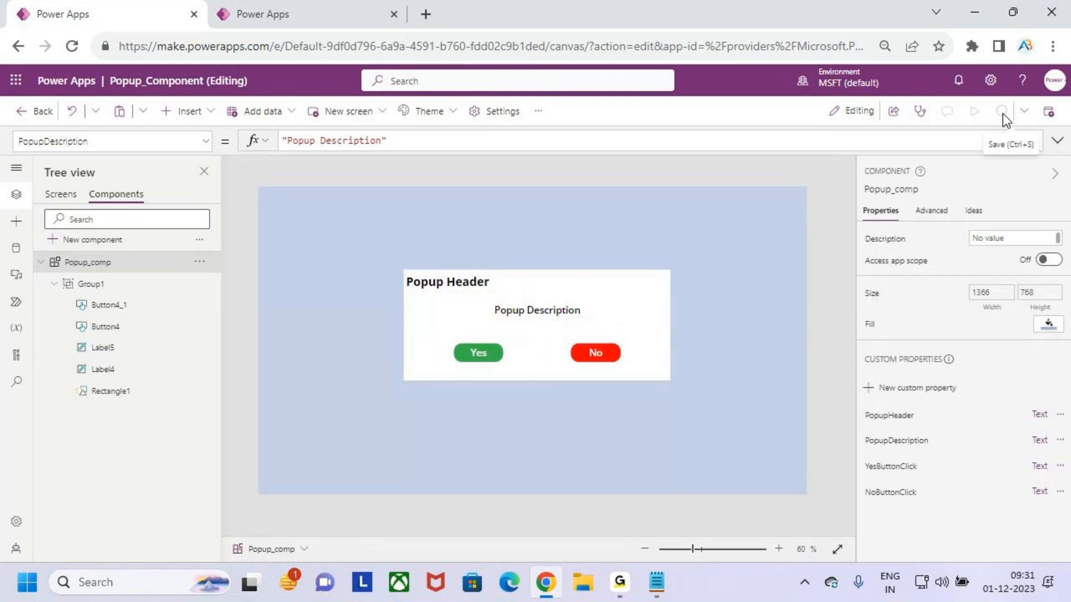
Inspect the OnSelect formula of the trash icon in Gallery_Screen's gallery
left_click(61, 195)
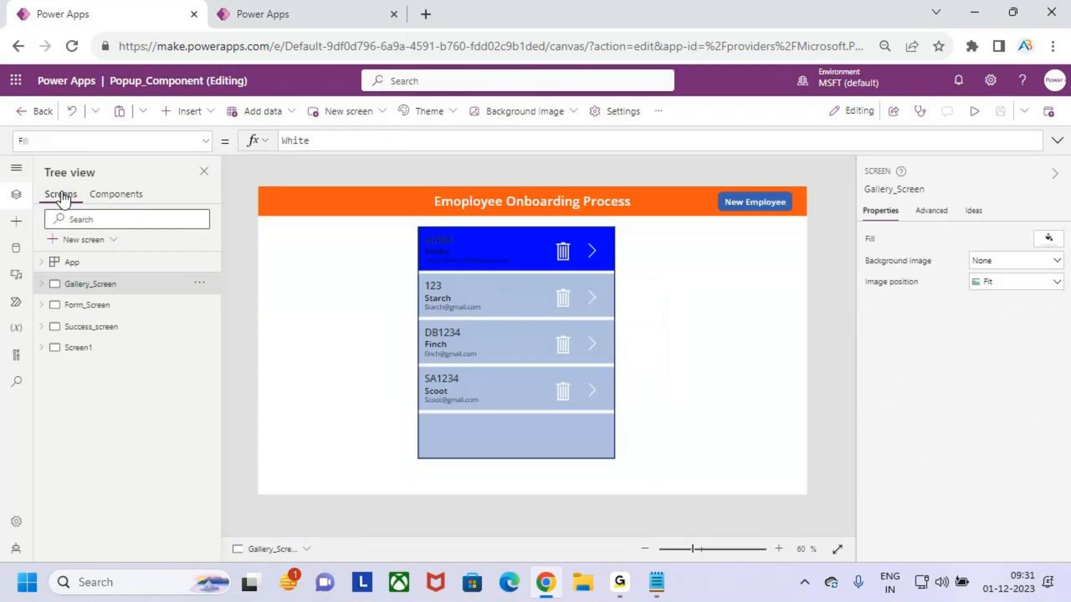
left_click(563, 249)
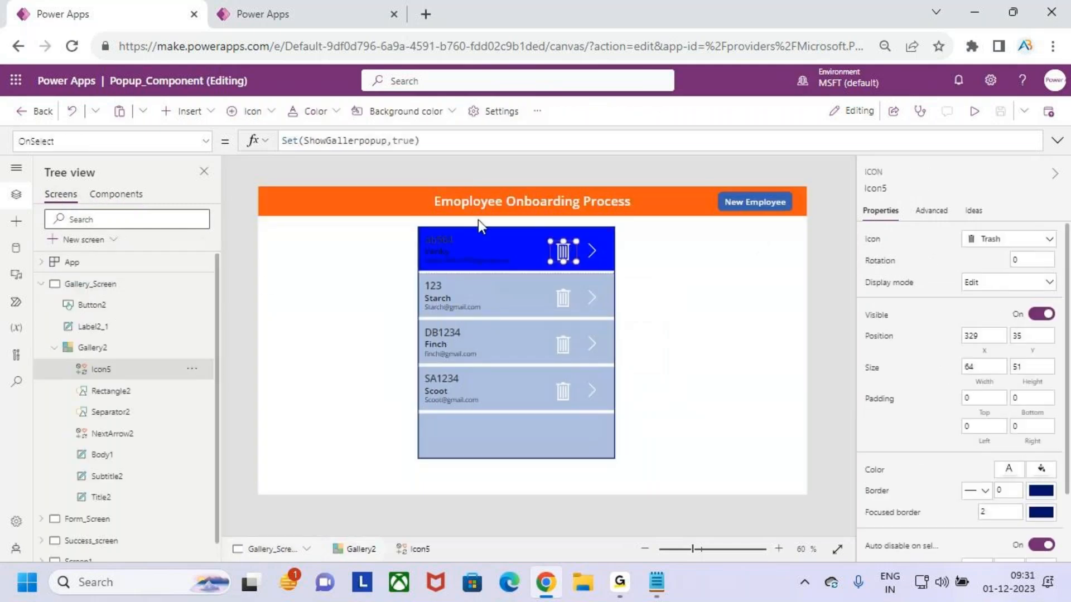
left_click(475, 141)
left_click(1056, 140)
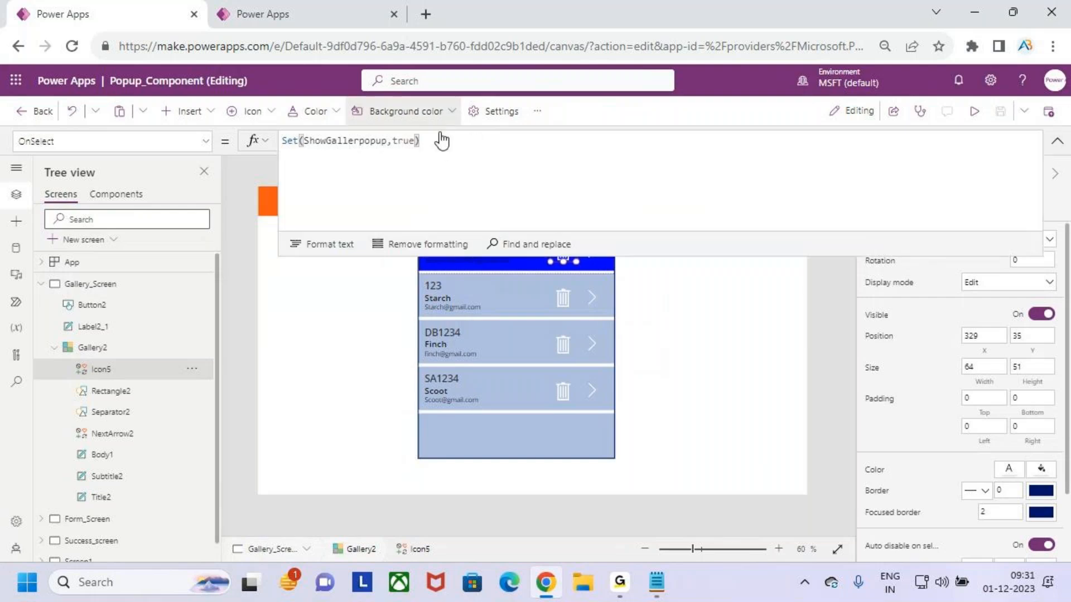
left_click(1056, 141)
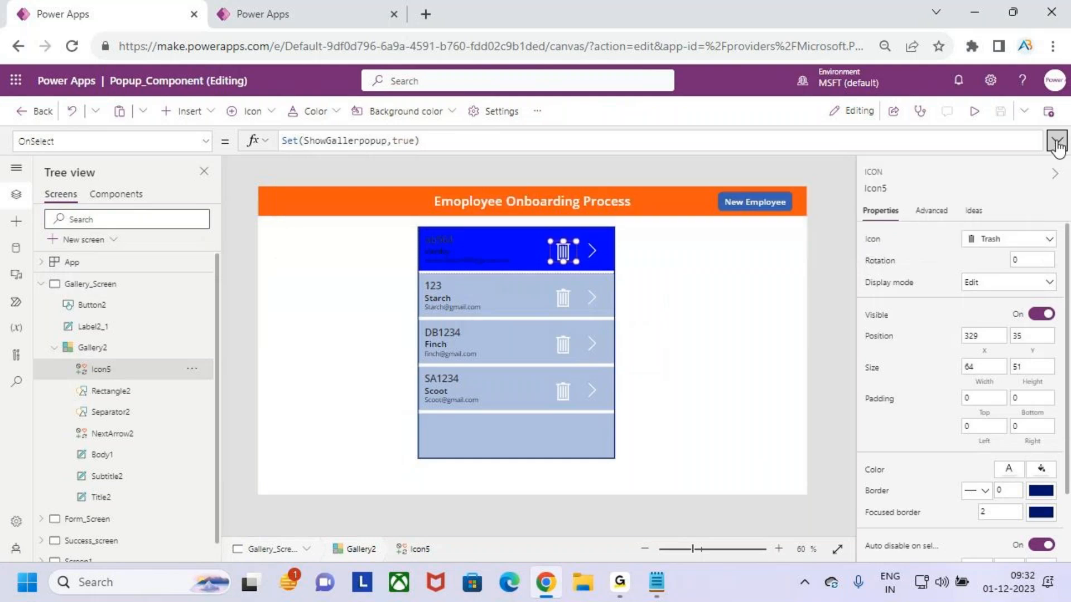
left_click(644, 334)
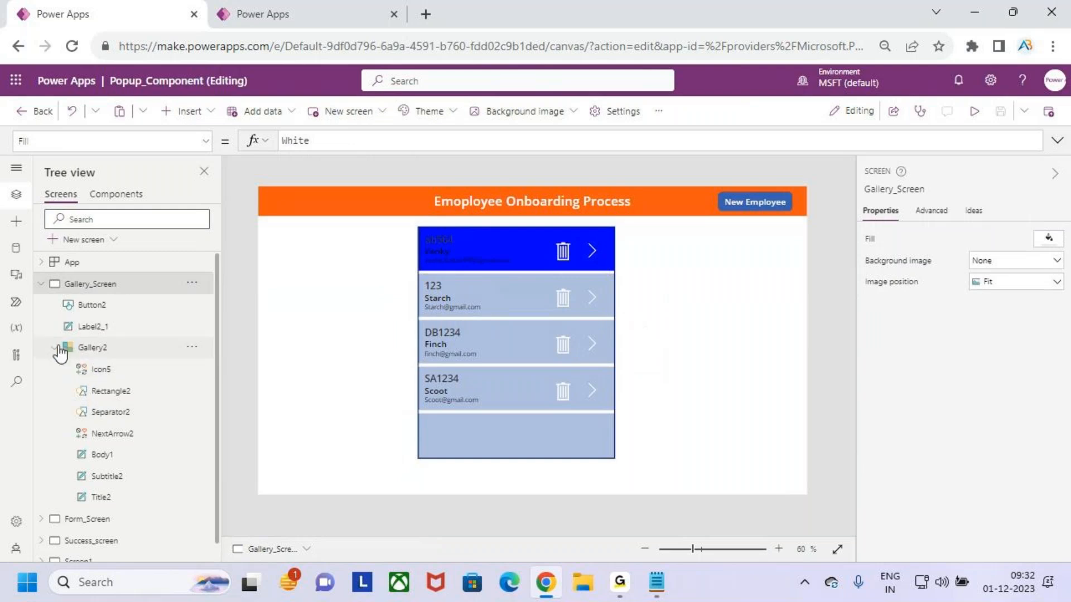
left_click(55, 347)
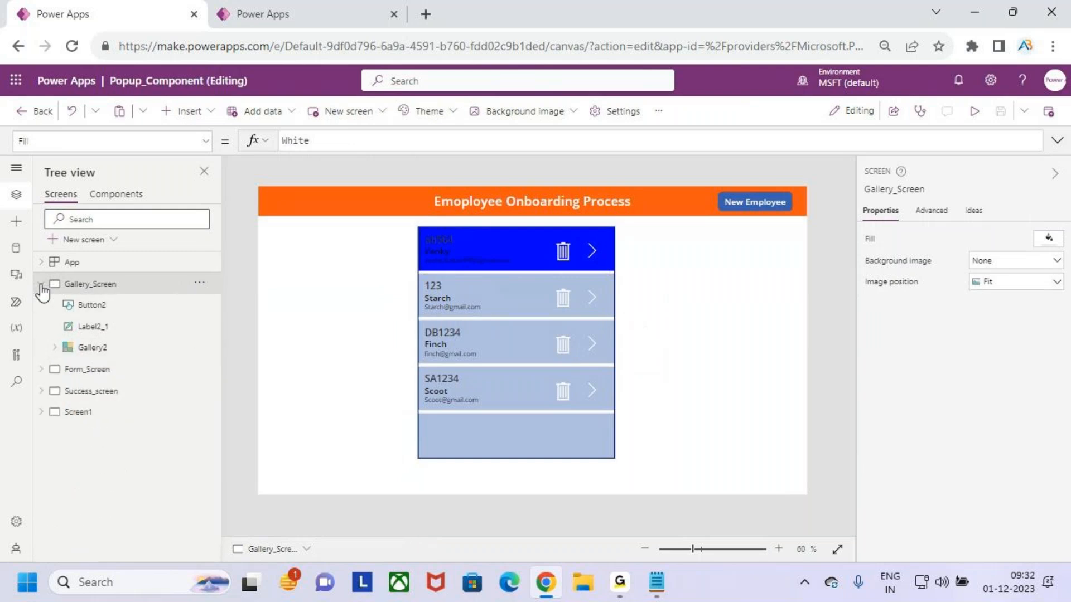
left_click(41, 284)
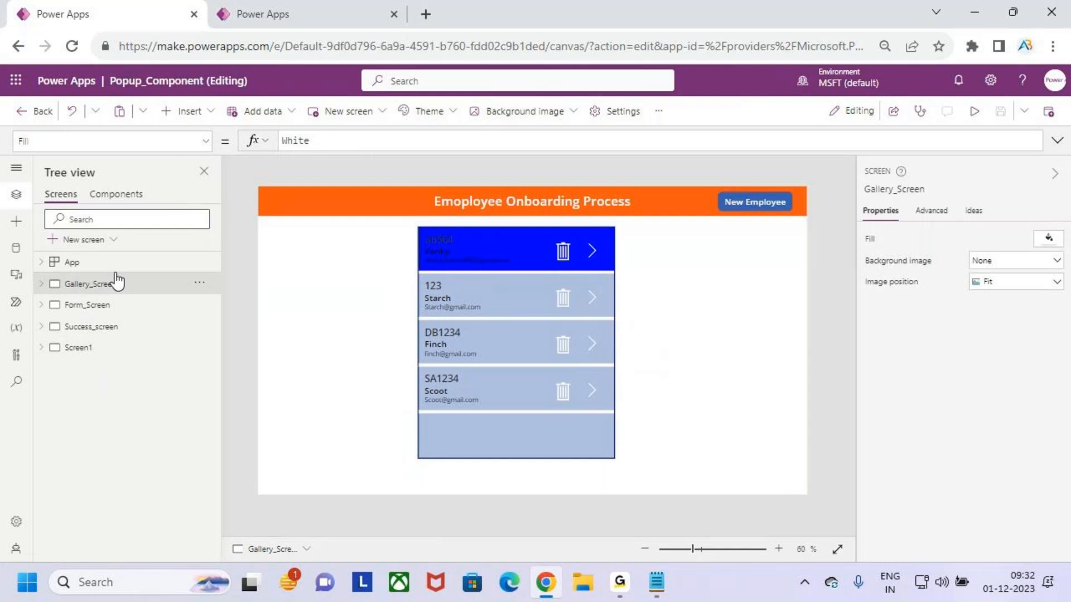
Insert the custom Popup_comp component onto Gallery_Screen
left_click(206, 115)
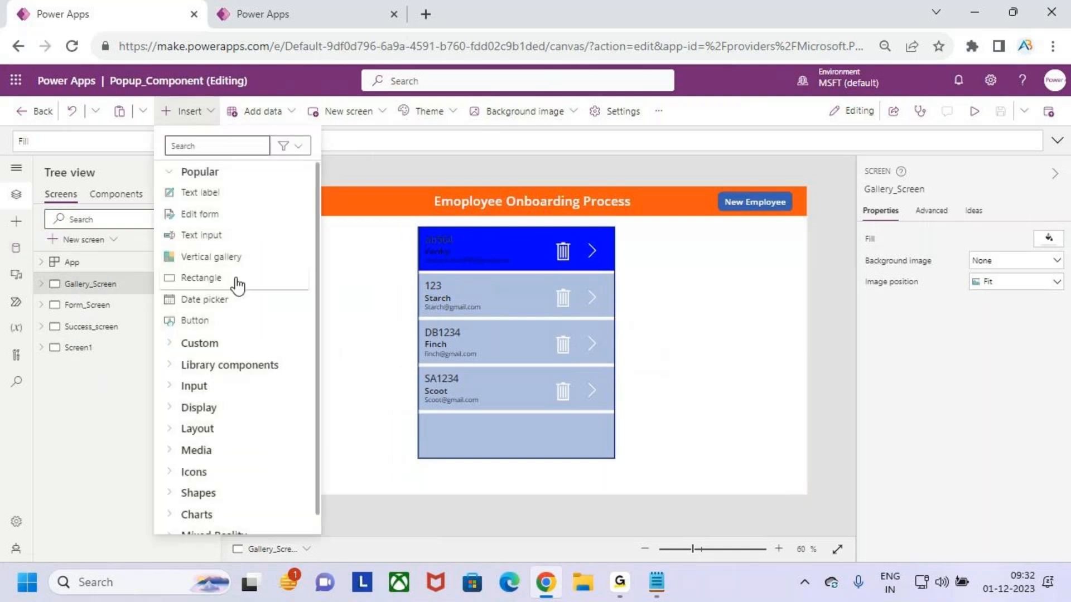
left_click(329, 333)
left_click(5, 222)
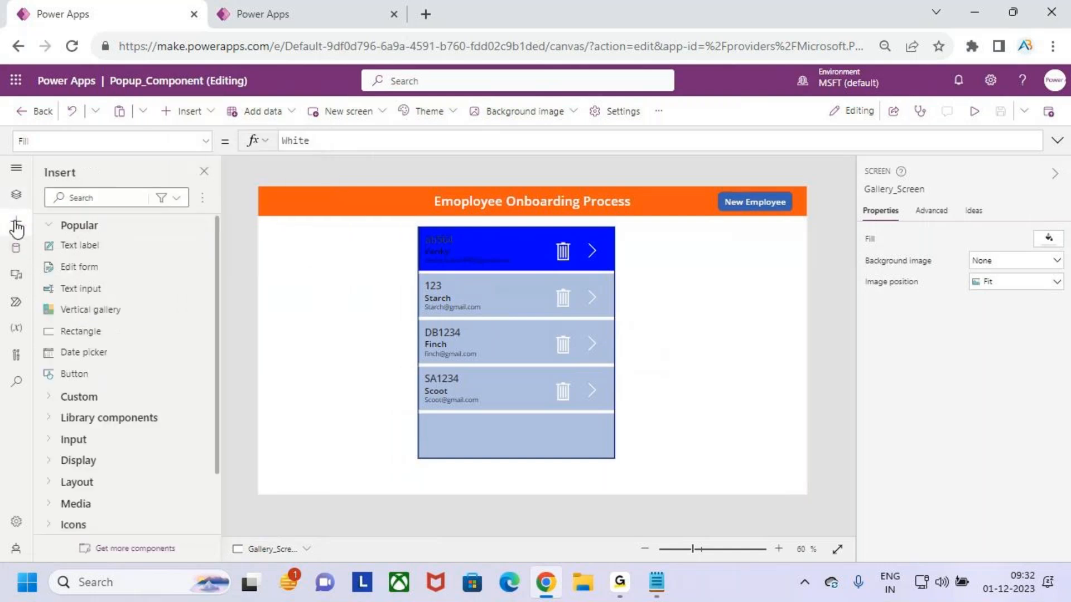
left_click(54, 399)
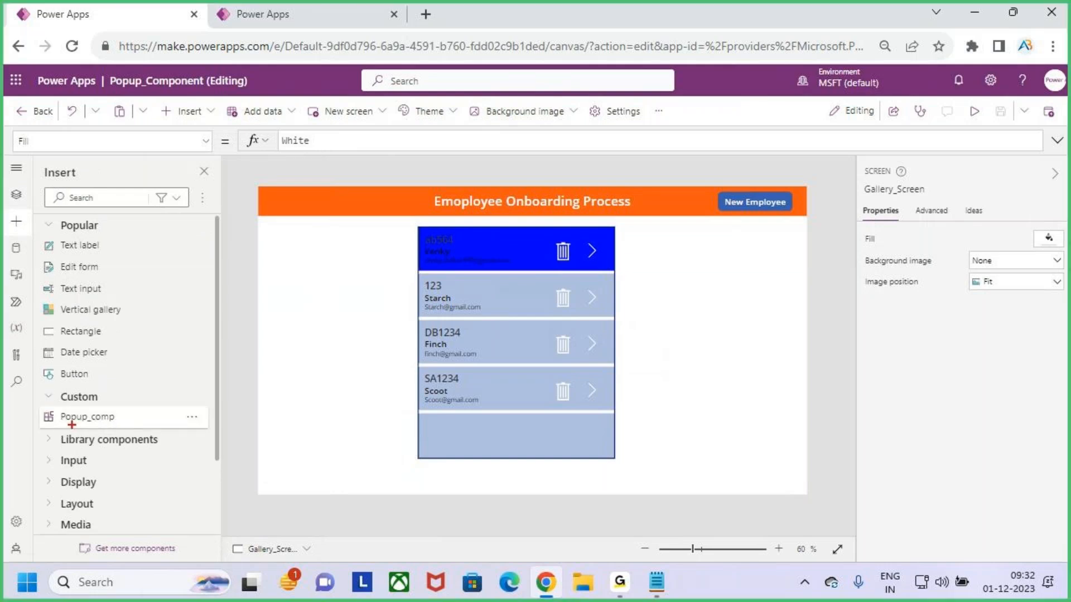
left_click_drag(102, 428, 104, 430)
left_click(104, 422)
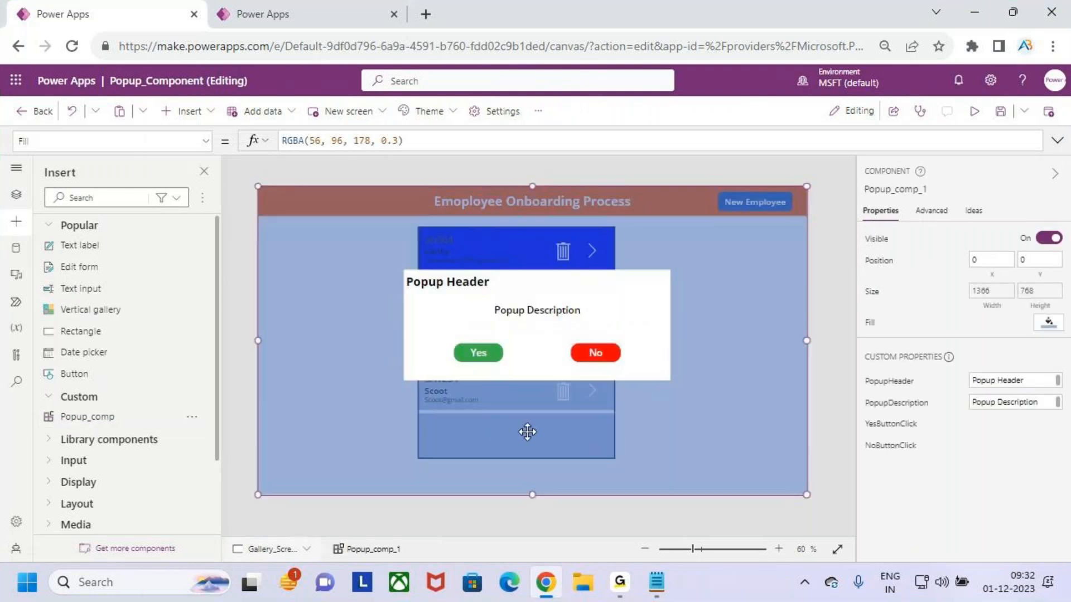
Set the inserted popup component's Visible property to false
left_click(16, 194)
mouse_move(100, 334)
left_mouse_down()
mouse_move(76, 307)
mouse_move(148, 318)
mouse_move(196, 257)
left_mouse_up()
key("Escape")
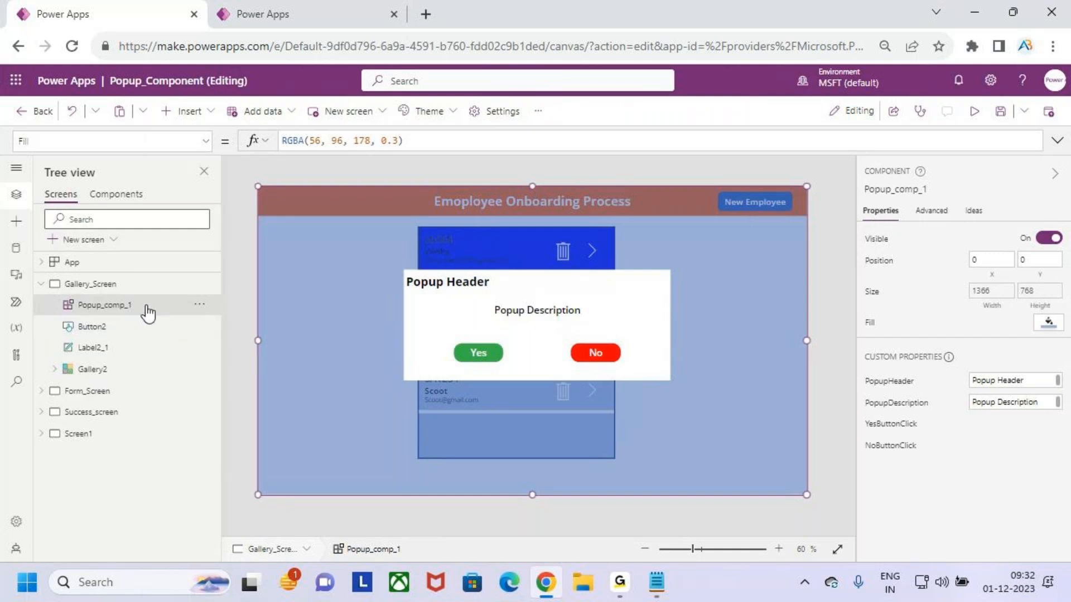
key("ctrl+2")
key("Escape")
left_click(205, 149)
scroll(101, 335, "down", 3)
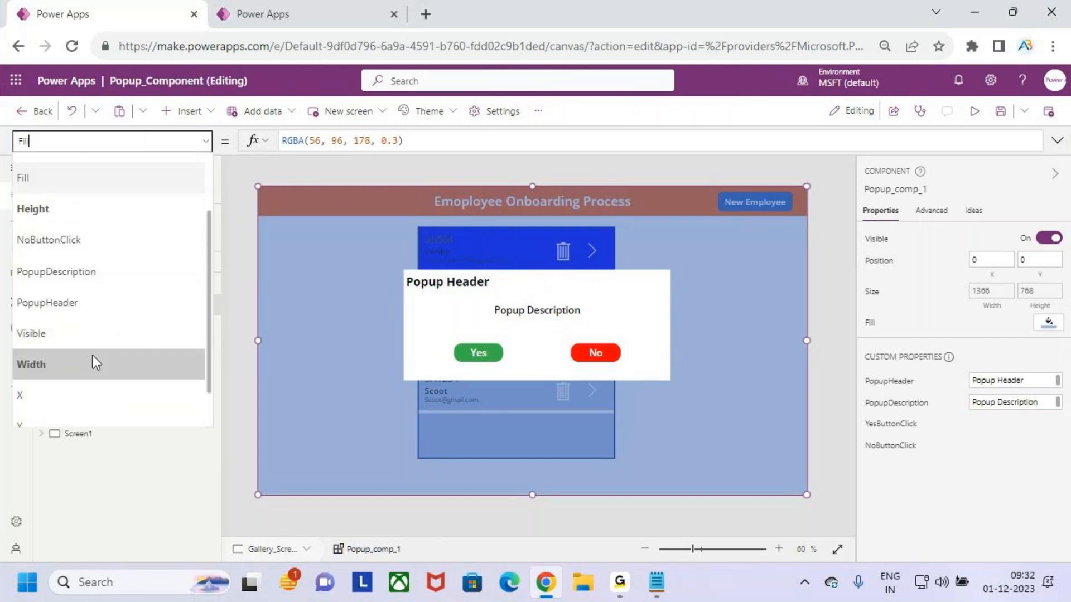
left_click(84, 340)
double_click(301, 141)
type("talse")
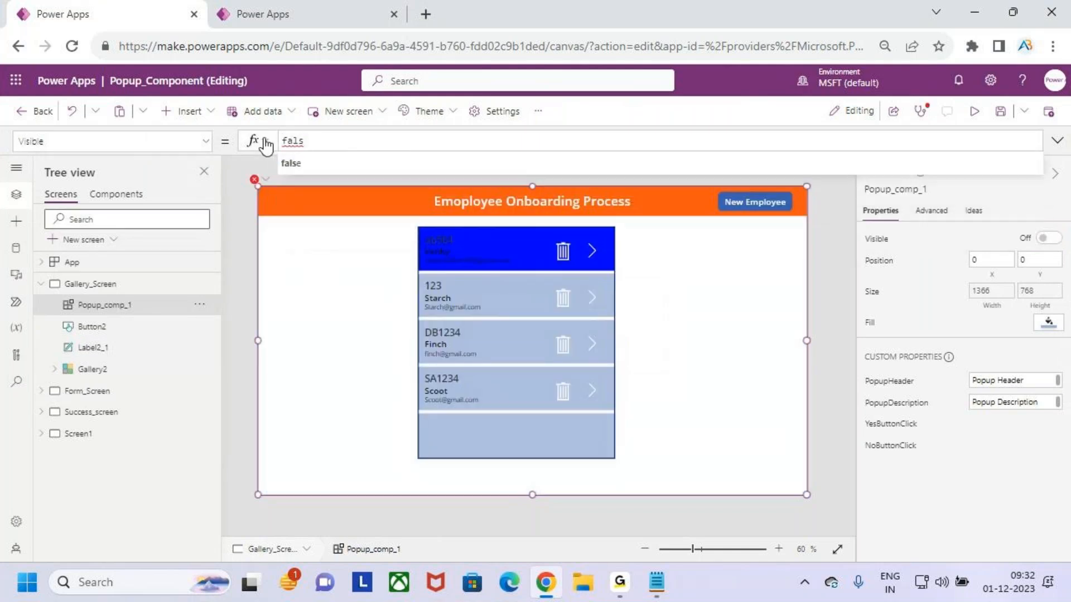
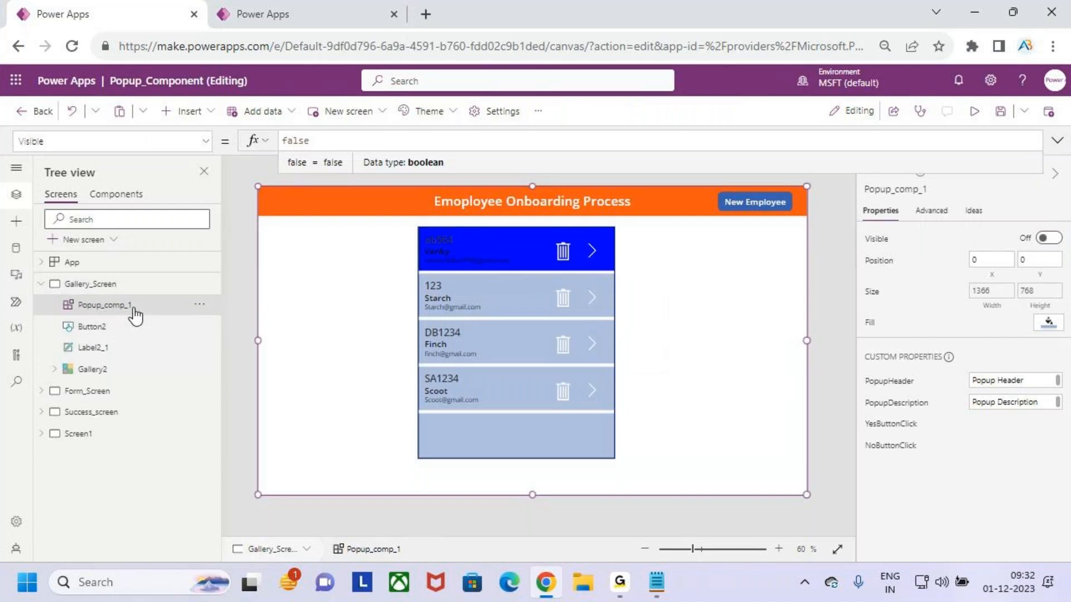
Rename the variable in the trash icon's OnSelect formula to Showpopup, making it Set(Showpopup,true)
left_click(713, 276)
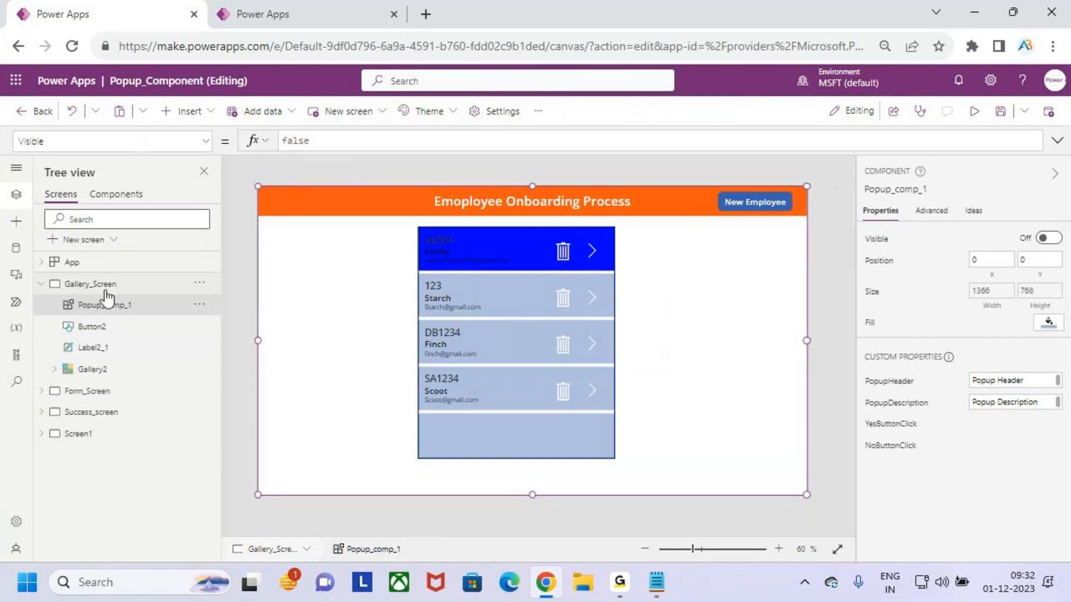
left_click(110, 286)
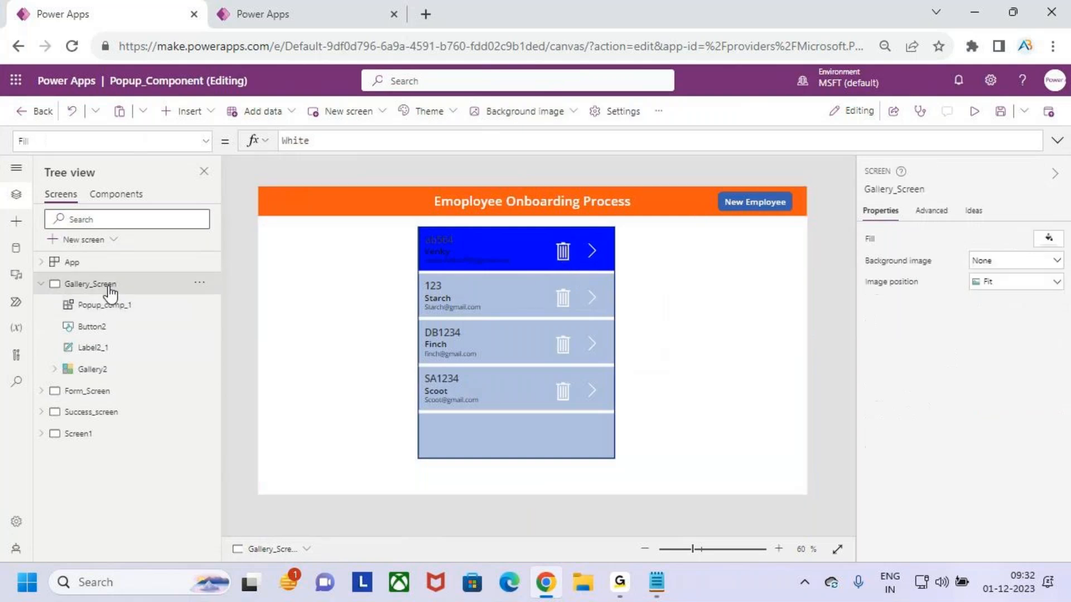
left_click(564, 255)
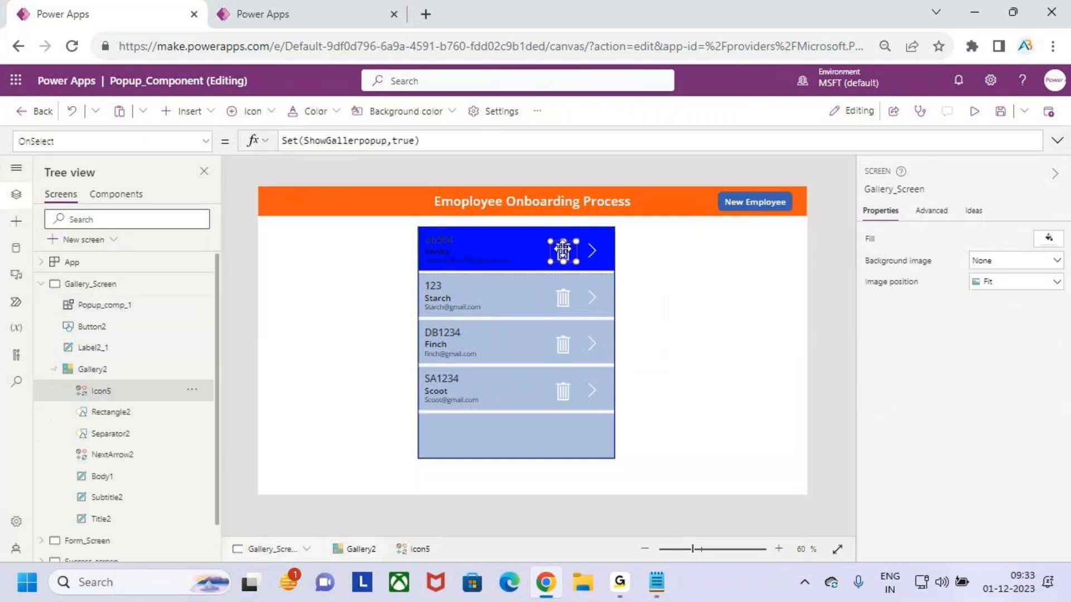
left_click(440, 152)
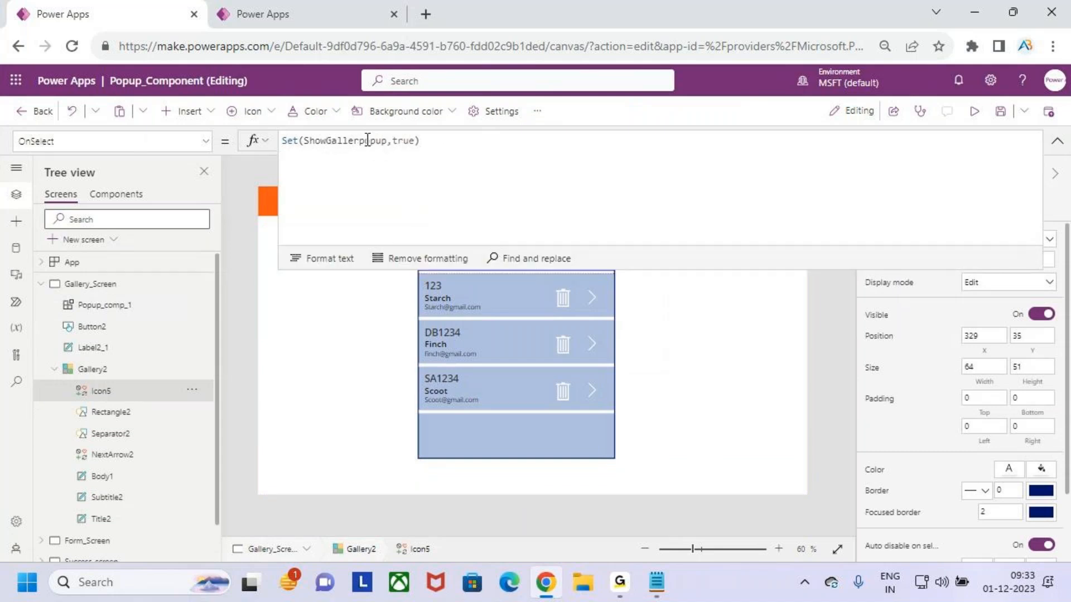
left_click_drag(359, 140, 330, 141)
key("BackSpace")
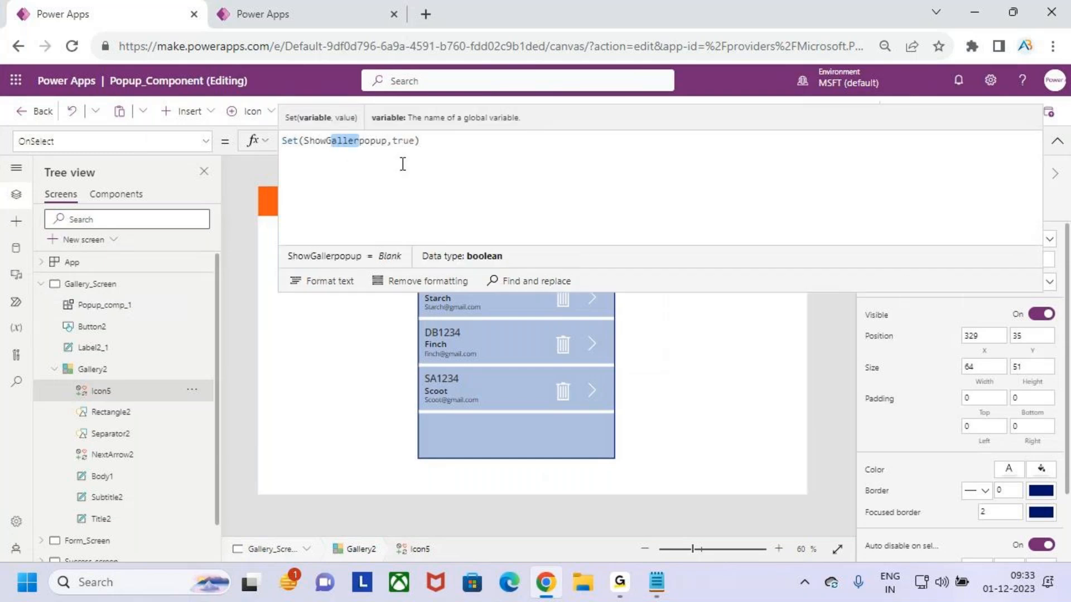
key("BackSpace")
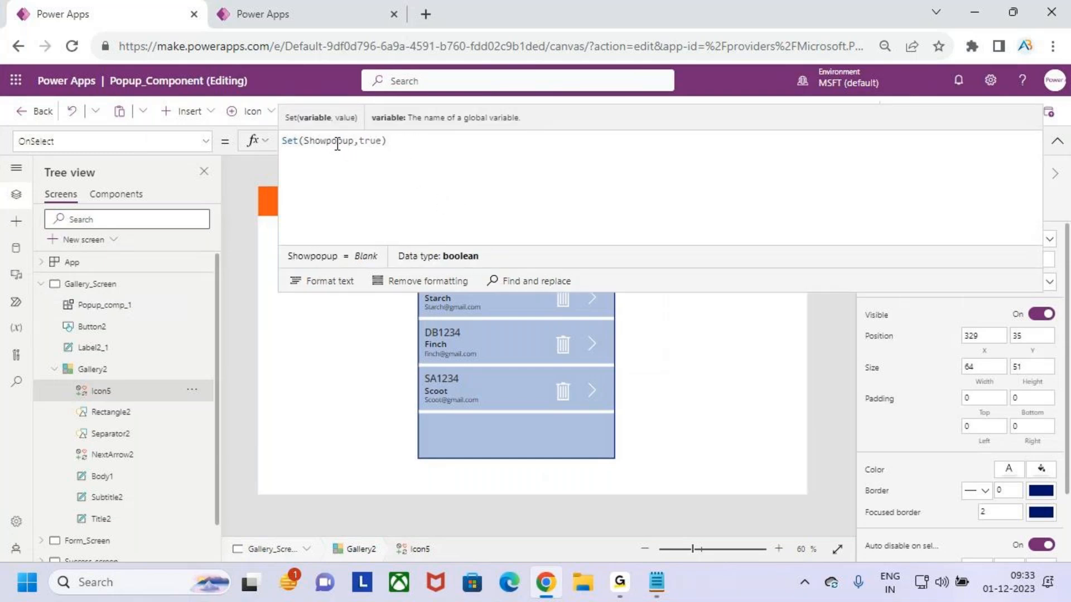
Review the trash icon's Set(Showpopup,true) formula and the data type of its value
left_click_drag(319, 144, 371, 142)
left_click(385, 141)
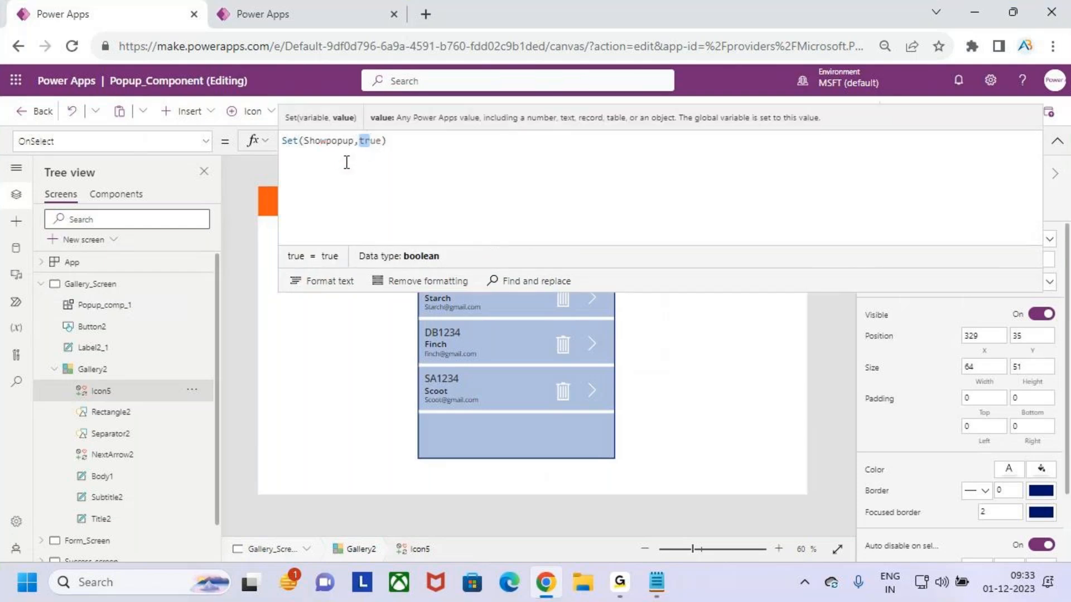
mouse_move(371, 133)
left_mouse_down()
mouse_move(356, 141)
mouse_move(369, 148)
mouse_move(385, 130)
left_mouse_up()
key("Escape")
left_click_drag(392, 244, 451, 280)
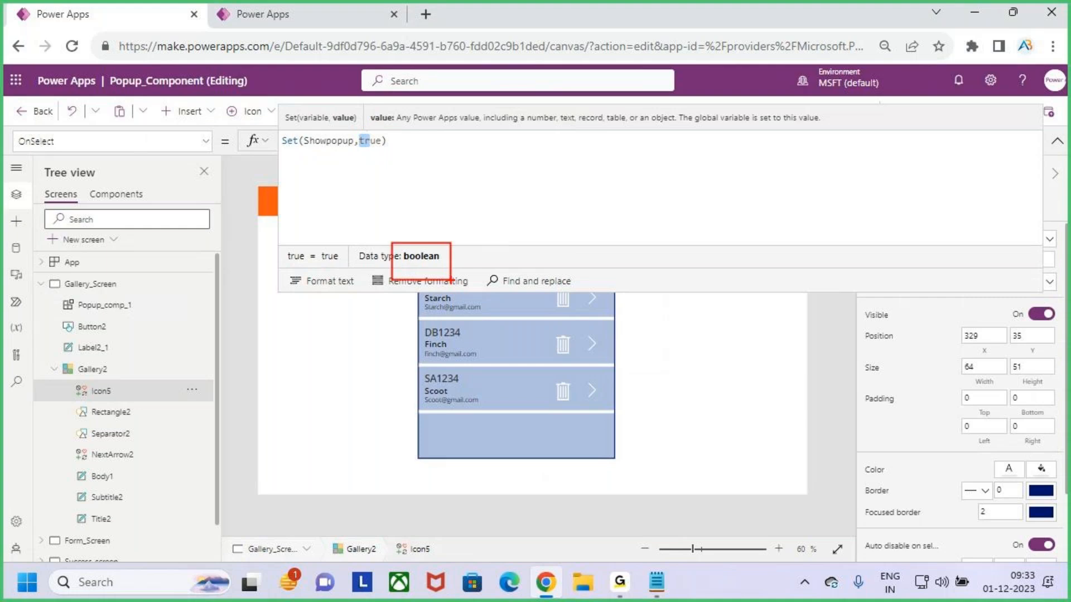
key("Escape")
left_click(445, 172)
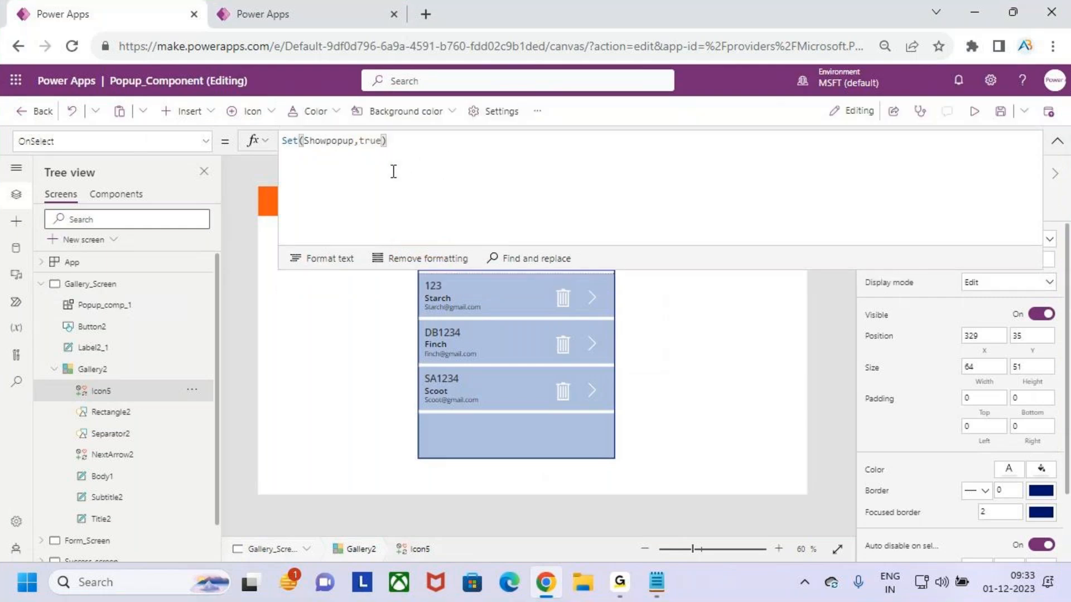
left_click(1052, 141)
key("ctrl+2")
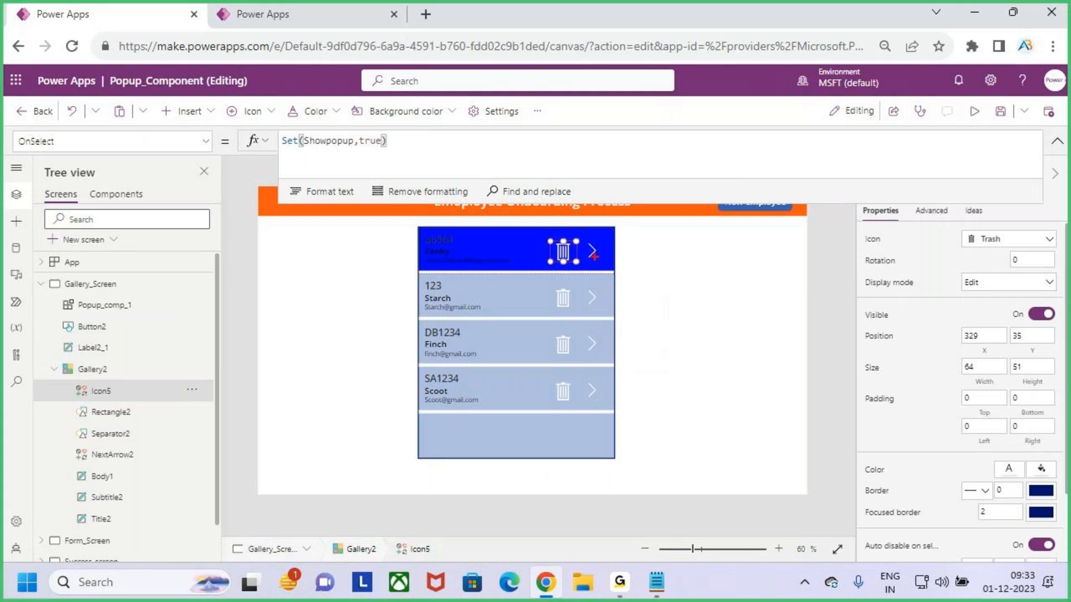
left_click_drag(553, 244, 592, 221)
mouse_move(304, 148)
left_mouse_down()
mouse_move(349, 146)
mouse_move(350, 157)
left_mouse_up()
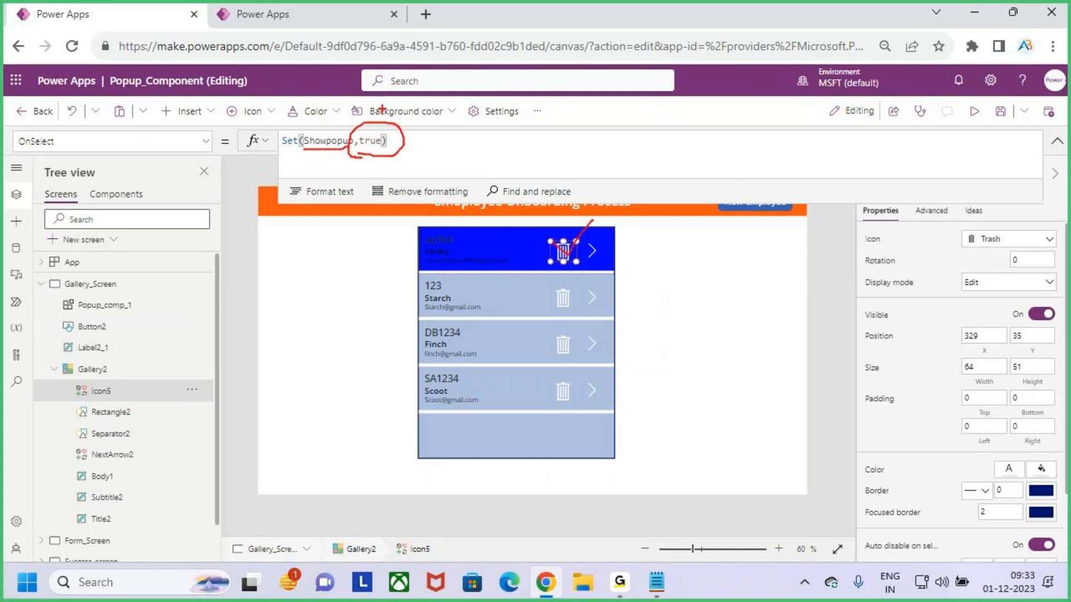
mouse_move(384, 96)
left_mouse_down()
mouse_move(380, 129)
mouse_move(410, 99)
left_mouse_up()
key("Escape")
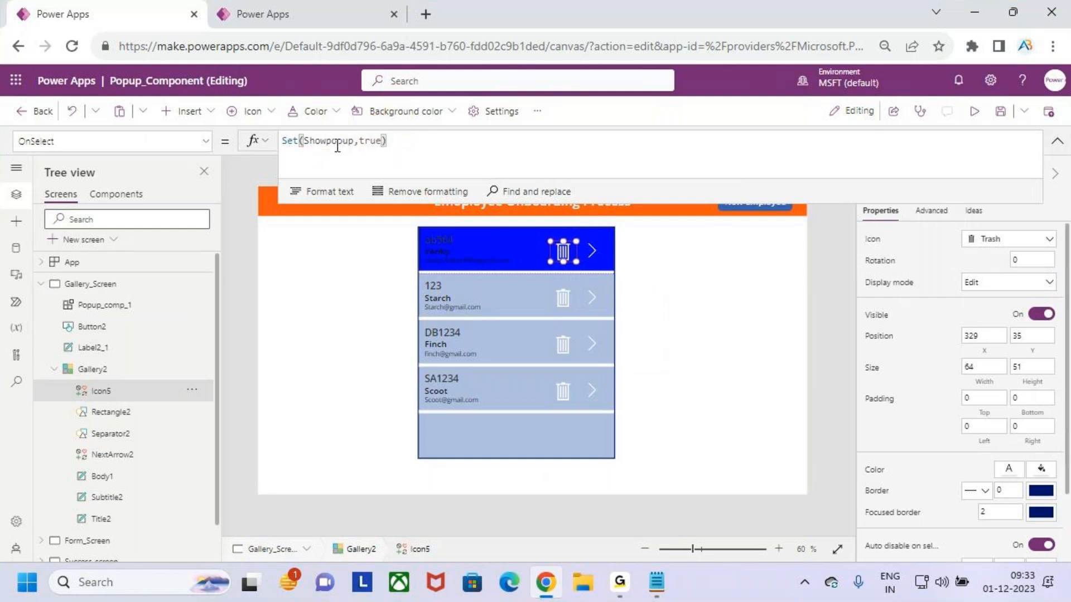
key("ctrl+2")
left_click_drag(554, 246, 604, 205)
key("Escape")
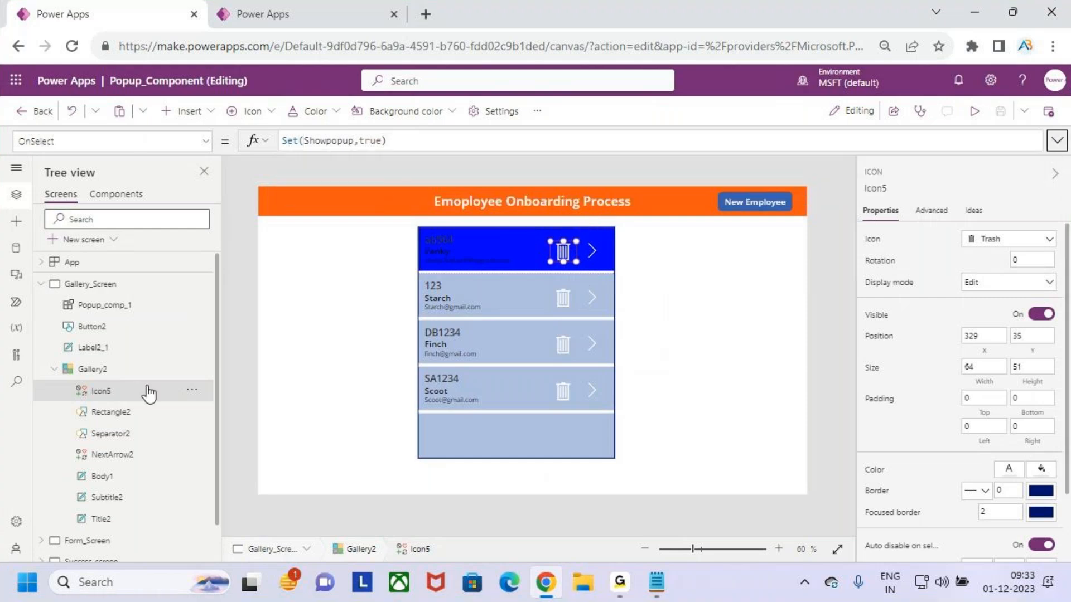
Set the popup component's Visible property to ShowvarPopup
left_click(102, 306)
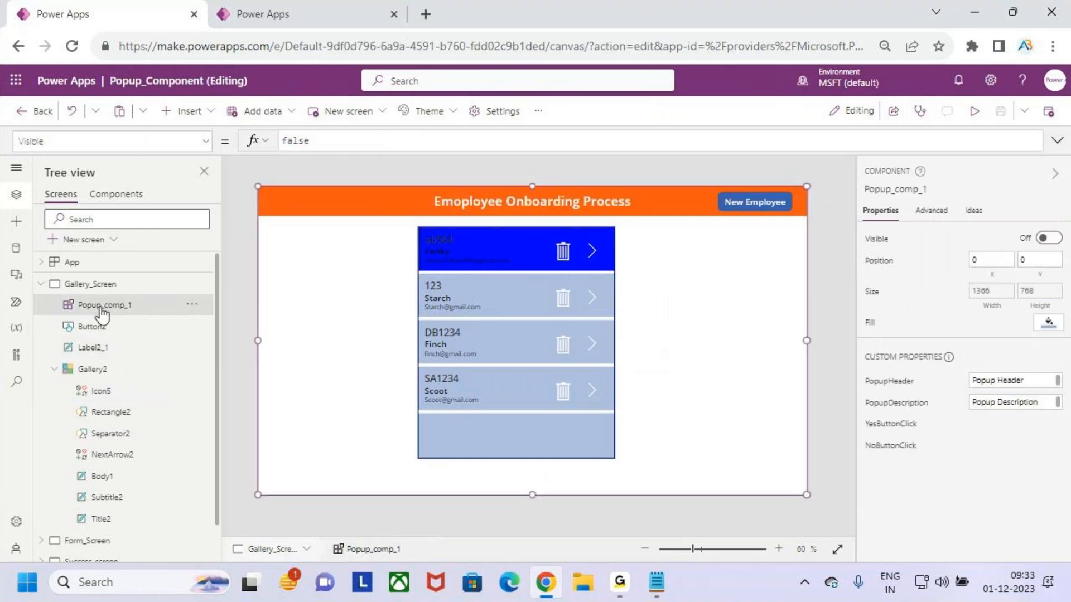
left_click(331, 143)
left_click_drag(331, 143, 251, 149)
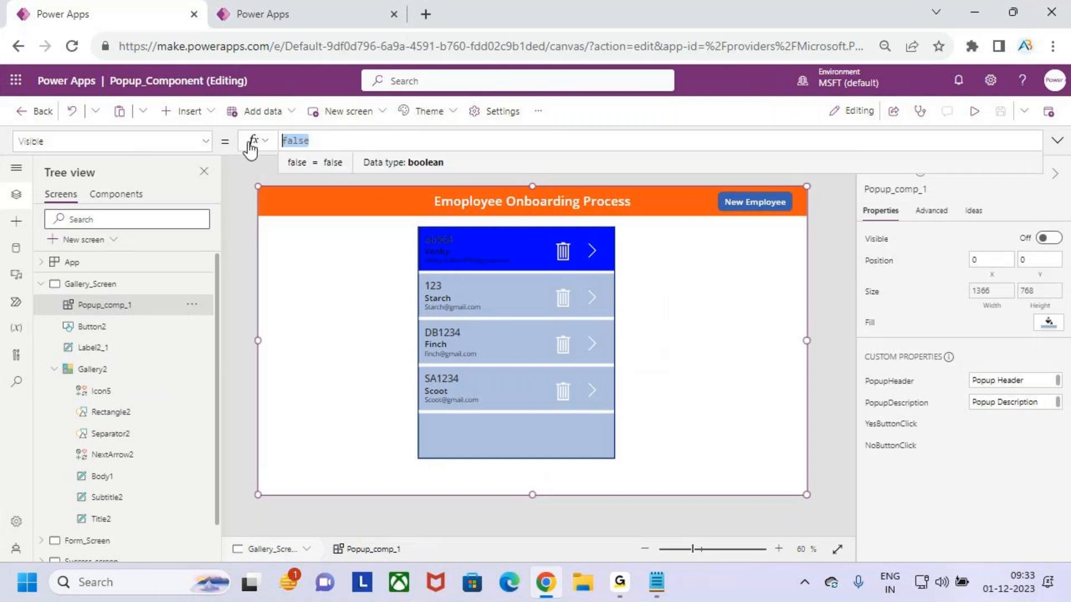
type("var")
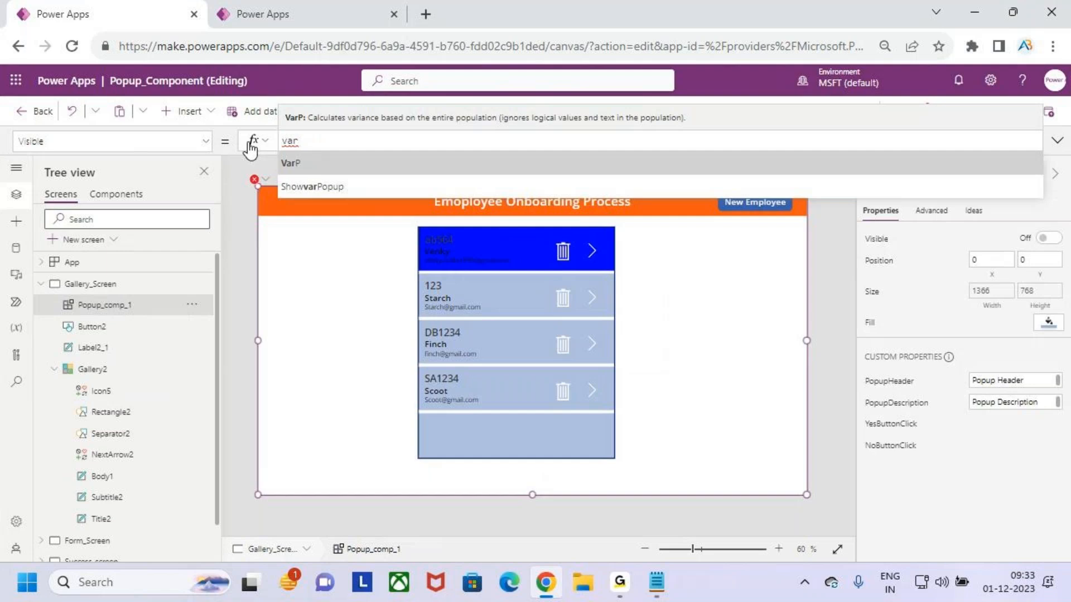
key("Down")
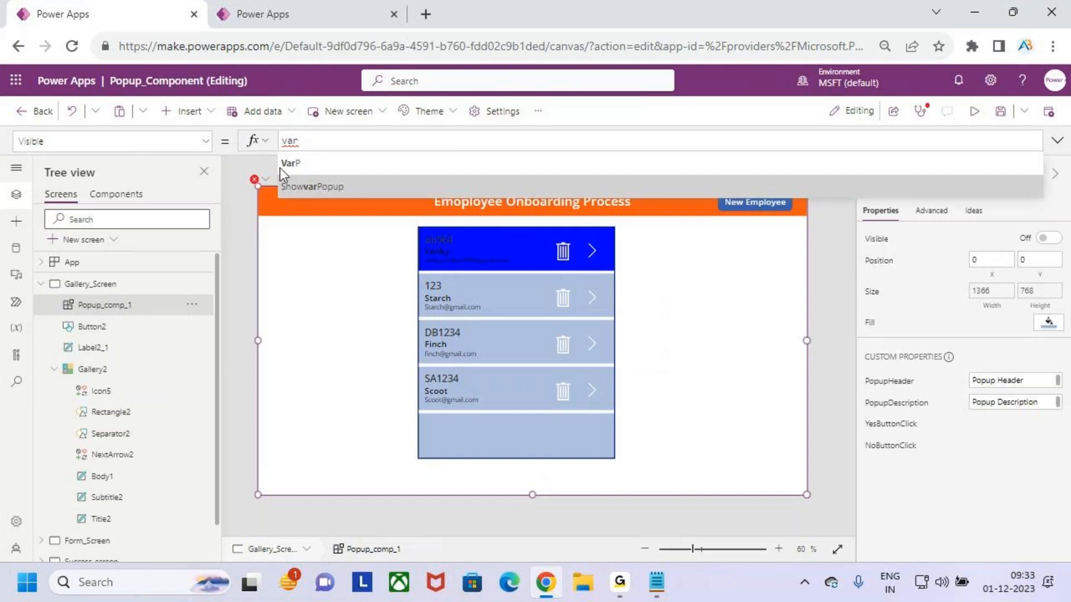
key("Tab")
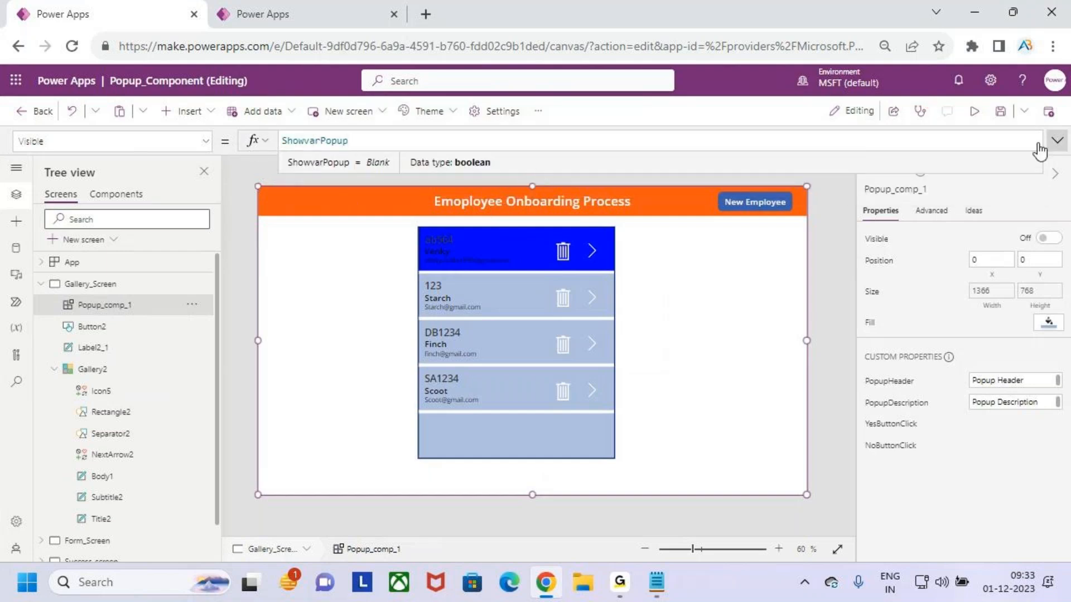
Preview the app and return to the editor
left_click(999, 111)
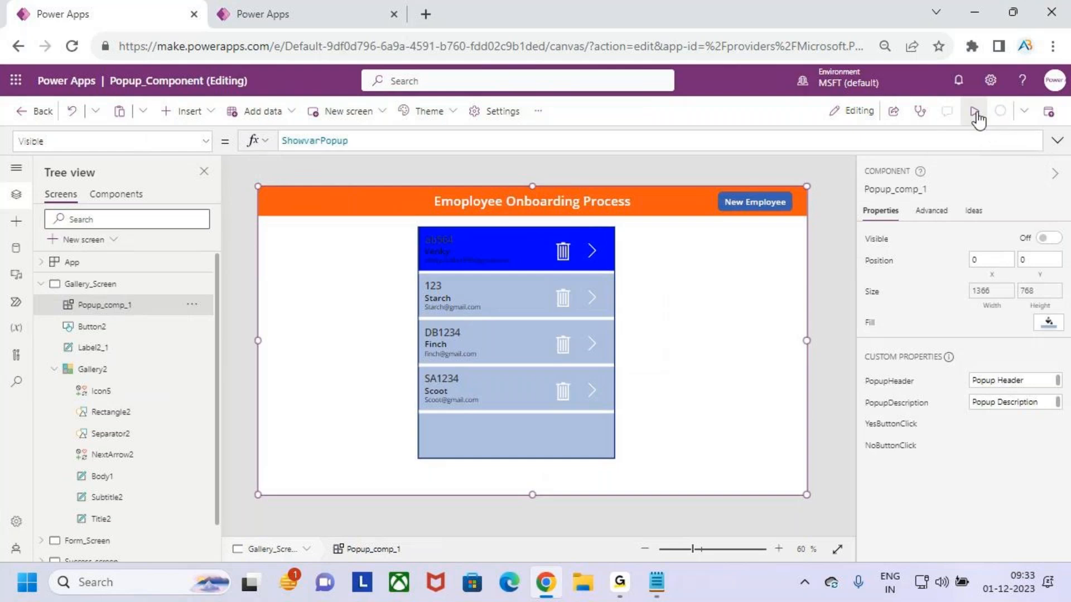
left_click(974, 111)
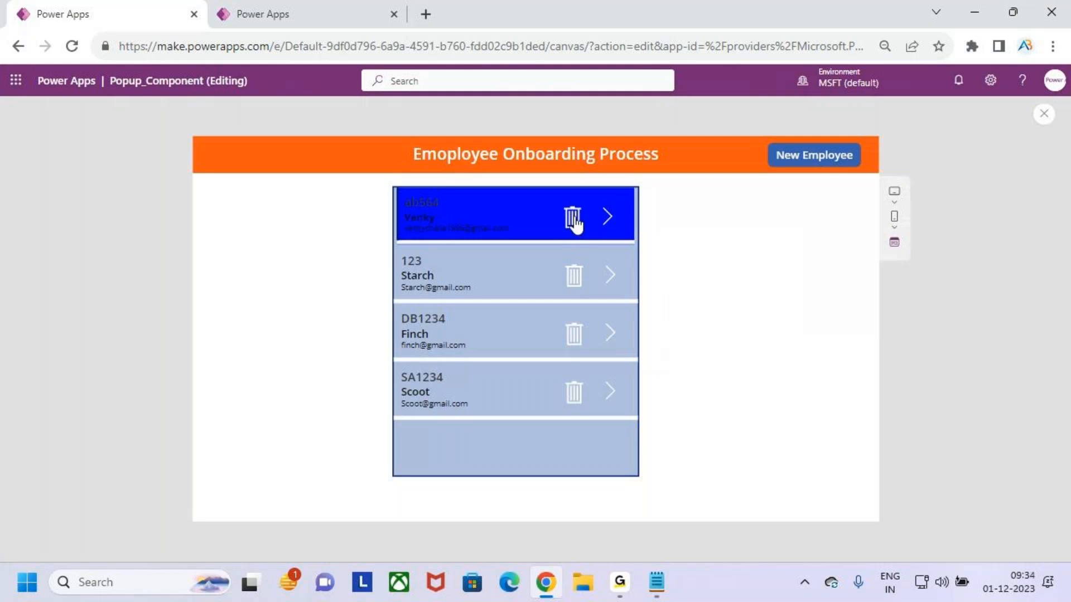
left_click(1044, 114)
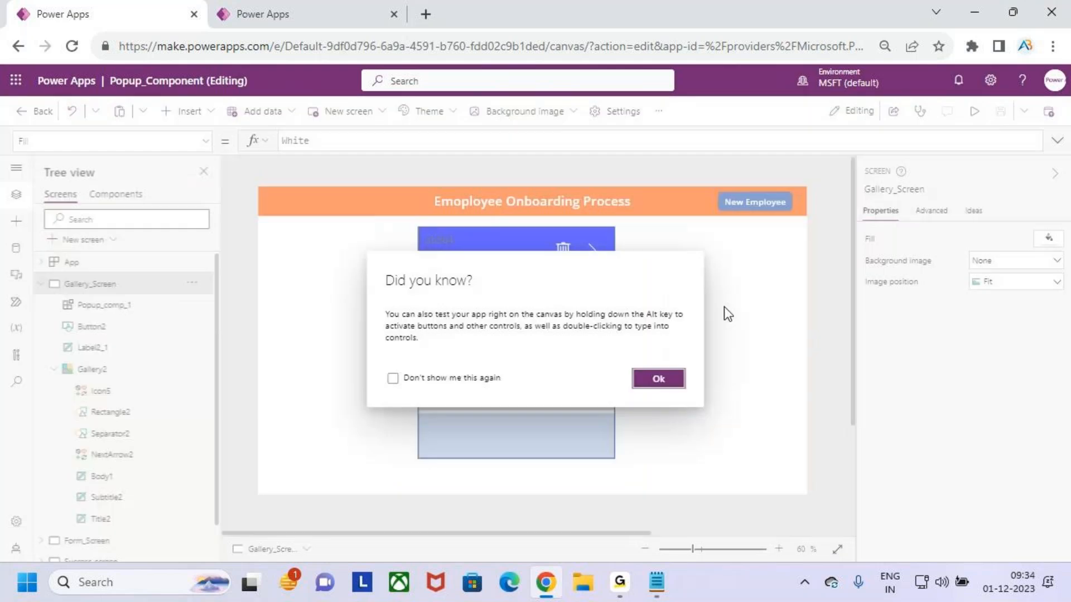
left_click(659, 379)
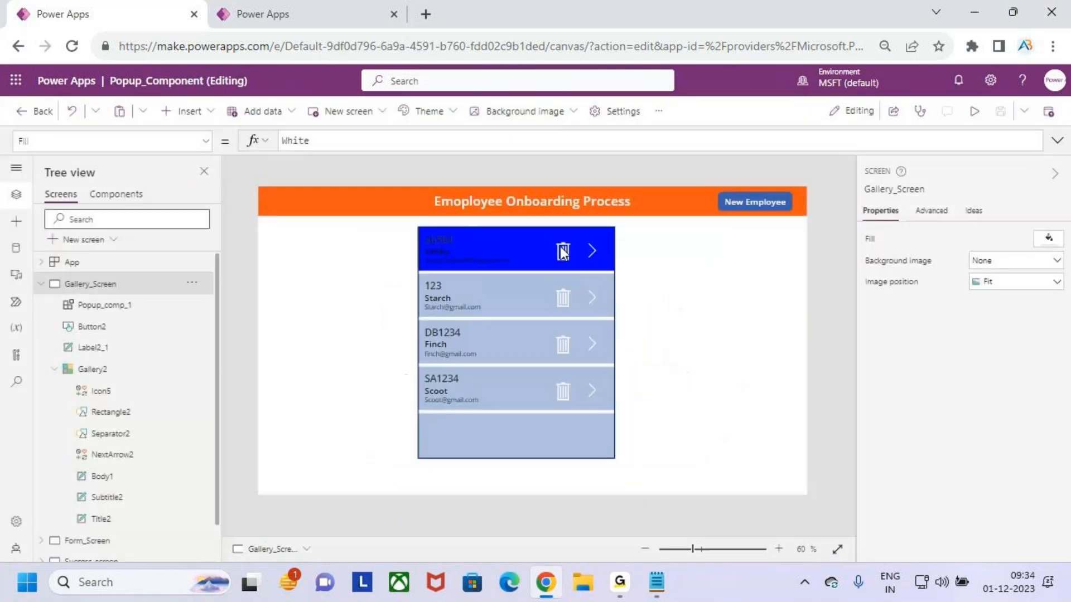
Set the popup component's Visible property to Showpopup, copying the variable name from the trash icon's OnSelect formula
left_click(562, 253)
left_click(413, 150)
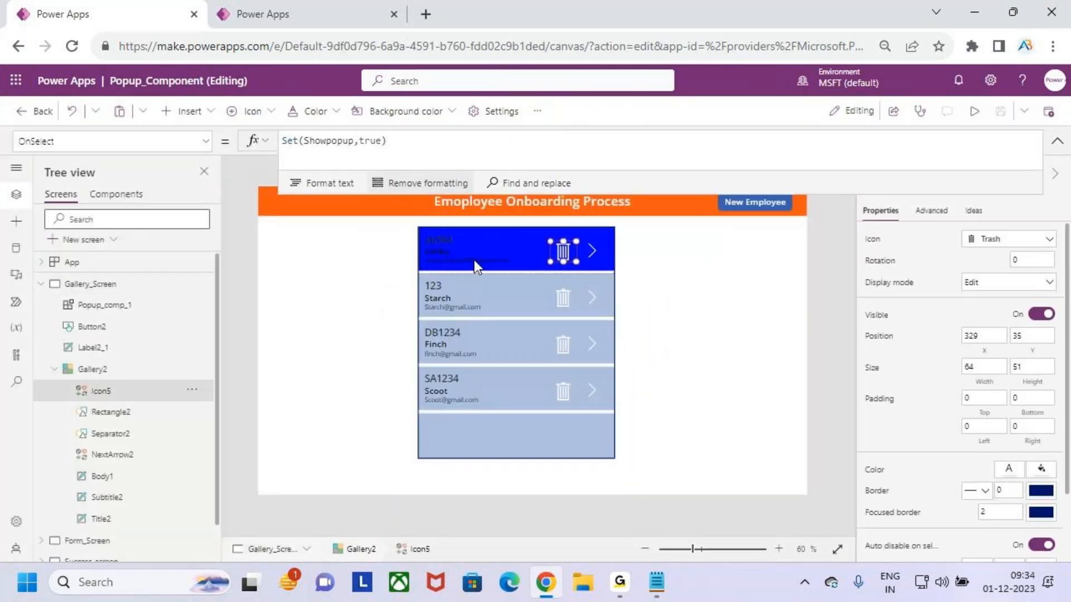
left_click(449, 147)
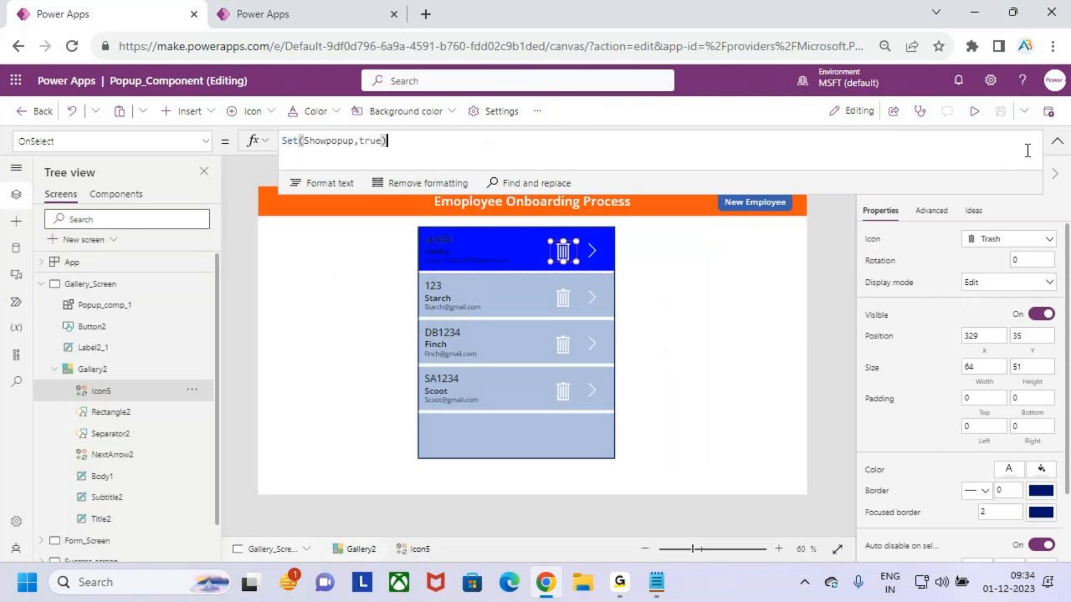
left_click(1056, 141)
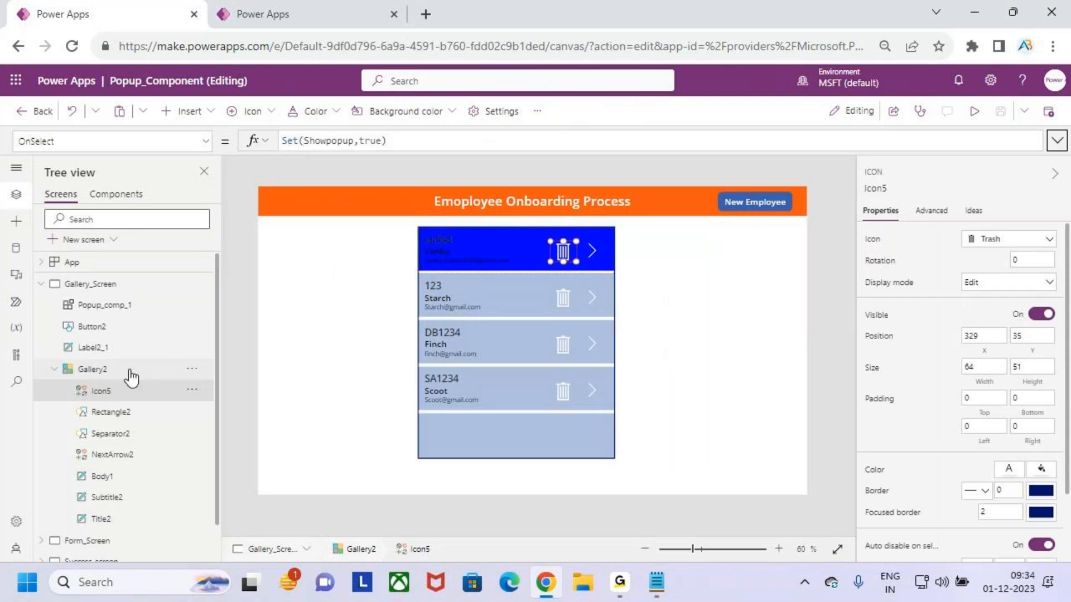
left_click(121, 312)
left_click(369, 140)
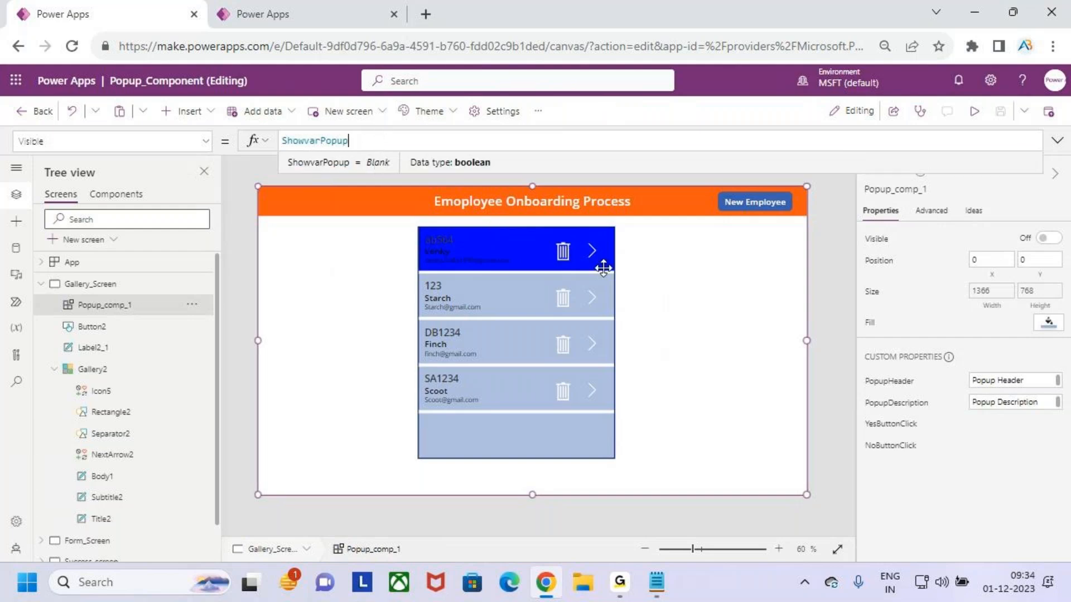
left_click(105, 283)
left_click(559, 252)
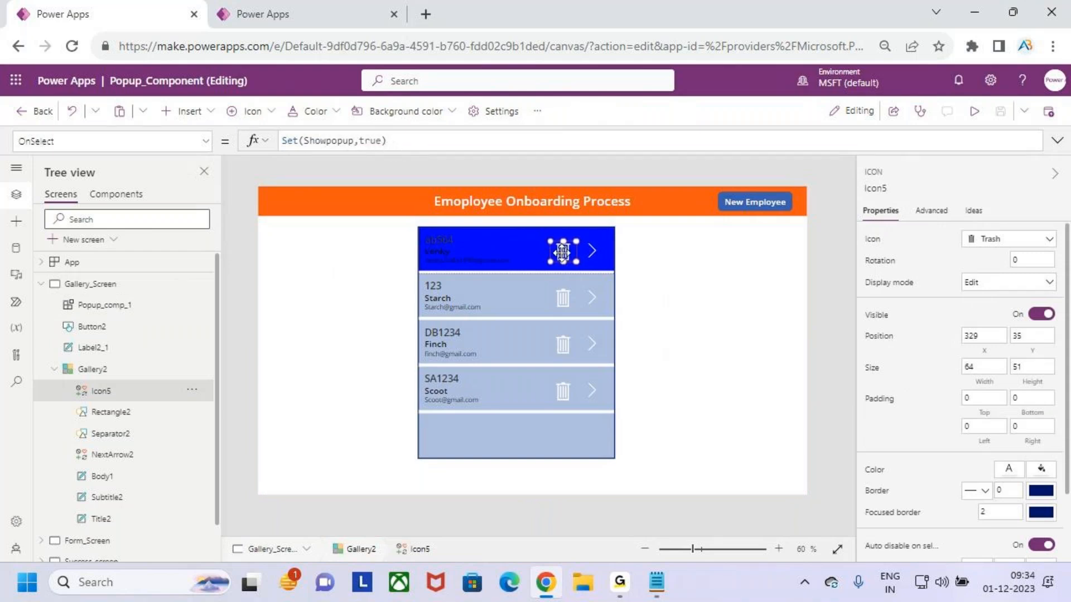
double_click(337, 141)
key("ctrl+c")
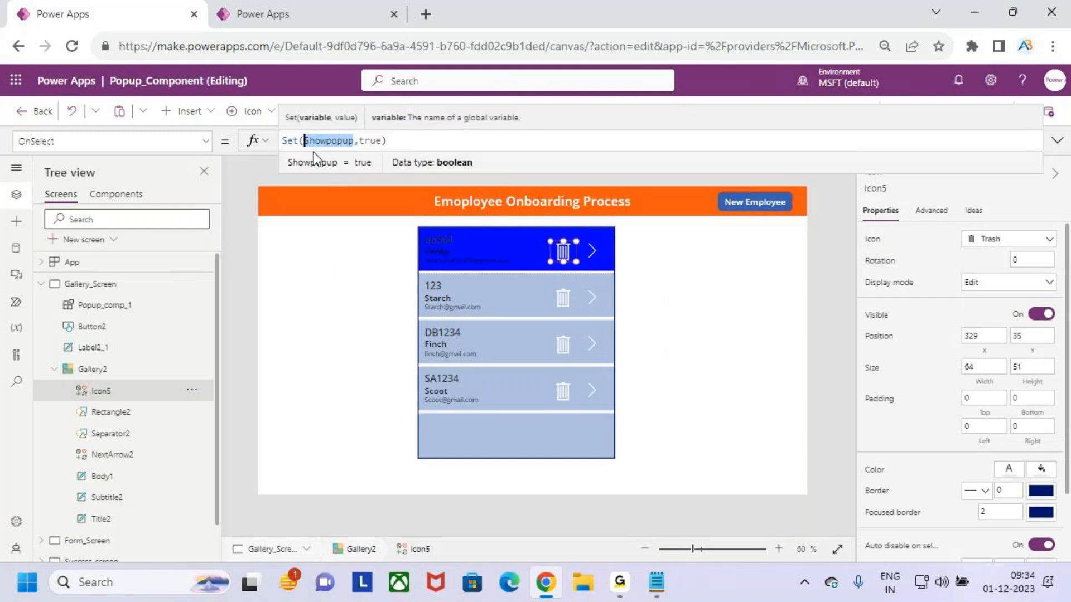
left_click(115, 304)
left_click_drag(361, 140, 262, 143)
key("ctrl+v")
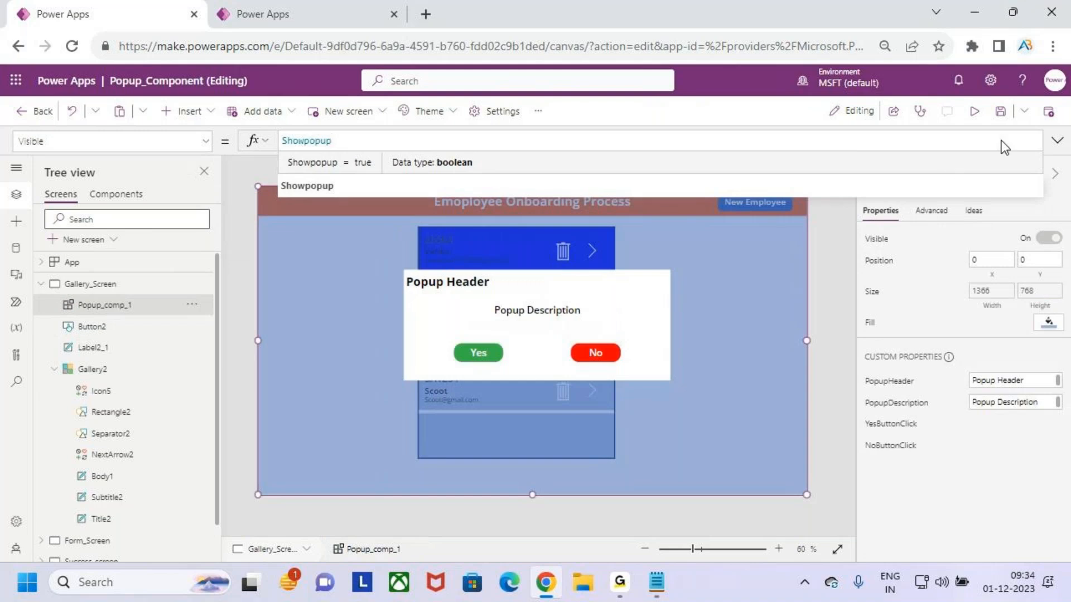
Preview the app to check the popup over the gallery, then return to the editor
left_click(1055, 142)
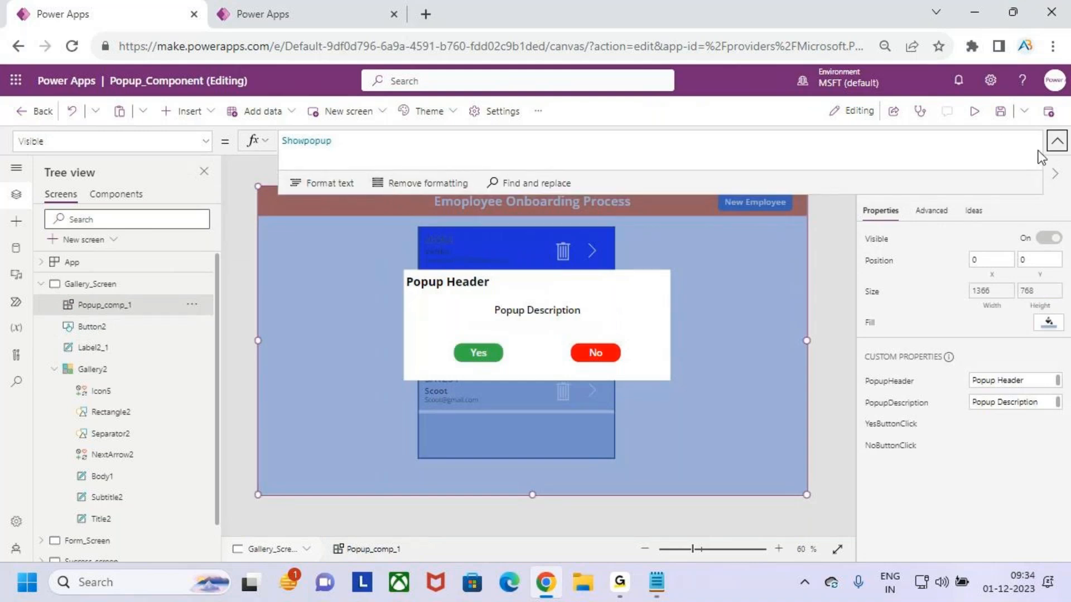
left_click_drag(291, 153, 381, 144)
key("Escape")
left_click(990, 115)
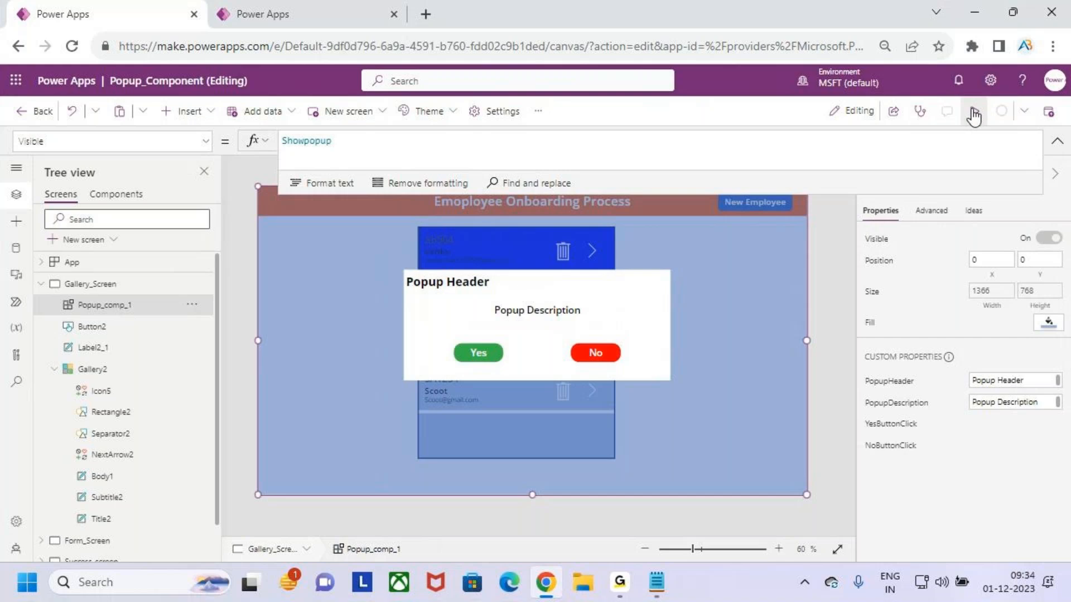
left_click(973, 117)
key("ctrl+2")
left_click_drag(592, 188, 626, 149)
left_click_drag(351, 231, 753, 393)
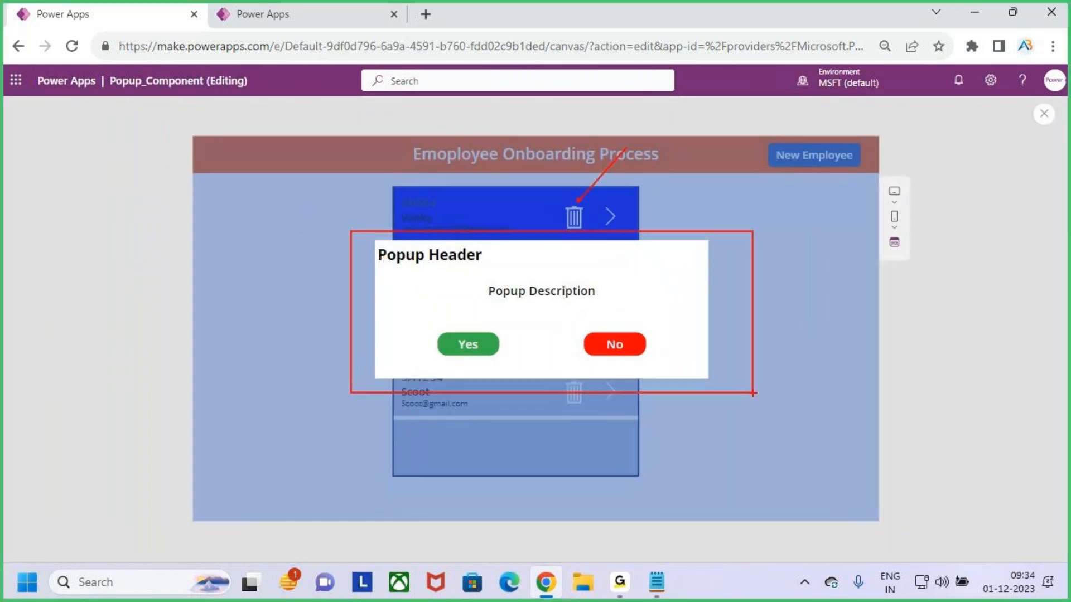
key("Escape")
left_click(1044, 115)
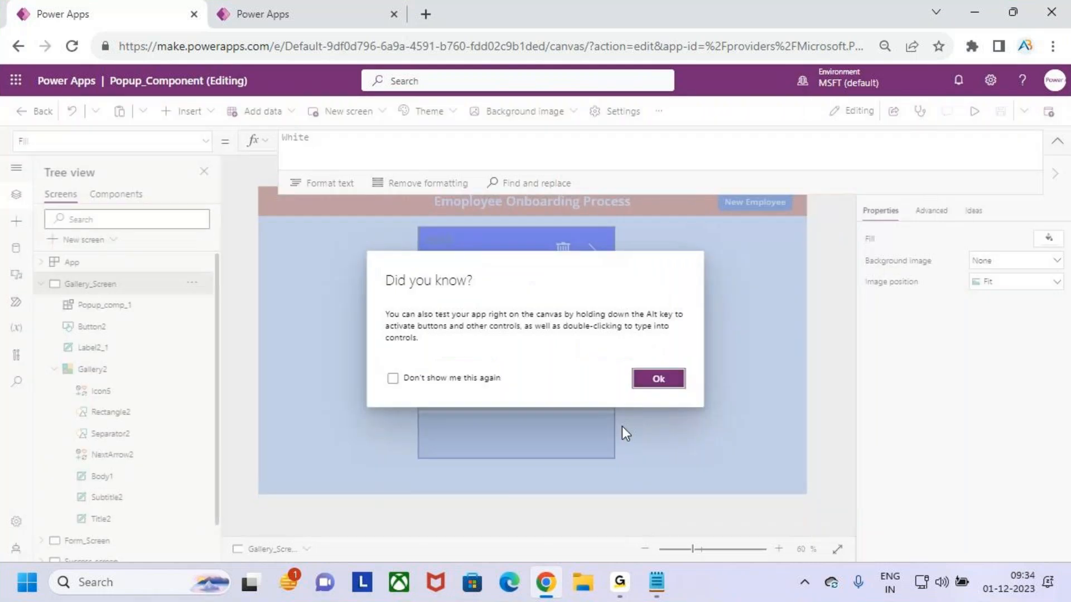
left_click(658, 379)
Set the popup component's PopupHeader custom property to Delete
left_click(454, 287)
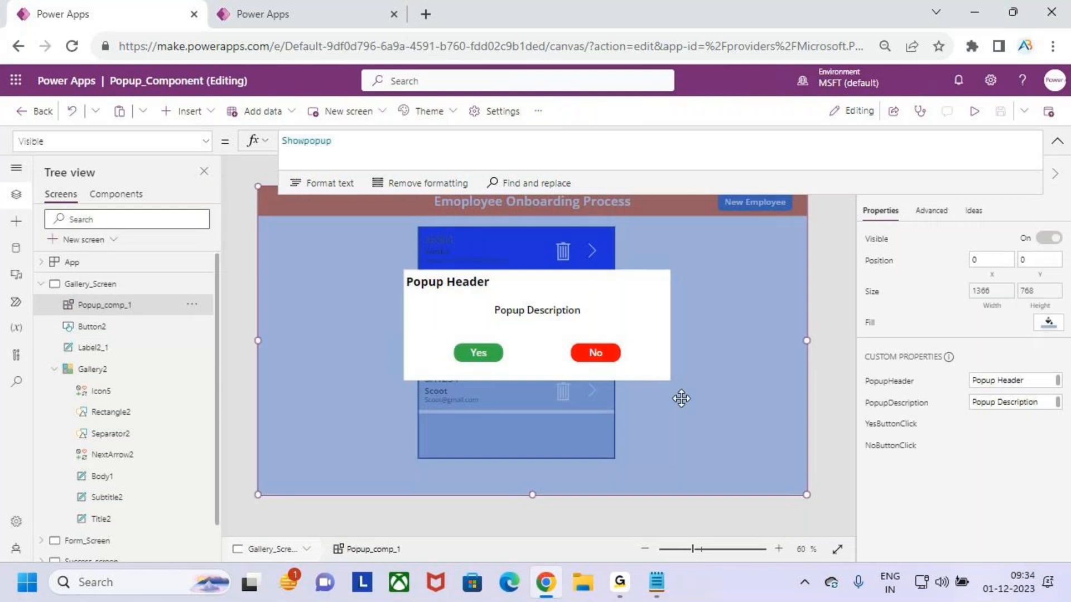
left_click(1030, 381)
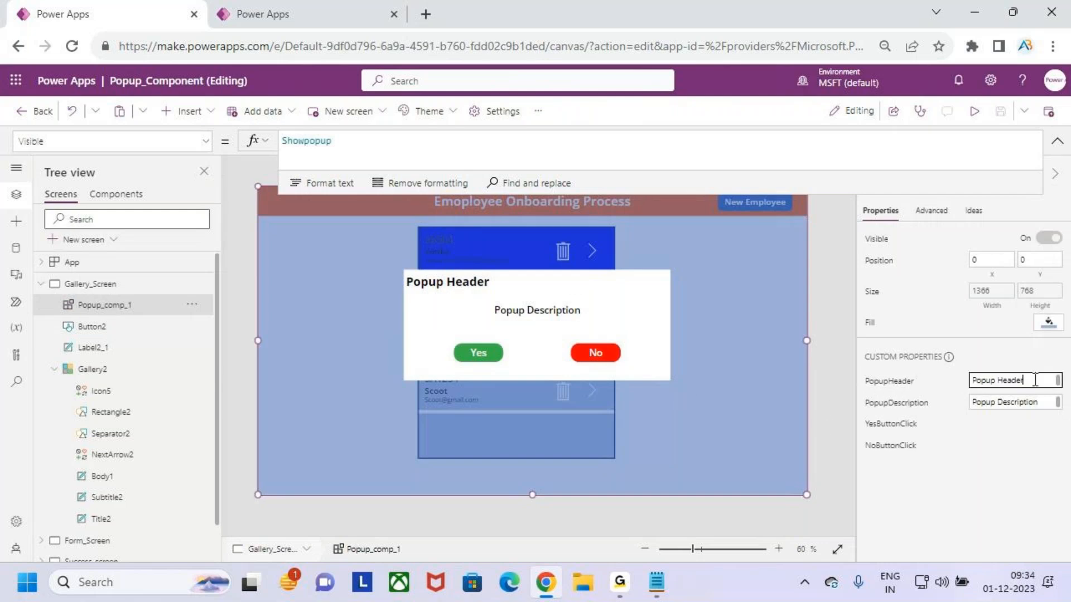
left_click_drag(1031, 380, 962, 384)
type("Delete Records")
Set the popup component's PopupHeader custom property to Delete Record
key("BackSpace")
key("ctrl+2")
left_click_drag(417, 292, 484, 297)
key("Escape")
Set the popup component's PopupDescription custom property to Are you Sure to Delete the Record
left_click(943, 407)
left_click_drag(1052, 407, 962, 411)
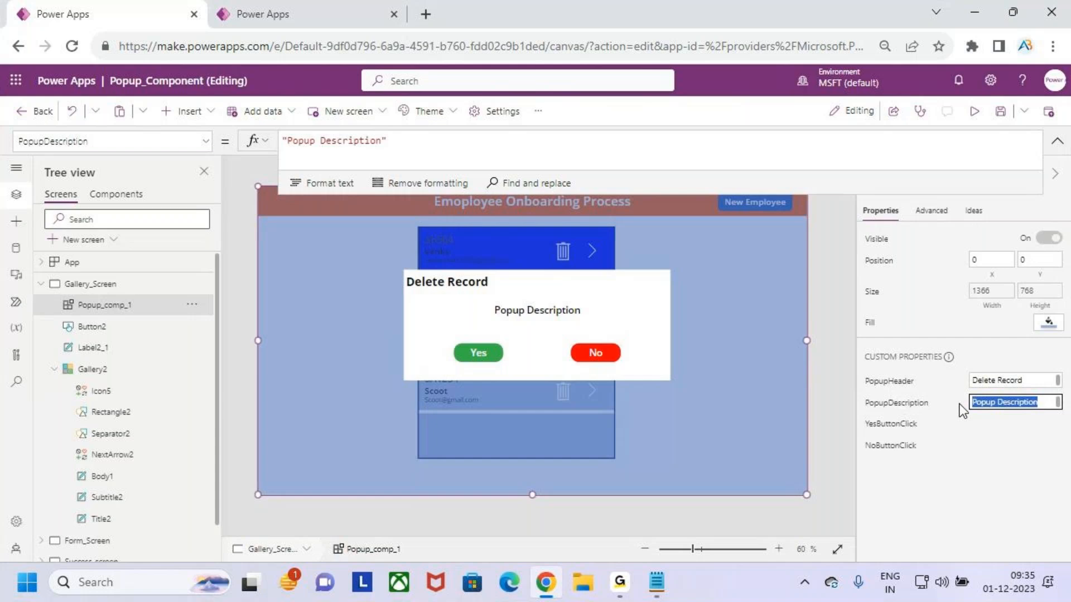
key("BackSpace")
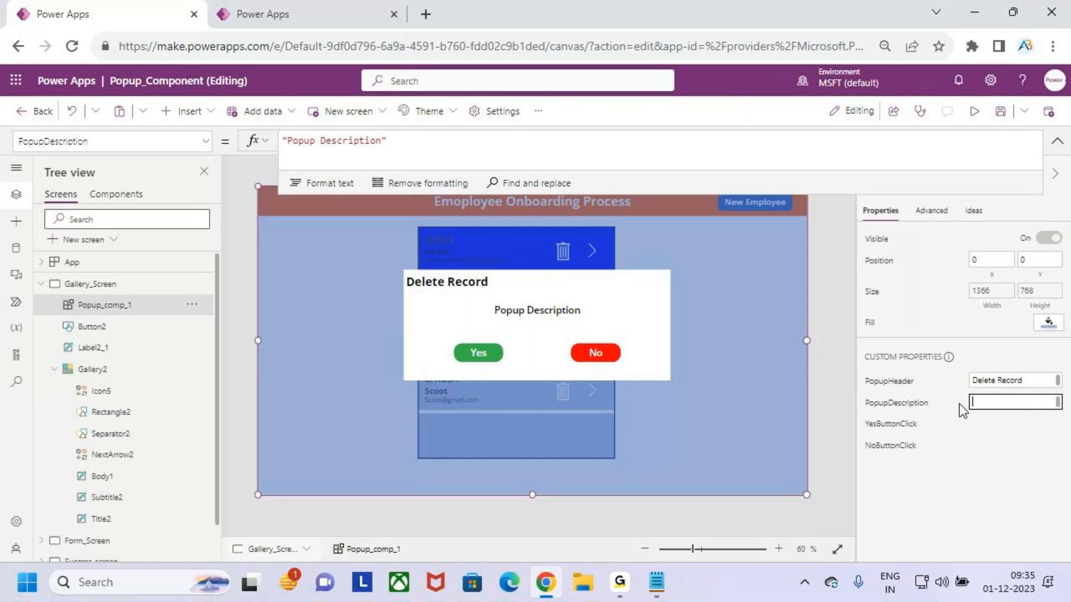
type("Are you Sure to Delete the Record")
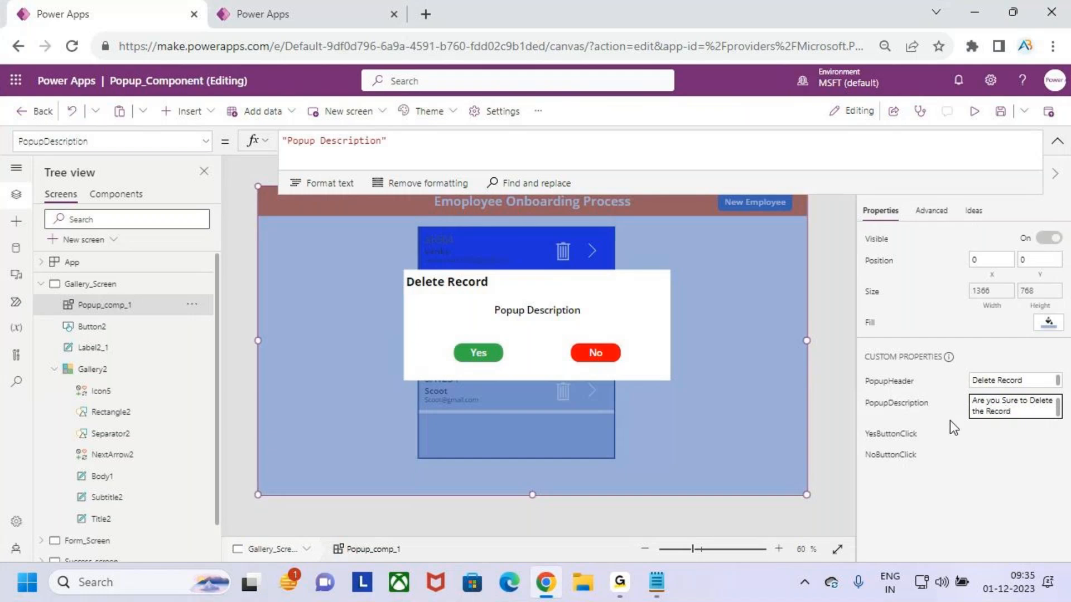
left_click(986, 452)
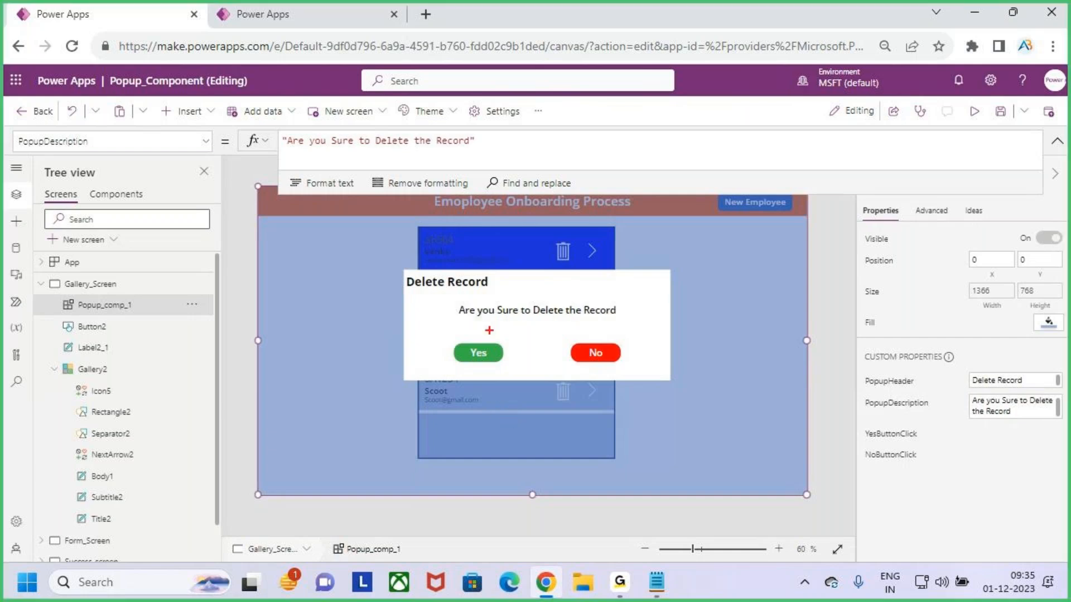
mouse_move(449, 301)
left_mouse_down()
mouse_move(598, 336)
mouse_move(623, 329)
left_mouse_up()
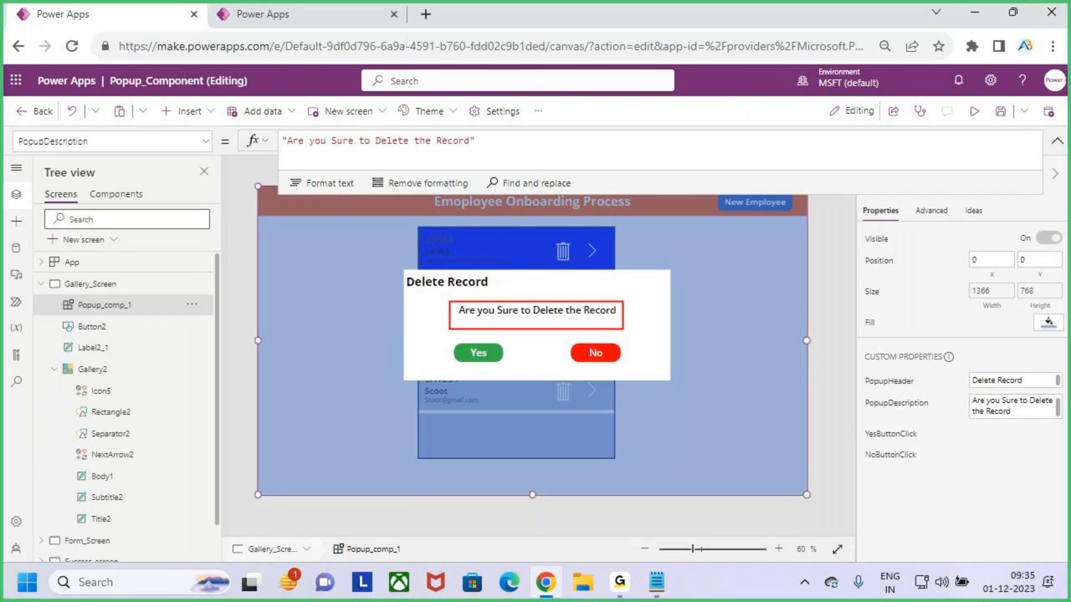
key("Escape")
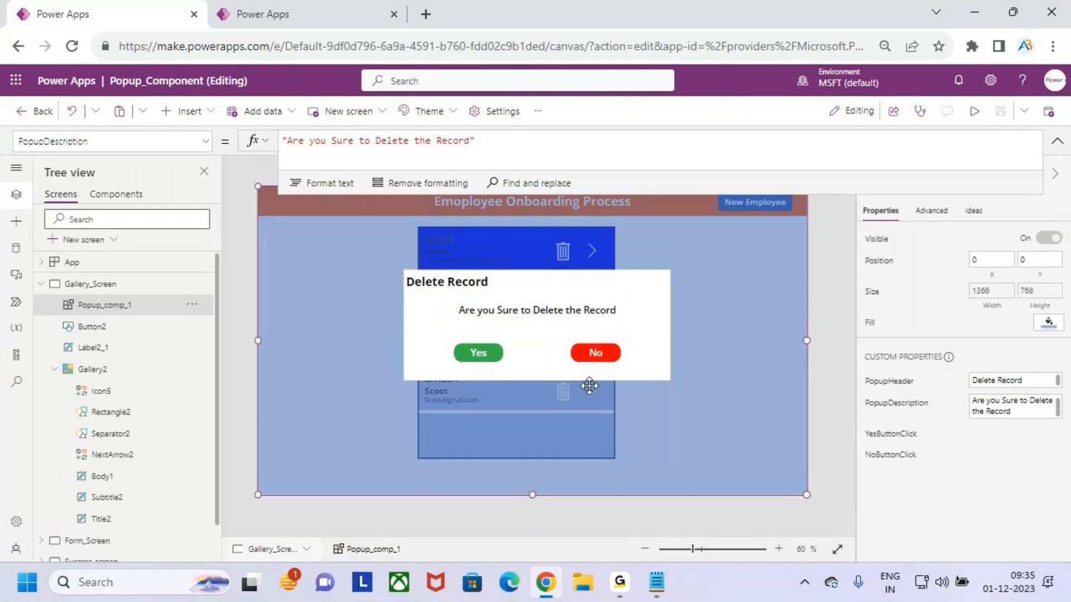
Set the popup's YesButtonClick event to Remove(Employees,Gallery2.Selected) to delete the selected gallery record
left_click(891, 434)
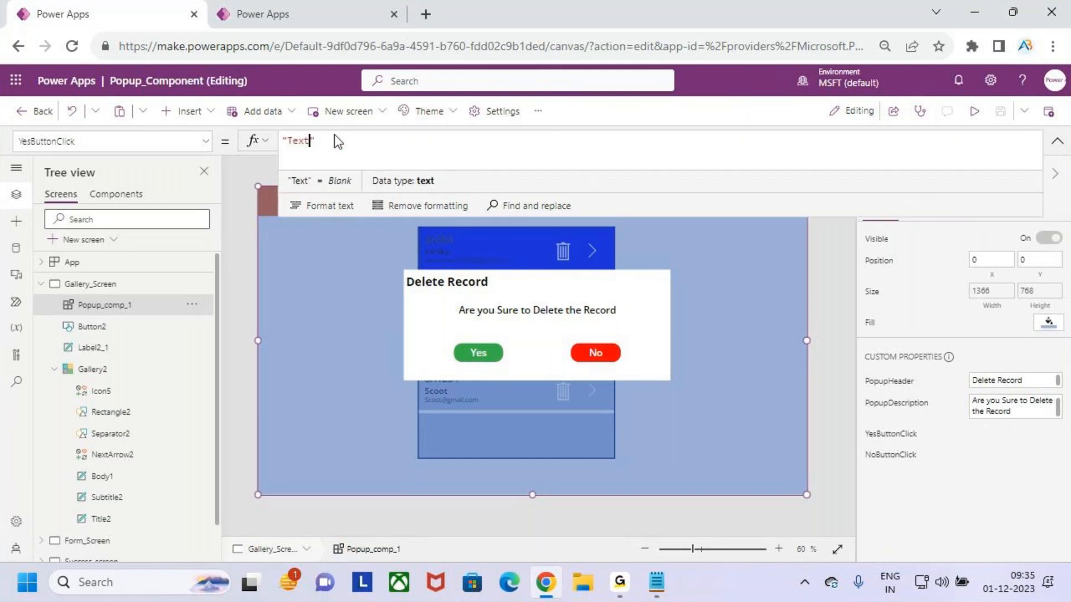
left_click_drag(335, 139, 272, 148)
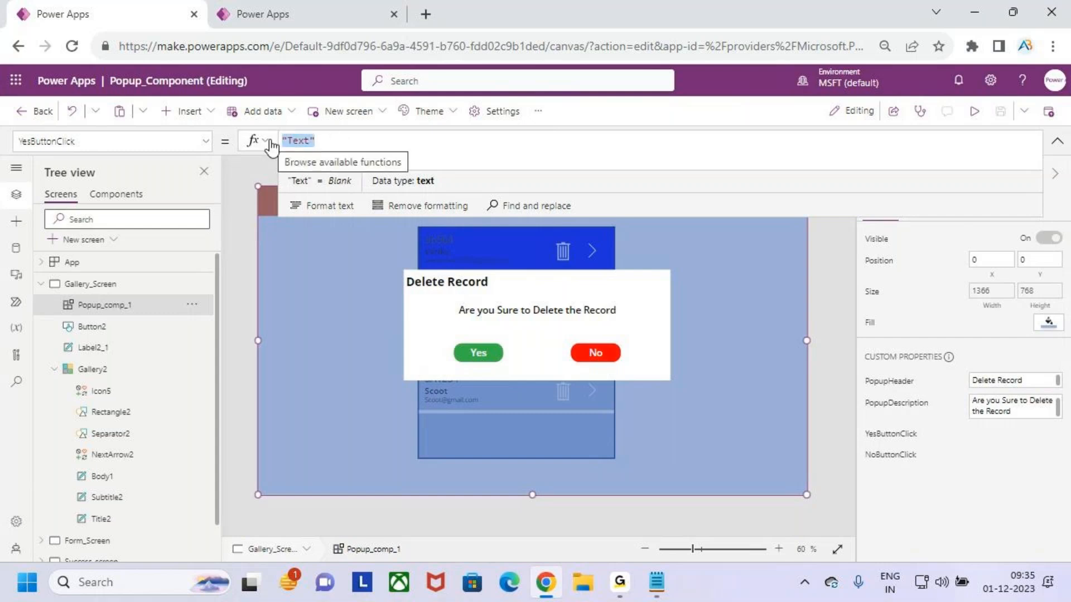
key("BackSpace")
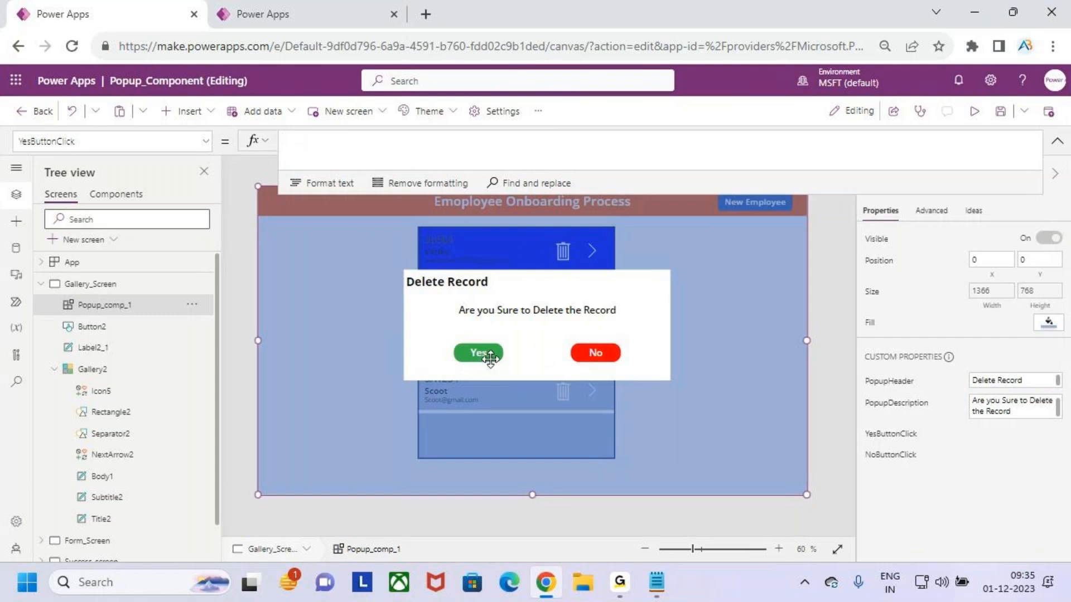
type("Rem")
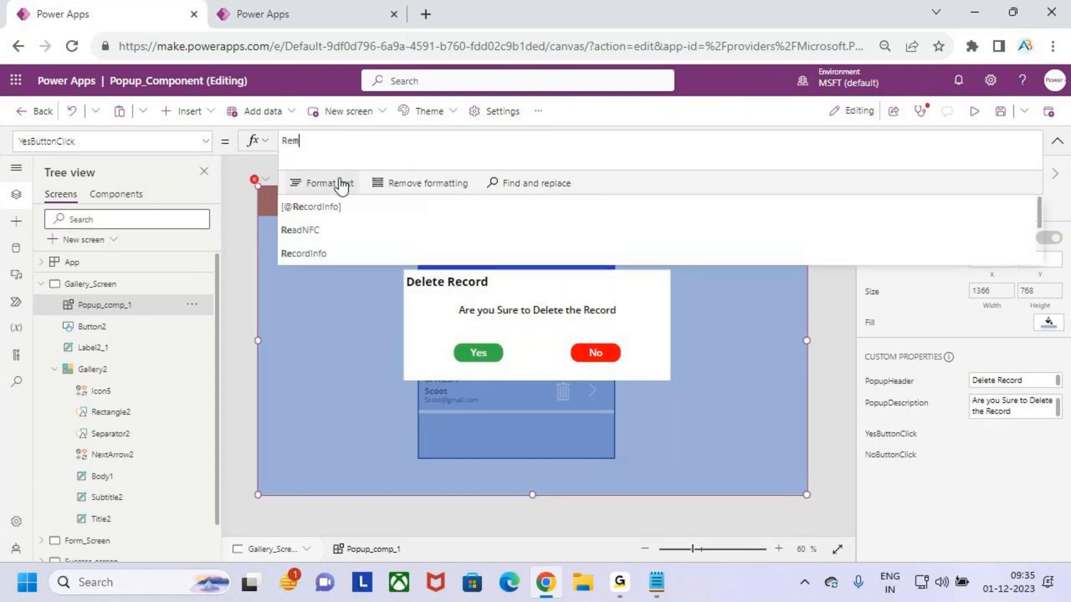
type("ove(")
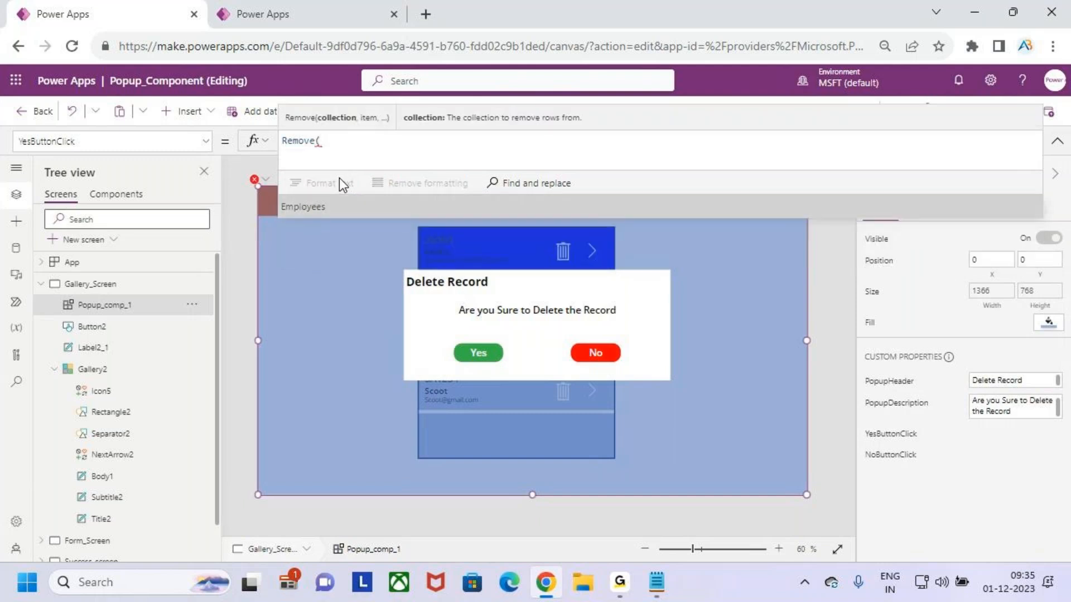
key("Tab")
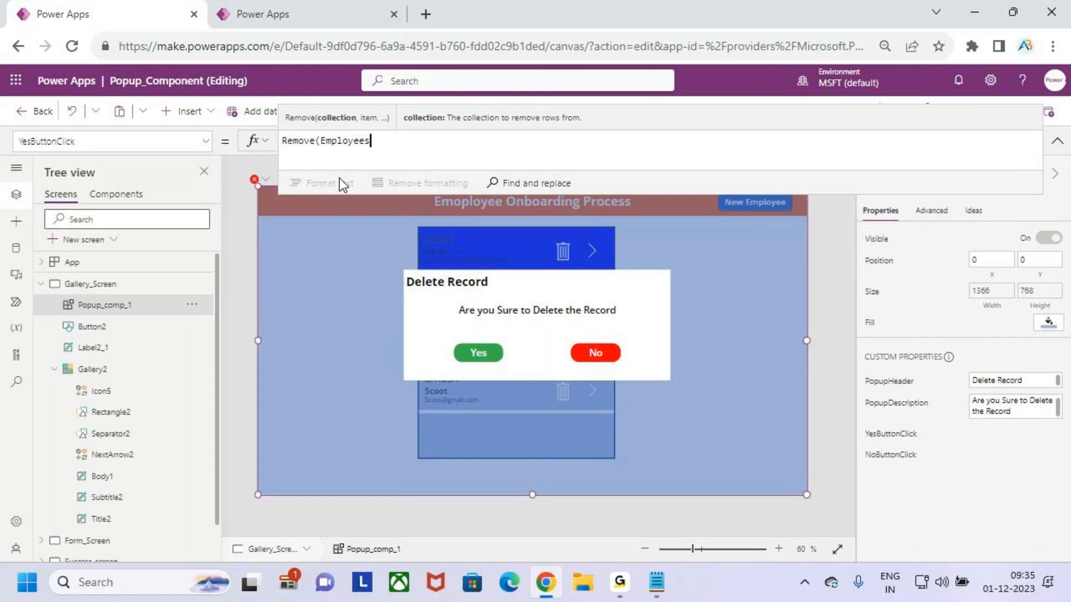
type(",")
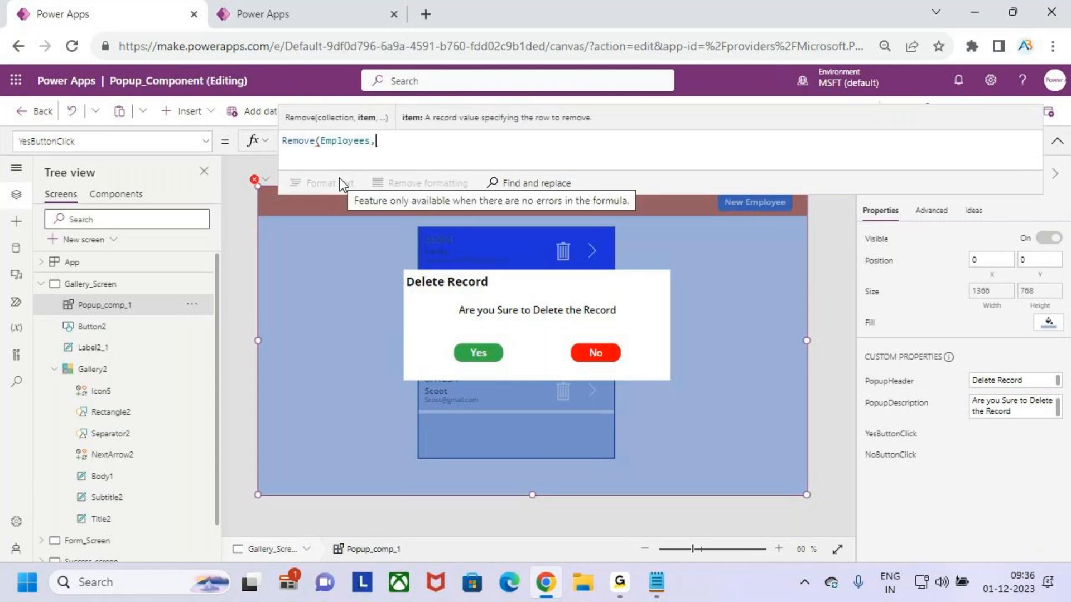
type("galler")
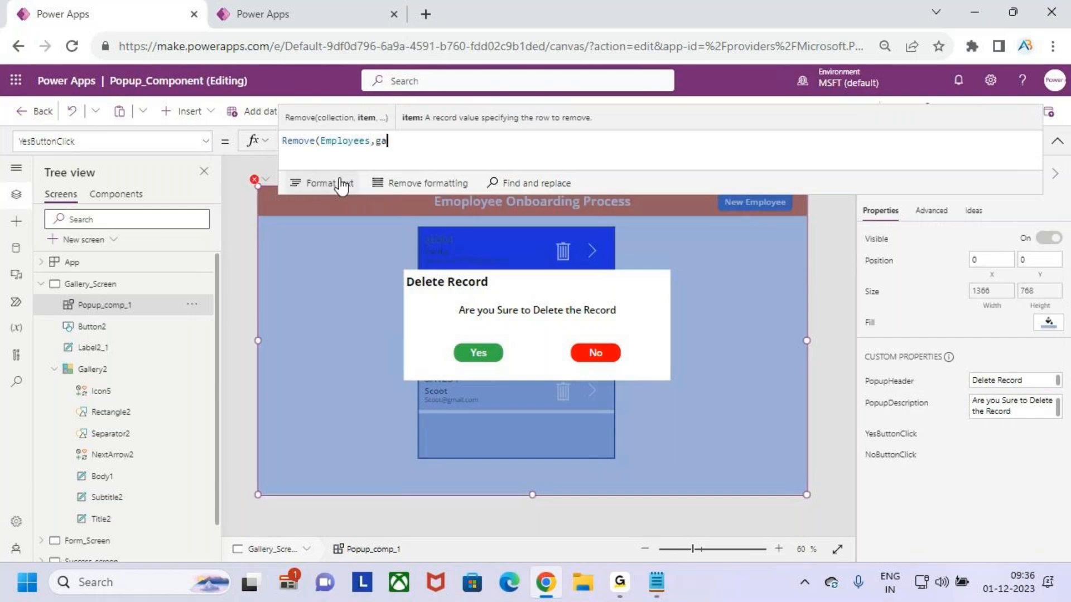
key("Down")
key("Down")
key("Down")
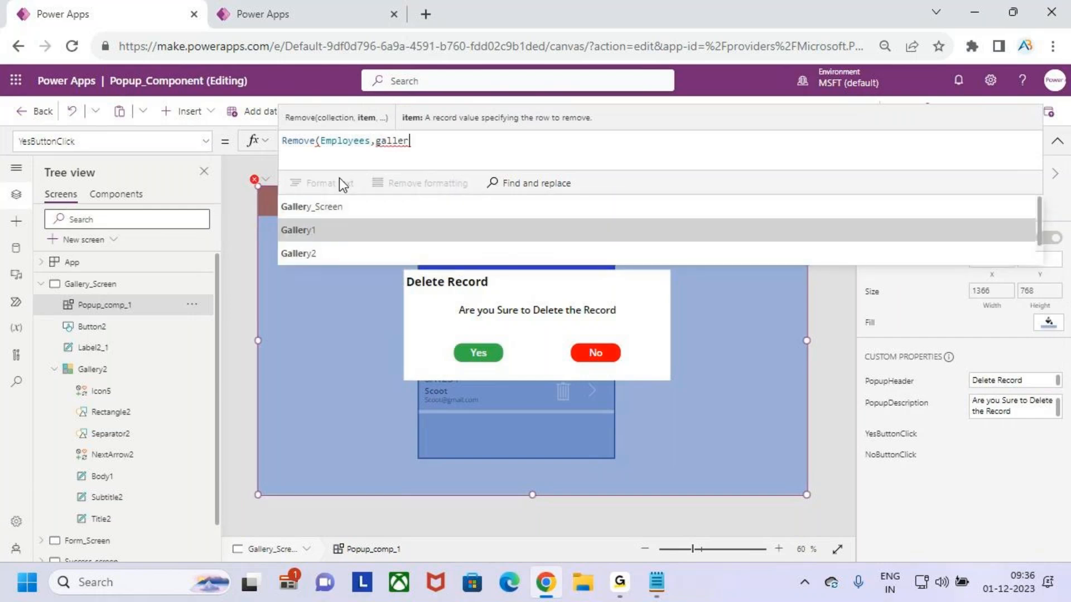
key("Tab")
type(".se")
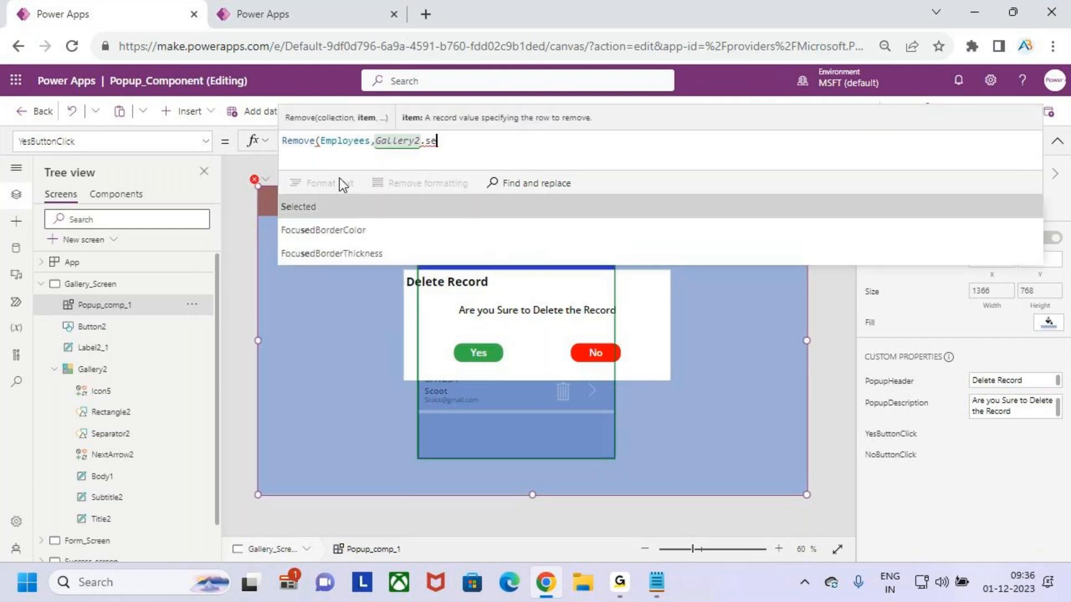
key("Tab")
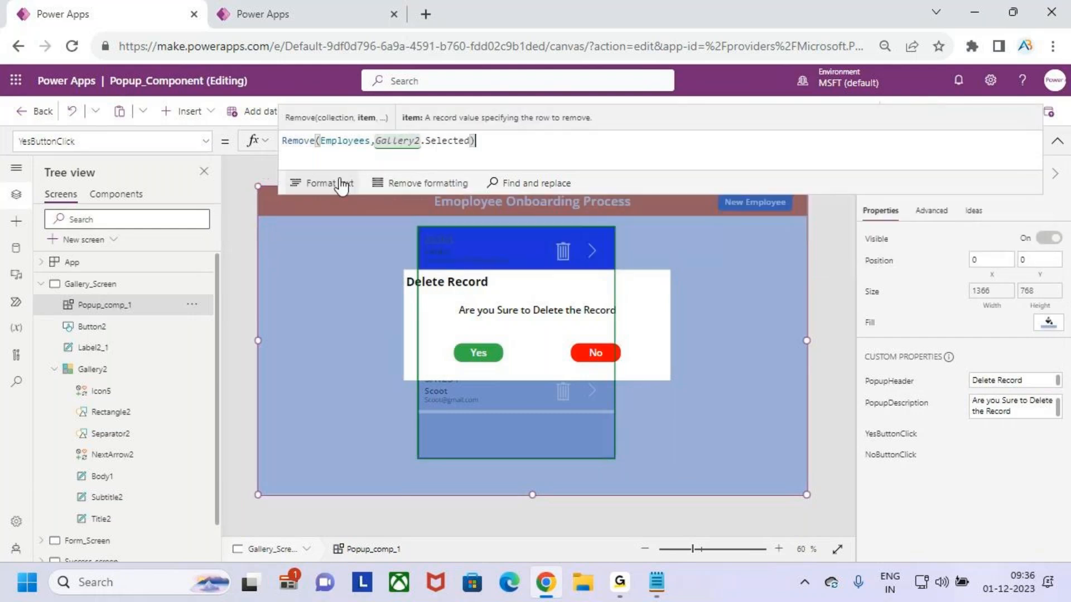
type(")")
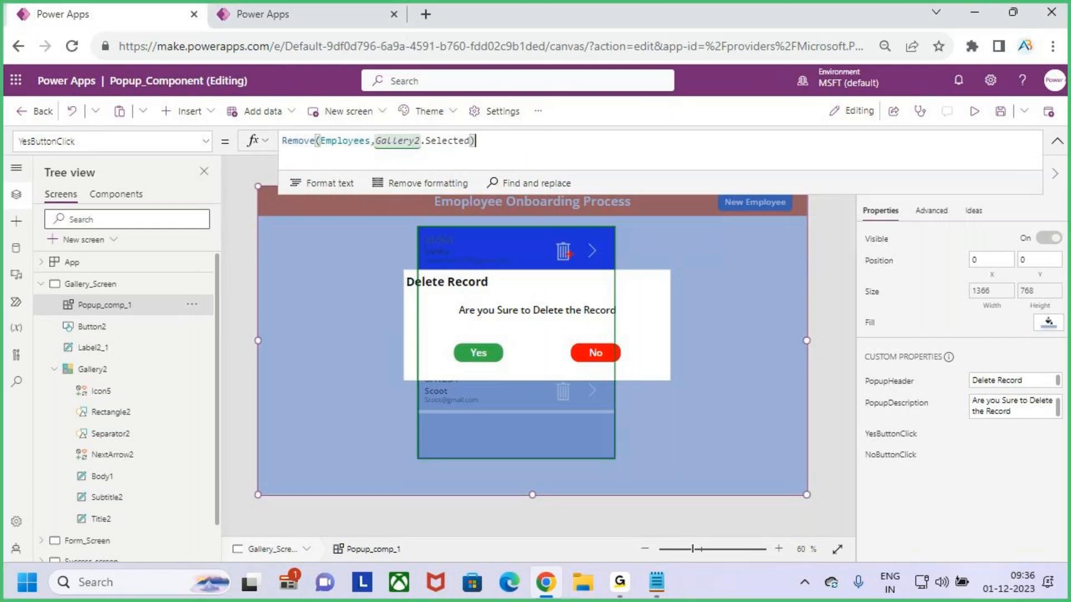
left_click_drag(470, 348, 519, 302)
left_click_drag(298, 148, 412, 155)
key("Escape")
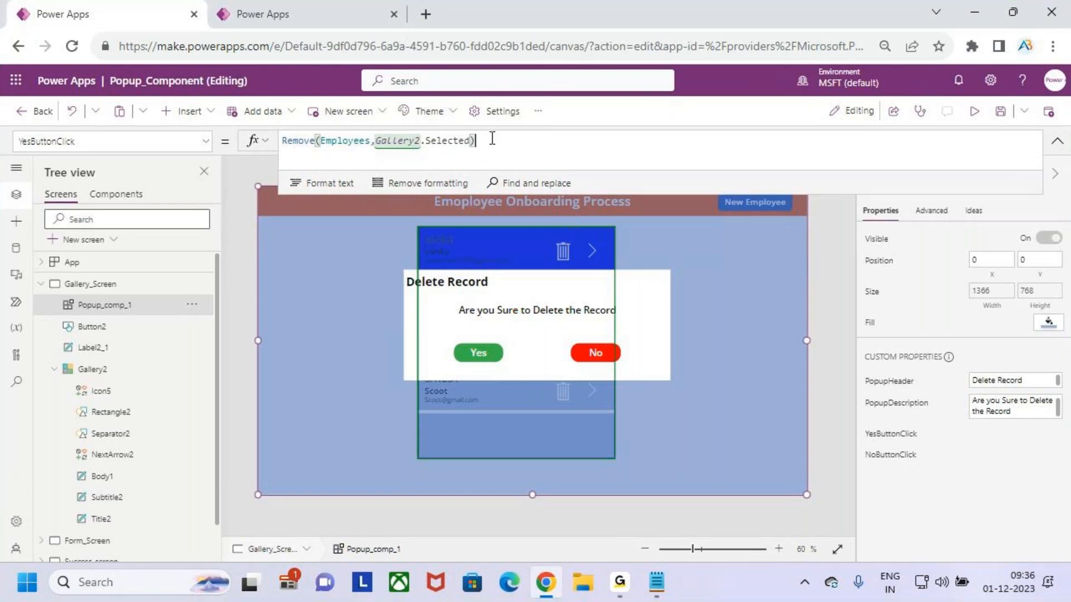
Append Set(Showpopup,false) on a new line of the YesButtonClick formula so the popup closes
type(";")
key("shift+Return")
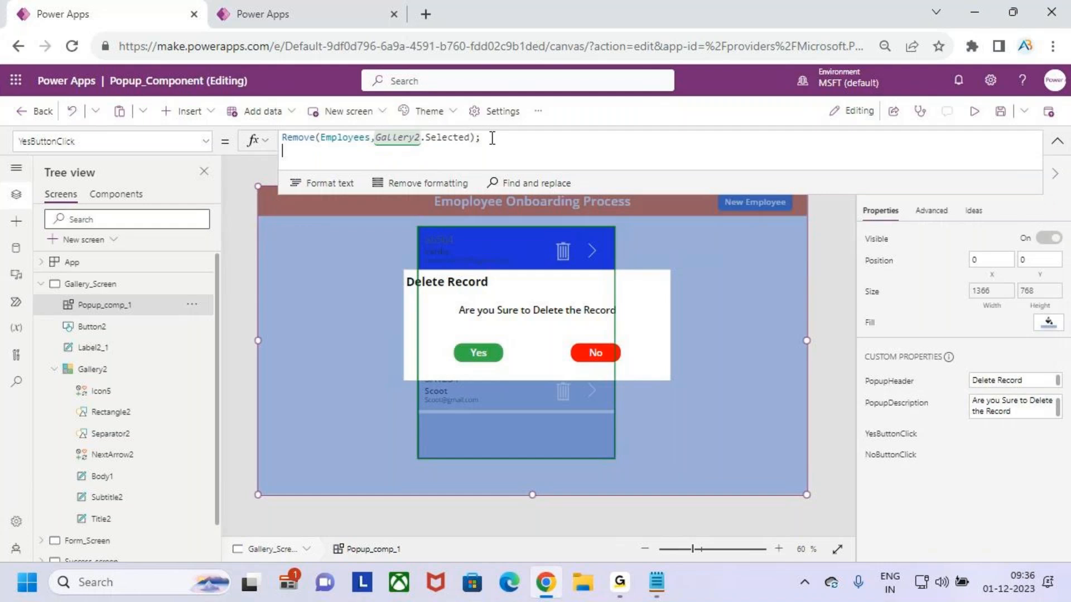
key("ctrl+2")
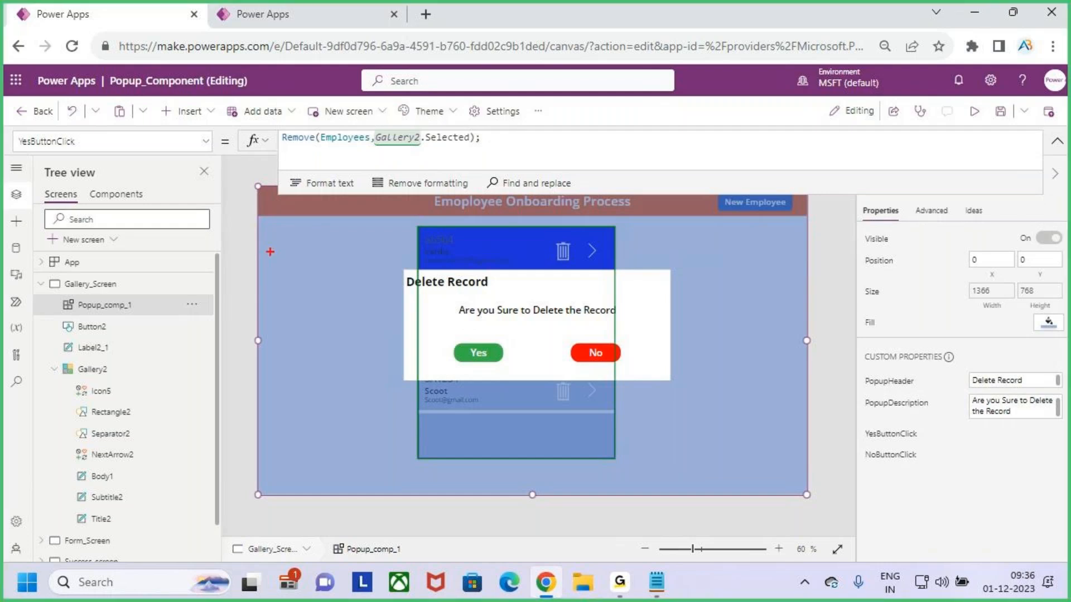
left_click_drag(96, 313, 134, 283)
left_click_drag(97, 316, 137, 276)
key("Escape")
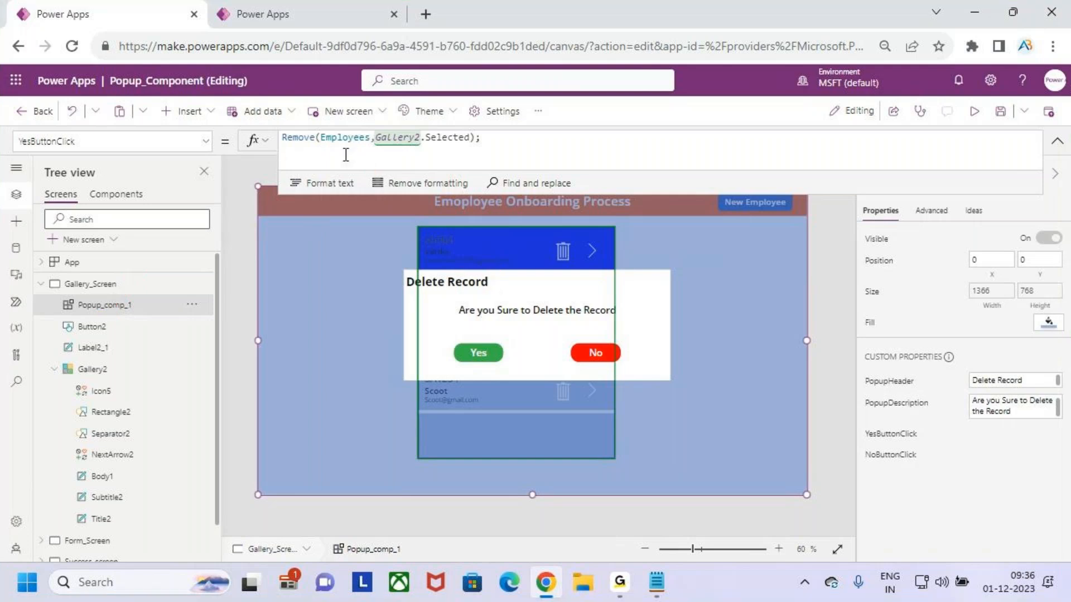
type("set")
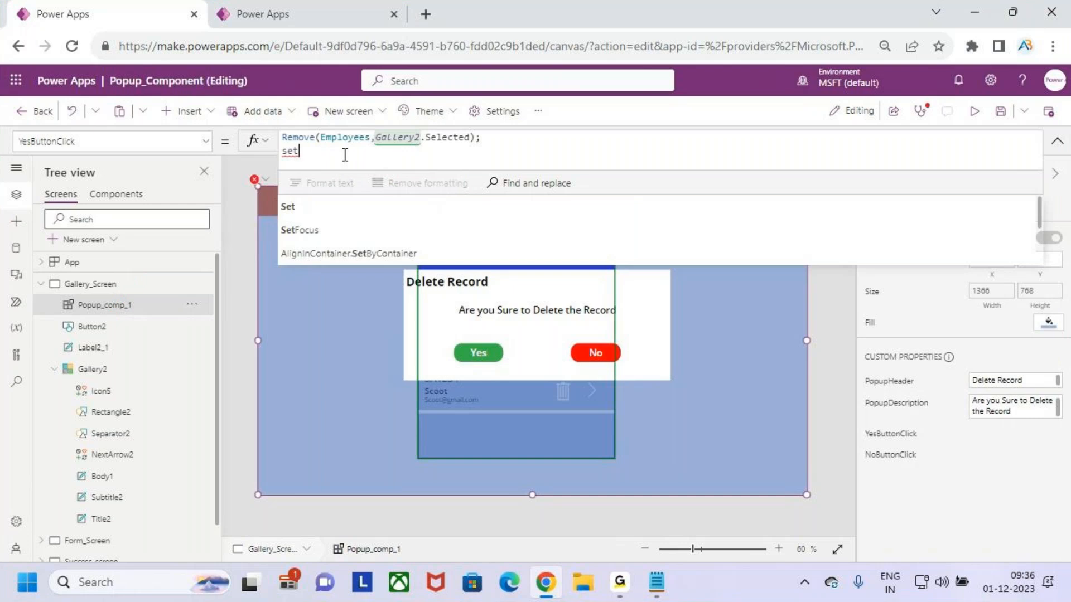
key("Tab")
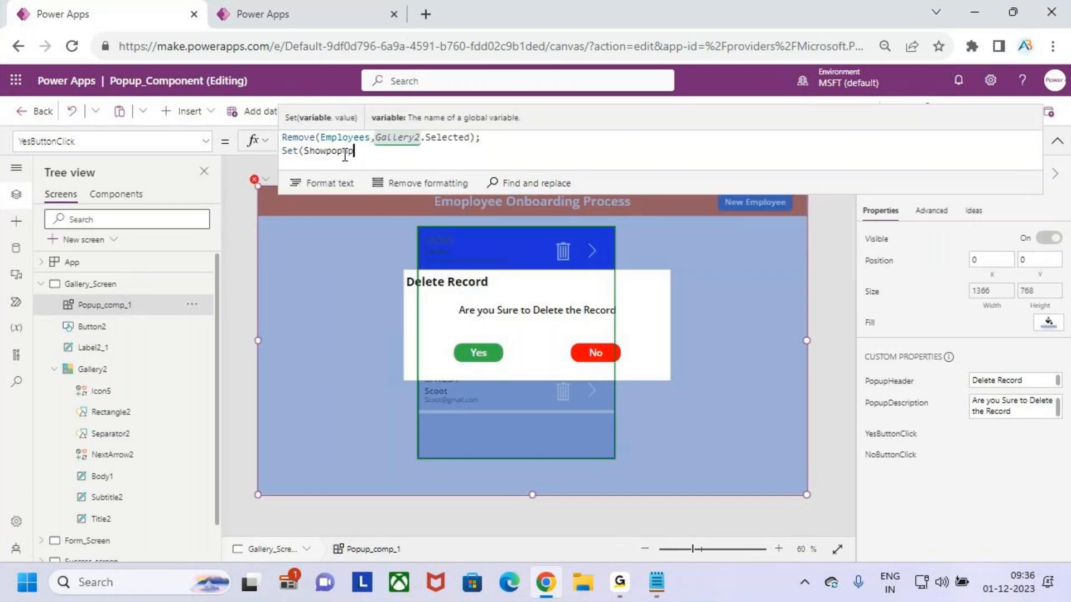
type("Showpopup")
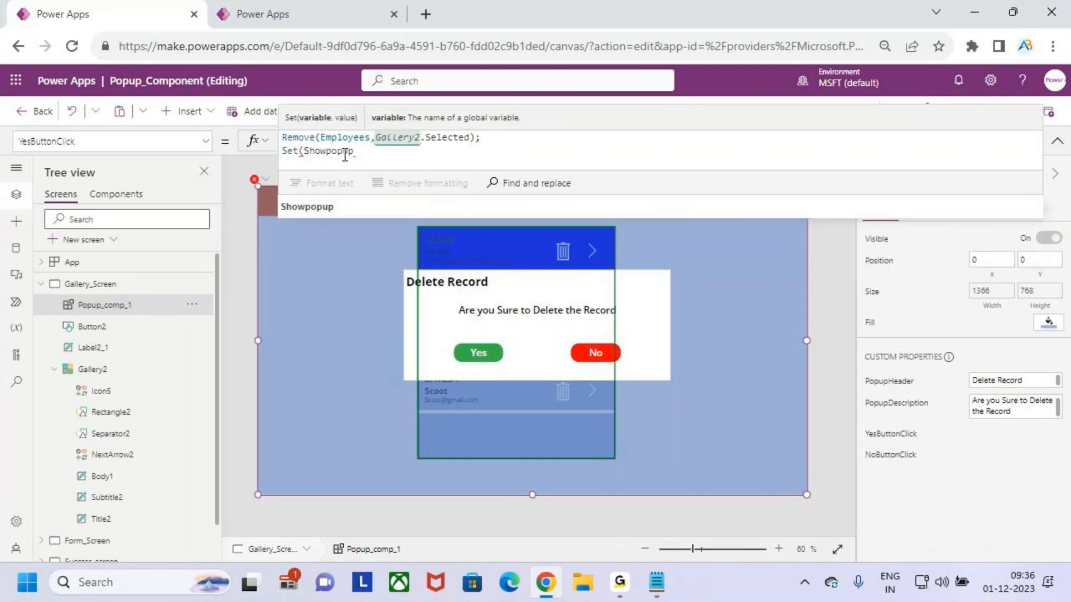
type(",fals")
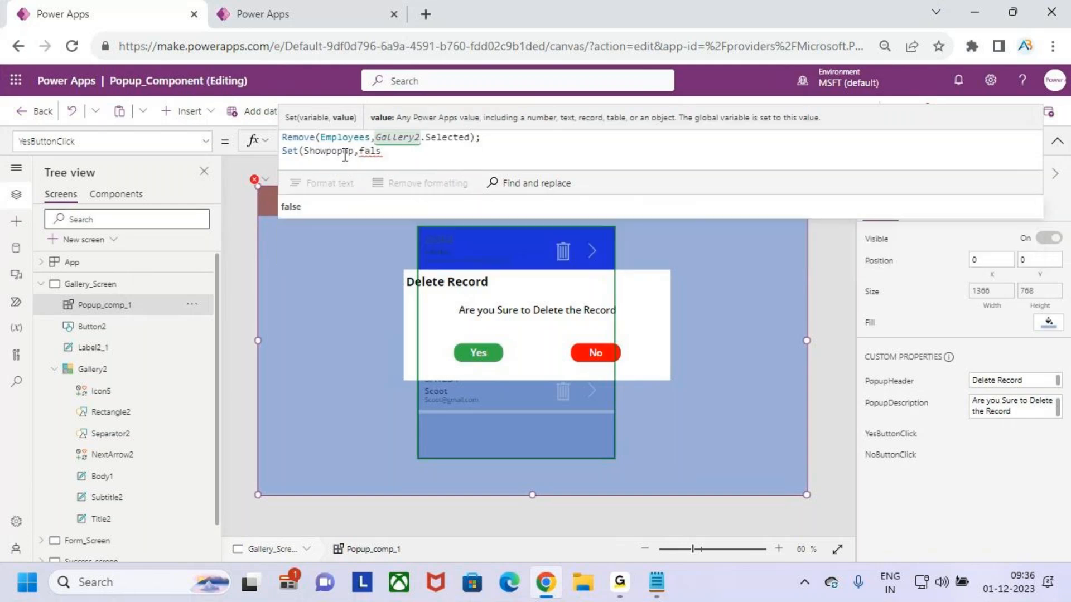
type("e)")
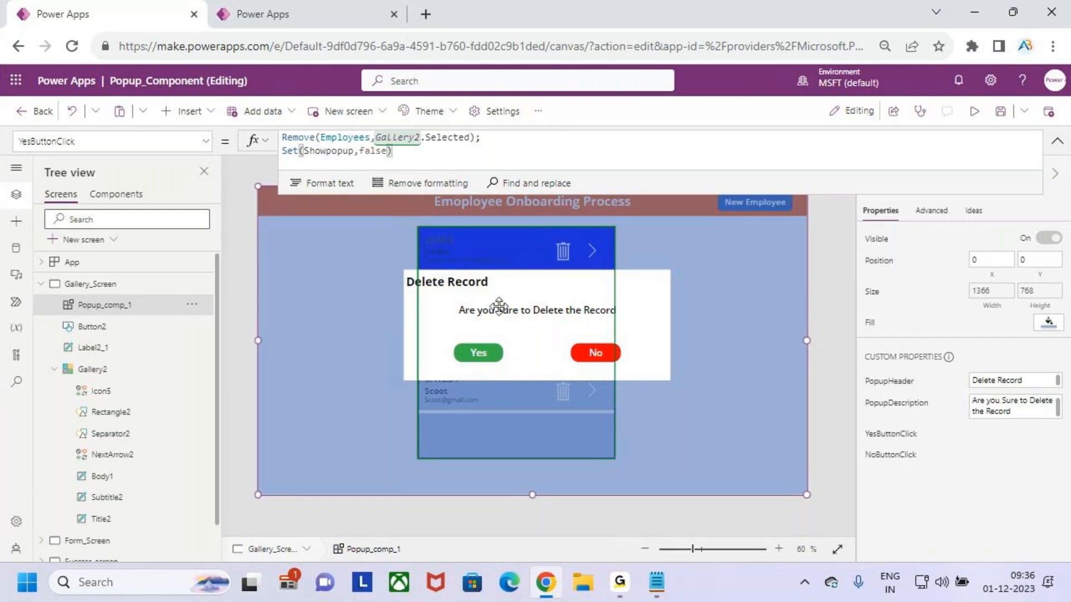
left_click_drag(464, 354, 494, 329)
left_click_drag(262, 122, 519, 170)
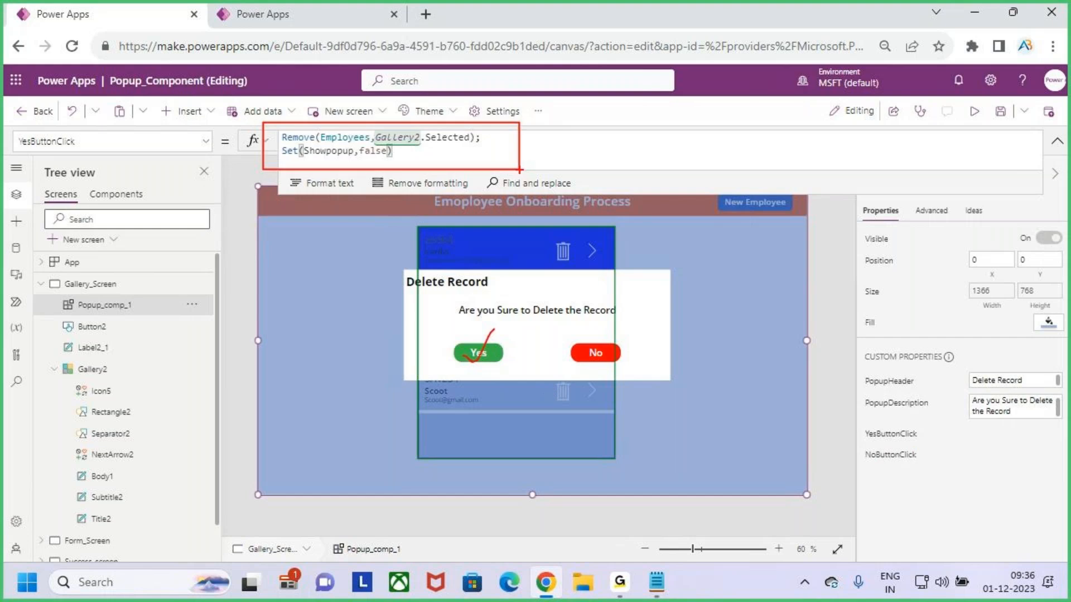
left_click_drag(565, 244, 594, 220)
left_click_drag(316, 162, 364, 163)
key("Escape")
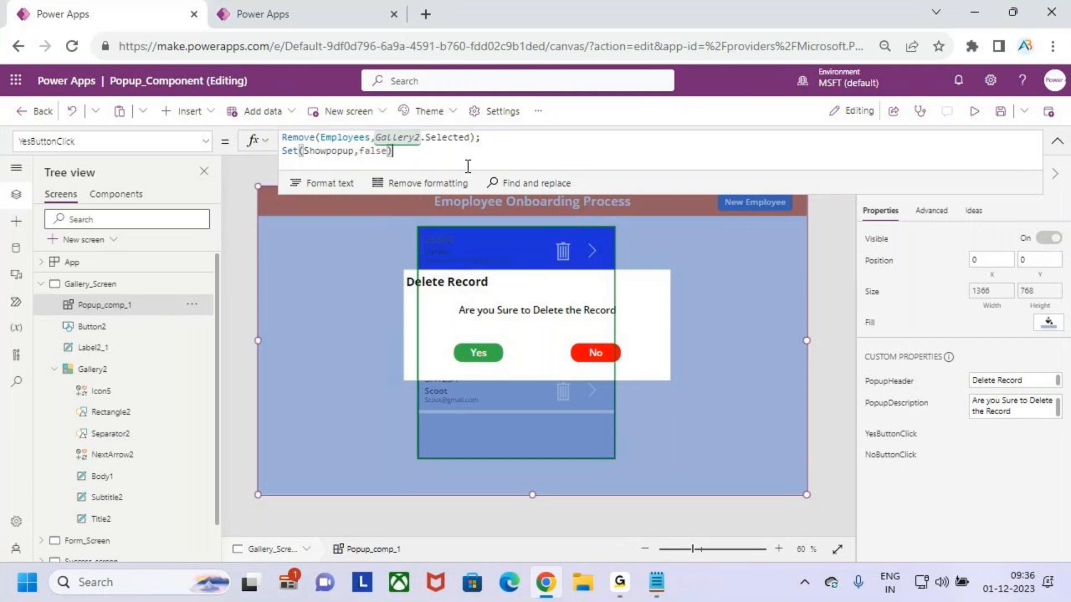
Set the popup's NoButtonClick event to Set(Showpopup,false)
left_click(899, 456)
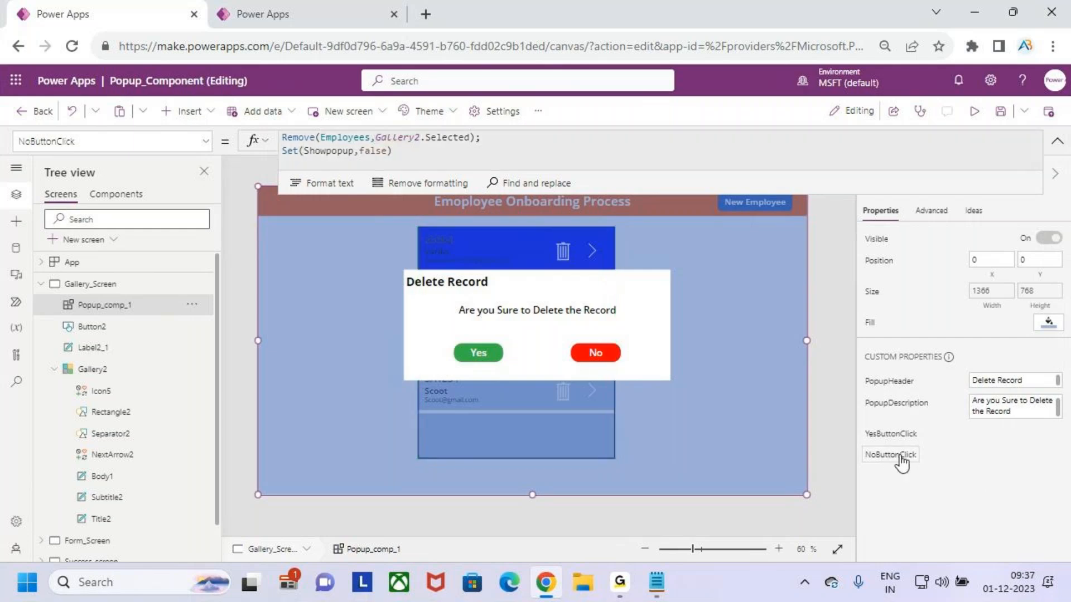
key("ctrl+2")
left_click_drag(566, 338, 643, 380)
key("Escape")
left_click_drag(337, 148, 279, 155)
key("BackSpace")
type("set(")
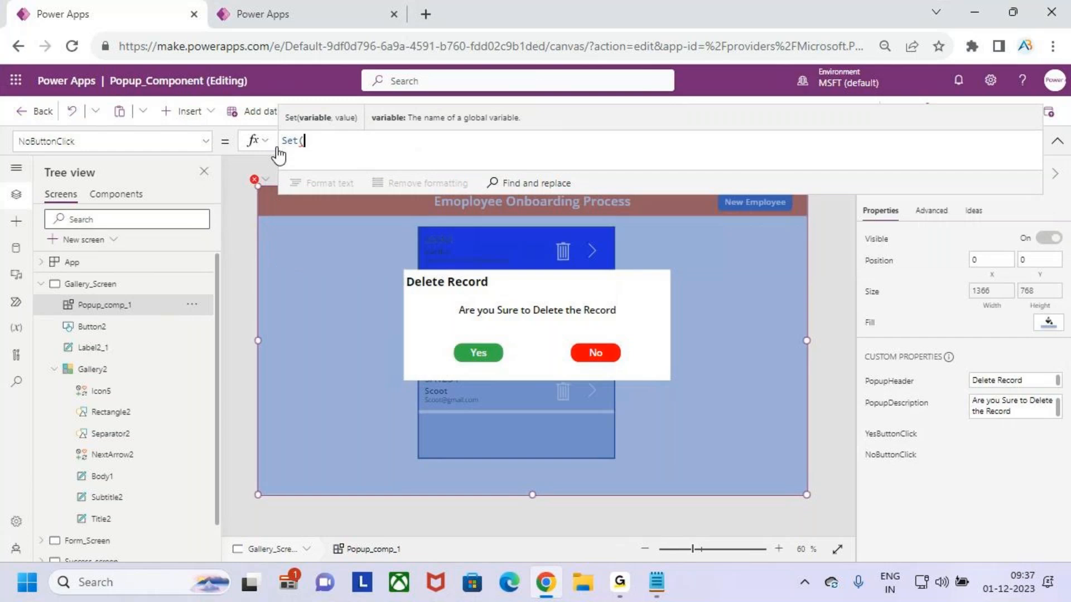
type("Showpopup,fa")
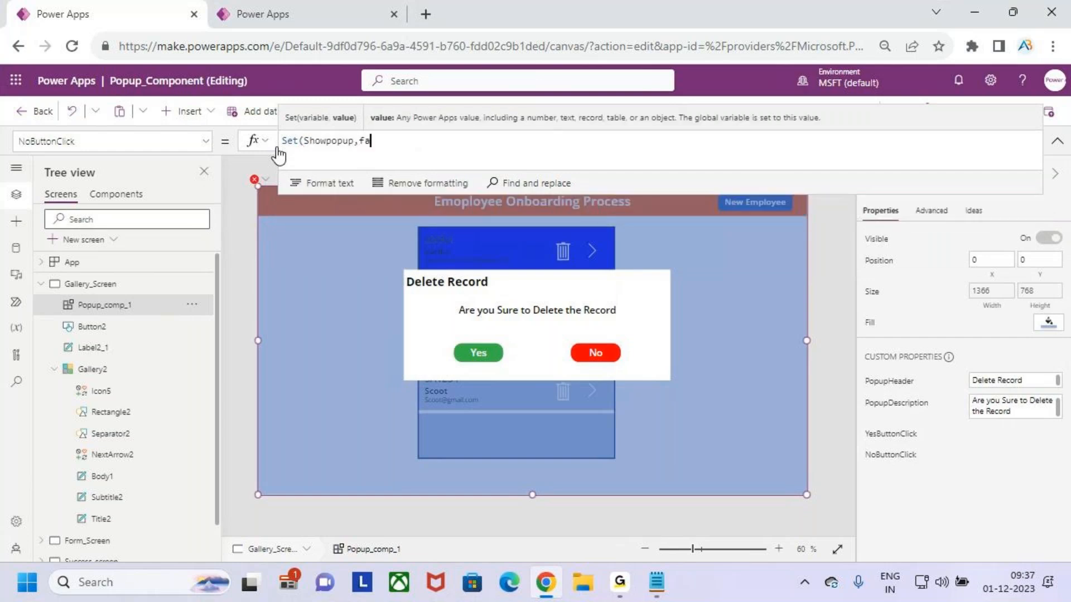
type("lse)")
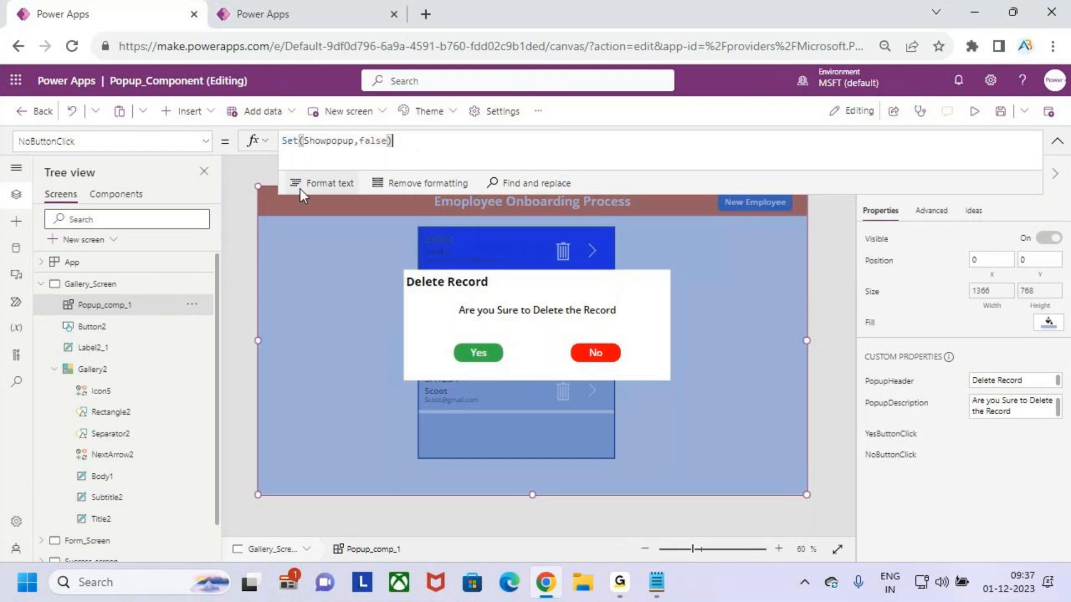
key("ctrl+2")
mouse_move(447, 276)
left_mouse_down()
mouse_move(489, 321)
mouse_move(640, 185)
left_mouse_up()
key("Escape")
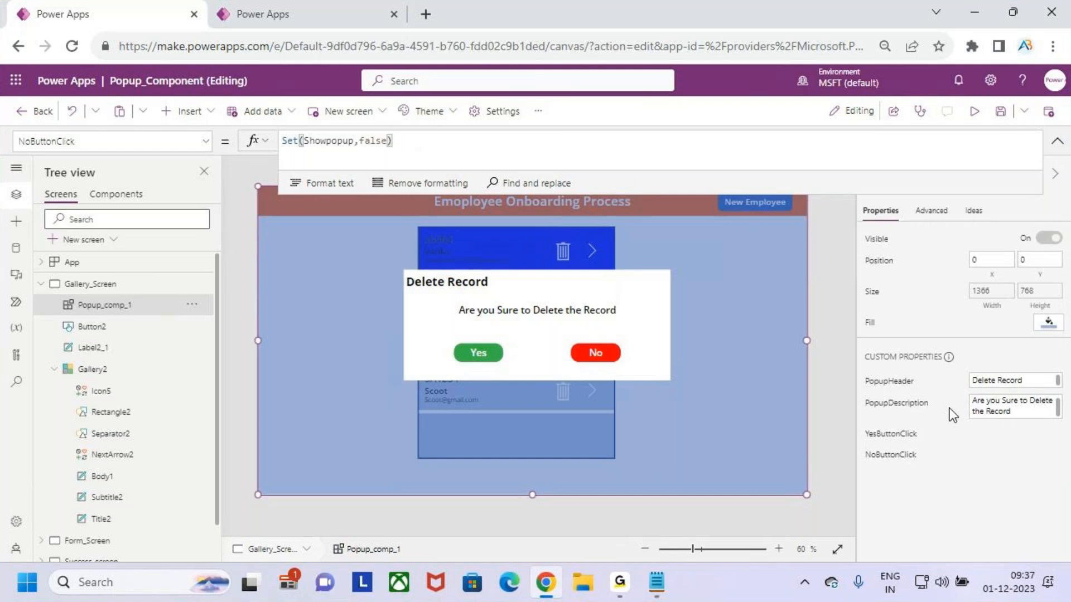
Save the app and open the preview
left_click(1000, 112)
left_click(974, 111)
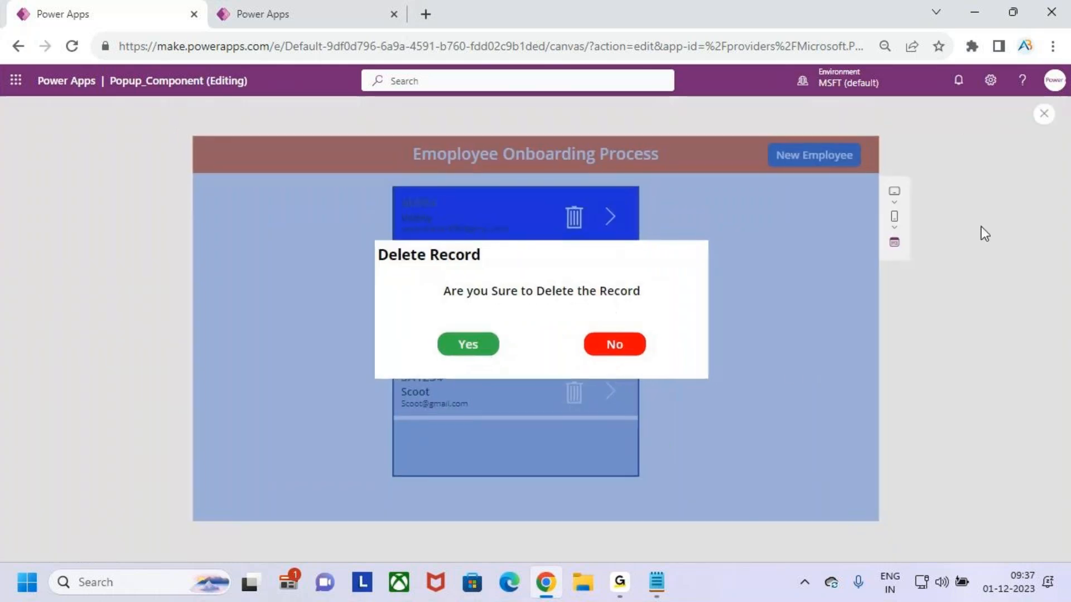
Test the delete popup in preview by opening it for the first employee record and cancelling with No
left_click(616, 351)
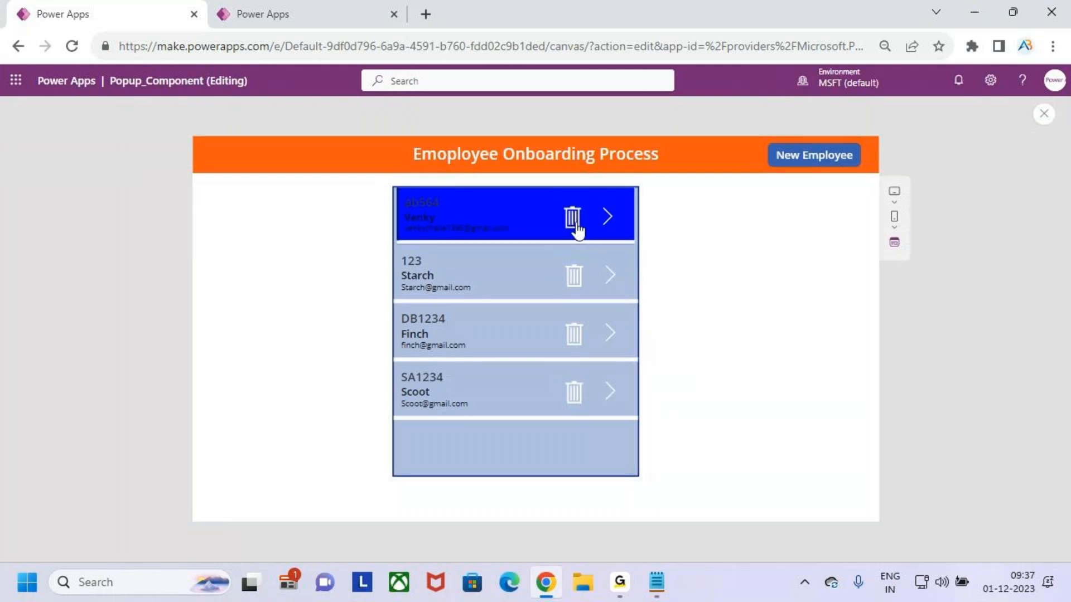
left_click(574, 279)
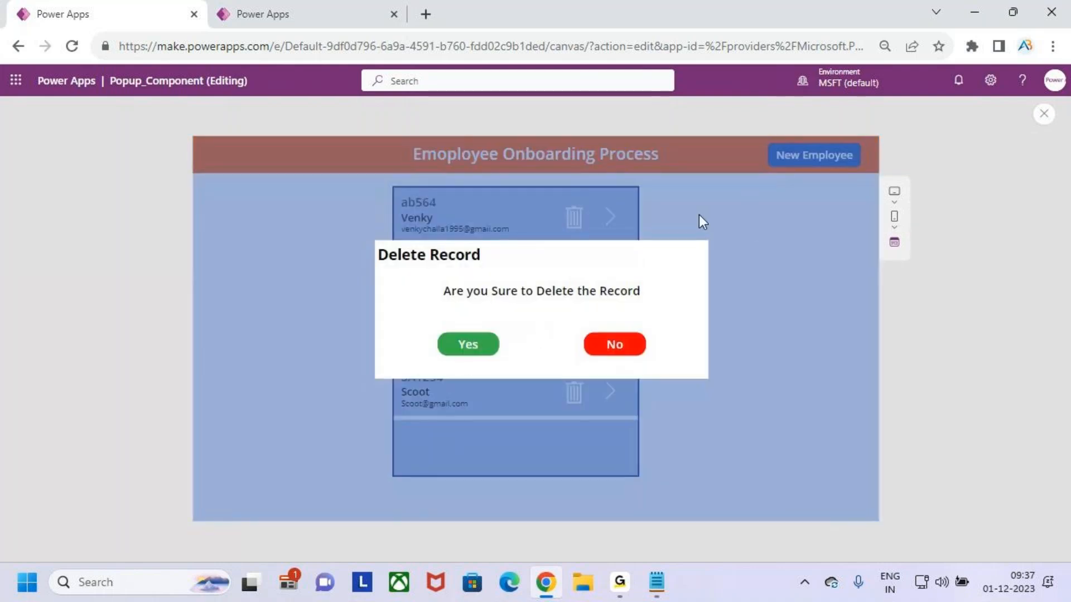
key("ctrl+2")
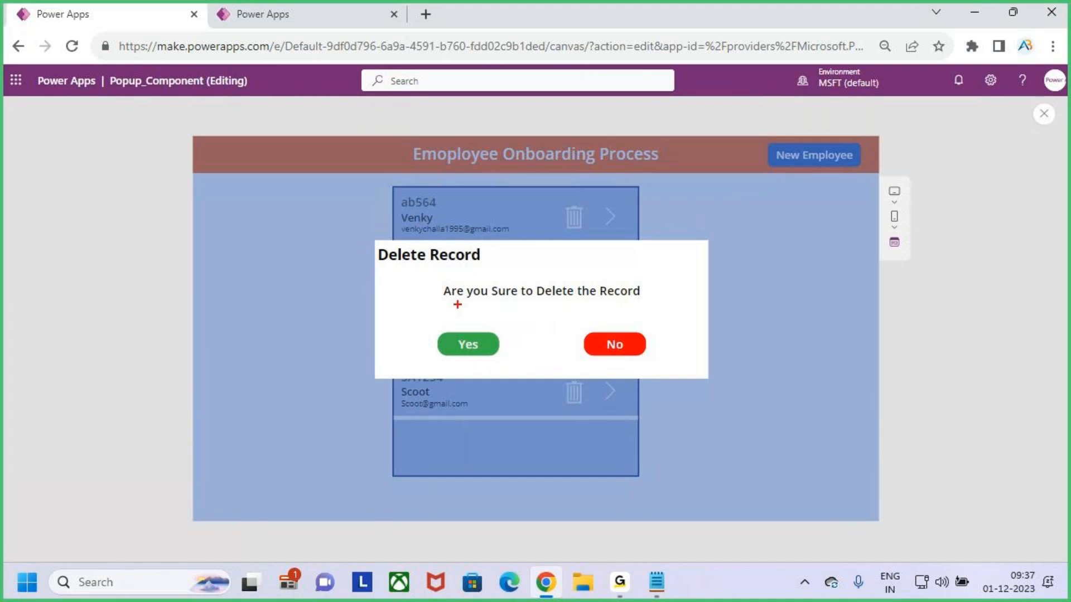
mouse_move(393, 268)
left_mouse_down()
mouse_move(462, 268)
mouse_move(505, 304)
mouse_move(665, 308)
left_mouse_up()
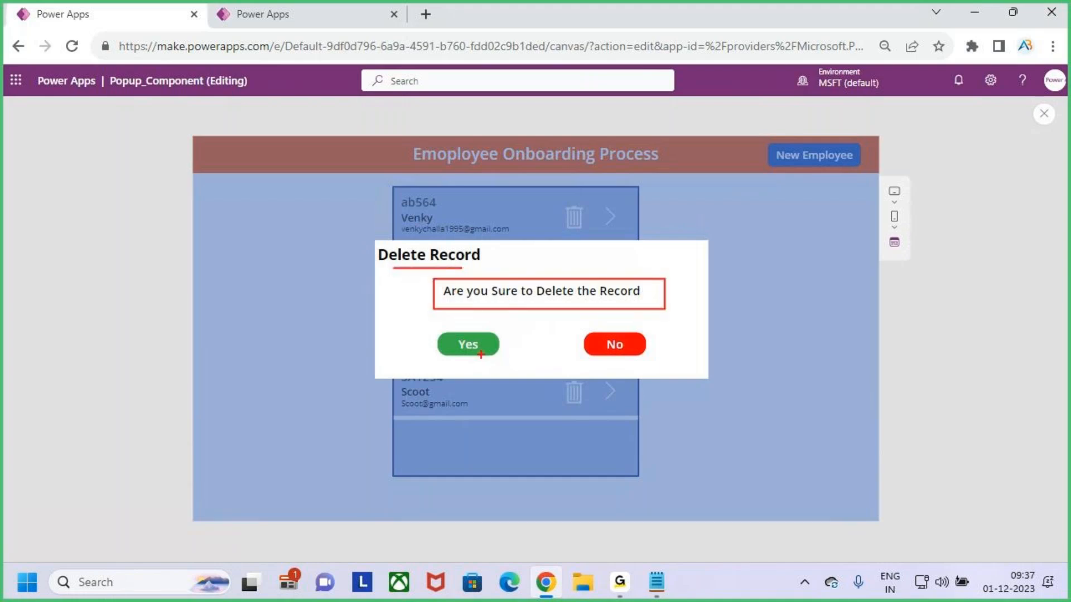
key("Escape")
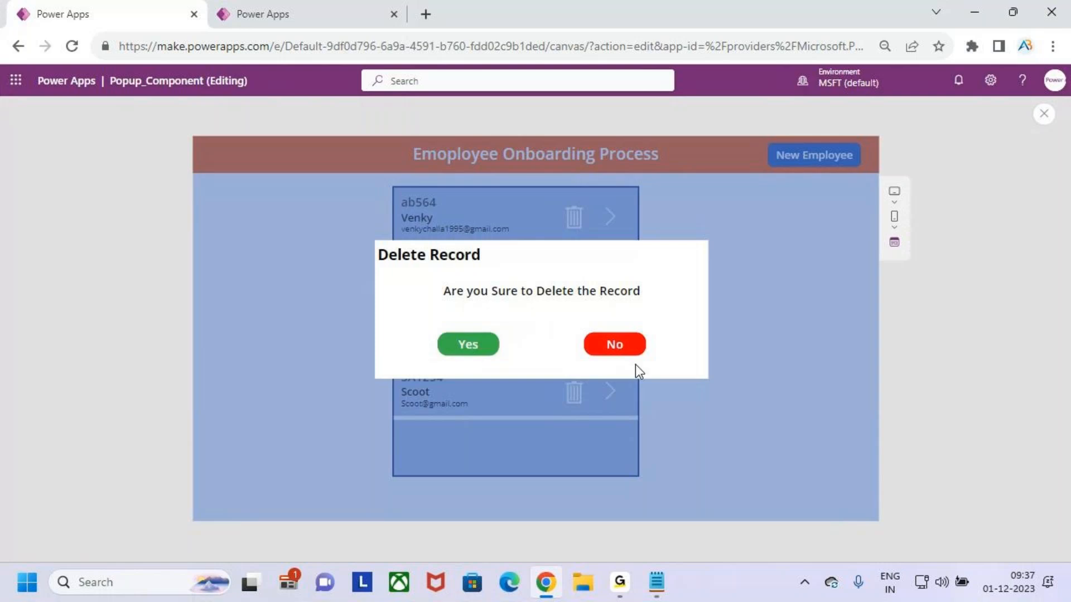
left_click(623, 349)
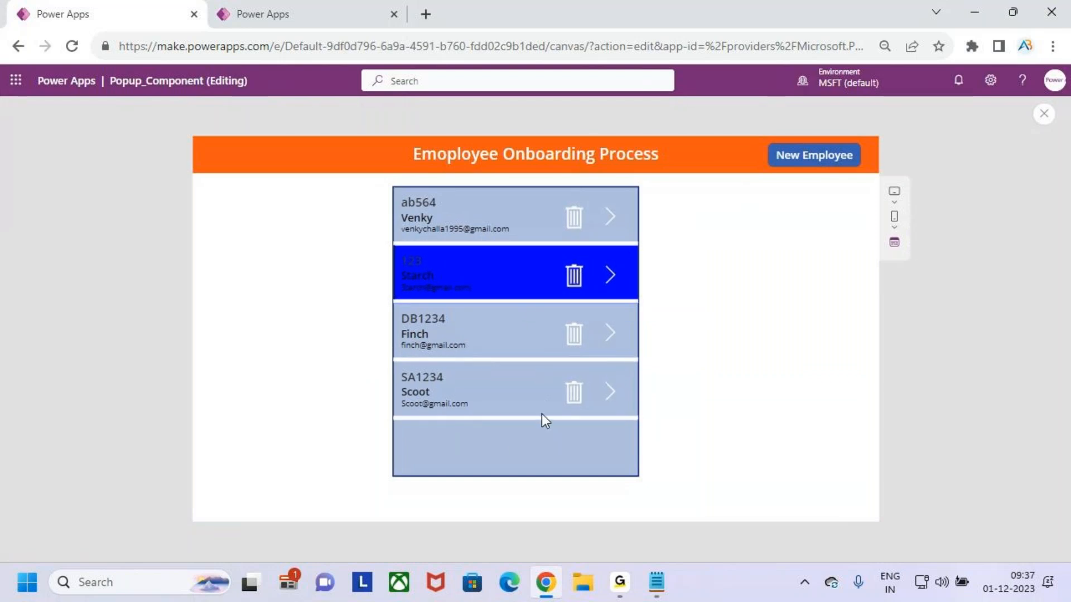
Delete the last employee record through its trash icon and confirm with Yes in the popup
left_click(531, 390)
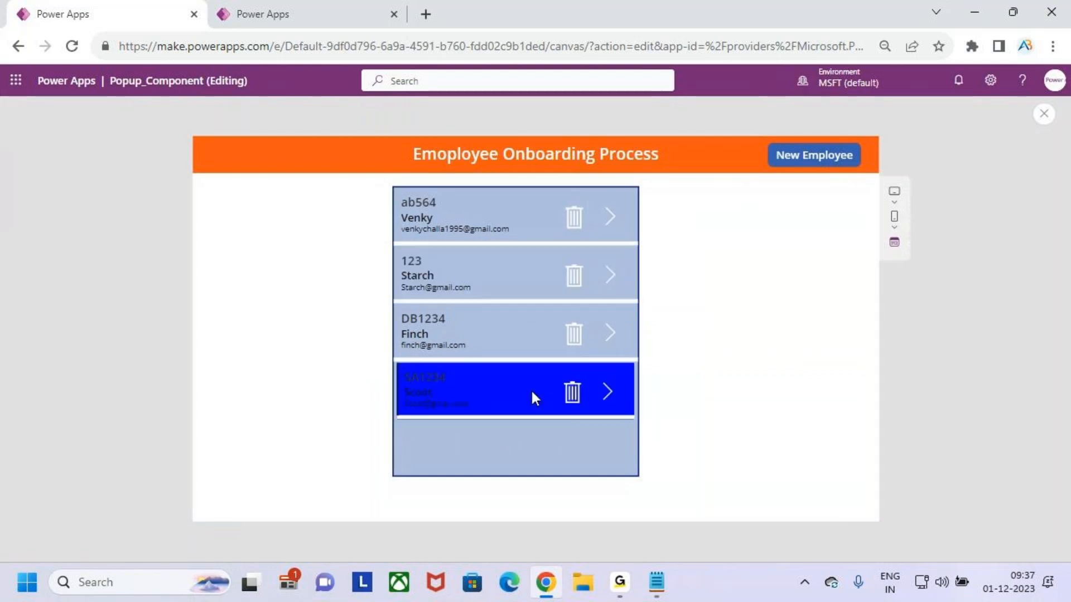
key("ctrl+2")
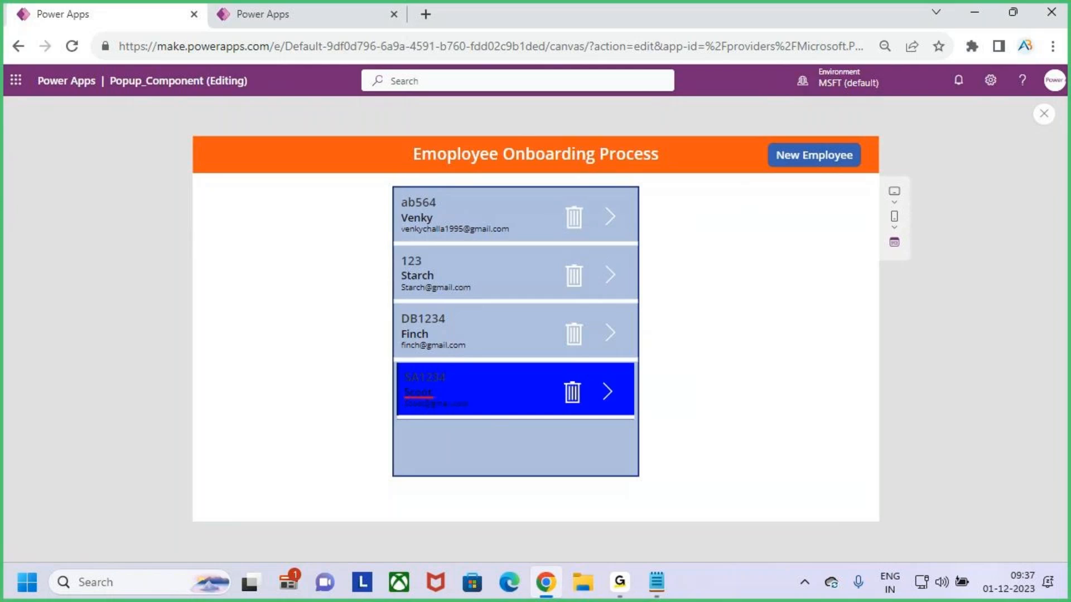
left_click(573, 400)
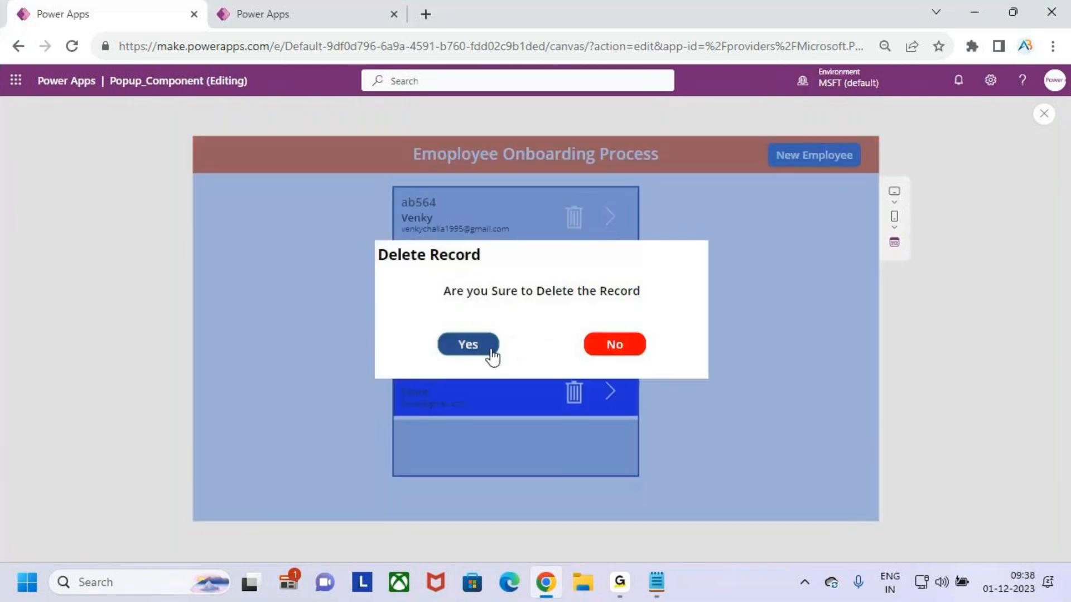
left_click(472, 341)
left_click(474, 348)
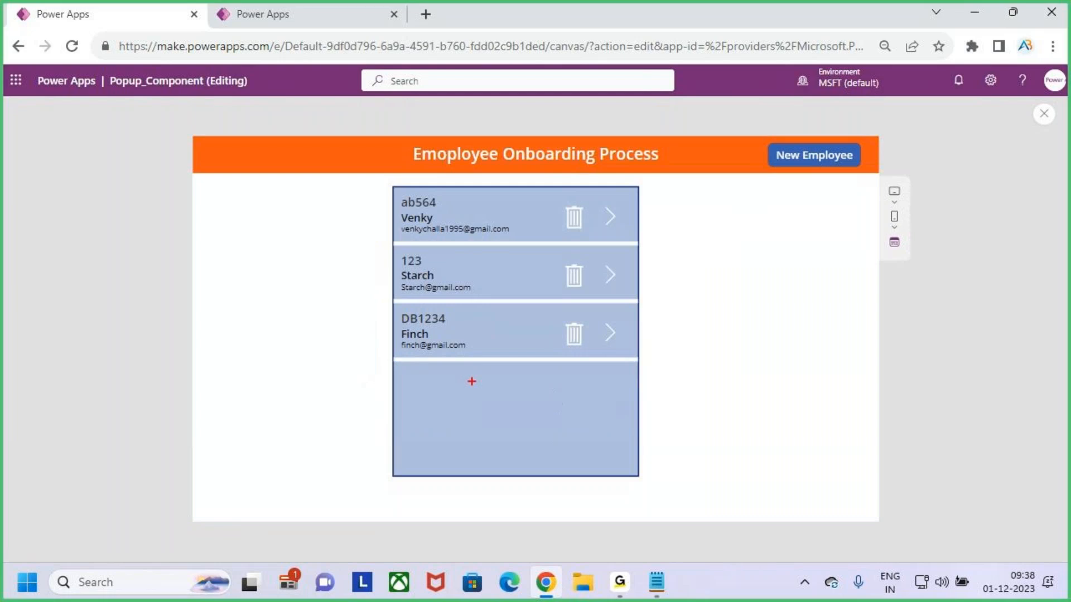
left_click_drag(435, 368, 535, 389)
key("Escape")
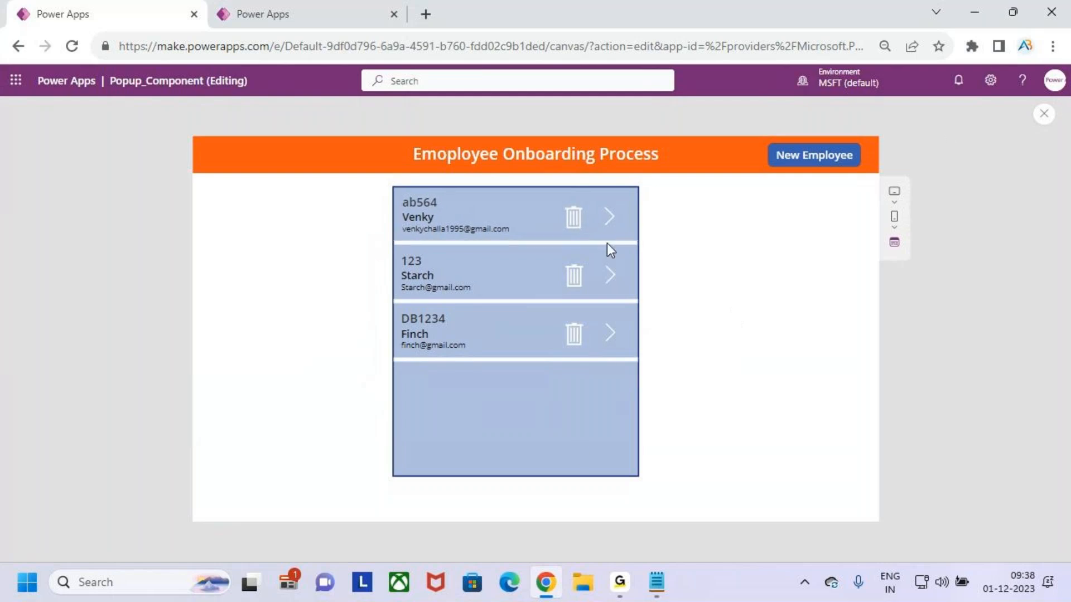
Open the delete popup for the first employee record, then exit the preview and dismiss the tip dialog
left_click(528, 209)
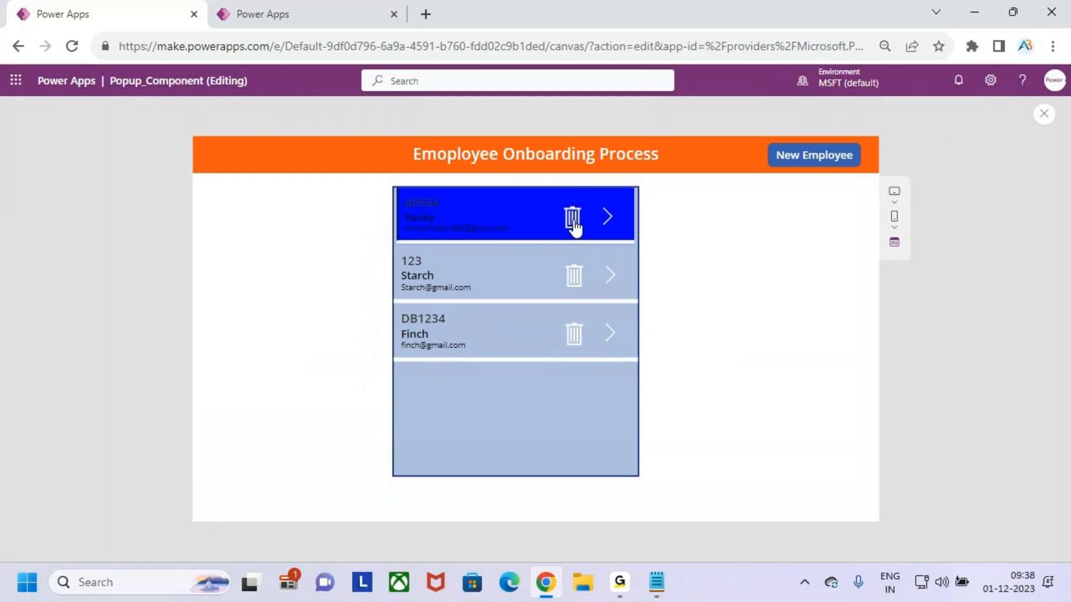
left_click(577, 226)
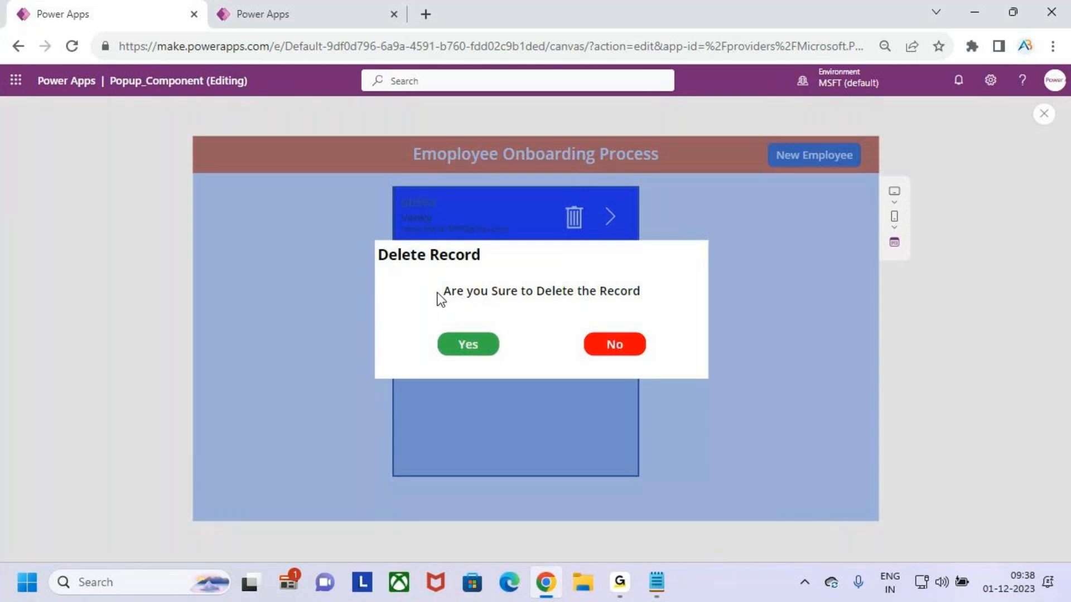
key("ctrl+2")
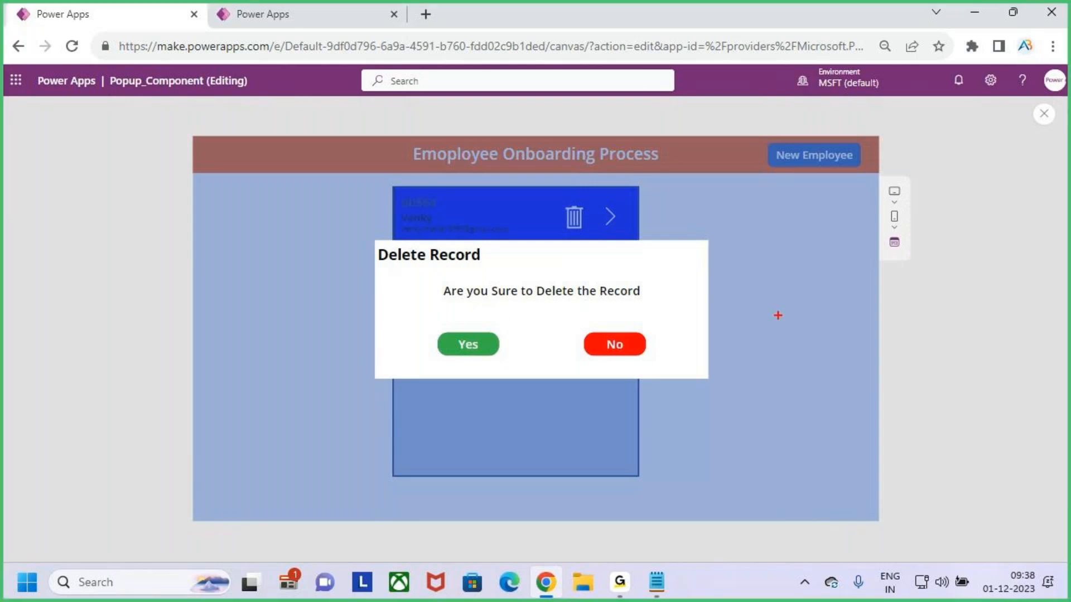
mouse_move(799, 317)
left_mouse_down()
mouse_move(799, 362)
mouse_move(803, 331)
mouse_move(859, 349)
left_mouse_up()
mouse_move(862, 307)
left_mouse_down()
mouse_move(861, 370)
mouse_move(861, 349)
left_mouse_up()
key("Escape")
key("Escape")
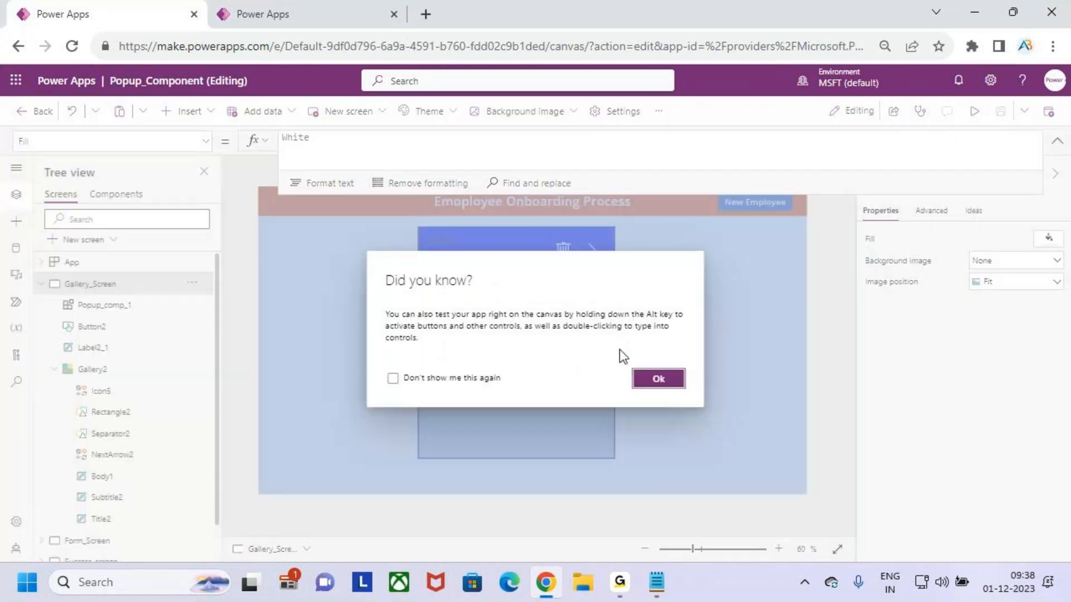
left_click(656, 380)
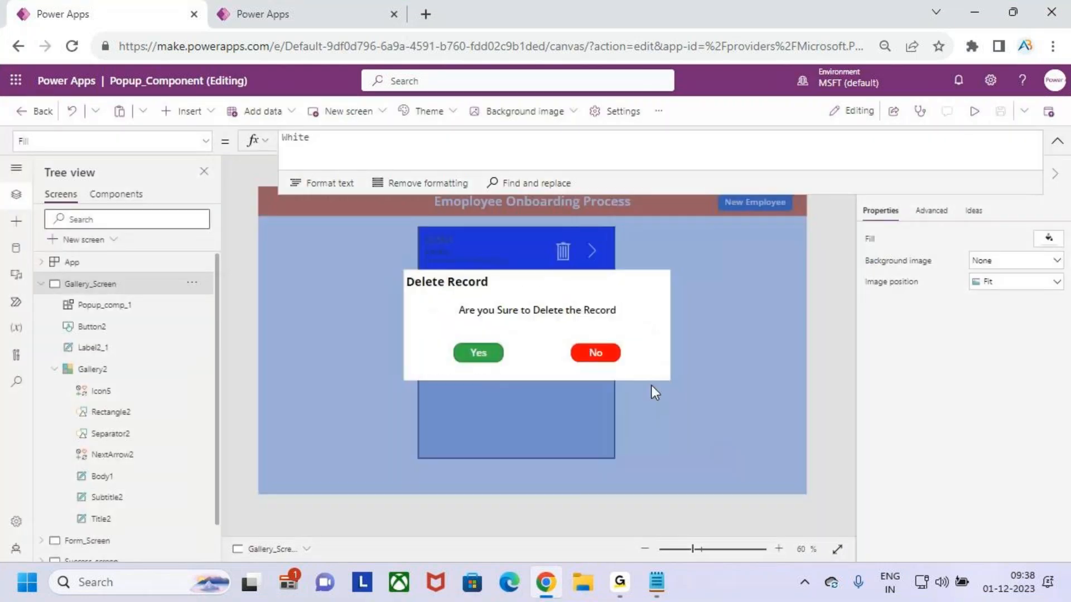
Cancel the delete popup with No in a fresh preview, then leave the preview and dismiss the tip dialog
left_click(974, 111)
left_click(640, 351)
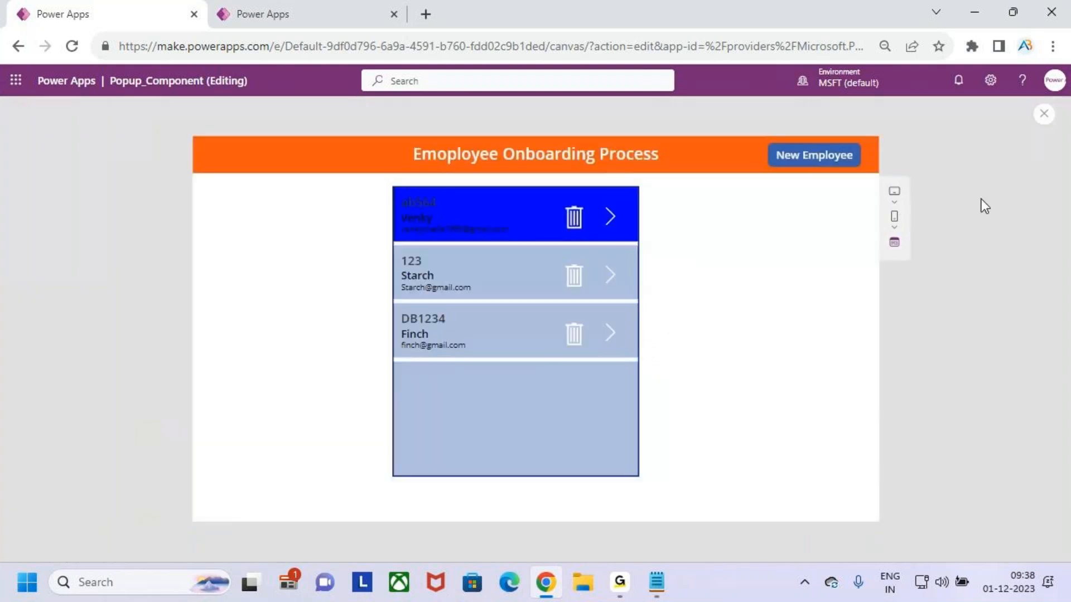
left_click(1043, 118)
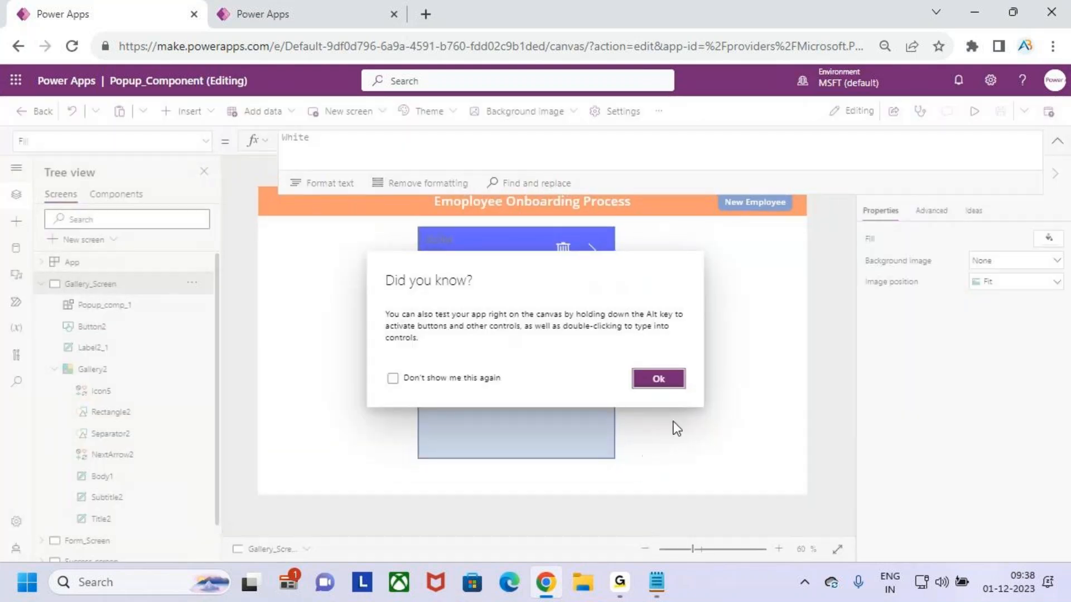
left_click(656, 380)
Preview the app again and open the first employee's details screen from the gallery
left_click(973, 113)
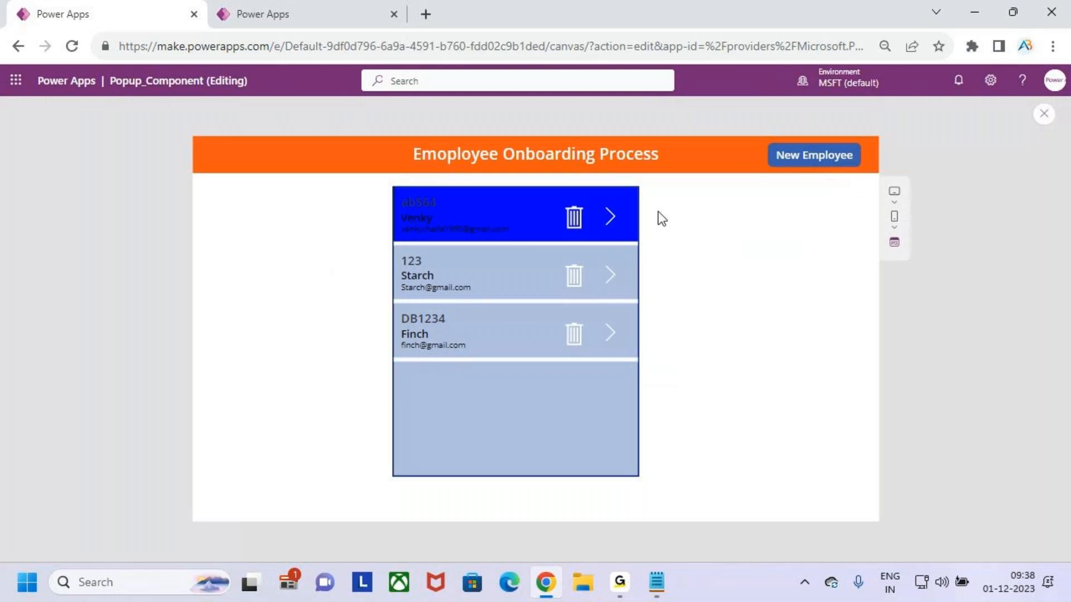
left_click(613, 234)
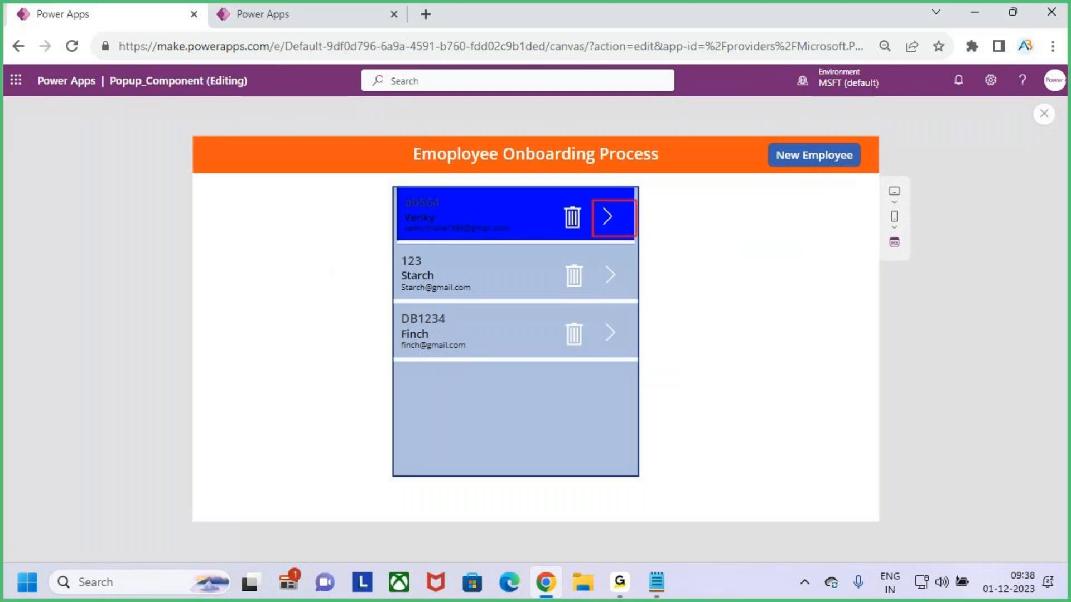
left_click_drag(396, 189, 483, 243)
key("Escape")
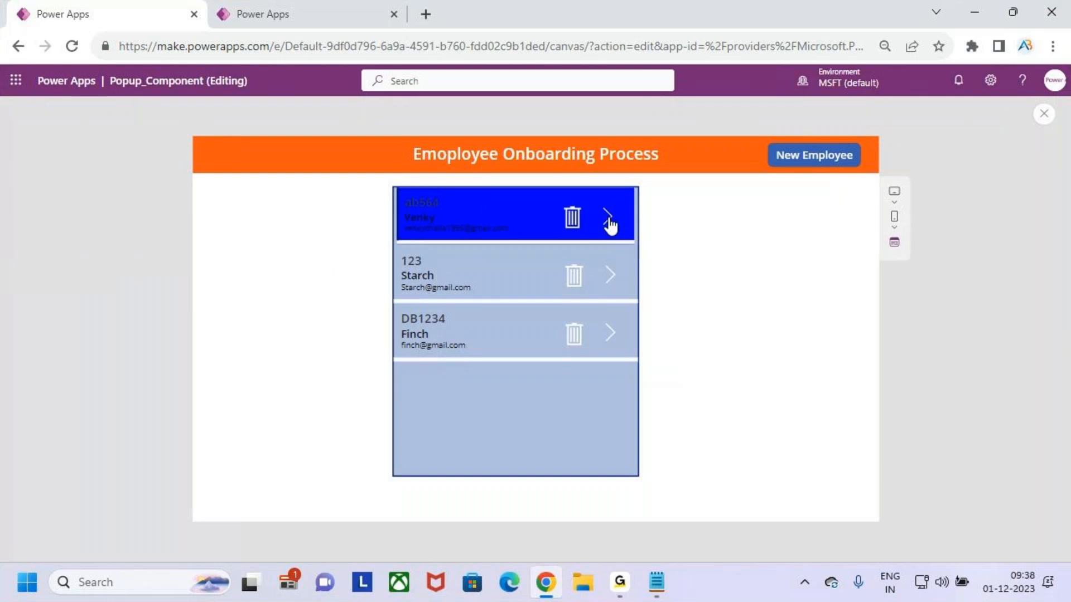
left_click(609, 225)
key("ctrl+2")
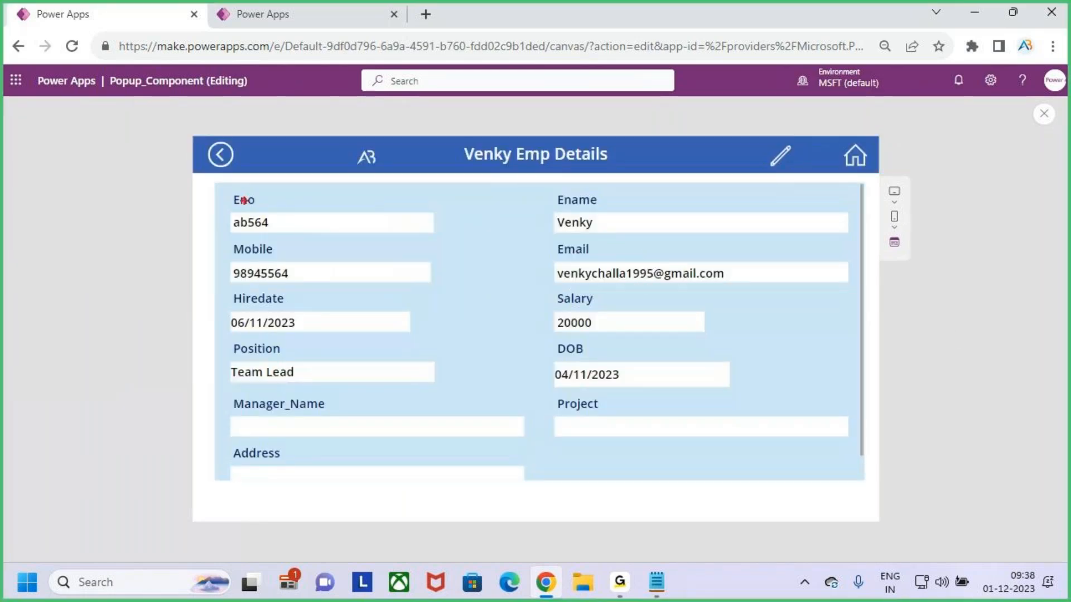
left_click_drag(222, 186, 774, 481)
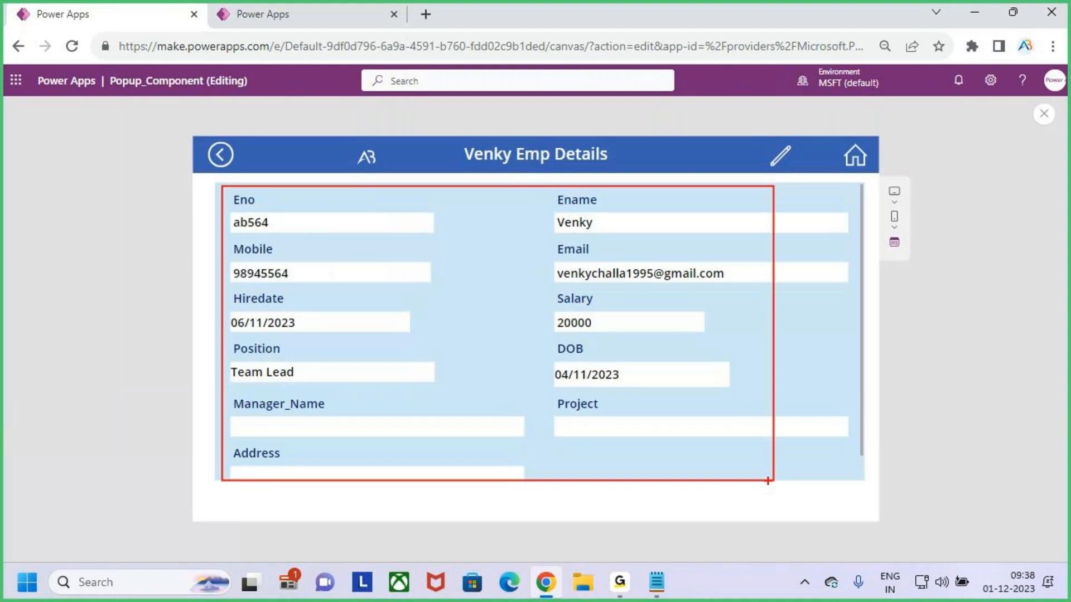
key("Escape")
key("ctrl+2")
mouse_move(496, 291)
left_mouse_down()
mouse_move(530, 352)
mouse_move(547, 296)
left_mouse_up()
mouse_move(556, 353)
left_mouse_down()
mouse_move(556, 301)
mouse_move(590, 337)
mouse_move(641, 335)
mouse_move(648, 274)
left_mouse_up()
left_click_drag(565, 283, 585, 256)
key("Escape")
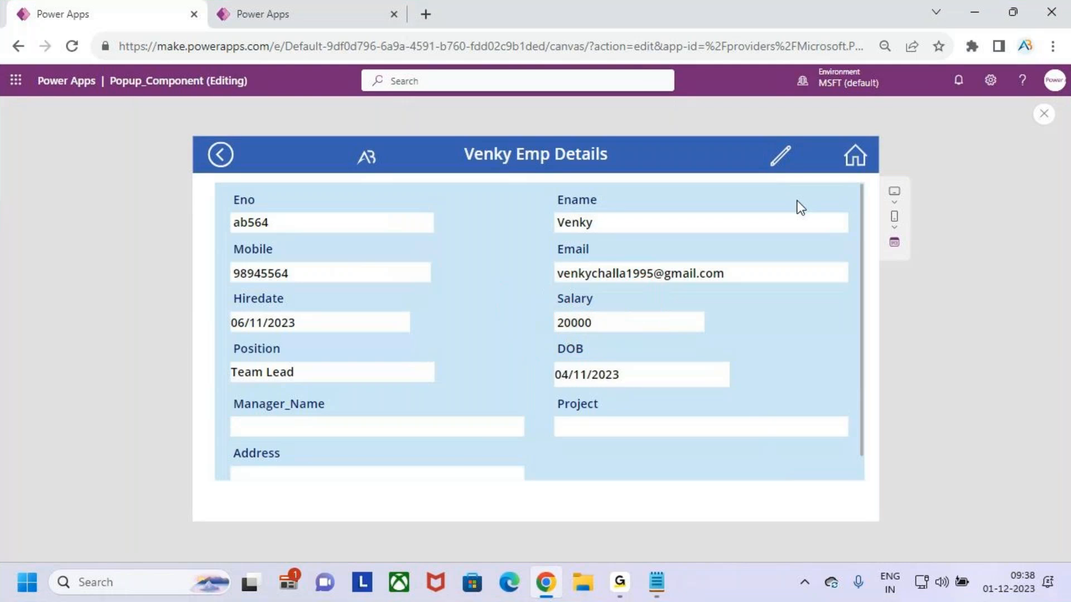
Switch the details form to edit mode and change the Eno value to ab5643 without saving
left_click(779, 167)
key("ctrl+2")
left_click_drag(576, 258, 658, 185)
key("Escape")
left_click(622, 223)
left_click(321, 223)
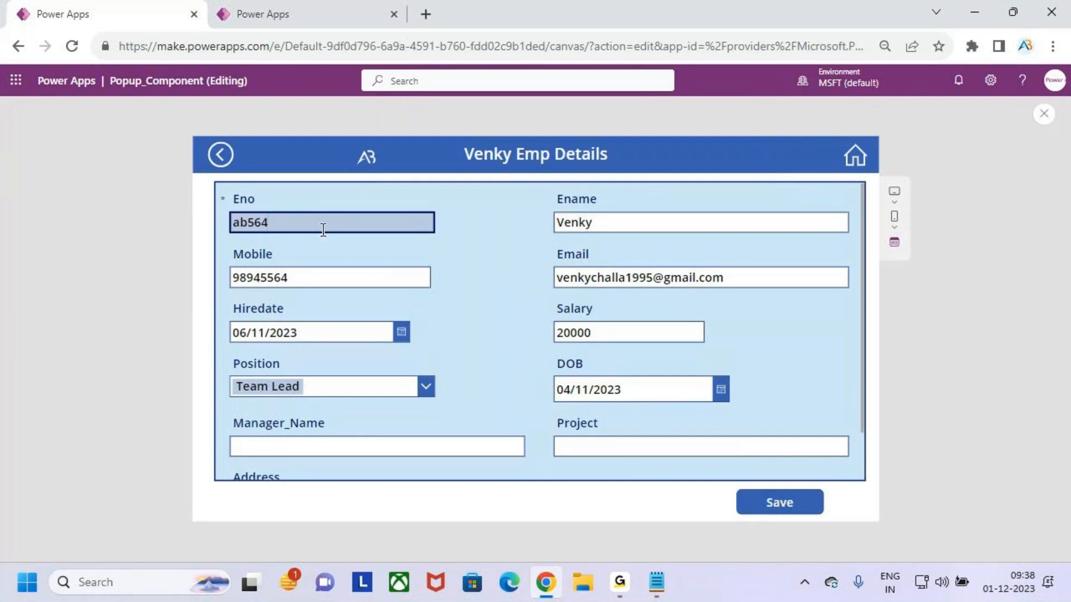
type("3")
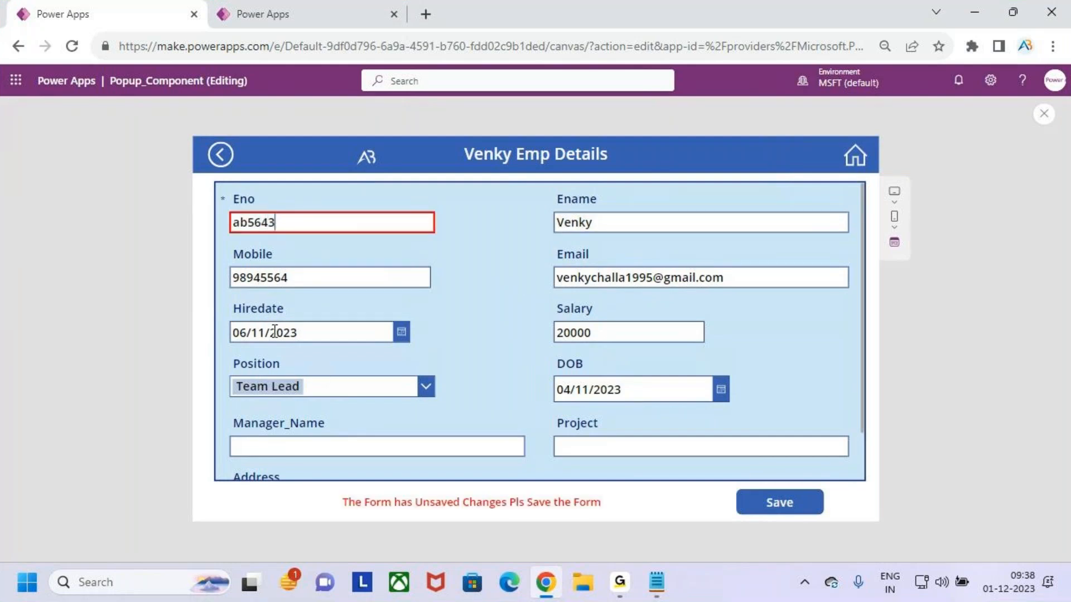
Exit the preview and dismiss the tip dialog
key("ctrl+2")
left_click_drag(768, 503, 832, 463)
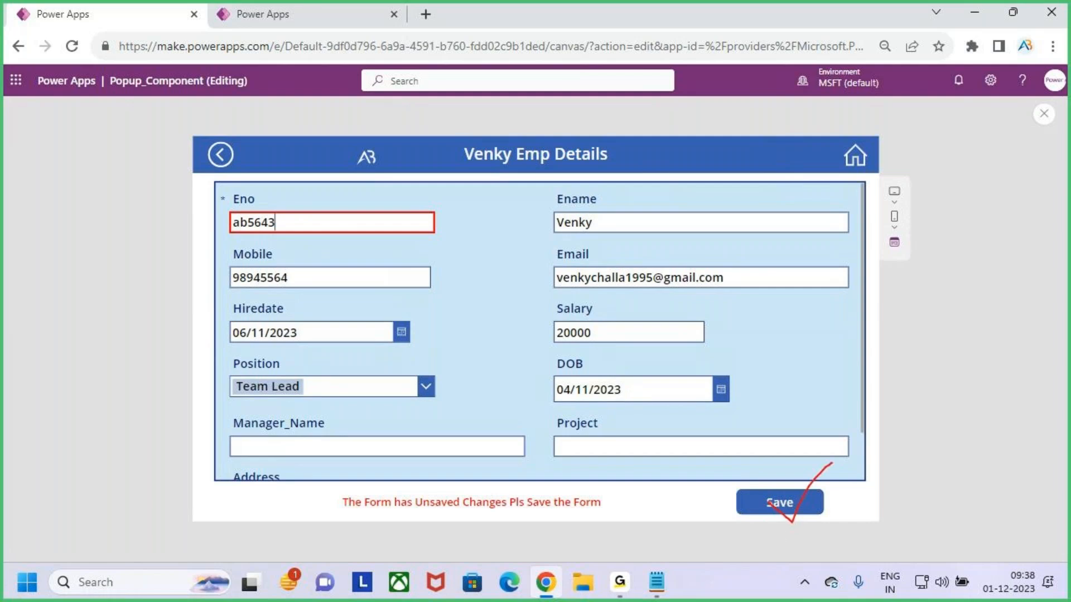
key("Escape")
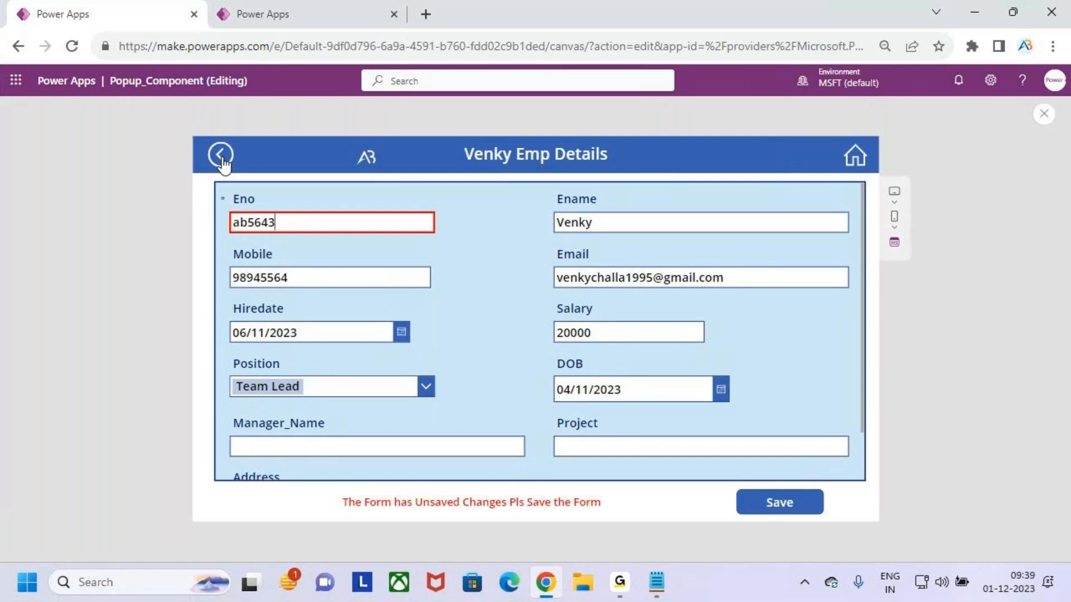
left_click(1043, 114)
left_click(656, 377)
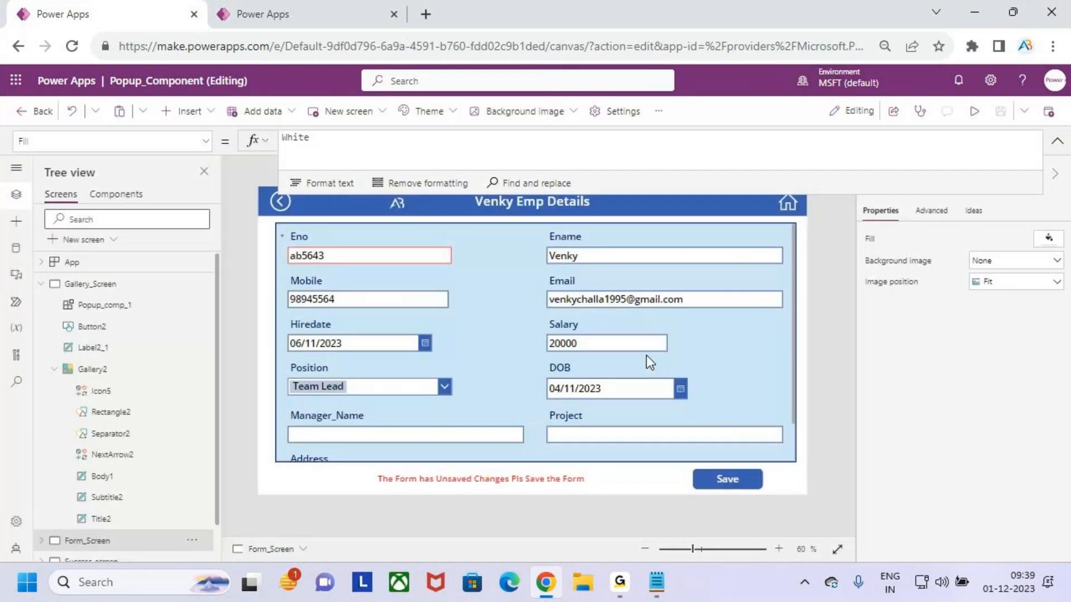
Select the back icon on Form_Screen and review its OnSelect formula for the unsaved-changes popup
left_click(280, 202)
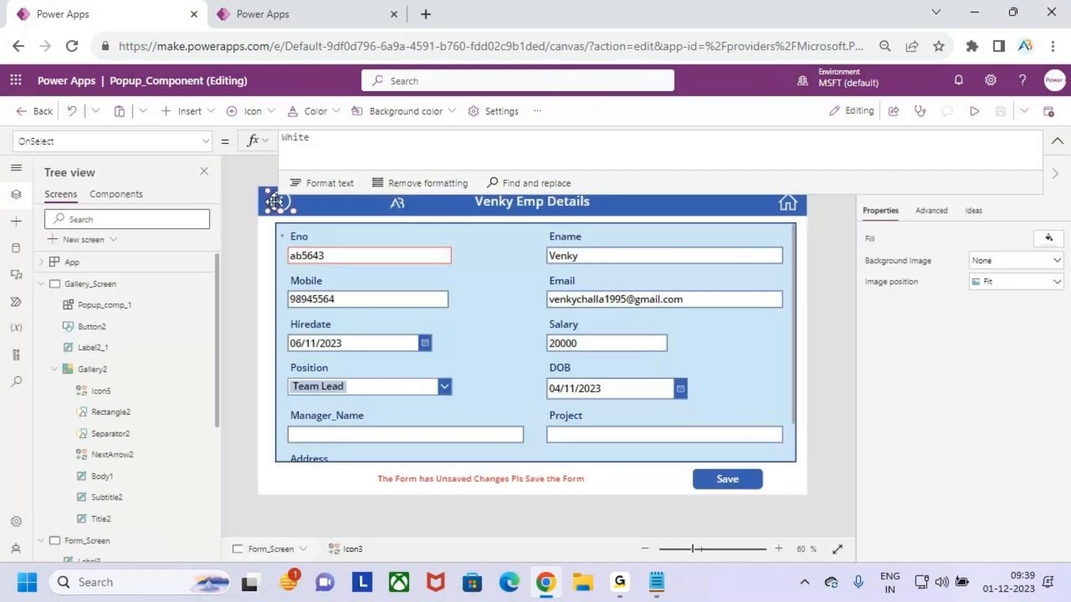
left_click(643, 143)
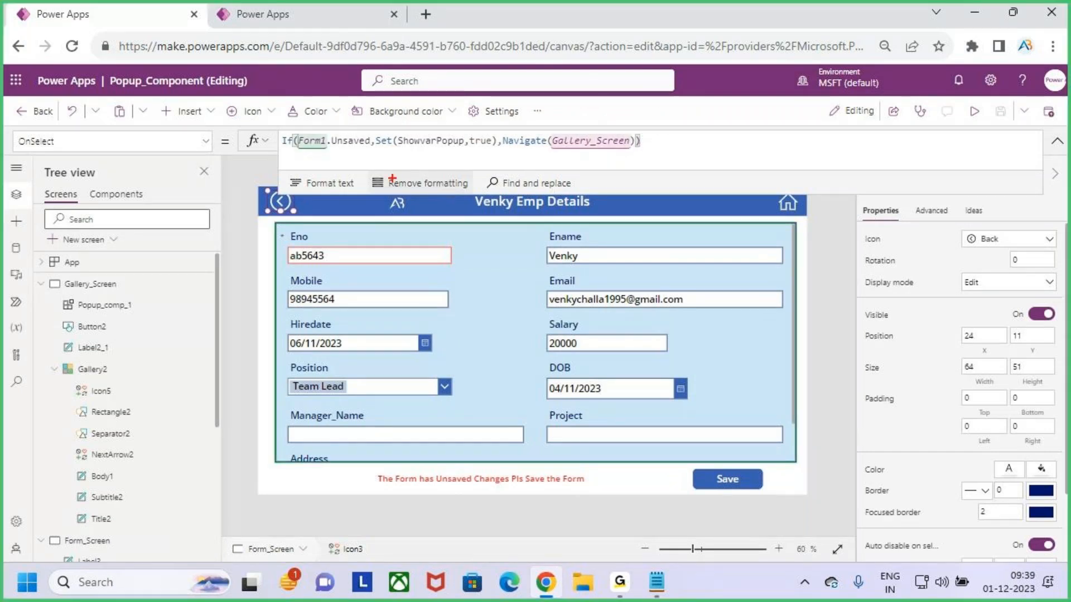
mouse_move(60, 269)
left_mouse_down()
mouse_move(133, 298)
mouse_move(140, 255)
left_mouse_up()
key("Escape")
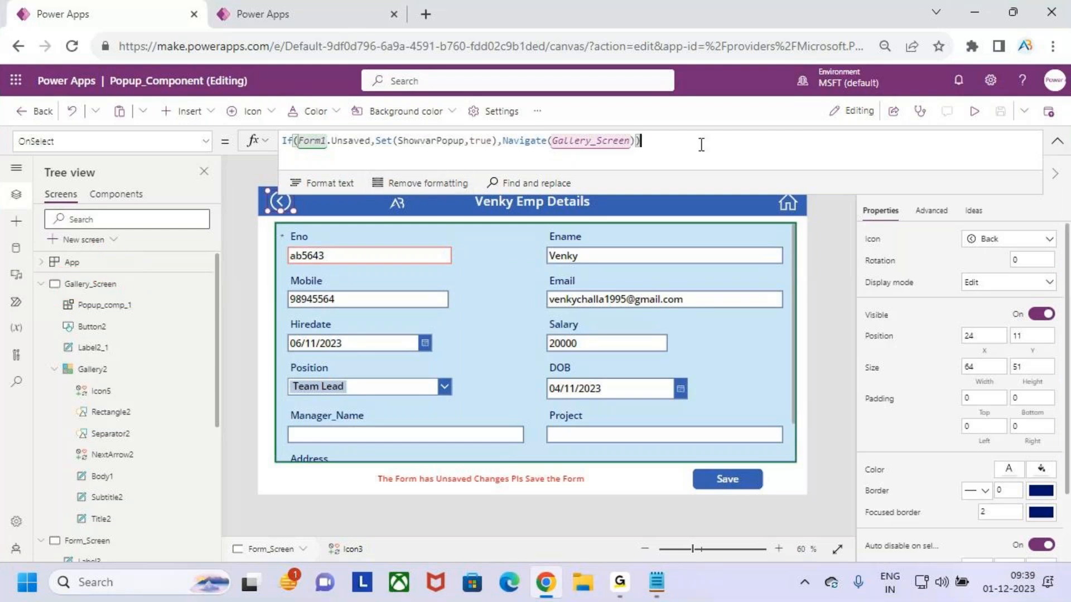
left_click(1057, 141)
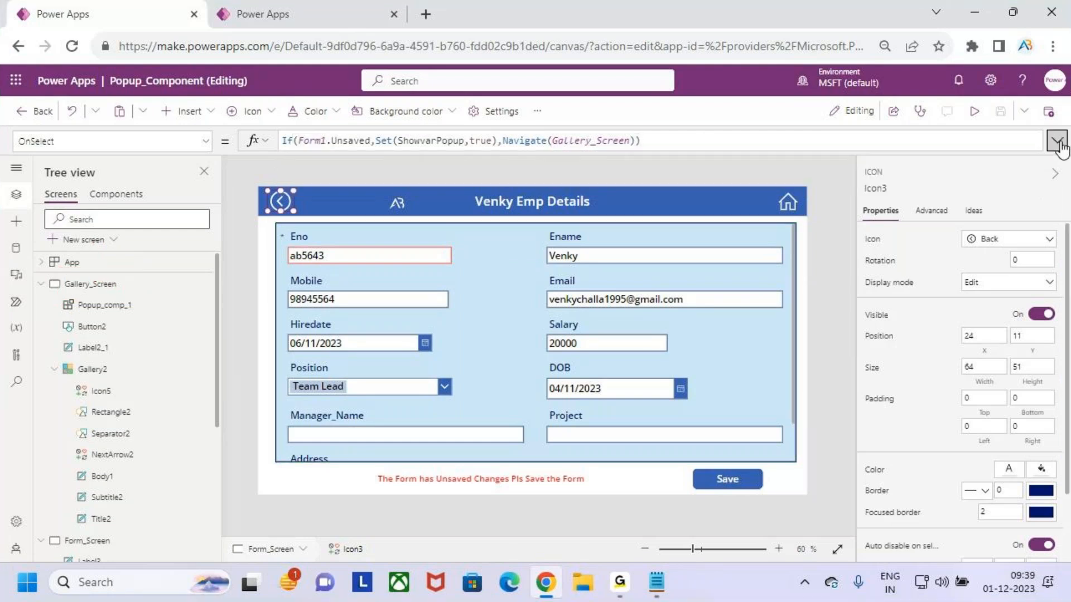
Open the app preview on the form with unsaved changes
left_click(974, 111)
key("ctrl+2")
left_click_drag(771, 498, 808, 471)
left_click_drag(280, 241, 327, 213)
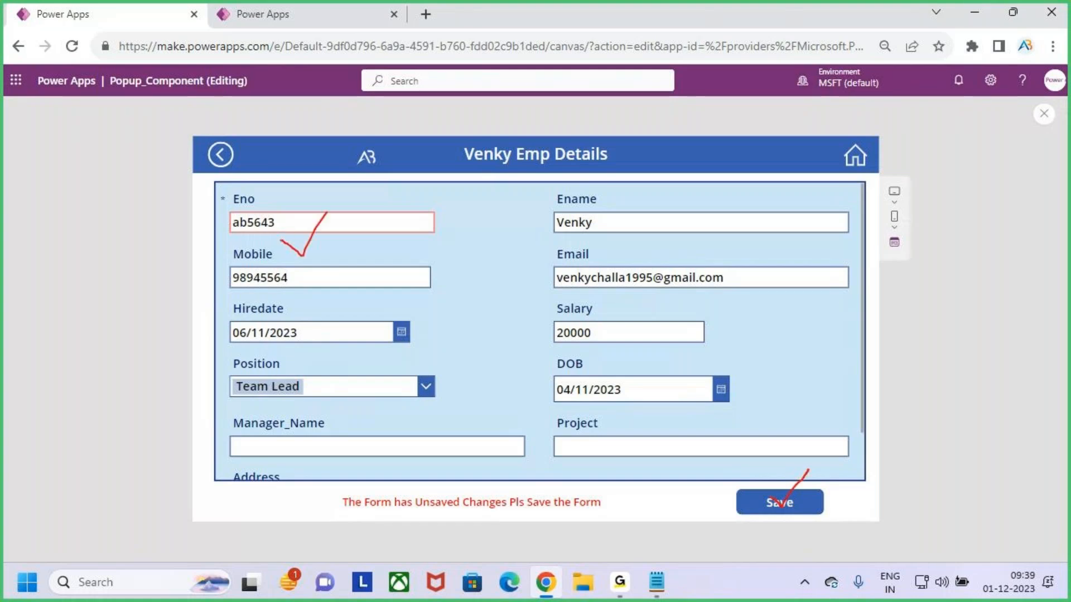
left_click_drag(808, 466, 784, 493)
mouse_move(243, 135)
left_mouse_down()
mouse_move(201, 131)
mouse_move(241, 140)
mouse_move(222, 145)
left_mouse_up()
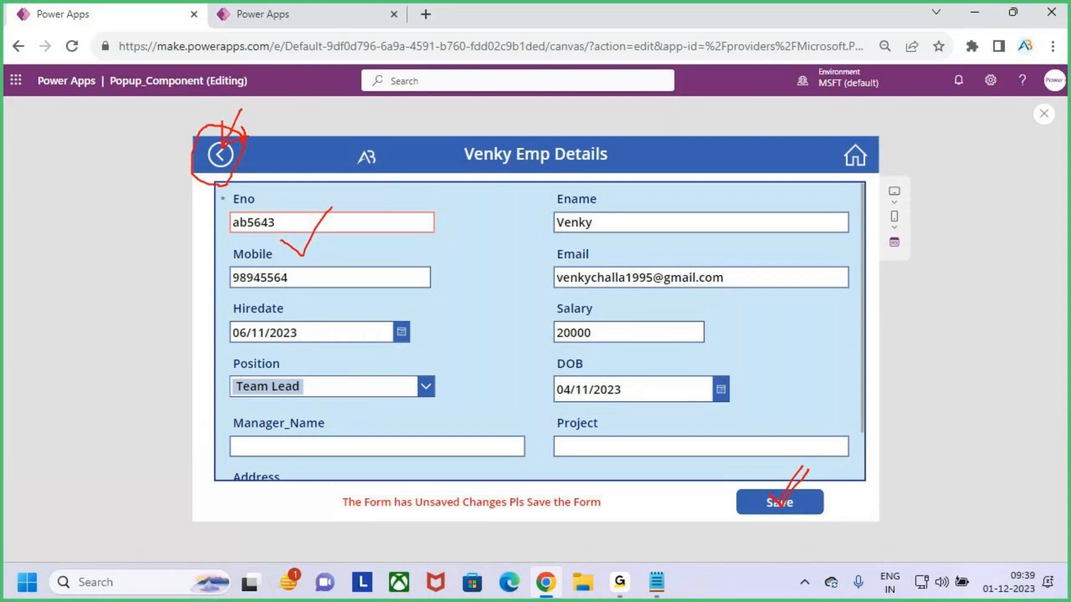
Exit the preview and dismiss the tip dialog
key("Escape")
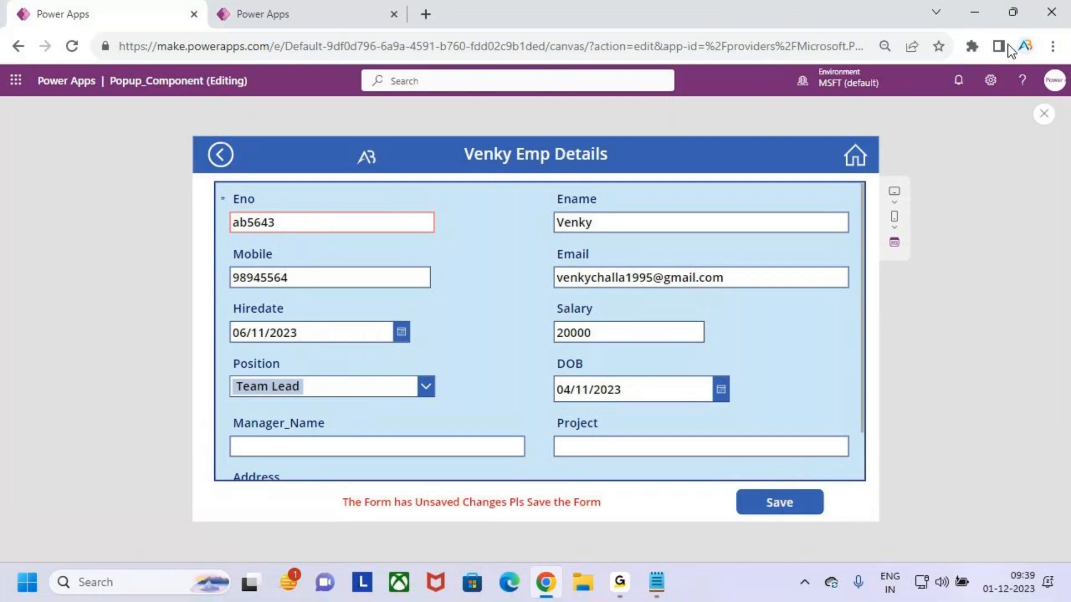
left_click(1043, 115)
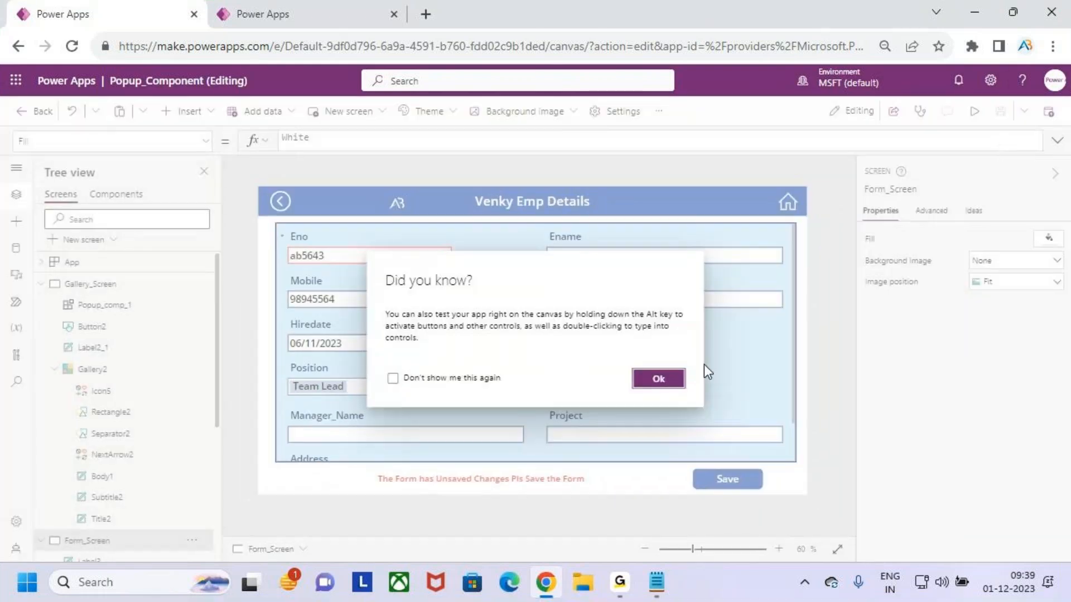
left_click(658, 378)
Change the back icon's OnSelect formula to If(Form1.Unsaved,Set(Showpopup,true),Navigate(Gallery_Screen))
left_click(295, 204)
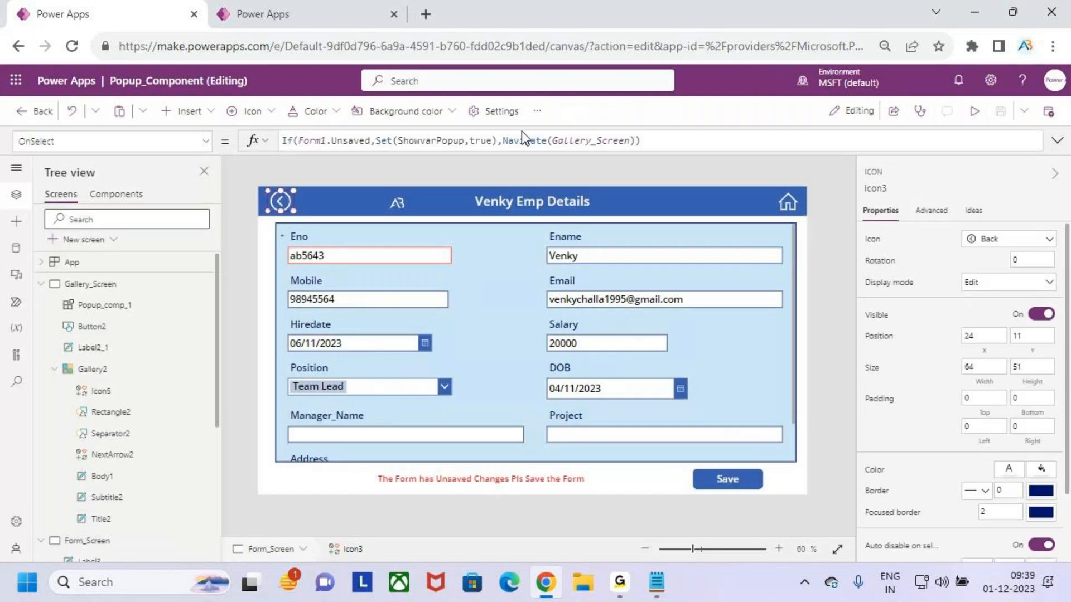
left_click_drag(533, 151, 534, 279)
key("ctrl+2")
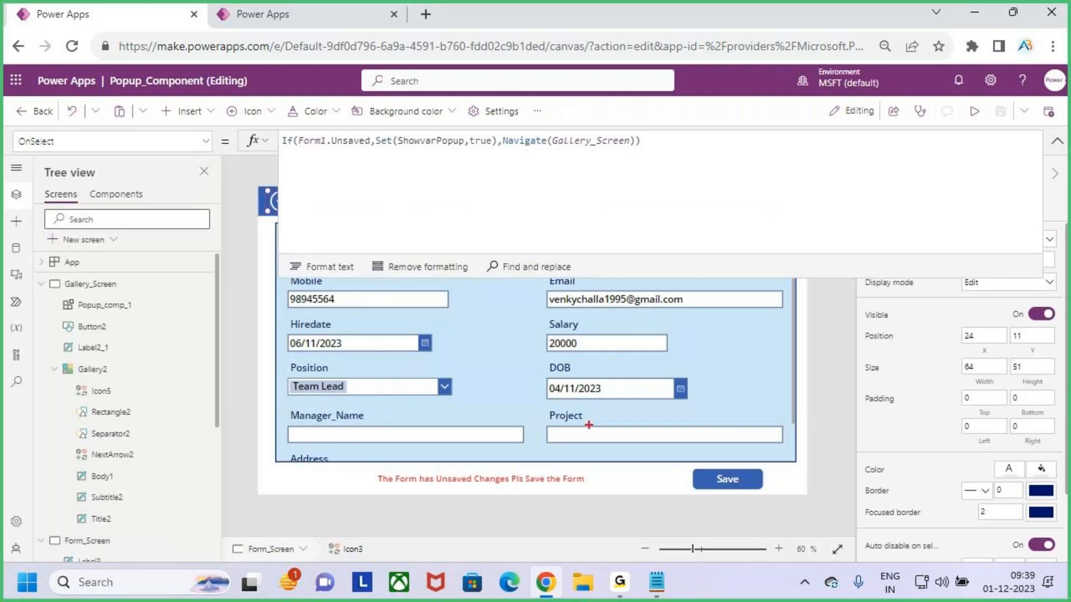
left_click_drag(452, 386, 516, 333)
left_click_drag(297, 155, 381, 158)
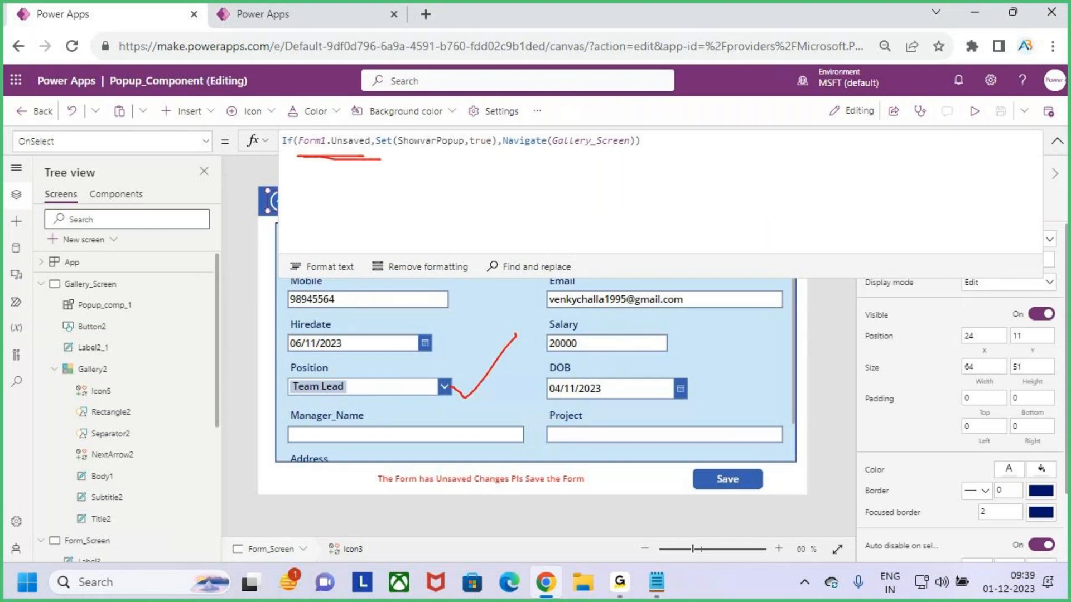
key("Escape")
double_click(442, 141)
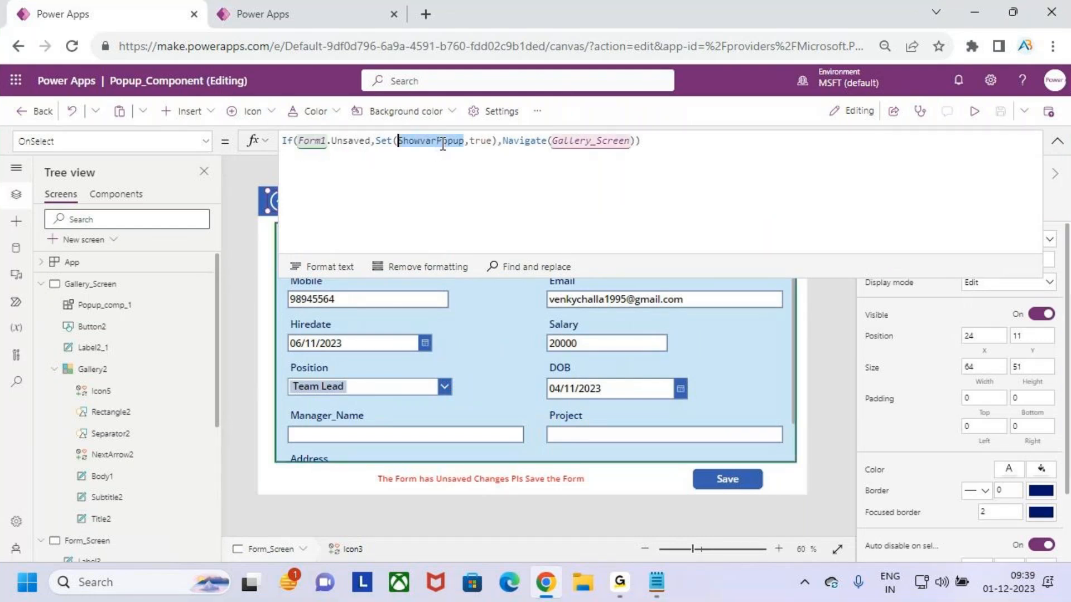
type("show")
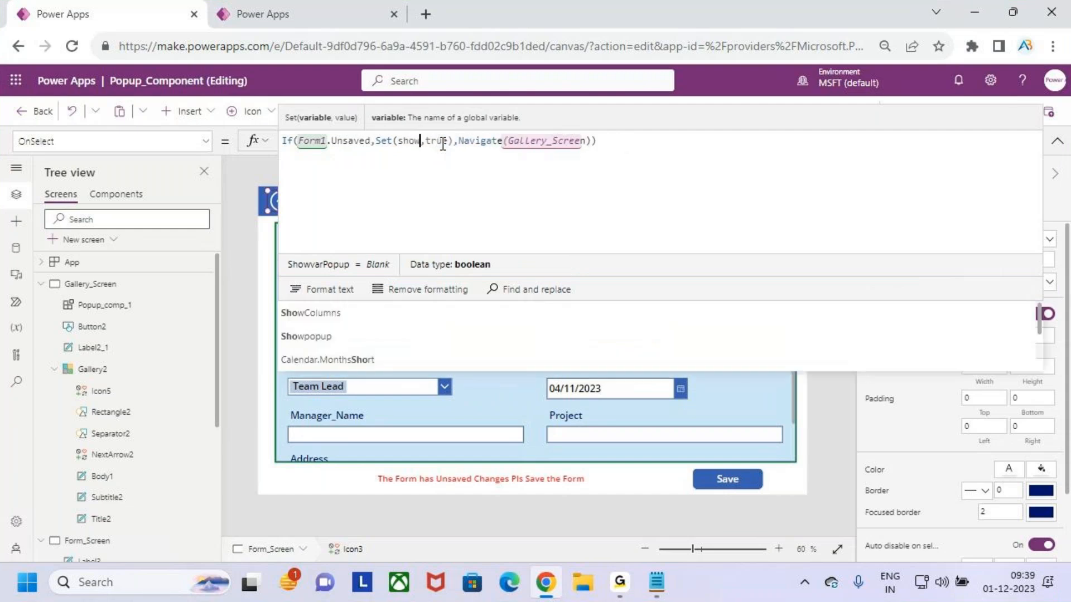
key("Down")
key("Tab")
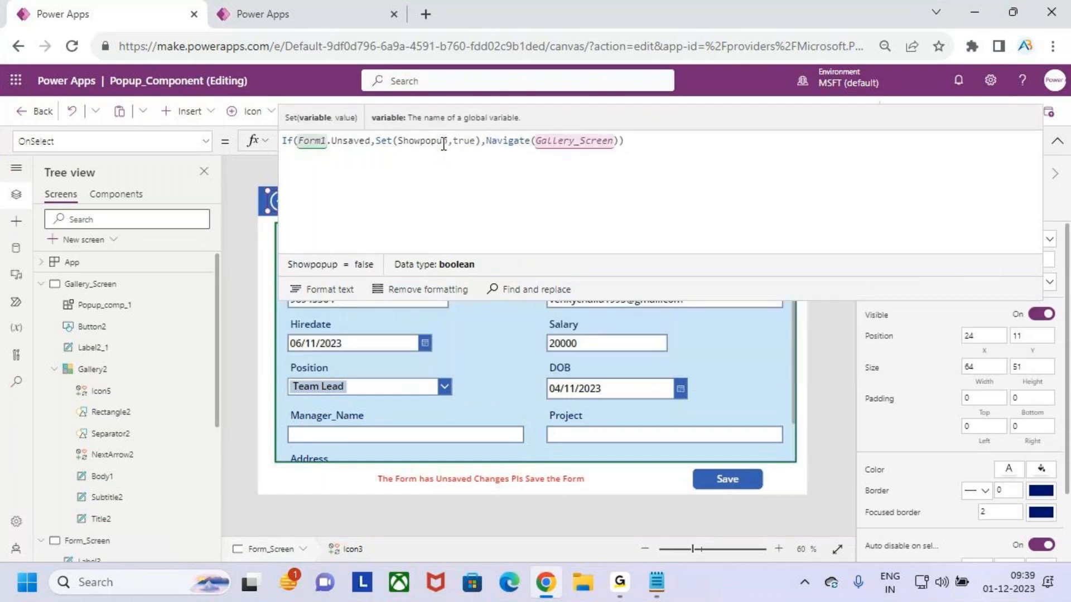
left_click(457, 142)
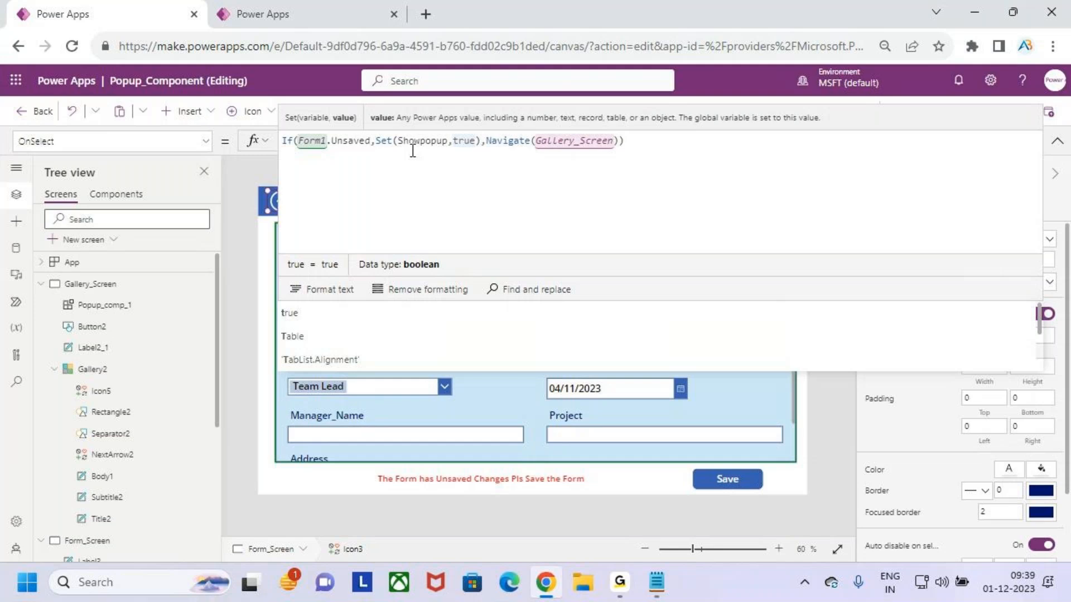
left_click(729, 381)
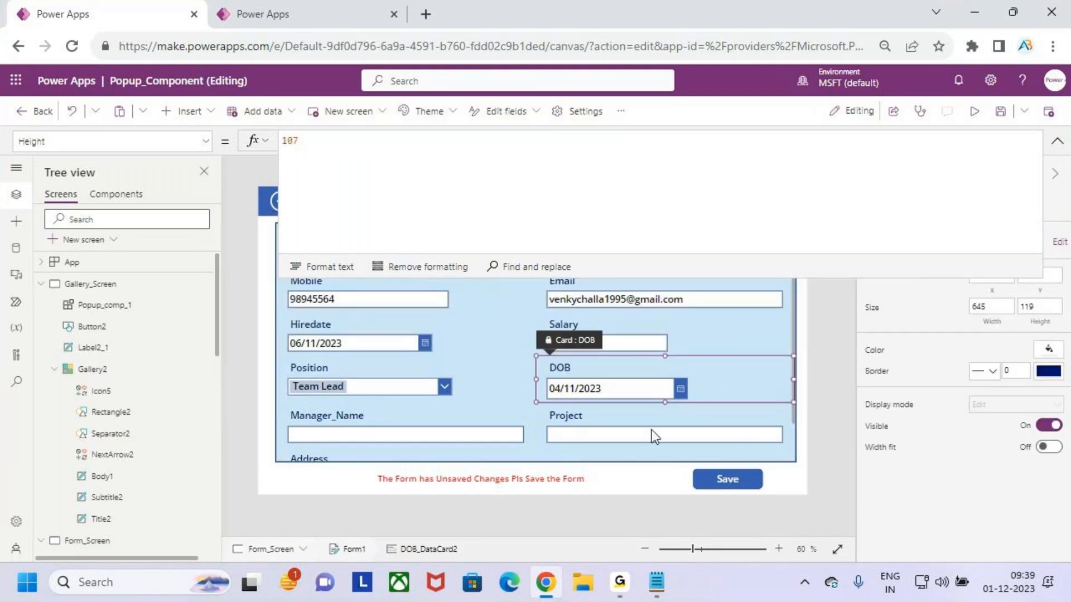
left_click(715, 477)
left_click(705, 357)
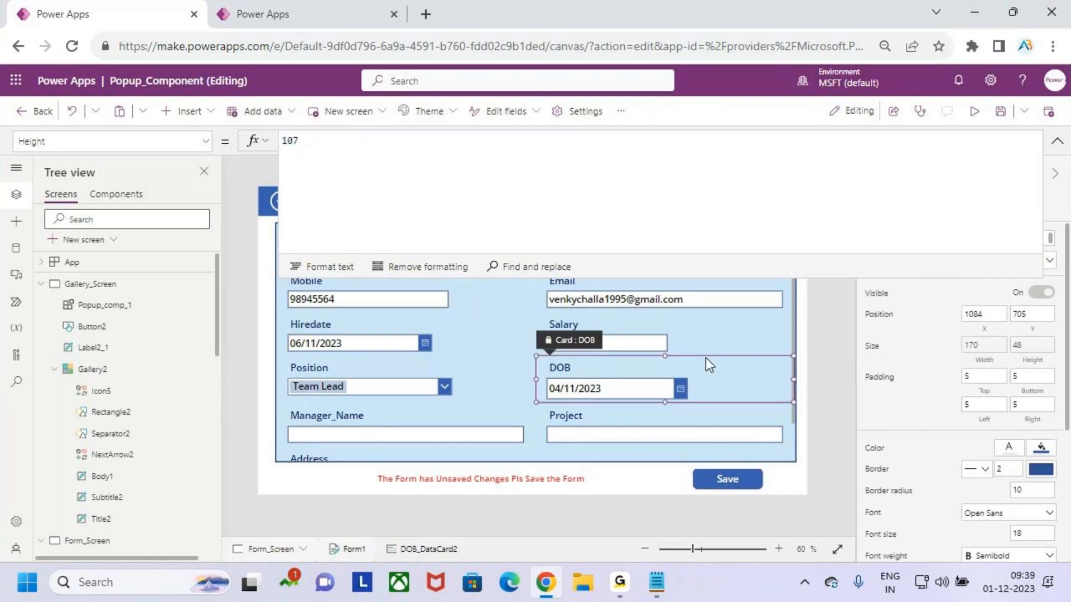
left_click_drag(587, 278, 585, 194)
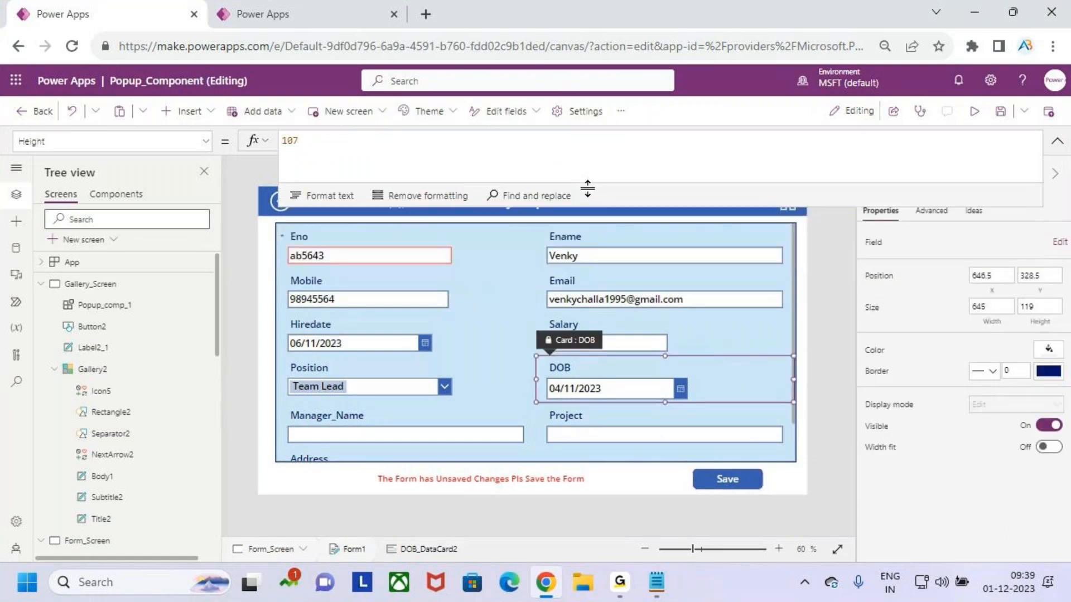
Review the back icon's OnSelect formula, its Form1.Unsaved condition and Set arguments
left_click(273, 208)
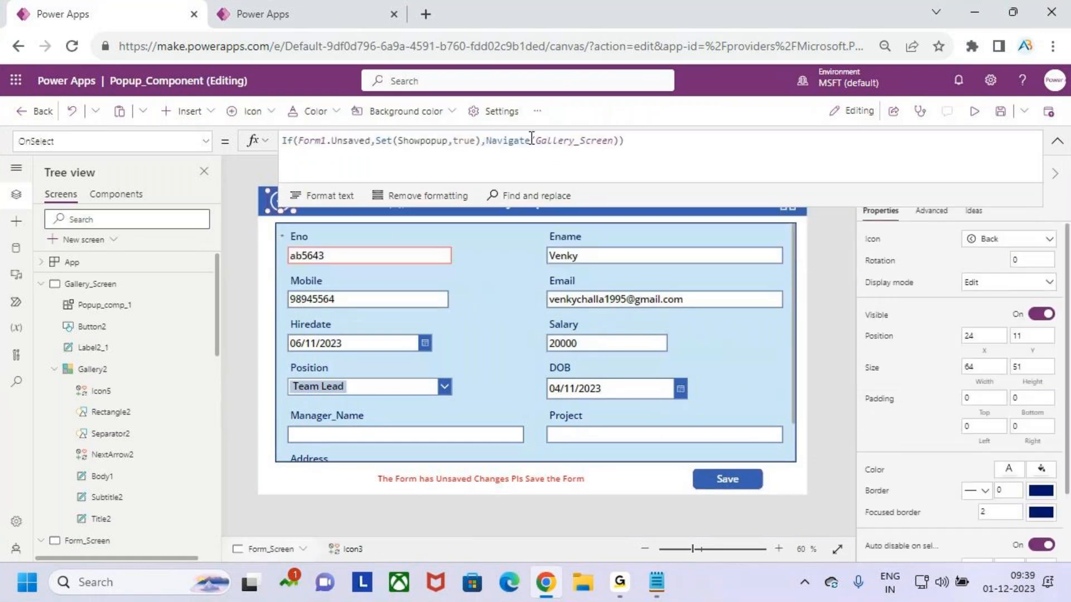
left_click(405, 141)
left_click(475, 141)
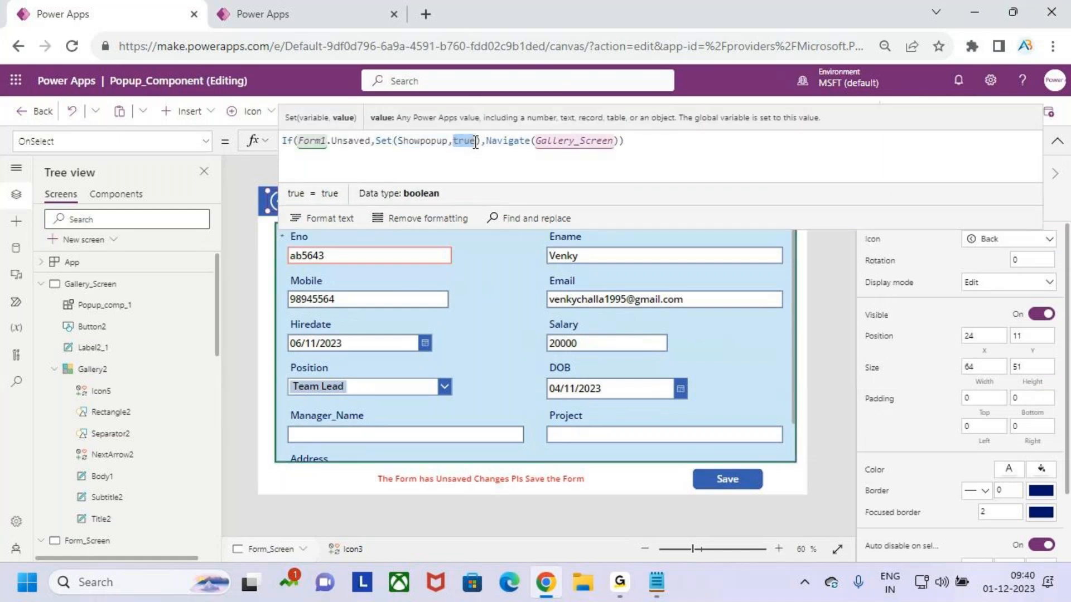
left_click(285, 141)
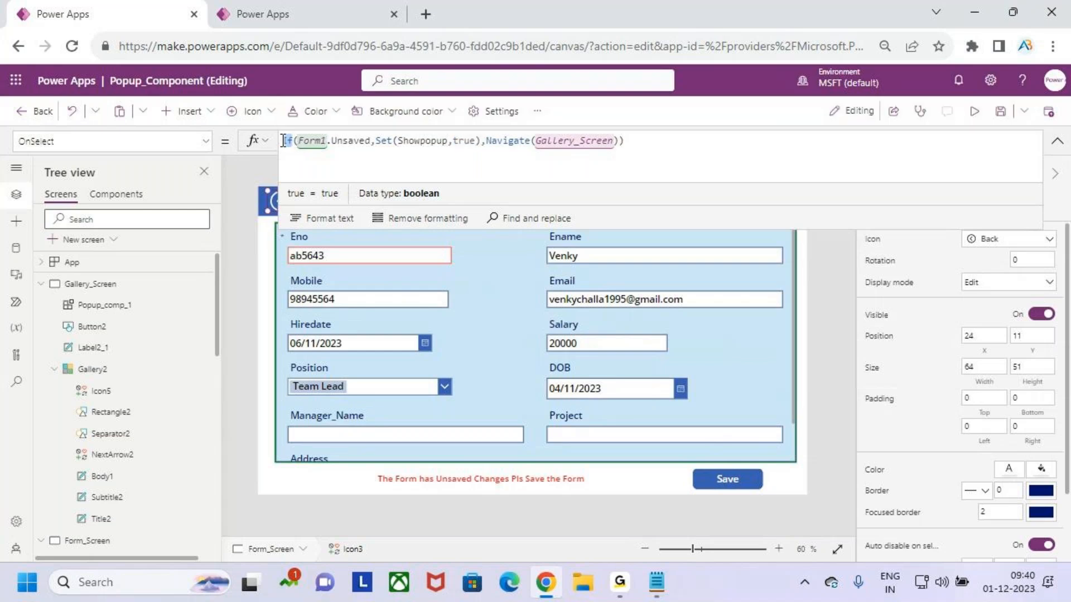
mouse_move(293, 127)
left_mouse_down()
mouse_move(317, 146)
mouse_move(370, 154)
left_mouse_up()
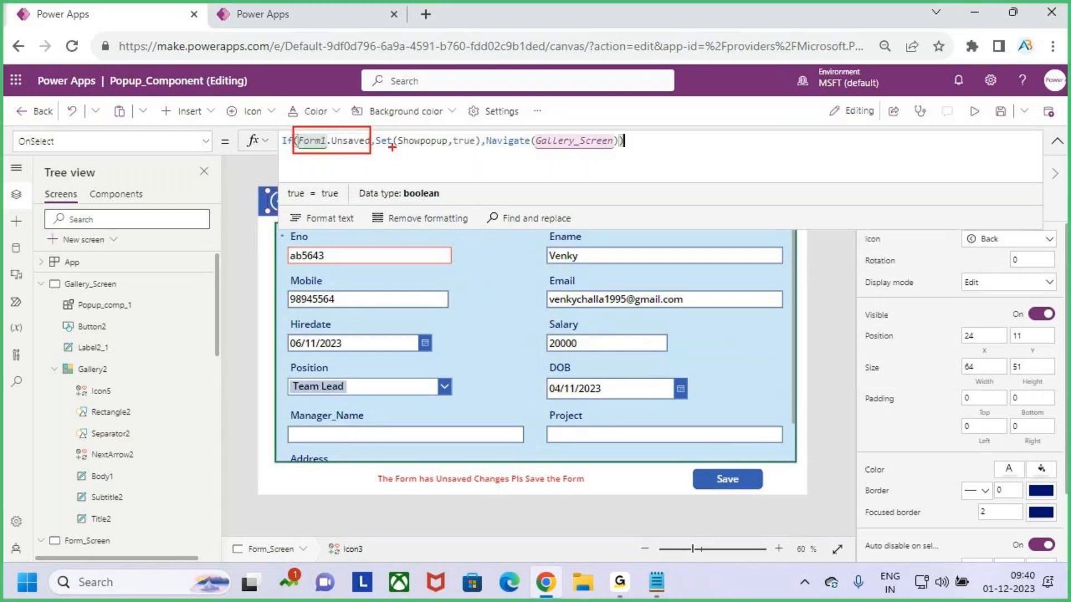
left_click_drag(273, 198, 233, 174)
left_click_drag(408, 149, 478, 149)
mouse_move(482, 146)
left_mouse_down()
mouse_move(478, 161)
mouse_move(593, 156)
left_mouse_up()
key("Escape")
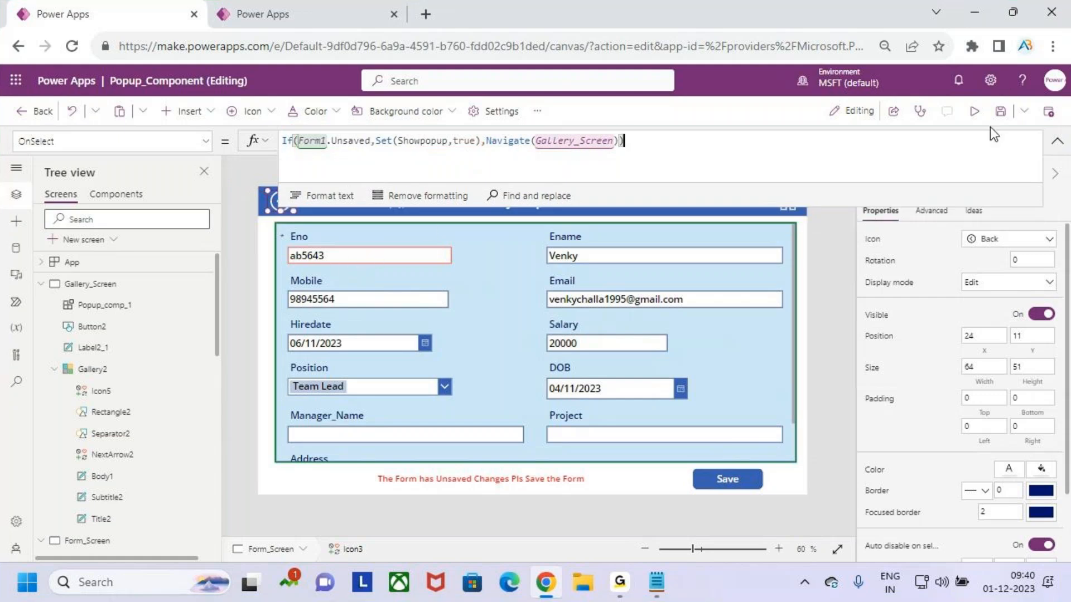
Save the app, preview it, try the back icon on the form and close the preview
left_click(1000, 111)
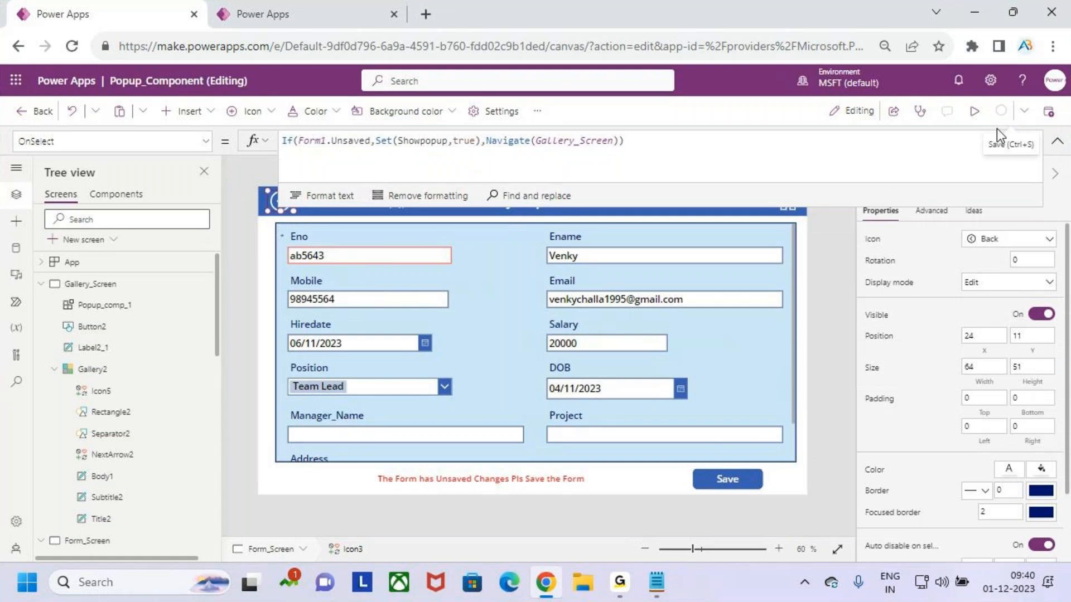
left_click(974, 111)
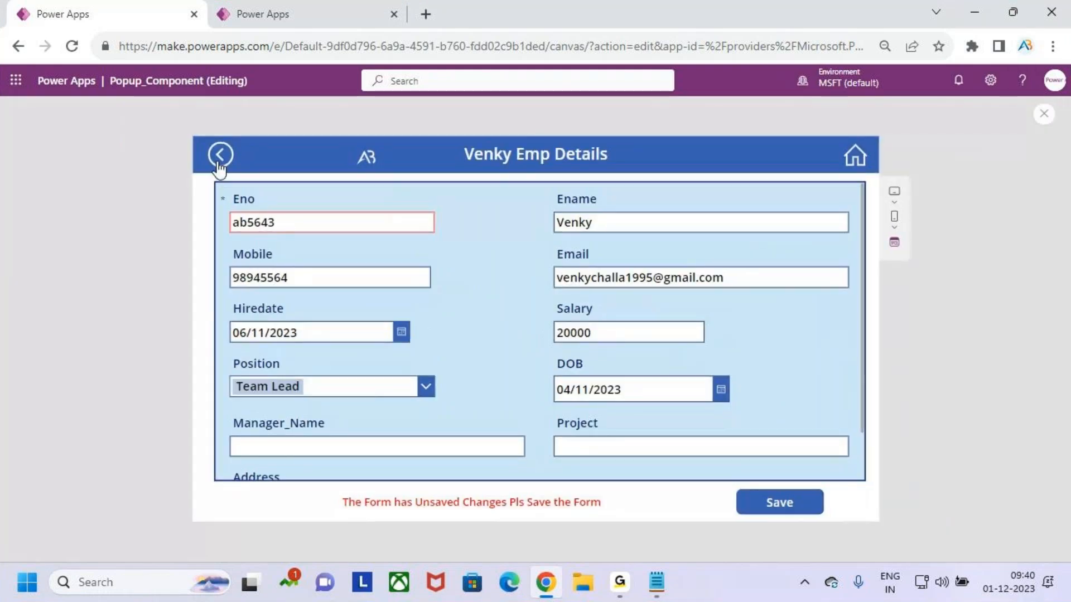
left_click(222, 162)
left_click(1046, 115)
key("Return")
Insert a Popup_comp component onto Form_Screen from the custom components
left_click(734, 376)
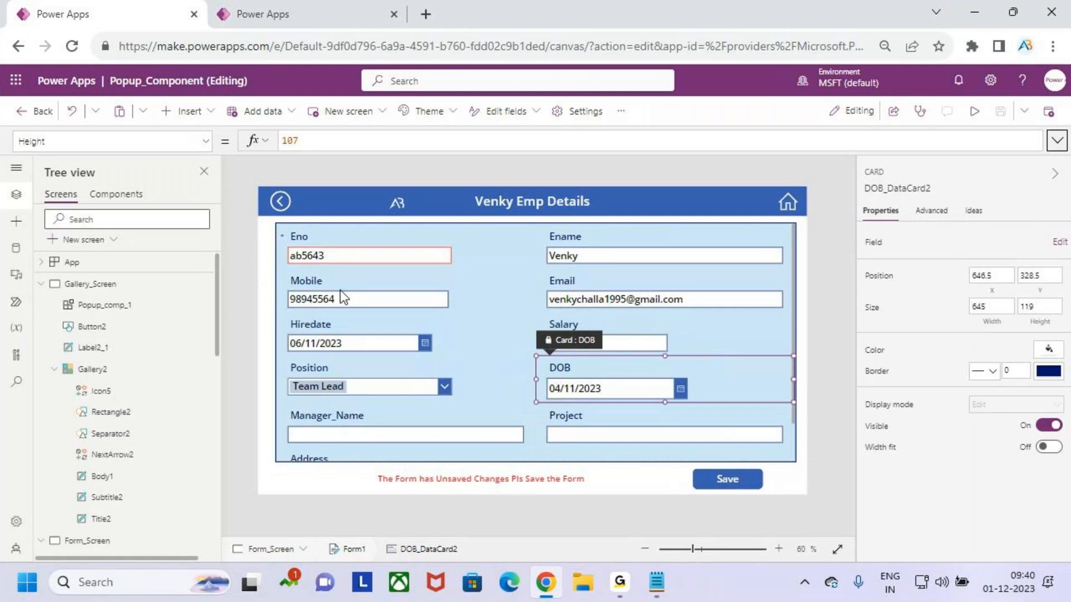
left_click(279, 202)
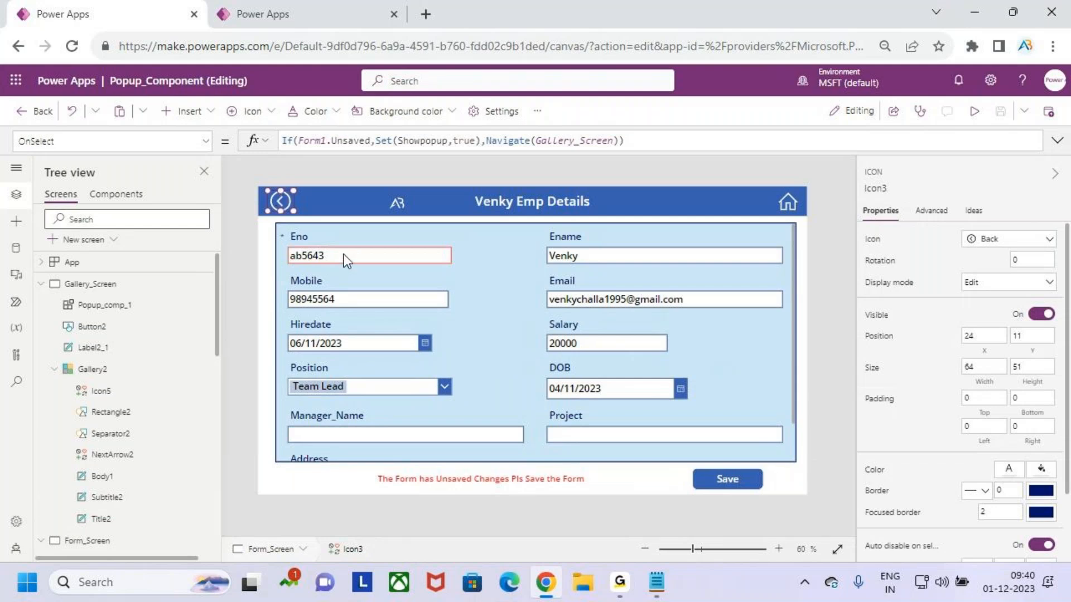
left_click(491, 262)
left_click(697, 370)
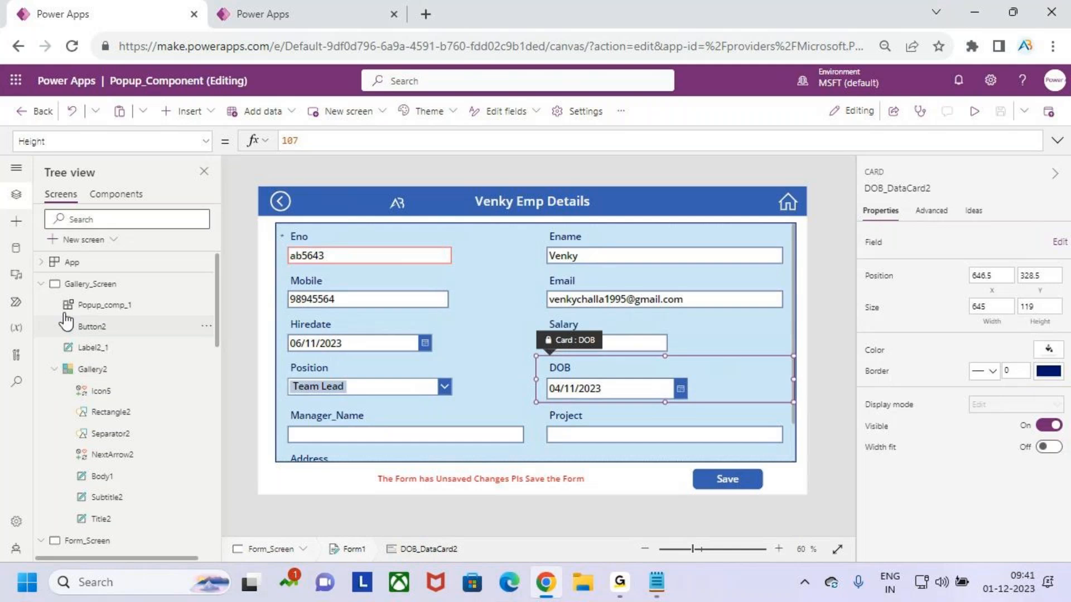
left_click(39, 285)
left_click(41, 304)
left_click(104, 305)
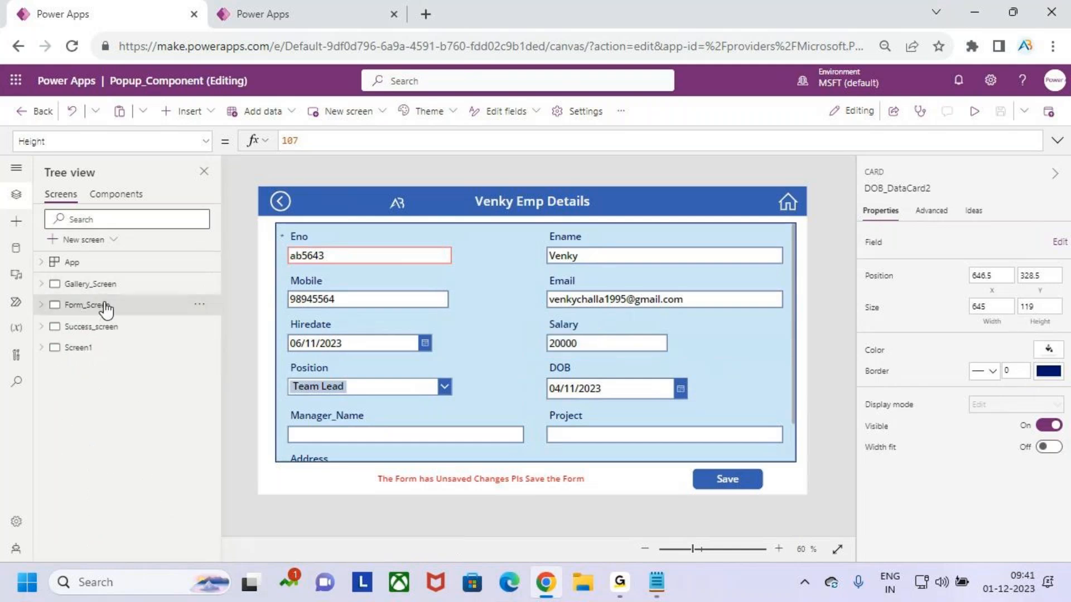
left_click(186, 111)
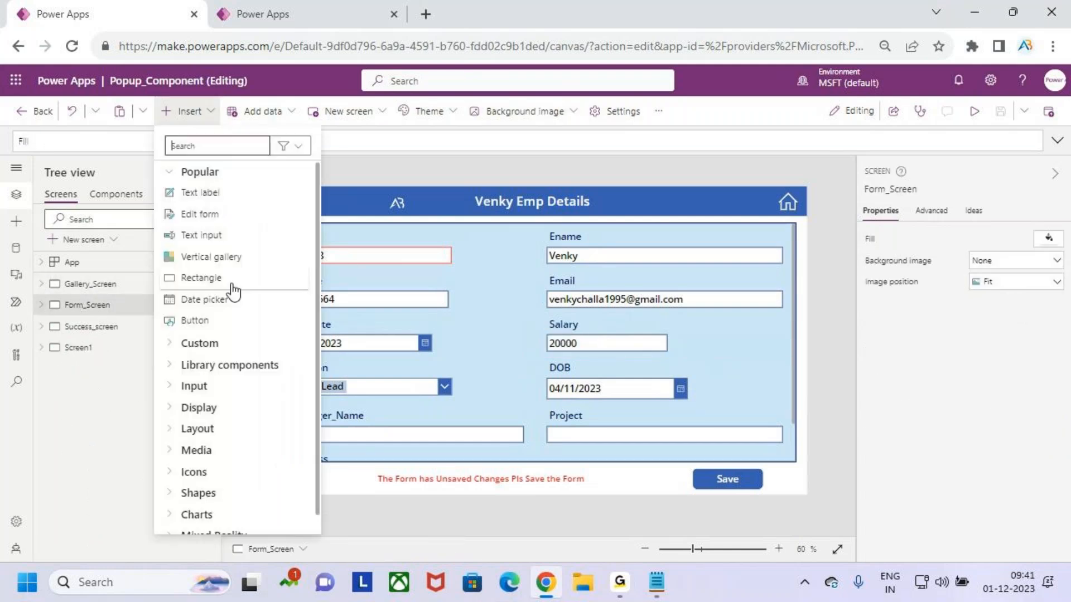
left_click(16, 222)
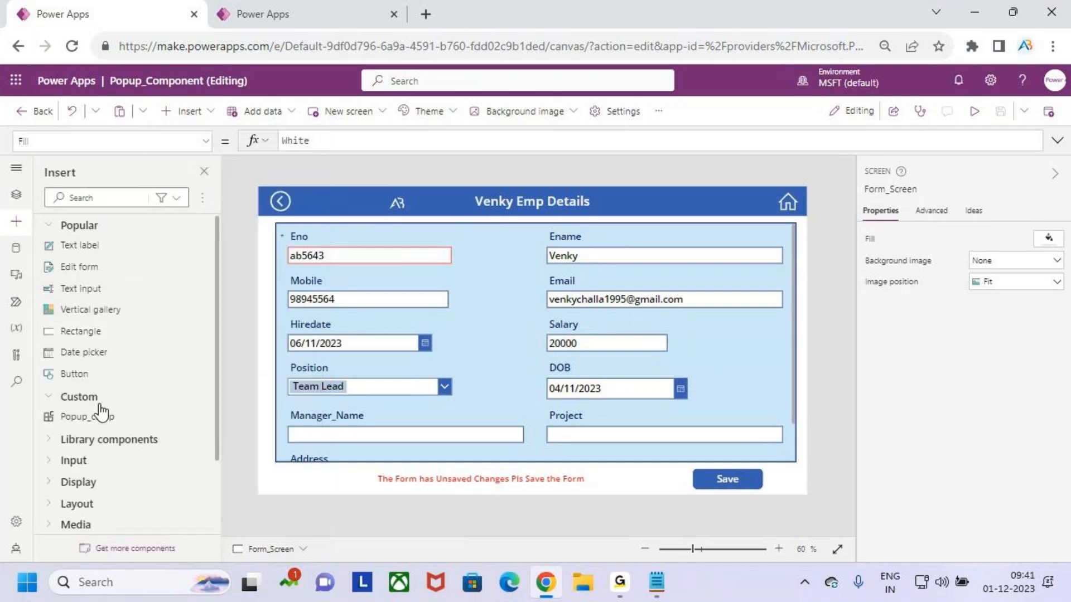
left_click(59, 398)
left_click(59, 398)
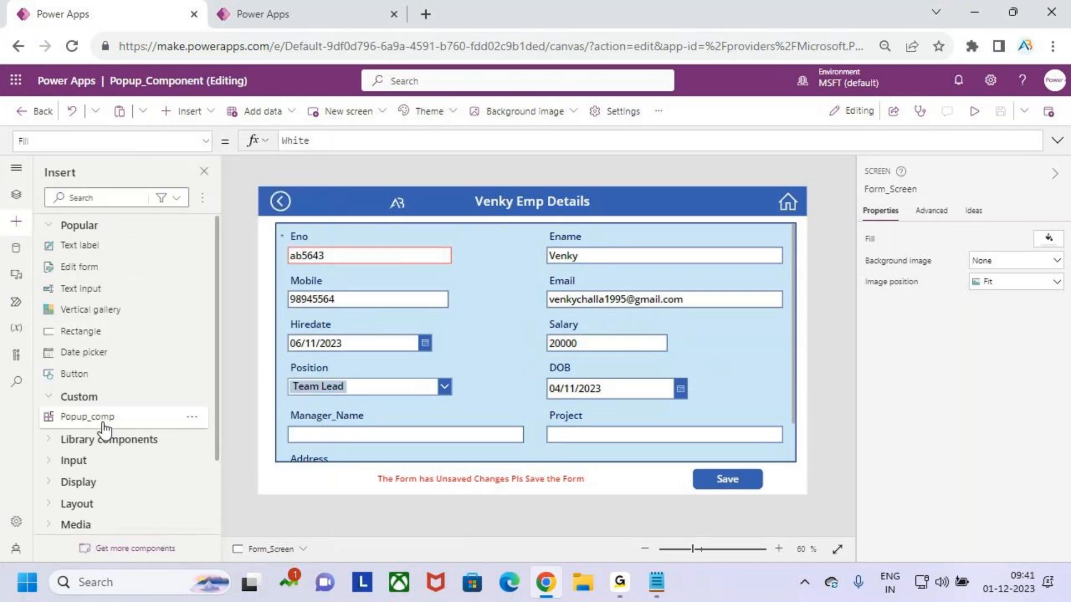
left_click(110, 427)
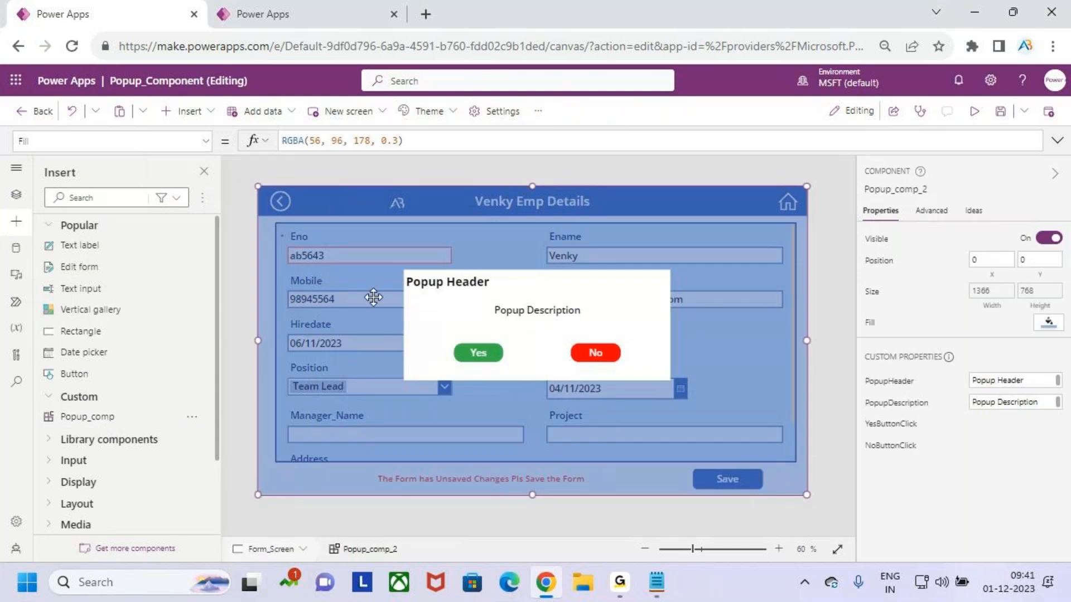
Set the popup's PopupHeader property to Unsaved Data
left_click_drag(1031, 379, 946, 385)
type("Un")
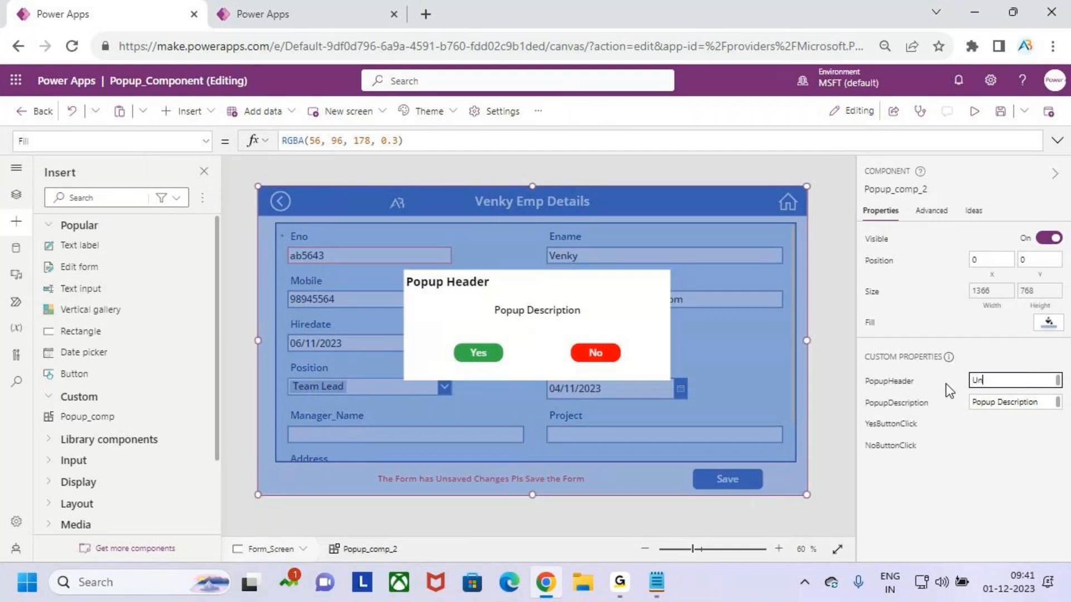
type("saved Data")
Try to set the popup's PopupDescription to The Form has Unsaved Data
left_click_drag(1036, 402, 942, 407)
type("Th")
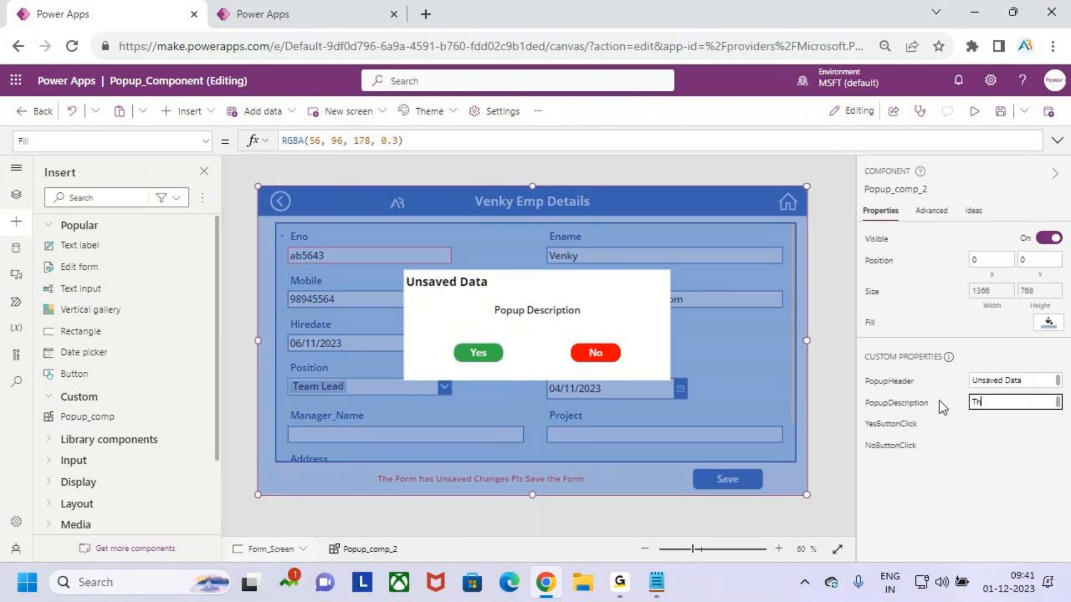
type("e Form has Unsaved xd")
key("BackSpace")
key("BackSpace")
key("BackSpace")
key("BackSpace")
key("BackSpace")
key("BackSpace")
type("d Data")
left_click(1025, 419)
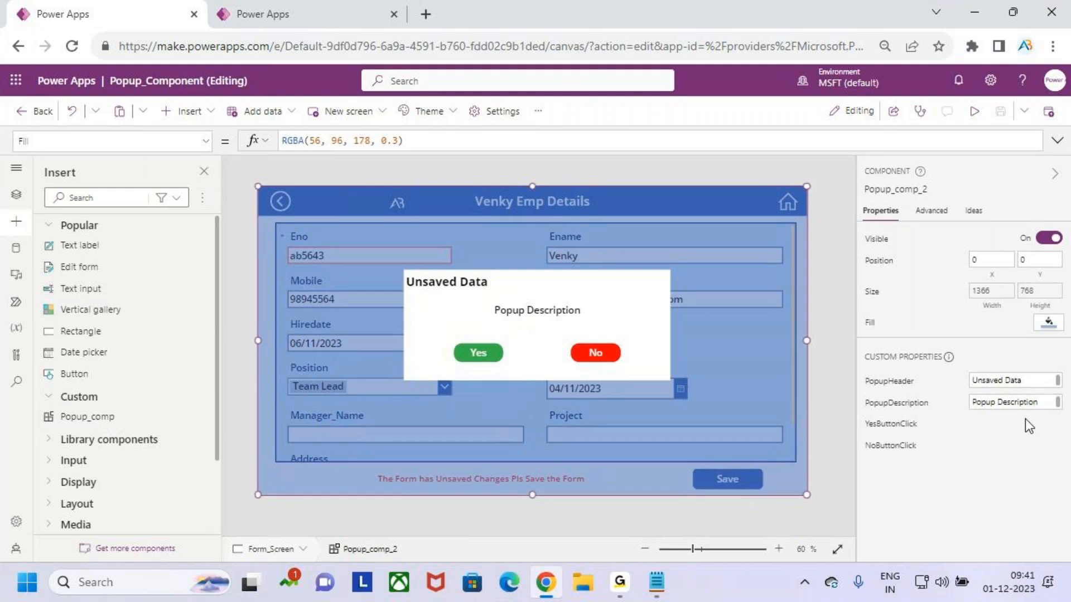
Set the popup's PopupDescription to The Form has Unsaved Data , Do you want to Leave the Screen
left_click_drag(1037, 410, 923, 411)
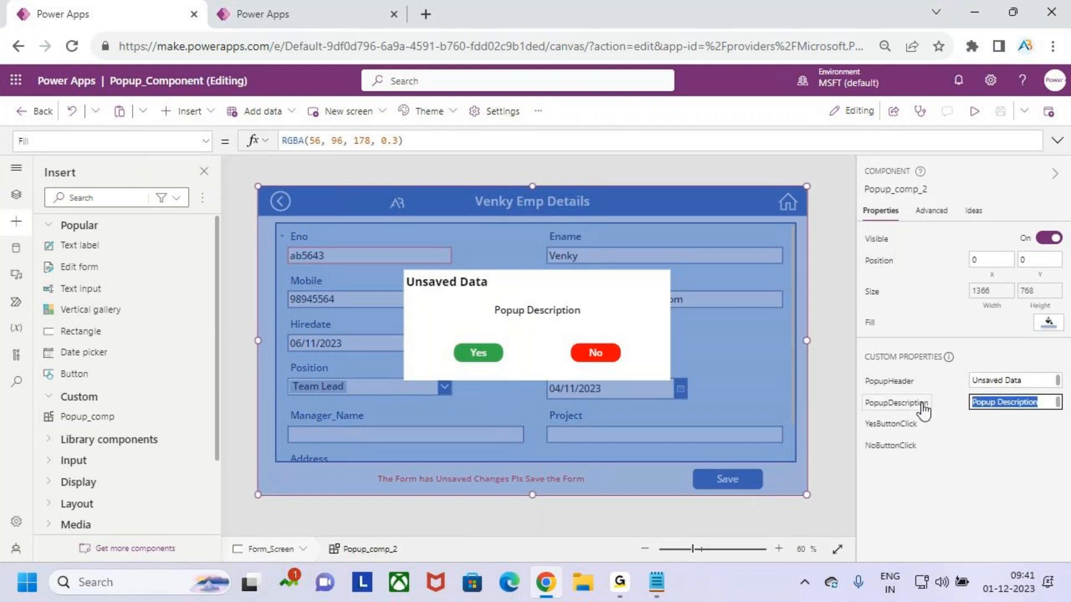
type("The Form")
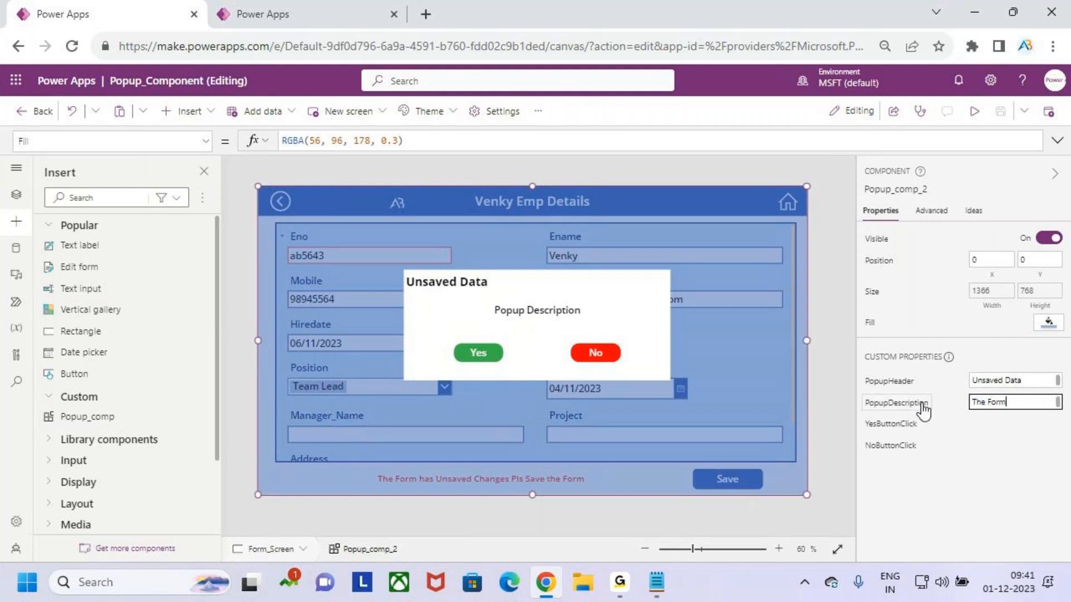
type(" has Unsaved data")
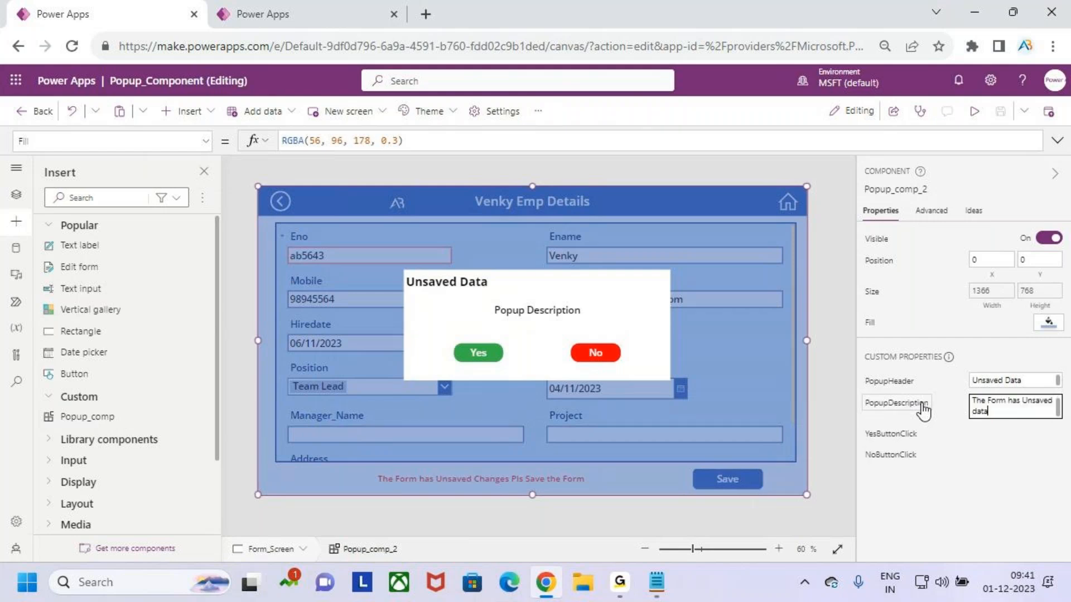
key("Left")
key("Left")
key("Left")
key("BackSpace")
type("D")
key("Right")
key("Right")
key("Right")
type(".")
type("Du")
type(" yo")
type("u")
type(" want to ")
type("Leave")
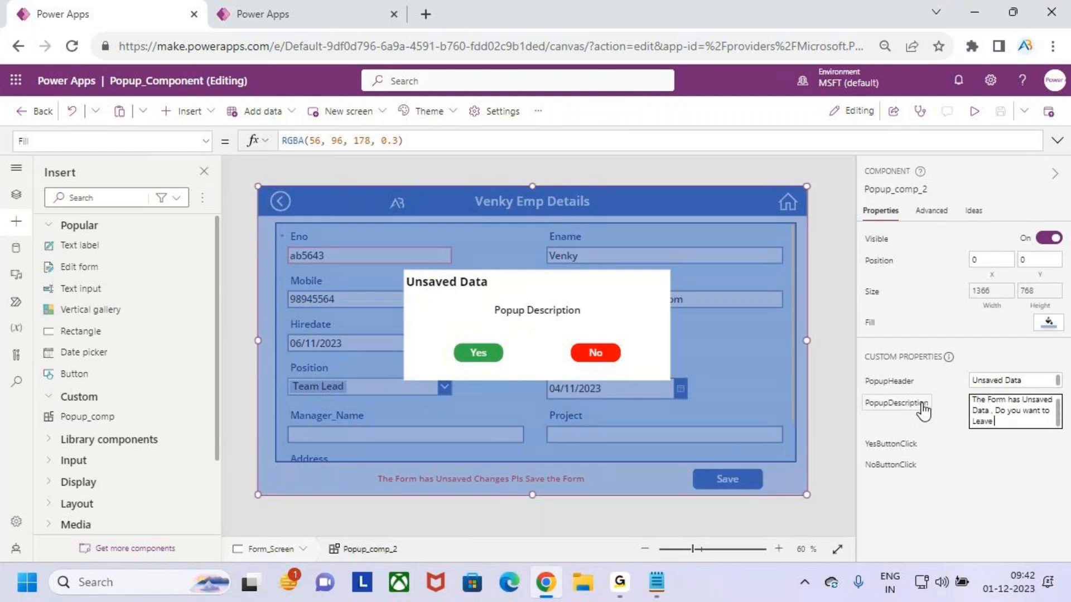
type(" the Screen")
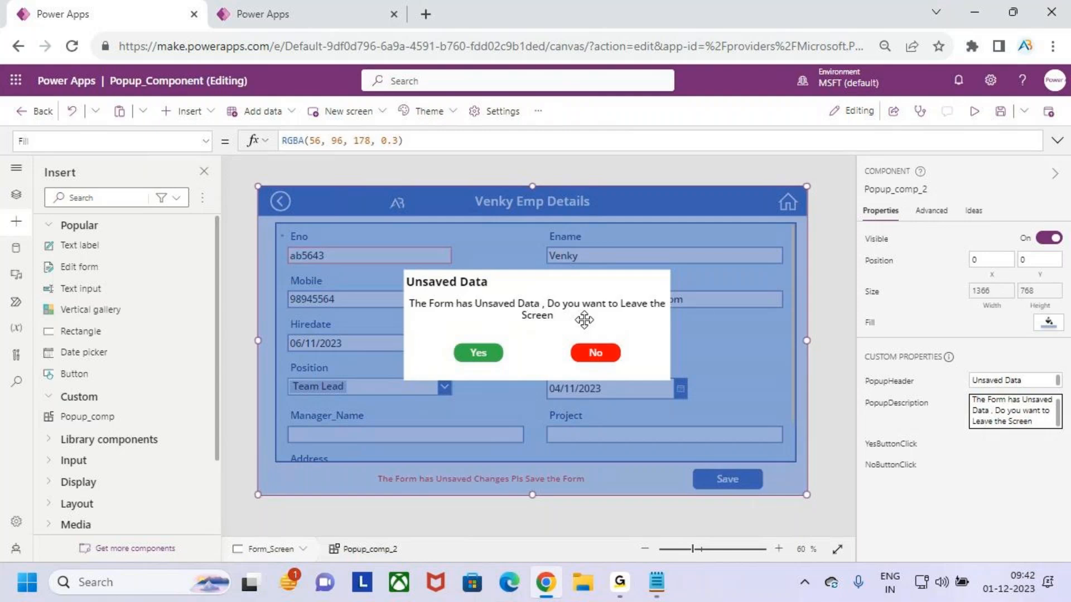
Shorten the popup's PopupDescription to The Form has Unsaved Data , Do you want to Leave
left_click_drag(993, 421, 1039, 419)
key("BackSpace")
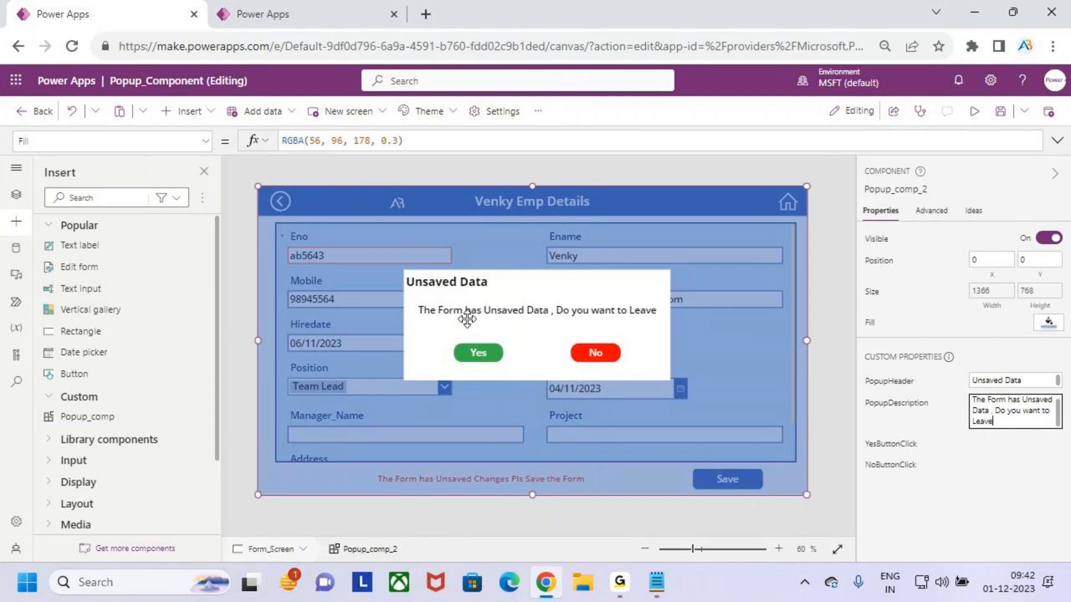
Set the popup's YesButtonClick event to Navigate(Gallery_Screen)
left_click(891, 444)
left_click(284, 141)
key("BackSpace")
key("BackSpace")
key("BackSpace")
key("BackSpace")
key("BackSpace")
key("BackSpace")
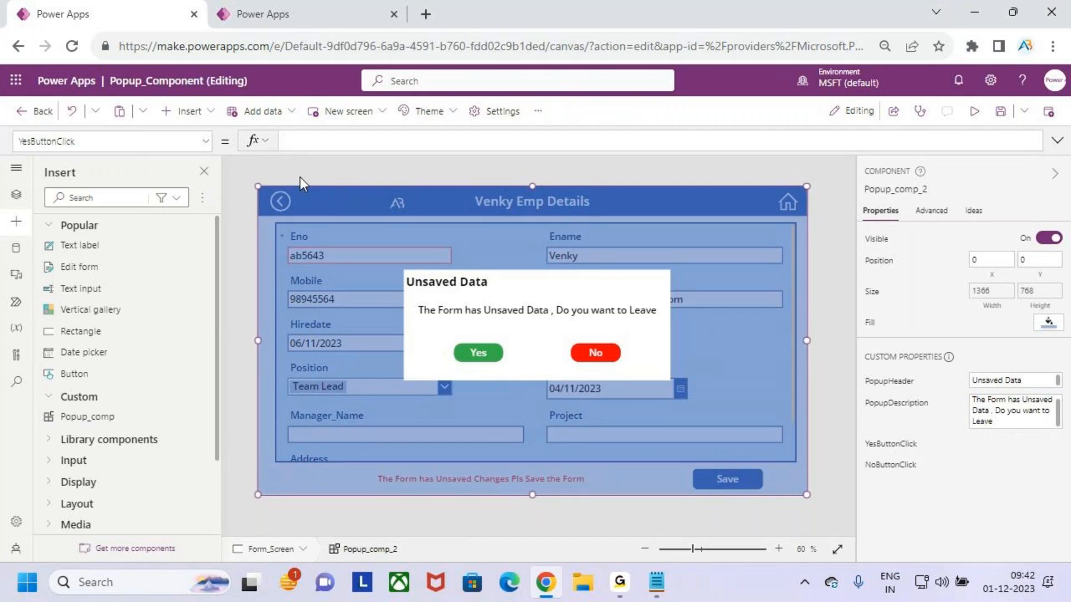
type("nav")
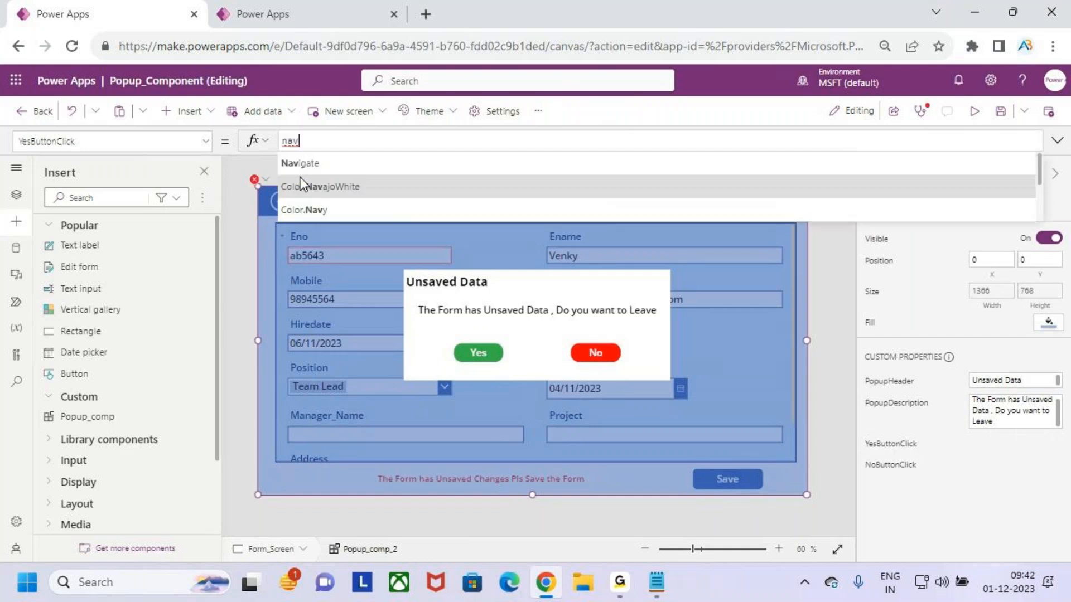
key("Tab")
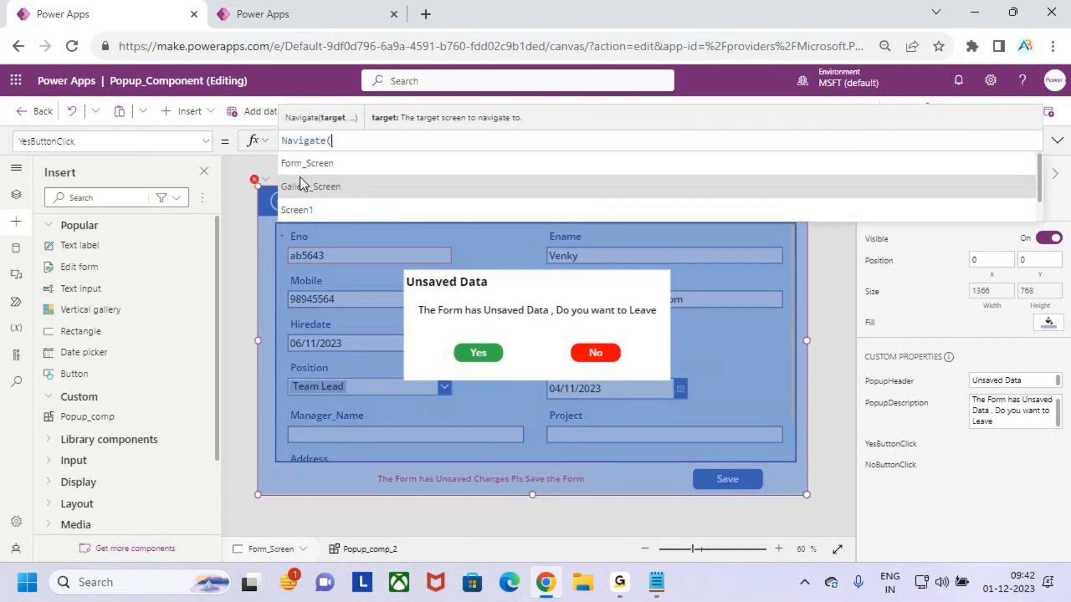
left_click(303, 182)
type(")")
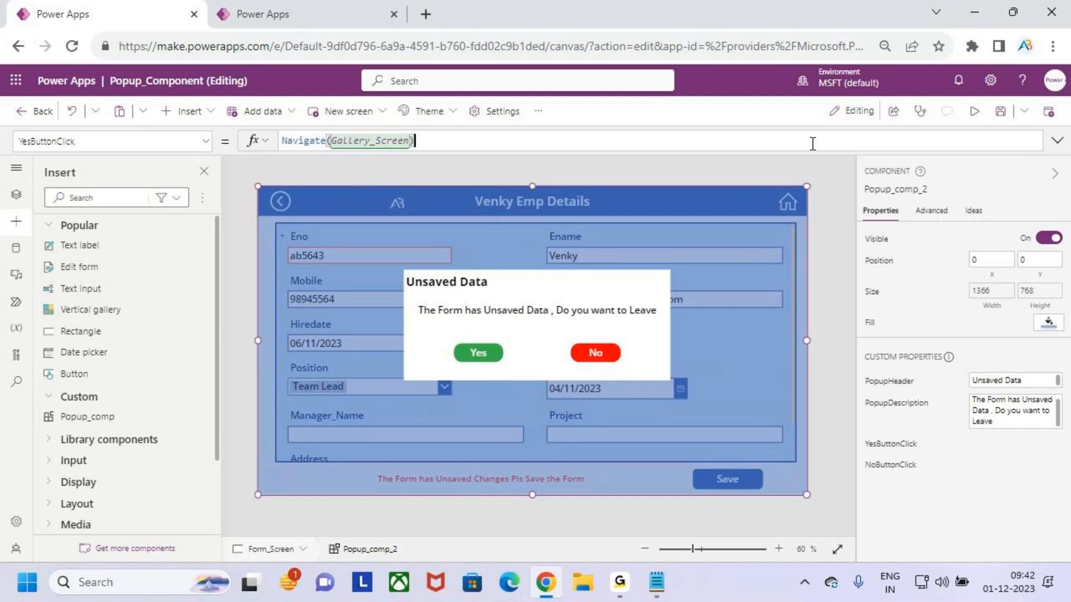
Append Set(Showpopup,false) as a second line to the YesButtonClick formula
left_click(1056, 140)
left_click(491, 154)
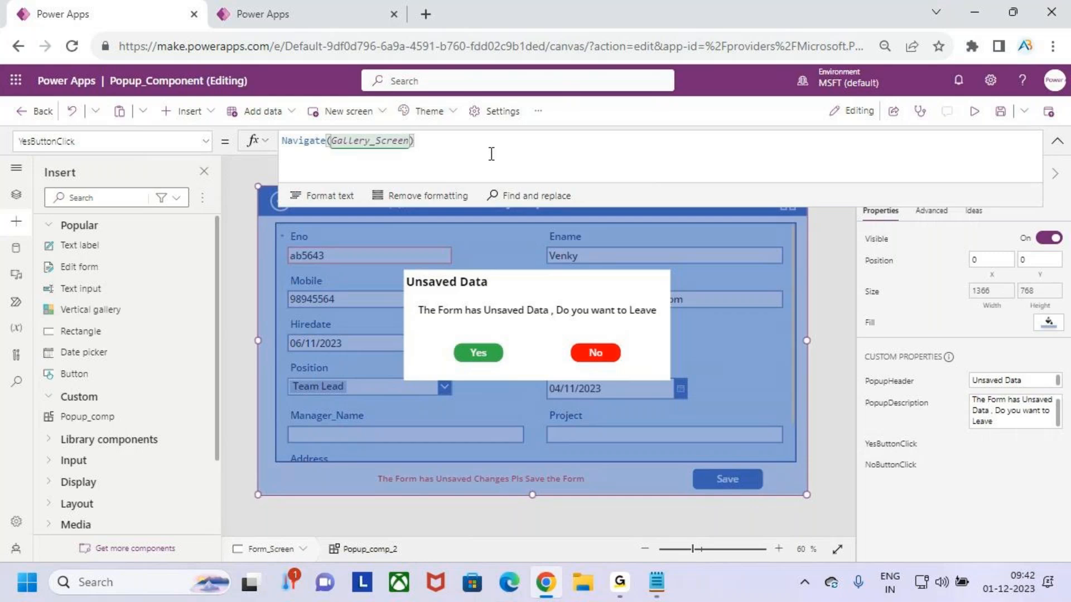
type(";")
key("shift+Return")
type("set")
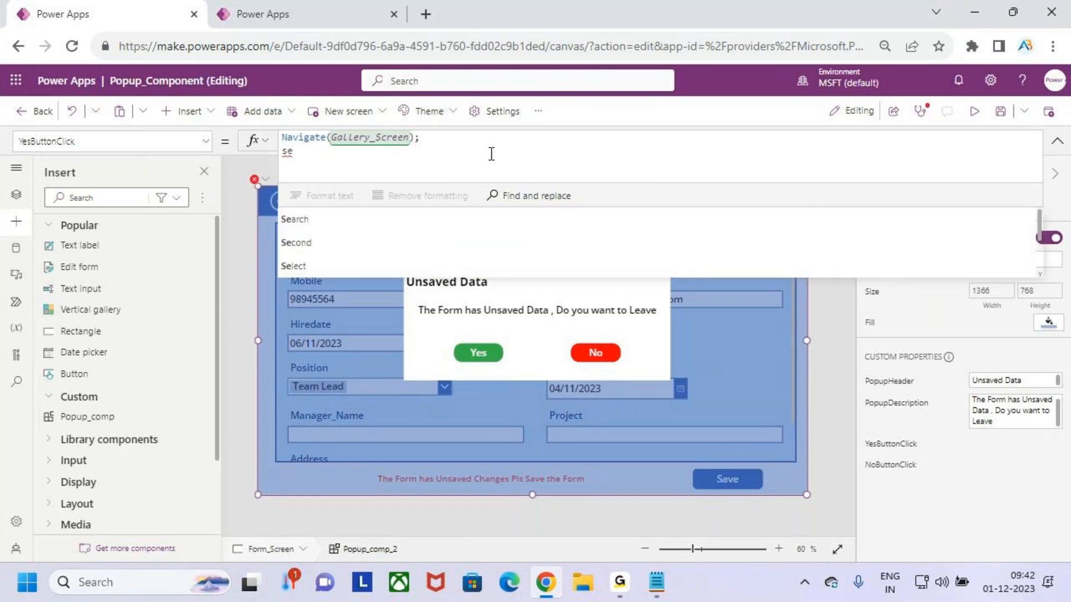
key("Tab")
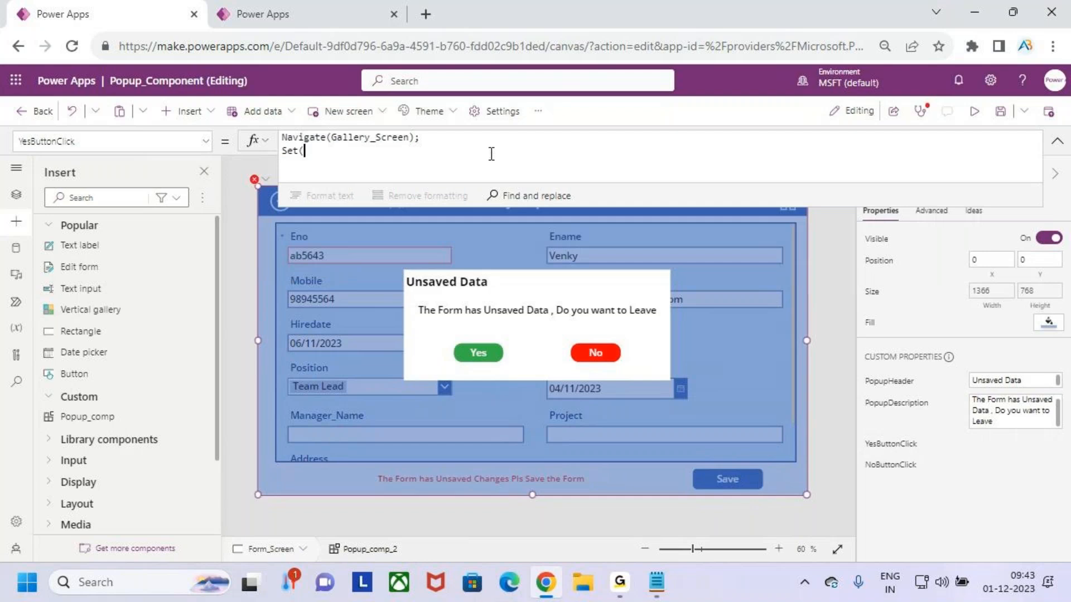
type("sho")
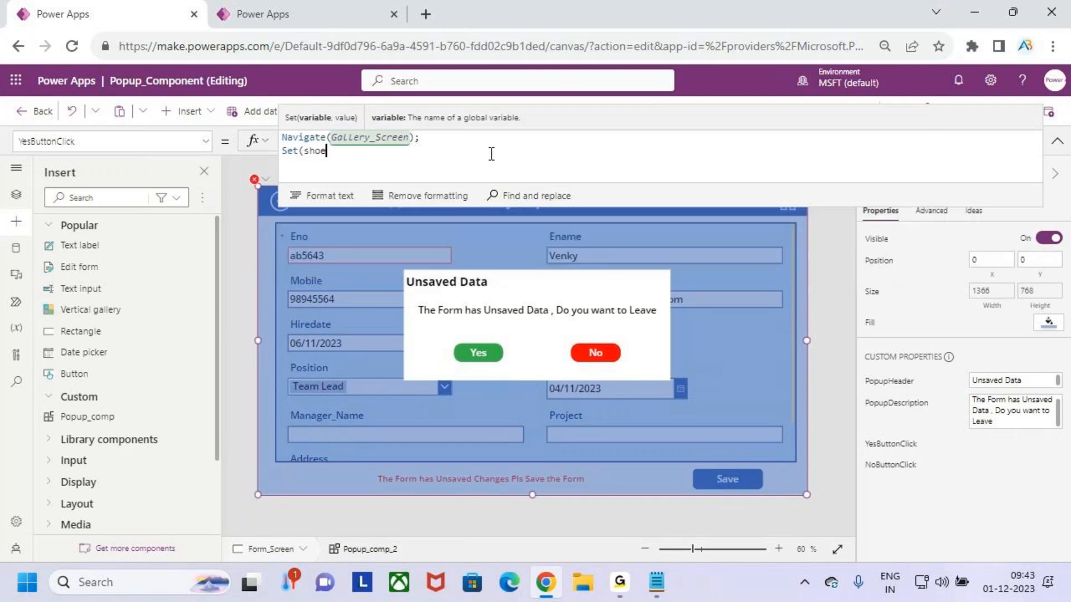
type("w")
key("Down")
key("Caps_Lock")
key("Tab")
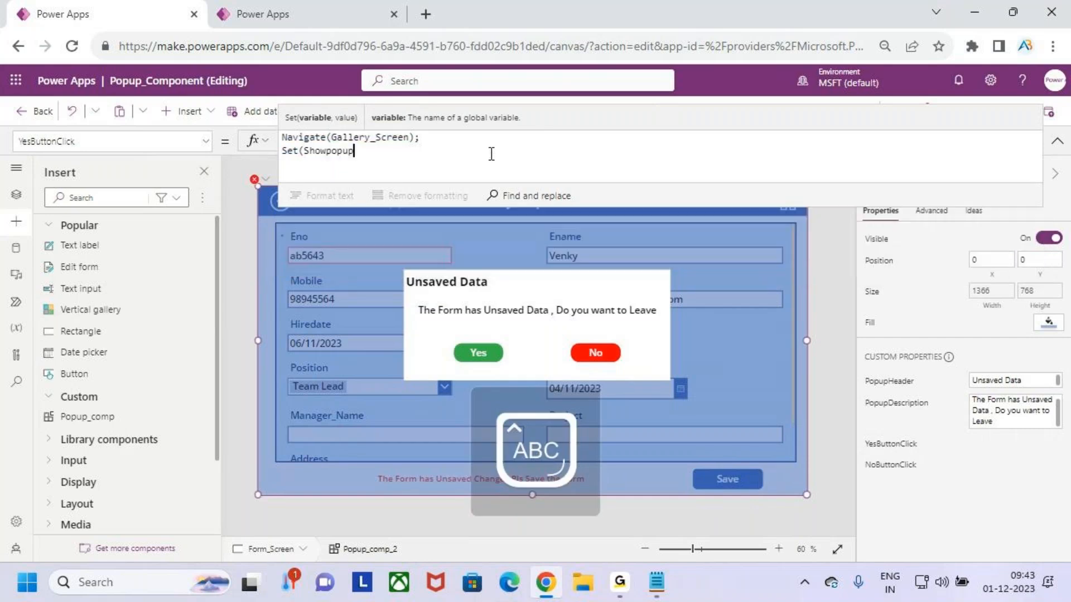
key("Caps_Lock")
type(",fals")
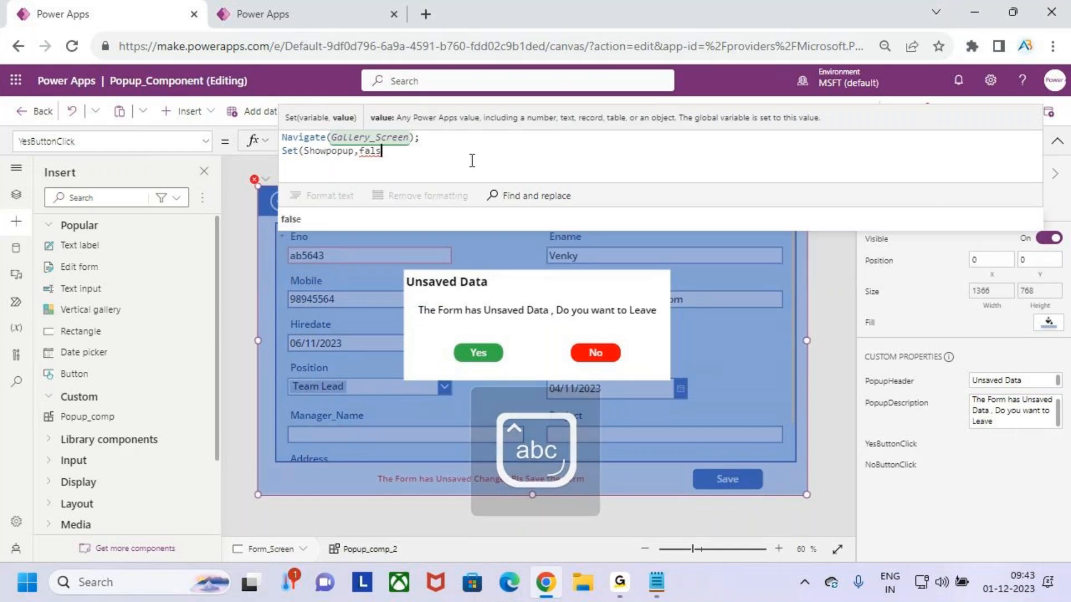
type("e)")
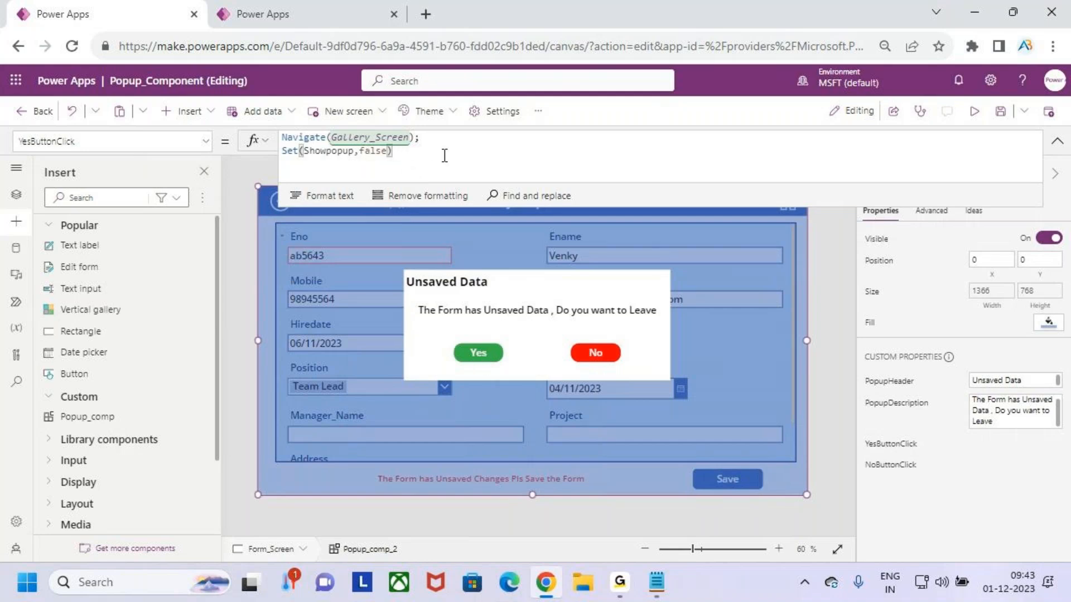
Replace the popup's NoButtonClick formula with Set(Showpopup,false)
left_click(895, 465)
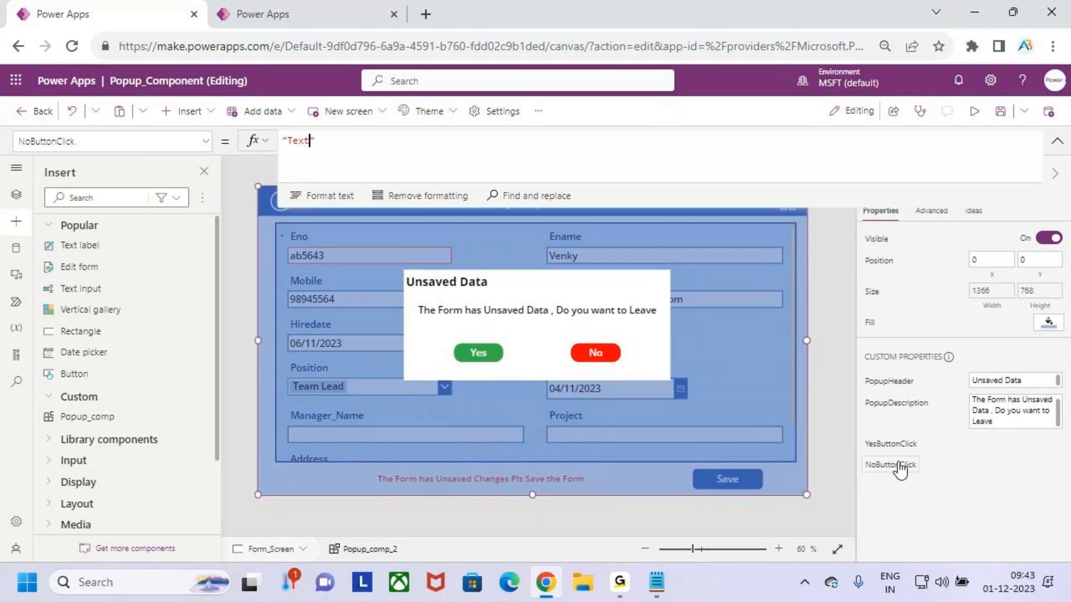
left_click_drag(315, 142, 267, 143)
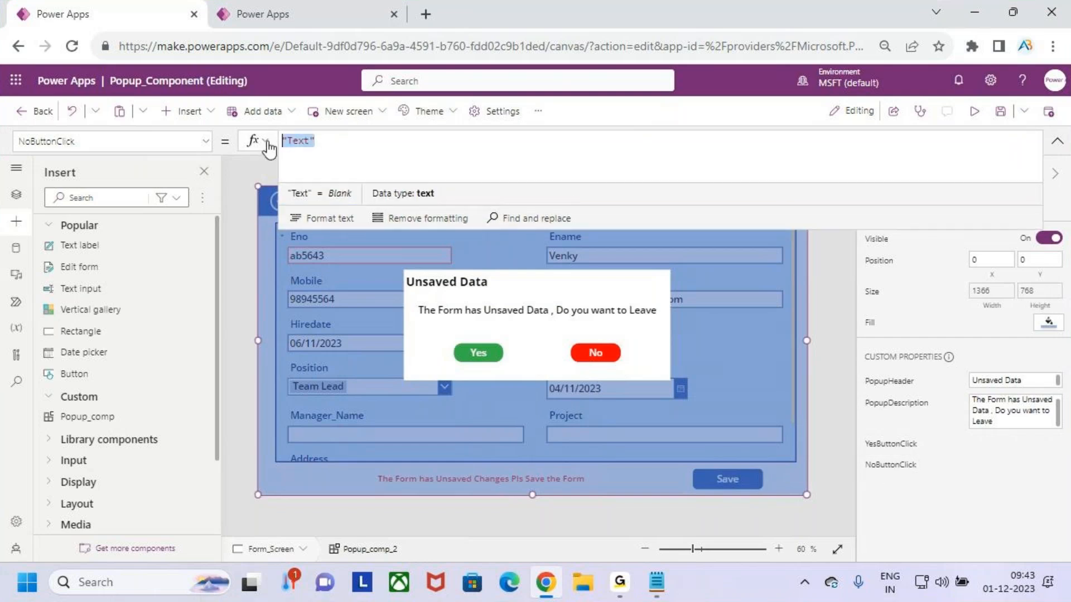
key("BackSpace")
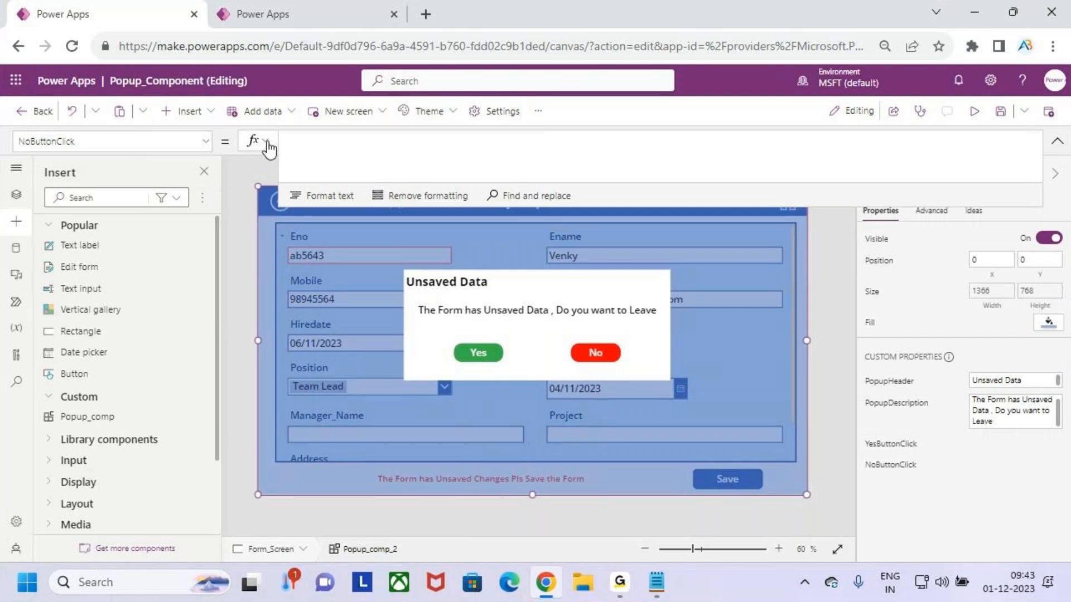
type("set")
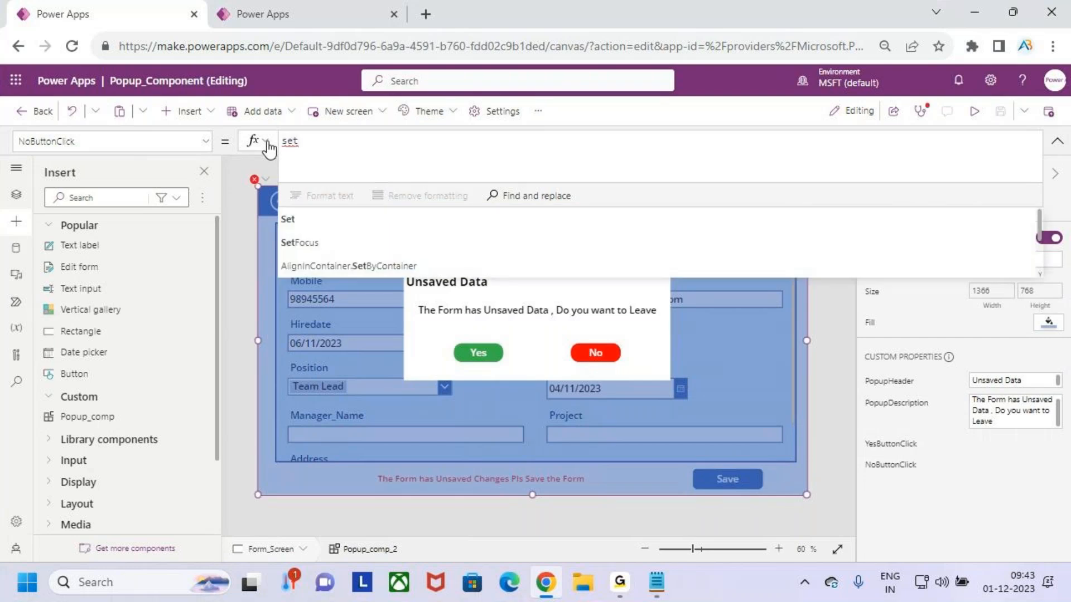
type("(show")
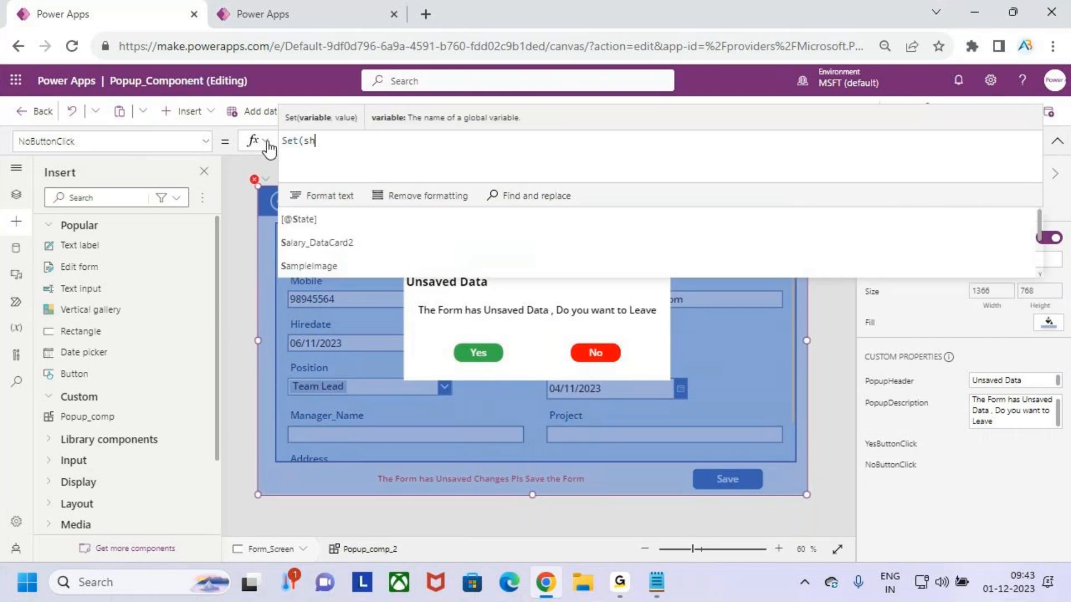
key("Down")
key("Down")
key("Tab")
type(",fal")
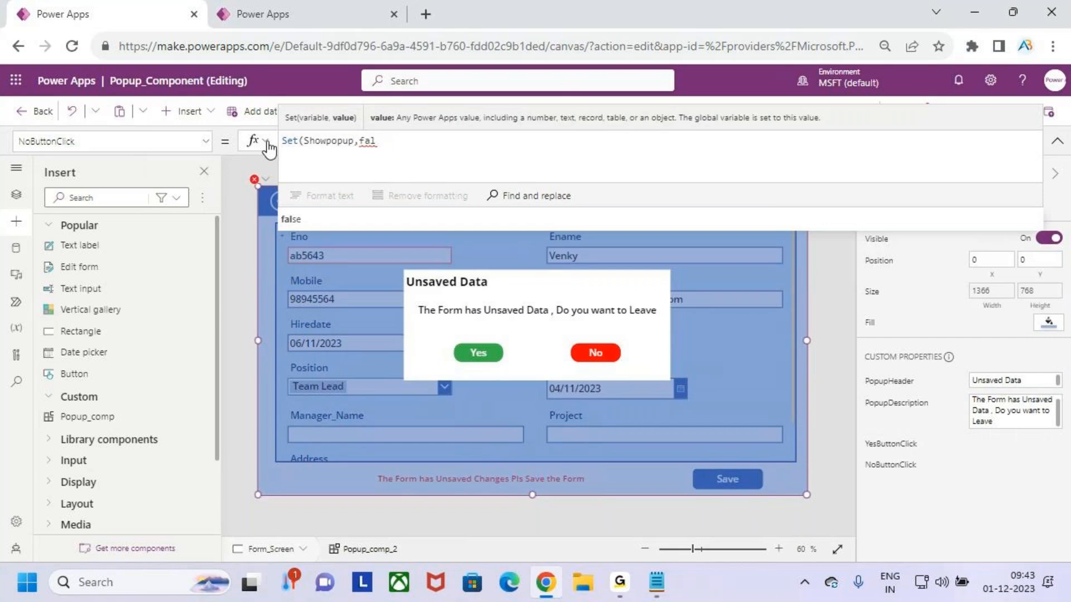
type("se)")
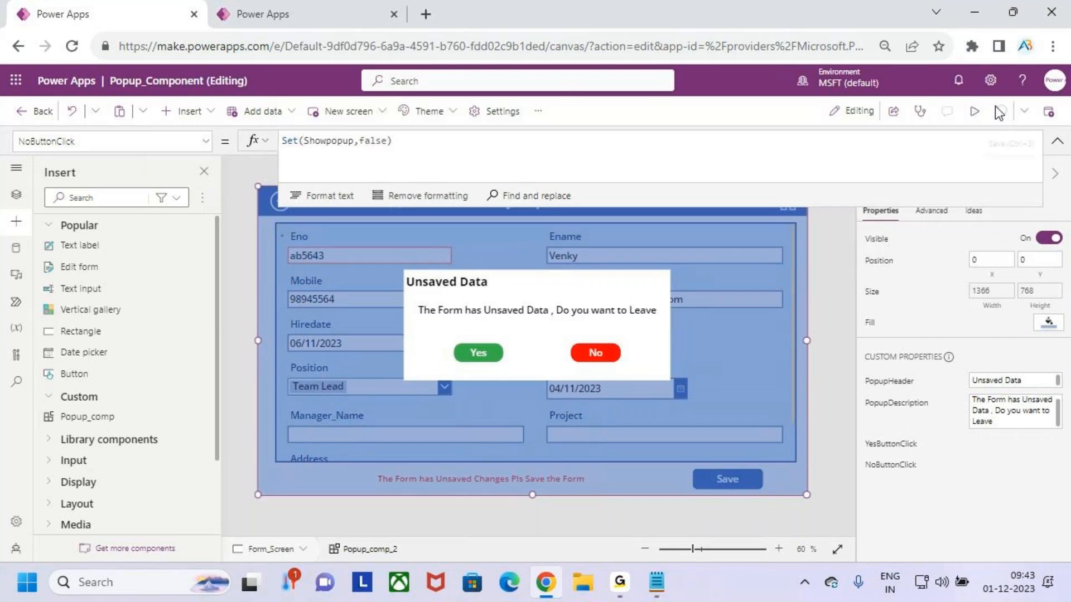
Preview the Form_Screen with the popup, then close the preview and dismiss the tip dialog
left_click(972, 116)
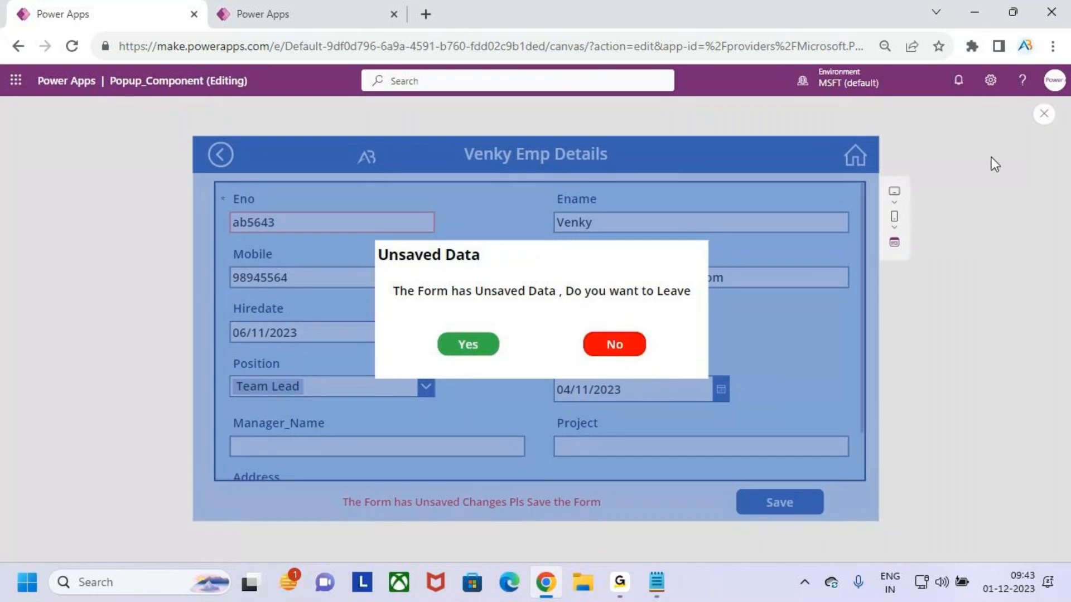
left_click(1044, 119)
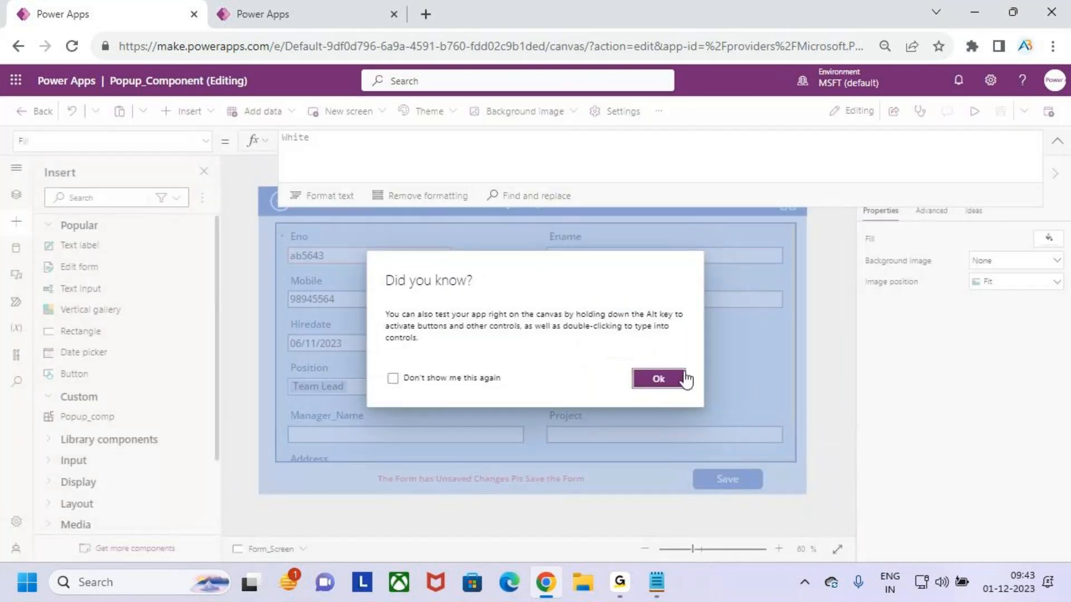
left_click(659, 377)
left_click(605, 353)
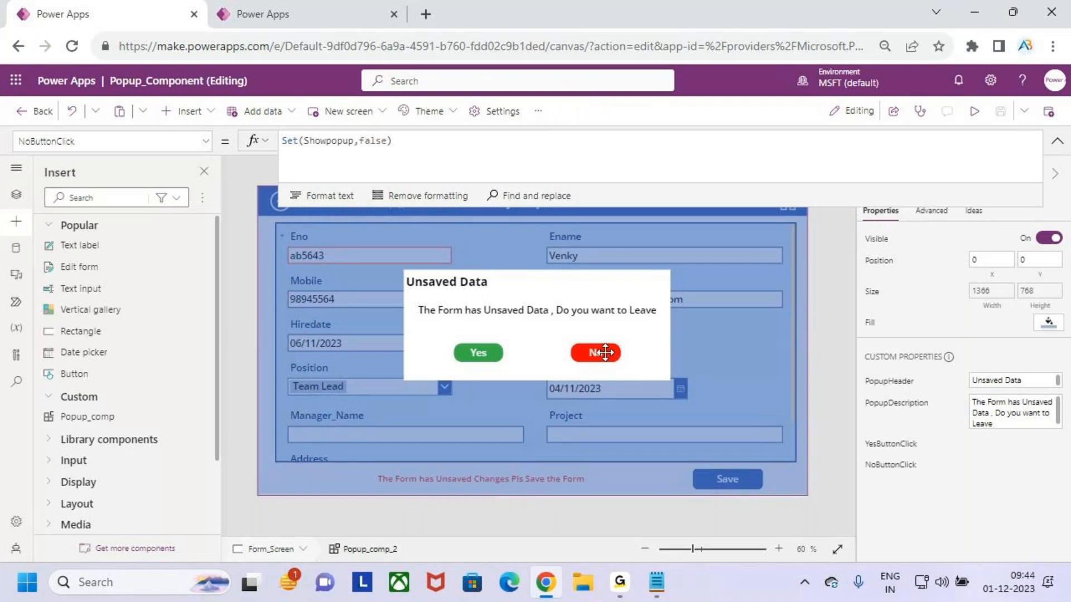
Review the popup's button event formulas and the back icon's OnSelect formula in the tree view
left_click(428, 155)
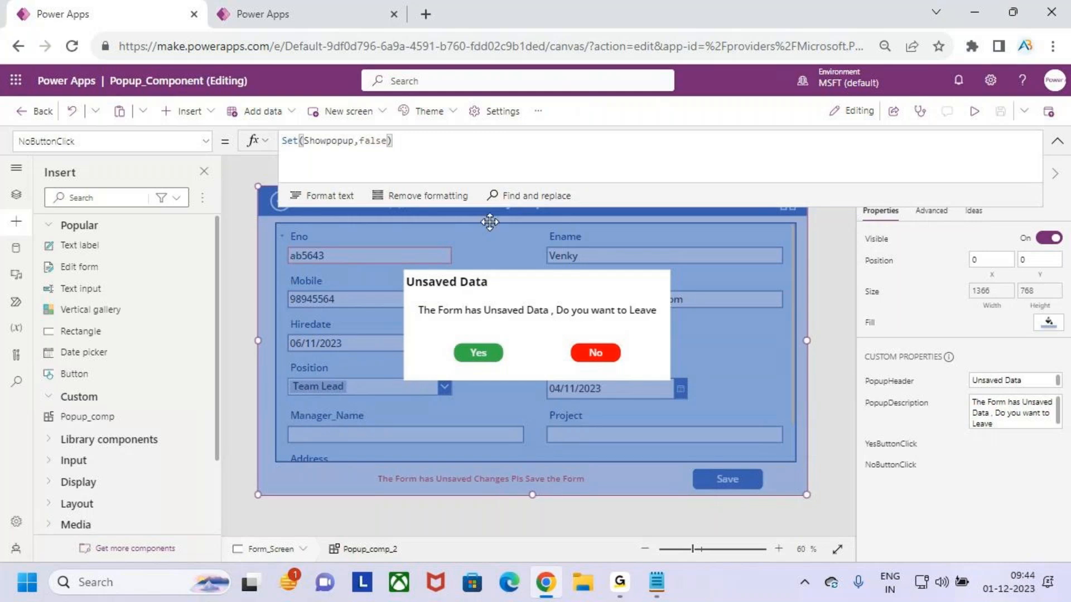
left_click(894, 471)
left_click(890, 444)
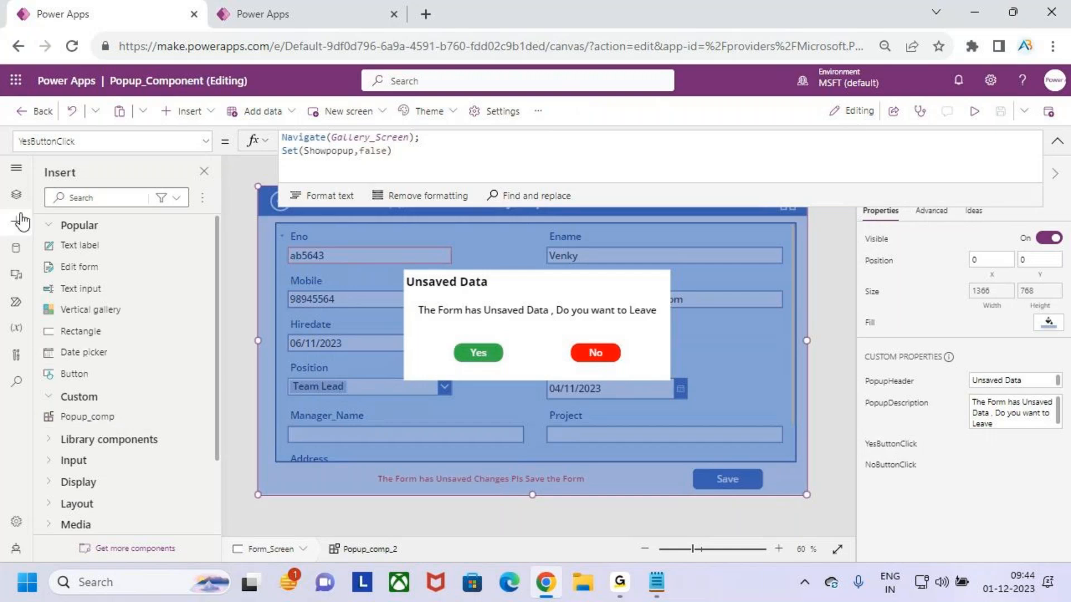
left_click(16, 196)
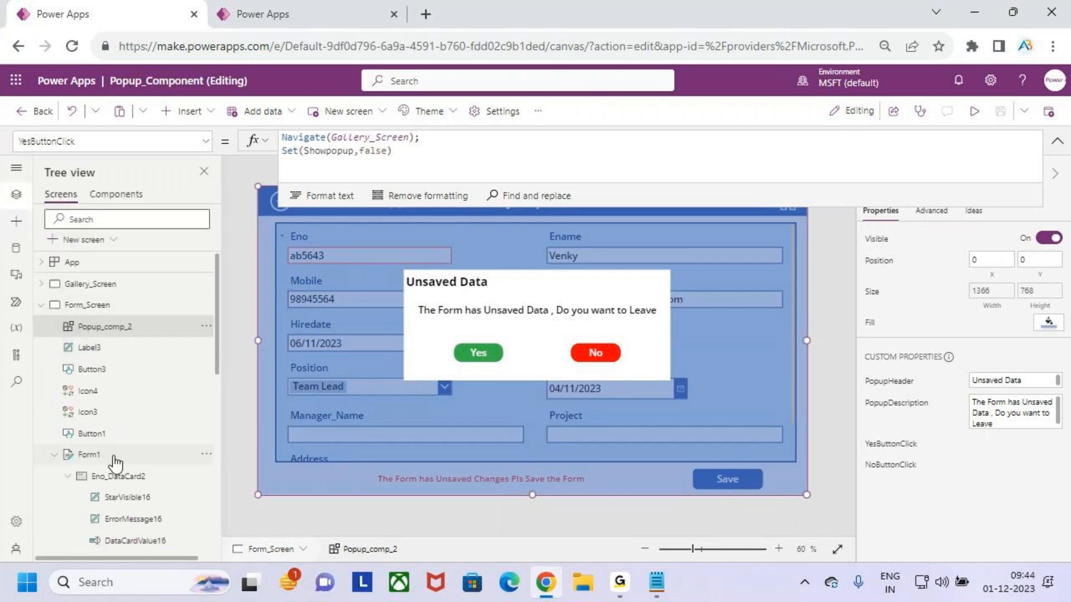
scroll(115, 463, "down", 1)
scroll(114, 462, "down", 2)
left_click(107, 328)
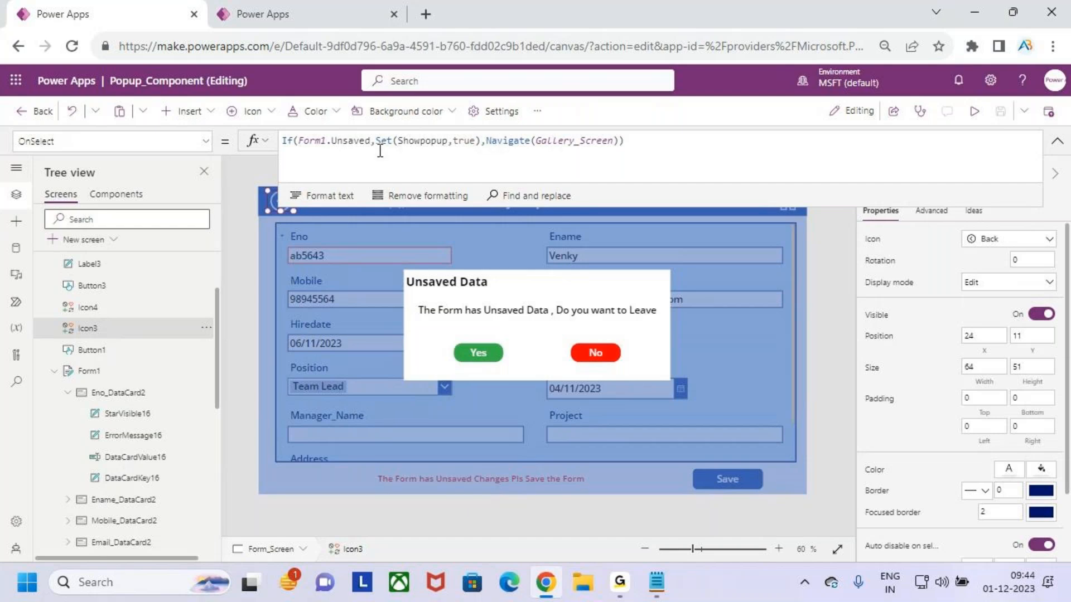
Preview the app, test the popup's Yes button, open the first employee's details, then close the preview
left_click(976, 112)
left_click(480, 352)
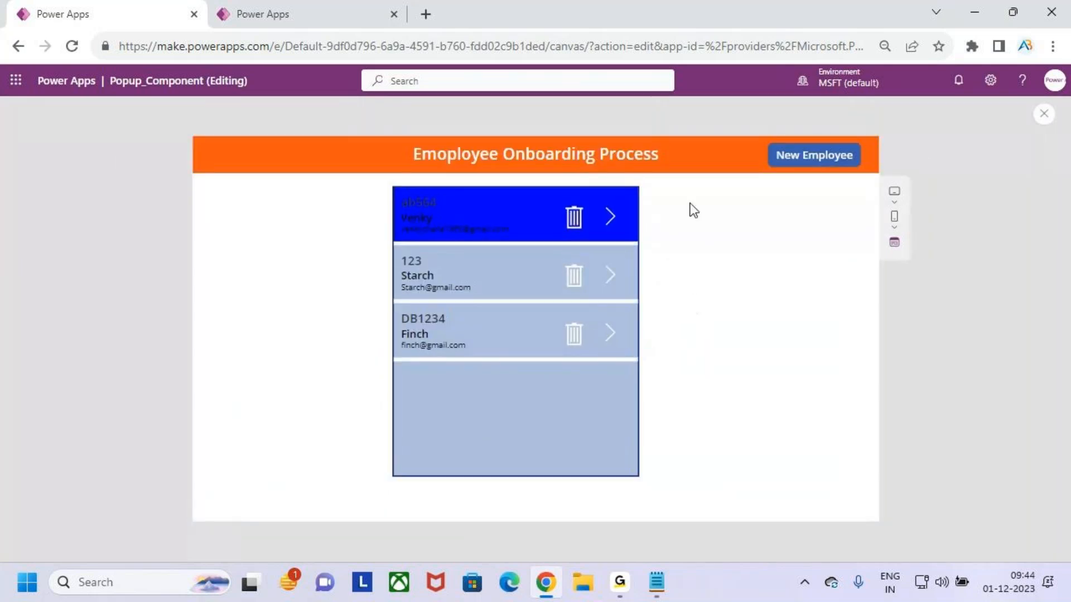
left_click(609, 218)
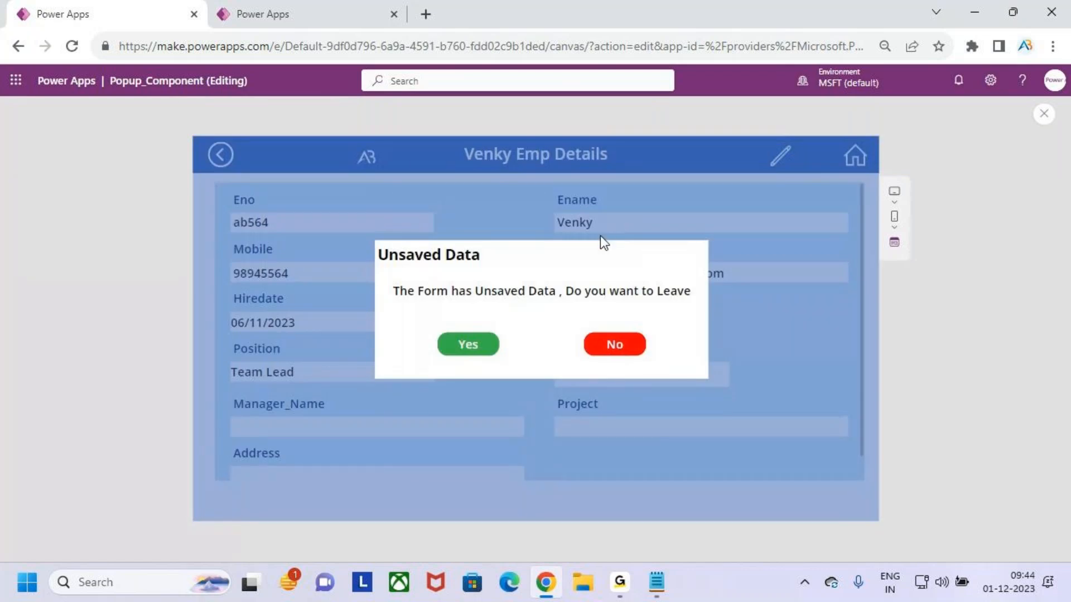
left_click(1044, 113)
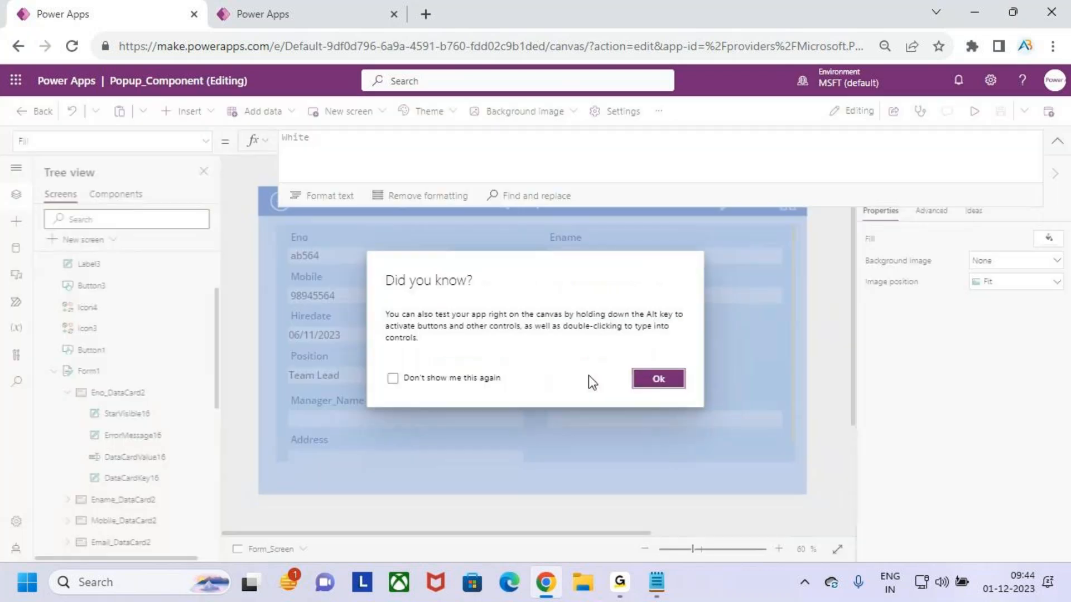
left_click(661, 381)
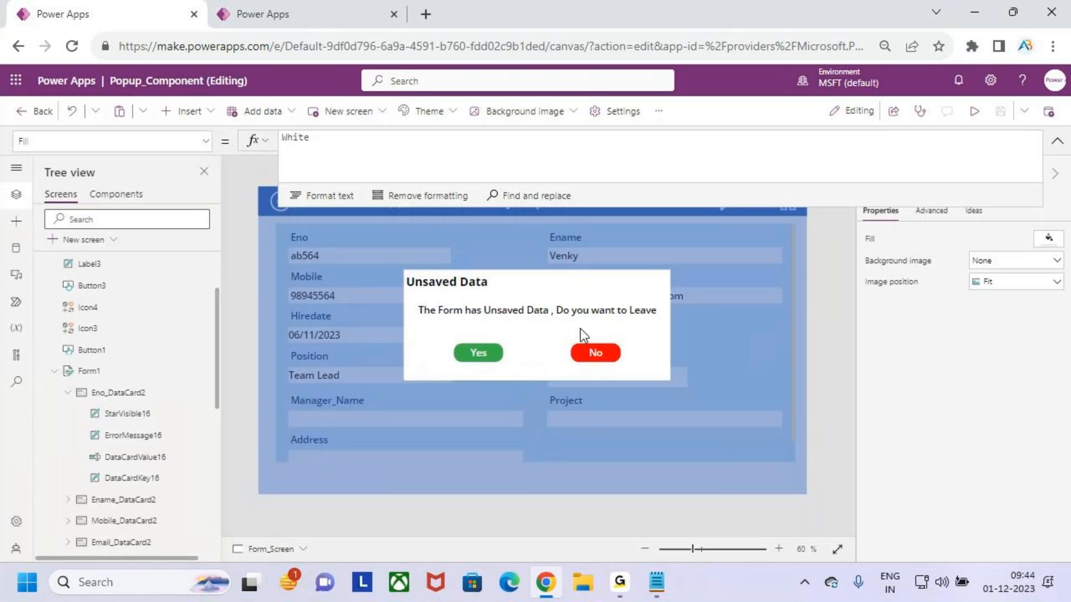
Set the popup component's Visible property to the Showpopup variable on the Form_Screen
left_click(712, 333)
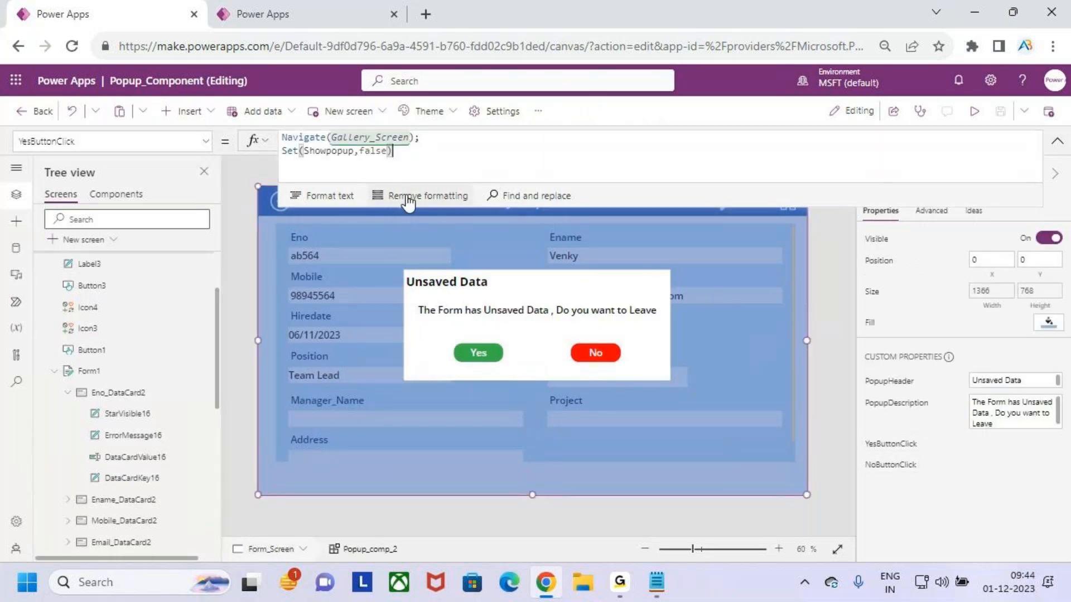
left_click(424, 158)
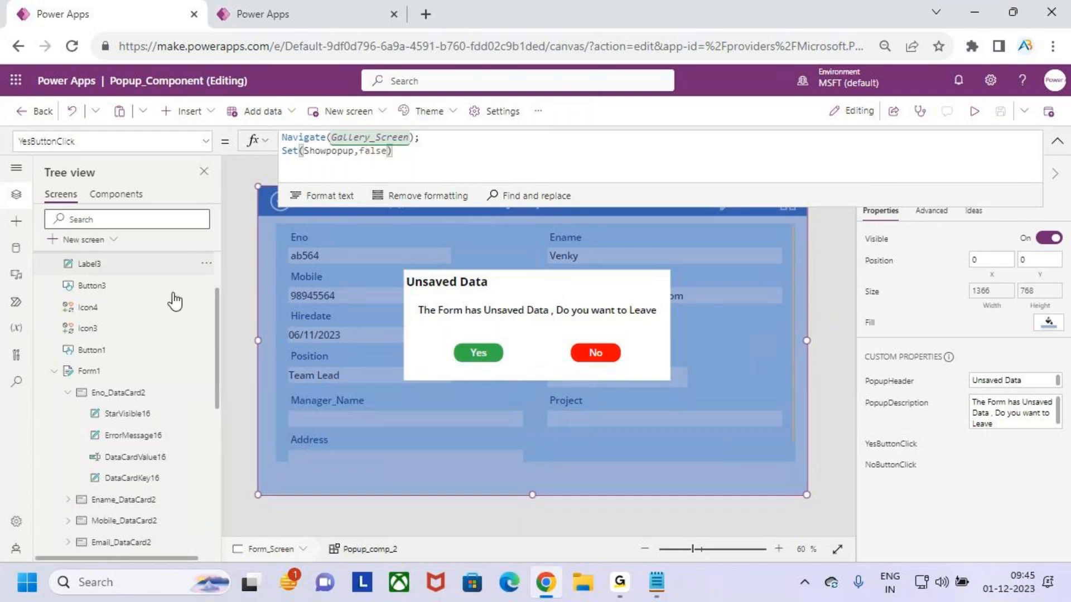
left_click(247, 180)
left_click(209, 146)
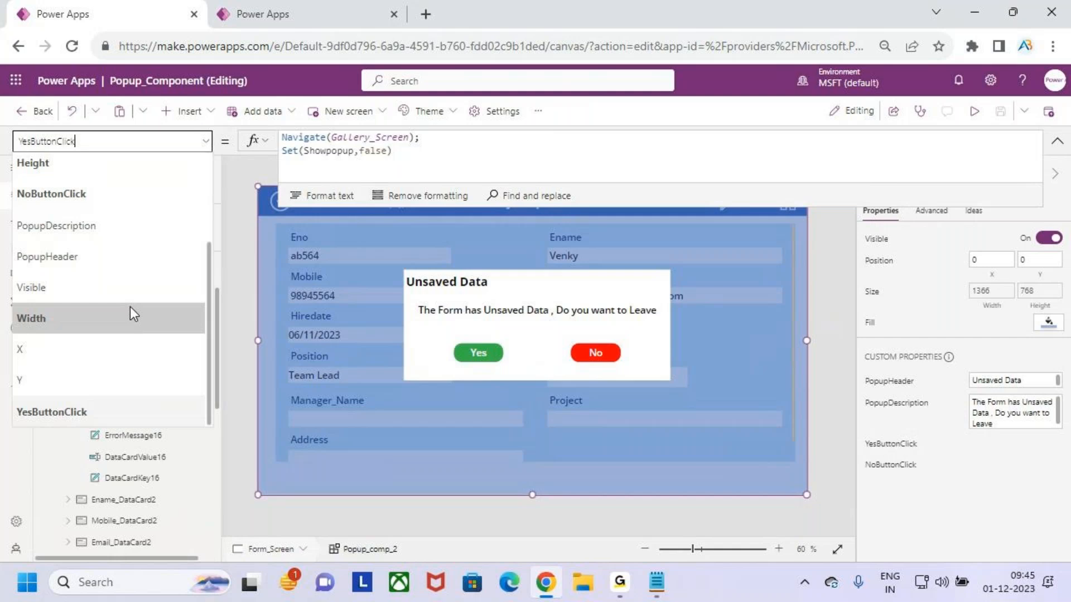
left_click(68, 287)
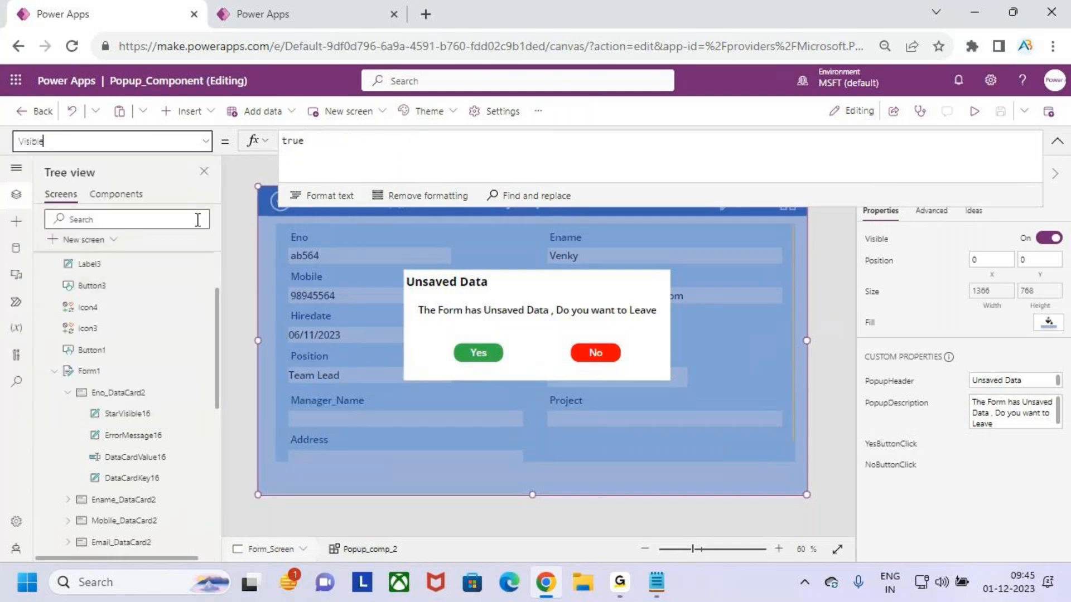
left_click(325, 143)
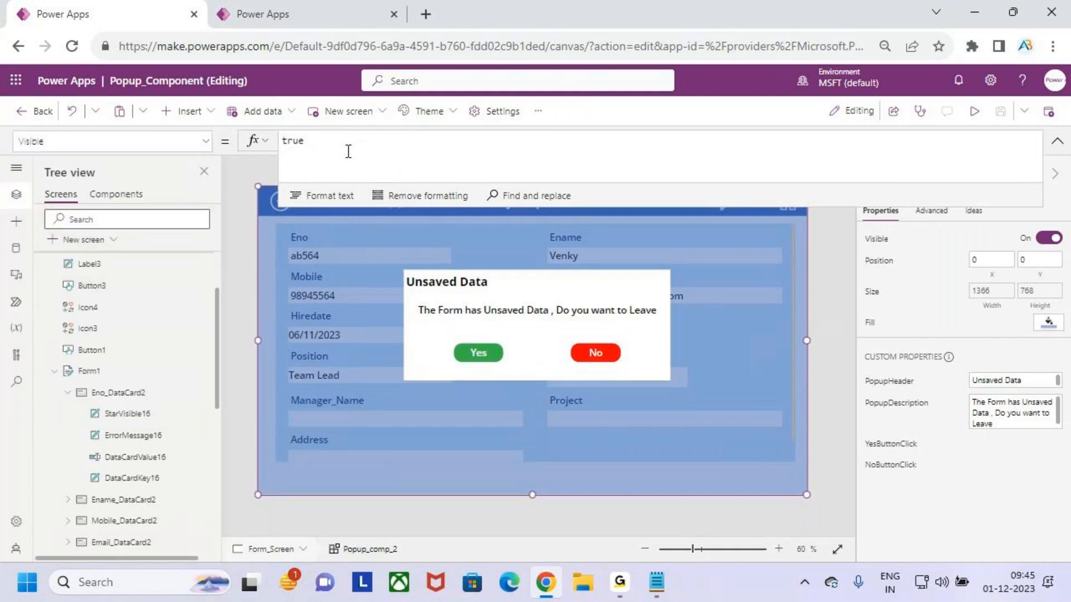
double_click(293, 141)
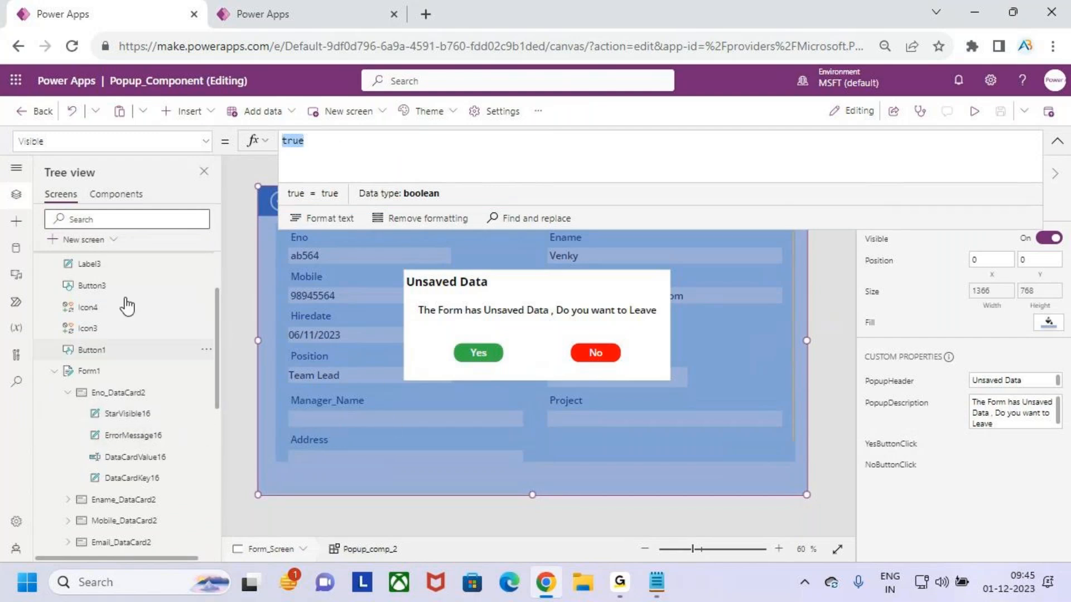
left_click_drag(76, 142, 3, 144)
left_click_drag(341, 153, 276, 145)
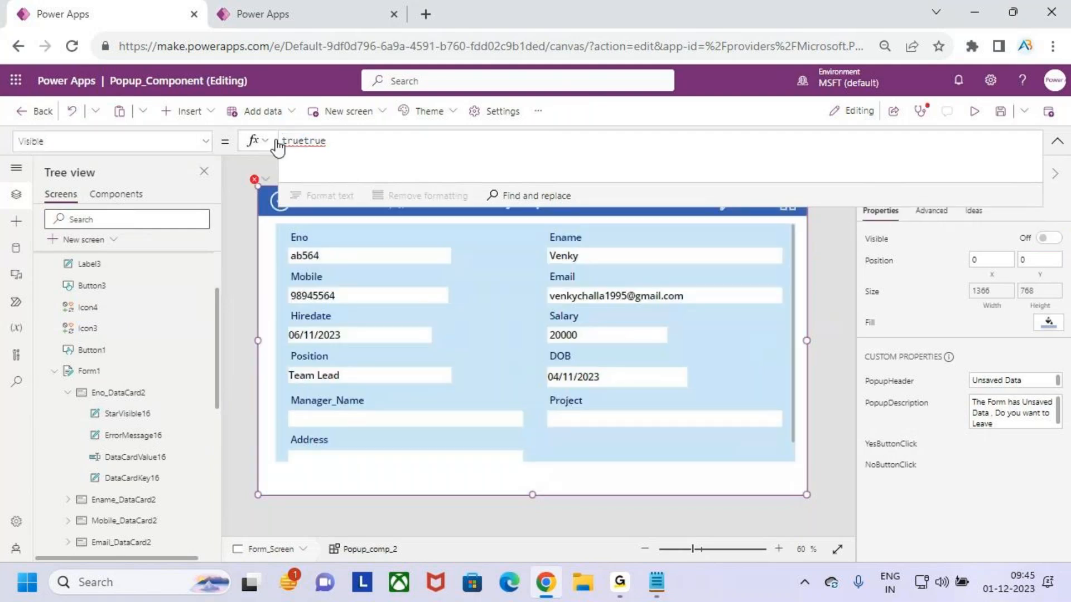
key("ctrl+a")
key("Delete")
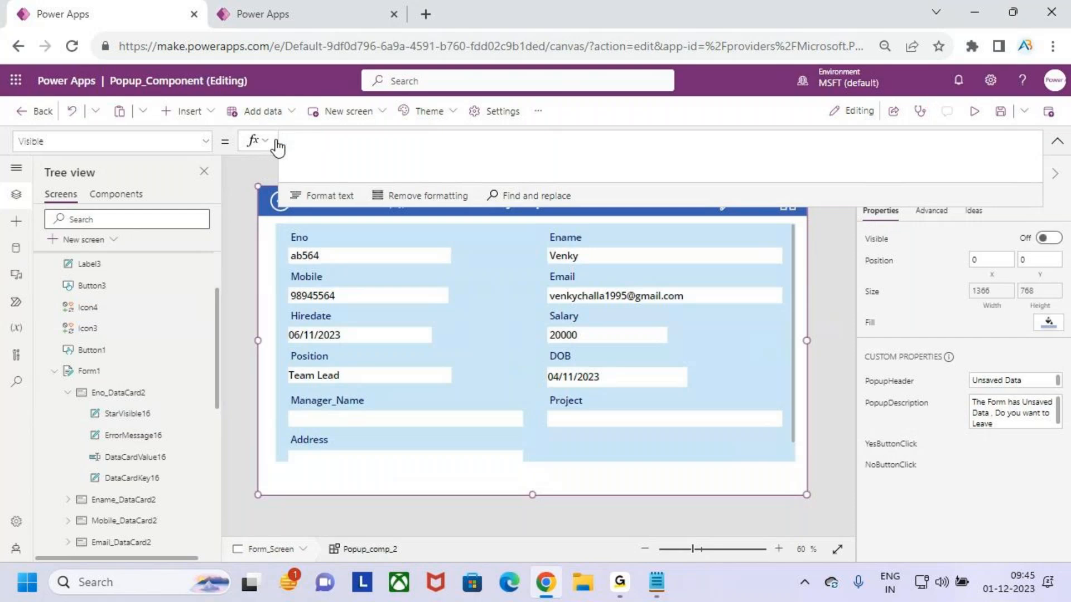
type("show")
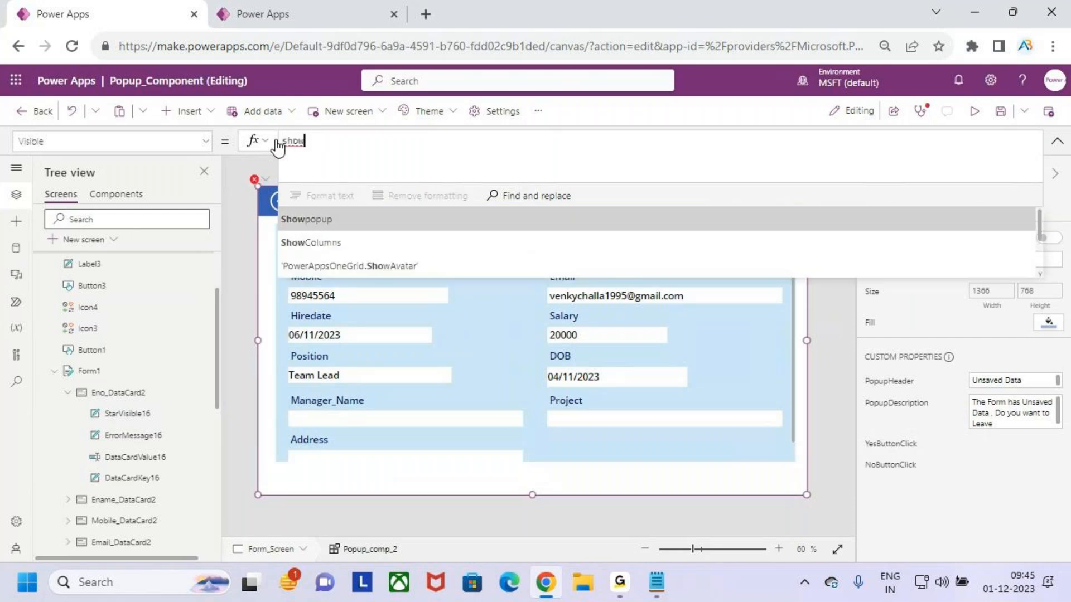
key("Tab")
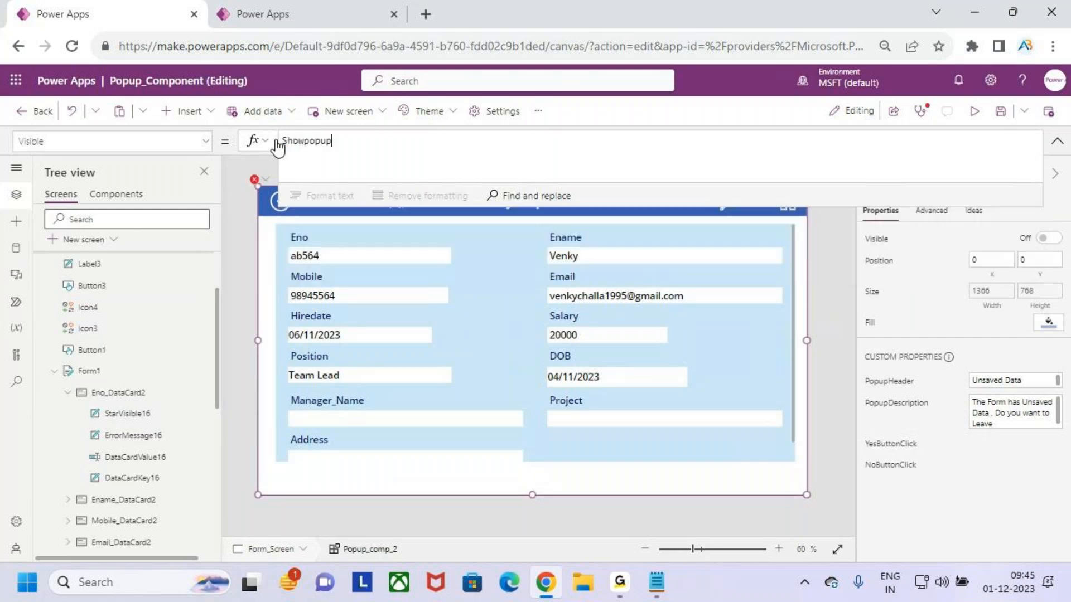
left_click(1057, 142)
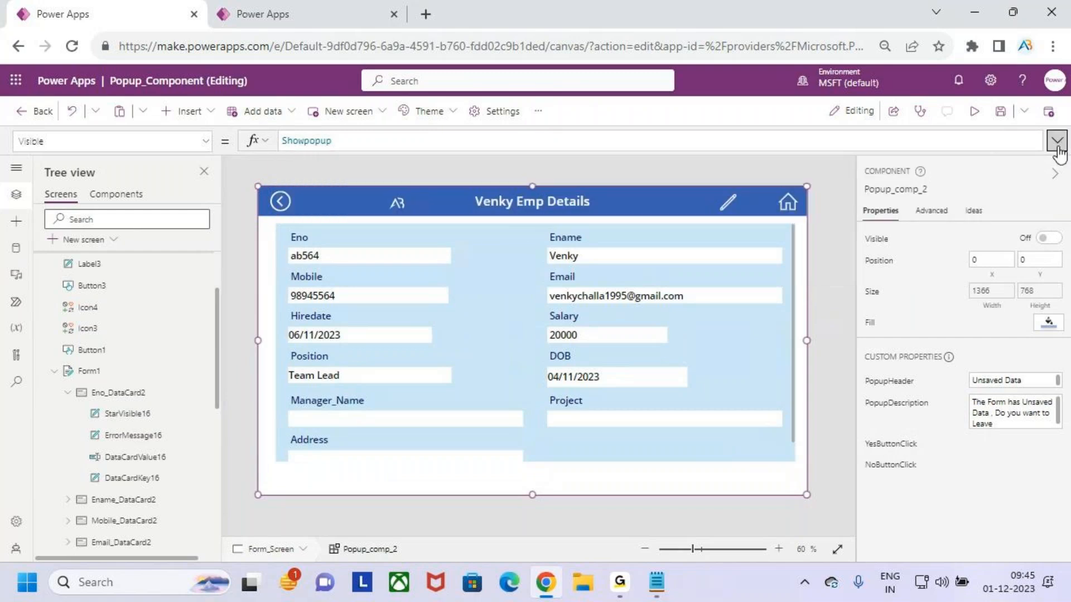
Preview the app, go back to the gallery, and open the first employee's record for editing
left_click(973, 111)
key("ctrl+2")
mouse_move(285, 195)
left_mouse_down()
mouse_move(514, 308)
mouse_move(694, 371)
left_mouse_up()
key("Escape")
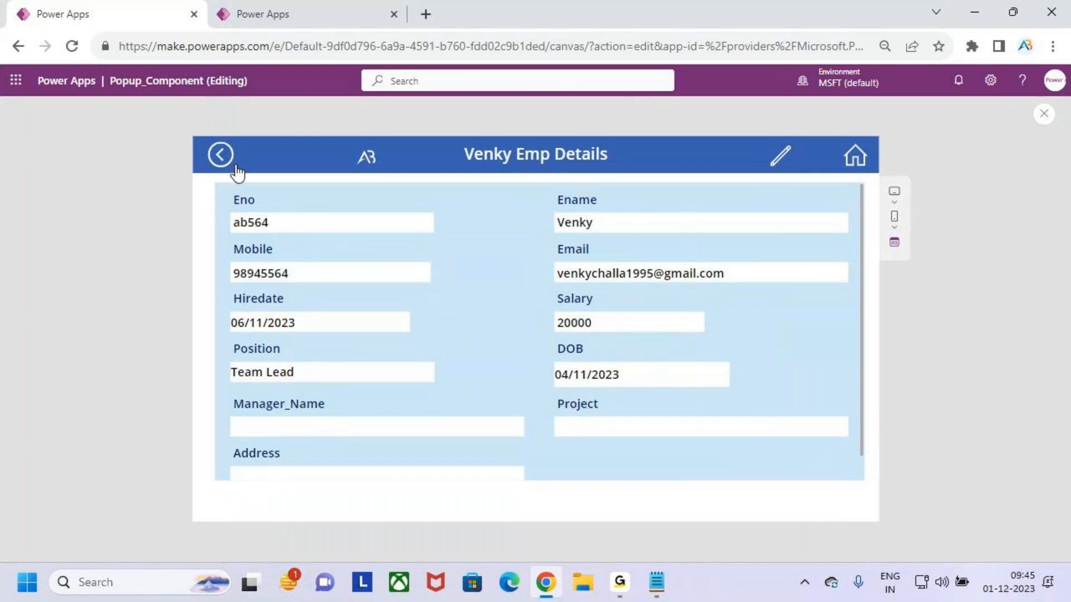
left_click(221, 155)
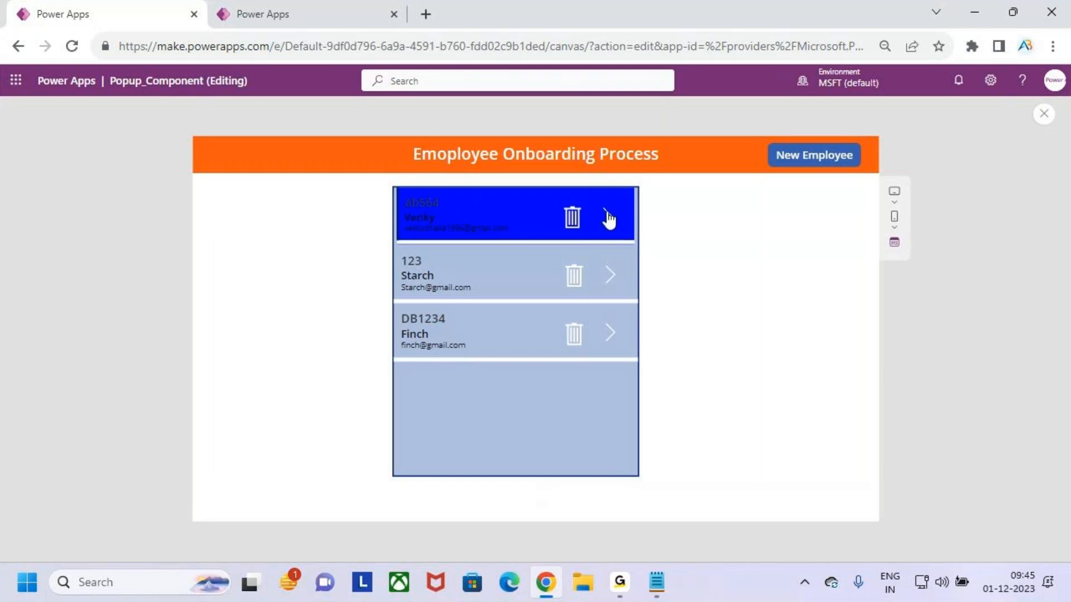
left_click(606, 219)
left_click(780, 155)
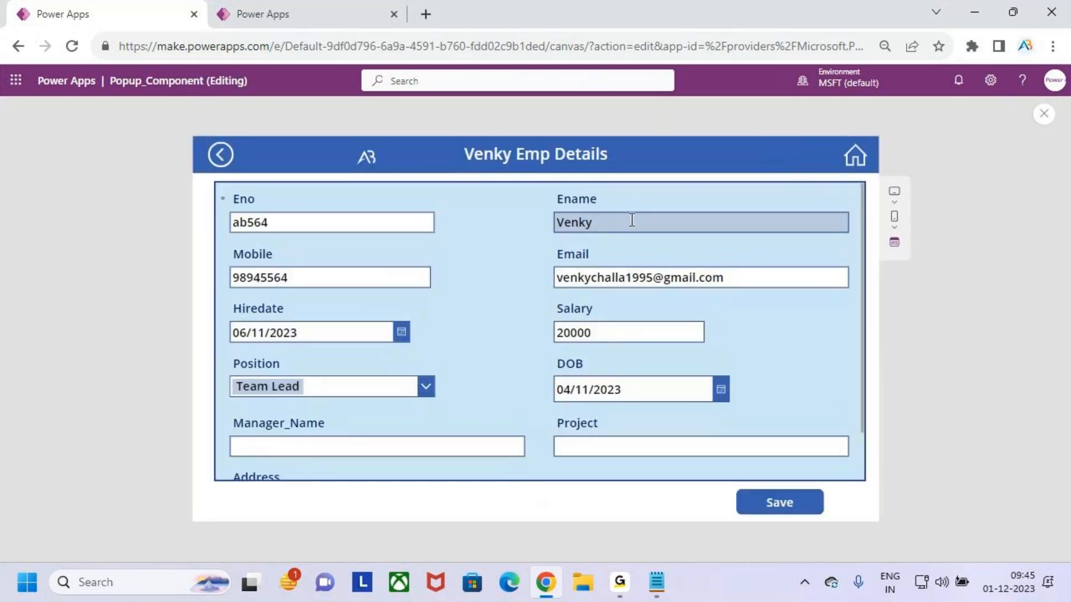
Append 3 to the employee's Eno value in the edit form
left_click(316, 223)
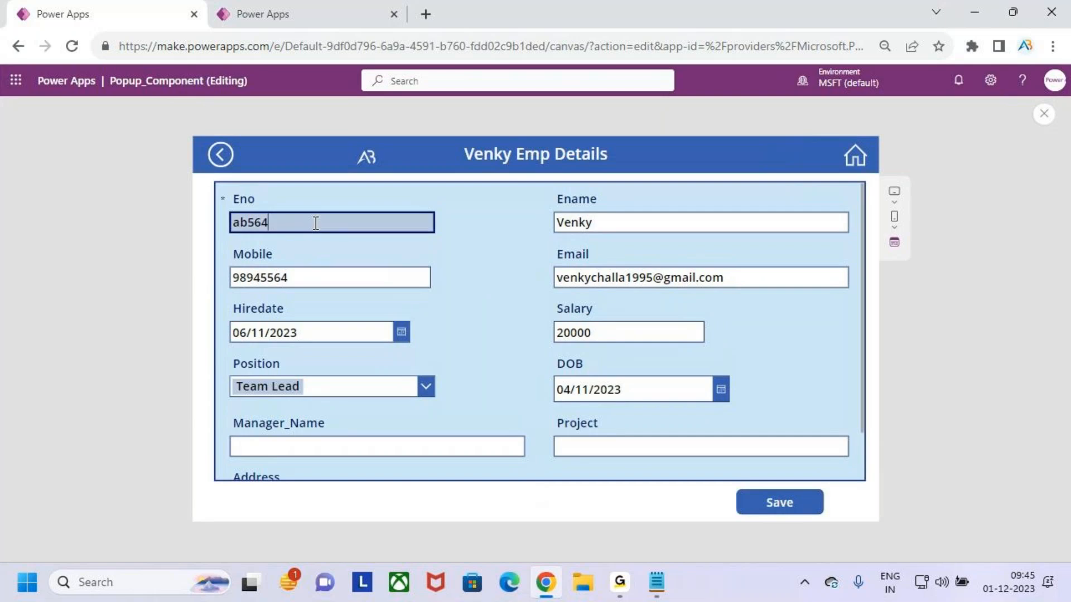
left_click(399, 362)
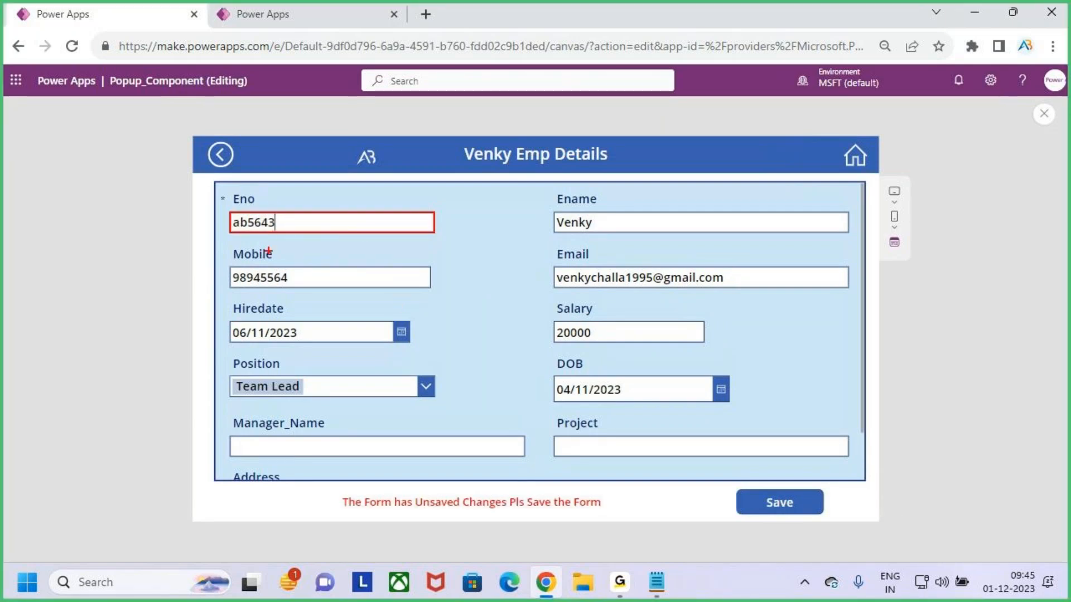
left_click_drag(745, 480, 800, 524)
left_click_drag(776, 500, 833, 439)
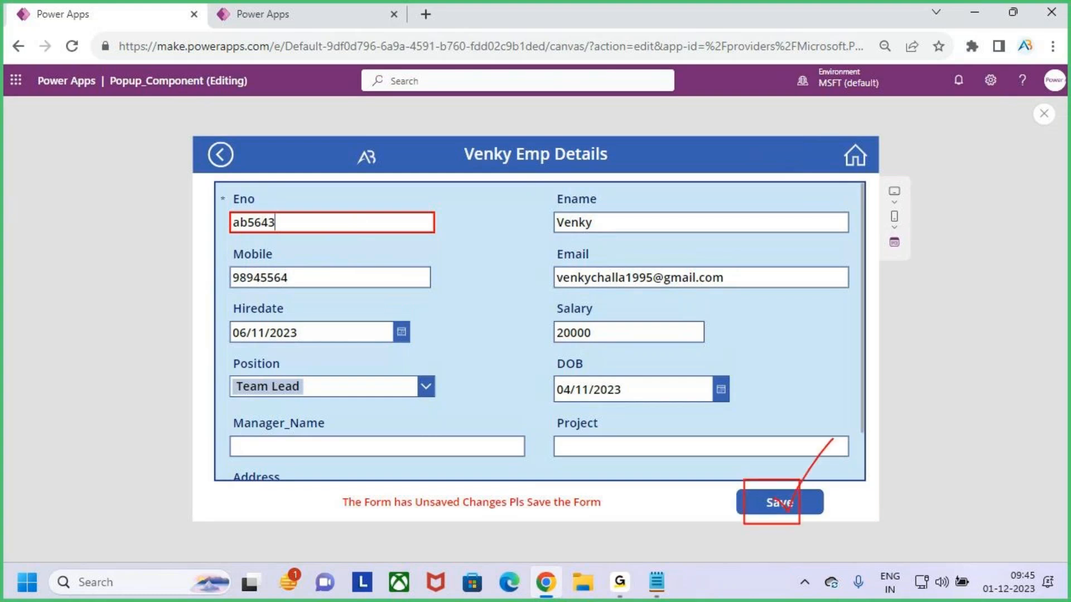
key("Escape")
Go back from the edited form and choose Yes on the Unsaved Data popup to leave
left_click(221, 155)
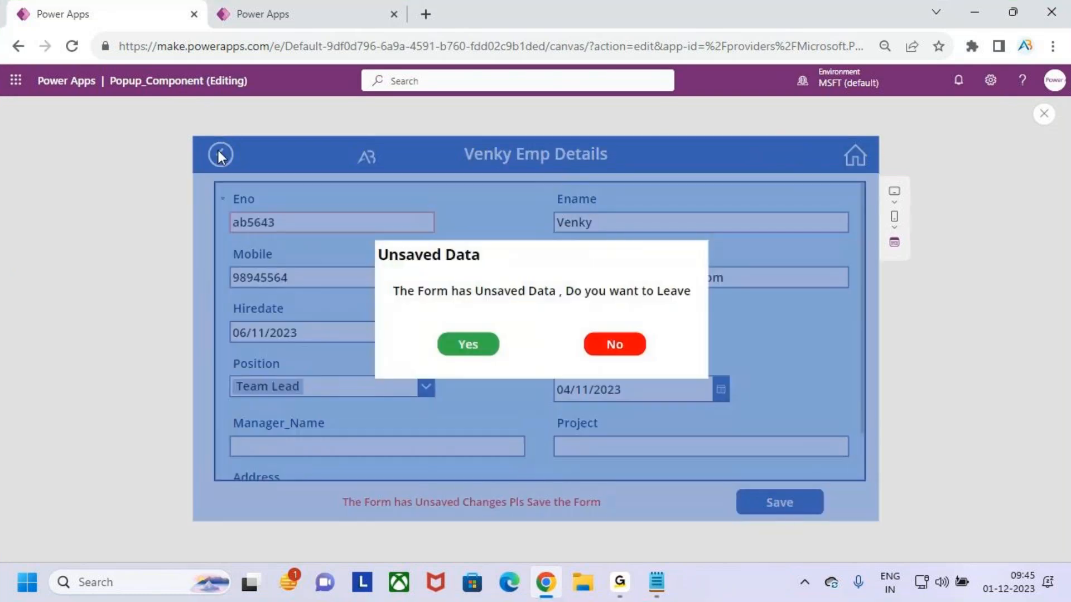
left_click_drag(390, 266, 492, 256)
mouse_move(384, 279)
left_mouse_down()
mouse_move(514, 304)
mouse_move(694, 301)
left_mouse_up()
key("Escape")
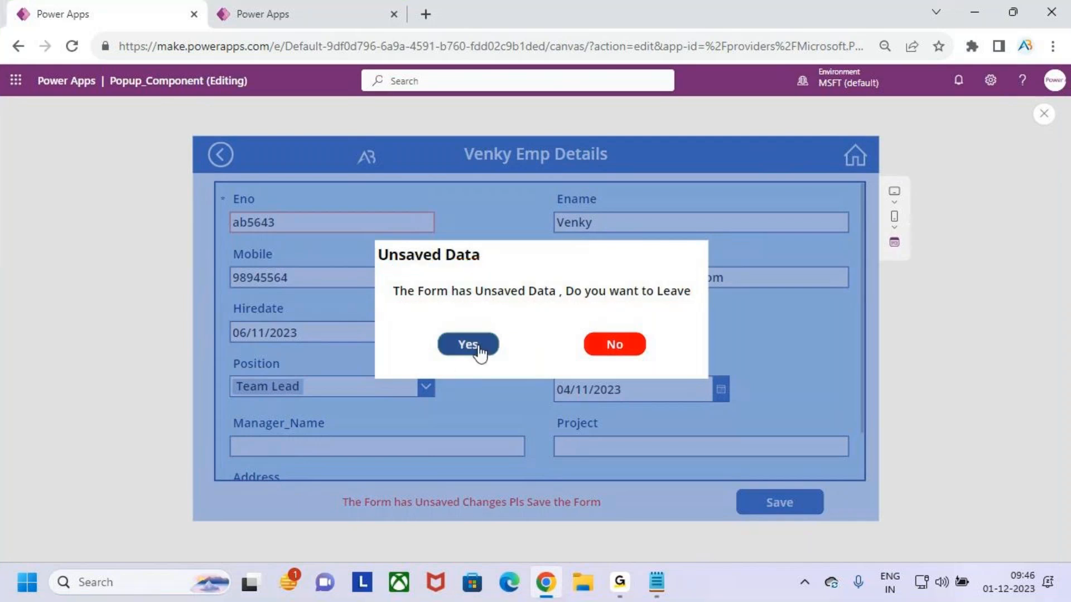
left_click(478, 351)
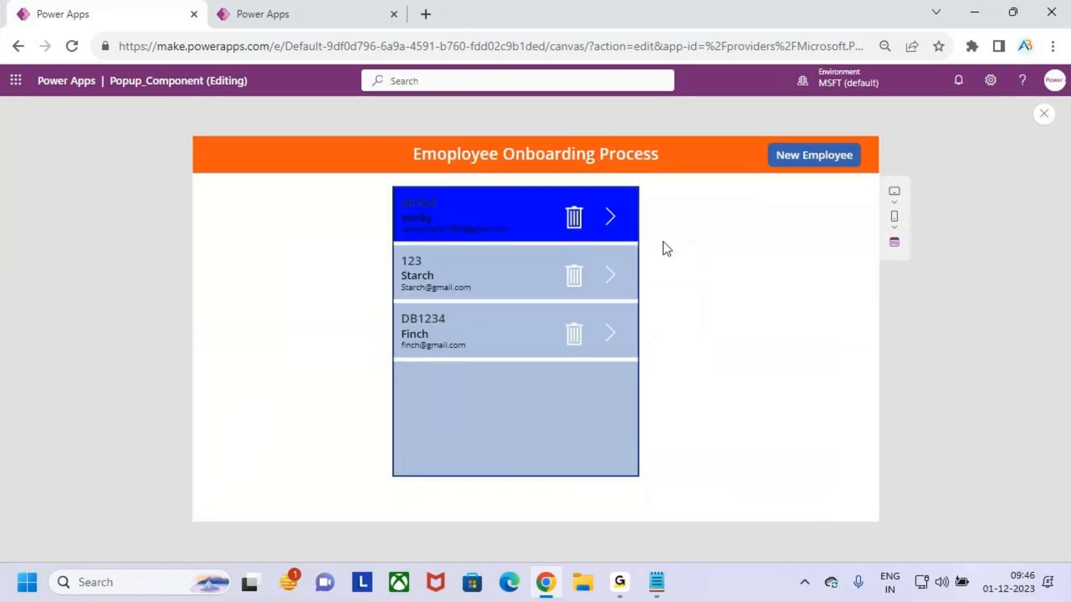
Reopen the first employee for editing and append 3 to the Eno value again
left_click(609, 218)
left_click(791, 159)
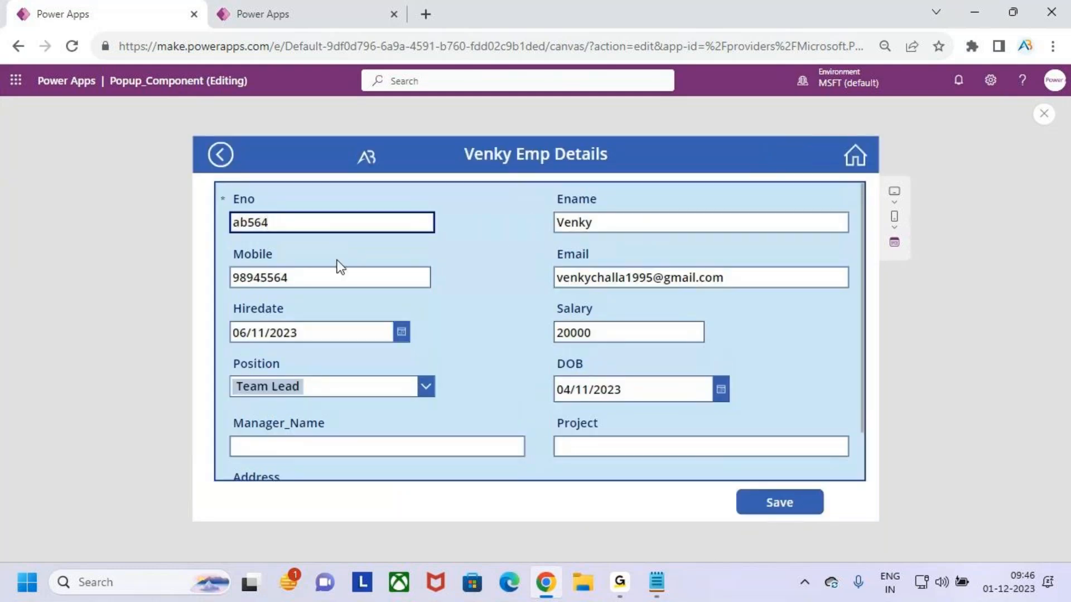
type("3")
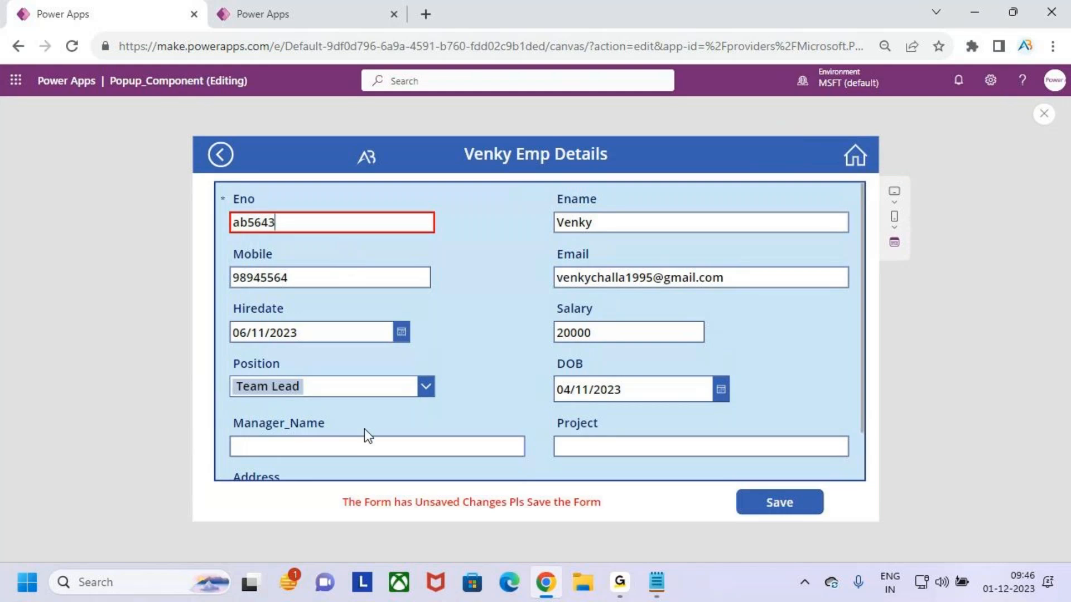
Go back from the form and choose No on the Unsaved Data popup to stay on the form
left_click(221, 157)
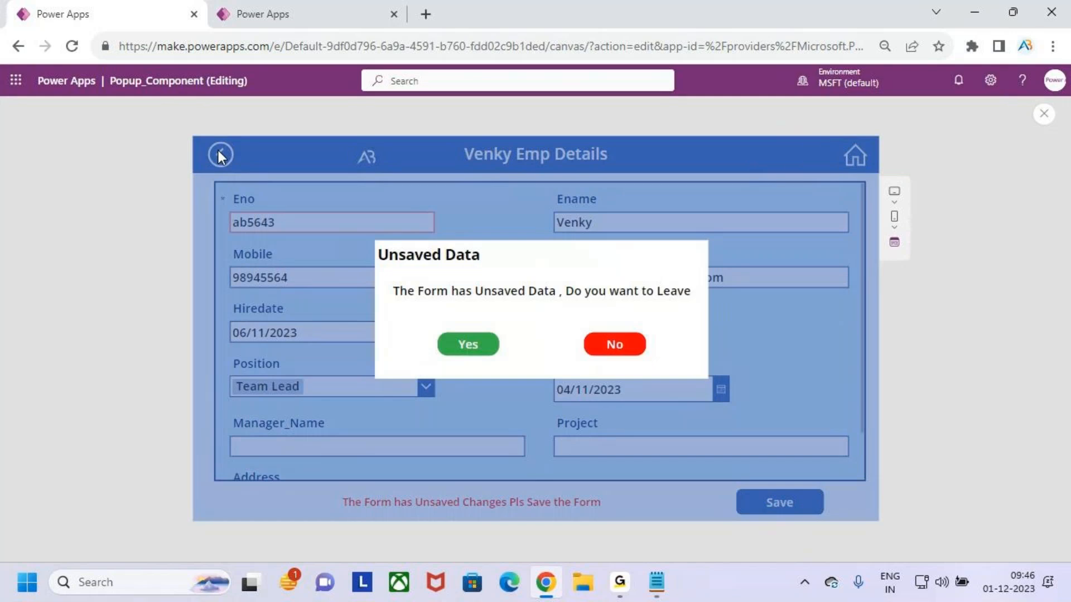
key("ctrl+2")
left_click_drag(405, 277, 524, 312)
left_click_drag(431, 263, 454, 262)
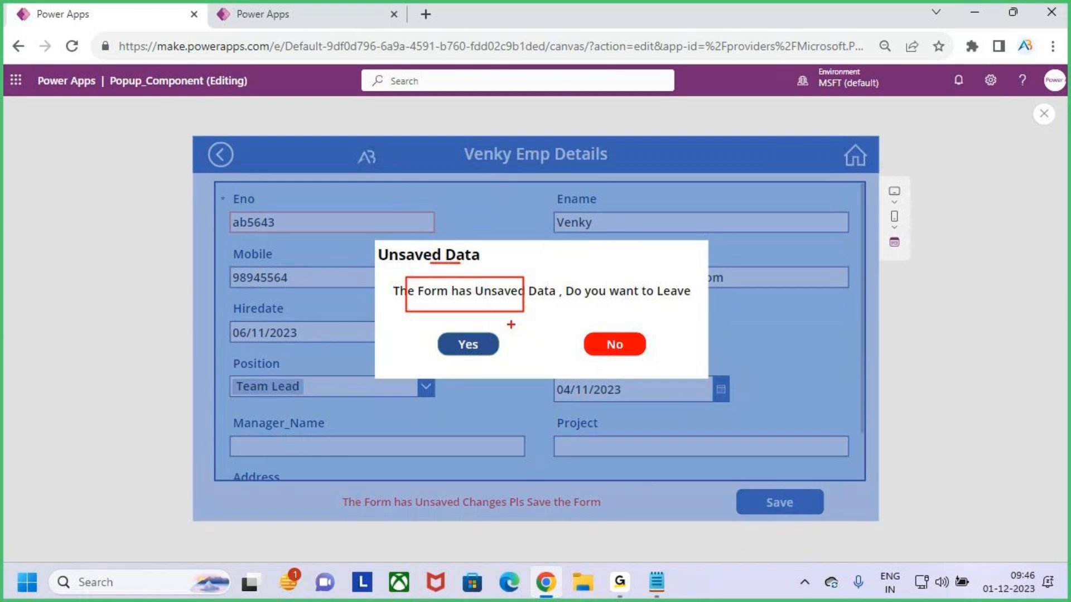
key("Escape")
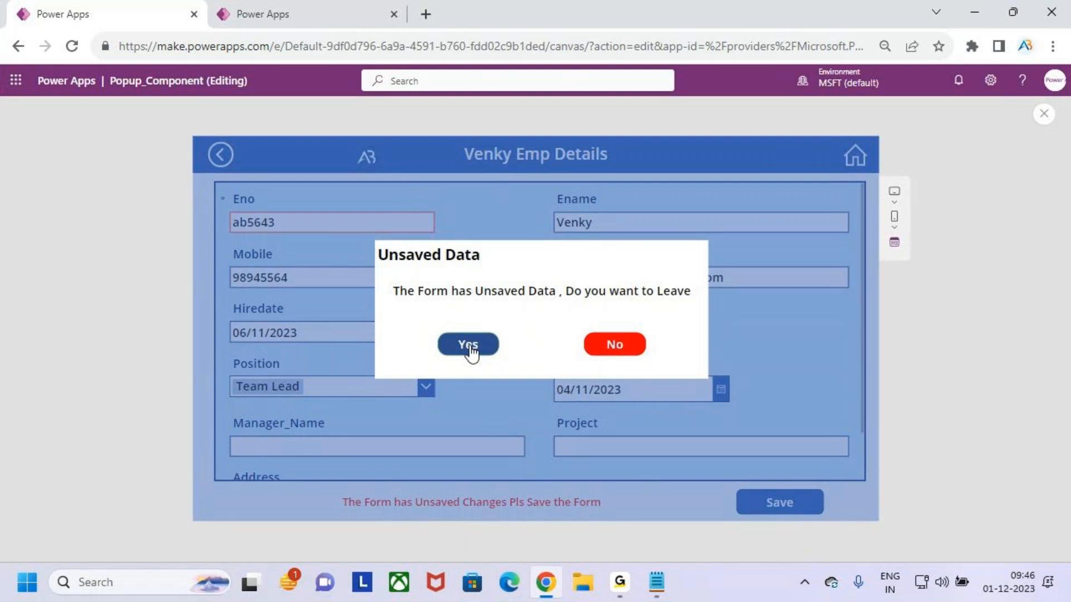
left_click(623, 350)
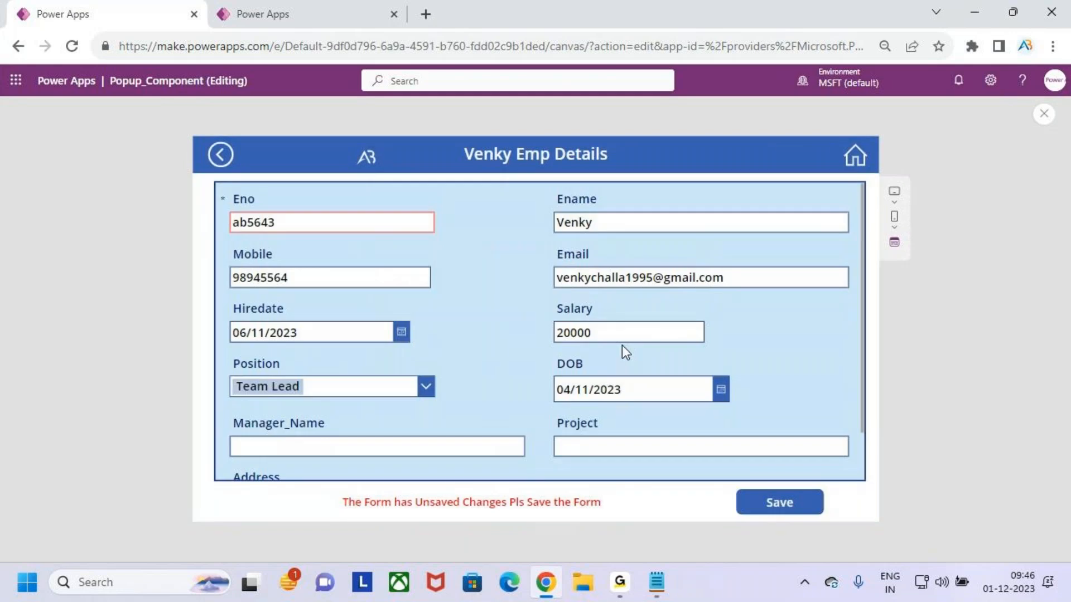
Save the employee form and return to the gallery with the home icon
left_click(794, 507)
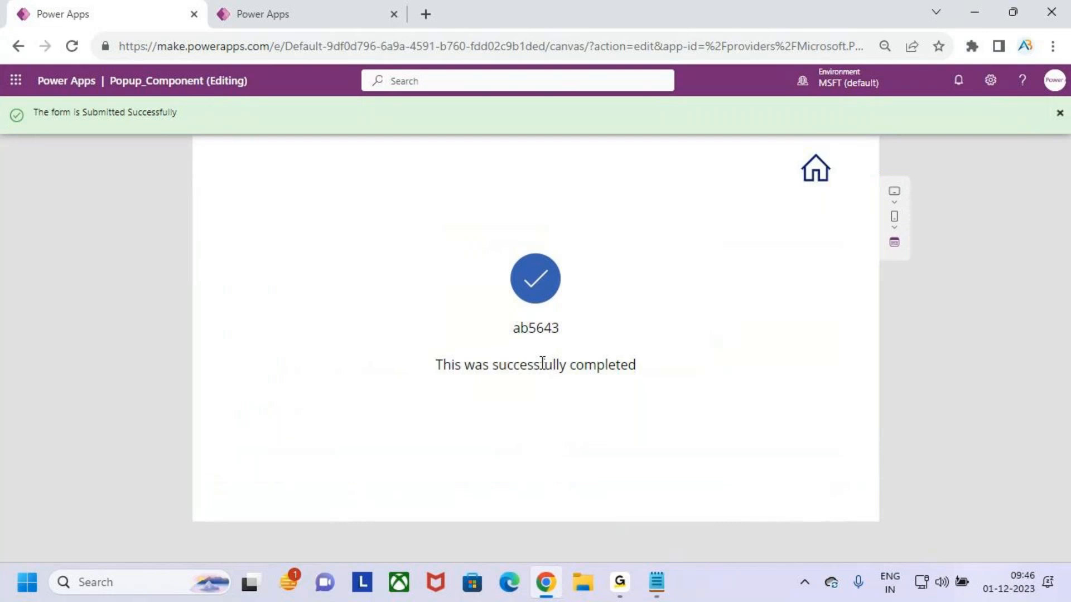
left_click(817, 172)
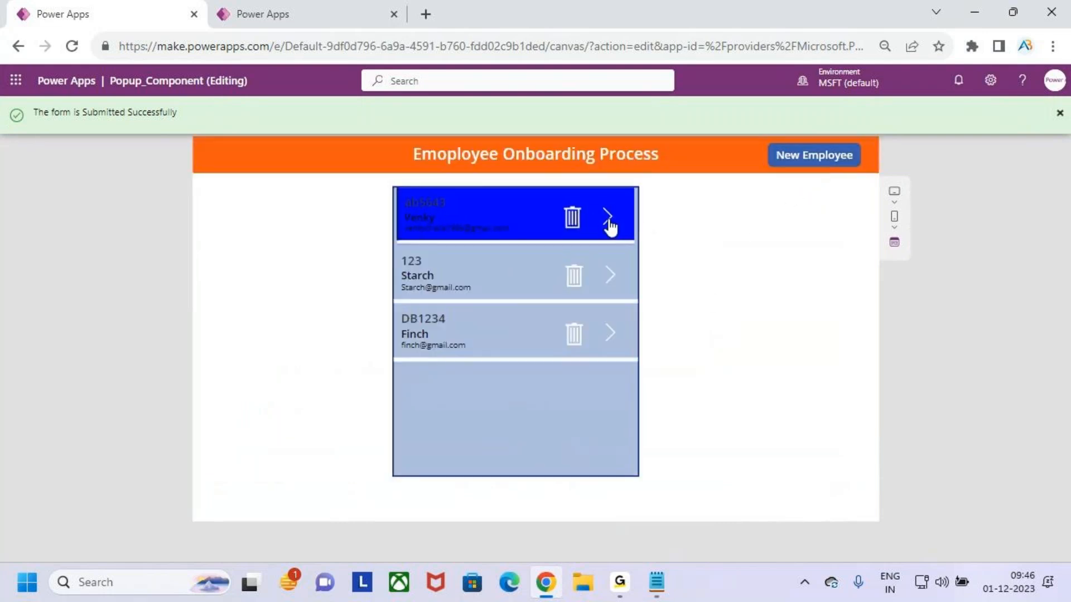
Open the first employee for editing and delete the last character of the employee name
left_click(607, 216)
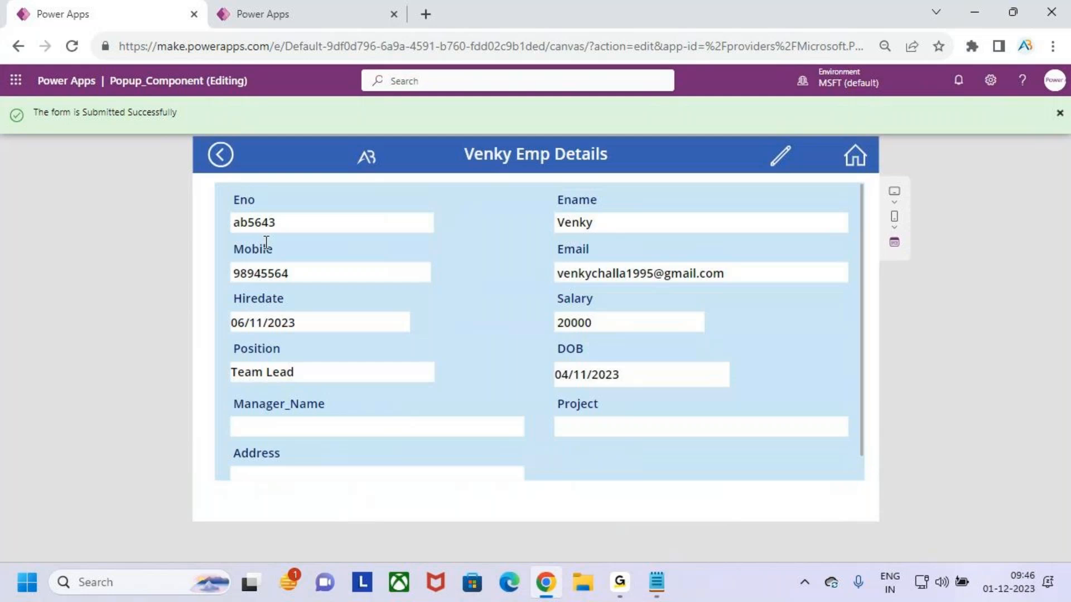
left_click_drag(281, 222, 324, 162)
key("Escape")
left_click(780, 156)
left_click(646, 220)
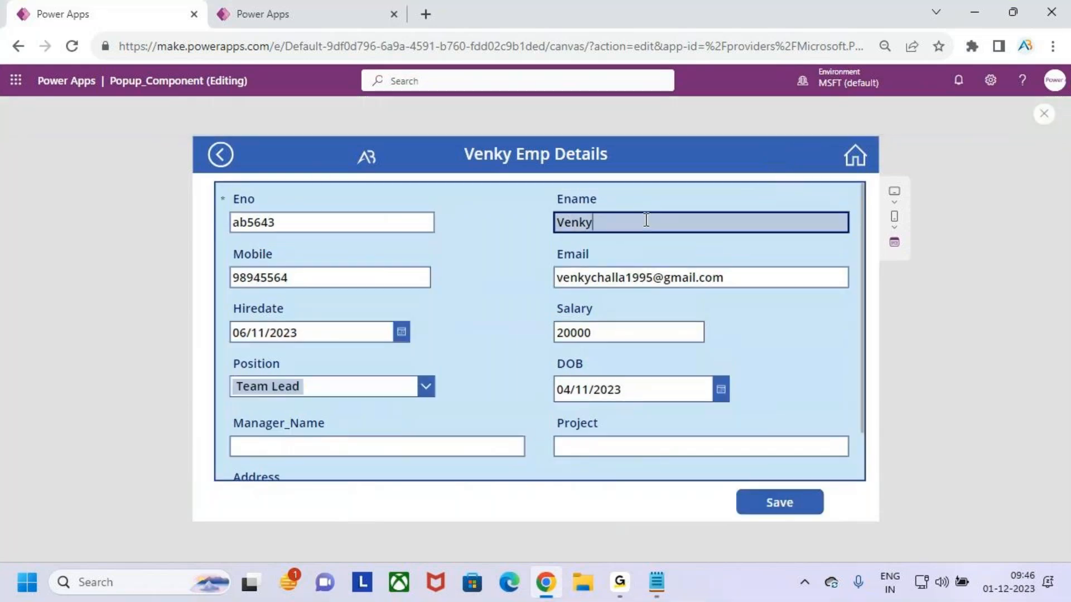
key("BackSpace")
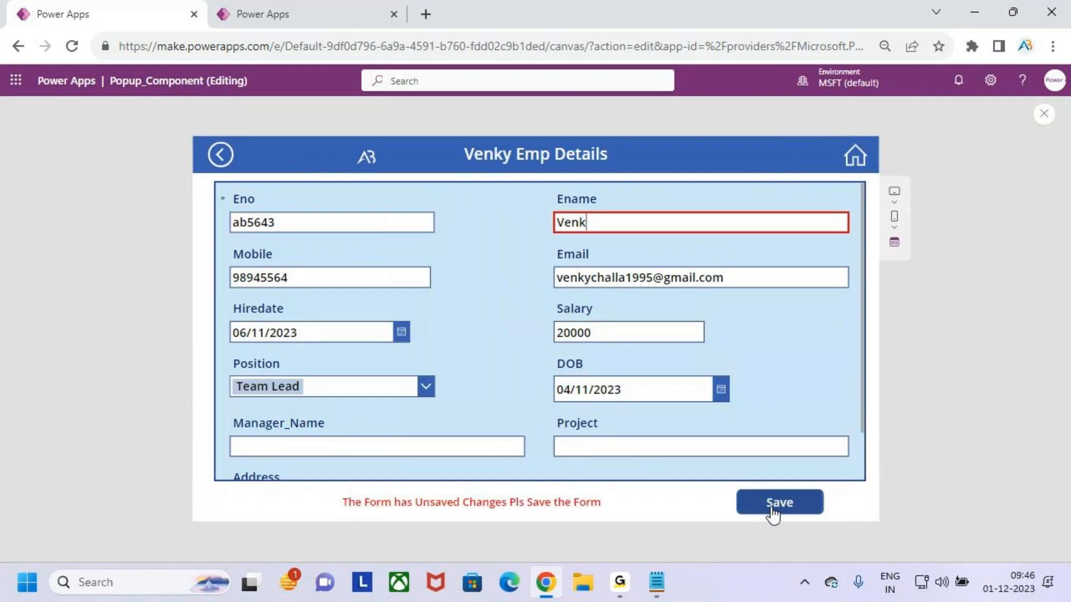
Try to go back and choose No on the Unsaved Data popup
left_click(218, 156)
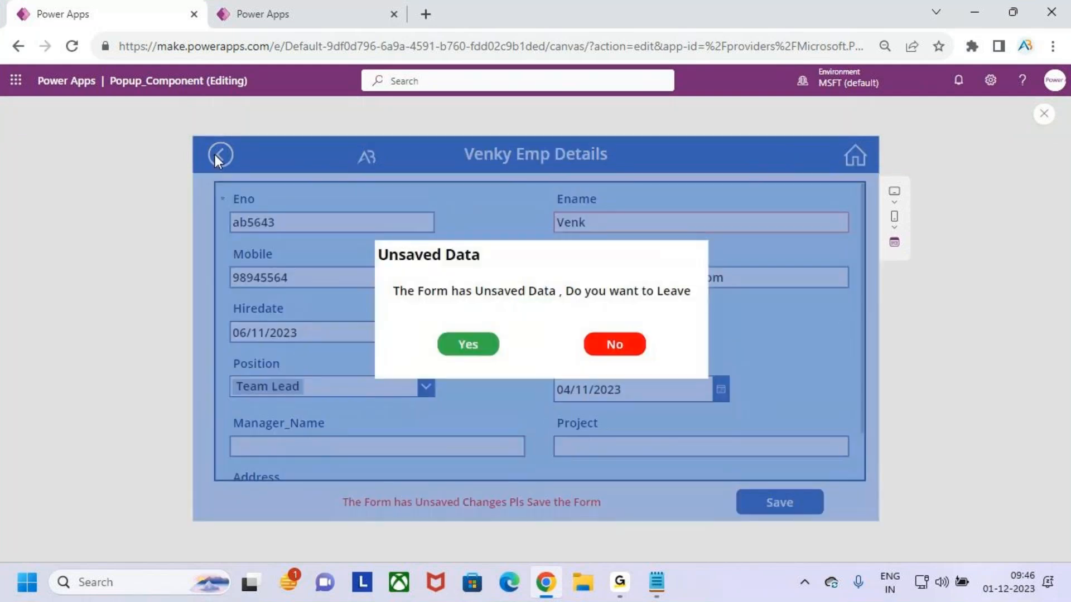
left_click(617, 348)
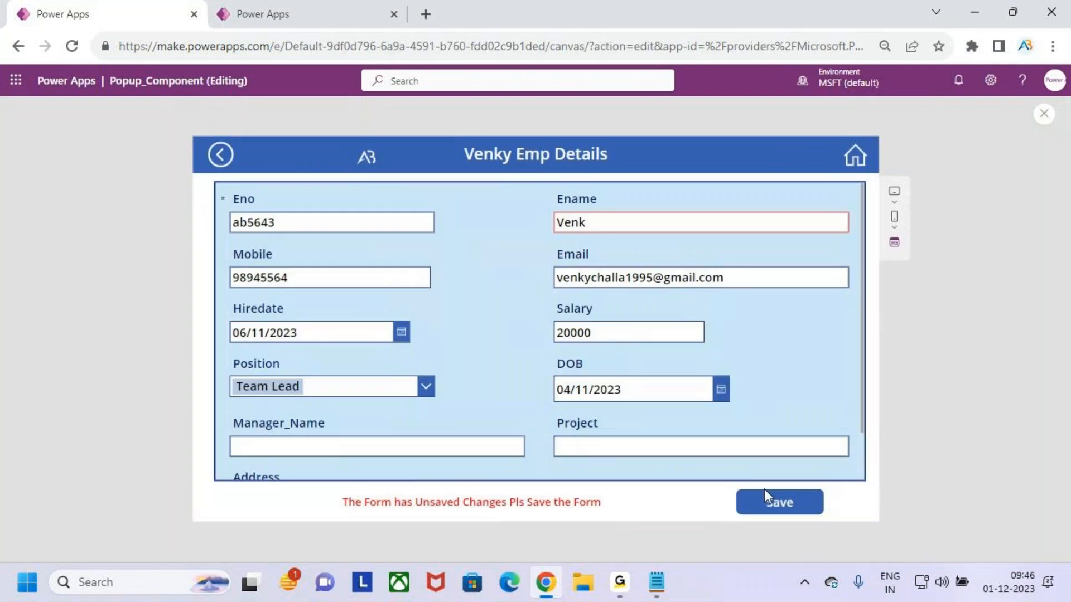
Save the edited employee form and return home to the gallery
left_click(790, 510)
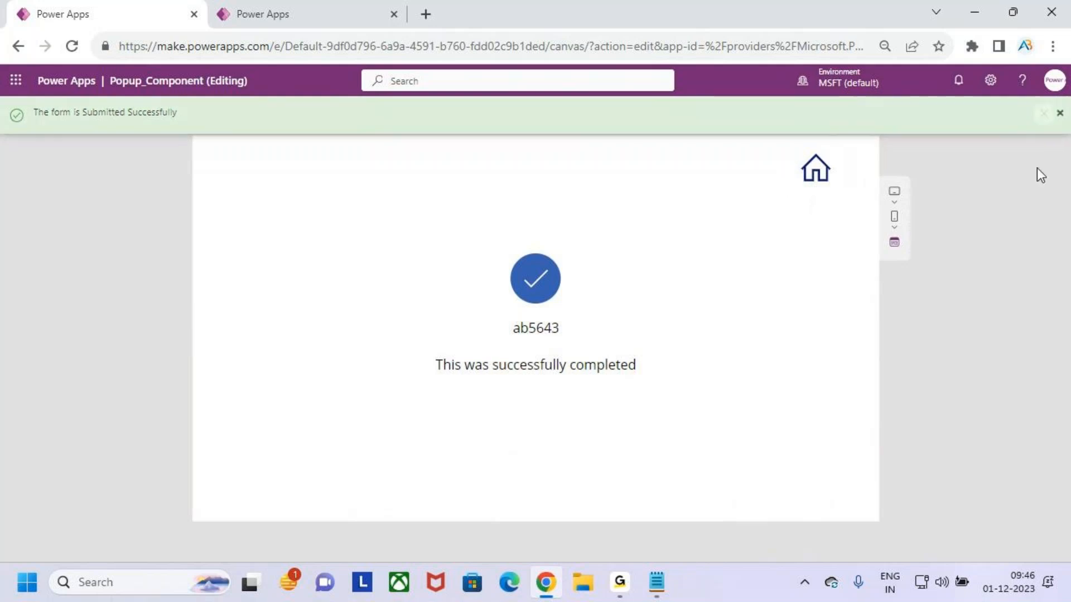
left_click(827, 173)
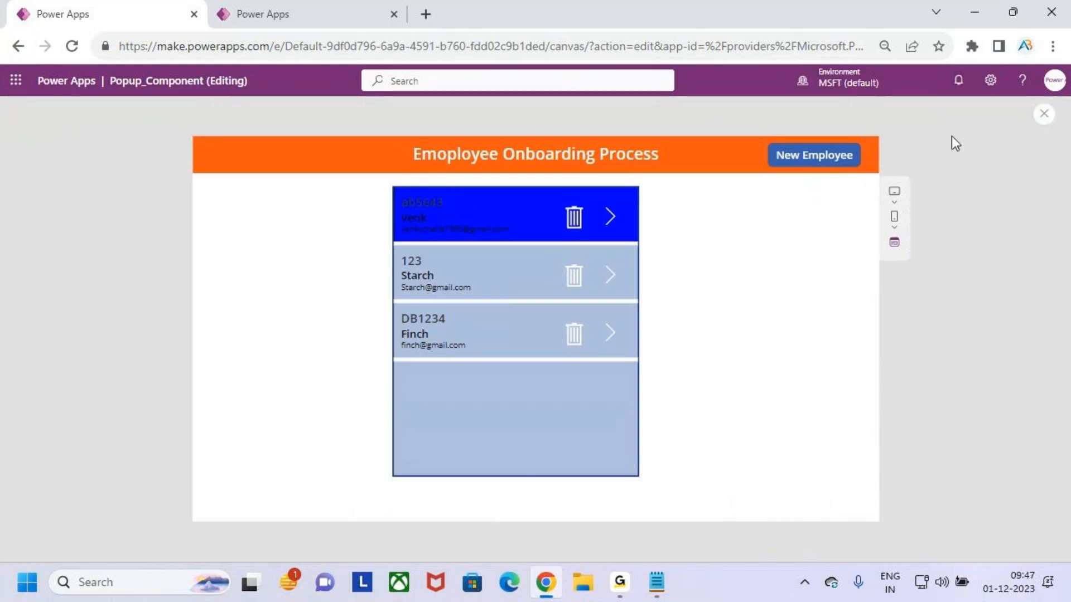
Close the app preview, switch to the Gallery app's browser tab and close its preview and the tip dialog
key("Escape")
left_click(657, 378)
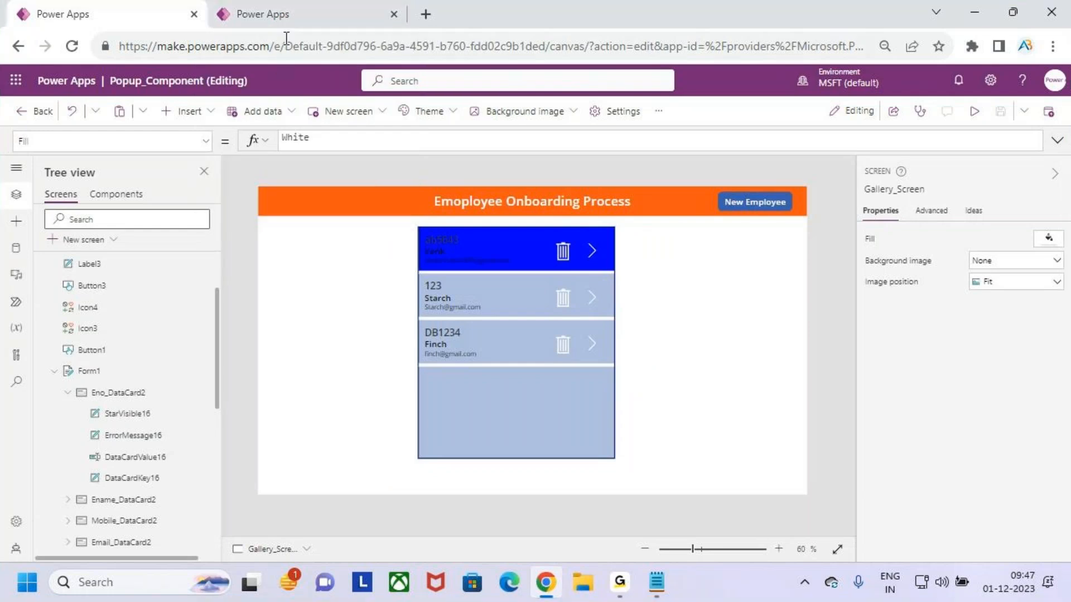
left_click(300, 8)
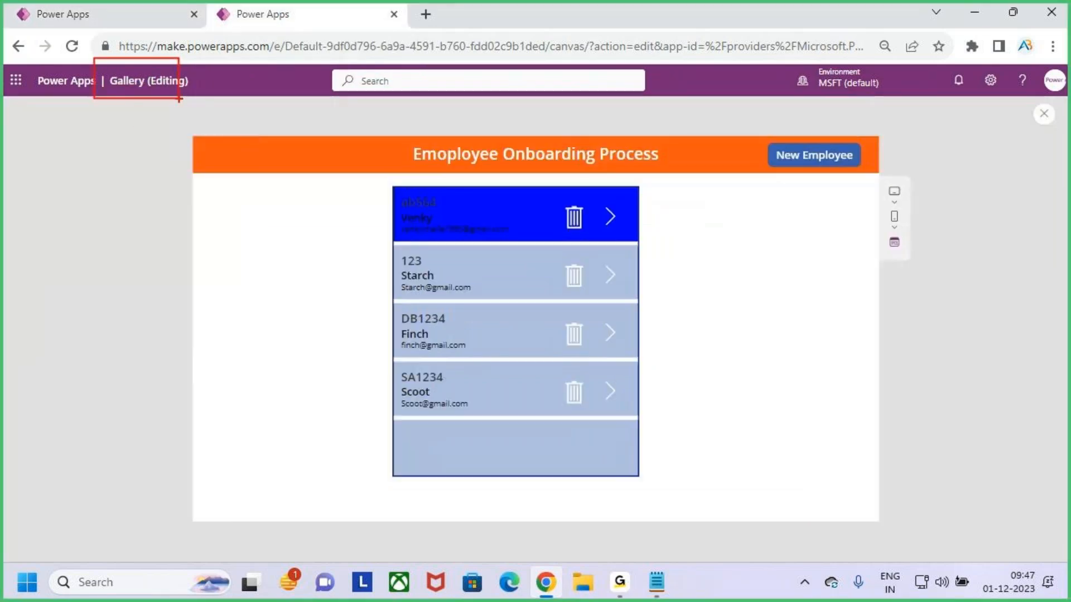
left_click(1042, 117)
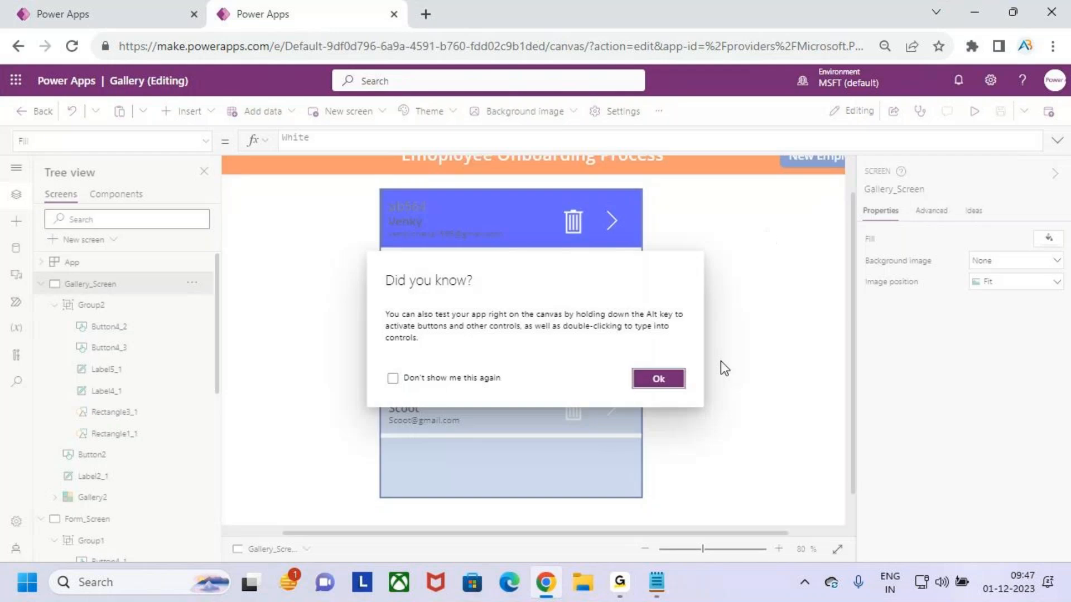
left_click(658, 379)
Inspect the Gallery app's Group2 on Gallery_Screen, Group1 on Form_Screen, and the back icon's OnSelect formula
left_click(118, 307)
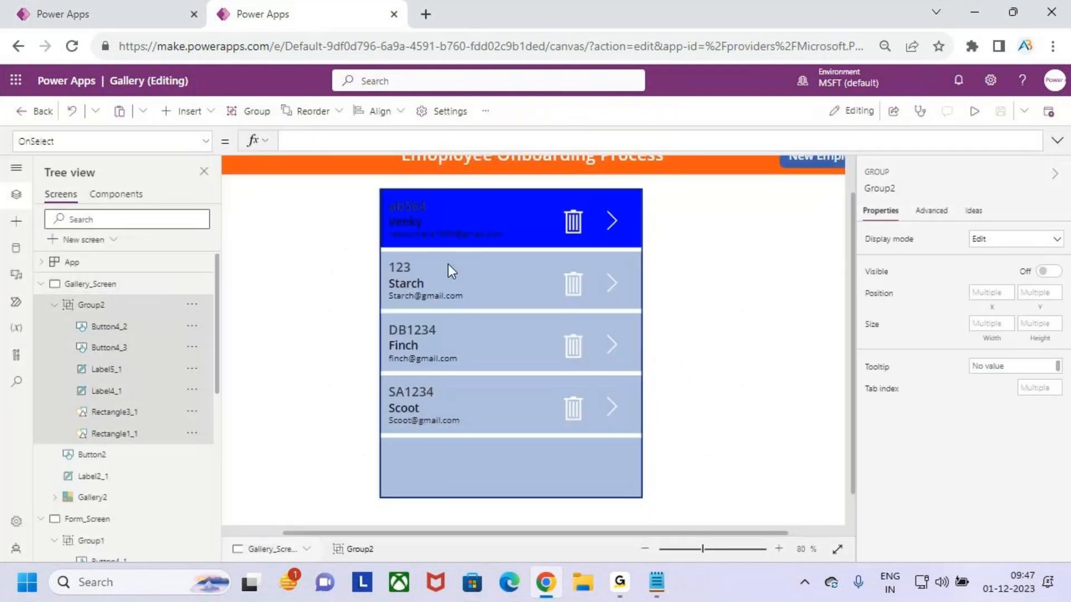
left_click_drag(557, 202, 595, 244)
left_click_drag(72, 301, 151, 247)
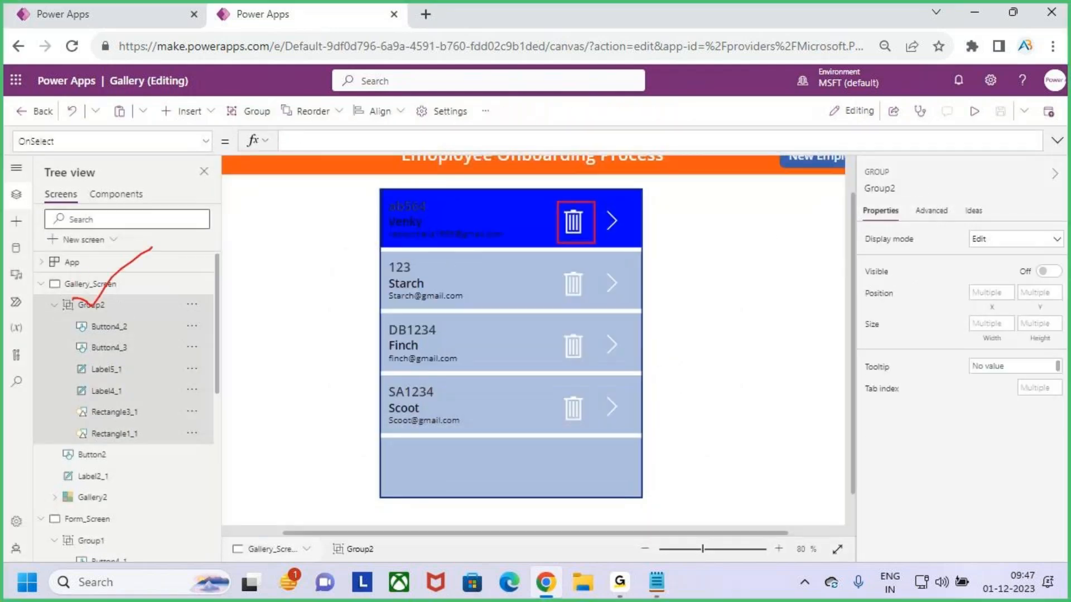
key("Escape")
left_click(40, 284)
scroll(100, 335, "down", 3)
scroll(100, 334, "up", 1)
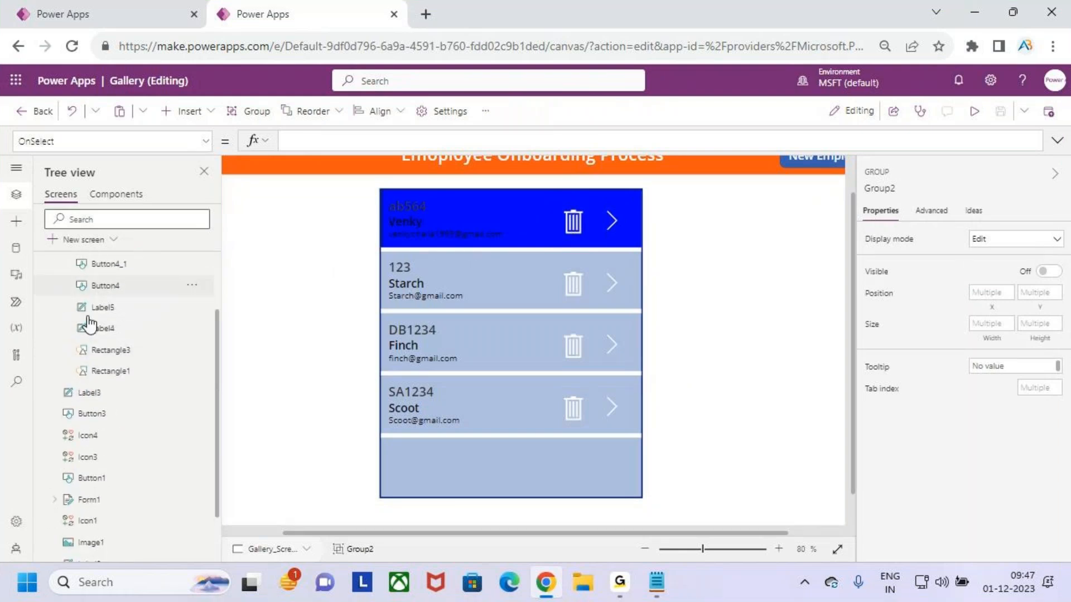
scroll(94, 329, "up", 3)
left_click(41, 304)
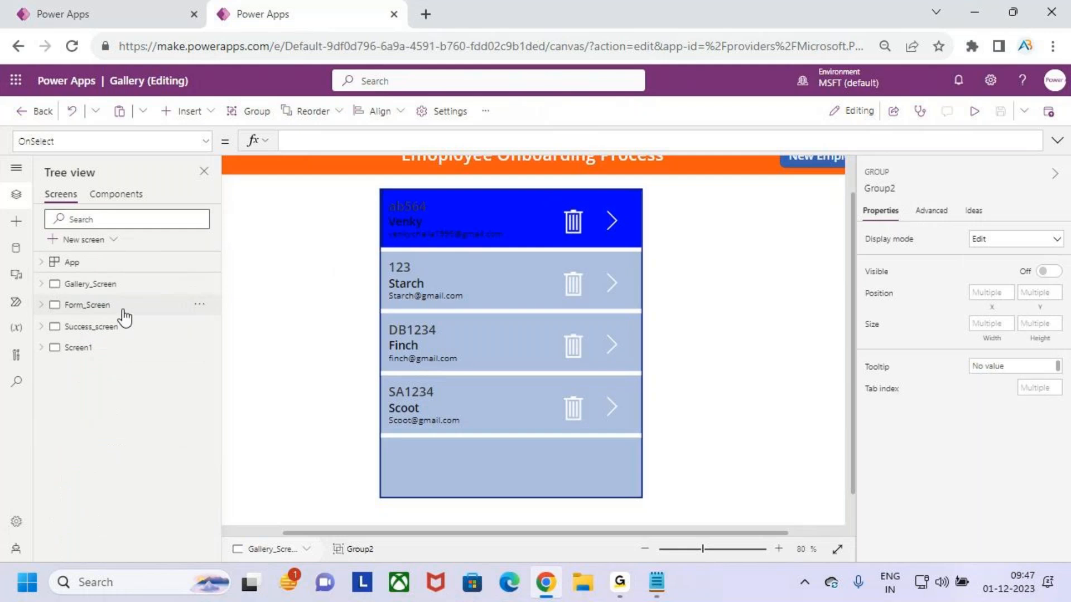
left_click(86, 304)
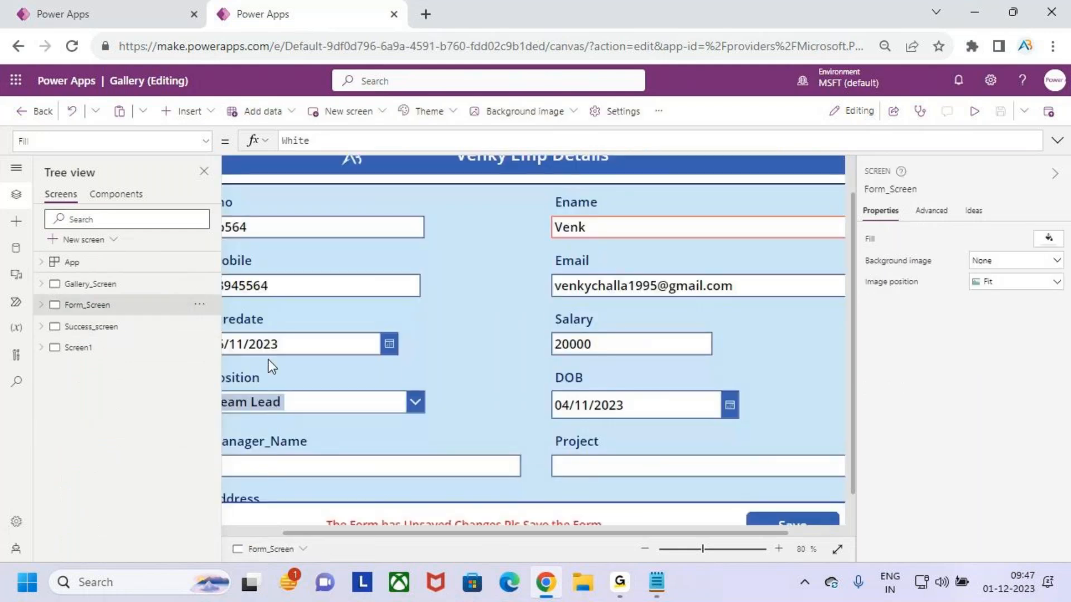
left_click(41, 304)
left_click(124, 328)
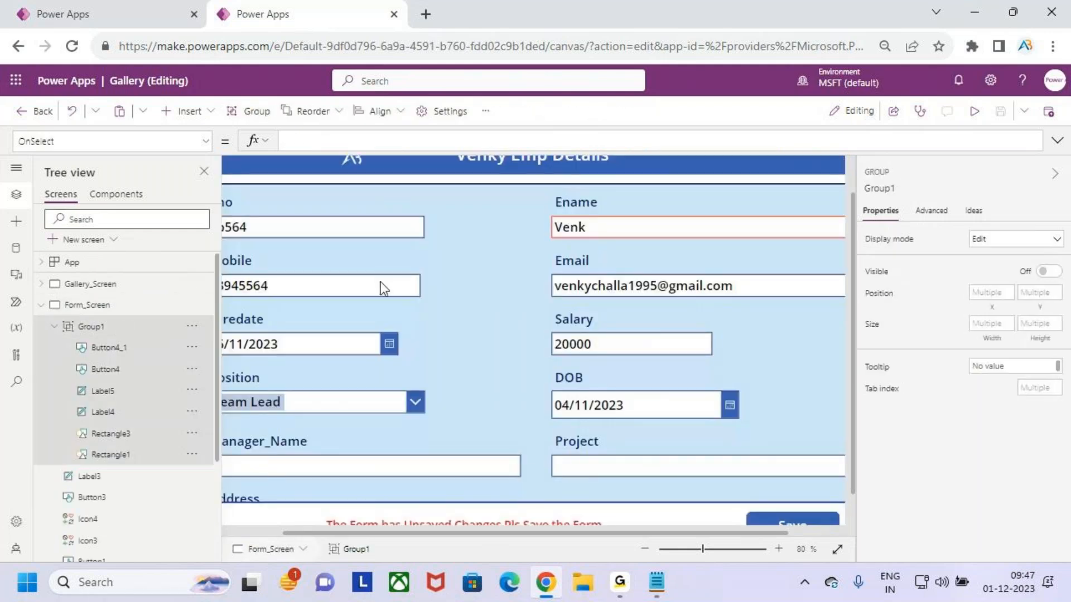
left_click_drag(508, 534, 446, 534)
scroll(260, 169, "up", 2)
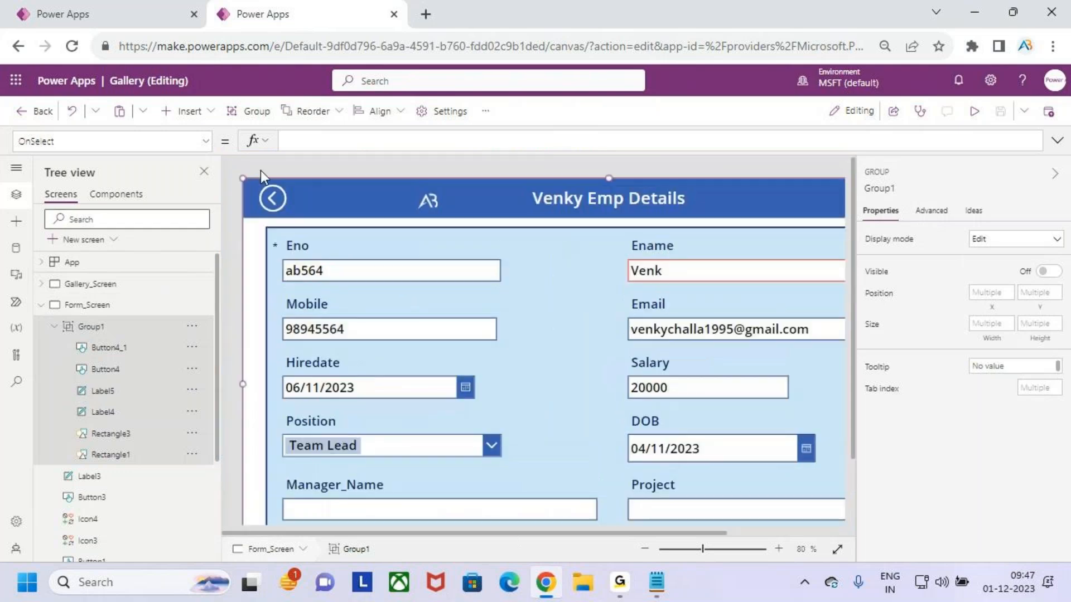
left_click(270, 198)
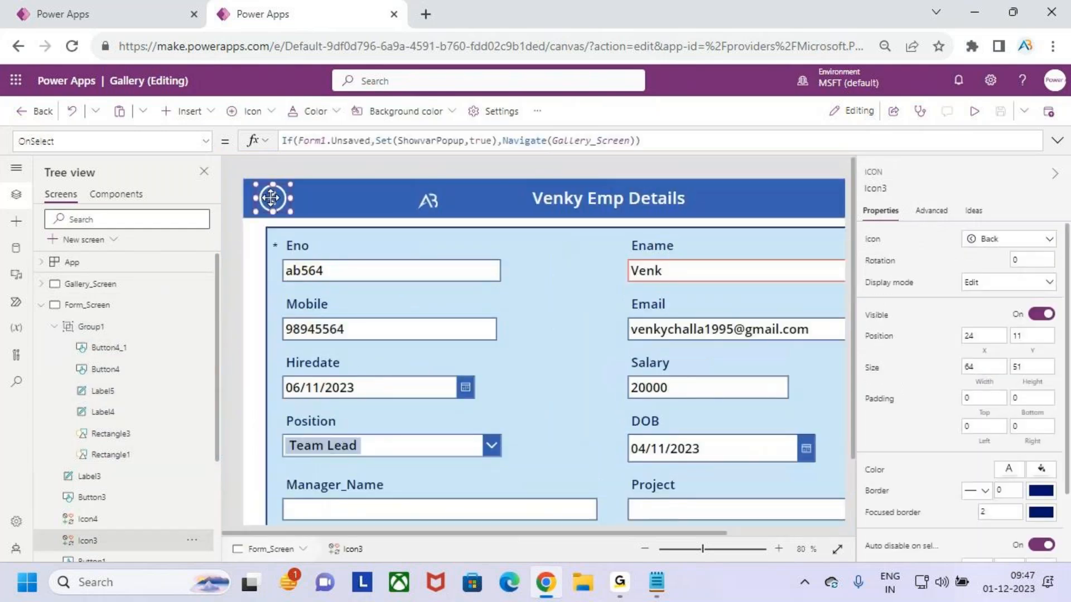
left_click_drag(651, 101, 650, 148)
mouse_move(674, 109)
left_mouse_down()
mouse_move(669, 128)
mouse_move(677, 107)
mouse_move(611, 142)
mouse_move(719, 100)
left_mouse_up()
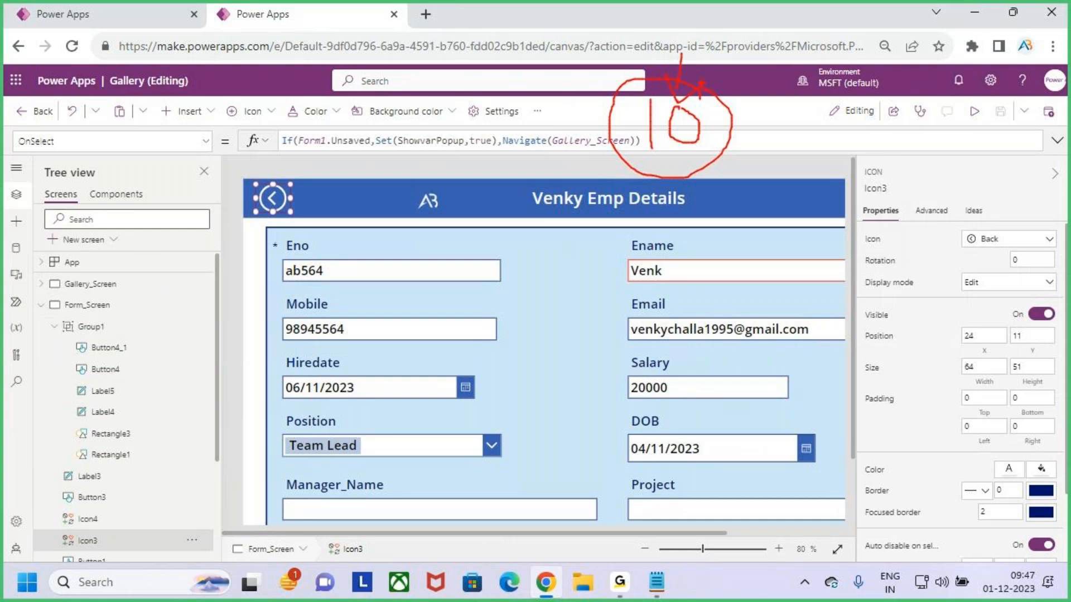
mouse_move(719, 141)
left_mouse_down()
mouse_move(782, 134)
mouse_move(756, 167)
left_mouse_up()
mouse_move(845, 131)
left_mouse_down()
mouse_move(830, 153)
mouse_move(833, 172)
mouse_move(892, 100)
left_mouse_up()
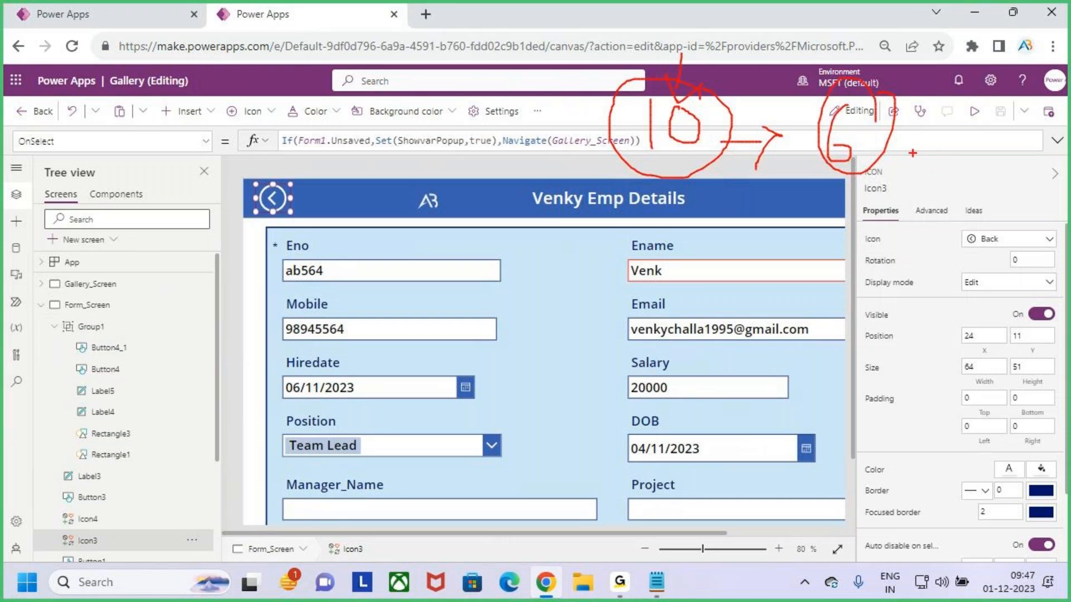
mouse_move(720, 255)
left_mouse_down()
mouse_move(720, 282)
mouse_move(748, 297)
left_mouse_up()
left_click_drag(748, 261, 763, 295)
mouse_move(797, 234)
left_mouse_down()
mouse_move(786, 221)
mouse_move(739, 218)
left_mouse_up()
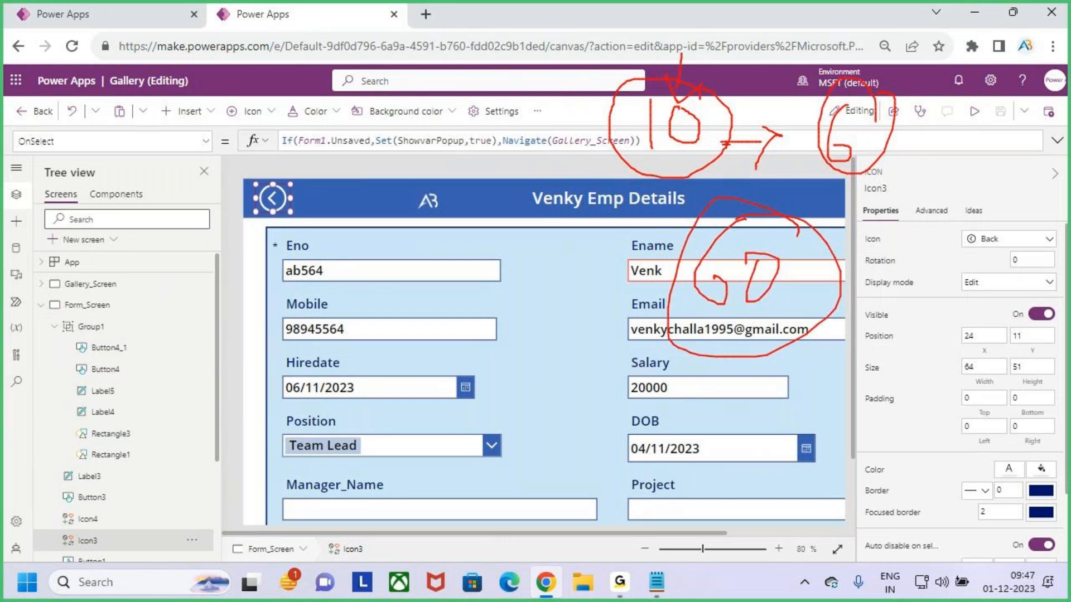
left_click_drag(814, 264, 892, 210)
key("Escape")
Switch back to the Popup_Component app tab and open the Popup_comp component
left_click(116, 193)
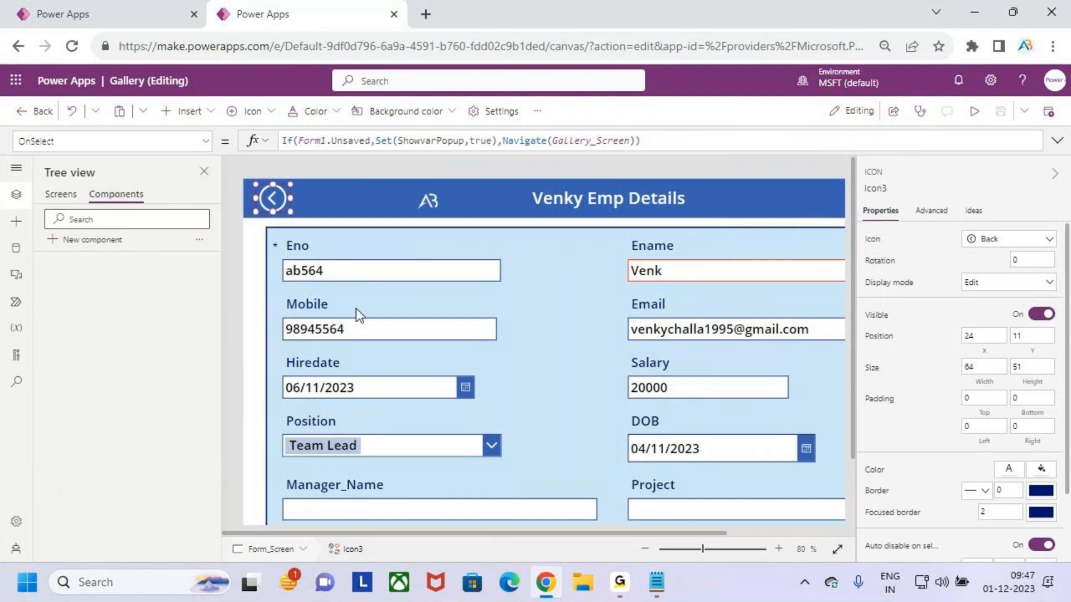
left_click(65, 23)
left_click(116, 193)
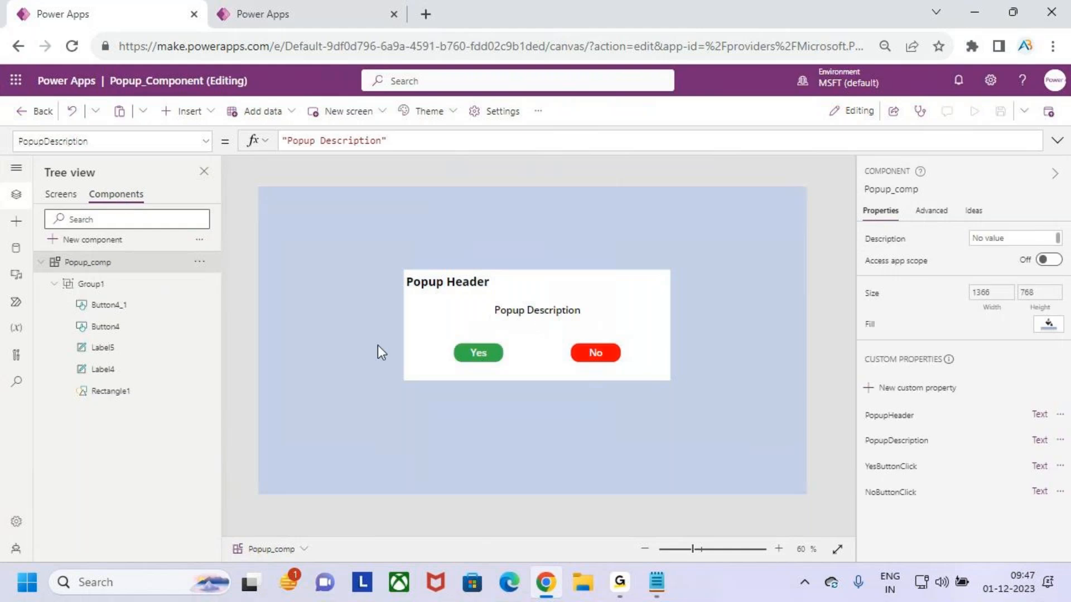
key("ctrl+2")
left_click_drag(122, 322, 155, 298)
left_click_drag(142, 330, 182, 303)
left_click_drag(139, 349, 182, 327)
left_click_drag(137, 370, 179, 354)
left_click_drag(157, 400, 199, 383)
key("Escape")
Preview the app, try deleting the first employee and decline the delete confirmation popup
left_click(66, 195)
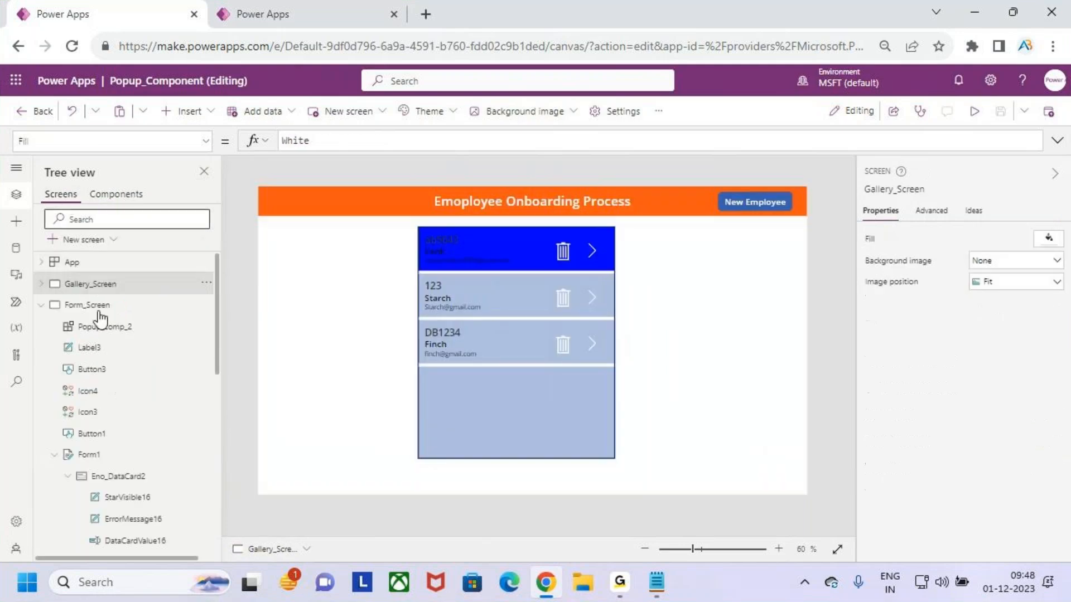
left_click(974, 112)
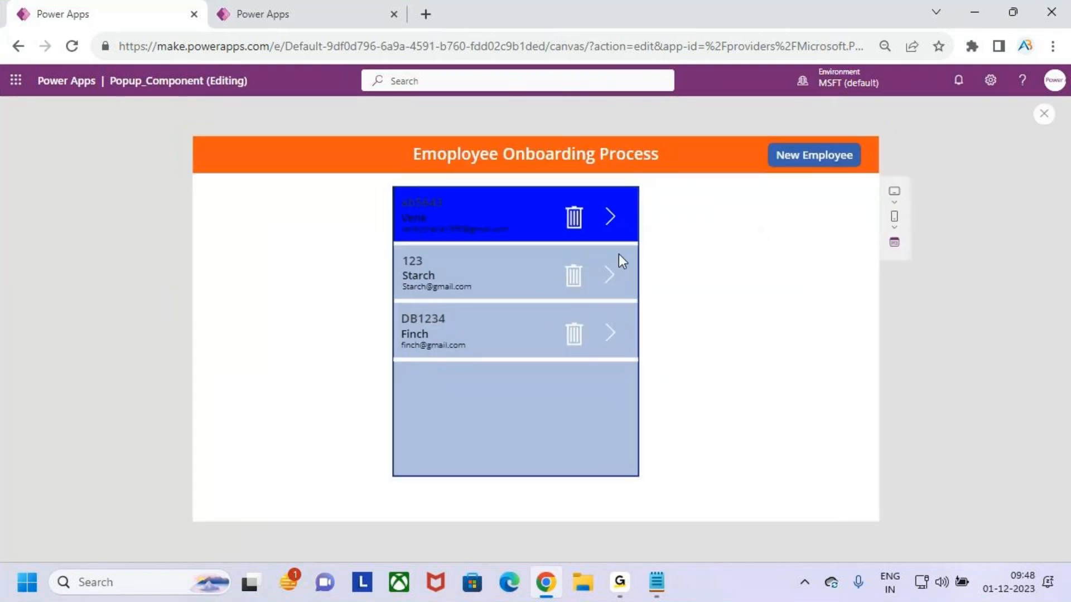
left_click(573, 217)
left_click(619, 348)
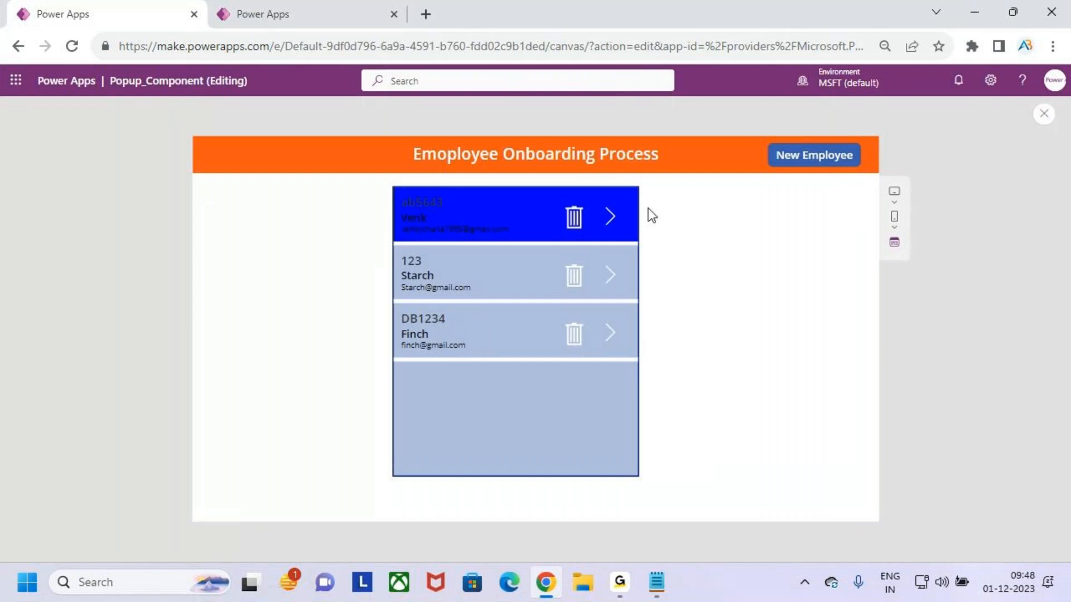
Open the first employee for editing and append y to the employee name
left_click(610, 217)
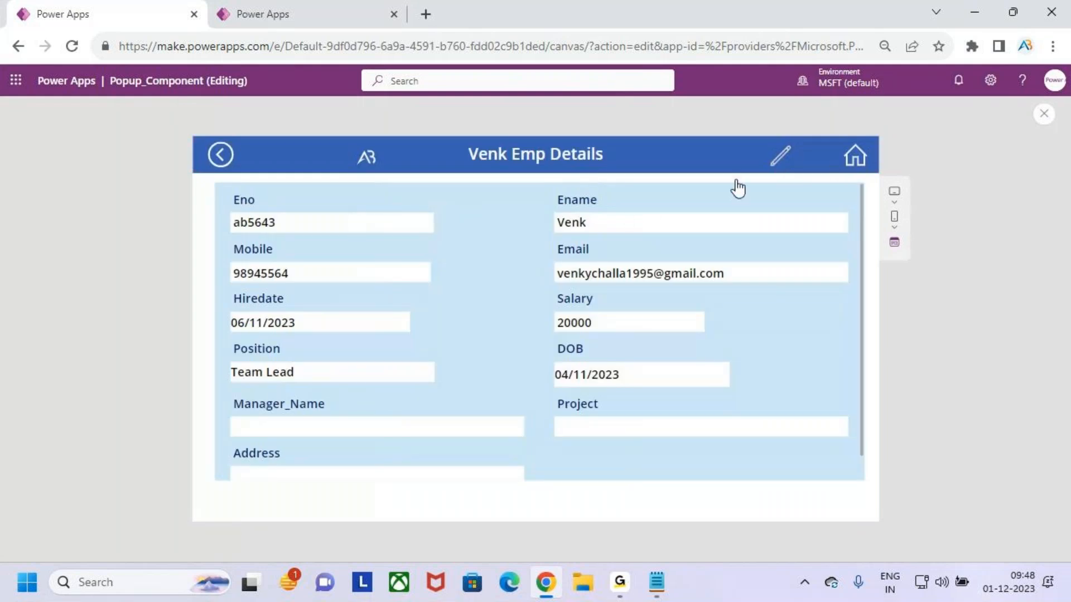
left_click(628, 224)
type("y")
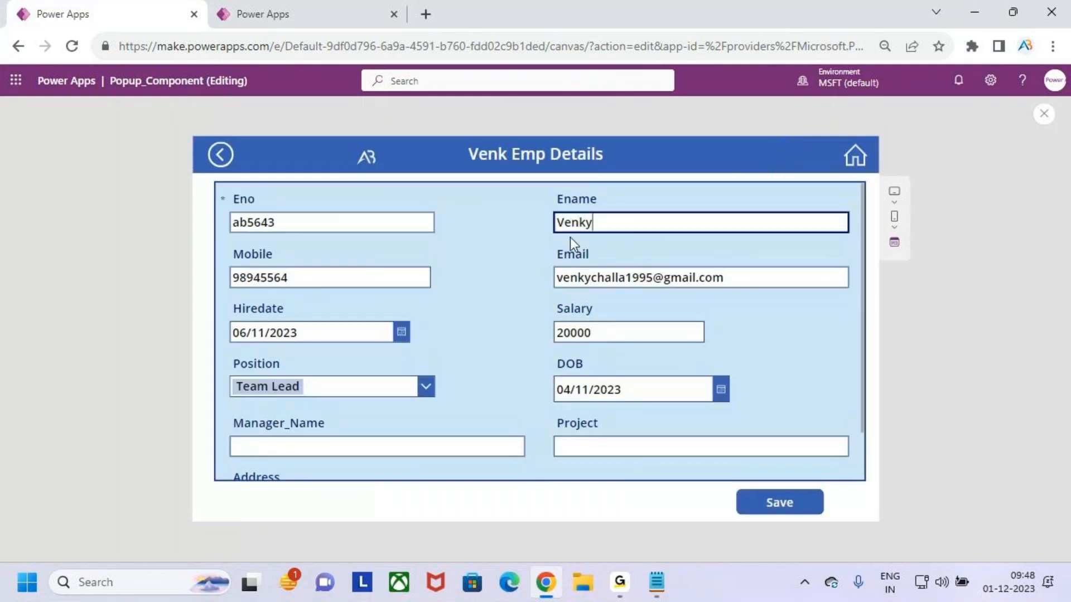
Try to go back and choose No on the Unsaved Data popup
left_click(220, 154)
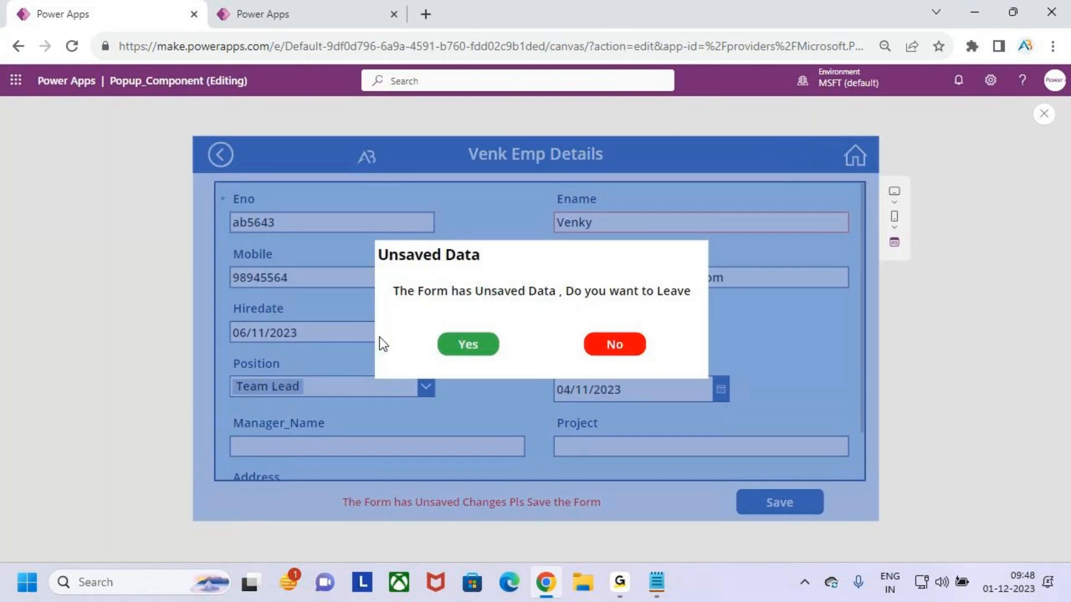
key("ctrl+2")
left_click_drag(398, 271, 467, 263)
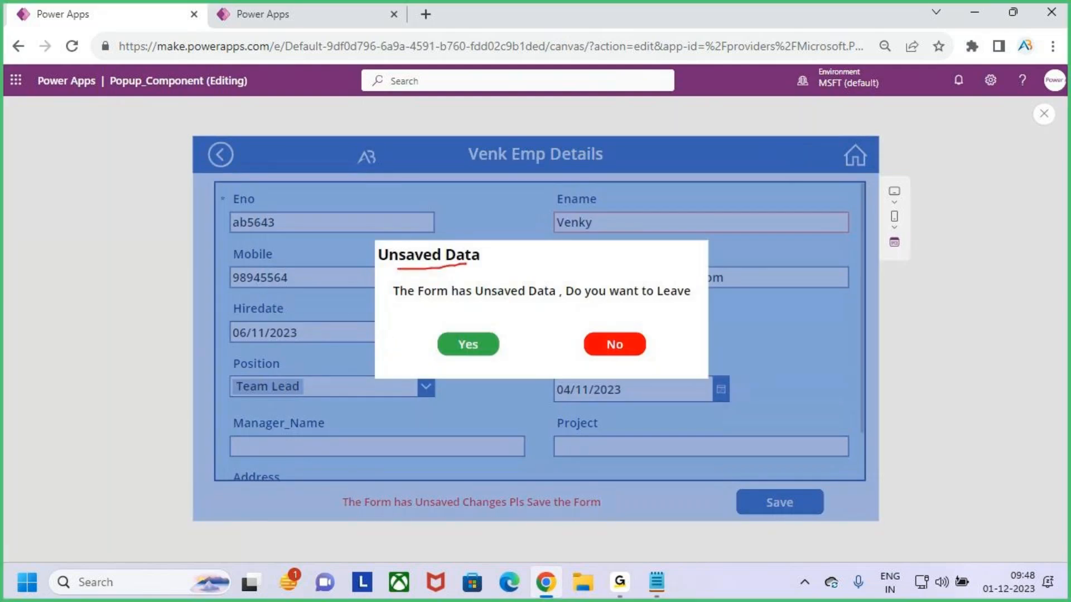
left_click_drag(477, 300, 626, 299)
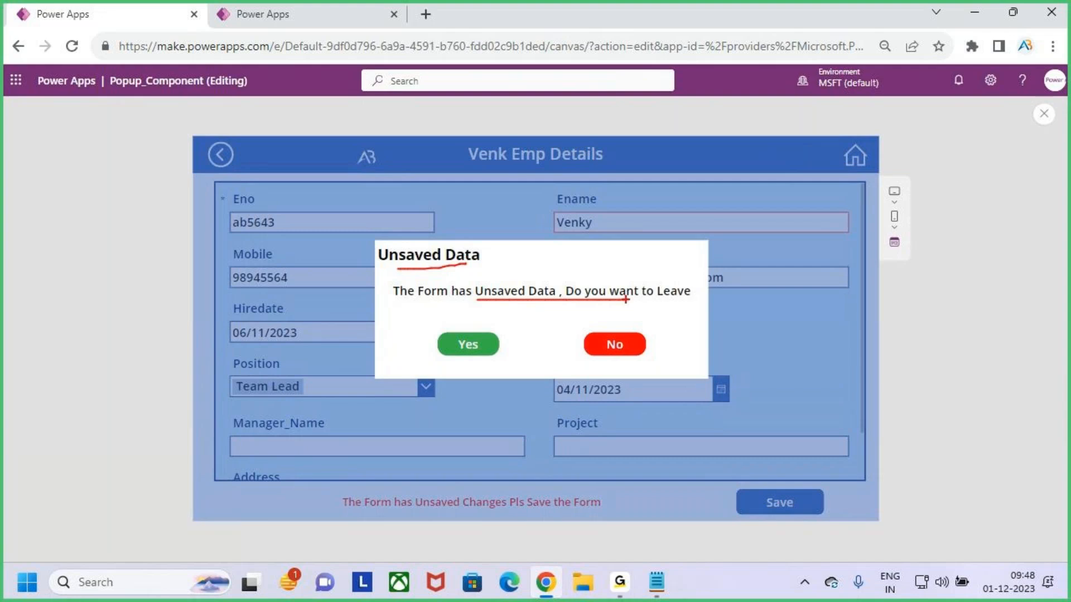
left_click_drag(439, 349, 459, 337)
key("Escape")
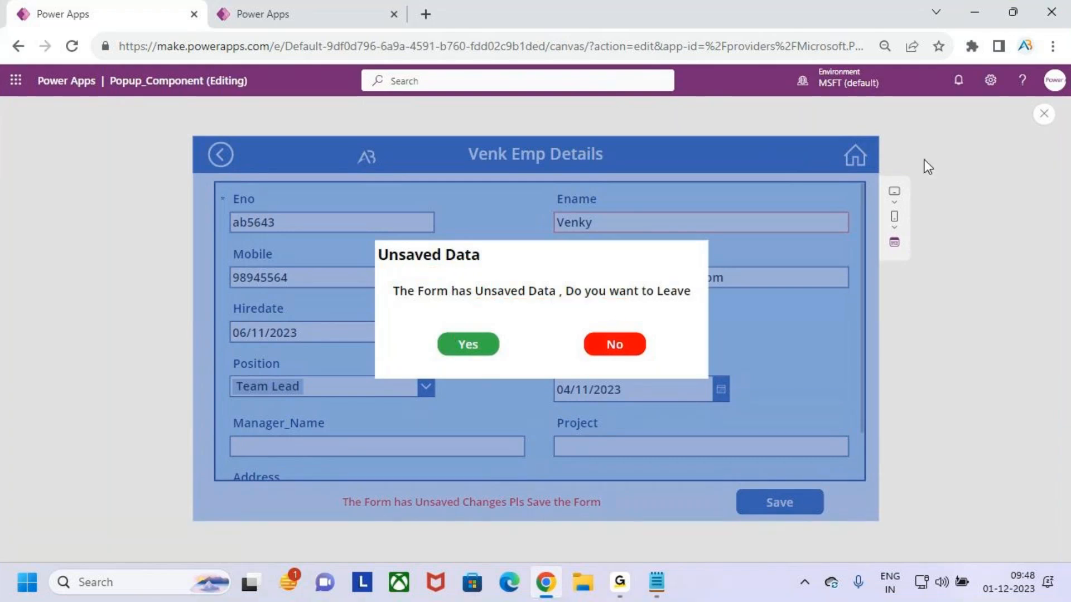
left_click(617, 346)
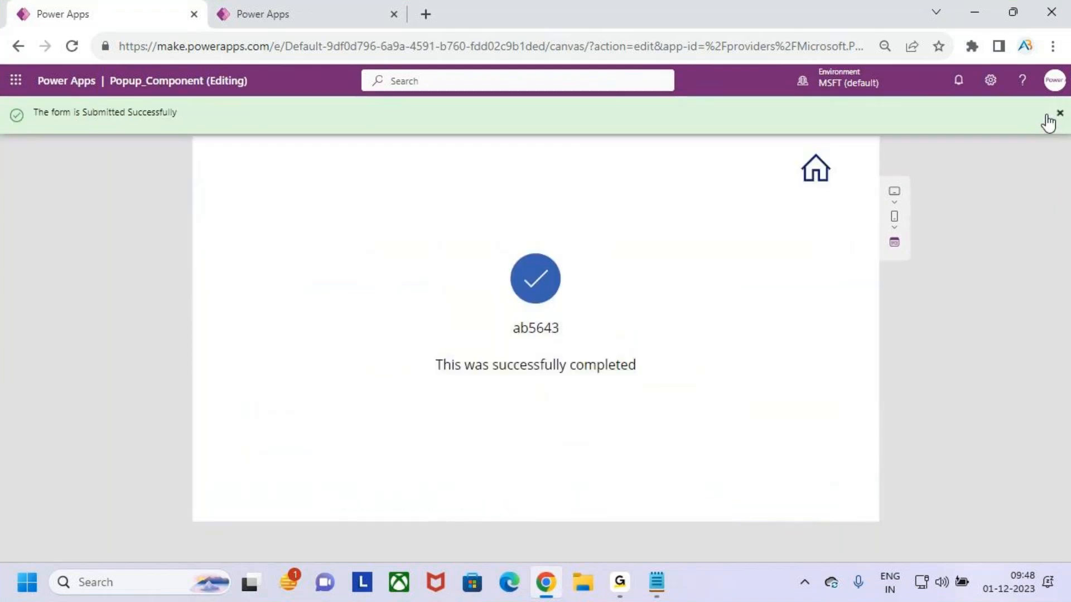
Return home to the gallery and close the app preview
left_click(820, 173)
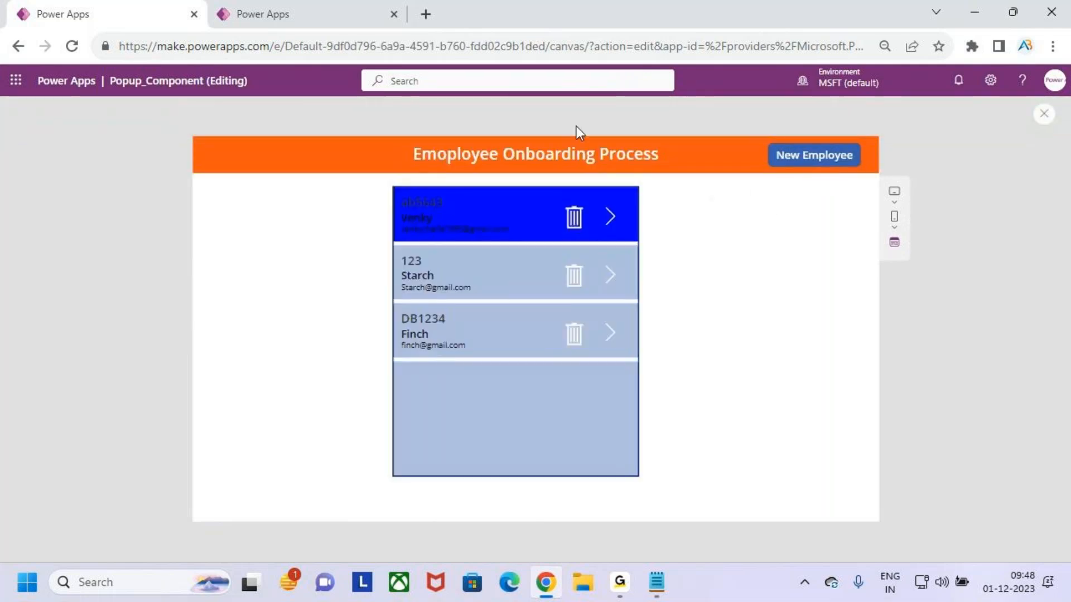
left_click(1044, 114)
left_click(649, 377)
Examine the Popup_comp component and its custom properties
left_click(116, 194)
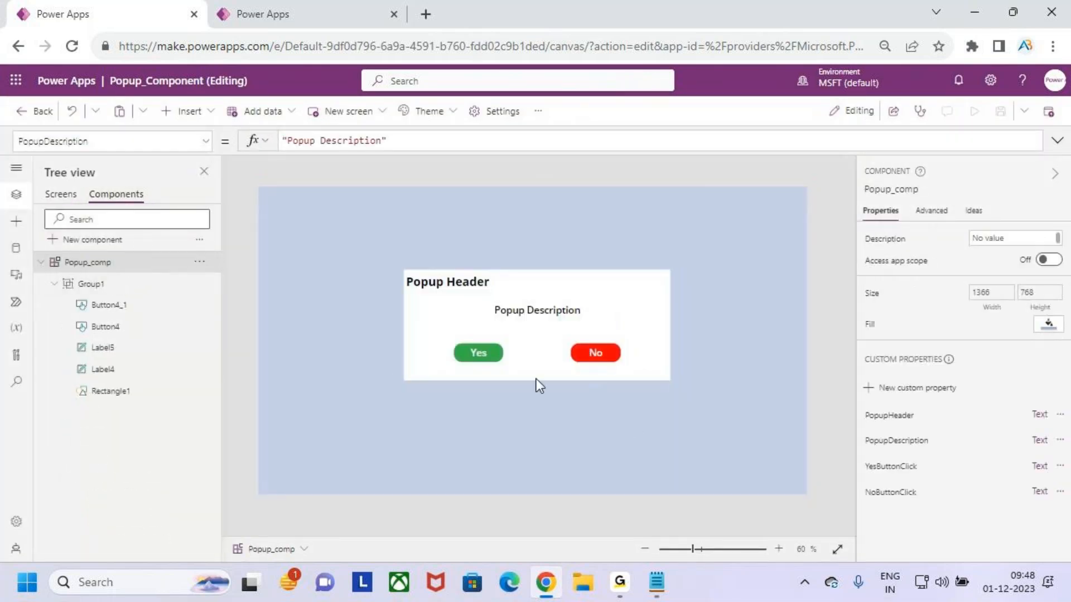
left_click(66, 196)
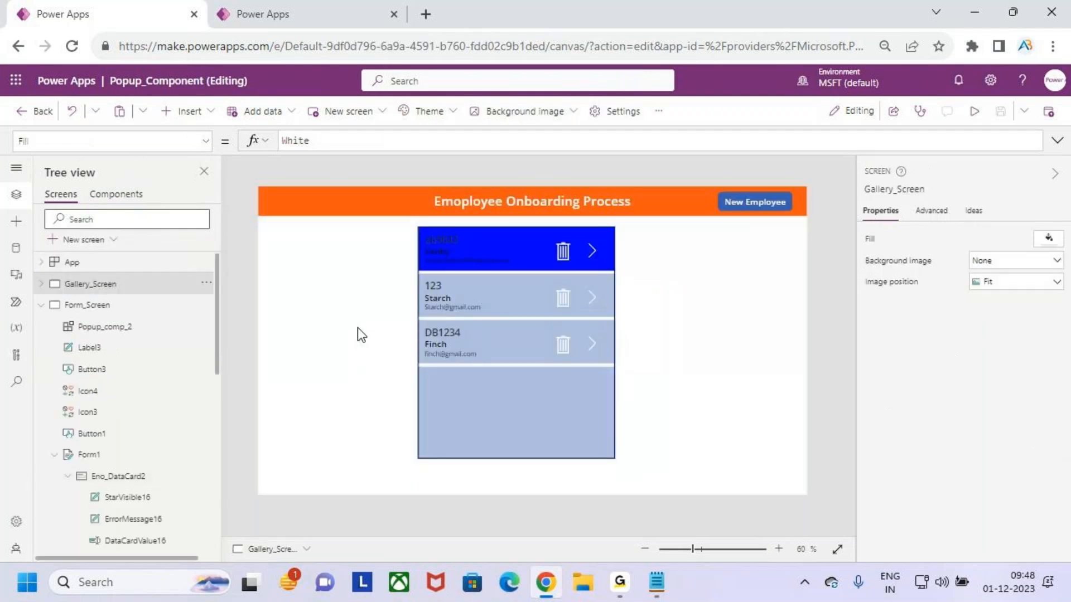
left_click(117, 195)
key("ctrl+2")
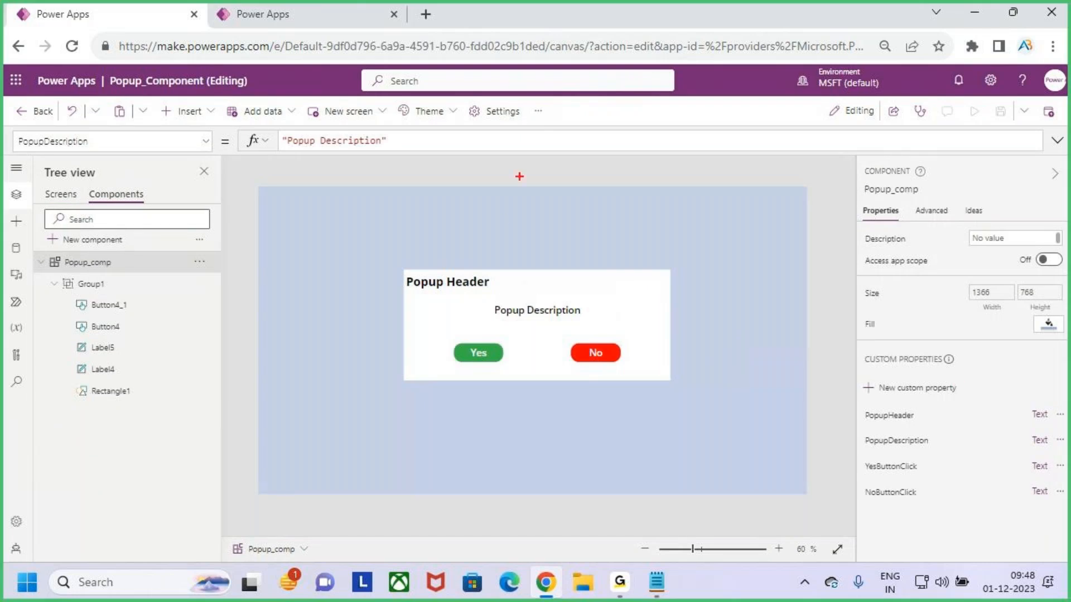
mouse_move(537, 149)
left_mouse_down()
mouse_move(537, 216)
mouse_move(551, 194)
mouse_move(522, 237)
left_mouse_up()
key("Escape")
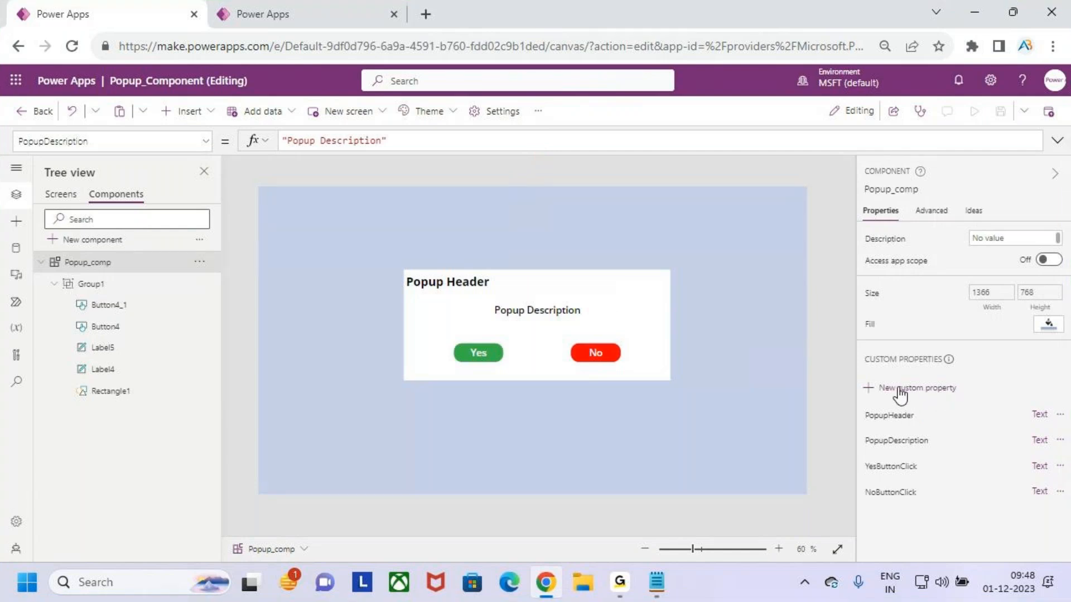
key("ctrl+2")
left_click_drag(917, 393, 955, 362)
left_click_drag(371, 247, 702, 396)
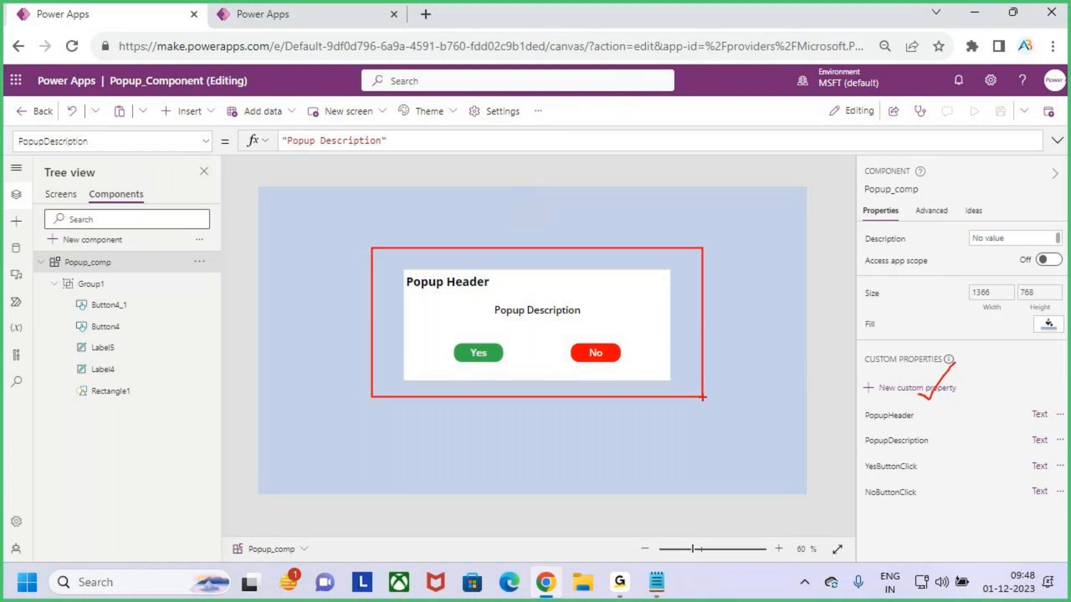
key("Escape")
left_click_drag(901, 373, 953, 417)
left_click_drag(944, 366, 893, 430)
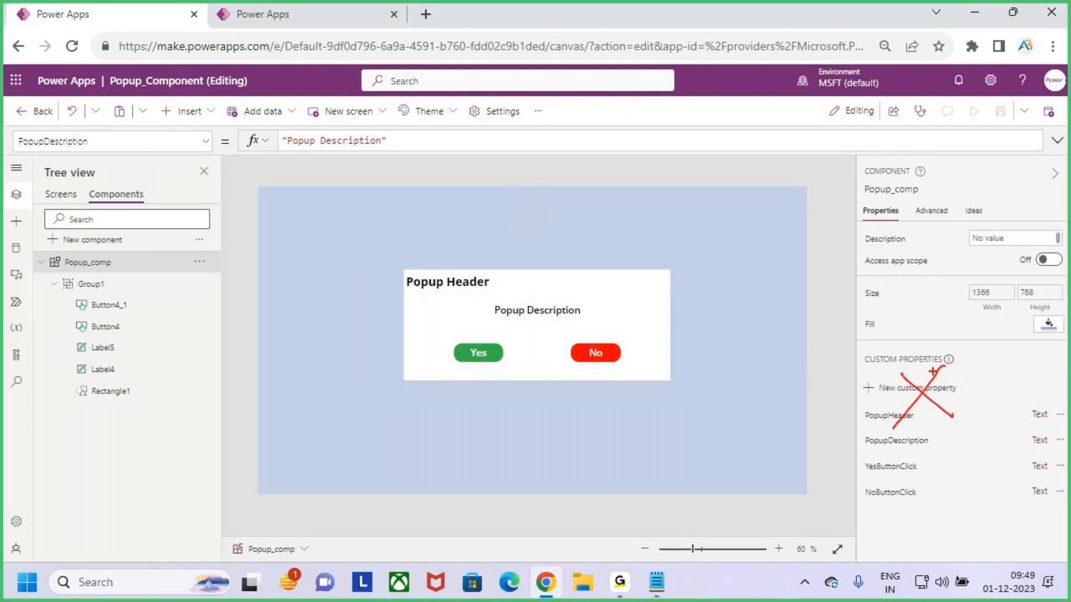
left_click_drag(912, 379, 983, 430)
left_click_drag(948, 355, 863, 467)
left_click_drag(396, 265, 687, 386)
left_click_drag(566, 230, 563, 282)
key("Escape")
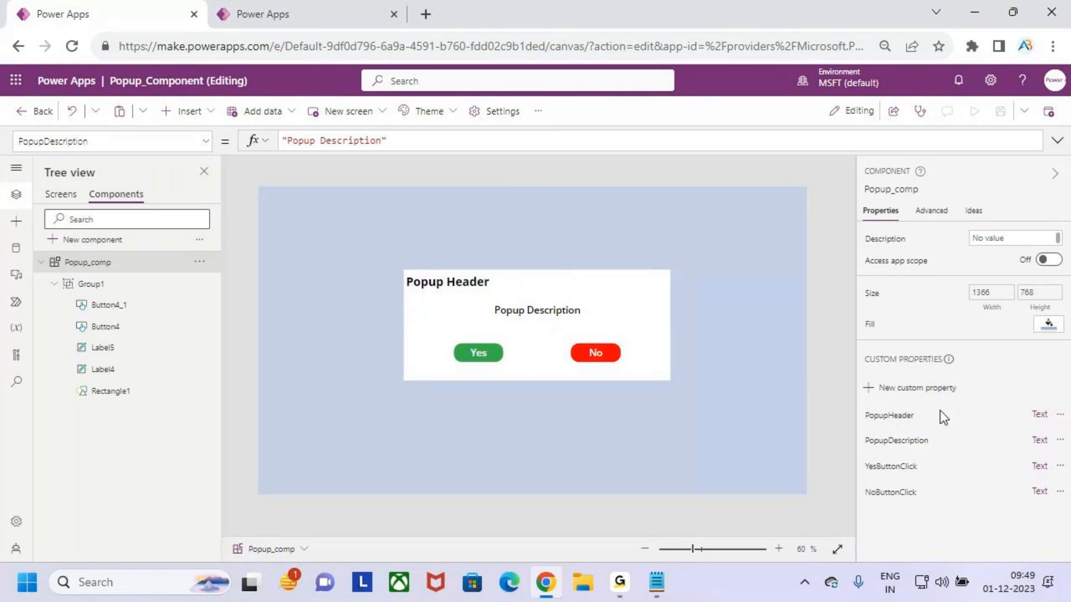
mouse_move(929, 403)
left_mouse_down()
mouse_move(943, 446)
mouse_move(912, 461)
left_mouse_up()
left_click_drag(406, 273, 672, 382)
key("Escape")
left_click(60, 194)
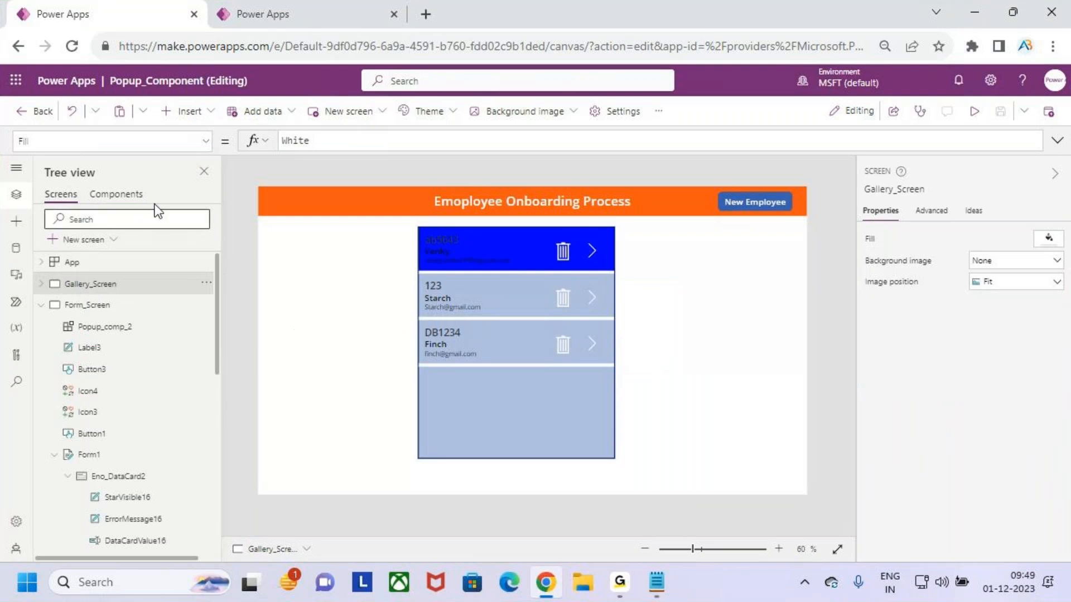
left_click(116, 194)
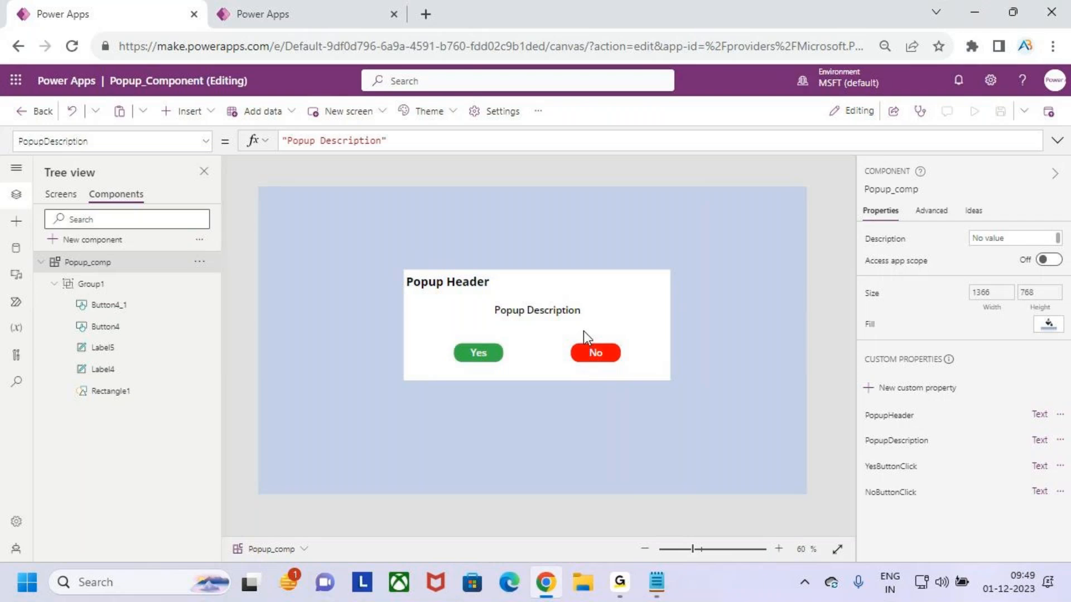
Examine the Popup_comp component and the app's Gallery, Form and Success screens
left_click(53, 195)
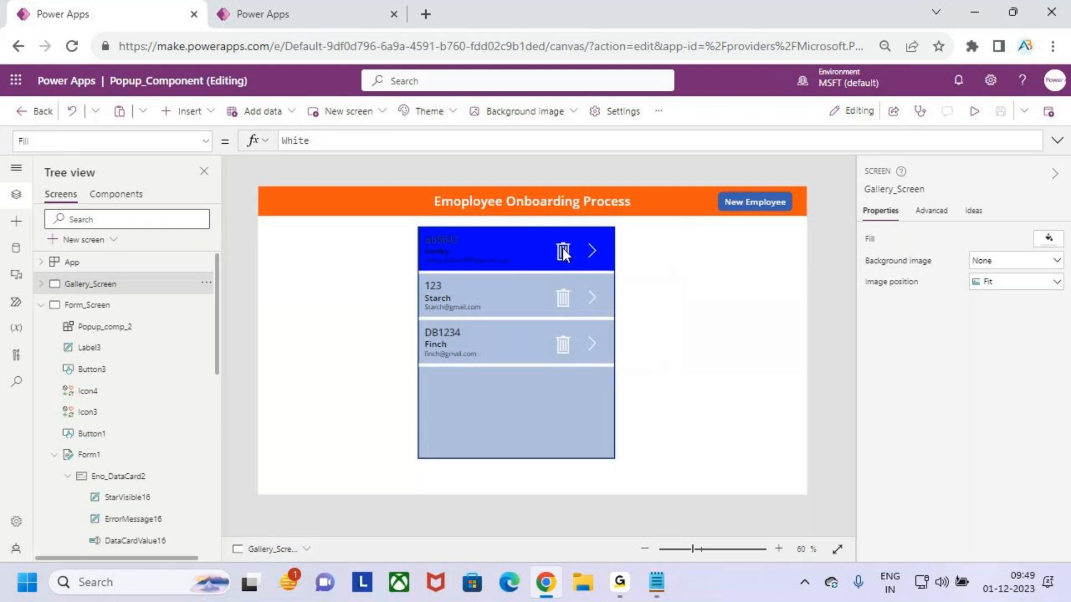
left_click(132, 197)
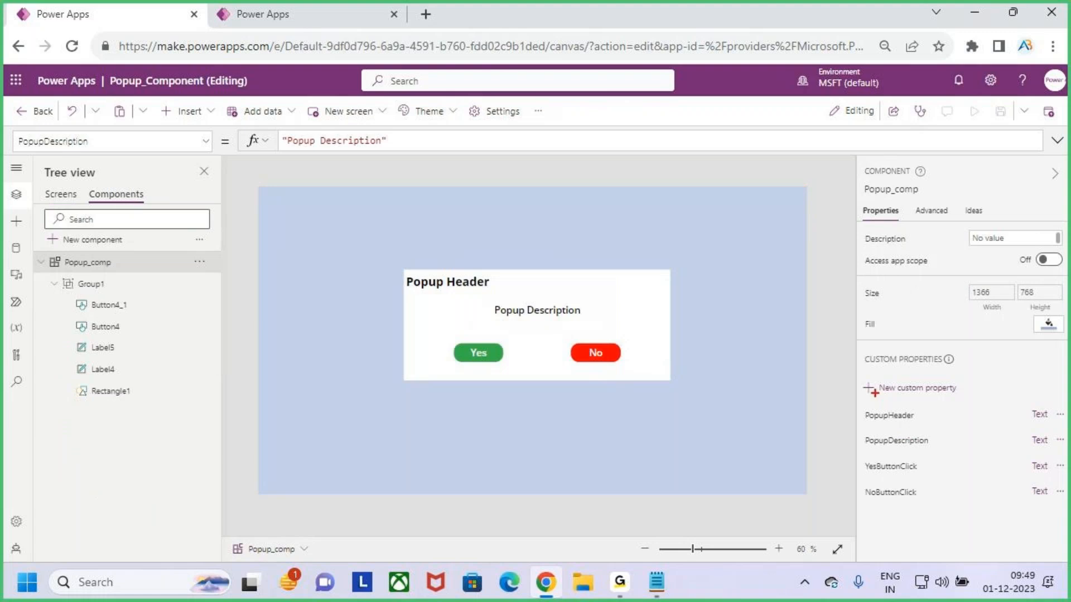
left_click_drag(859, 374, 977, 412)
mouse_move(527, 237)
left_mouse_down()
mouse_move(515, 270)
mouse_move(520, 333)
left_mouse_up()
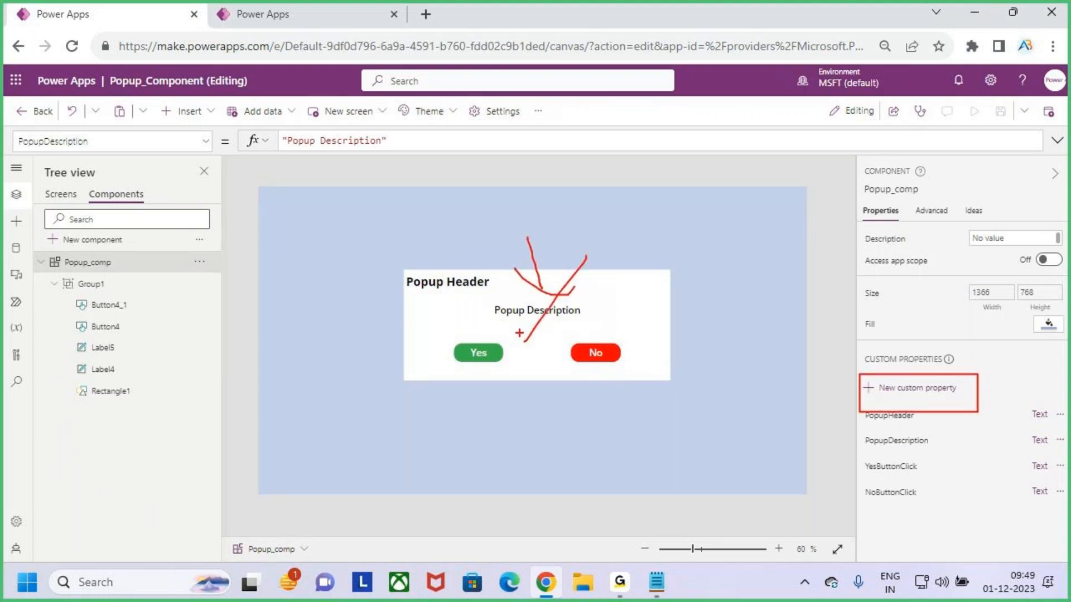
key("Escape")
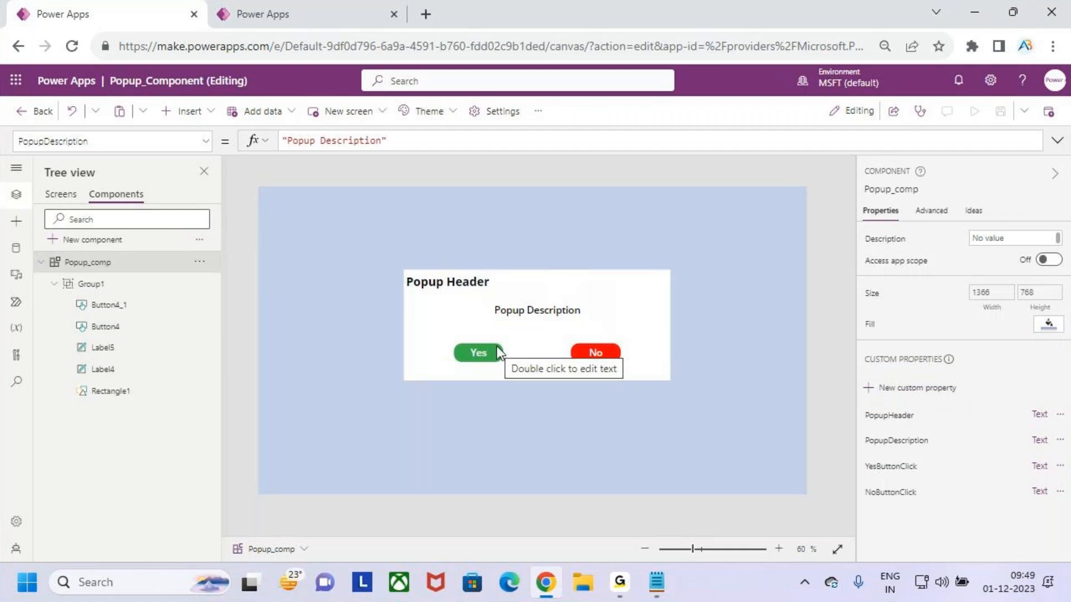
left_click(50, 199)
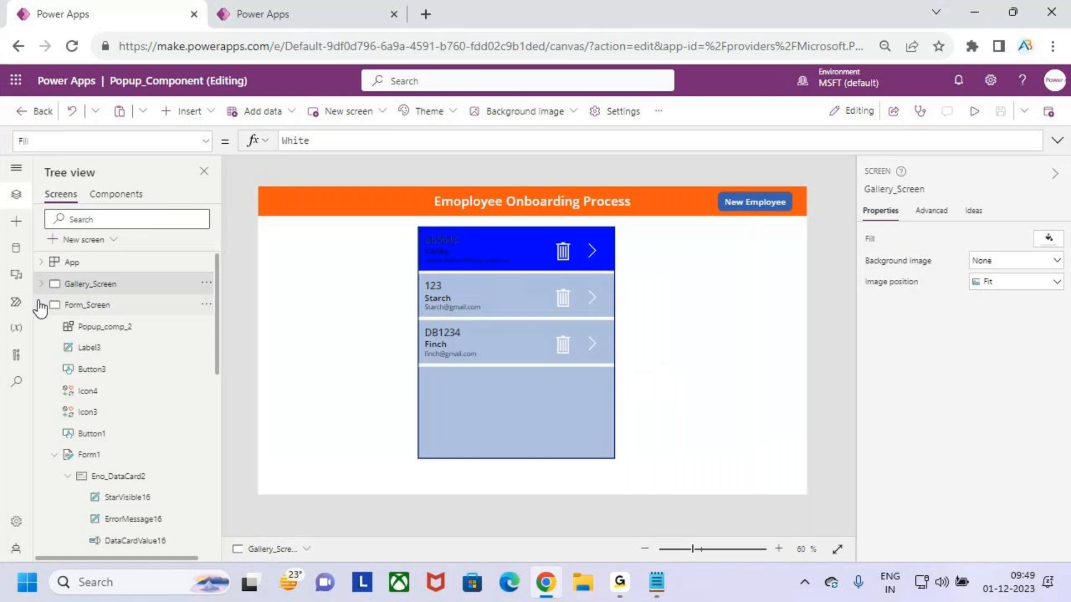
left_click(41, 304)
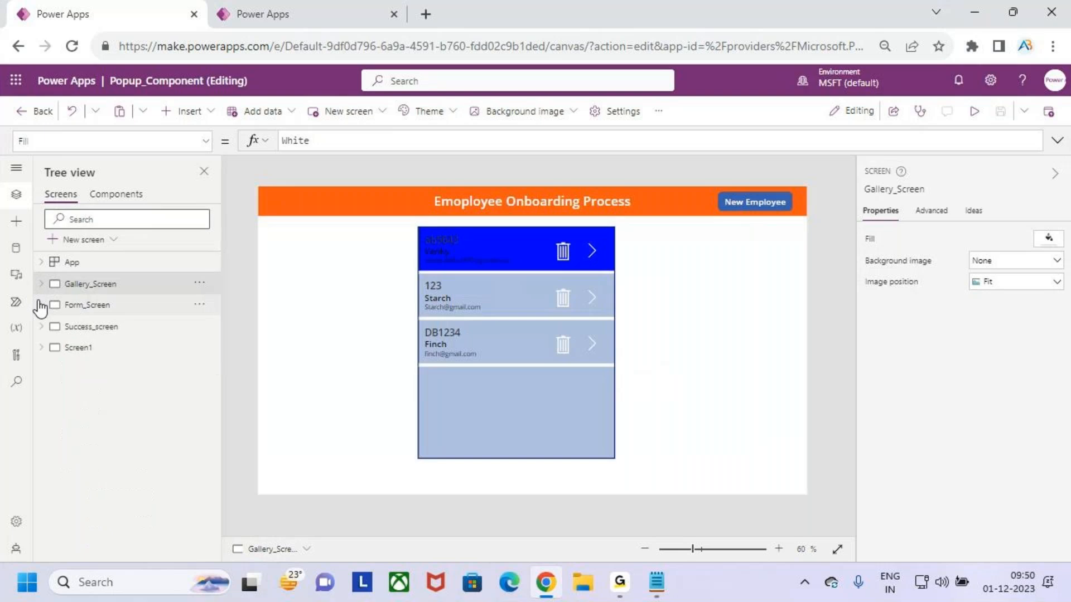
left_click(119, 308)
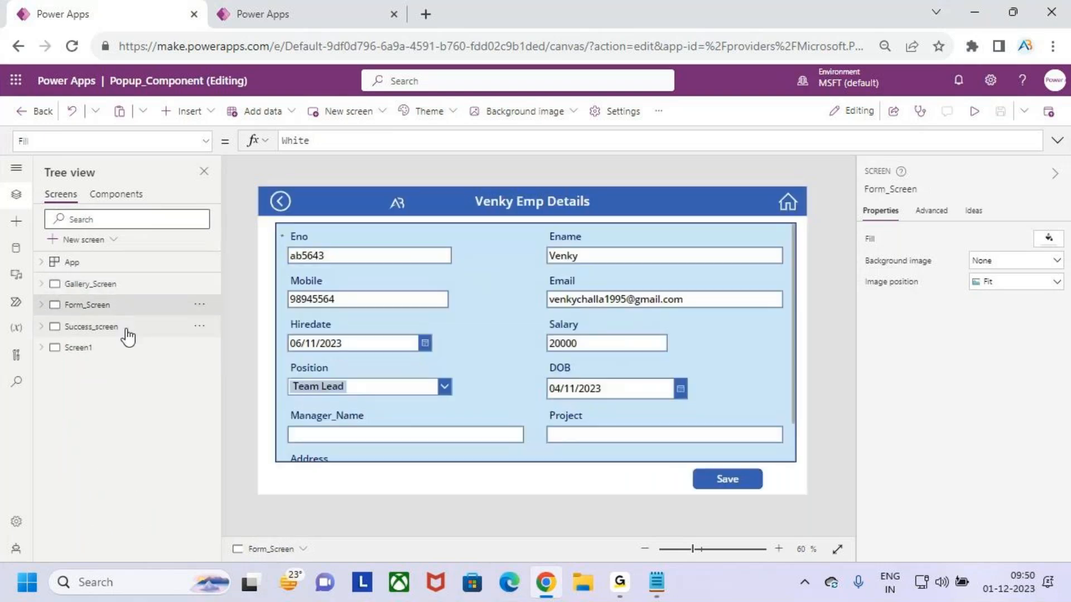
left_click(128, 335)
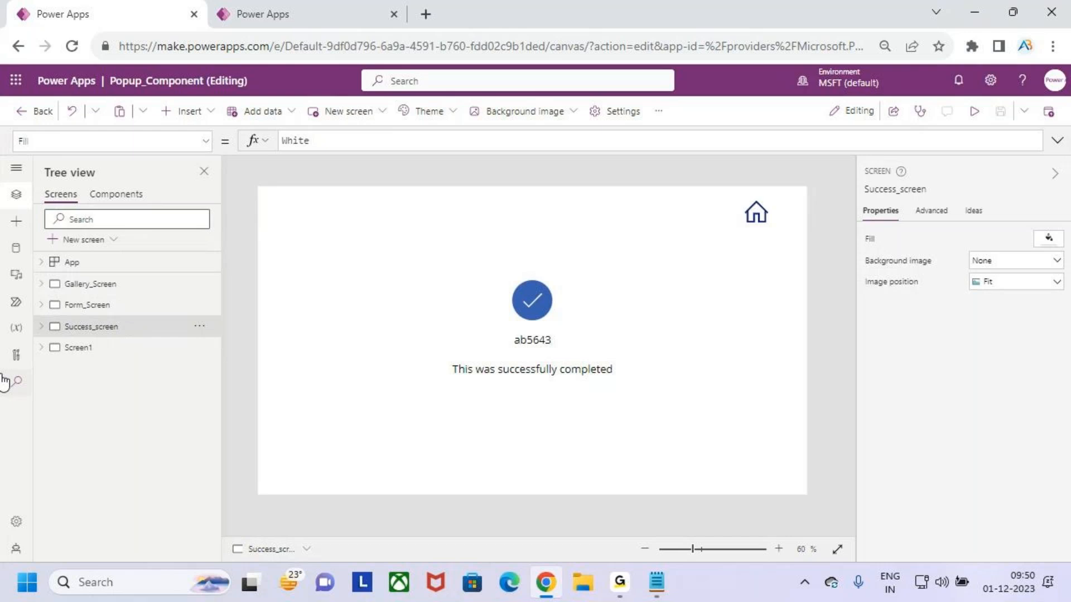
Switch to the Gallery app tab and inspect the form screen's back icon and cards
left_click(298, 18)
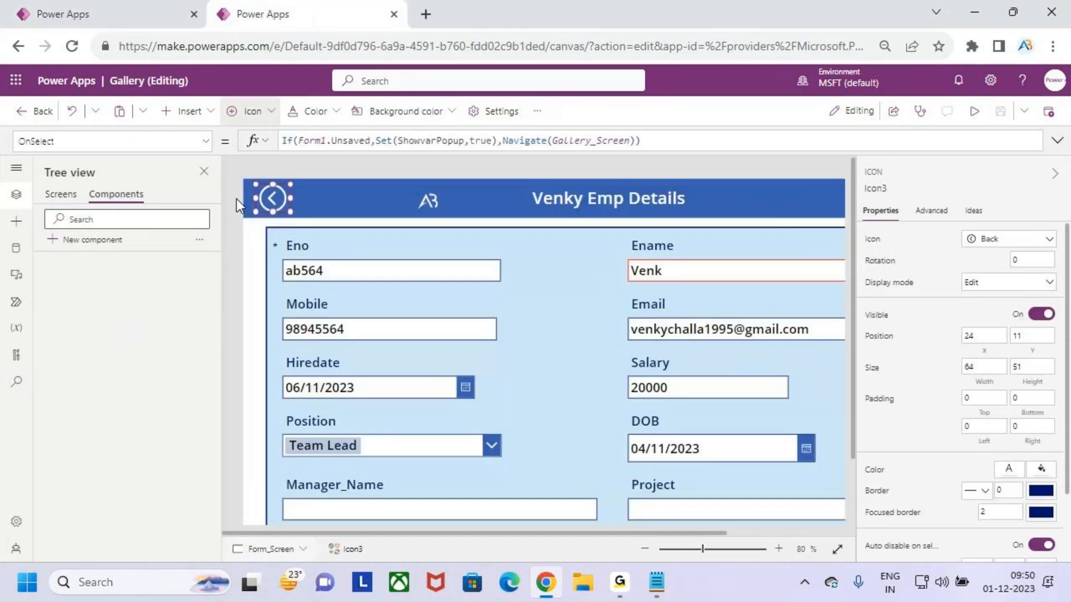
left_click(551, 390)
scroll(551, 387, "down", 3)
scroll(551, 387, "up", 1)
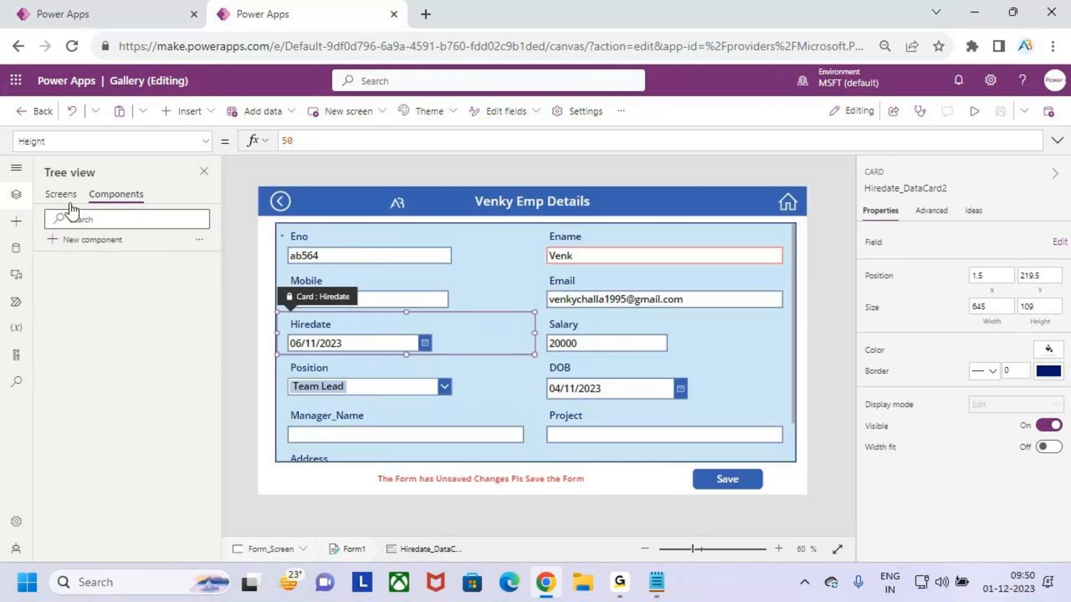
left_click(60, 194)
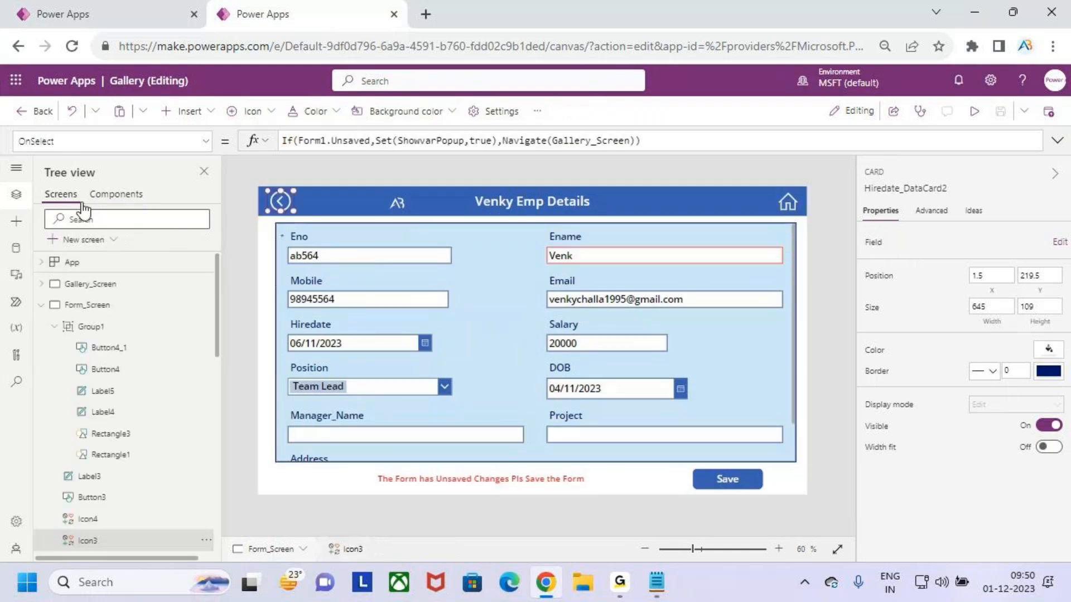
left_click(108, 284)
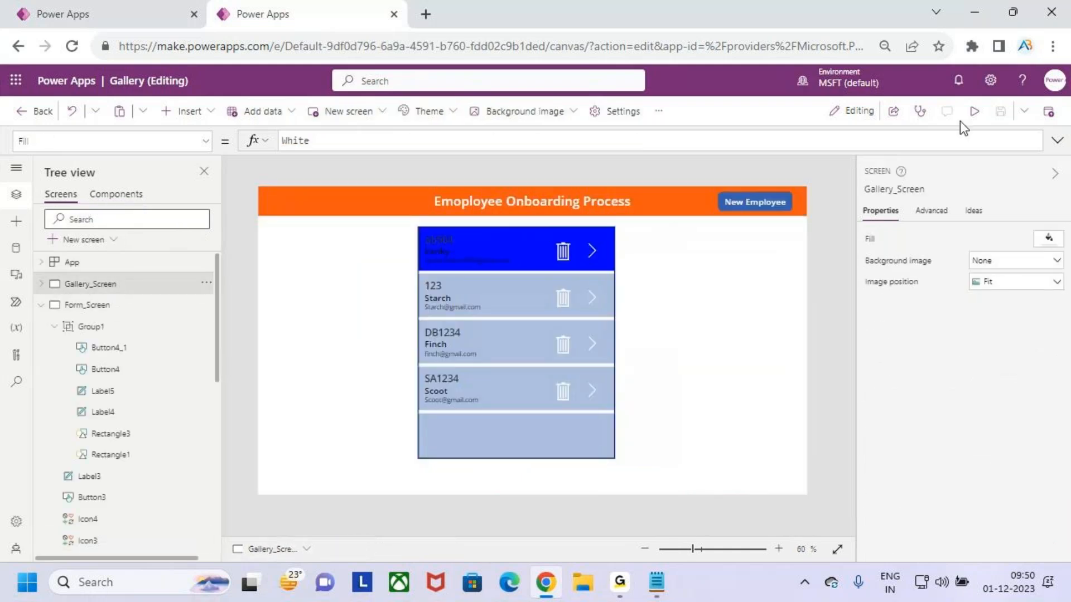
Preview the Gallery app, trigger the Delete Record popup from a trash icon, and close the preview
left_click(973, 112)
left_click(570, 218)
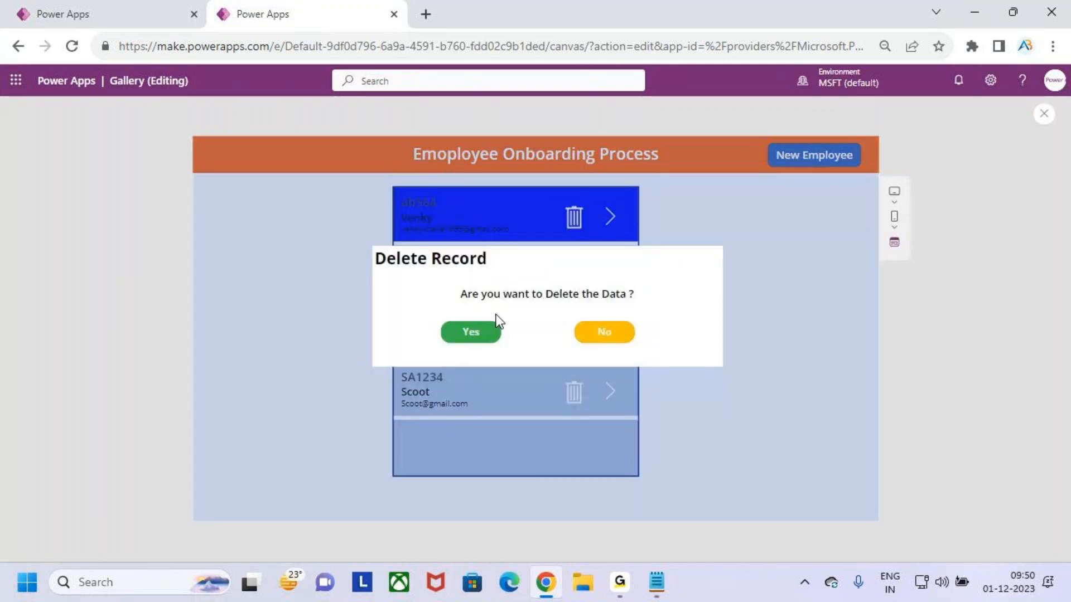
left_click(1044, 113)
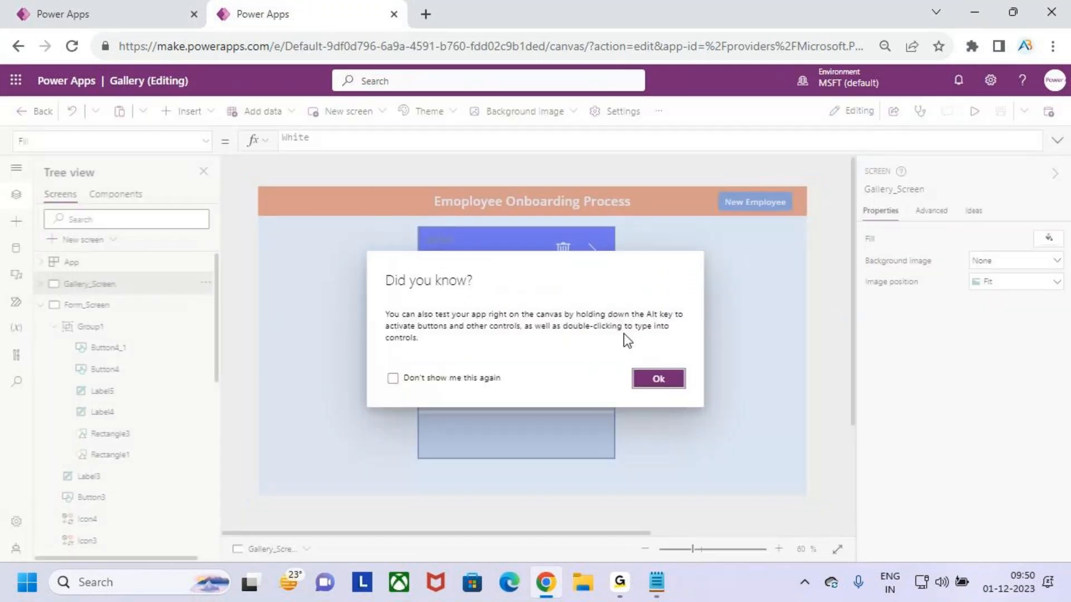
left_click(647, 378)
Inspect the Delete Record popup's header, description label and Yes and No buttons
left_click(544, 310)
left_click(545, 312)
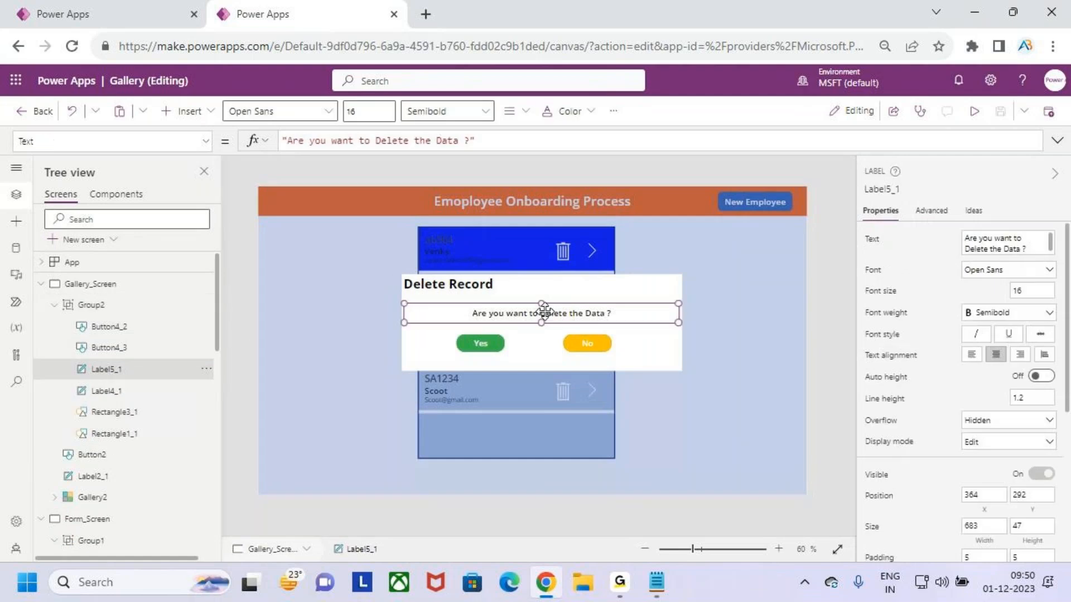
left_click(494, 285)
left_click(490, 340)
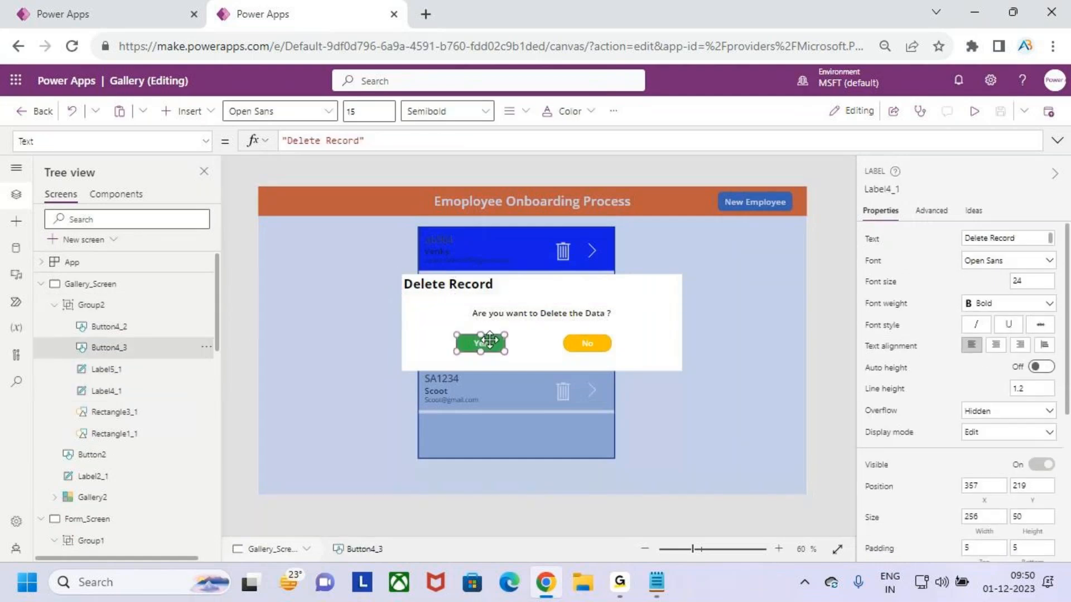
left_click(594, 344)
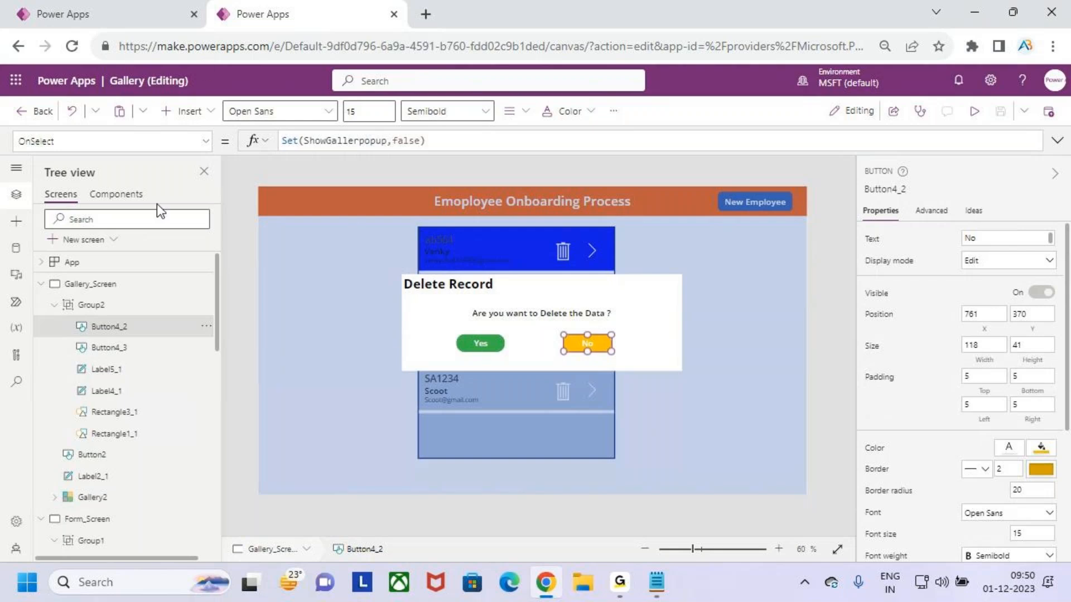
left_click(117, 194)
left_click(61, 194)
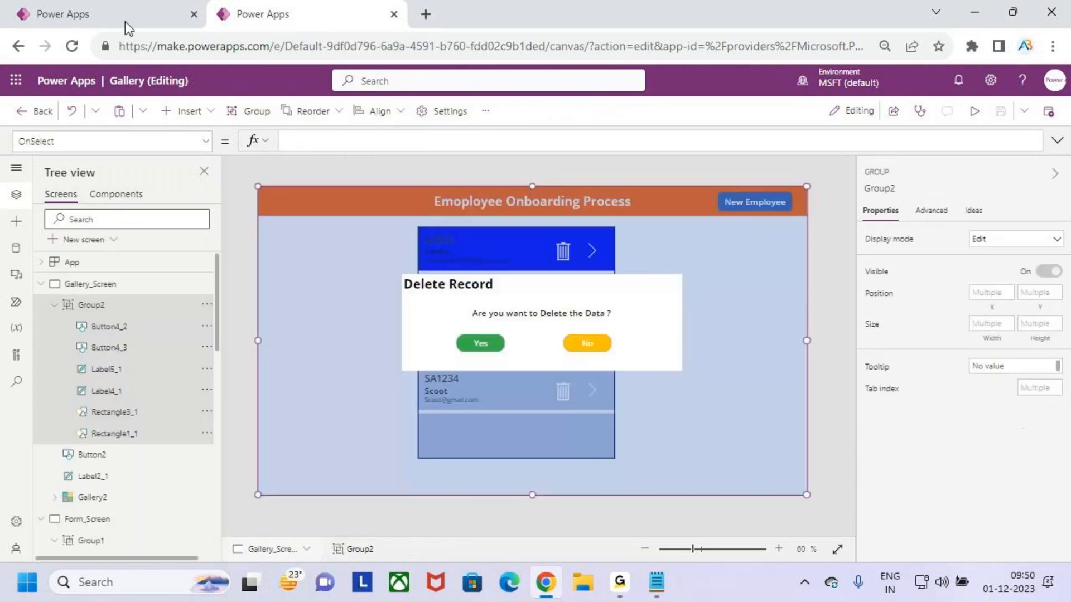
Return to the Popup_Component app and review its components, Insert pane and data sources
left_click(125, 21)
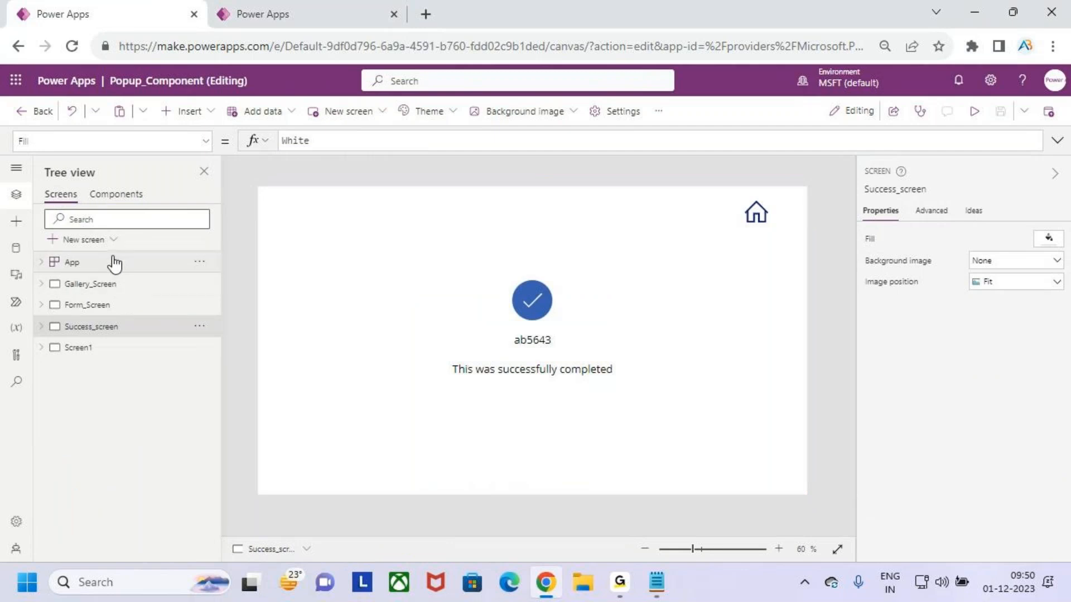
left_click(127, 195)
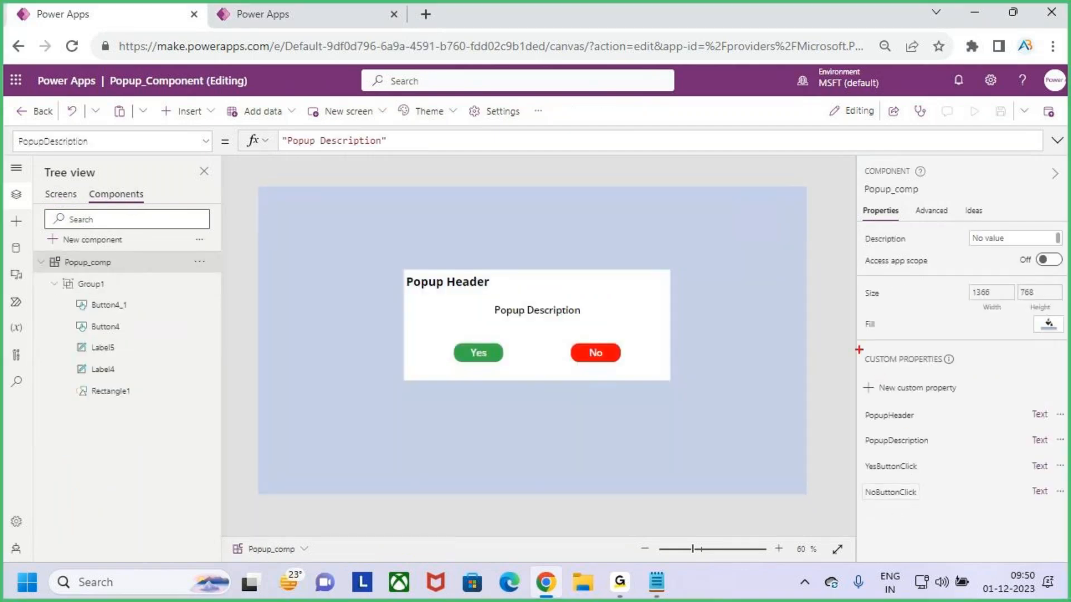
left_click_drag(856, 339, 1007, 596)
mouse_move(932, 464)
left_mouse_down()
mouse_move(945, 477)
mouse_move(1064, 366)
left_mouse_up()
key("Escape")
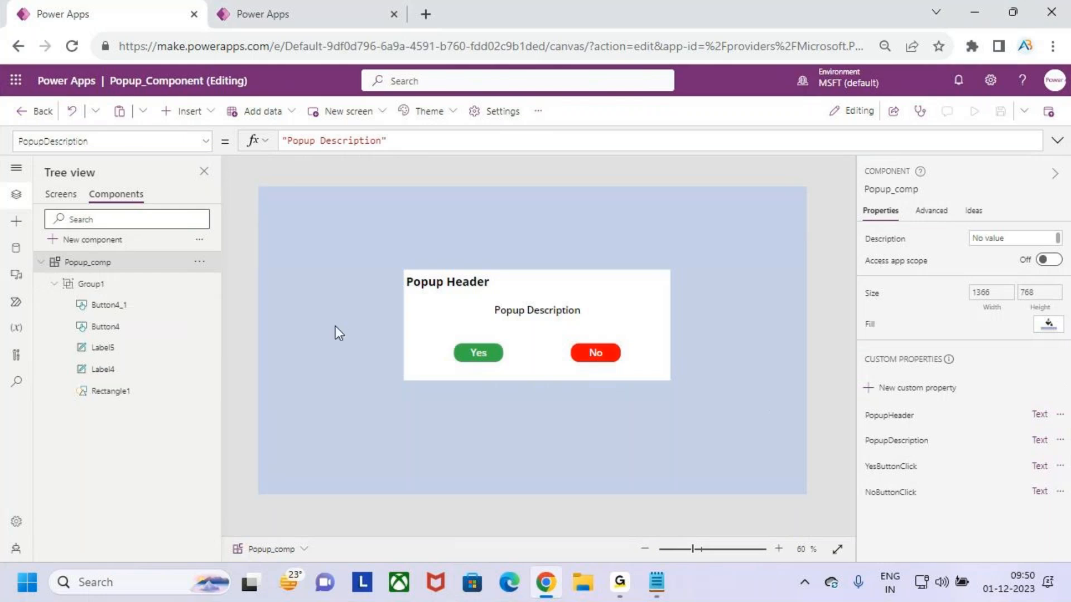
left_click(63, 195)
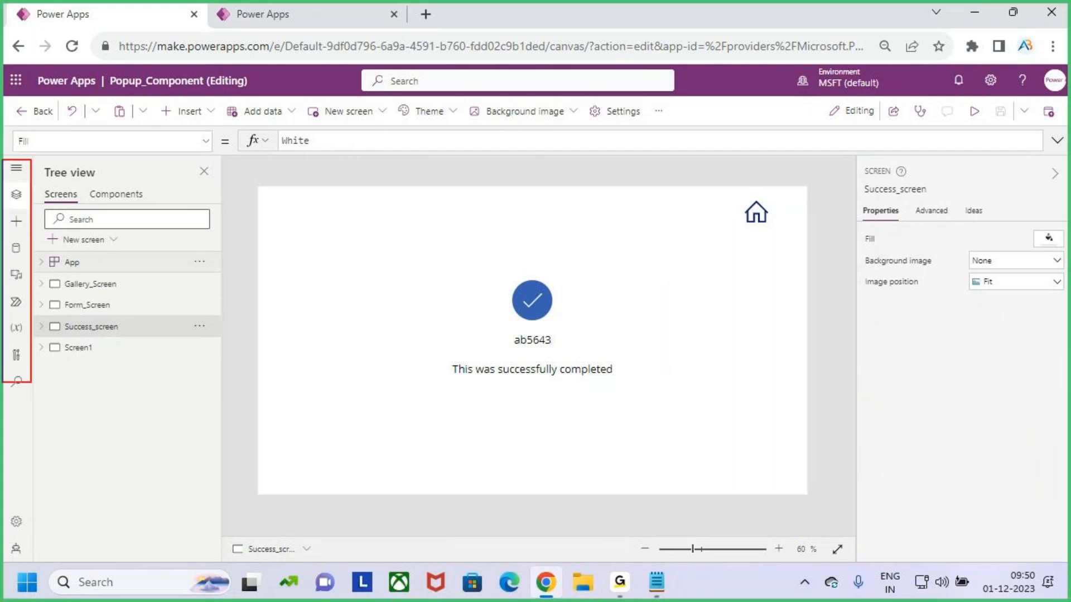
left_click(16, 200)
left_click(17, 197)
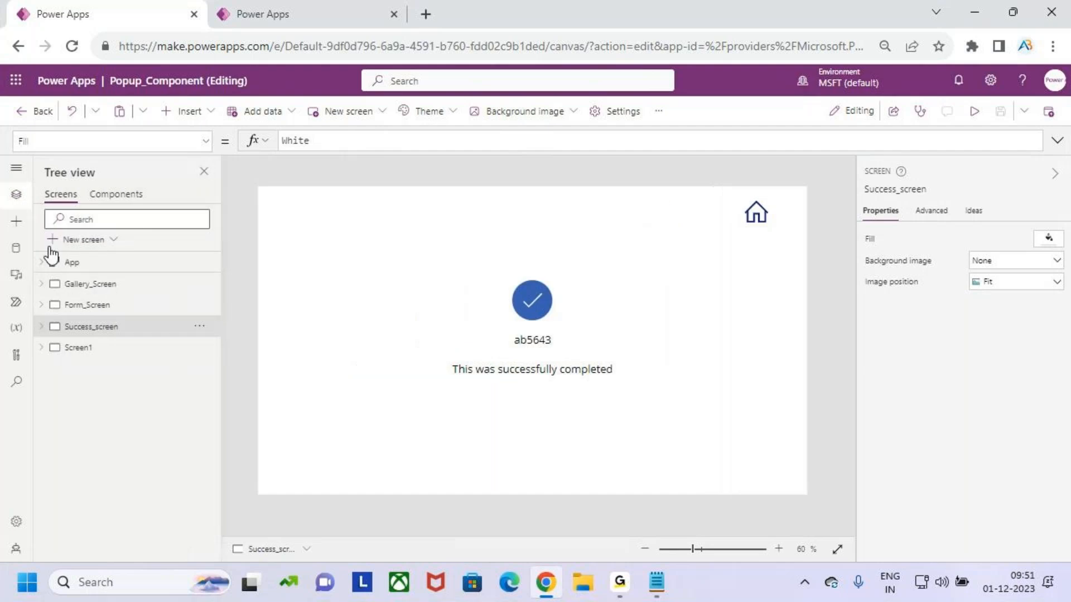
left_click(18, 223)
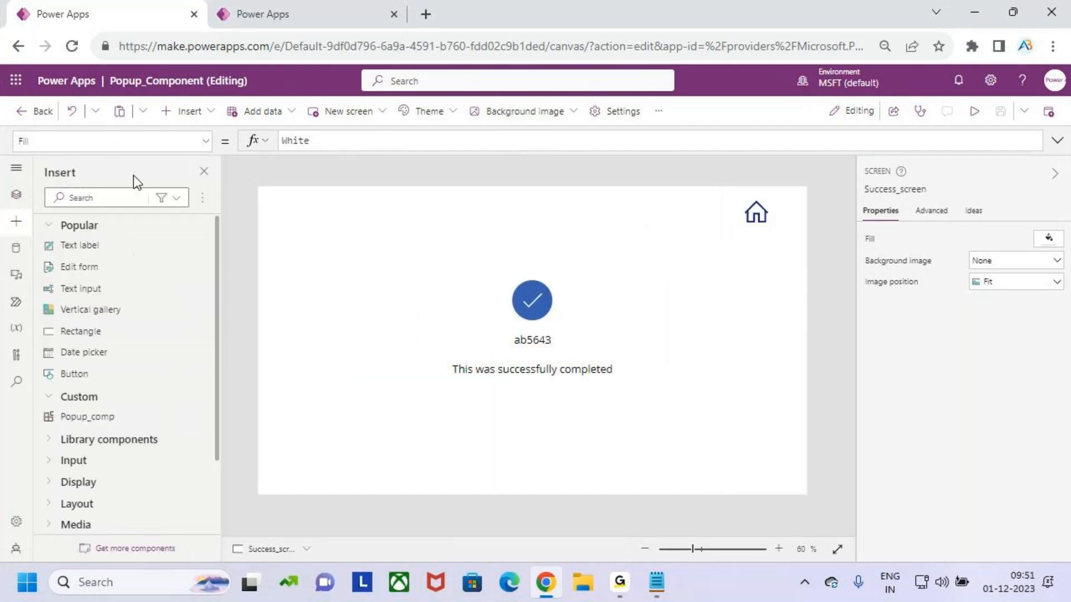
left_click(15, 248)
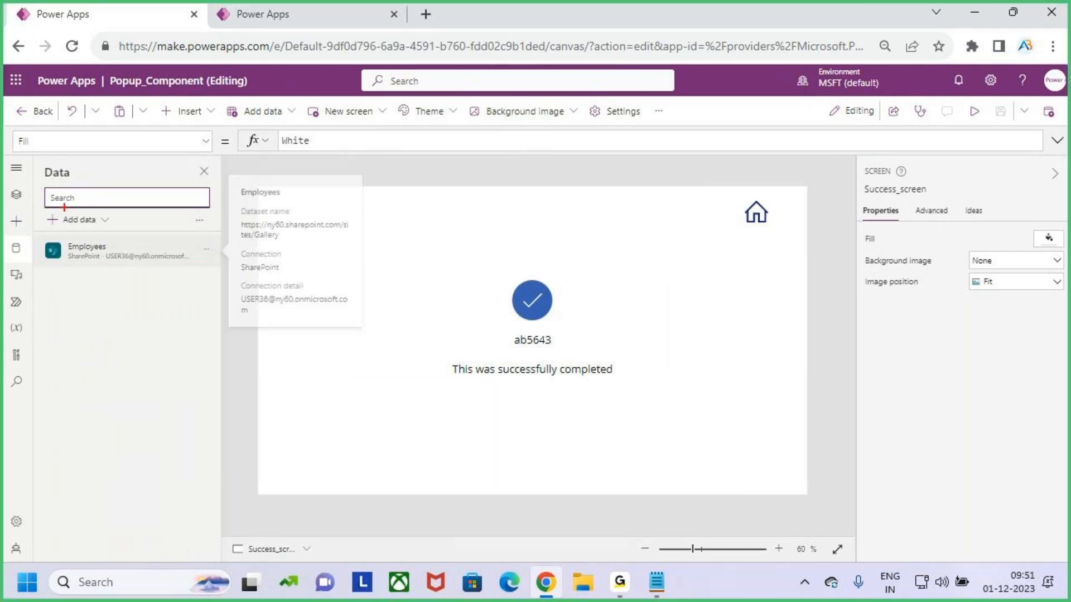
left_click_drag(36, 165, 142, 408)
key("Escape")
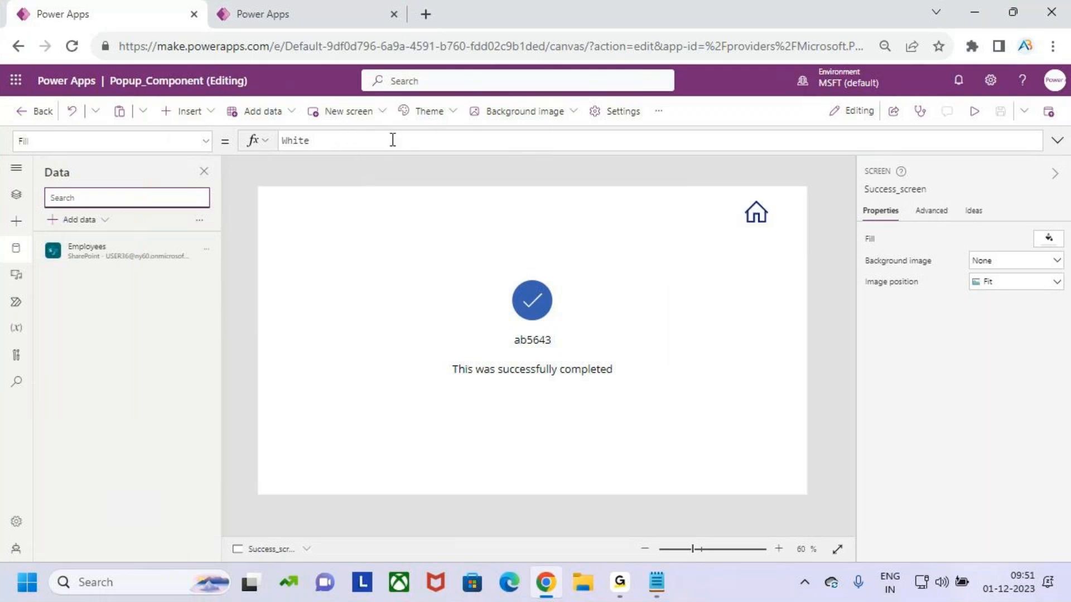
left_click(17, 197)
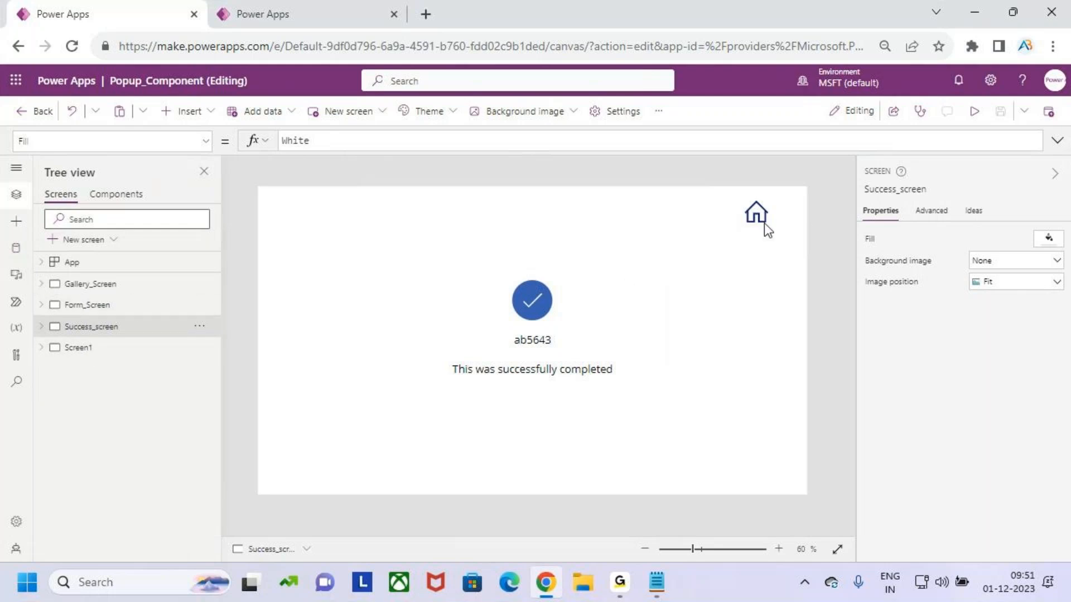
Open the app preview on the gallery screen
left_click(974, 111)
left_click(818, 168)
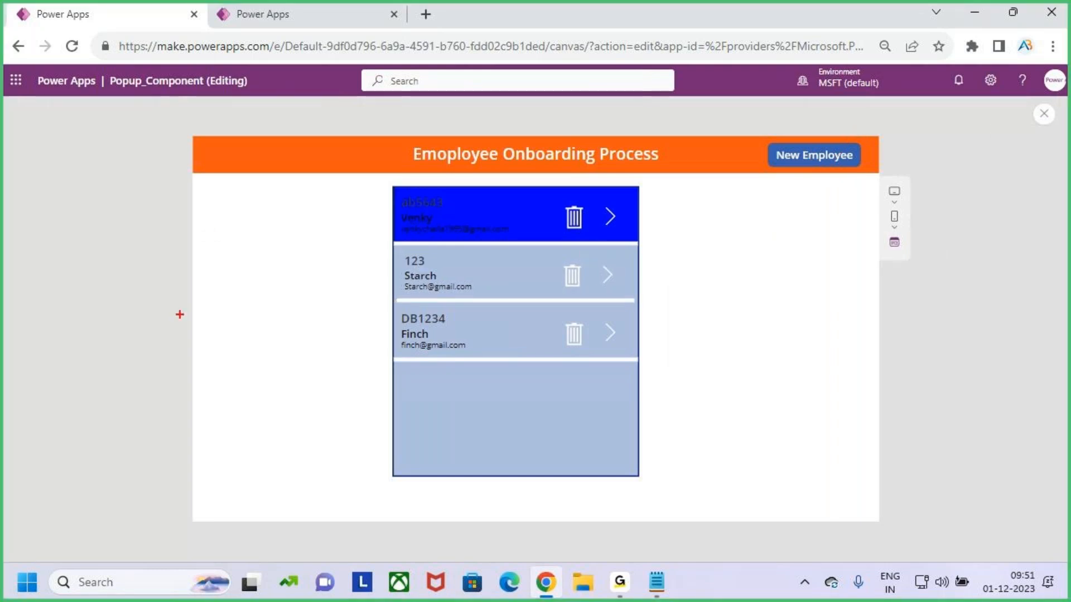
mouse_move(196, 175)
left_mouse_down()
mouse_move(238, 333)
mouse_move(252, 518)
left_mouse_up()
left_click_drag(197, 196, 249, 196)
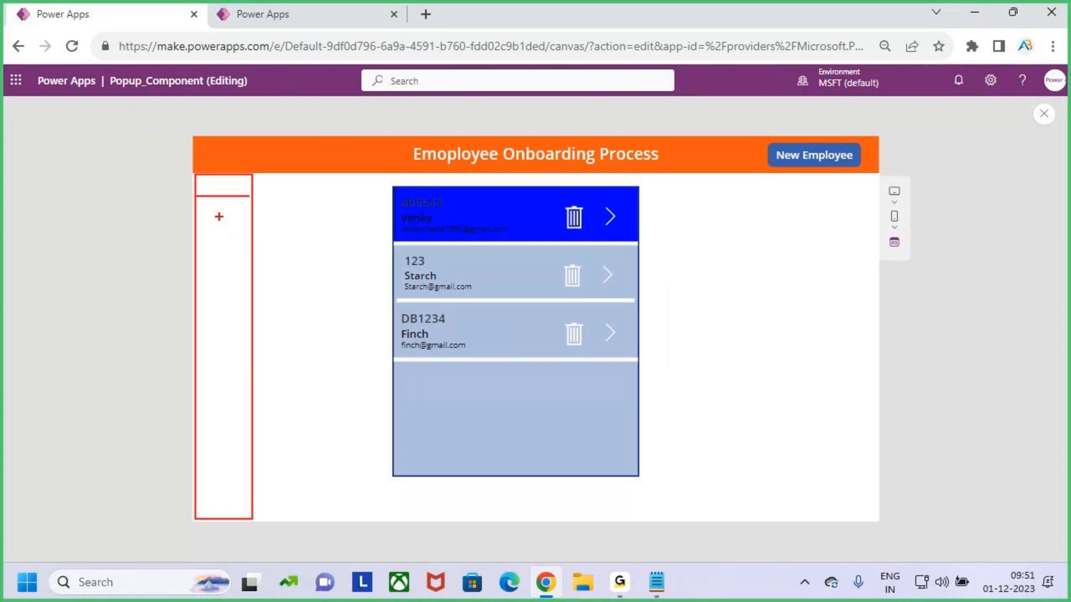
type("t")
type("Gallery")
key("Return")
key("Return")
type("Form")
key("Return")
key("Return")
type("Sy=ucce")
key("BackSpace")
key("BackSpace")
key("BackSpace")
key("BackSpace")
key("BackSpace")
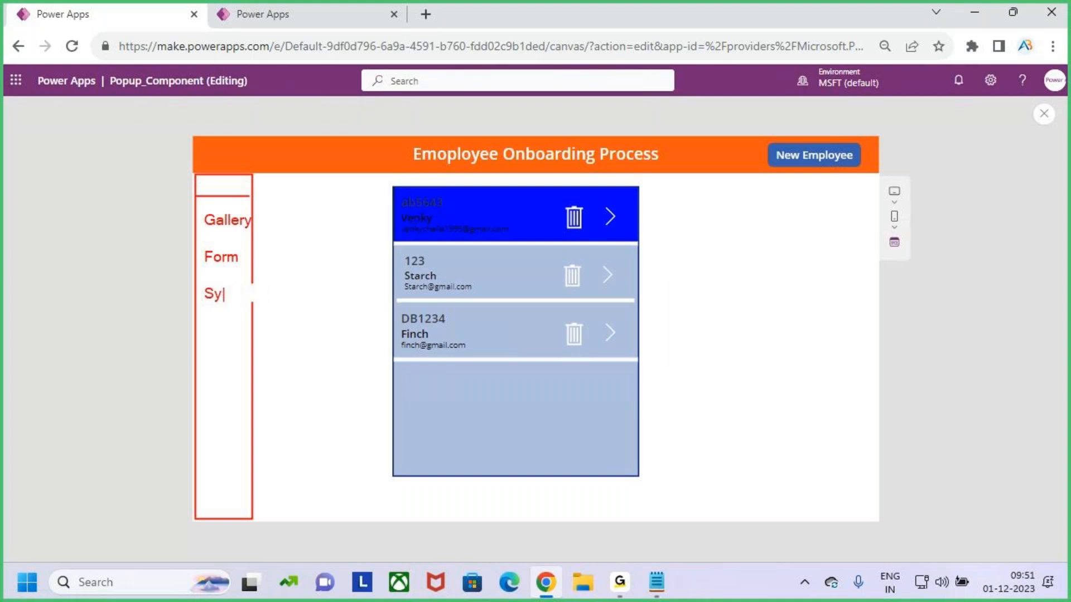
key("BackSpace")
type("ucess")
mouse_move(387, 184)
left_mouse_down()
mouse_move(545, 407)
mouse_move(649, 463)
left_mouse_up()
mouse_move(736, 286)
left_mouse_down()
mouse_move(732, 326)
mouse_move(757, 330)
left_mouse_up()
mouse_move(754, 312)
left_mouse_down()
mouse_move(769, 309)
mouse_move(780, 328)
left_mouse_up()
mouse_move(782, 305)
left_mouse_down()
mouse_move(802, 304)
mouse_move(796, 345)
mouse_move(820, 314)
left_mouse_up()
mouse_move(830, 273)
left_mouse_down()
mouse_move(839, 332)
mouse_move(862, 301)
left_mouse_up()
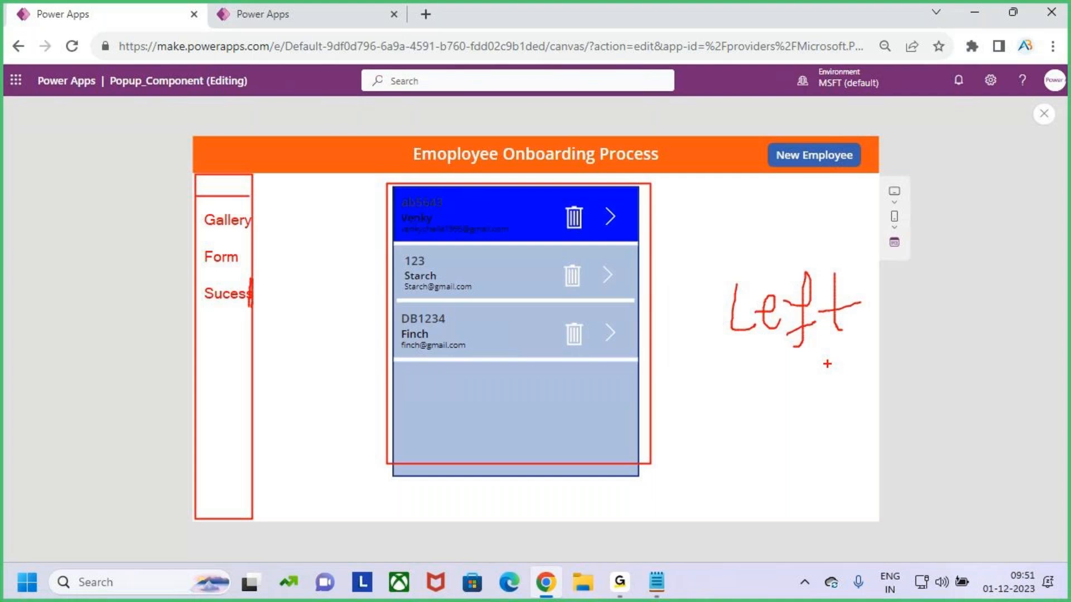
key("Escape")
key("ctrl+2")
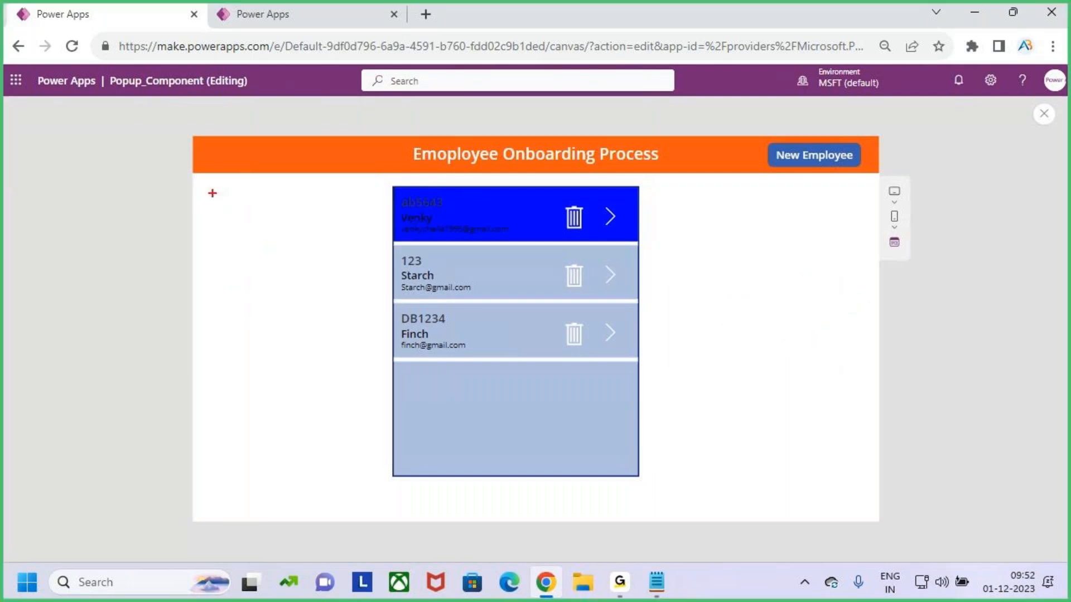
mouse_move(198, 173)
left_mouse_down()
mouse_move(225, 256)
mouse_move(256, 450)
mouse_move(251, 524)
left_mouse_up()
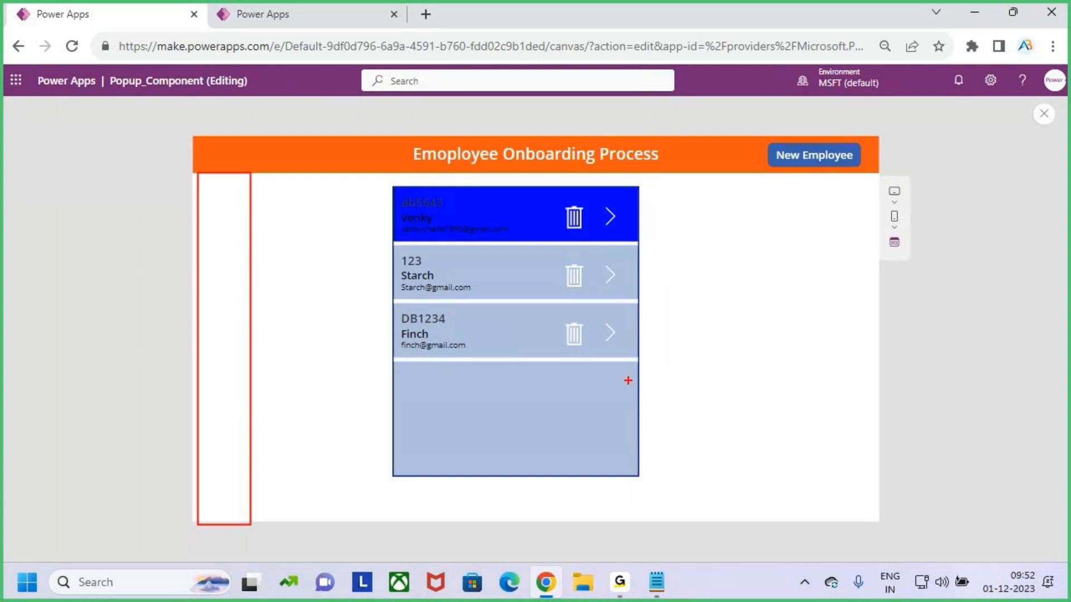
mouse_move(731, 285)
left_mouse_down()
mouse_move(743, 308)
mouse_move(771, 313)
left_mouse_up()
mouse_move(781, 313)
left_mouse_down()
mouse_move(782, 333)
mouse_move(810, 318)
mouse_move(836, 335)
mouse_move(854, 305)
left_mouse_up()
mouse_move(245, 167)
left_mouse_down()
mouse_move(234, 209)
mouse_move(774, 145)
mouse_move(829, 300)
left_mouse_up()
mouse_move(807, 283)
left_mouse_down()
mouse_move(823, 294)
mouse_move(849, 267)
mouse_move(832, 344)
mouse_move(811, 267)
left_mouse_up()
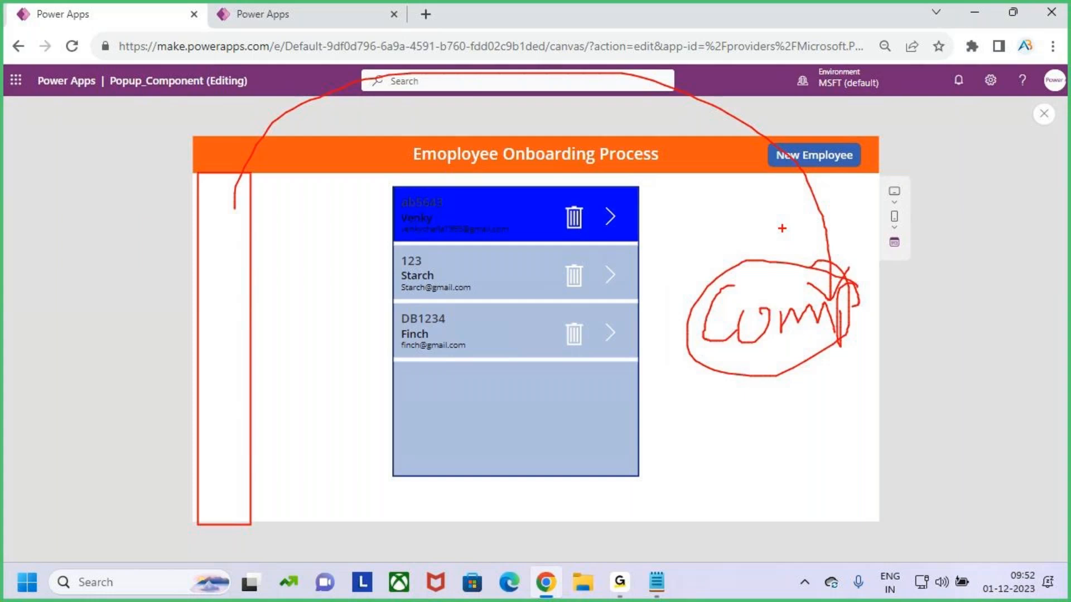
left_click_drag(782, 228, 784, 259)
mouse_move(771, 251)
left_mouse_down()
mouse_move(787, 264)
mouse_move(769, 288)
left_mouse_up()
key("Escape")
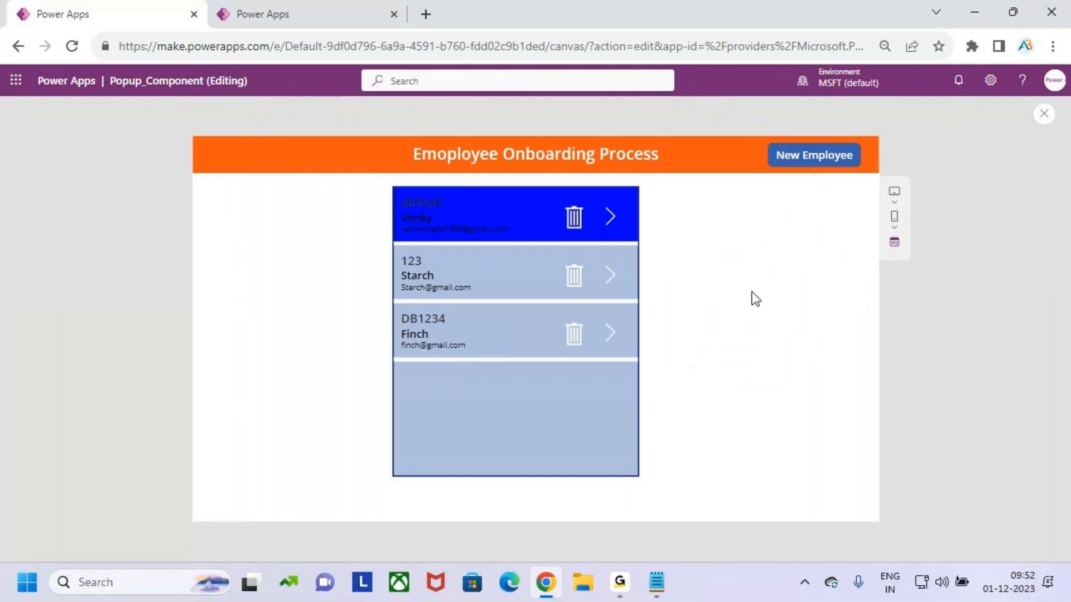
Close the app preview and dismiss the tip dialog
left_click(1043, 115)
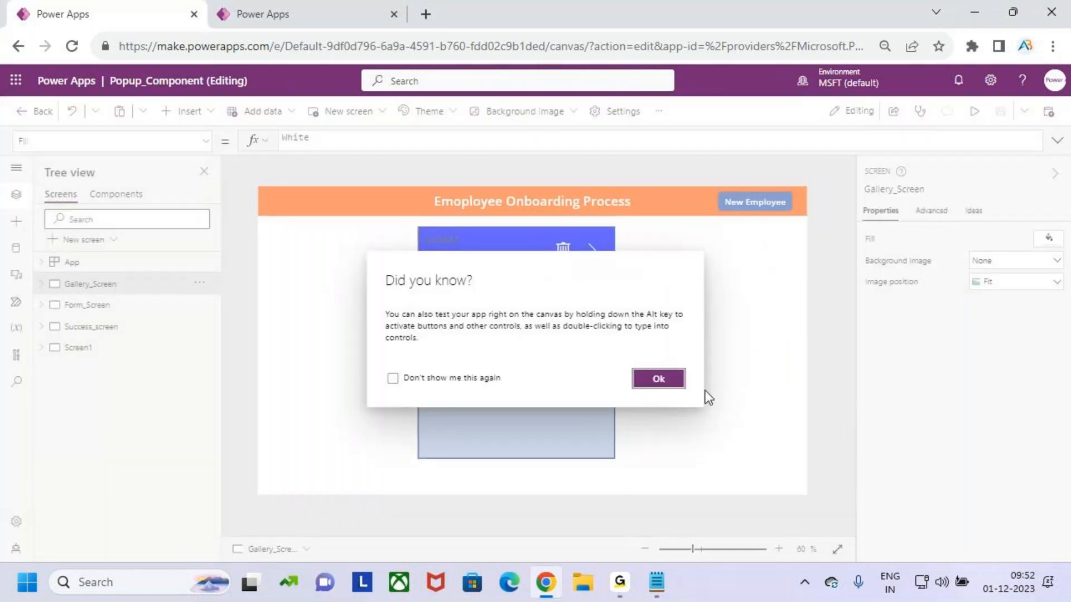
left_click(660, 381)
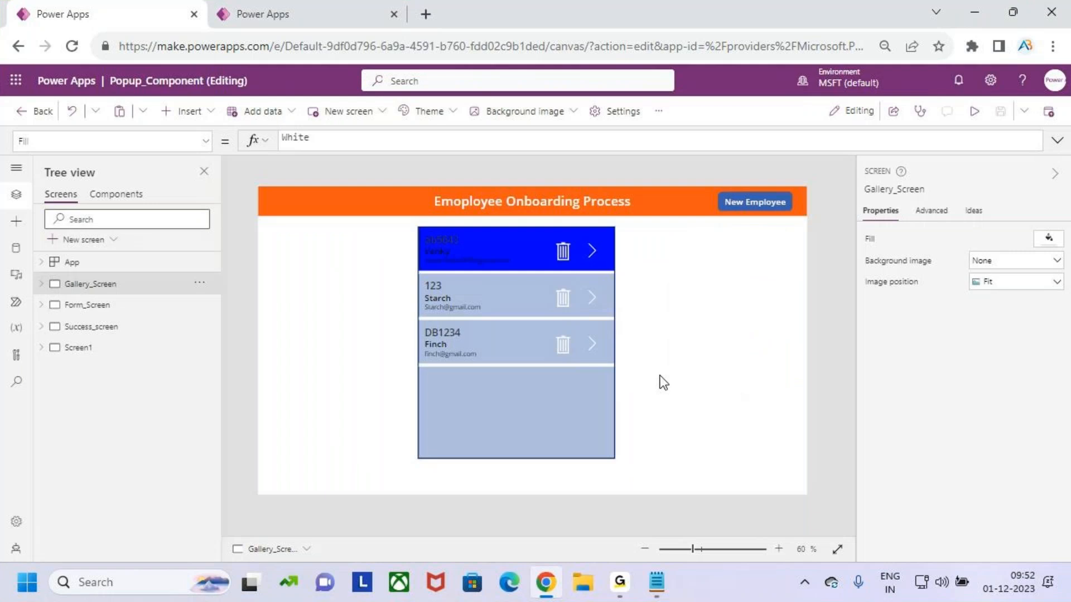